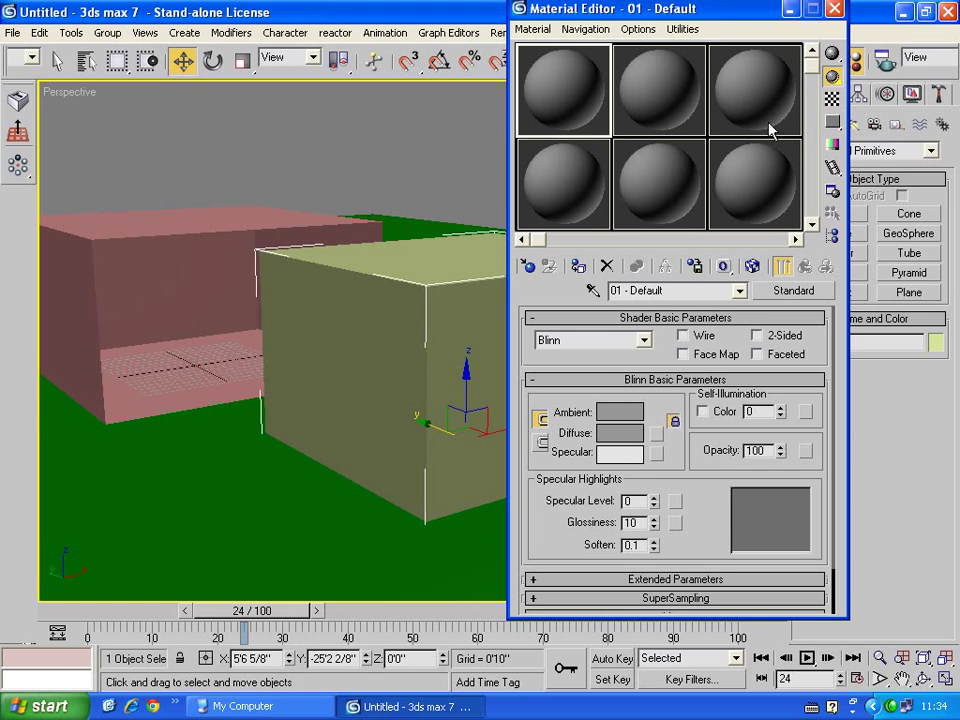
# Assign the first sample material (01) to the right-hand box, Box02.
pyautogui.keyDown('alt'); pyautogui.moveTo(664, 336); pyautogui.dragTo(718, 317, button='middle'); pyautogui.keyUp('alt')
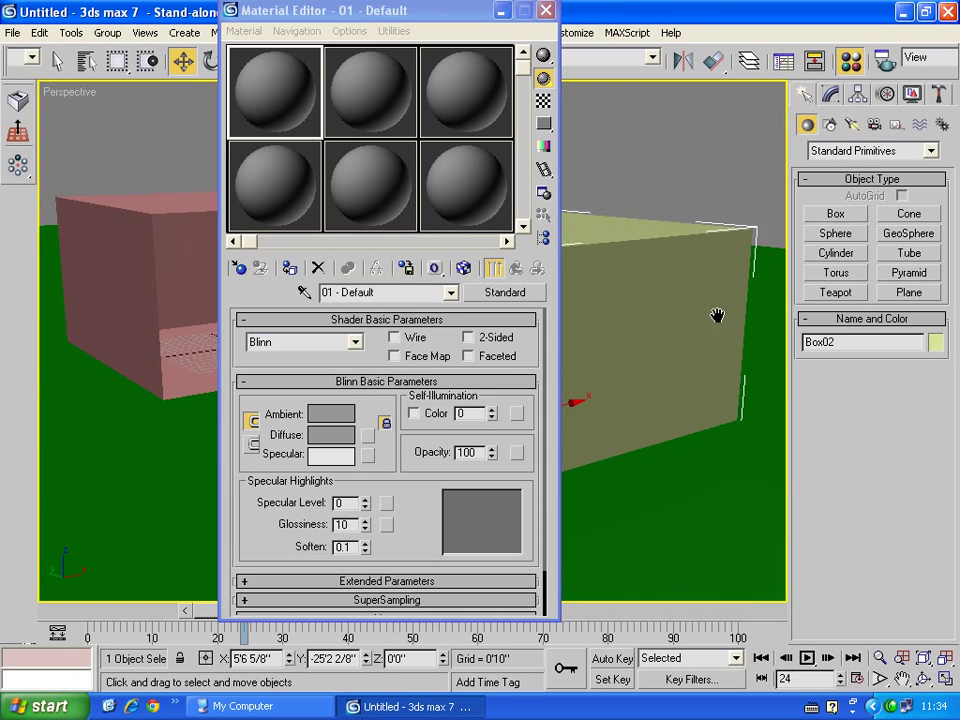
pyautogui.click(272, 104)
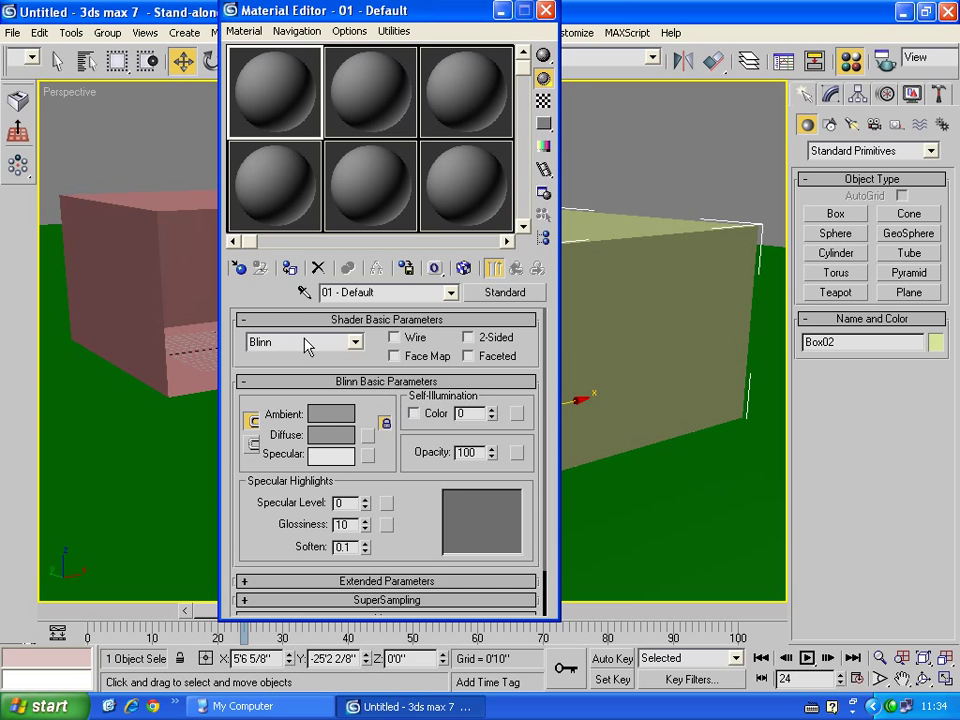
pyautogui.click(289, 268)
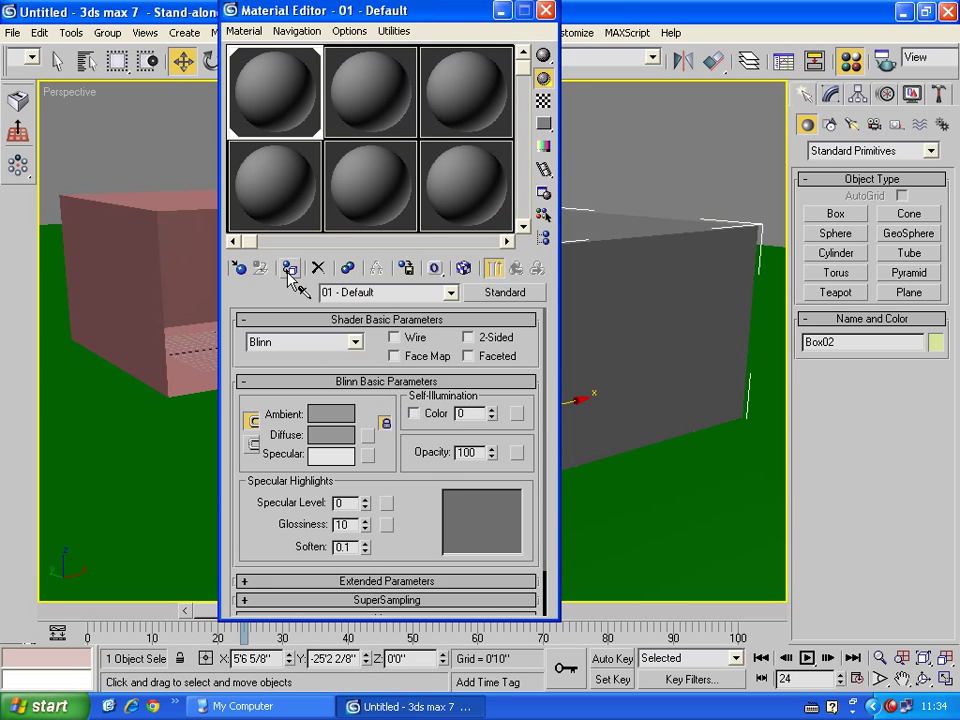
pyautogui.moveTo(350, 13); pyautogui.dragTo(328, 22)
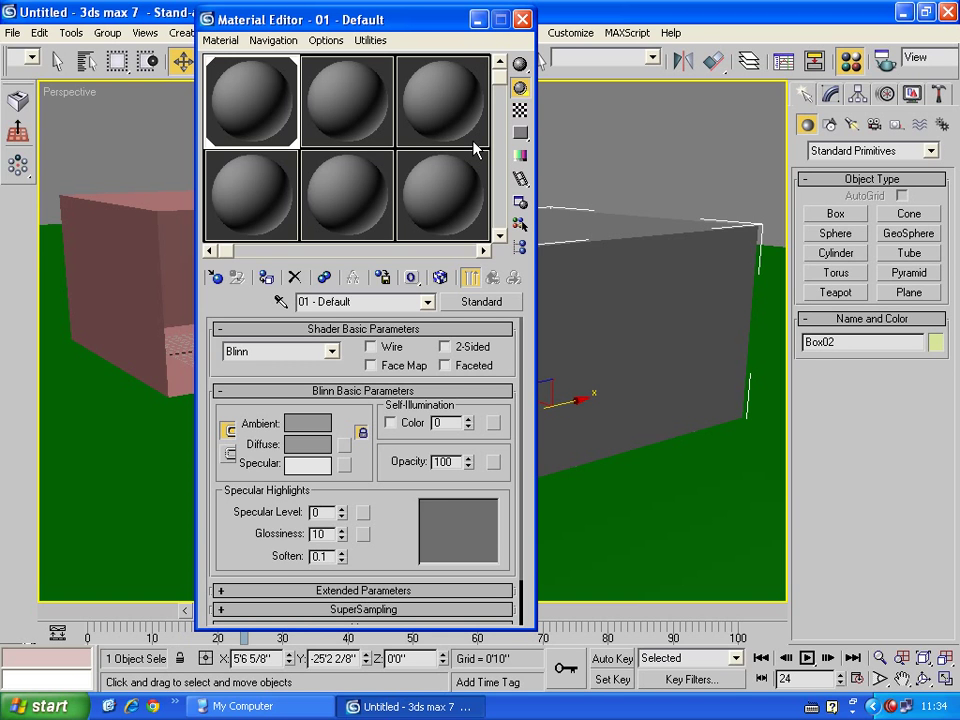
# Change the material's diffuse colour from green to blue, then minimise the Material Editor.
pyautogui.click(314, 444)
pyautogui.moveTo(422, 258); pyautogui.dragTo(421, 153)
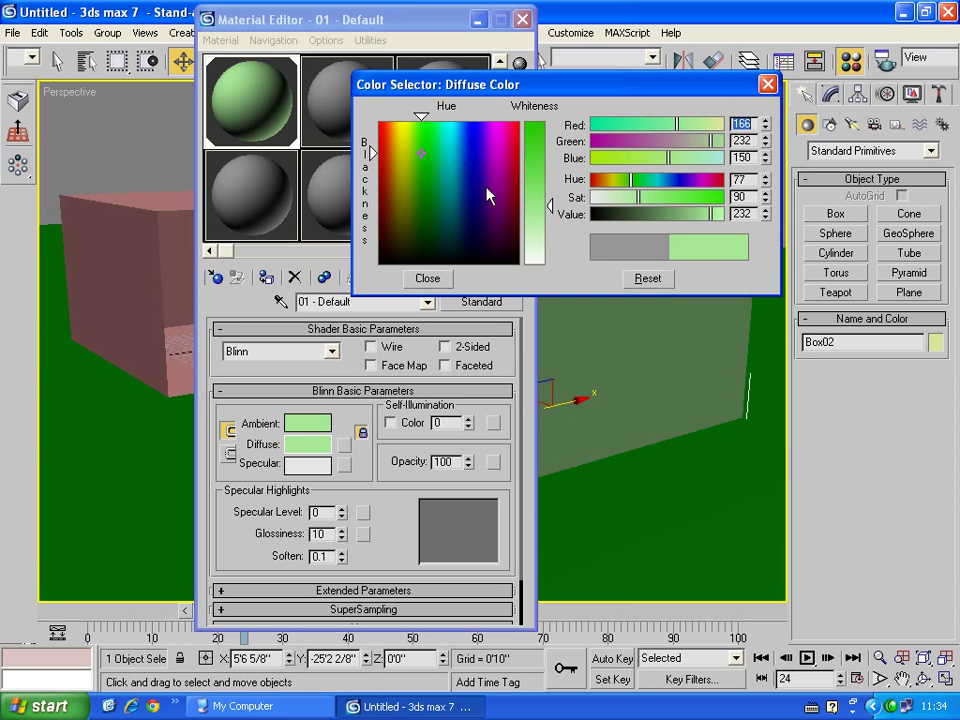
pyautogui.moveTo(535, 195); pyautogui.dragTo(535, 160)
pyautogui.click(428, 279)
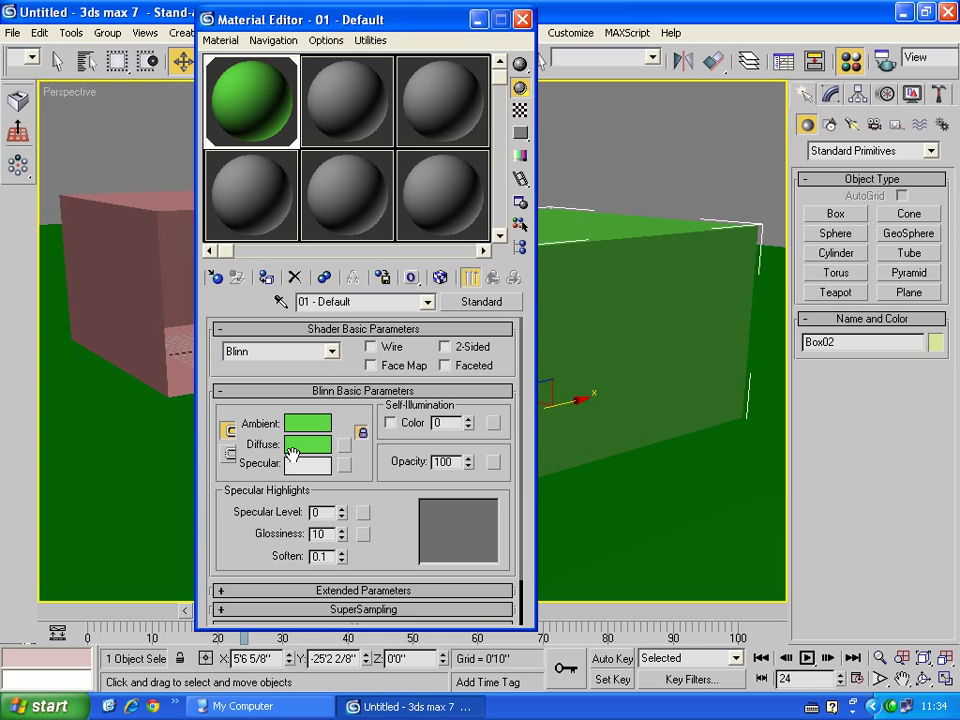
pyautogui.click(308, 444)
pyautogui.click(474, 145)
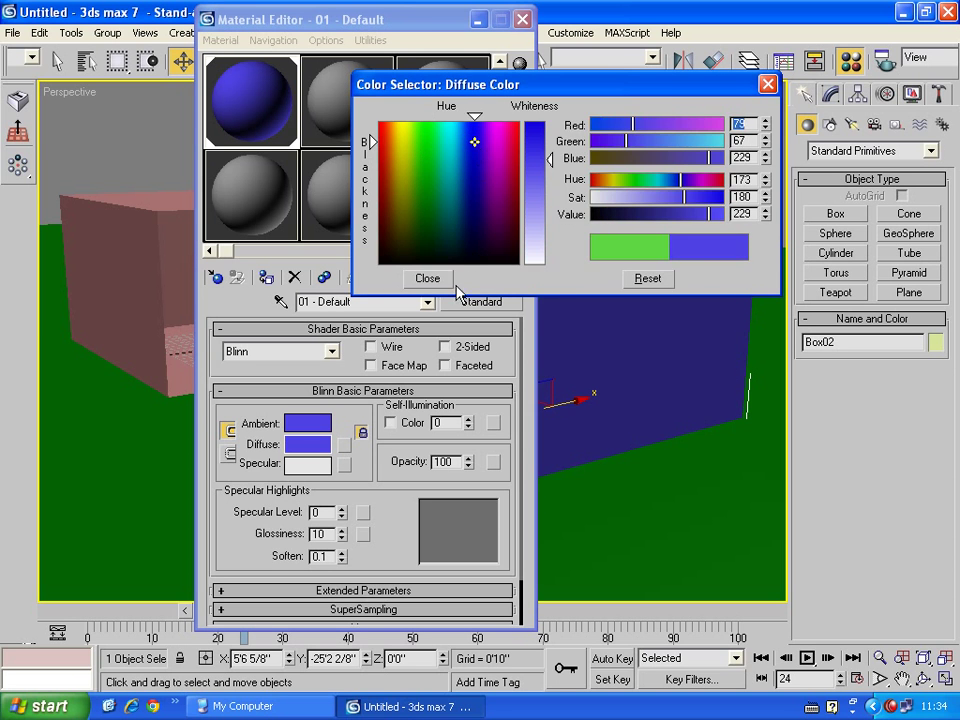
pyautogui.click(428, 279)
pyautogui.click(477, 19)
pyautogui.moveTo(528, 385); pyautogui.dragTo(528, 415, button='middle')
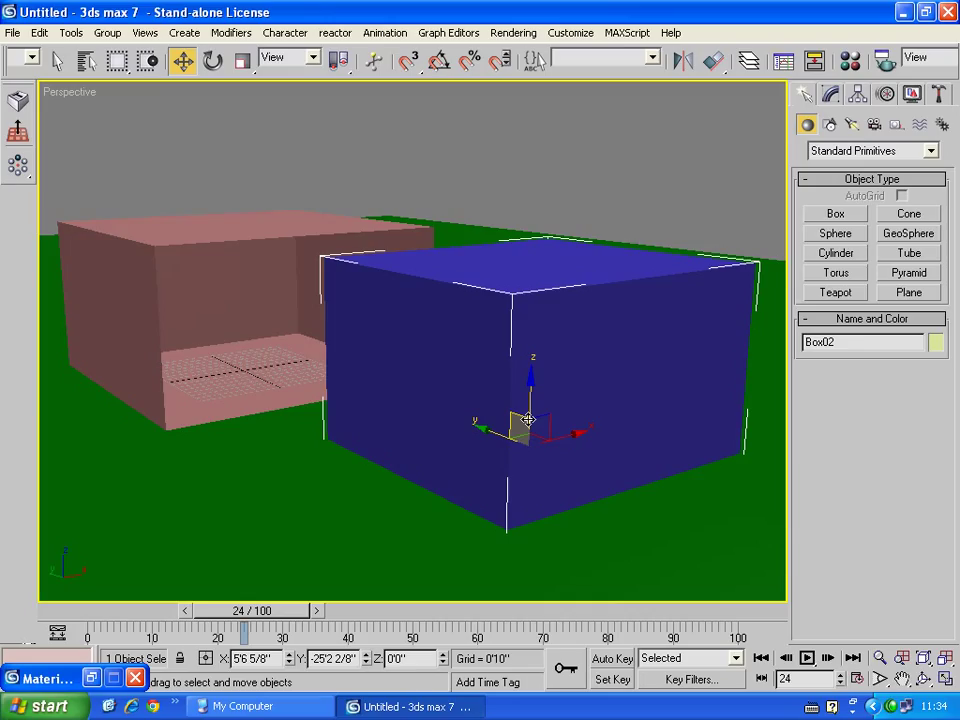
# Reopen the Material Editor on the second sample slot and bring up the material type list.
pyautogui.click(849, 65)
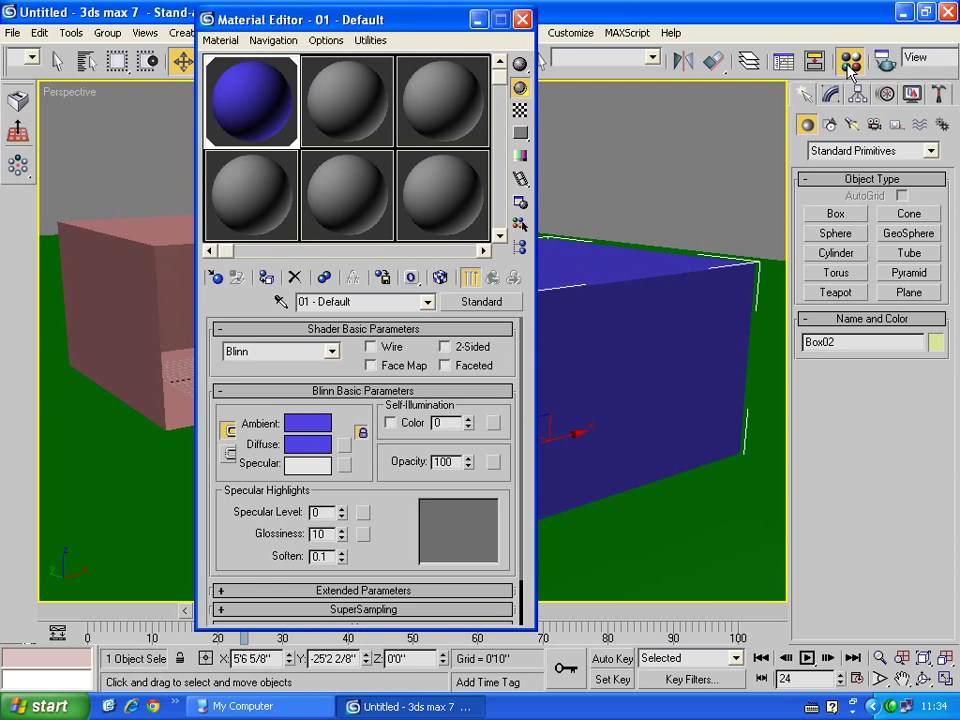
pyautogui.click(320, 104)
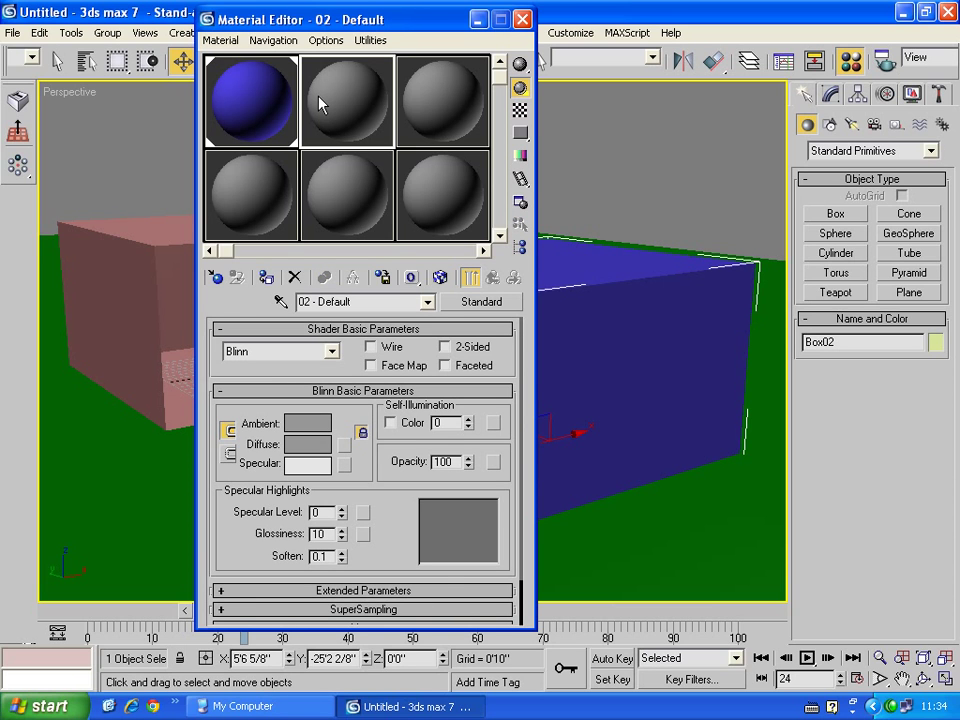
pyautogui.click(480, 302)
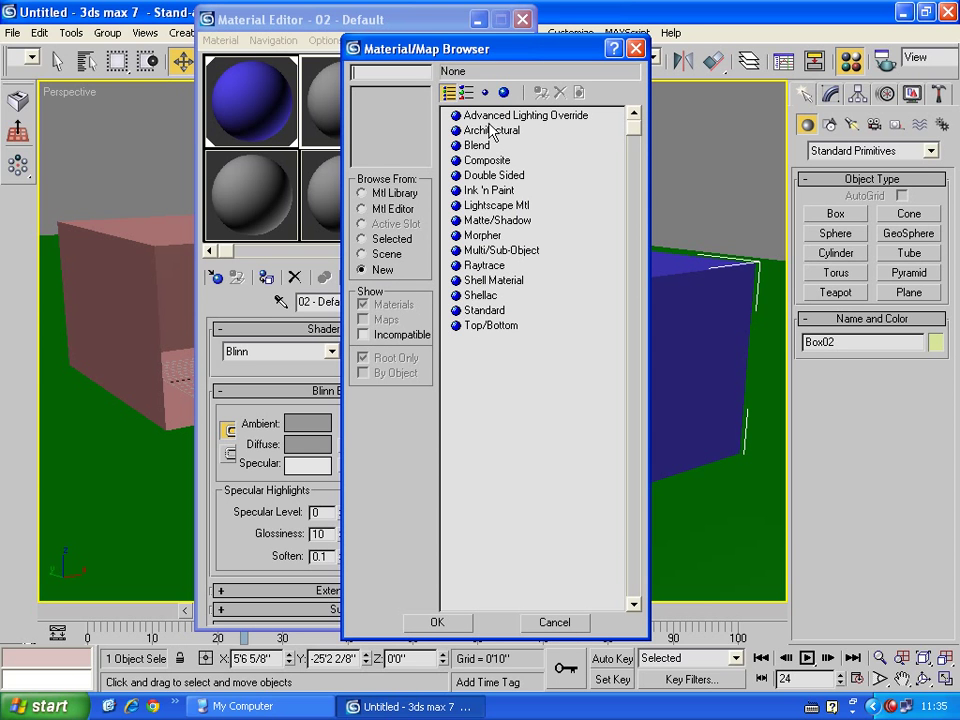
pyautogui.moveTo(346, 48); pyautogui.dragTo(330, 28)
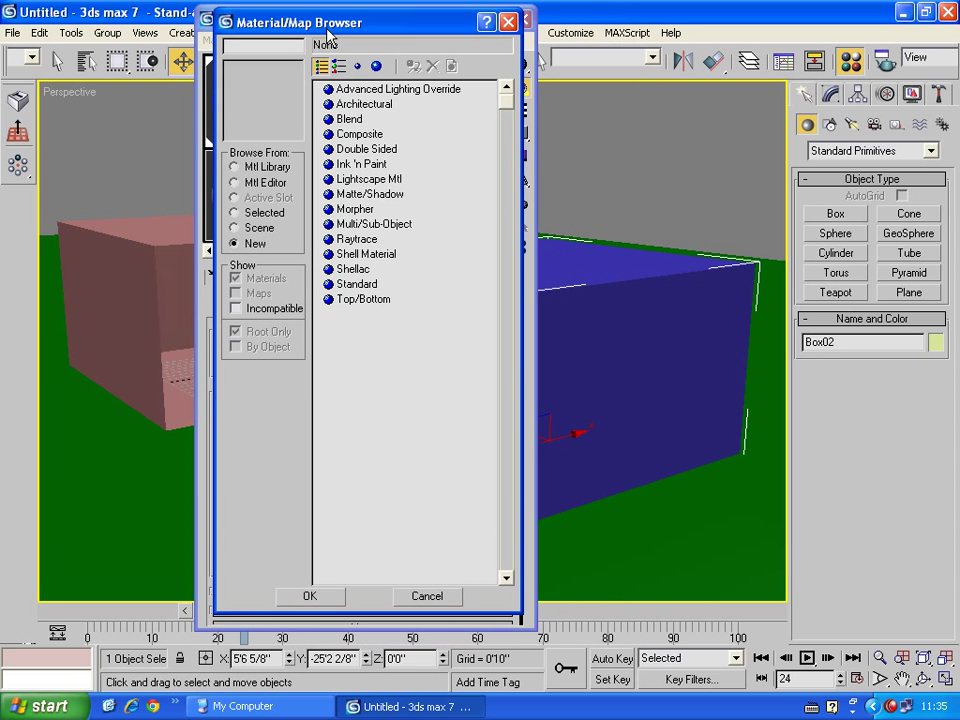
# Try the Multi/Sub-Object type, choose Discard old material, then close the replace prompt.
pyautogui.click(357, 226)
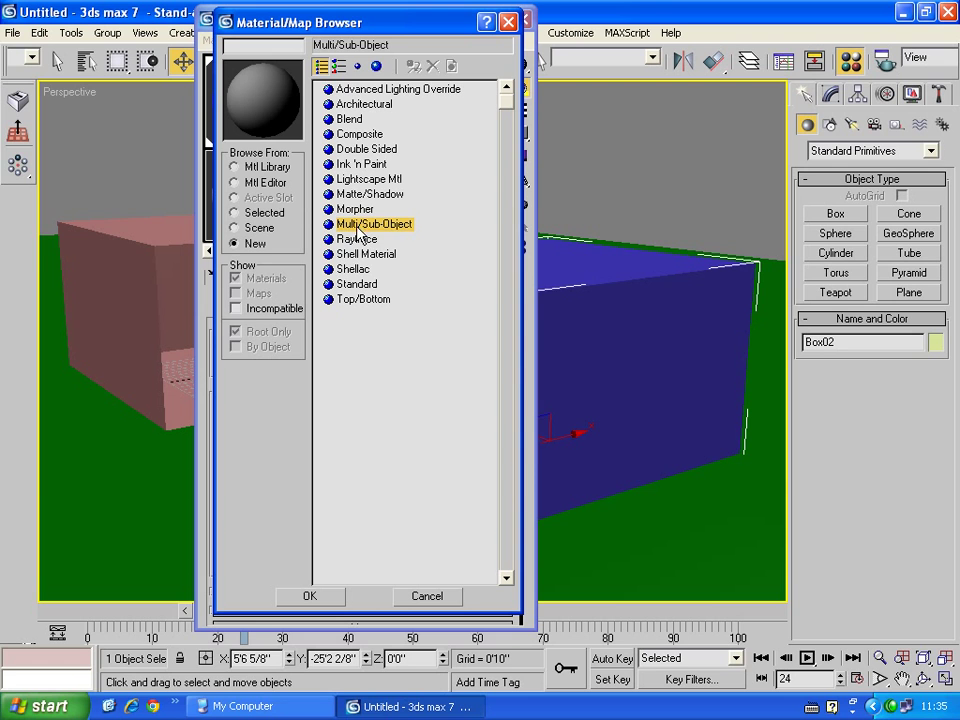
pyautogui.doubleClick(374, 229)
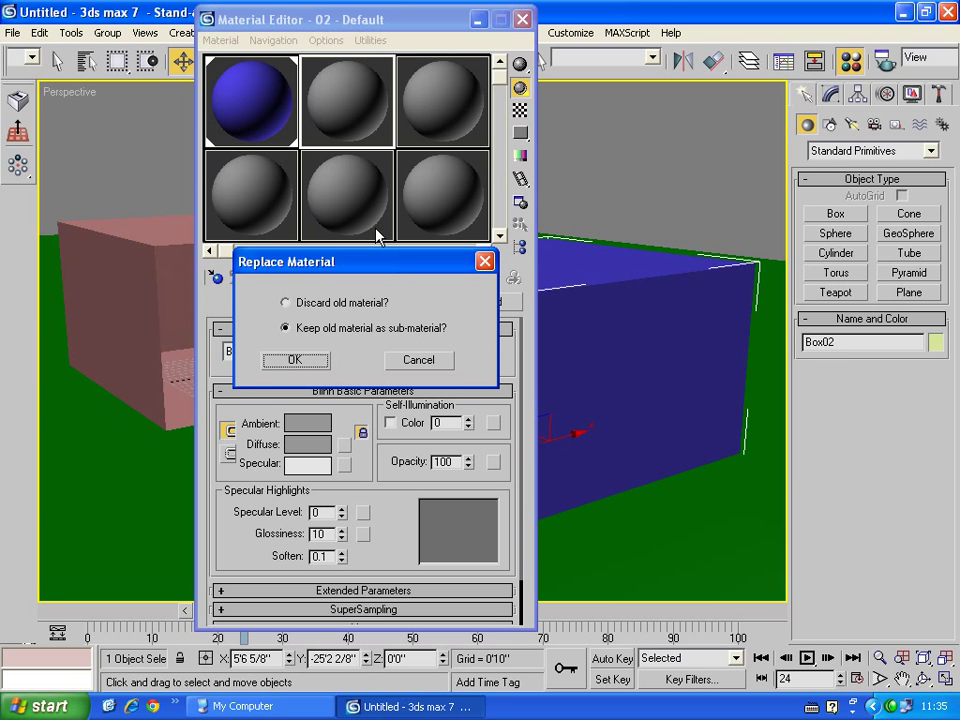
pyautogui.moveTo(350, 262); pyautogui.dragTo(435, 268)
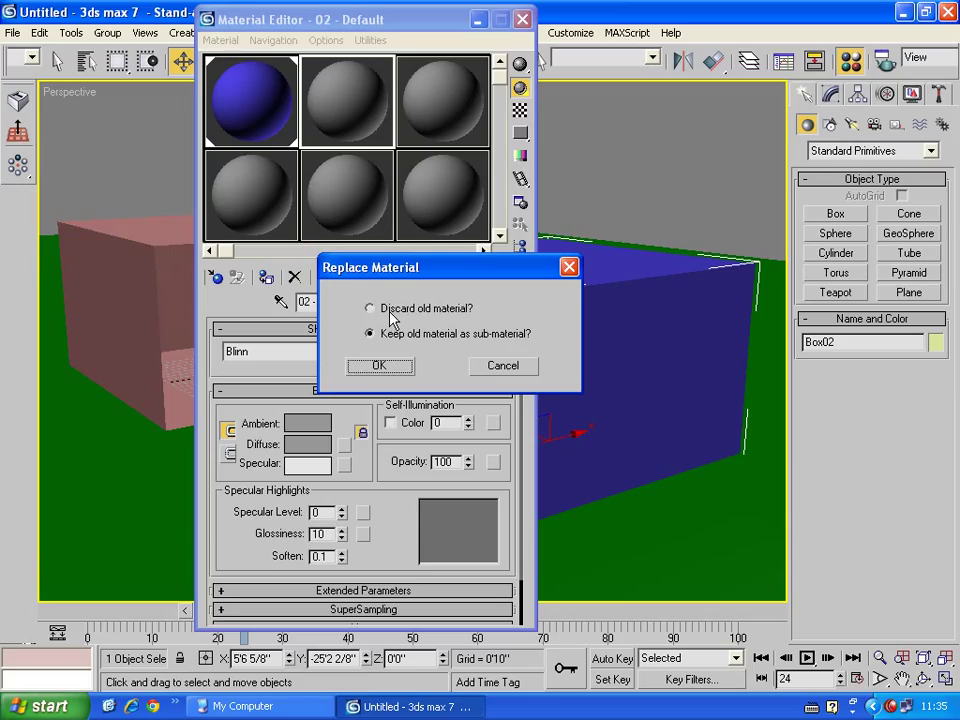
pyautogui.click(392, 318)
pyautogui.click(380, 365)
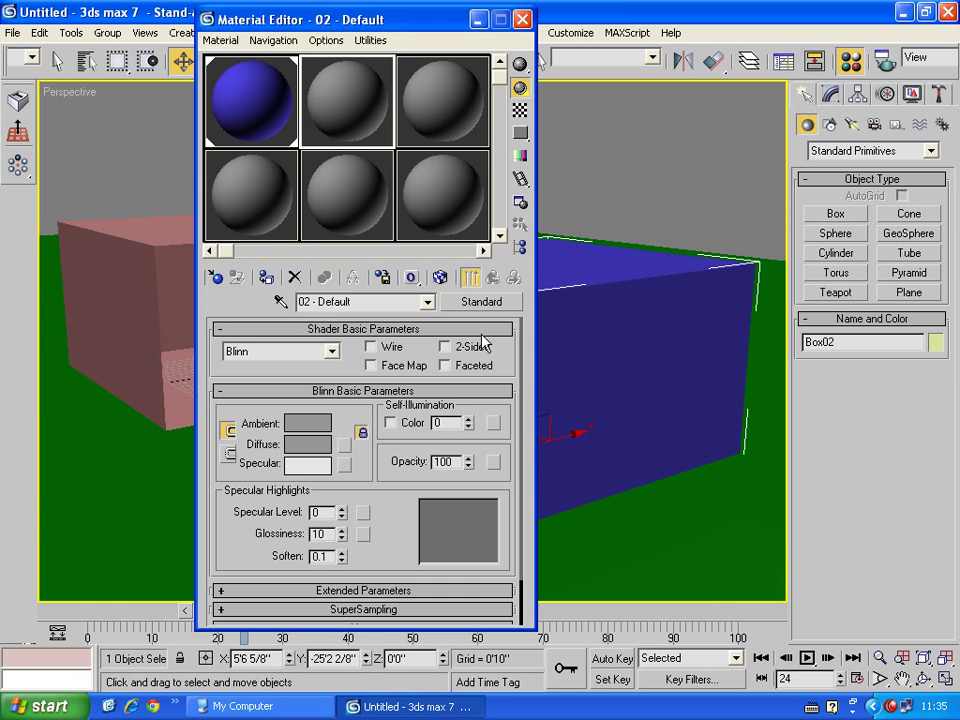
# Browse Top/Bottom, Morpher and Matte/Shadow types before highlighting Multi/Sub-Object for the second material.
pyautogui.click(468, 362)
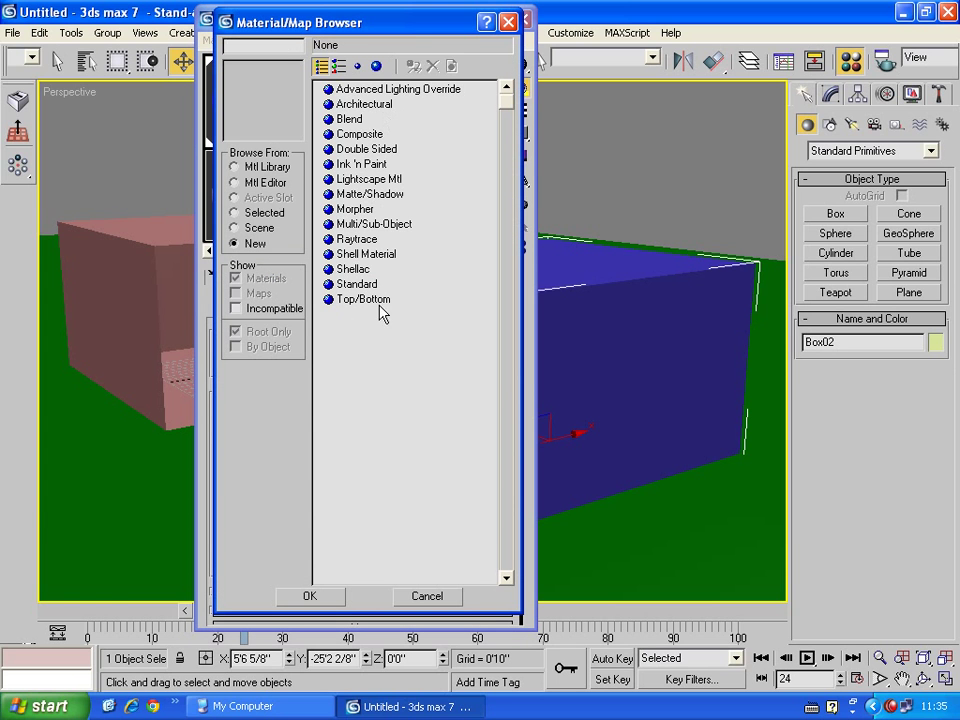
pyautogui.click(350, 297)
pyautogui.click(352, 284)
pyautogui.click(358, 254)
pyautogui.click(362, 239)
pyautogui.click(362, 222)
pyautogui.click(362, 209)
pyautogui.click(364, 195)
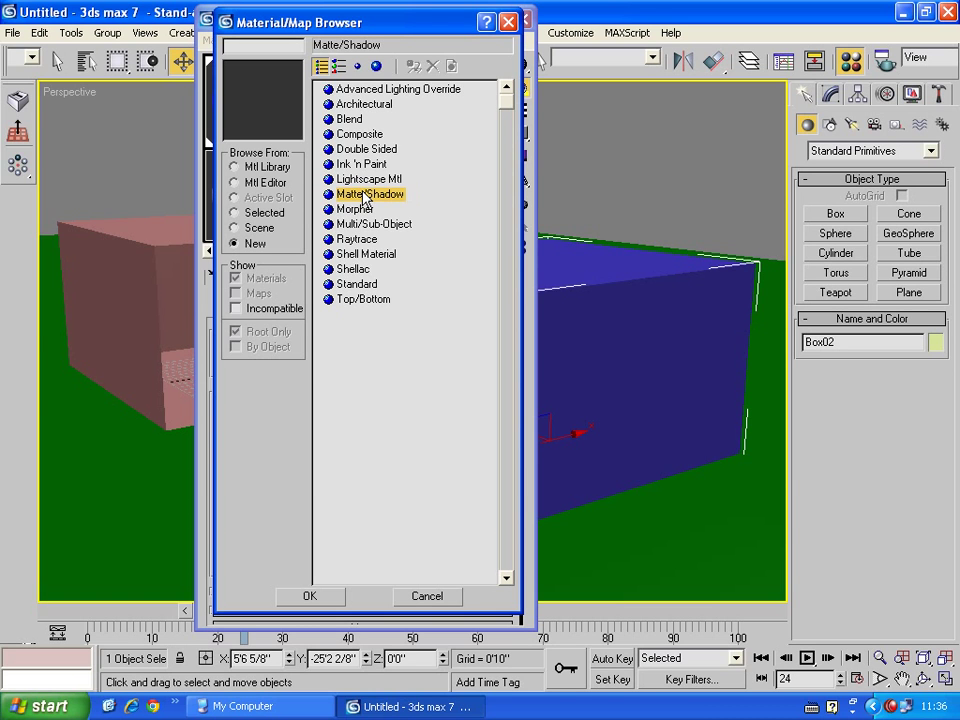
pyautogui.click(355, 209)
pyautogui.click(349, 196)
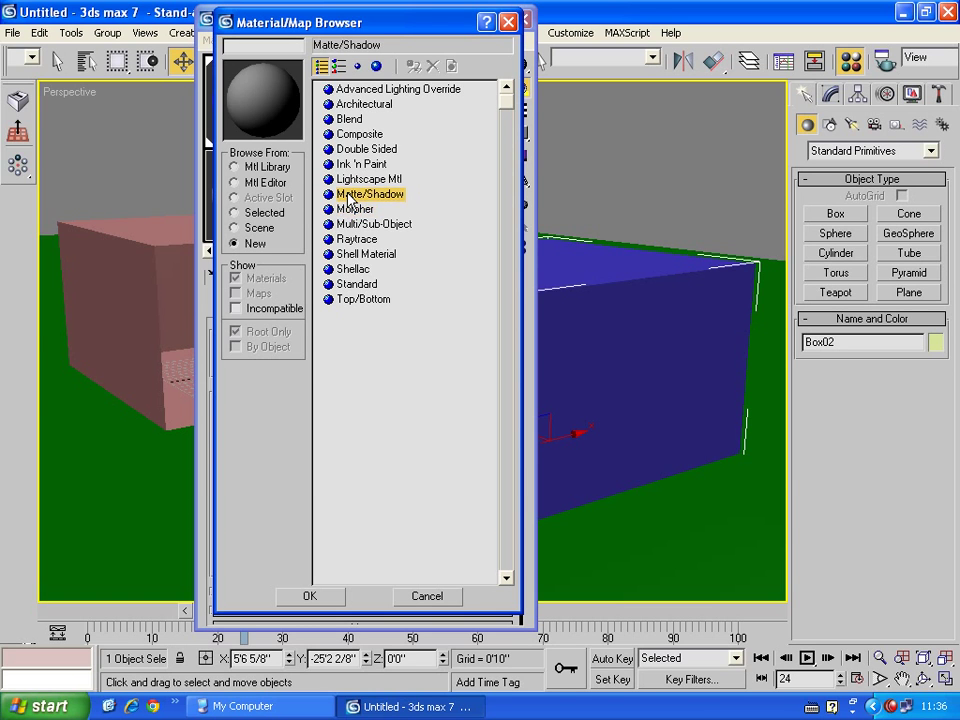
pyautogui.click(351, 226)
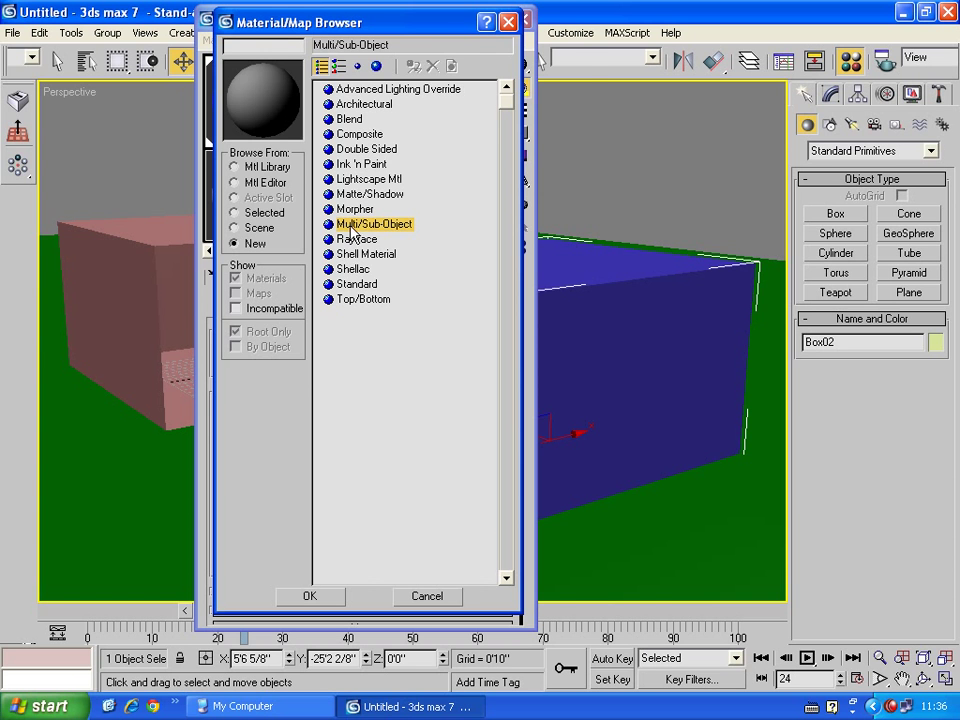
# Apply Multi/Sub-Object to the second material, discarding the old one, yielding ten Standard sub-materials.
pyautogui.moveTo(328, 25)
pyautogui.mouseDown()
pyautogui.moveTo(386, 43)
pyautogui.moveTo(347, 47)
pyautogui.mouseUp()
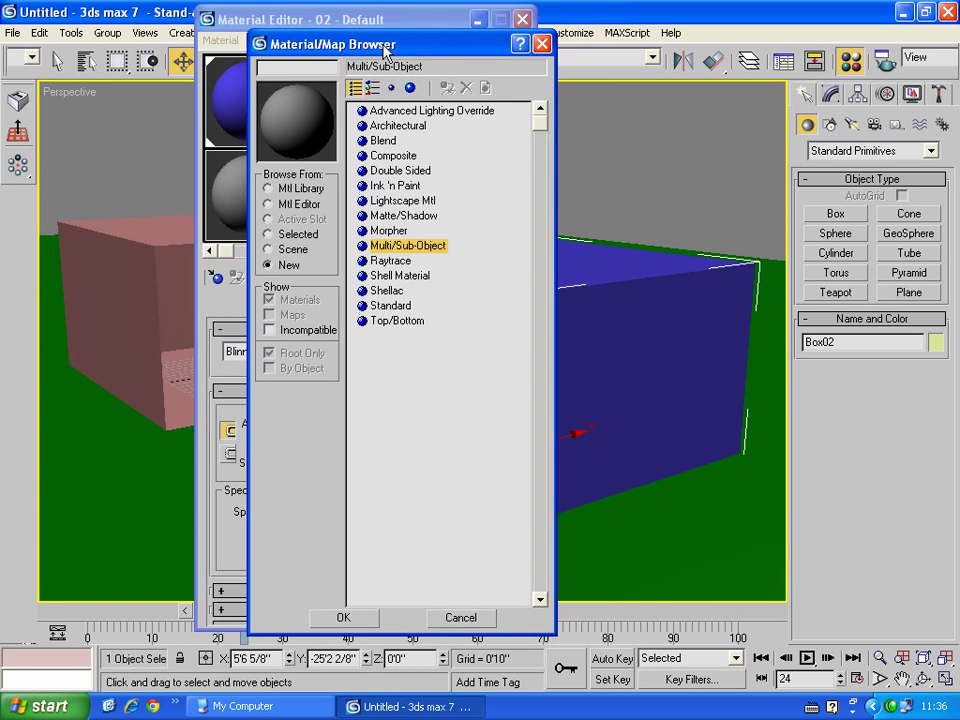
pyautogui.click(362, 262)
pyautogui.click(368, 247)
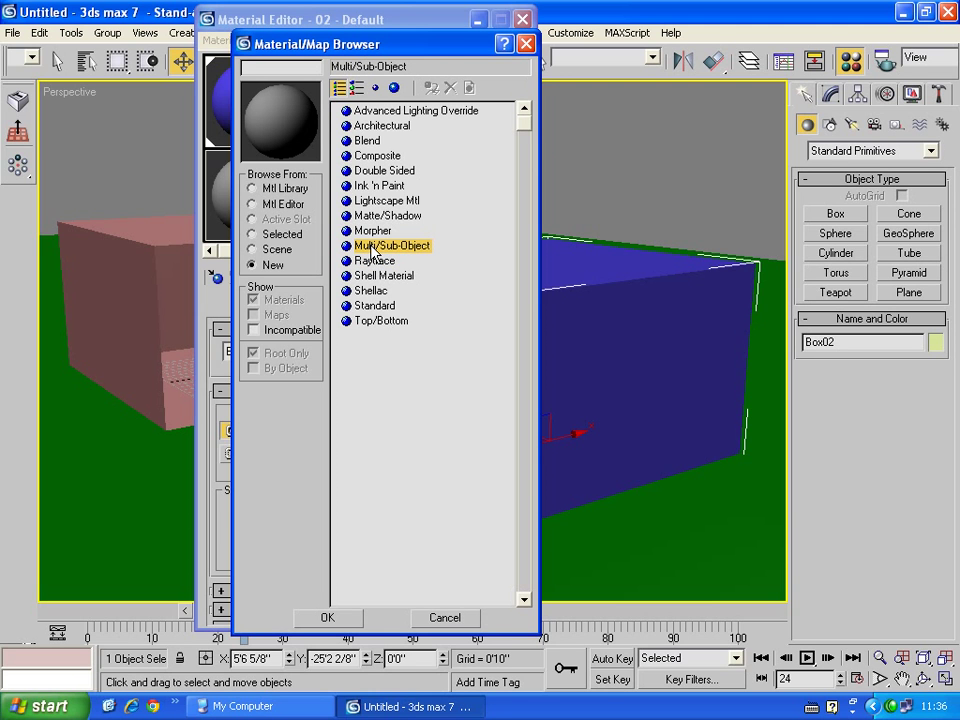
pyautogui.doubleClick(368, 247)
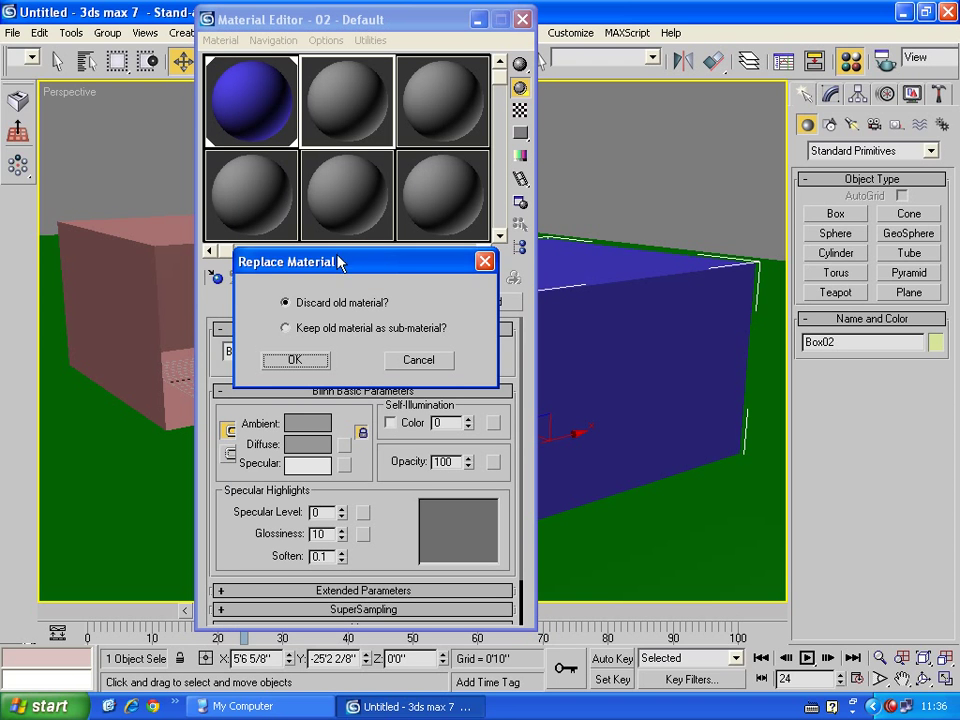
pyautogui.moveTo(399, 261); pyautogui.dragTo(439, 320)
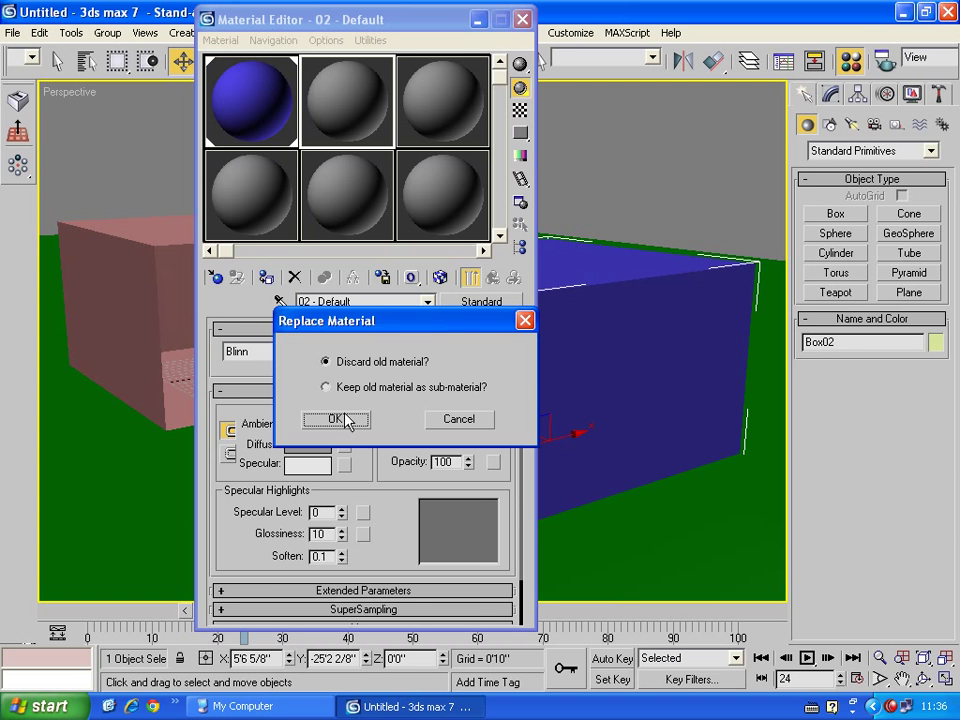
pyautogui.click(340, 418)
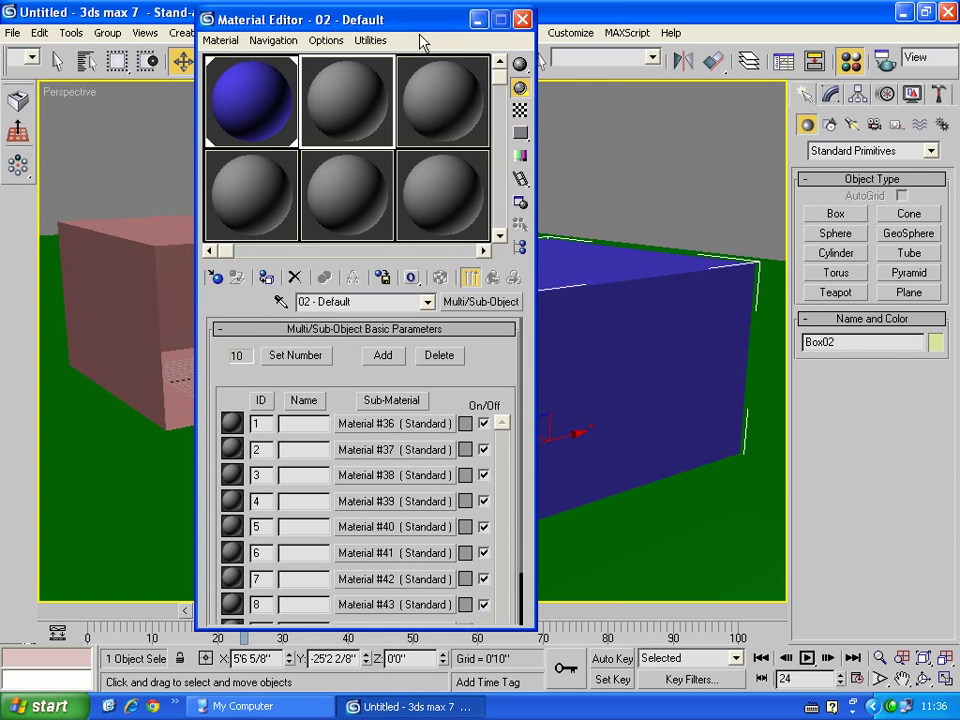
pyautogui.moveTo(420, 20); pyautogui.dragTo(796, 38)
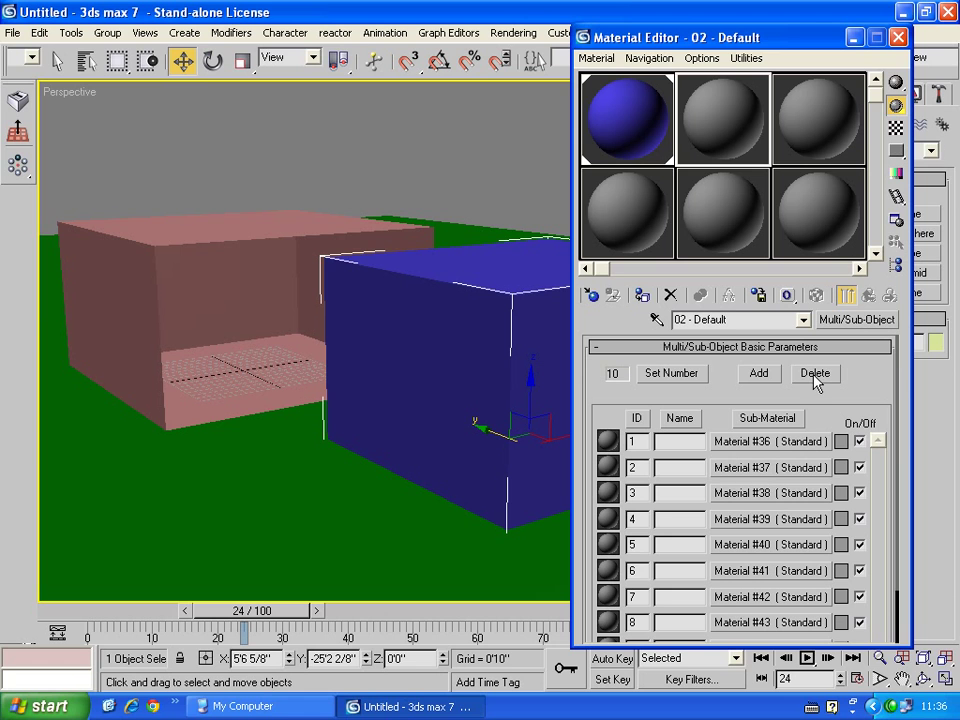
pyautogui.moveTo(858, 395); pyautogui.dragTo(862, 330)
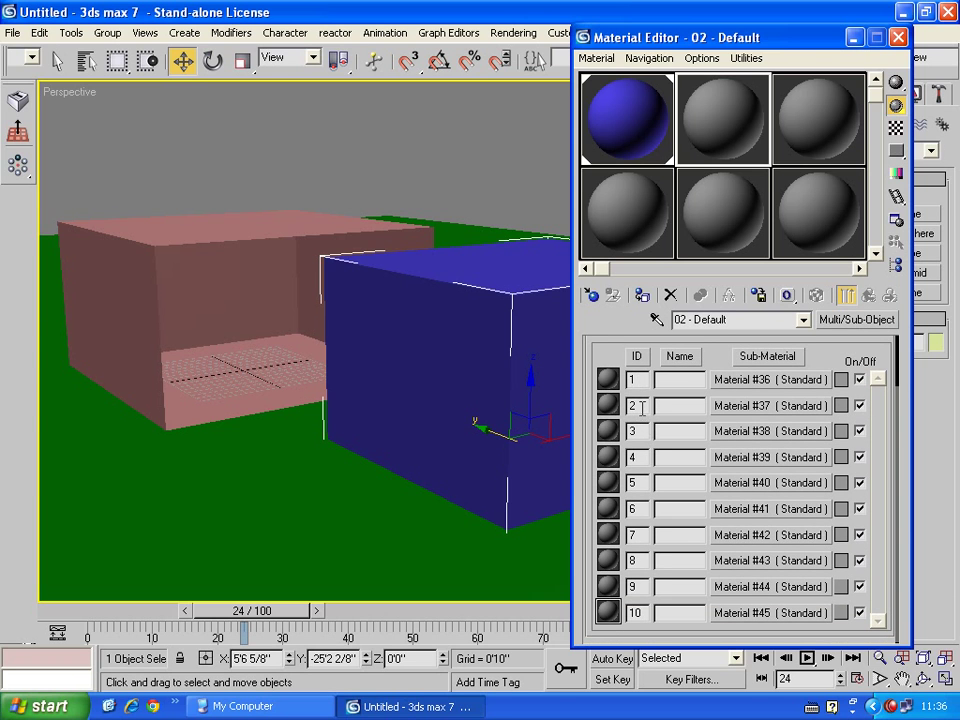
pyautogui.click(637, 612)
pyautogui.moveTo(710, 367); pyautogui.dragTo(711, 429)
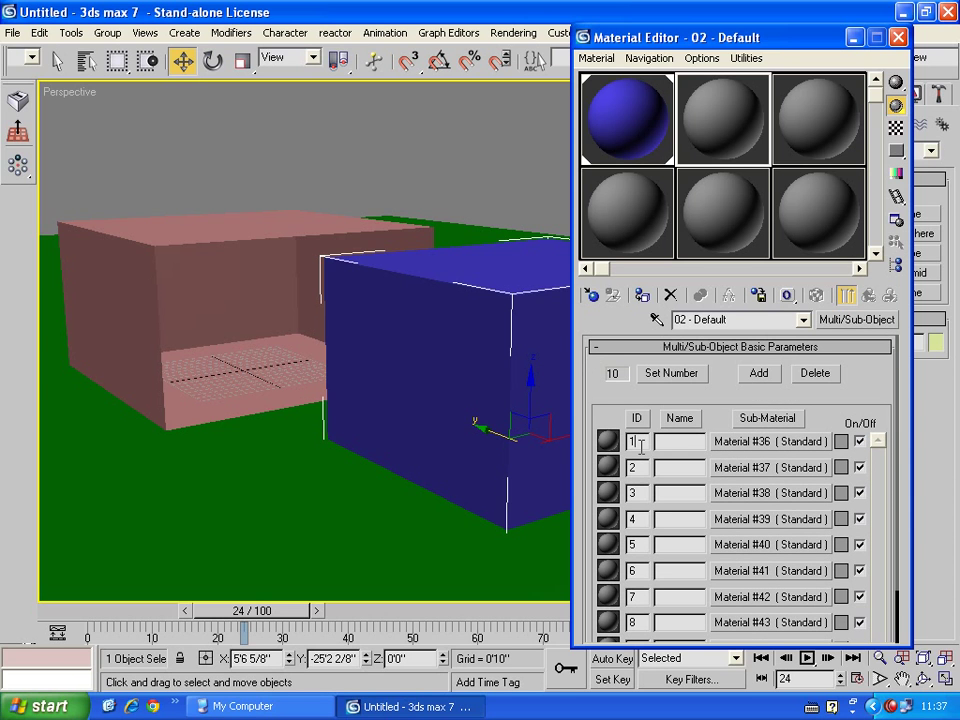
pyautogui.scroll(-3, 681, 422)
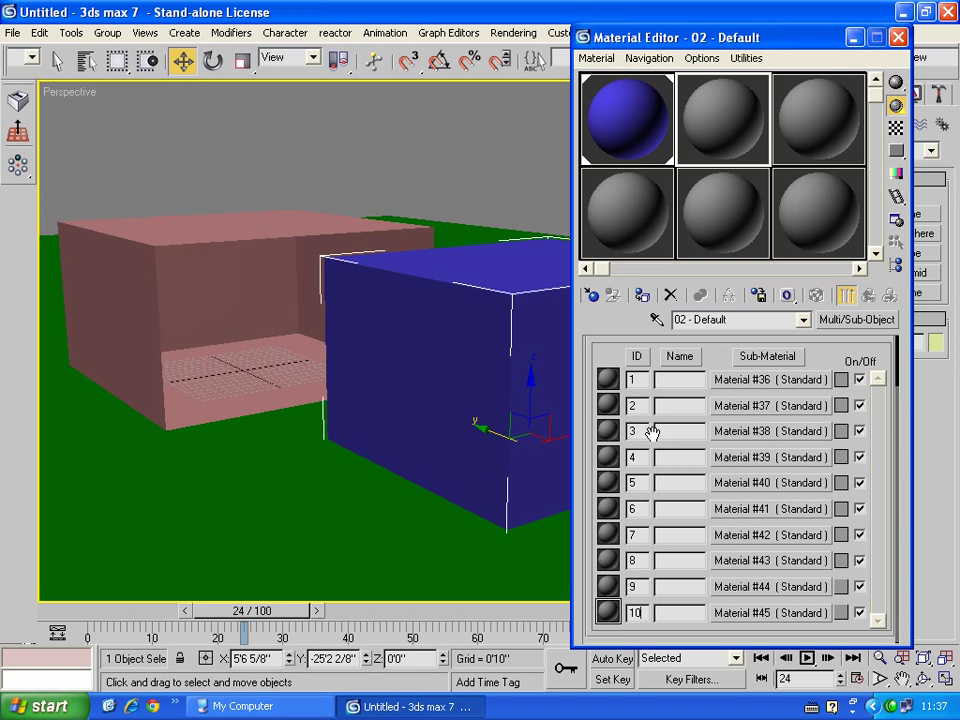
pyautogui.click(641, 380)
pyautogui.scroll(2, 713, 368)
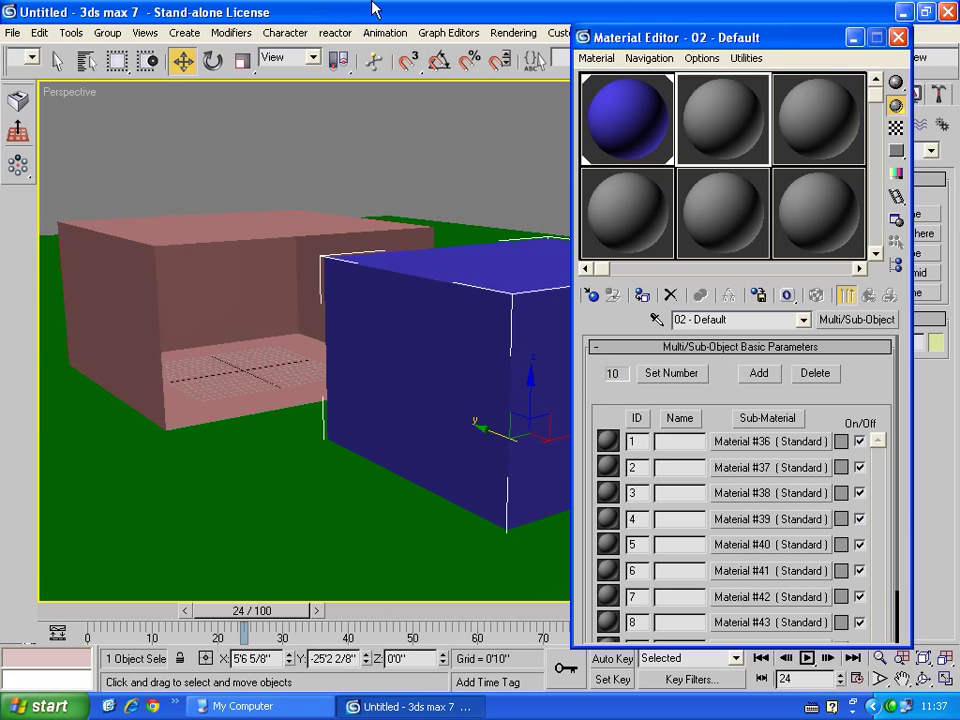
pyautogui.moveTo(522, 455); pyautogui.dragTo(468, 418, button='middle')
pyautogui.scroll(2, 440, 410)
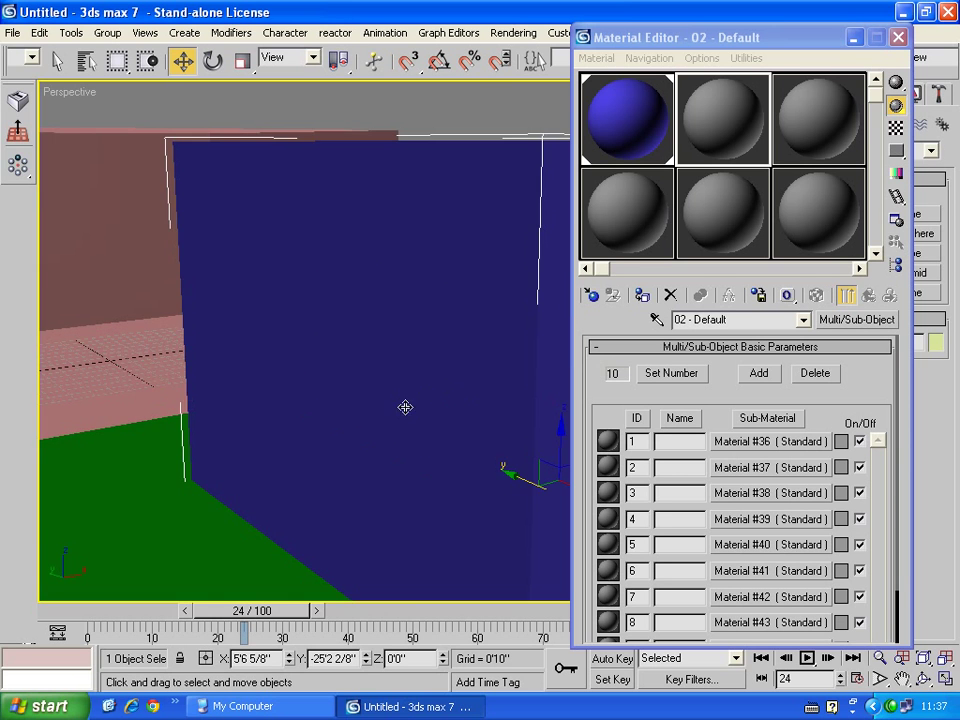
pyautogui.scroll(-3, 420, 404)
pyautogui.scroll(-2, 435, 403)
pyautogui.scroll(3, 418, 401)
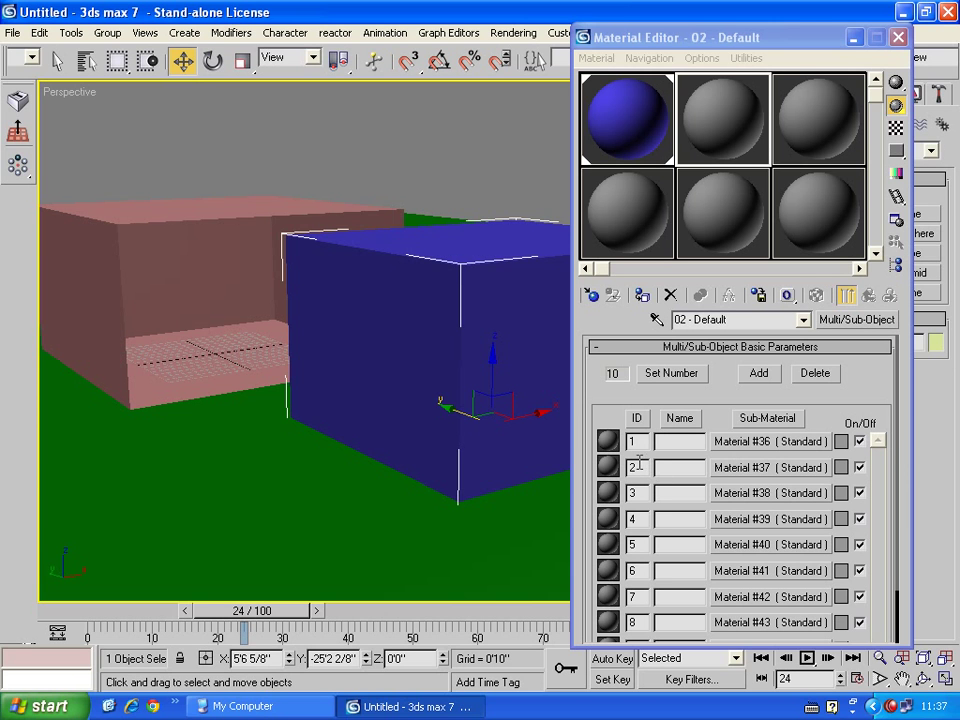
pyautogui.moveTo(433, 437); pyautogui.dragTo(486, 450, button='middle')
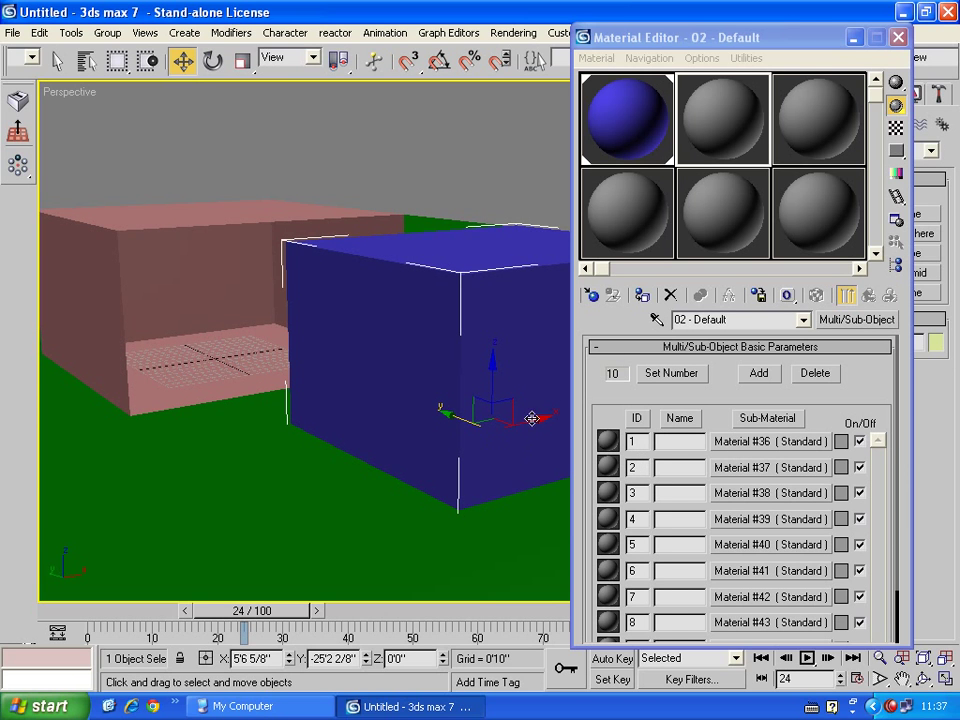
pyautogui.moveTo(746, 40); pyautogui.dragTo(780, 48)
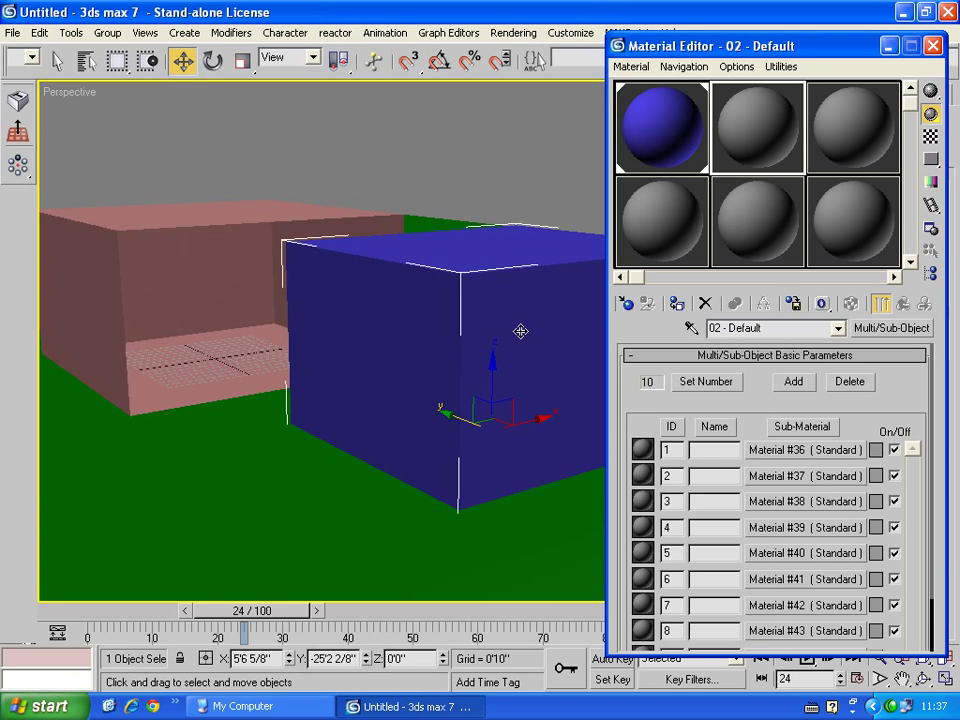
pyautogui.moveTo(774, 397); pyautogui.dragTo(764, 381)
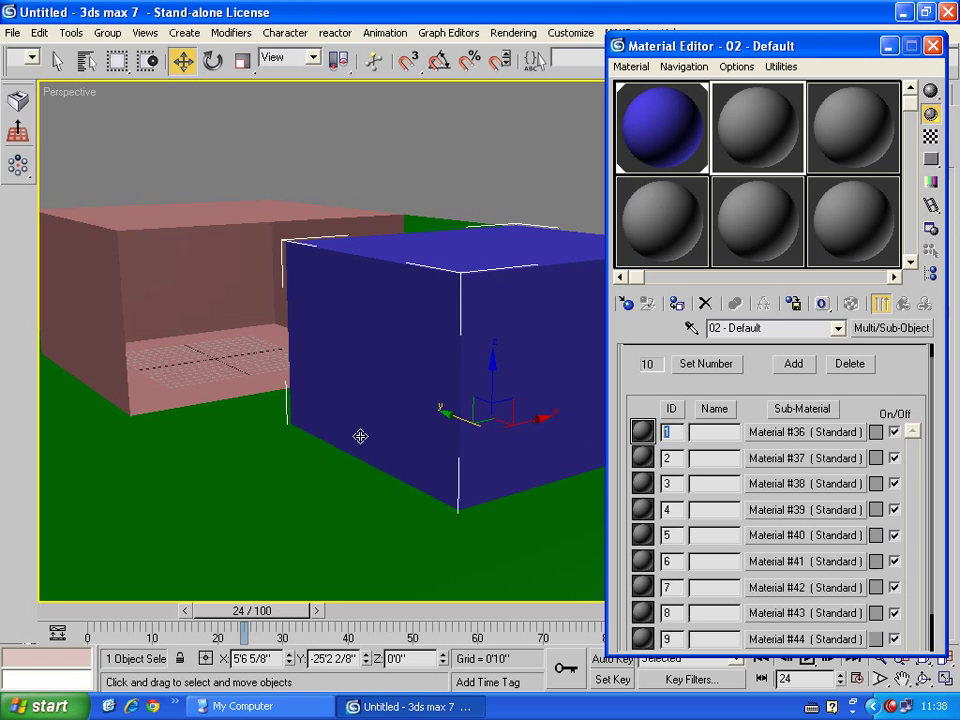
# Delete the last four sub-material IDs, after undoing a first attempt, leaving Material #36–#41.
pyautogui.click(849, 364)
pyautogui.click(849, 364)
pyautogui.click(849, 364)
pyautogui.click(849, 364)
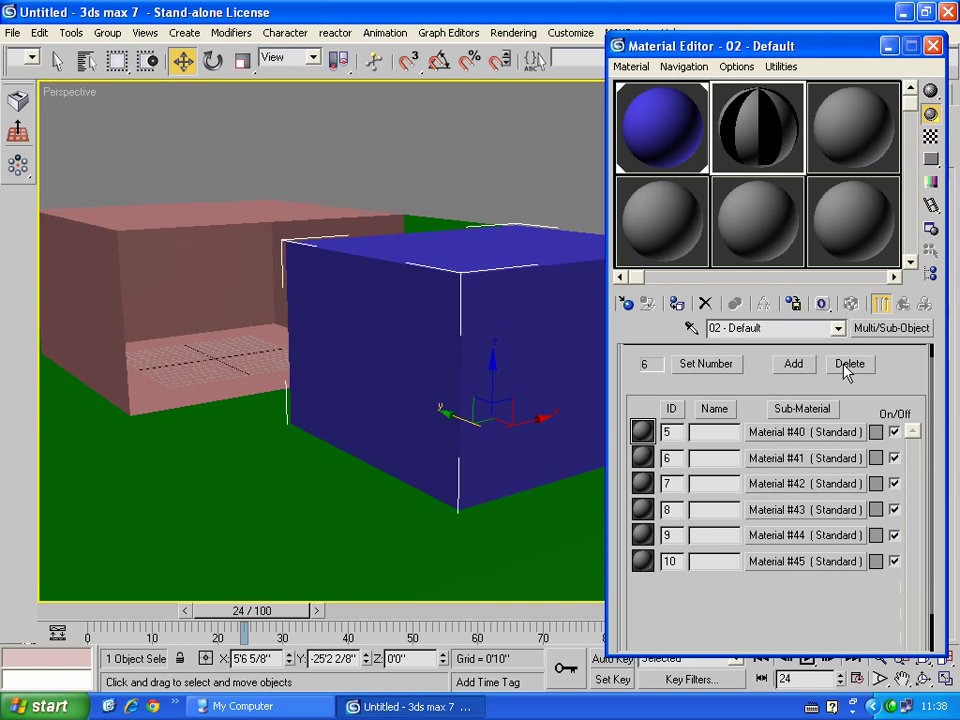
pyautogui.hotkey('ctrl', 'z')
pyautogui.hotkey('ctrl', 'z')
pyautogui.hotkey('ctrl', 'z')
pyautogui.hotkey('ctrl', 'z')
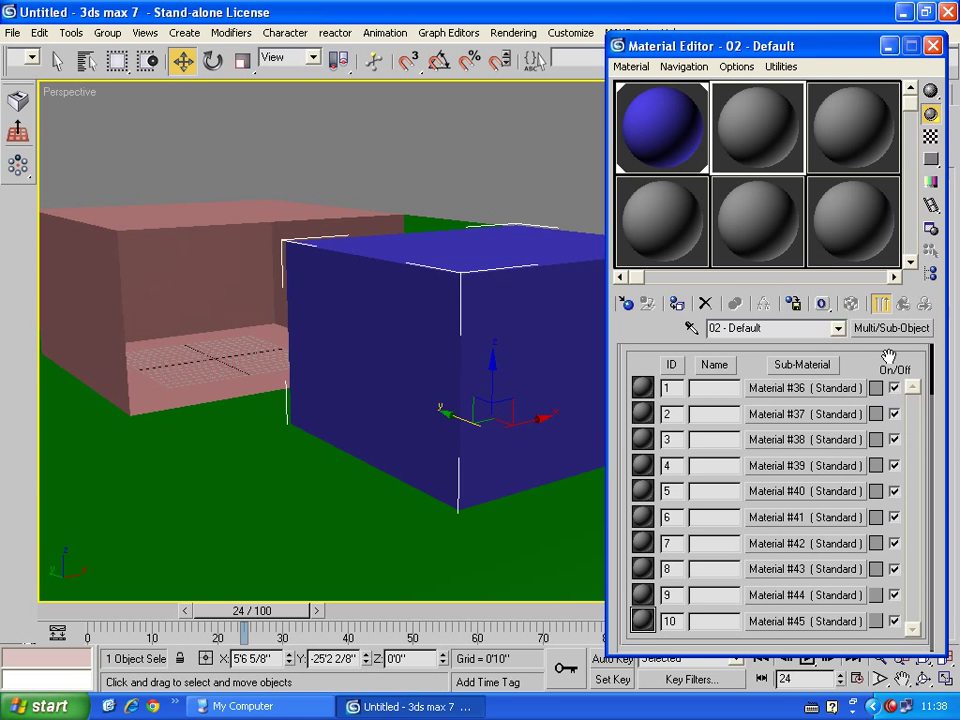
pyautogui.scroll(2, 862, 367)
pyautogui.click(849, 378)
pyautogui.click(849, 378)
pyautogui.click(849, 378)
pyautogui.click(849, 378)
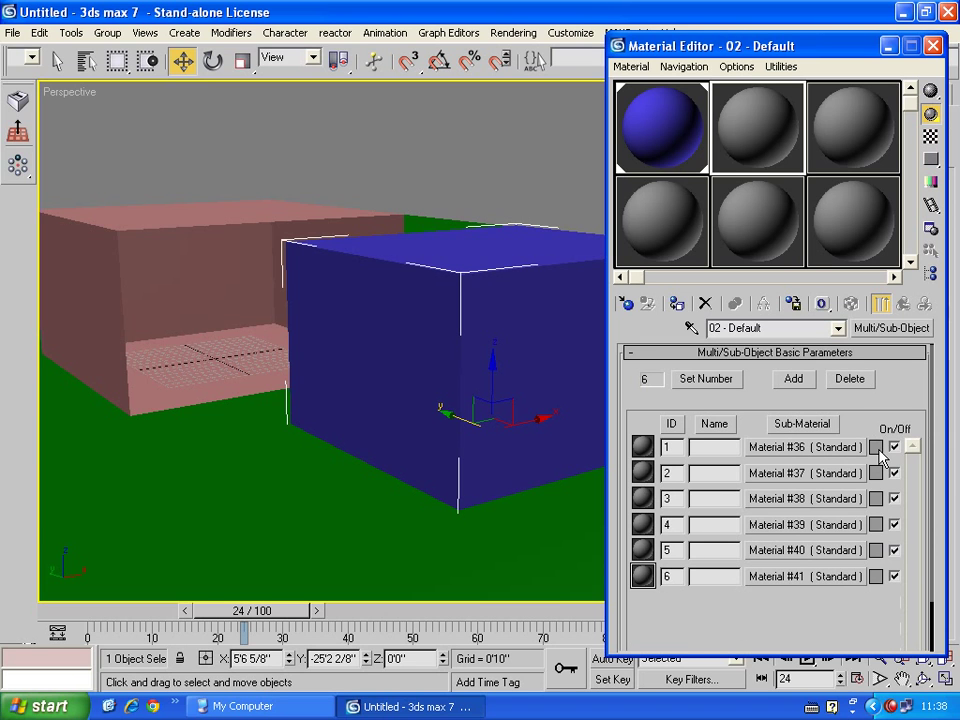
pyautogui.scroll(-1, 880, 455)
# Dismiss the Copy or Swap Colors prompt and colour sub-materials 1–3 red, light green and pink.
pyautogui.moveTo(878, 456); pyautogui.dragTo(876, 391)
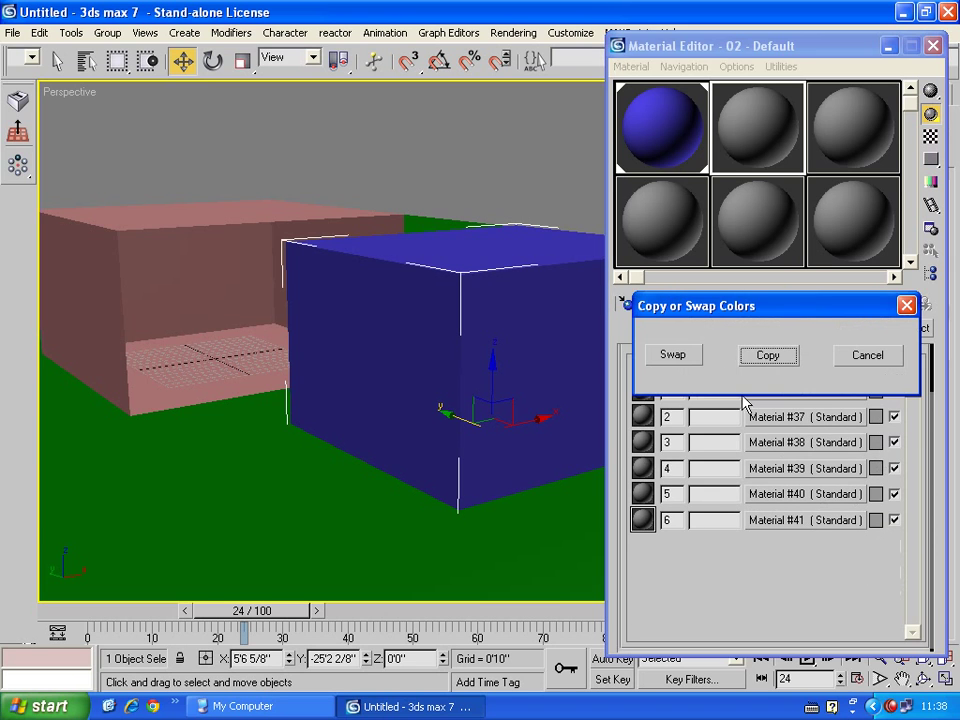
pyautogui.click(866, 360)
pyautogui.click(876, 390)
pyautogui.moveTo(392, 130)
pyautogui.mouseDown()
pyautogui.moveTo(467, 133)
pyautogui.moveTo(381, 137)
pyautogui.mouseUp()
pyautogui.moveTo(547, 215); pyautogui.dragTo(547, 122)
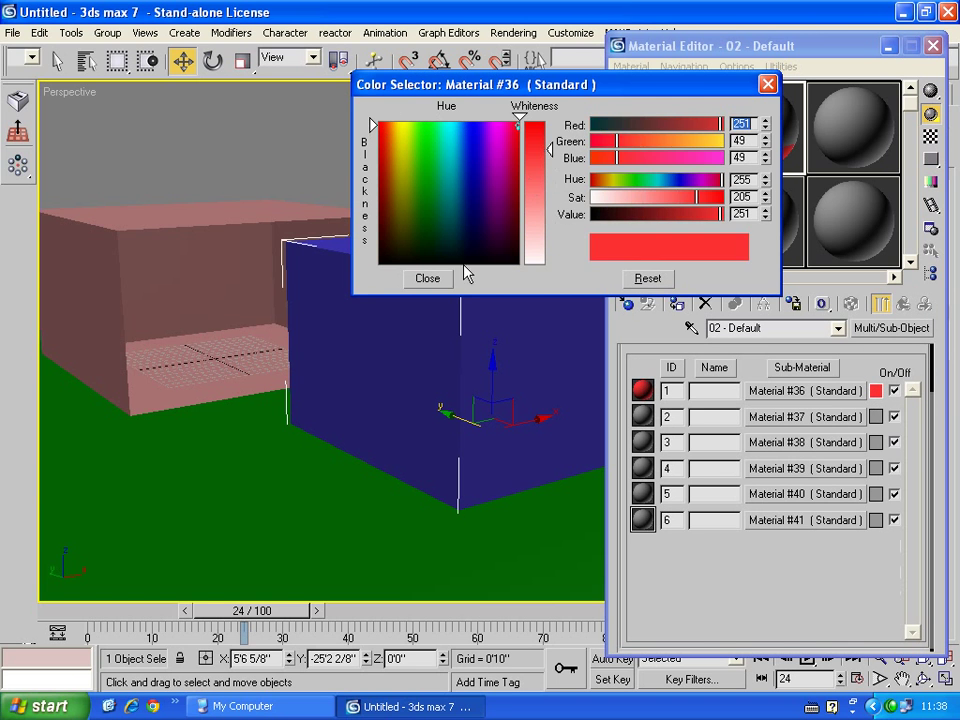
pyautogui.click(427, 278)
pyautogui.click(876, 416)
pyautogui.moveTo(420, 200); pyautogui.dragTo(446, 229)
pyautogui.click(427, 277)
pyautogui.click(874, 442)
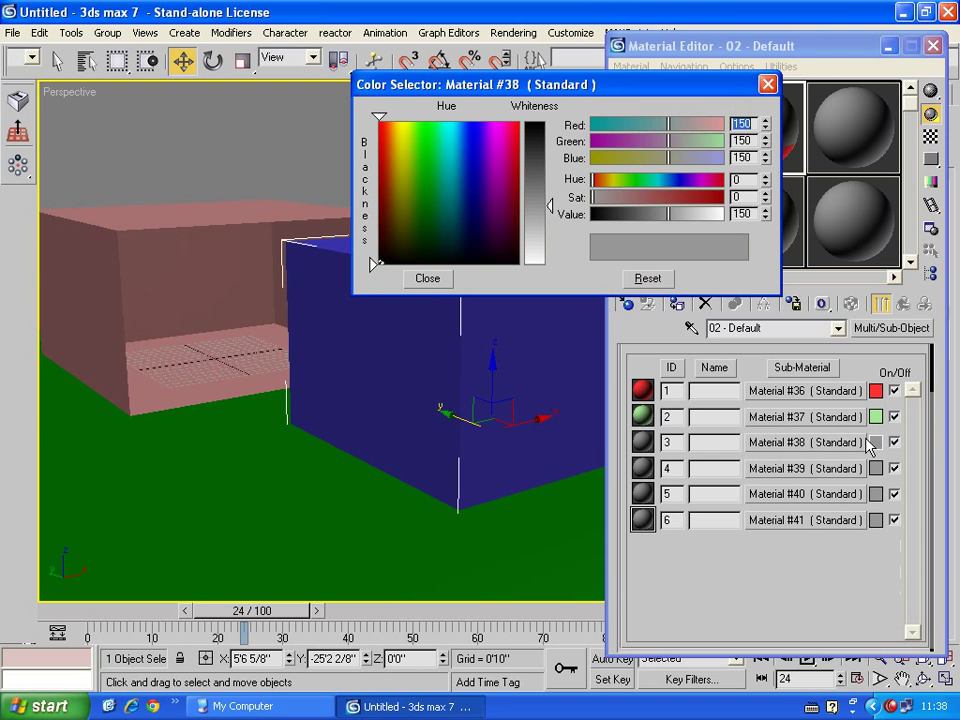
pyautogui.moveTo(487, 155); pyautogui.dragTo(486, 188)
pyautogui.click(427, 278)
# Colour sub-materials 4–6 pale olive, deeper pink and vivid blue.
pyautogui.click(875, 468)
pyautogui.moveTo(422, 208); pyautogui.dragTo(403, 208)
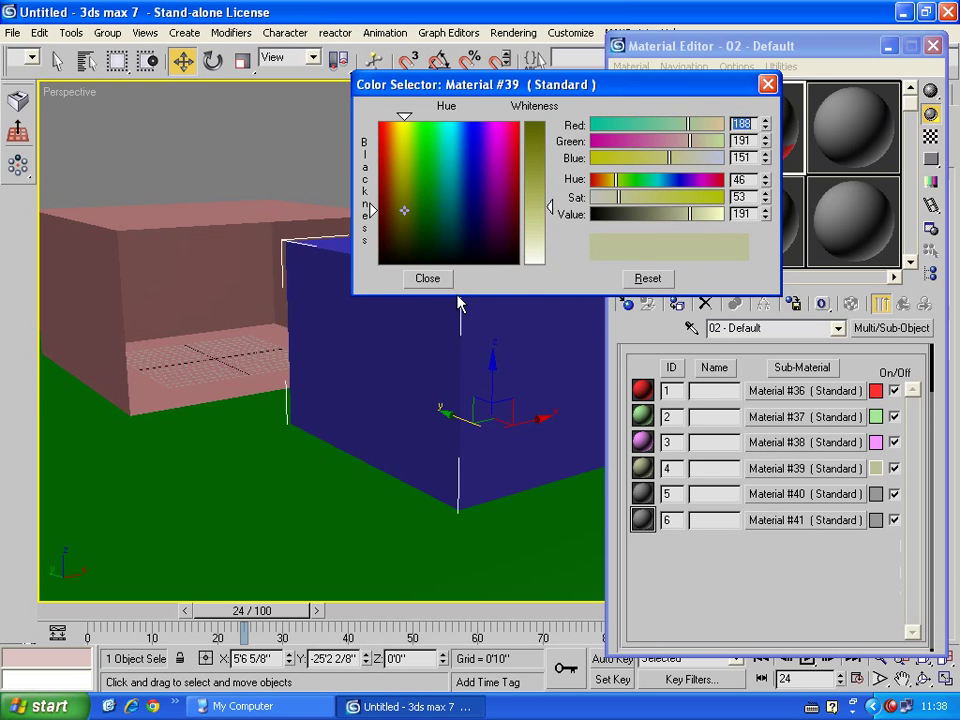
pyautogui.click(427, 278)
pyautogui.click(875, 493)
pyautogui.moveTo(501, 186); pyautogui.dragTo(504, 134)
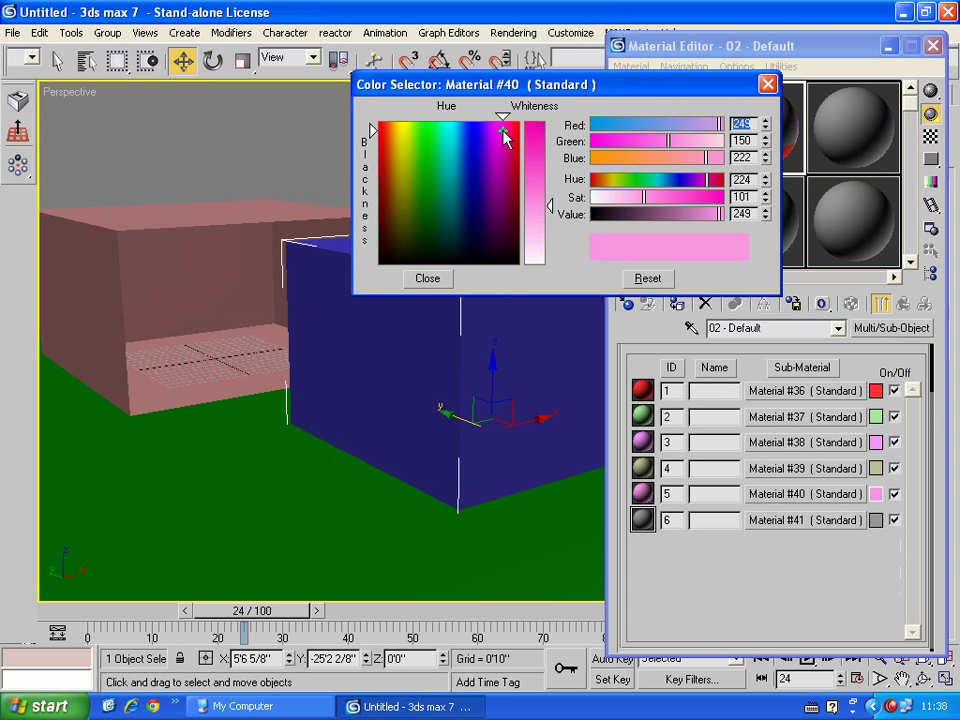
pyautogui.click(511, 130)
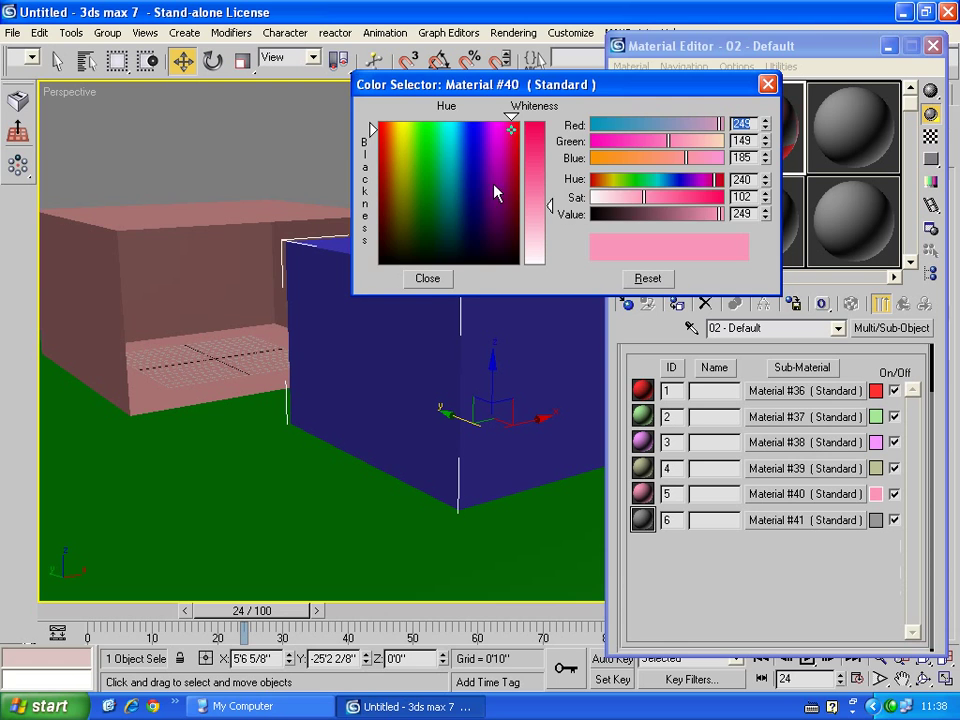
pyautogui.click(428, 279)
pyautogui.click(875, 519)
pyautogui.click(475, 223)
pyautogui.moveTo(475, 225); pyautogui.dragTo(476, 122)
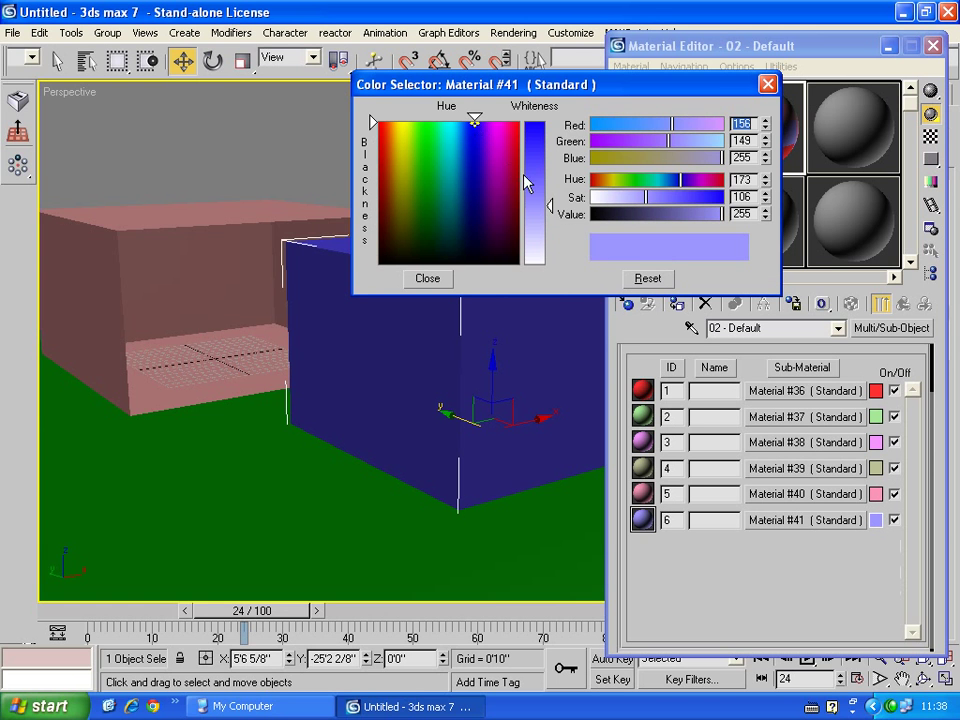
pyautogui.moveTo(549, 205); pyautogui.dragTo(549, 152)
pyautogui.click(432, 279)
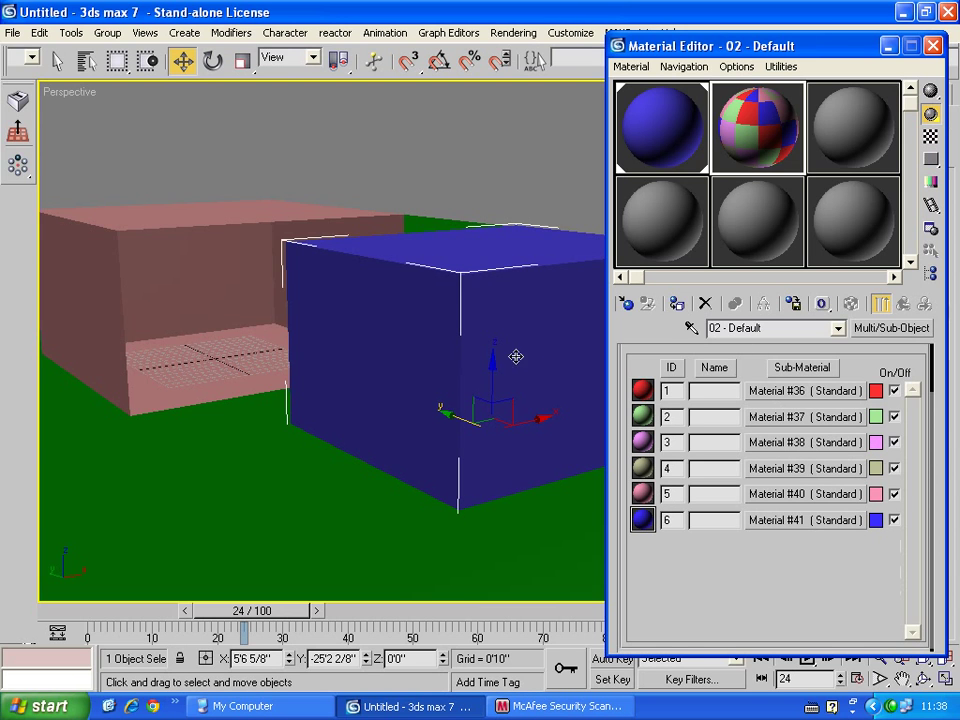
# Assign the 02 - Default multi-material to Box02 and orbit the Perspective view to inspect it.
pyautogui.click(677, 304)
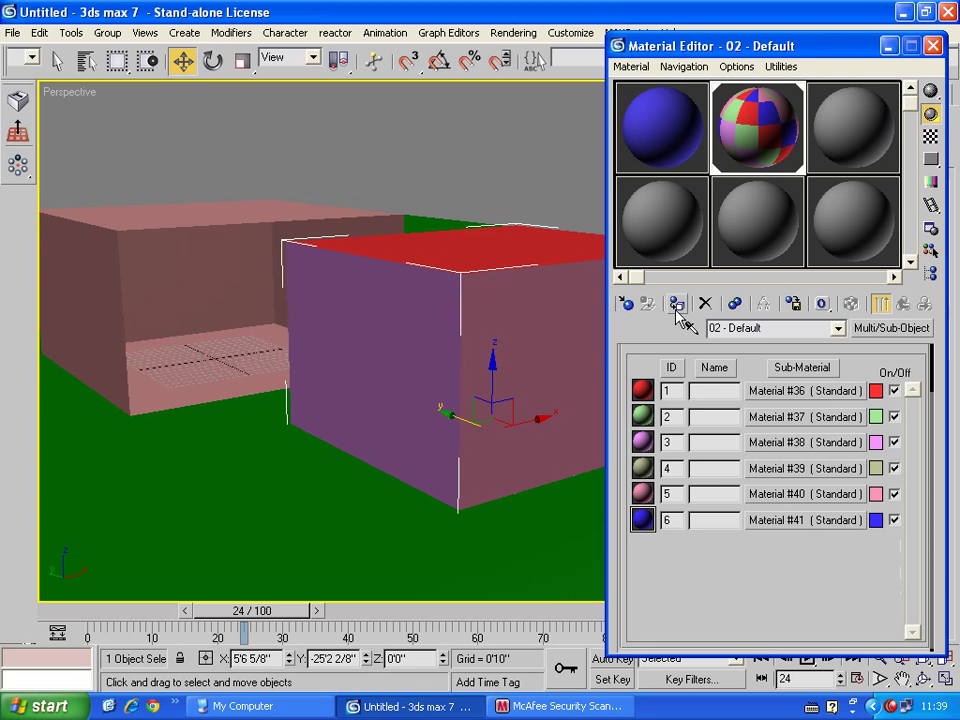
pyautogui.moveTo(760, 45); pyautogui.dragTo(175, 41)
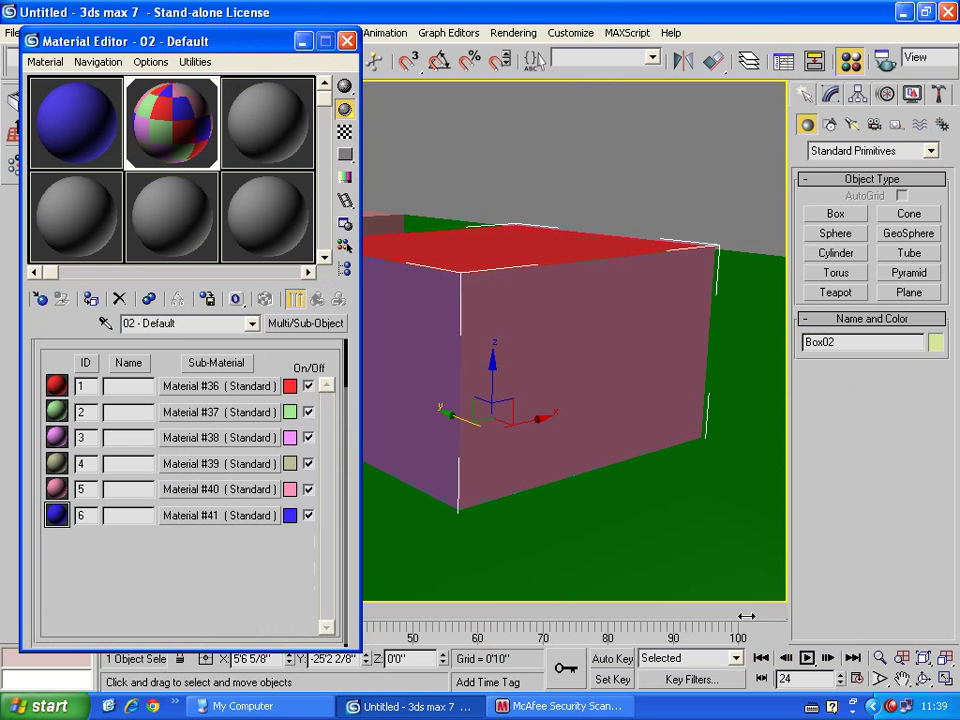
pyautogui.click(924, 680)
pyautogui.moveTo(491, 343)
pyautogui.mouseDown()
pyautogui.moveTo(617, 381)
pyautogui.moveTo(479, 368)
pyautogui.moveTo(553, 332)
pyautogui.moveTo(692, 418)
pyautogui.moveTo(765, 409)
pyautogui.moveTo(652, 366)
pyautogui.moveTo(534, 401)
pyautogui.moveTo(414, 249)
pyautogui.mouseUp()
pyautogui.moveTo(257, 40); pyautogui.dragTo(165, 40)
pyautogui.moveTo(474, 351)
pyautogui.mouseDown()
pyautogui.moveTo(364, 347)
pyautogui.moveTo(507, 351)
pyautogui.moveTo(497, 349)
pyautogui.mouseUp()
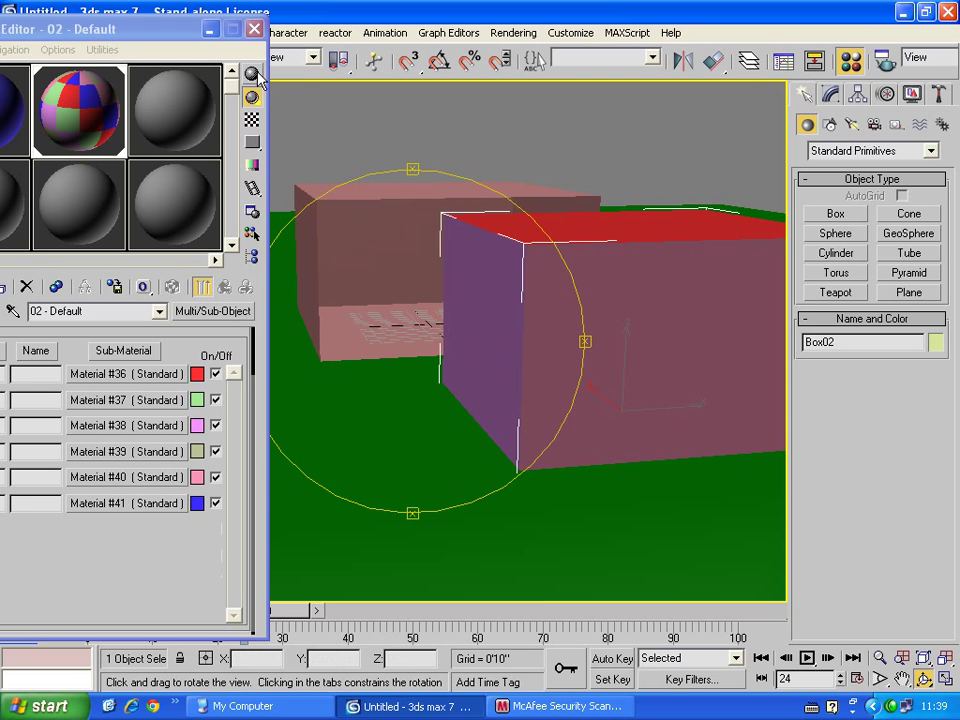
# Give the top-left front polygon of the box material ID 2, showing green.
pyautogui.click(210, 30)
pyautogui.moveTo(377, 325); pyautogui.dragTo(418, 334)
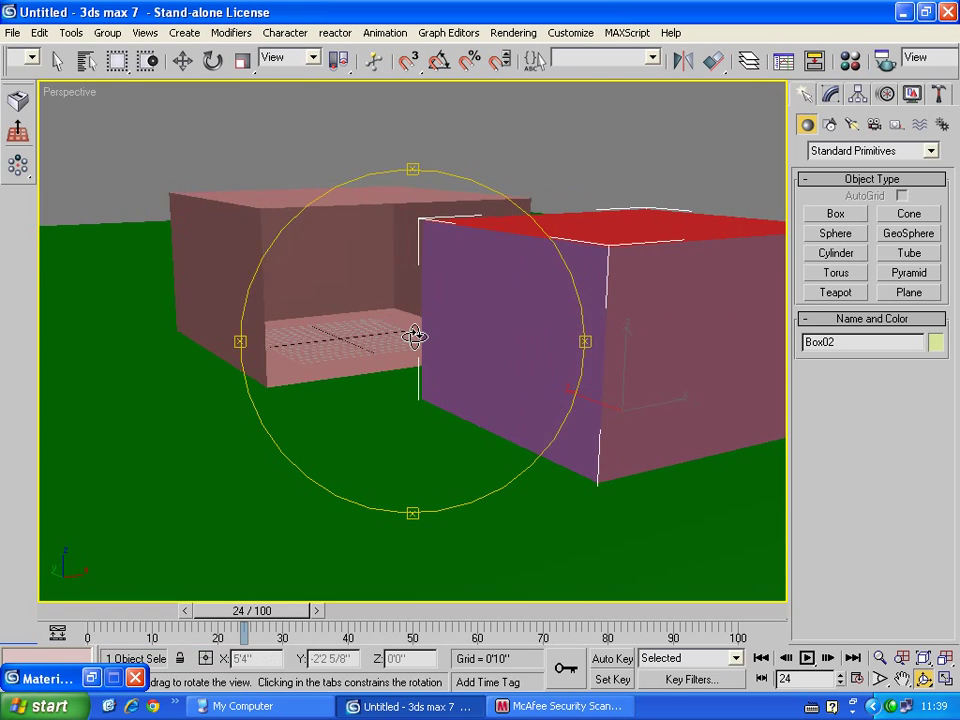
pyautogui.scroll(-5, 413, 334)
pyautogui.scroll(2, 474, 358)
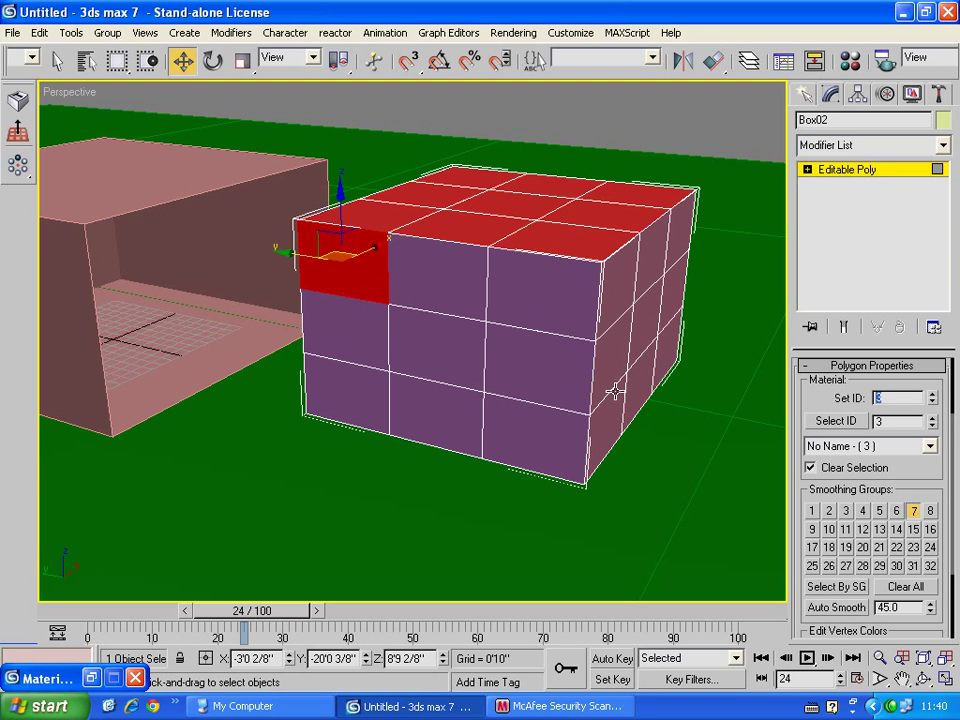
pyautogui.write('2')
pyautogui.click(594, 120)
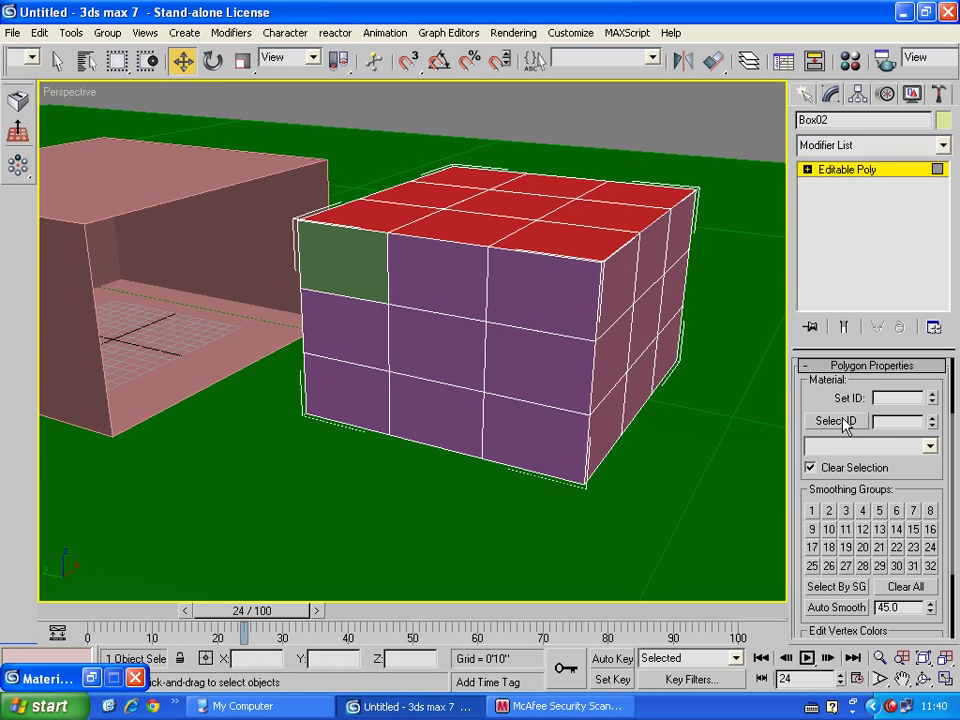
# Set the centre front polygon's material ID to 4, making it olive.
pyautogui.click(460, 358)
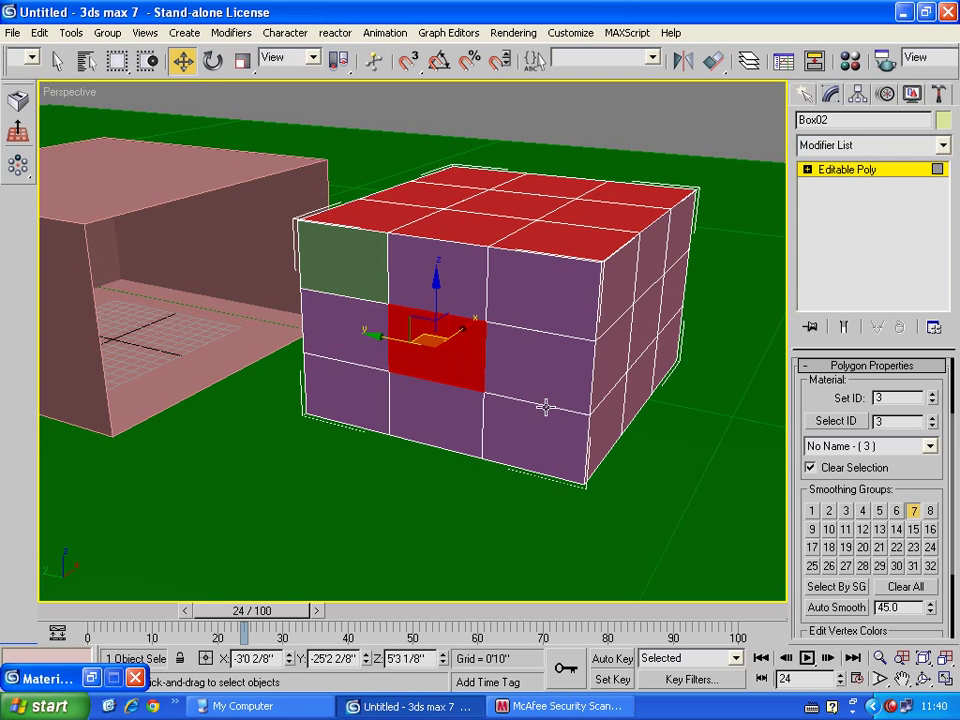
pyautogui.click(890, 397)
pyautogui.write('4')
pyautogui.press('Return')
pyautogui.click(542, 94)
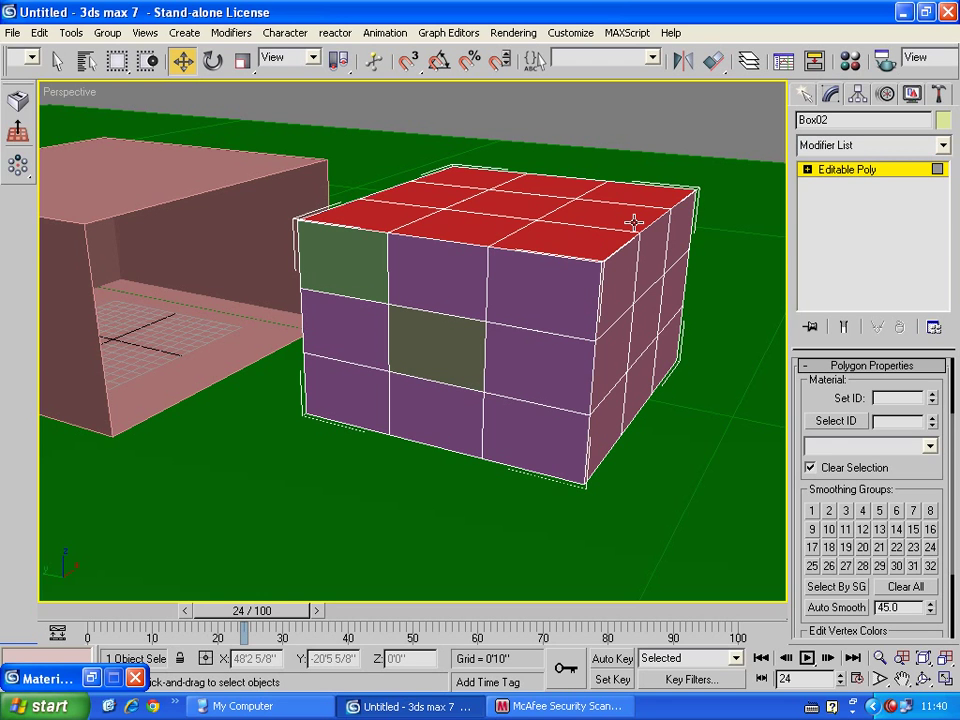
# Set the lower-right front polygon's material ID to 6, making it blue.
pyautogui.click(530, 437)
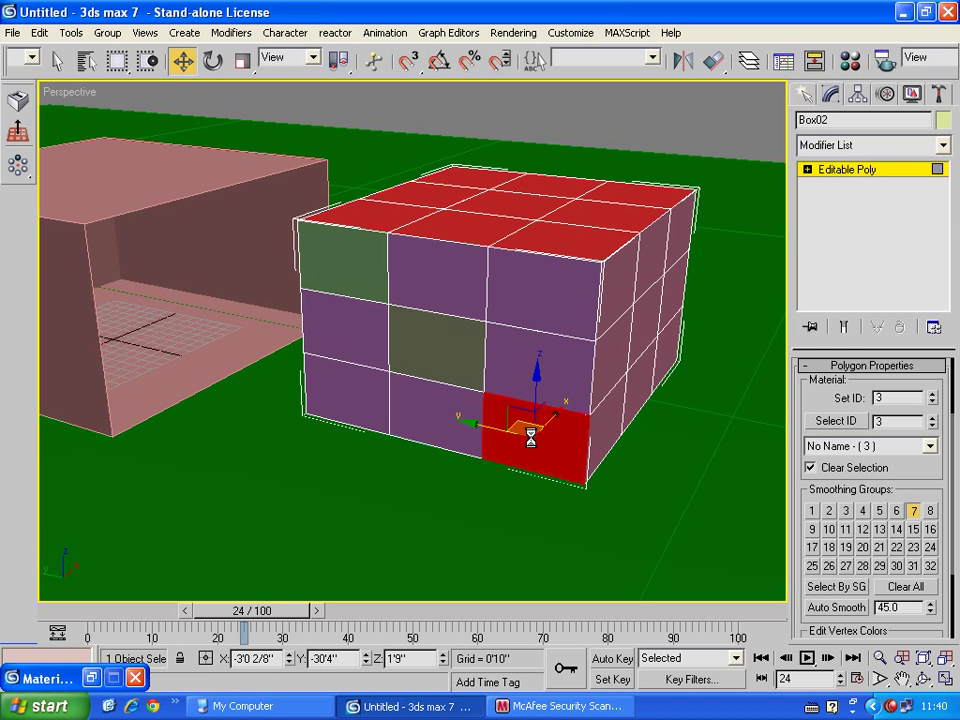
pyautogui.doubleClick(884, 399)
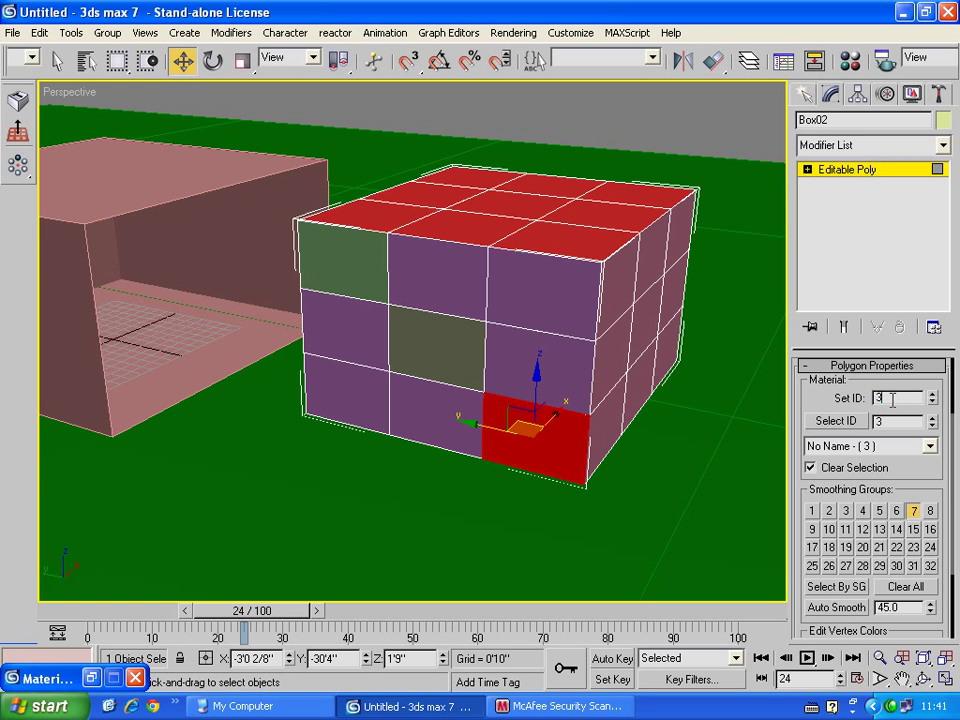
pyautogui.write('6')
pyautogui.click(746, 133)
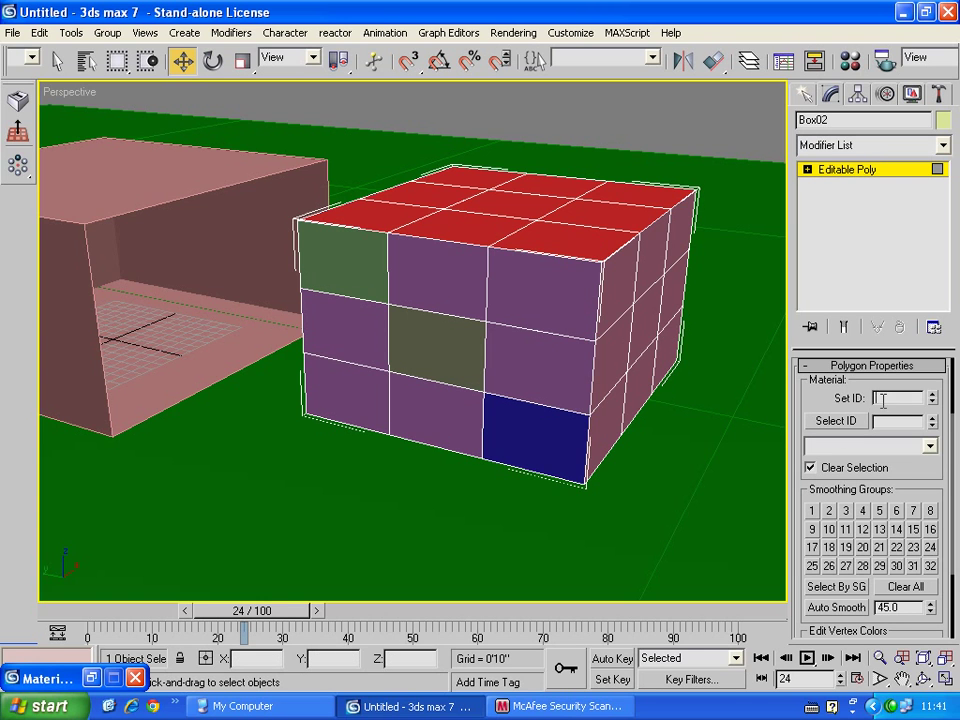
pyautogui.click(807, 96)
# Restore the Material Editor and add two sub-materials, Material #47 and Material #48.
pyautogui.click(92, 678)
pyautogui.moveTo(26, 24); pyautogui.dragTo(531, 44)
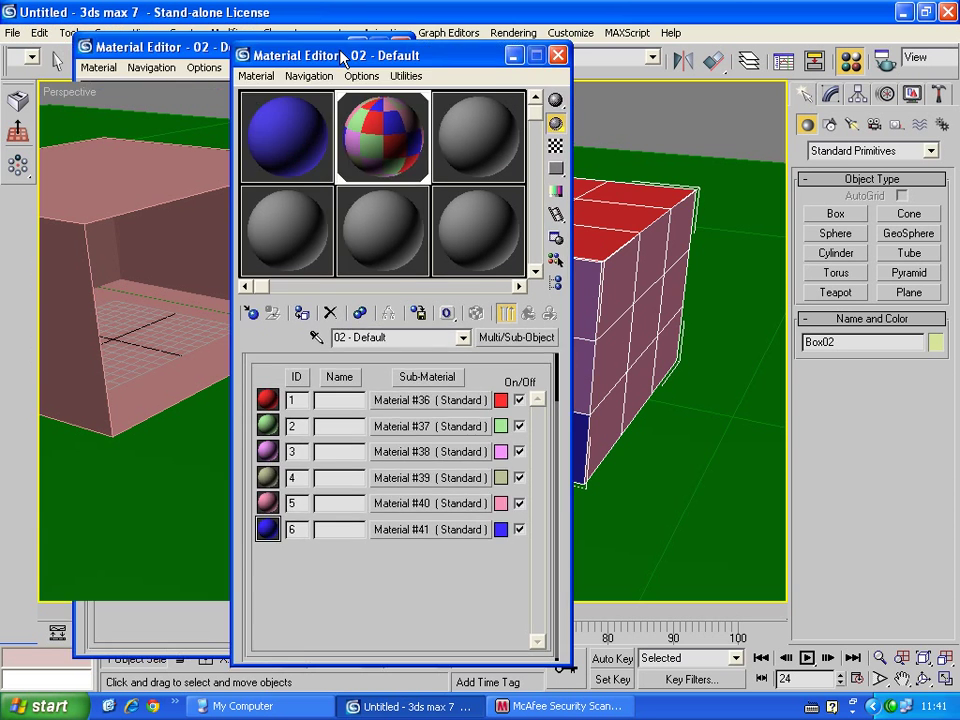
pyautogui.scroll(3, 660, 443)
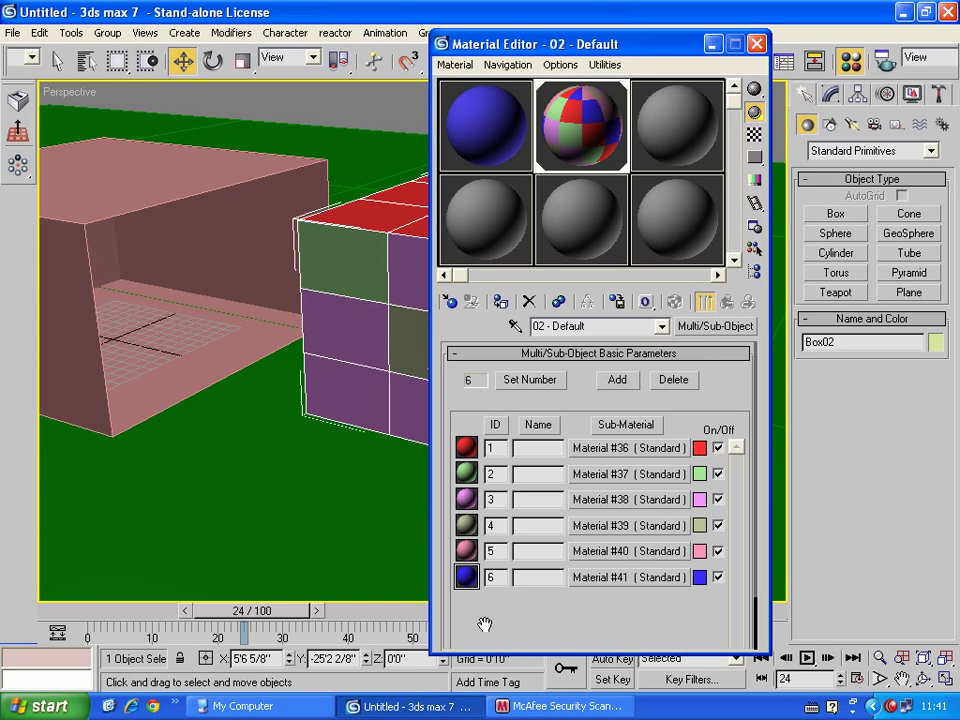
pyautogui.click(617, 380)
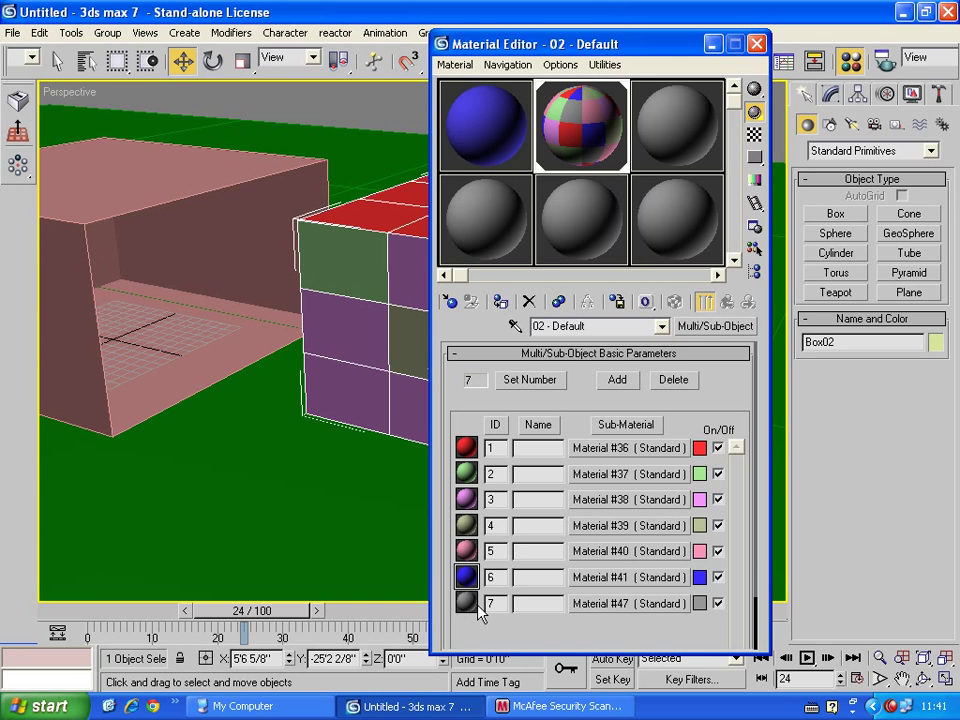
pyautogui.click(617, 380)
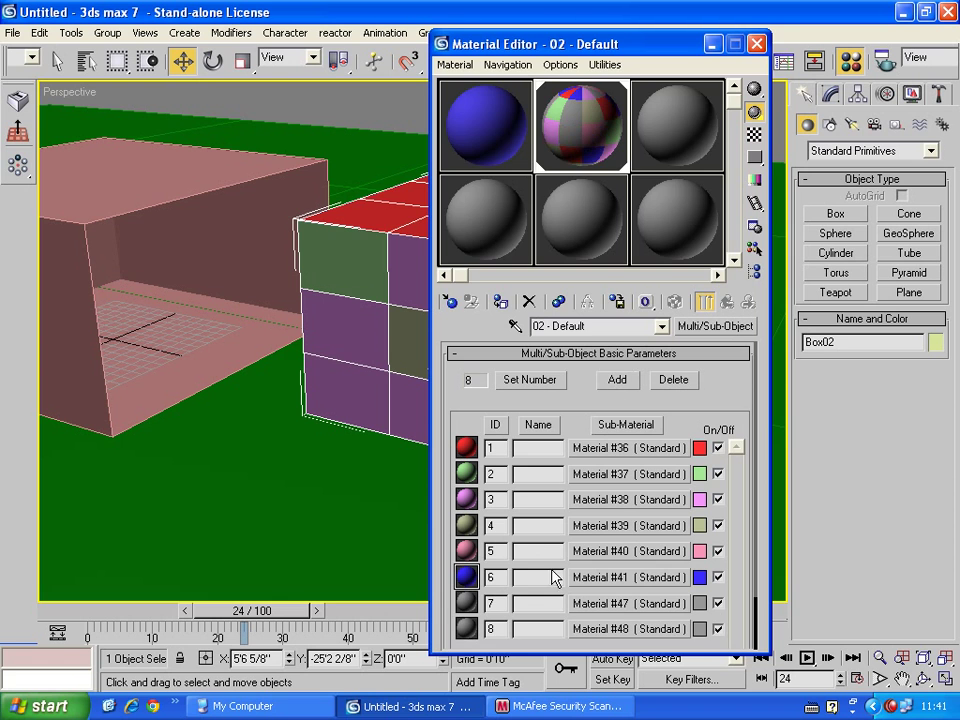
# Colour Material #47 pale yellow and Material #48 black, then minimise the editor.
pyautogui.click(700, 603)
pyautogui.moveTo(454, 135); pyautogui.dragTo(405, 130)
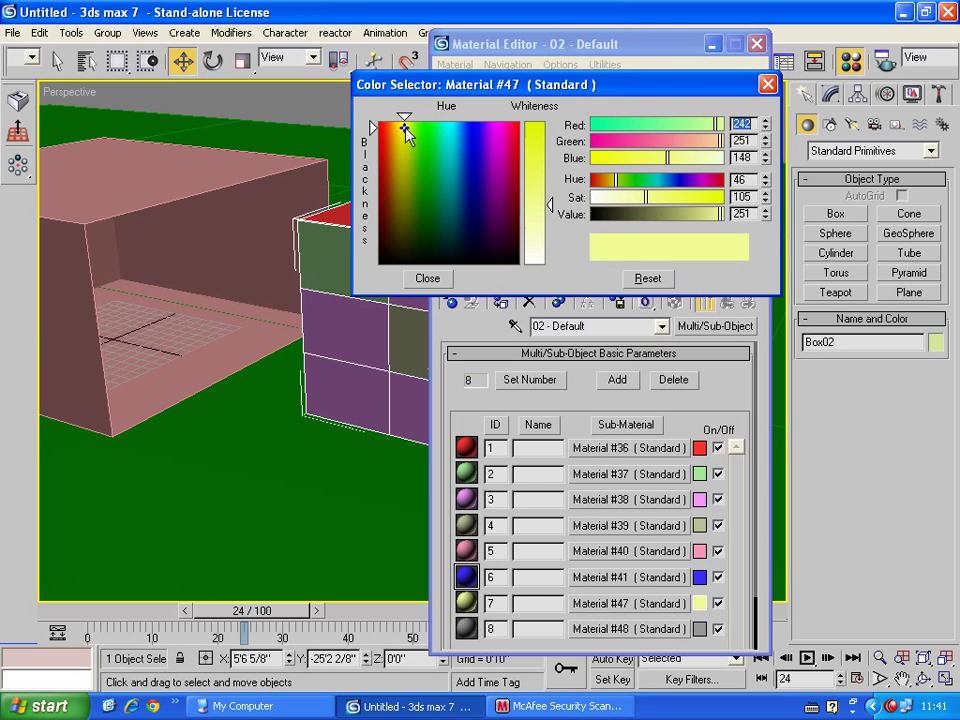
pyautogui.click(427, 278)
pyautogui.click(700, 629)
pyautogui.moveTo(482, 154)
pyautogui.mouseDown()
pyautogui.moveTo(402, 150)
pyautogui.moveTo(373, 265)
pyautogui.mouseUp()
pyautogui.moveTo(549, 210); pyautogui.dragTo(549, 143)
pyautogui.click(447, 278)
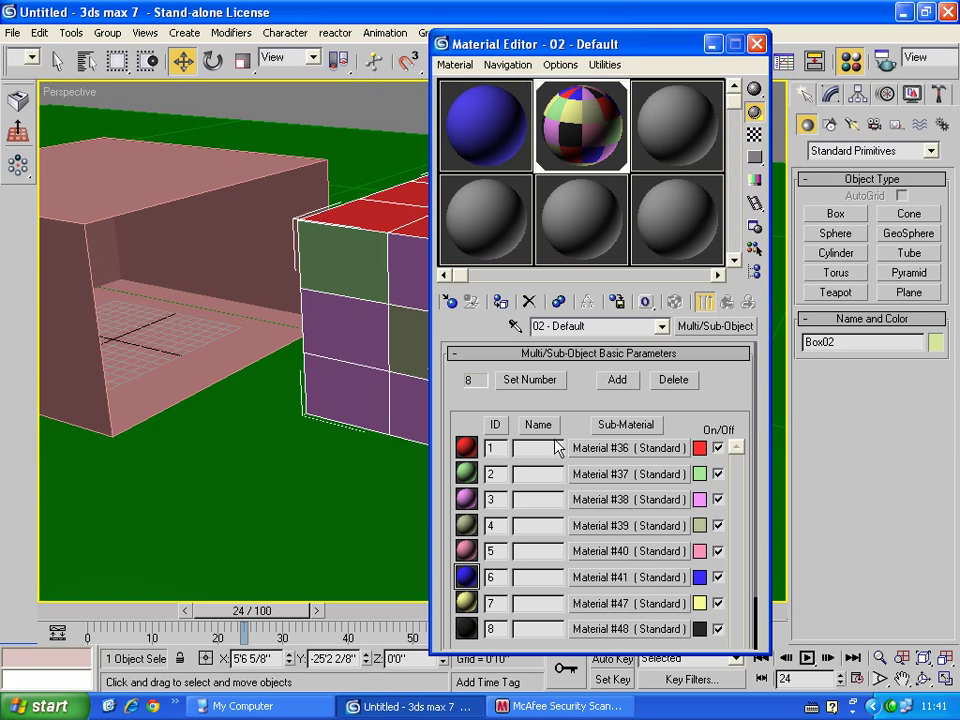
pyautogui.click(712, 44)
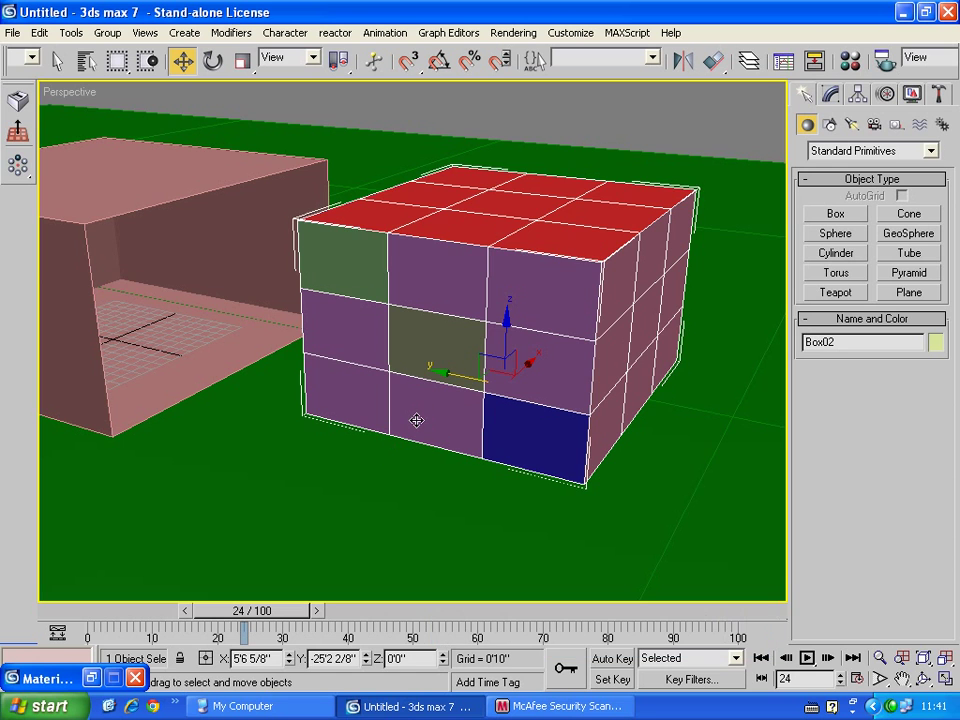
# In Polygon mode, set Box02's lower-middle front face to material ID 8, turning it black.
pyautogui.click(418, 420)
pyautogui.click(464, 359)
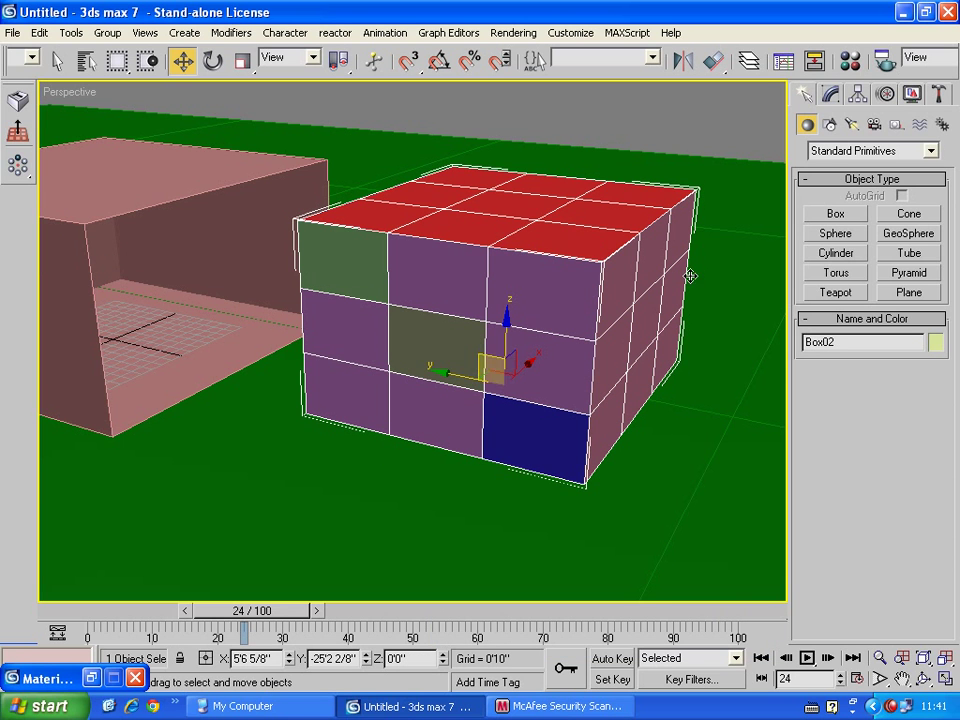
pyautogui.click(830, 94)
pyautogui.click(807, 169)
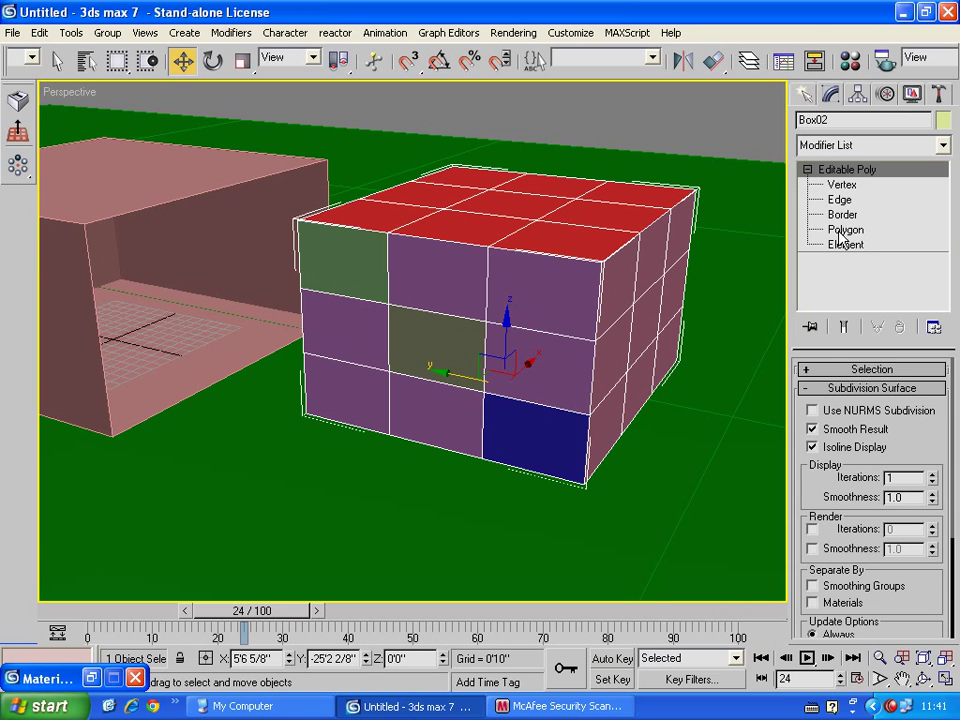
pyautogui.click(846, 229)
pyautogui.click(434, 420)
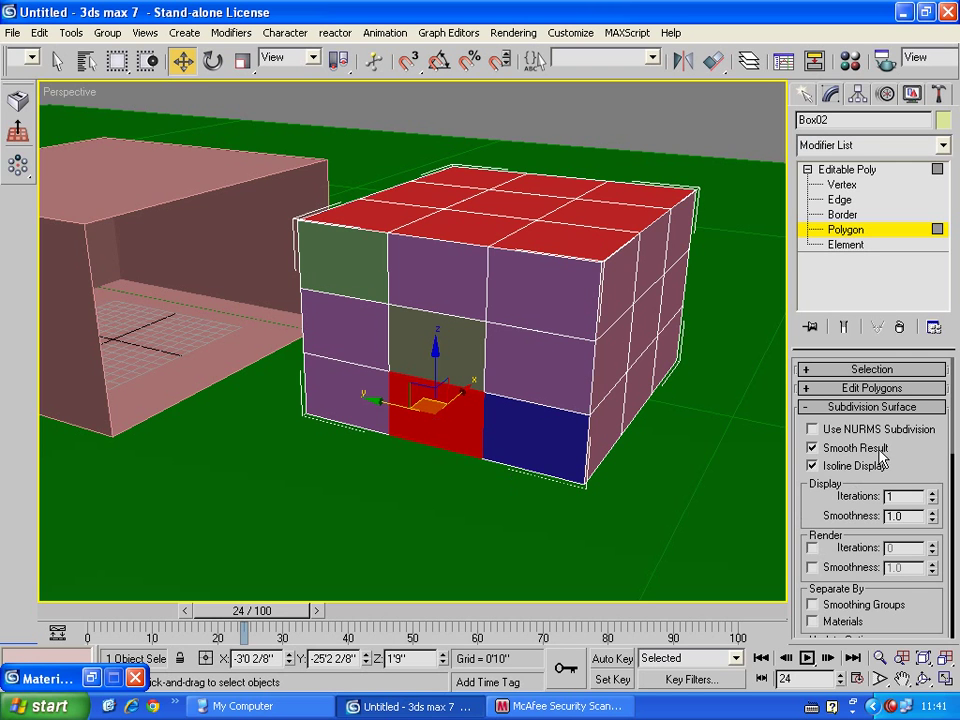
pyautogui.scroll(-3, 905, 440)
pyautogui.scroll(-3, 880, 470)
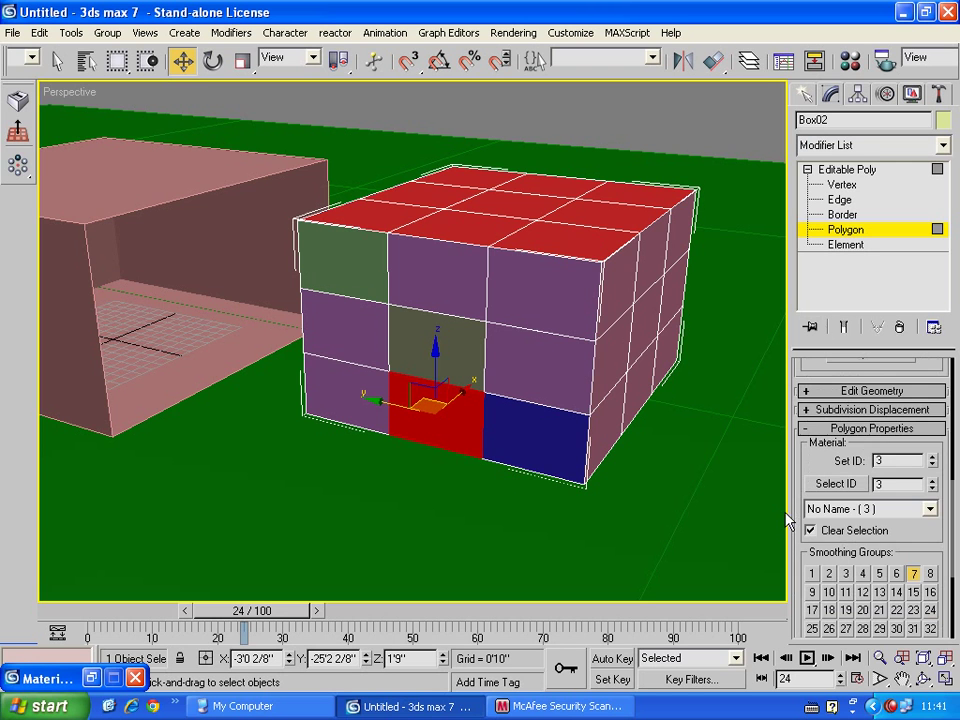
pyautogui.doubleClick(894, 459)
pyautogui.write('8')
pyautogui.click(636, 131)
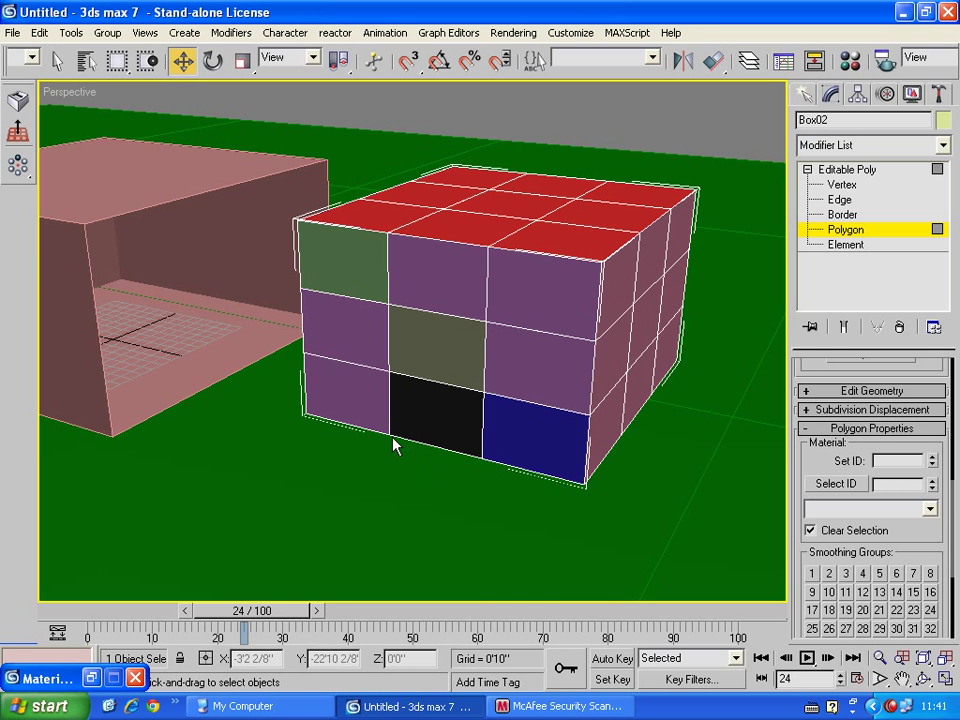
# Restore the Material Editor and browse the multi-material's sub-materials, opening Material #48.
pyautogui.click(91, 678)
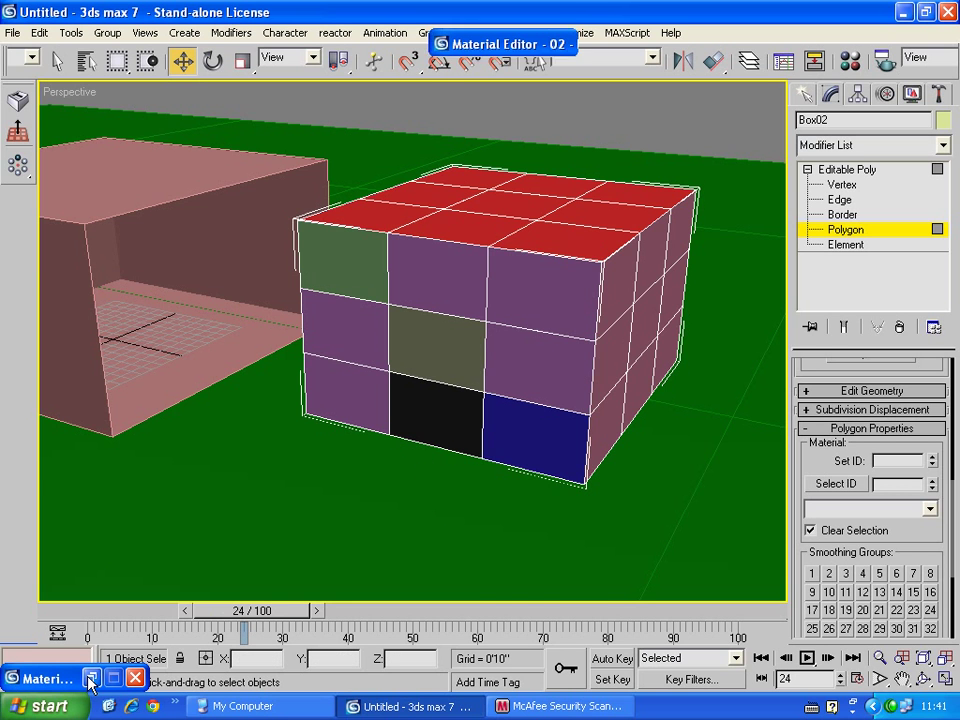
pyautogui.moveTo(733, 587); pyautogui.dragTo(752, 484)
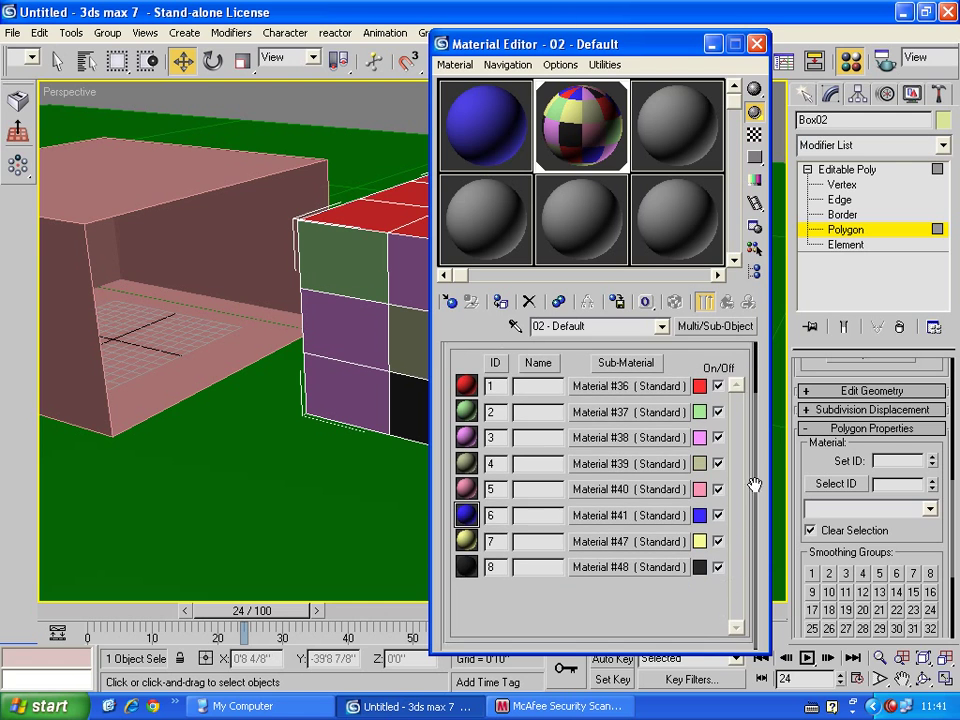
pyautogui.click(478, 223)
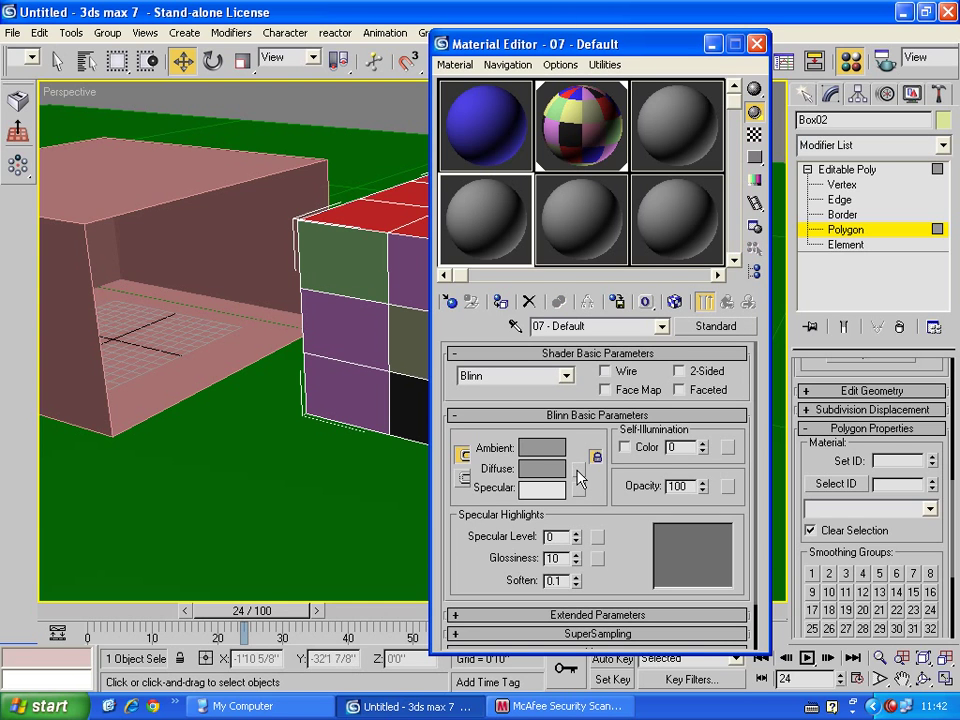
pyautogui.click(578, 470)
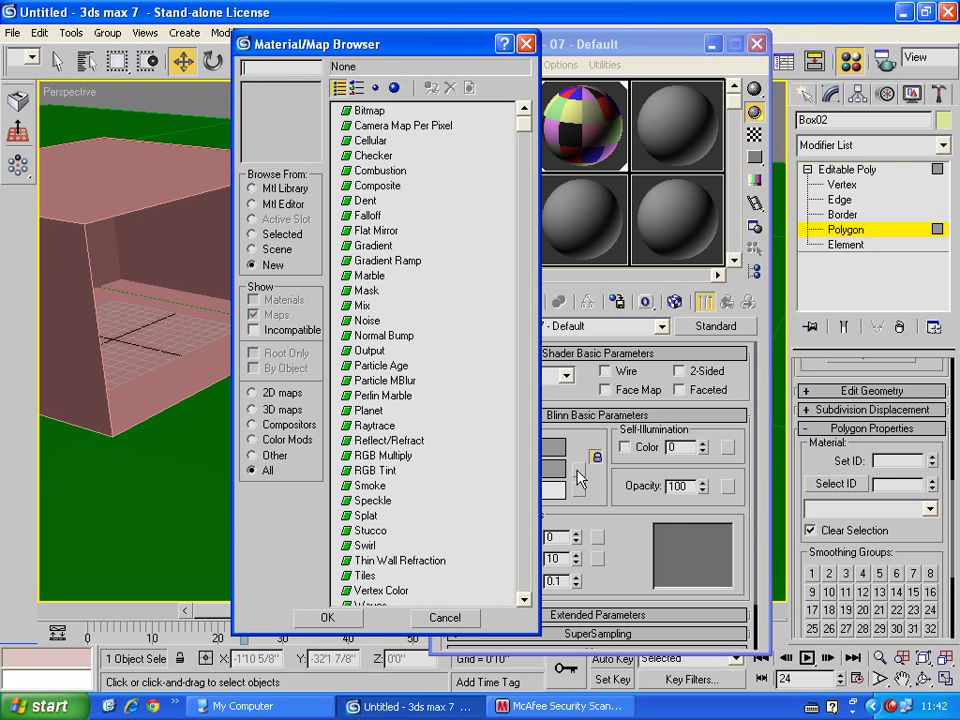
pyautogui.click(527, 44)
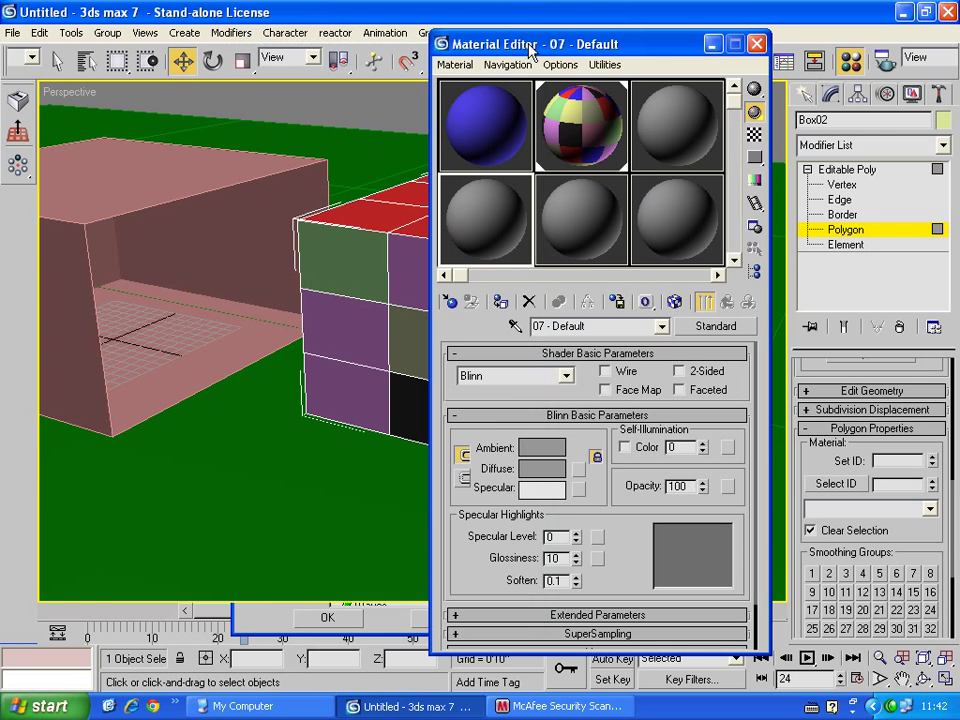
pyautogui.click(575, 155)
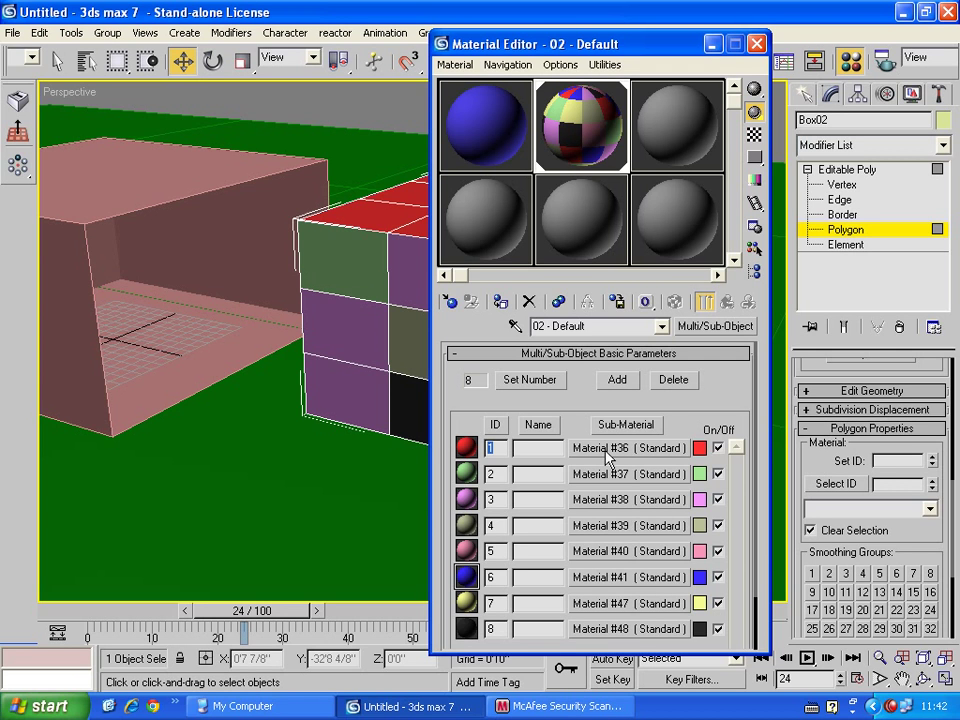
pyautogui.click(634, 632)
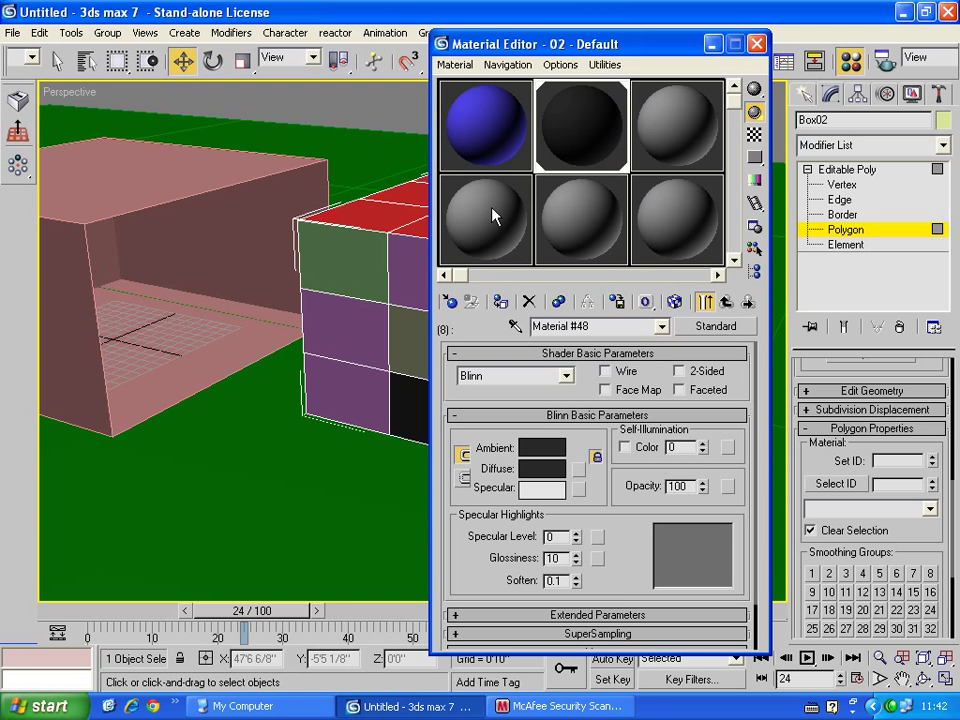
pyautogui.click(558, 130)
pyautogui.click(604, 152)
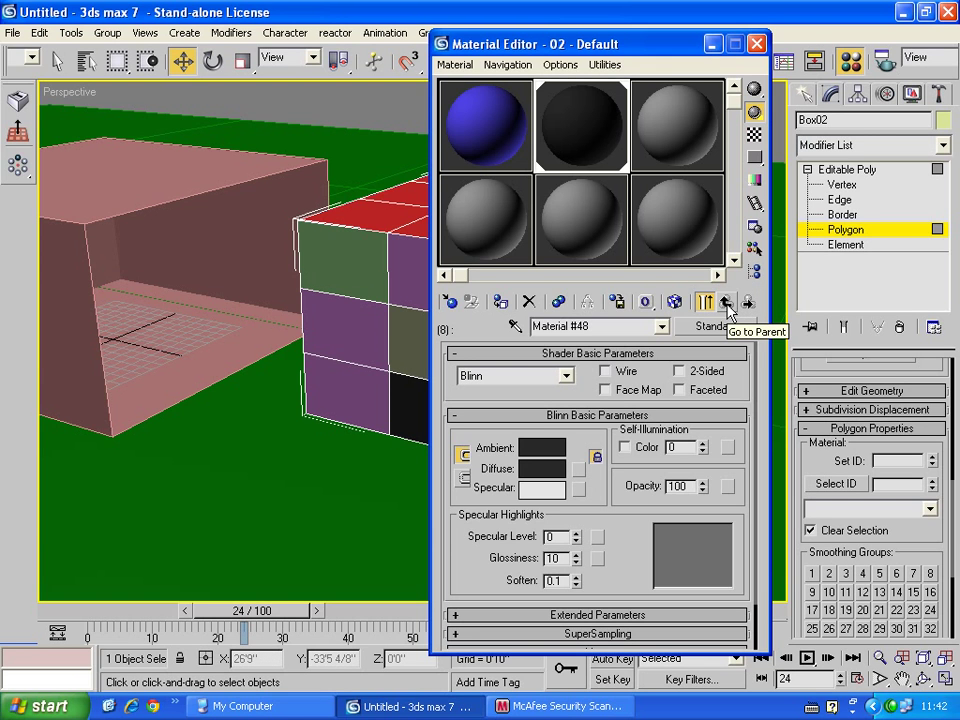
# Give Material #48 a Specular Level of 45 and a Glossiness of 35.
pyautogui.click(727, 303)
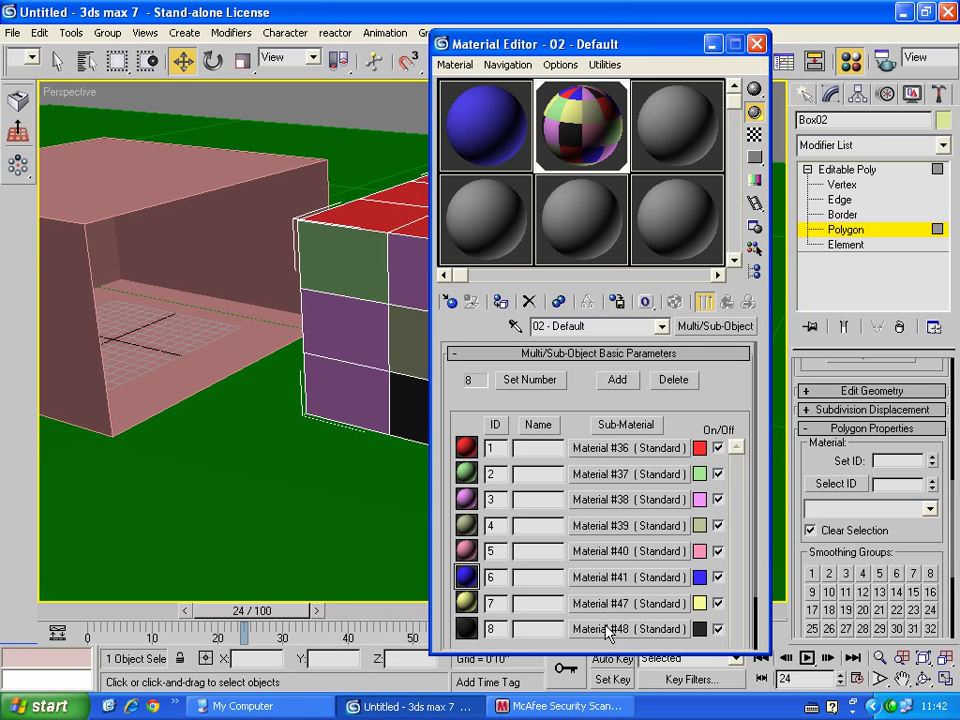
pyautogui.click(607, 632)
pyautogui.click(727, 303)
pyautogui.click(612, 500)
pyautogui.click(727, 303)
pyautogui.click(619, 631)
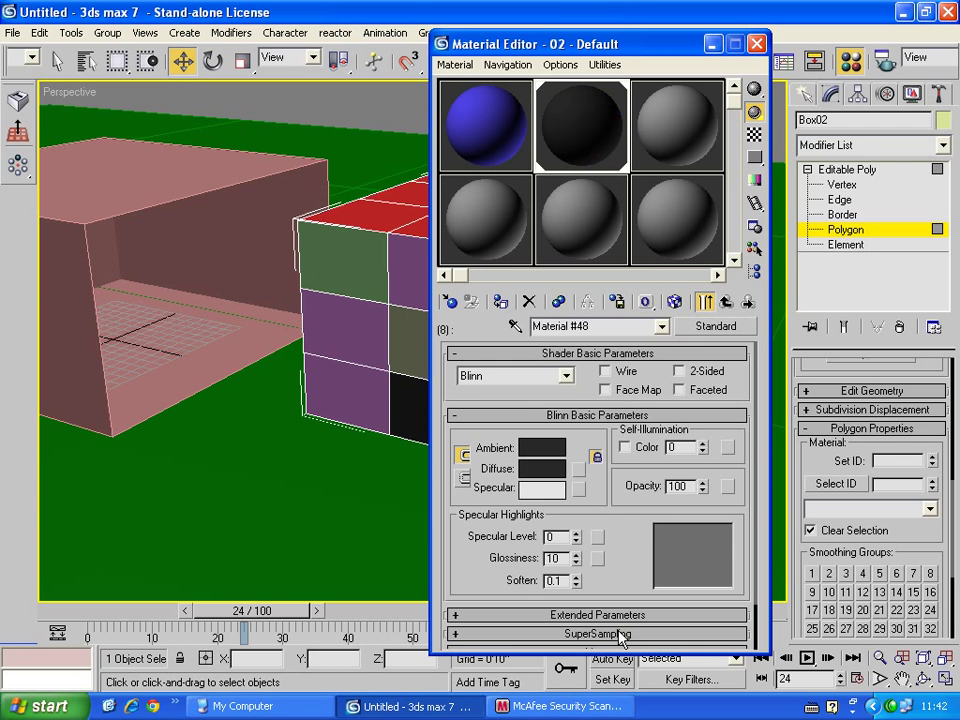
pyautogui.moveTo(577, 536)
pyautogui.mouseDown()
pyautogui.moveTo(563, 523)
pyautogui.moveTo(578, 557)
pyautogui.moveTo(578, 545)
pyautogui.mouseUp()
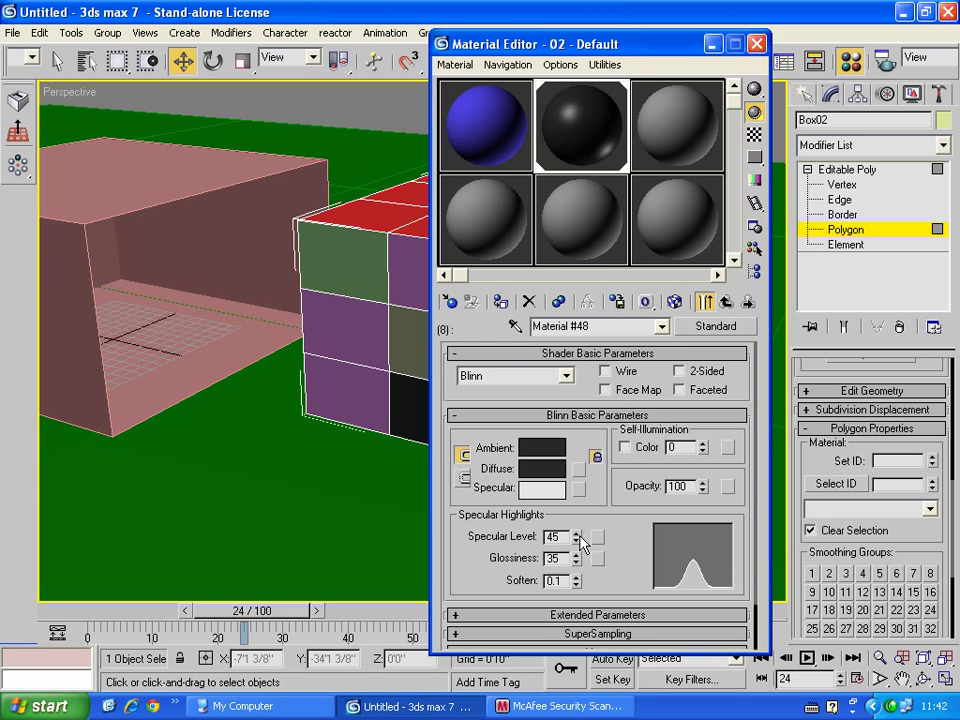
# Load Background.jpg from maps > Backgrounds as Material #48's diffuse Bitmap map.
pyautogui.click(578, 471)
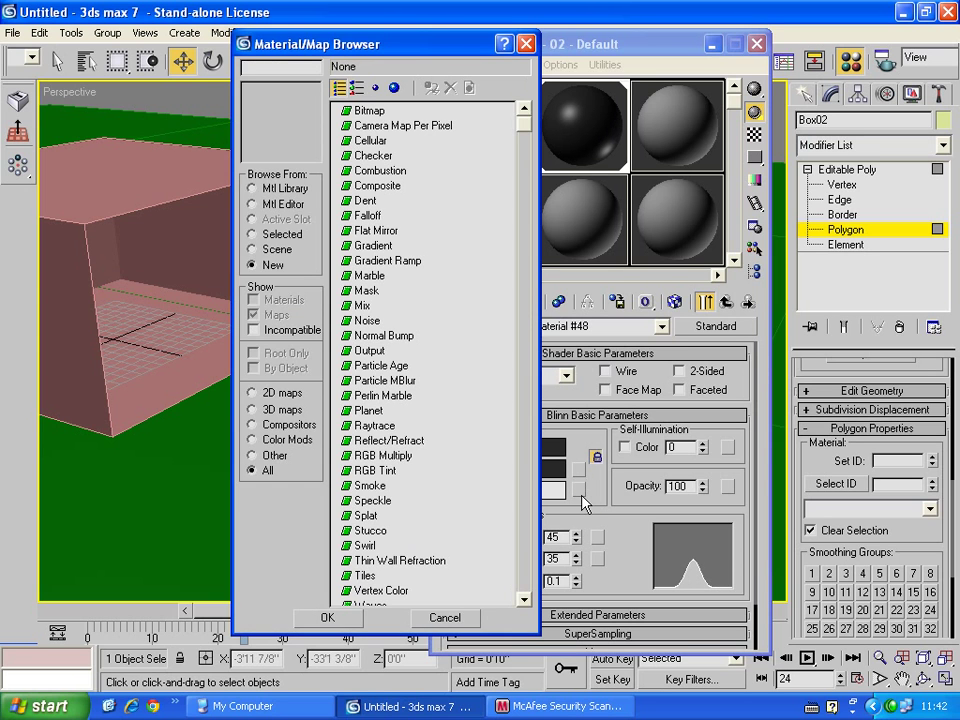
pyautogui.doubleClick(368, 111)
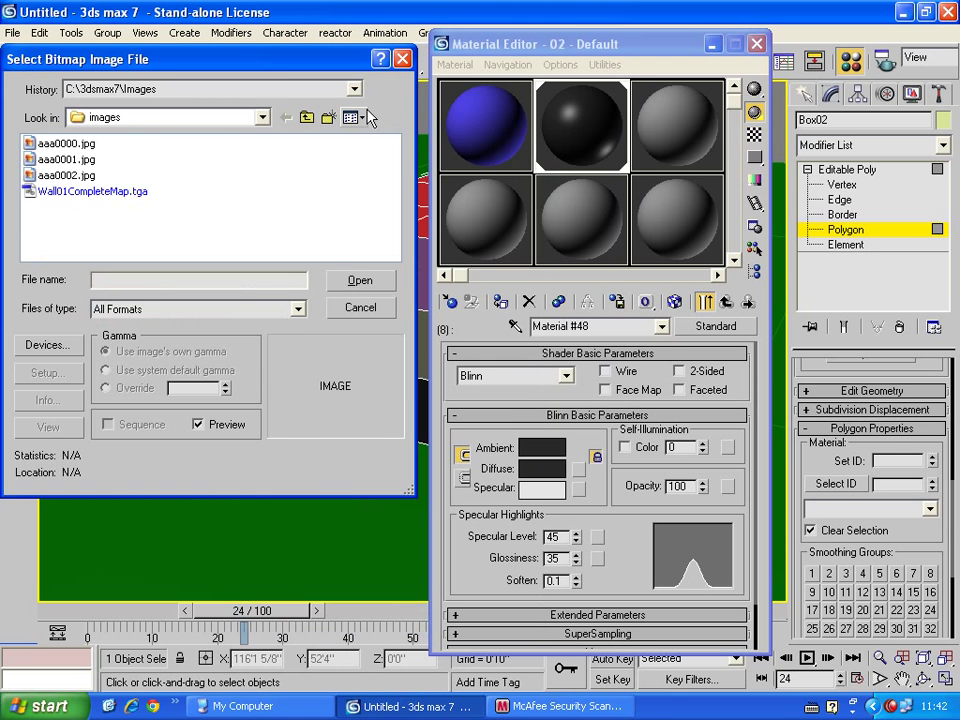
pyautogui.click(92, 146)
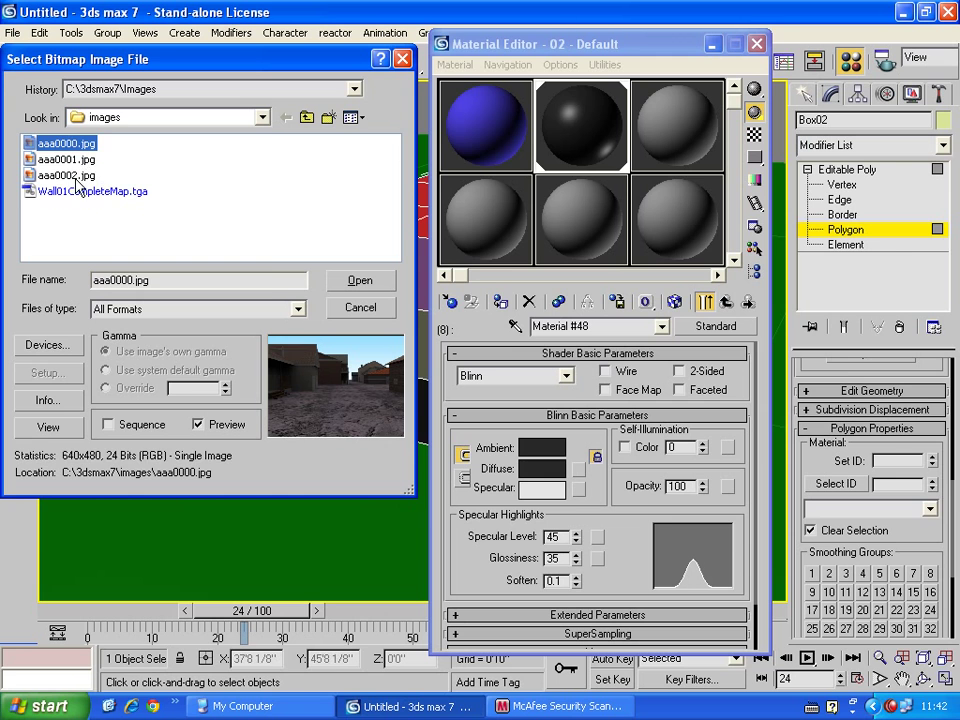
pyautogui.click(70, 159)
pyautogui.click(257, 119)
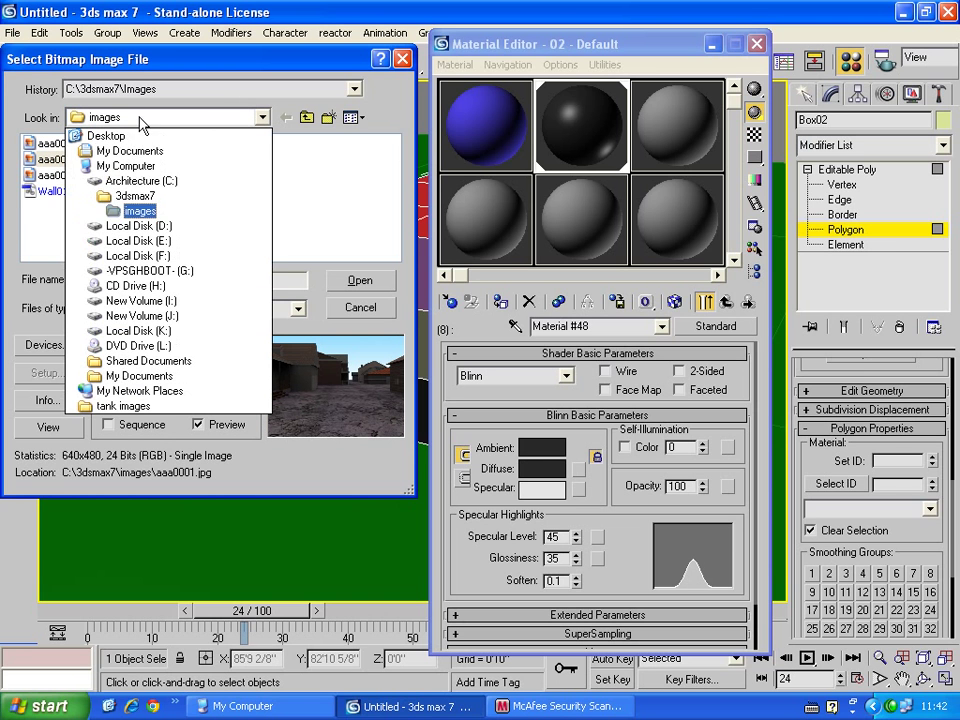
pyautogui.click(135, 196)
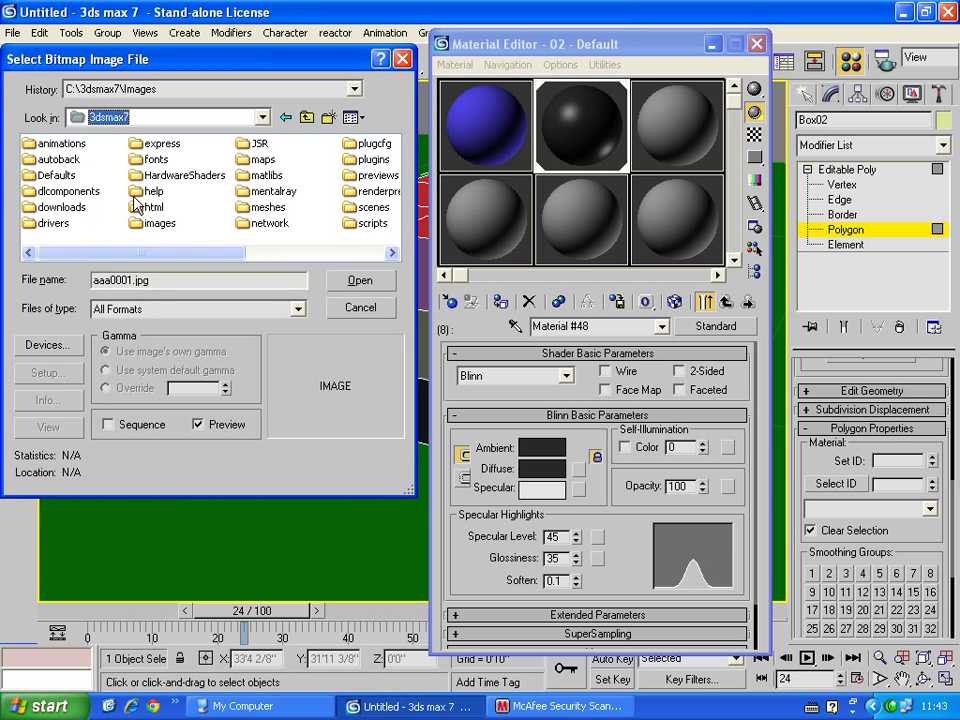
pyautogui.doubleClick(258, 159)
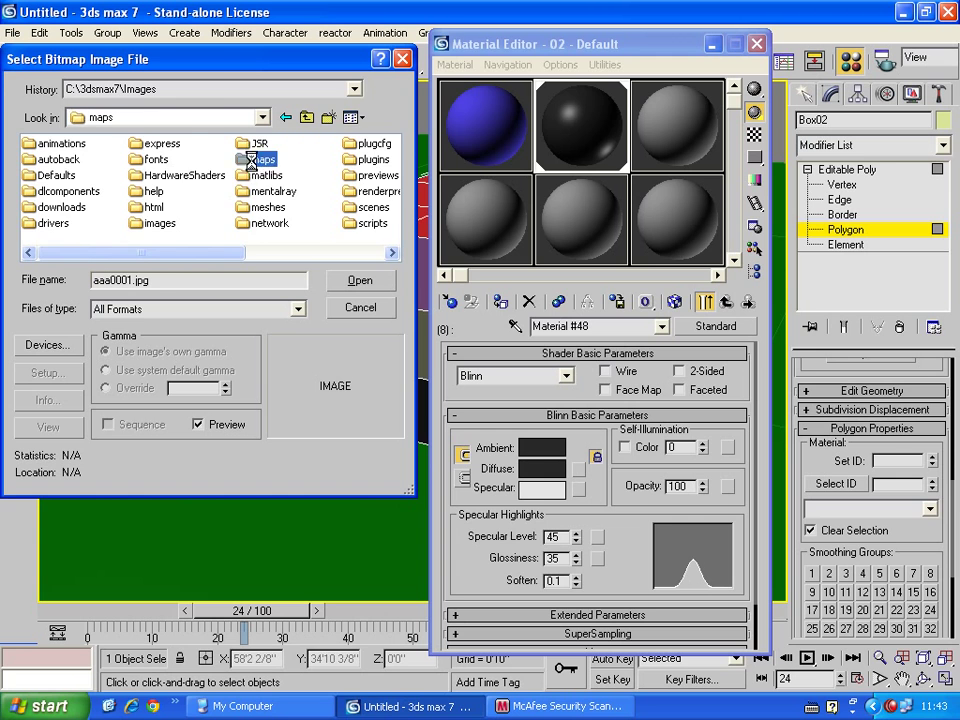
pyautogui.click(353, 117)
pyautogui.click(356, 141)
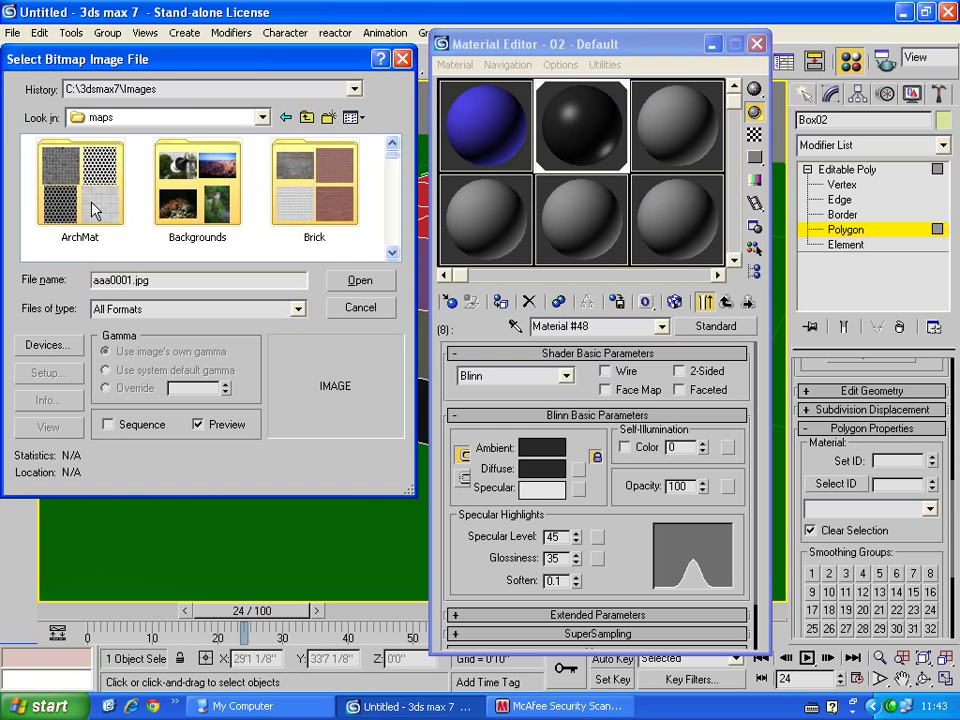
pyautogui.doubleClick(192, 188)
pyautogui.click(82, 150)
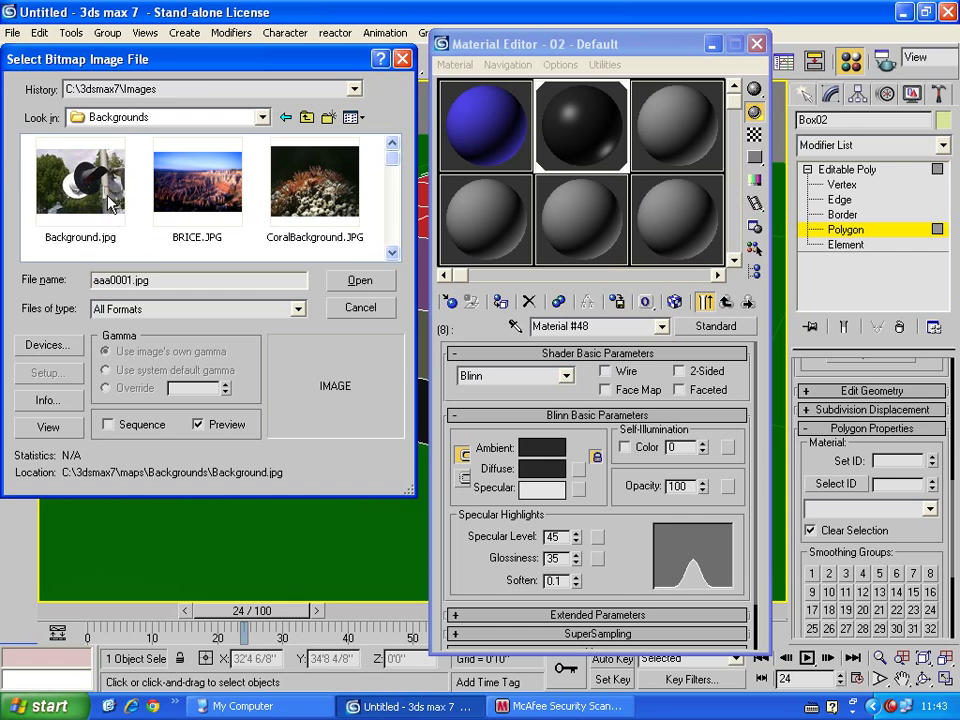
pyautogui.click(347, 281)
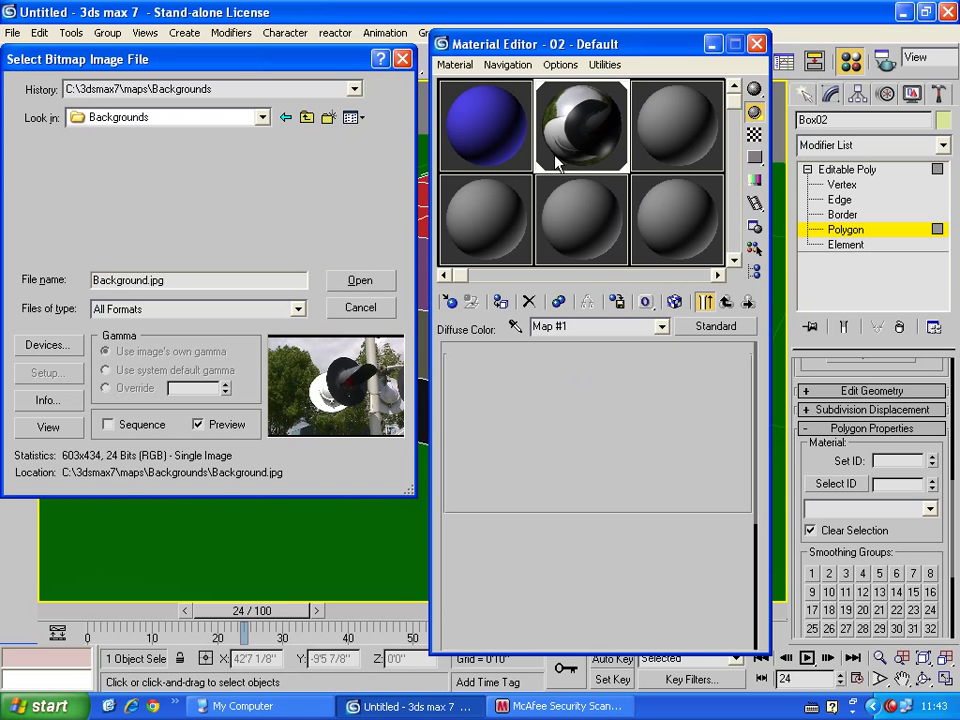
# Show the map in the viewport, go back to the sub-material list, and zoom to the textured face.
pyautogui.click(676, 303)
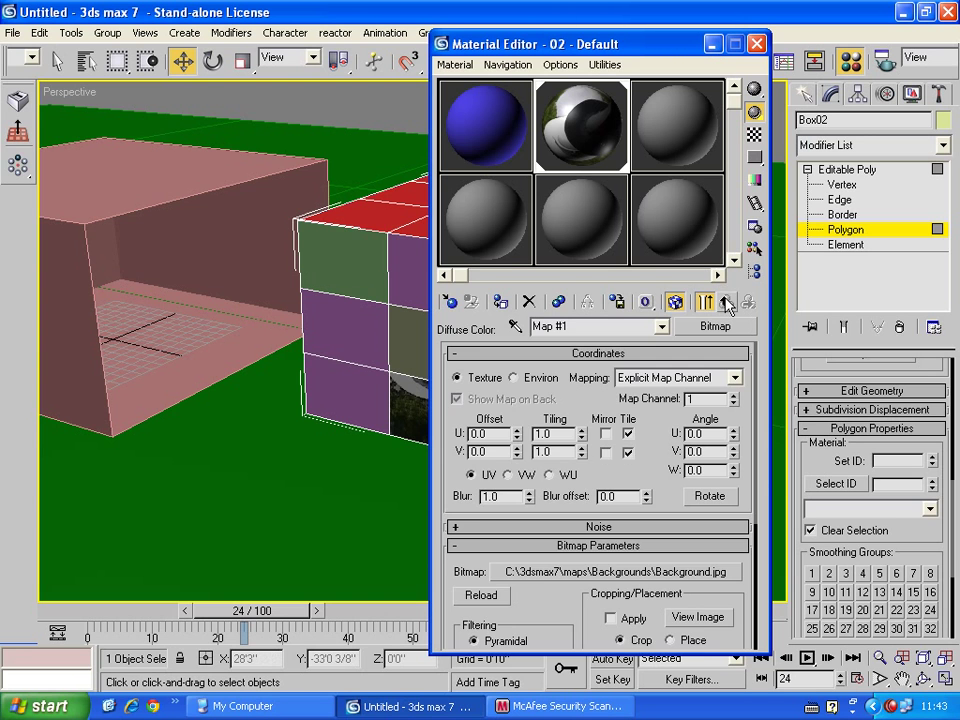
pyautogui.click(726, 303)
pyautogui.click(726, 303)
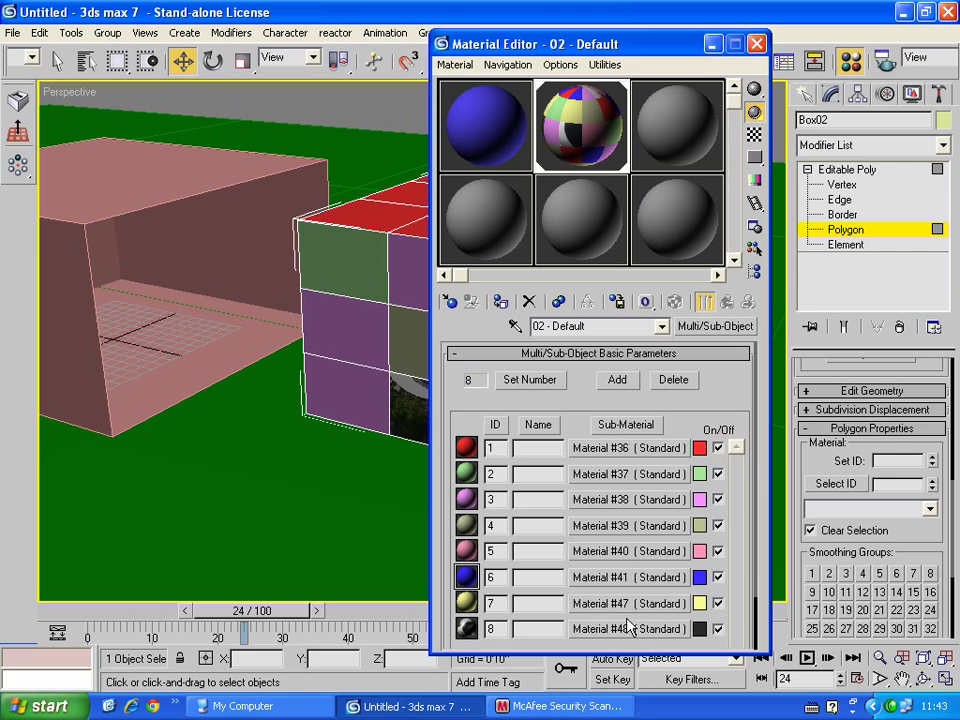
pyautogui.click(713, 44)
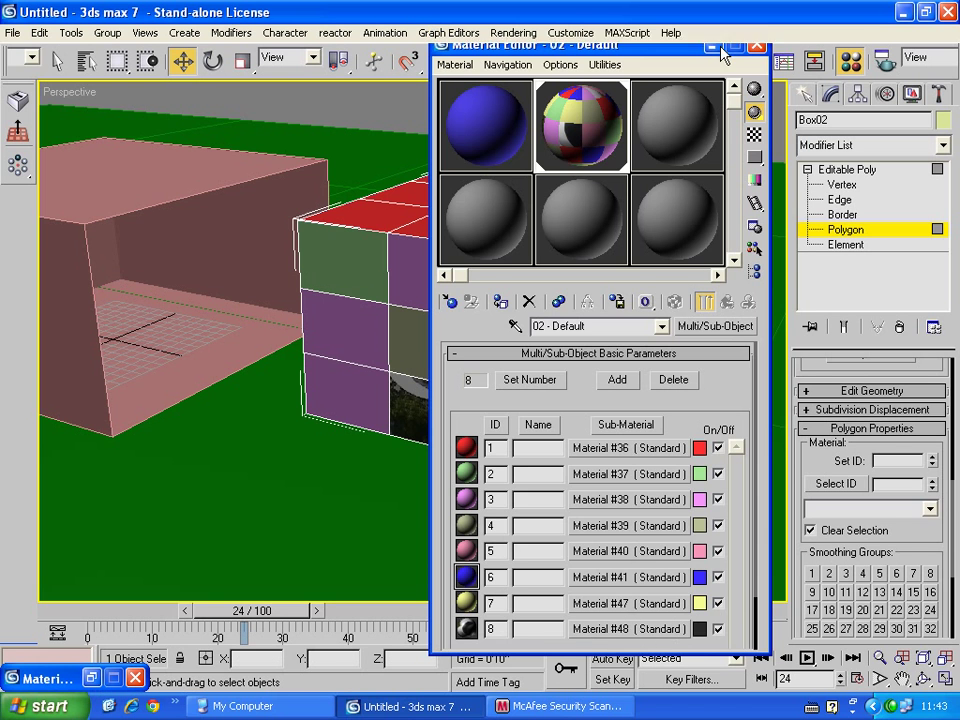
pyautogui.scroll(5, 407, 458)
pyautogui.moveTo(420, 458); pyautogui.dragTo(360, 208, button='middle')
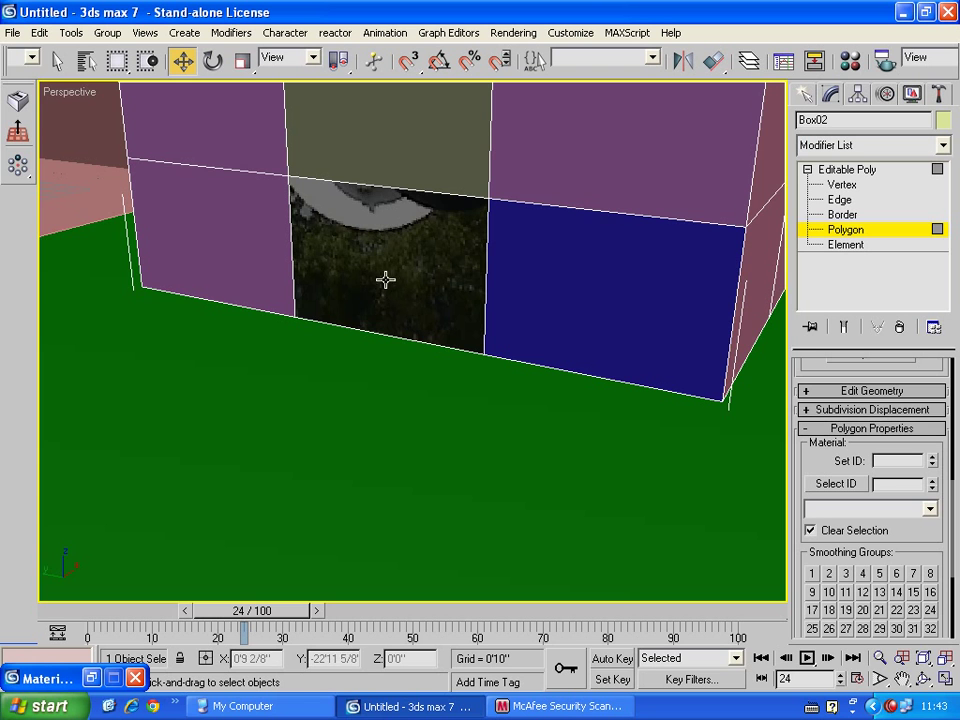
# Give the middle polygon on Box02's right face material ID 8.
pyautogui.scroll(-5, 388, 279)
pyautogui.moveTo(390, 278)
pyautogui.keyDown('alt'); pyautogui.mouseDown(button='middle')
pyautogui.moveTo(443, 326)
pyautogui.moveTo(478, 386)
pyautogui.mouseUp(button='middle'); pyautogui.keyUp('alt')
pyautogui.scroll(3, 486, 339)
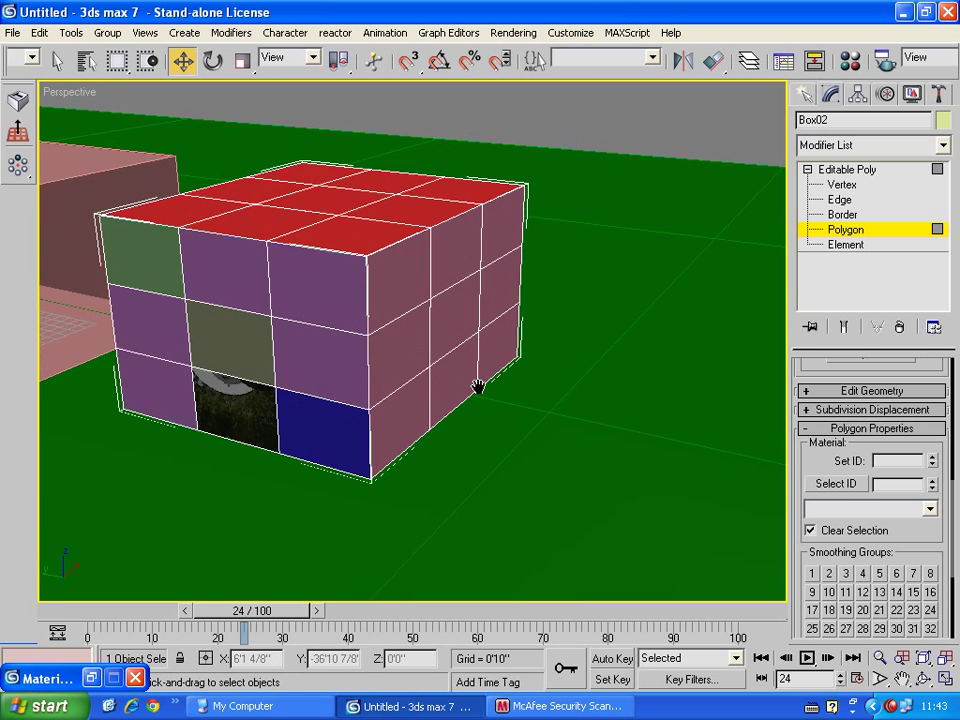
pyautogui.scroll(-3, 441, 330)
pyautogui.click(441, 330)
pyautogui.scroll(3, 441, 330)
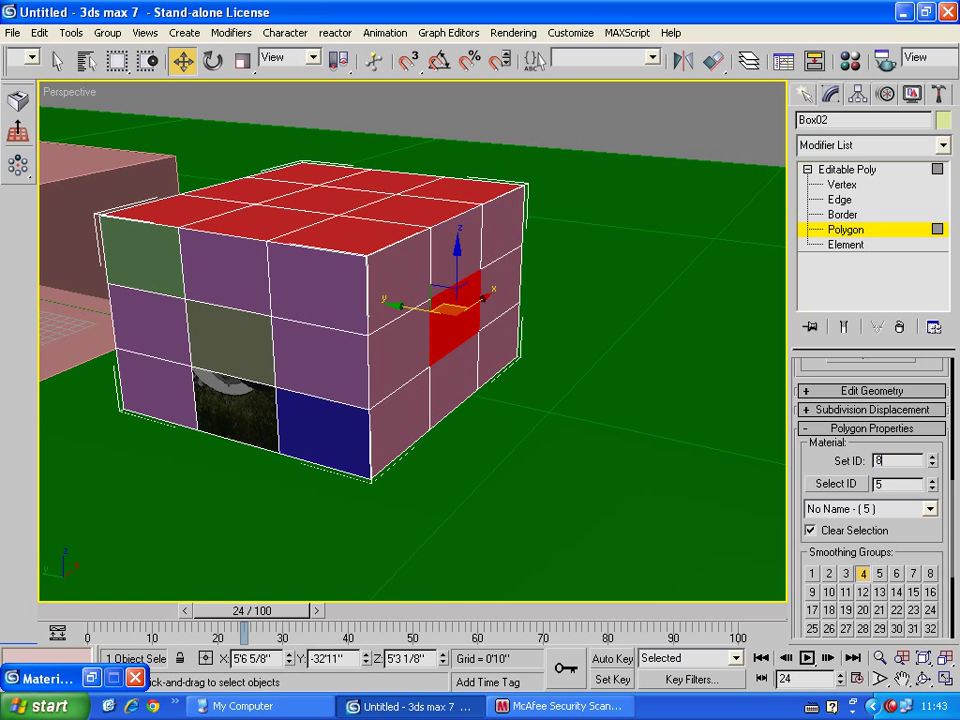
pyautogui.click(649, 143)
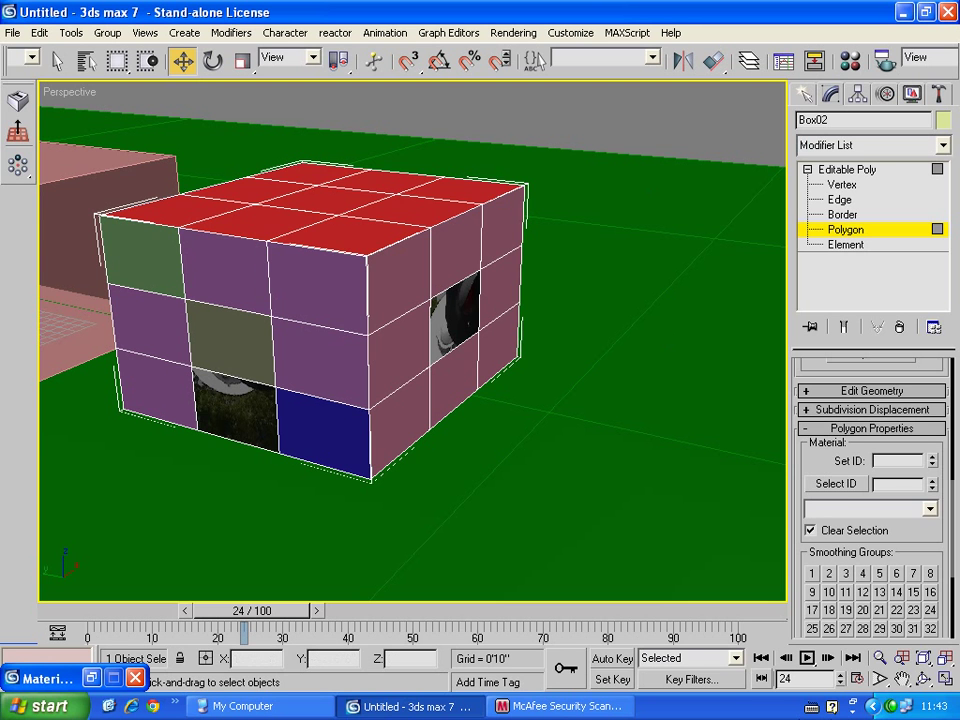
# Set the front face's middle polygon to material ID 8, then restore the Material Editor.
pyautogui.moveTo(690, 510)
pyautogui.keyDown('alt'); pyautogui.mouseDown(button='middle')
pyautogui.moveTo(222, 307)
pyautogui.moveTo(319, 343)
pyautogui.mouseUp(button='middle'); pyautogui.keyUp('alt')
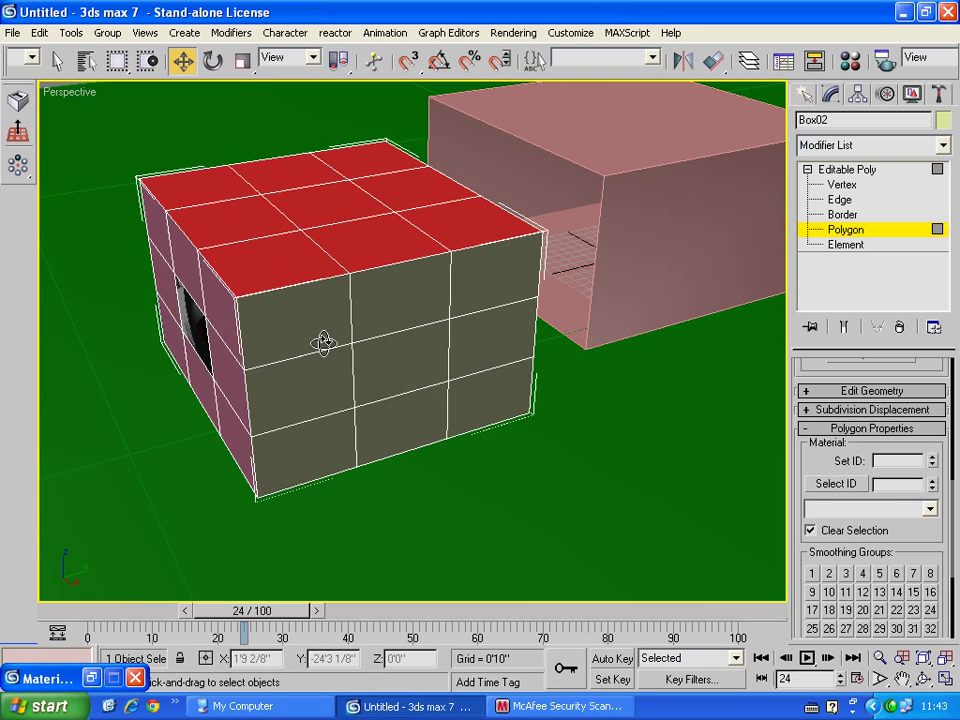
pyautogui.click(395, 355)
pyautogui.write('8')
pyautogui.press('Return')
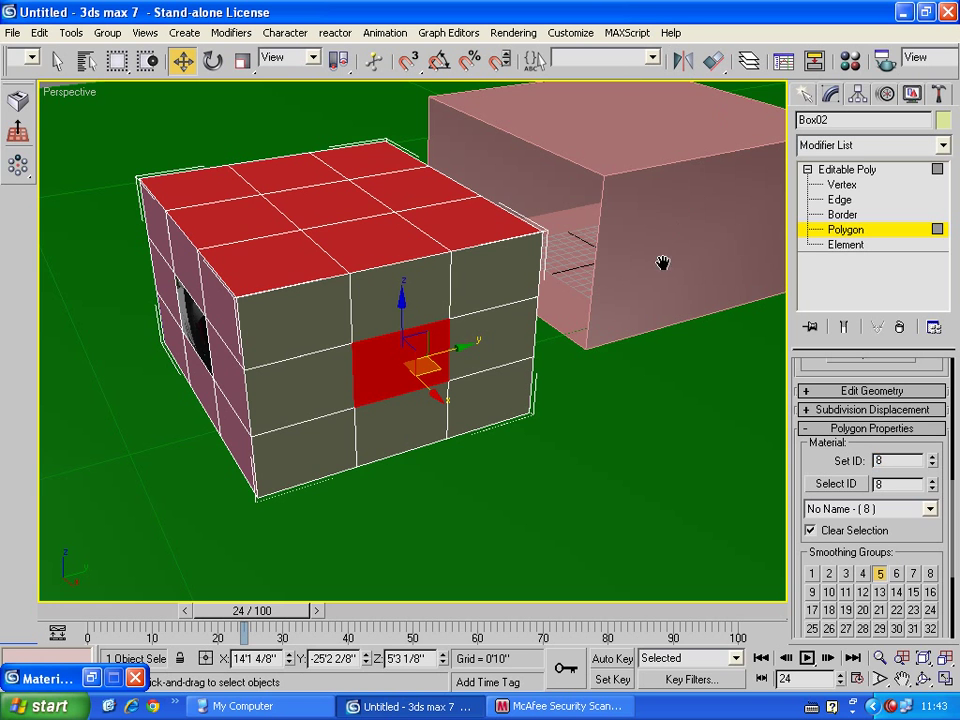
pyautogui.keyDown('alt'); pyautogui.moveTo(662, 263); pyautogui.dragTo(611, 219, button='middle'); pyautogui.keyUp('alt')
pyautogui.press('Delete')
pyautogui.moveTo(426, 178)
pyautogui.keyDown('alt'); pyautogui.mouseDown(button='middle')
pyautogui.moveTo(468, 216)
pyautogui.moveTo(465, 240)
pyautogui.mouseUp(button='middle'); pyautogui.keyUp('alt')
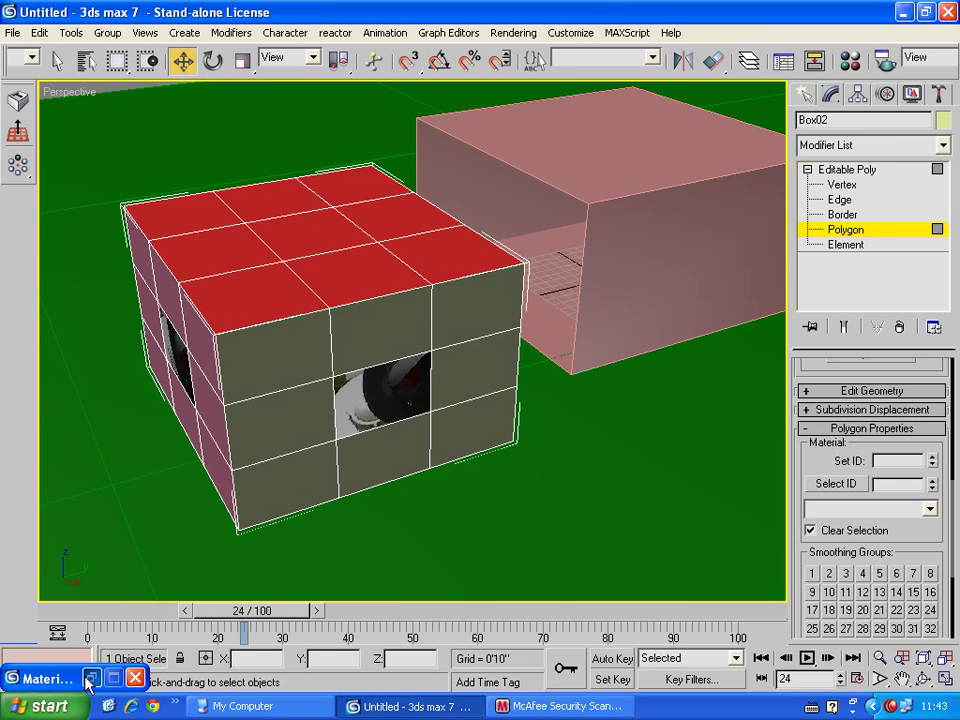
pyautogui.click(90, 679)
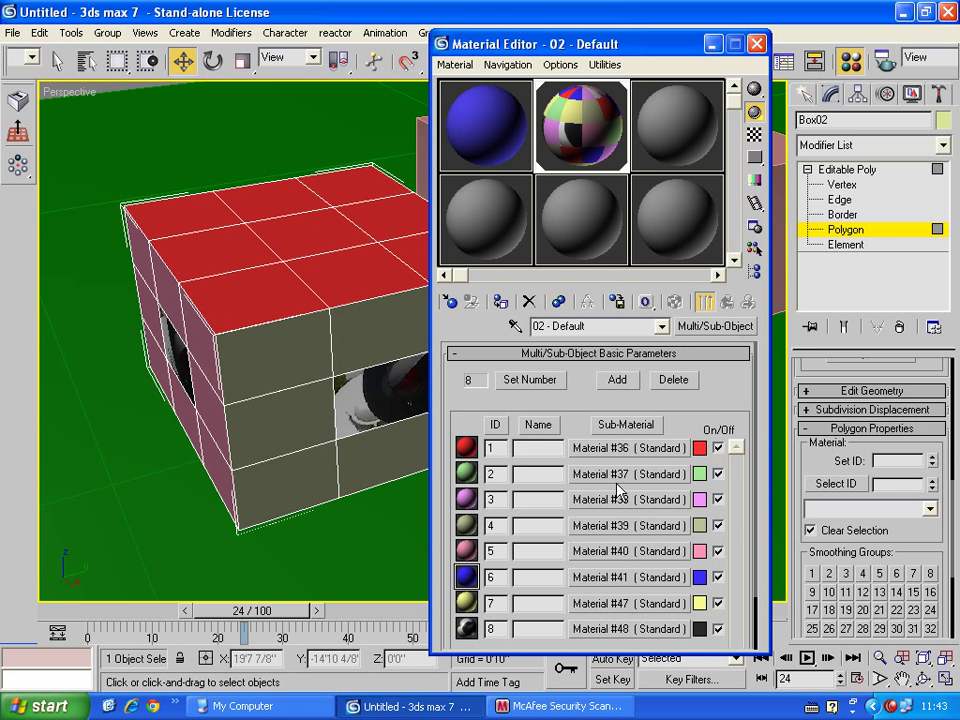
# Give Material #36 a Bitmap diffuse map and browse to the maps > ArchMat folder as thumbnails.
pyautogui.click(618, 604)
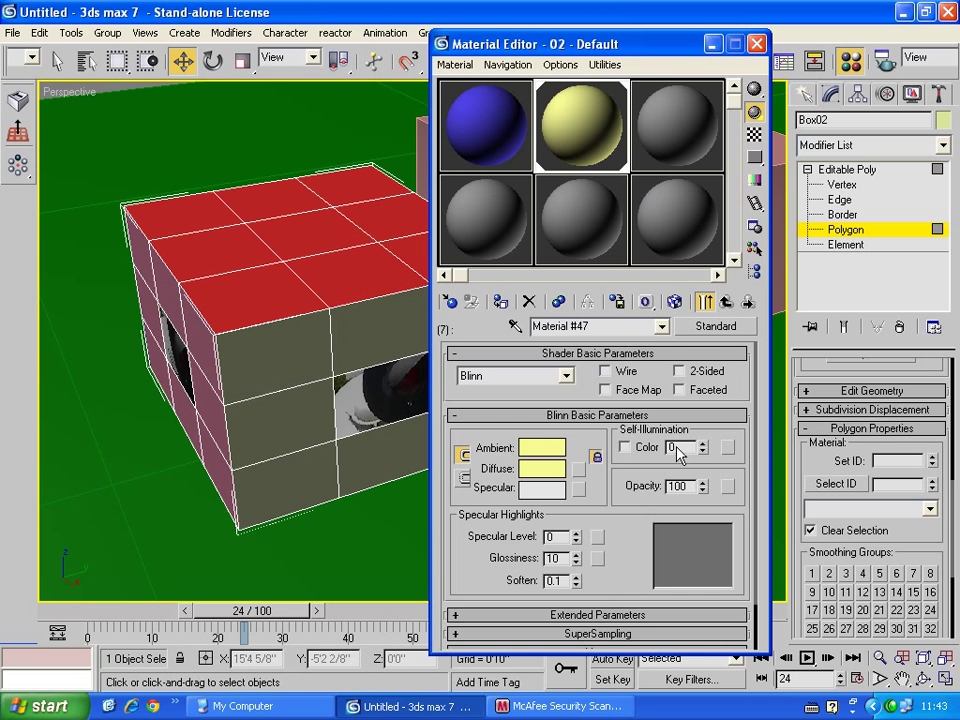
pyautogui.click(724, 301)
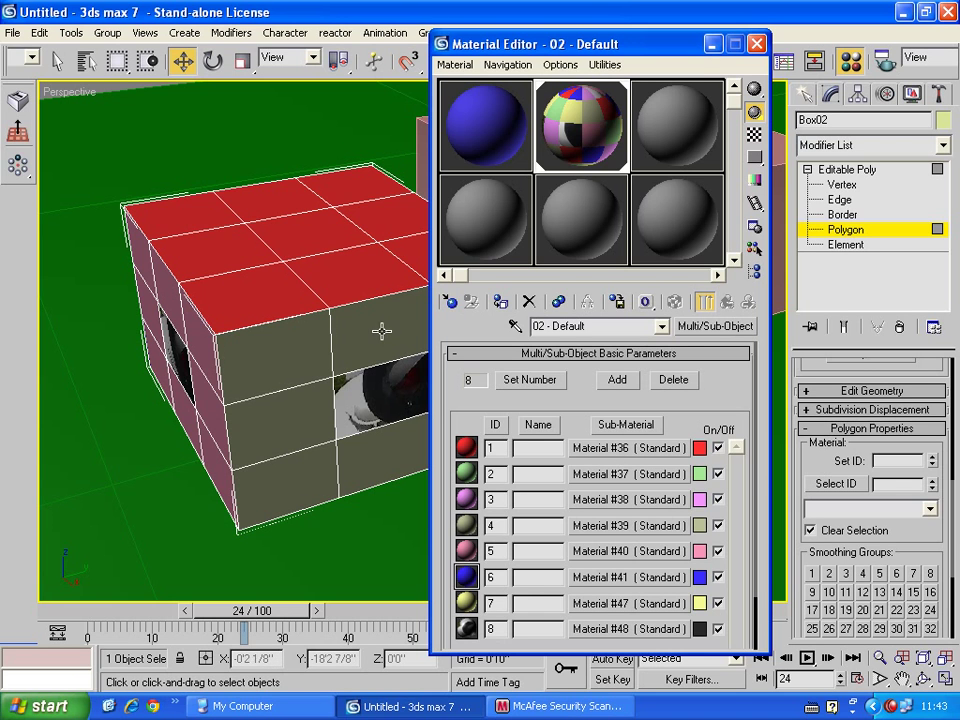
pyautogui.click(619, 451)
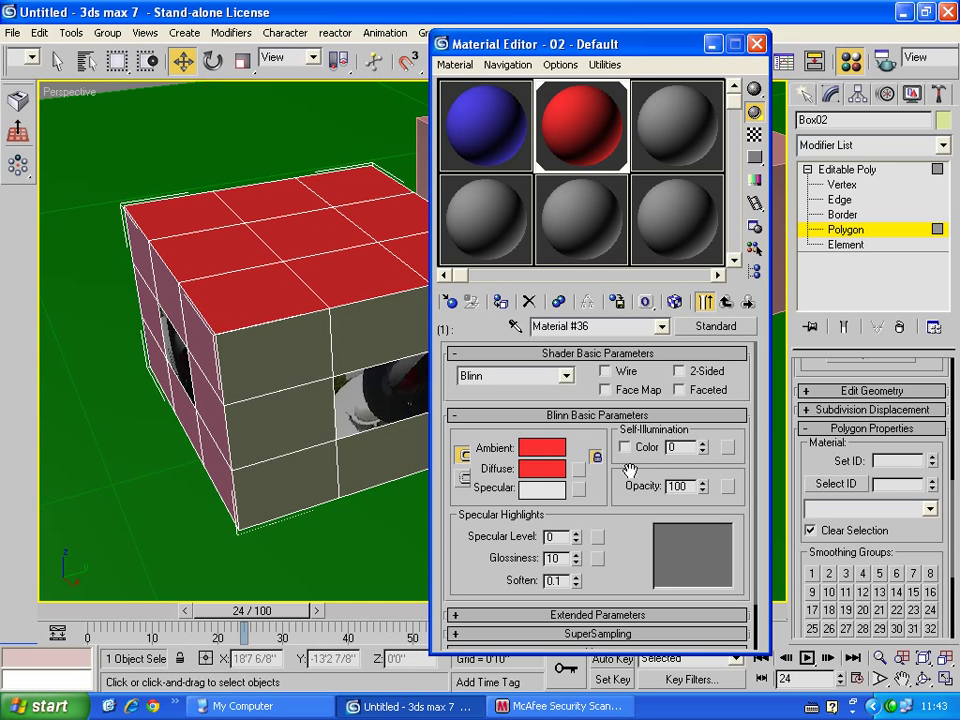
pyautogui.click(580, 468)
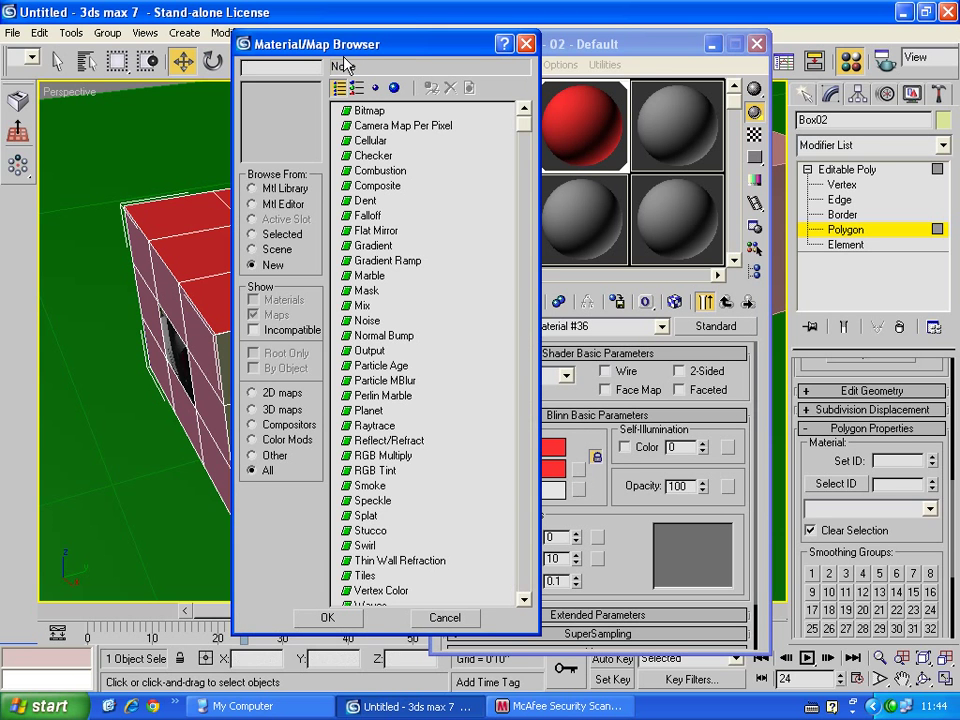
pyautogui.doubleClick(362, 112)
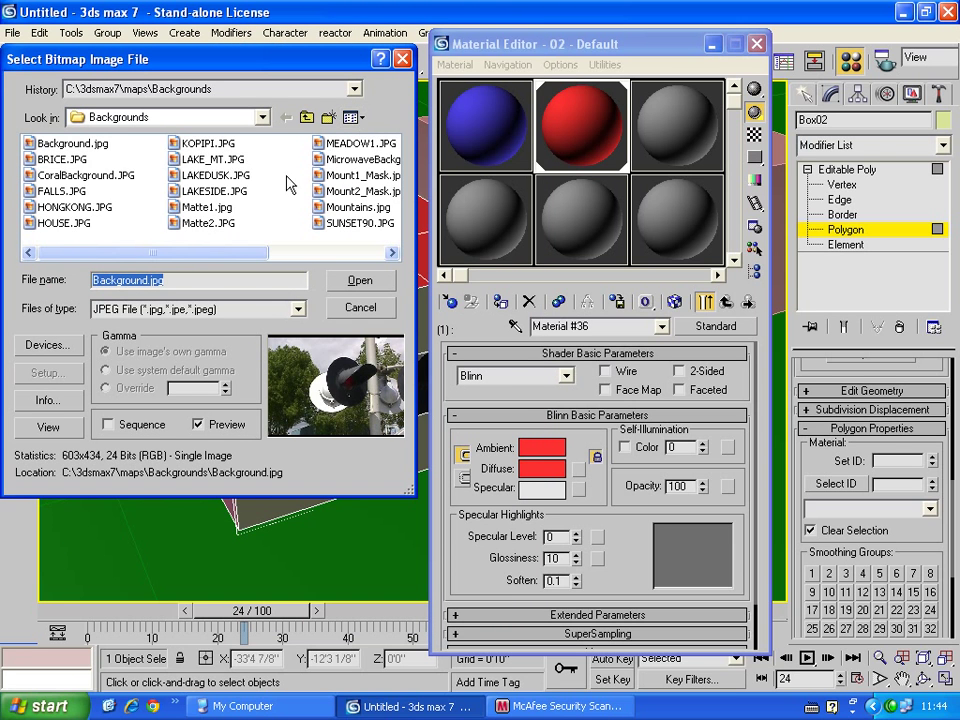
pyautogui.click(262, 117)
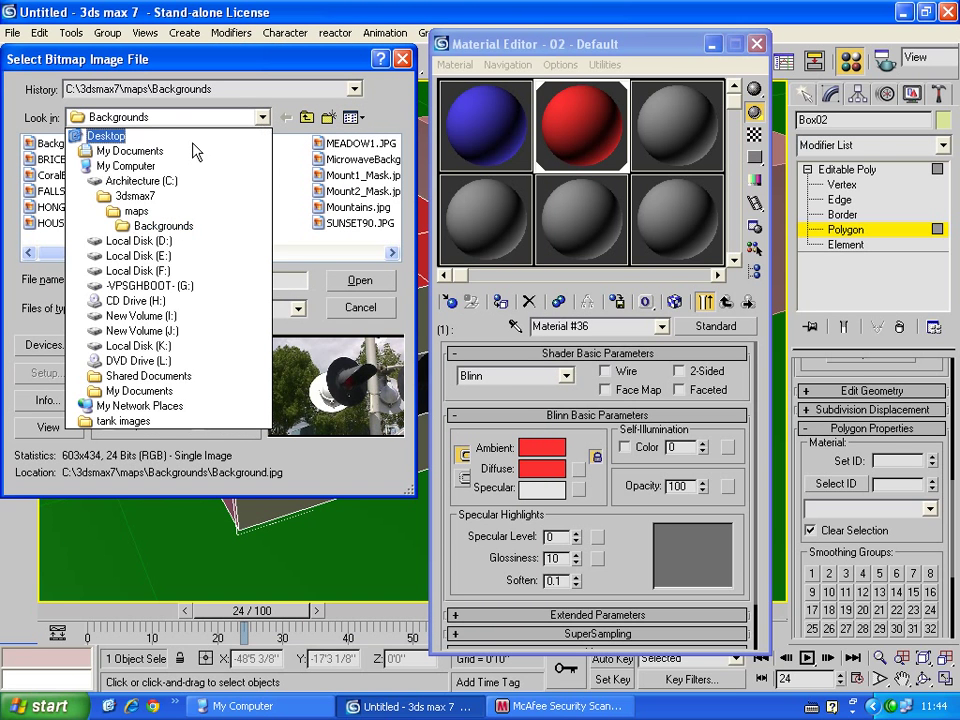
pyautogui.click(134, 195)
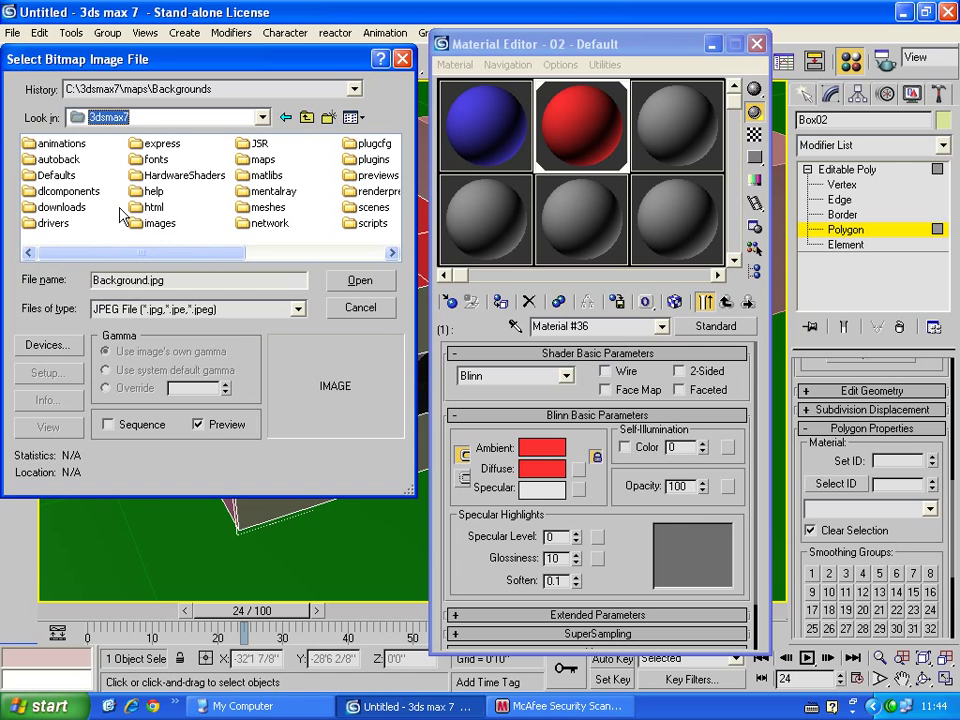
pyautogui.doubleClick(262, 159)
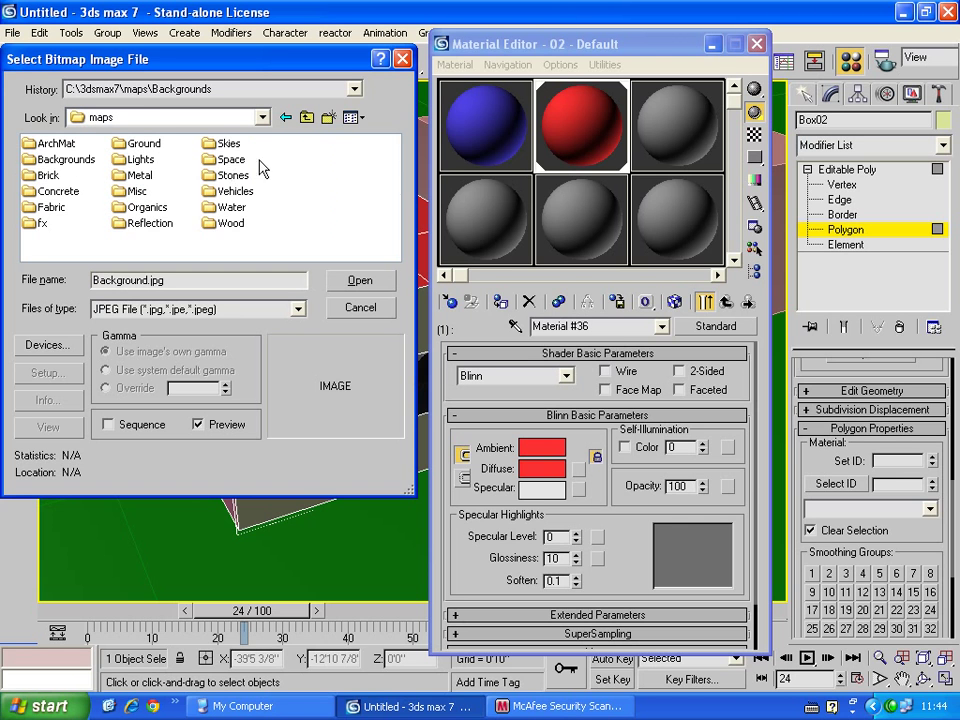
pyautogui.doubleClick(50, 143)
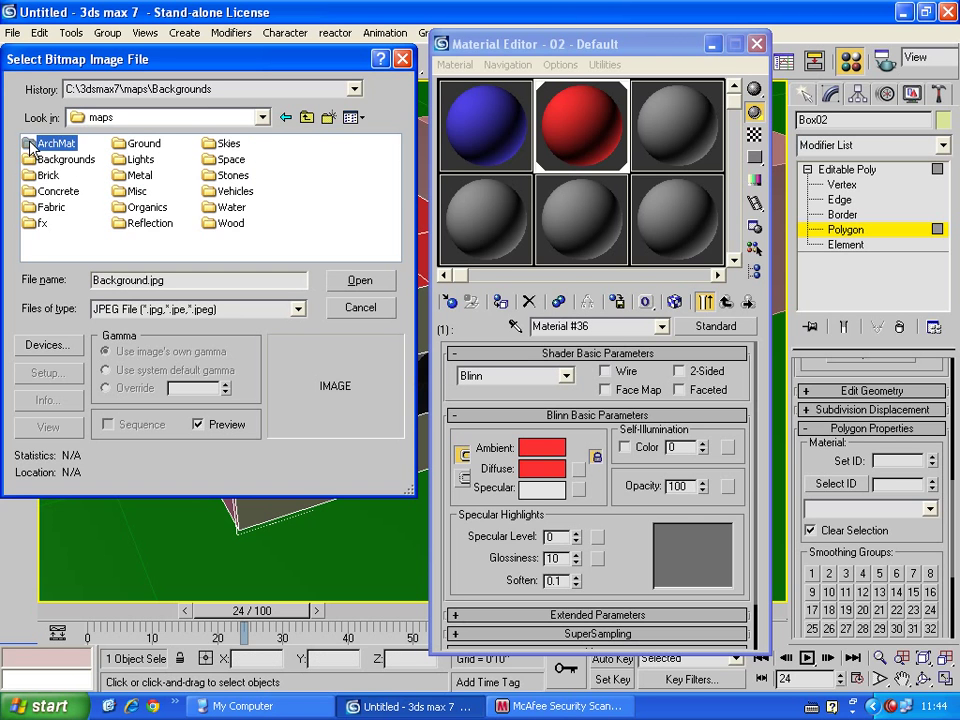
pyautogui.click(353, 118)
pyautogui.click(368, 139)
# Load Concrete.Cast-In-Place.Panels.Reveal.3.jpg and show it in the viewport.
pyautogui.click(391, 253)
pyautogui.click(391, 253)
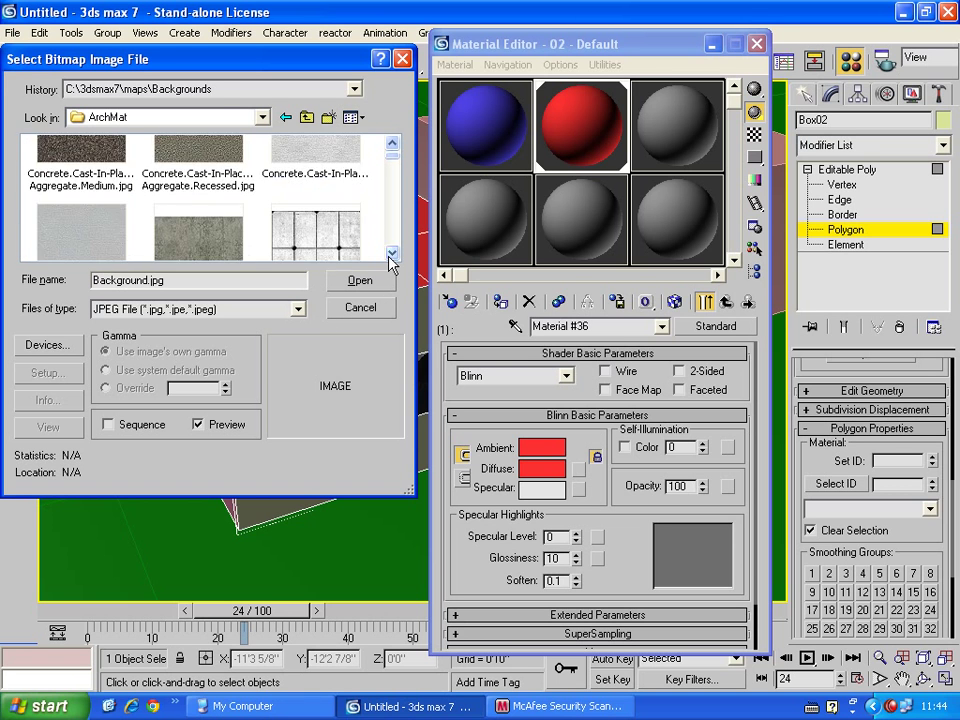
pyautogui.click(391, 253)
pyautogui.click(391, 253)
pyautogui.click(391, 253)
pyautogui.click(391, 253)
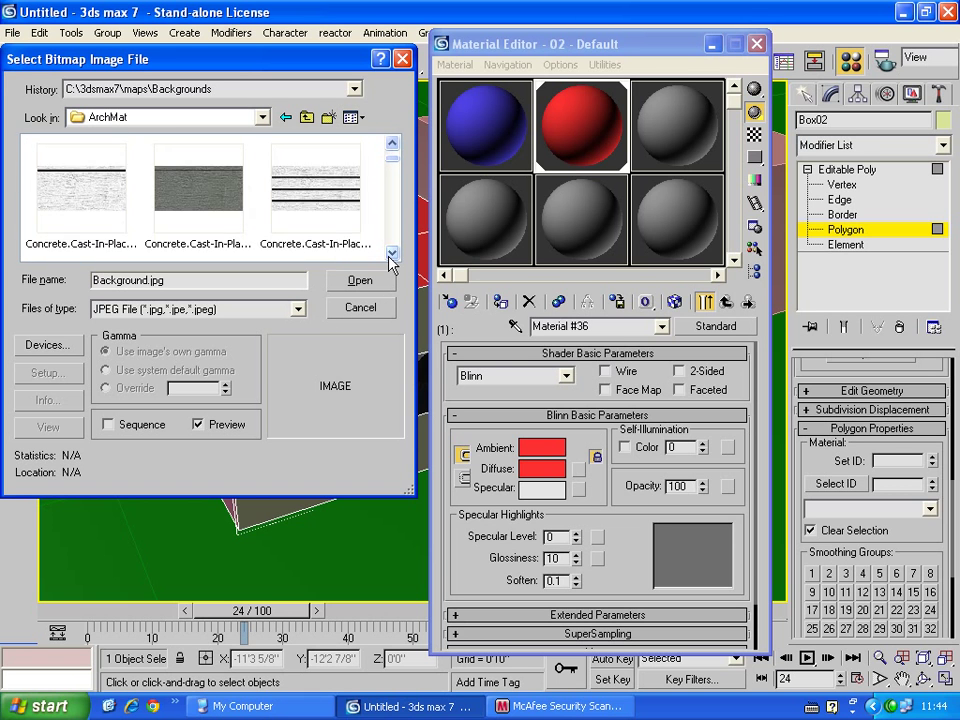
pyautogui.click(391, 253)
pyautogui.click(391, 253)
pyautogui.doubleClick(207, 171)
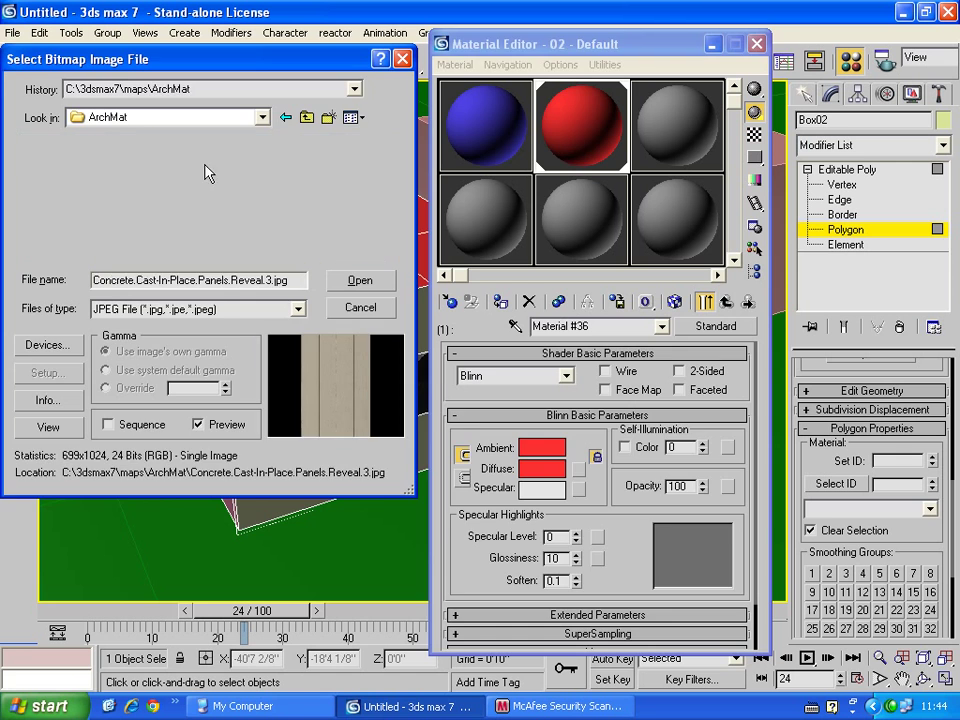
pyautogui.click(675, 301)
pyautogui.click(713, 44)
# Zoom in and orbit the Perspective view to show Box02's concrete top up close.
pyautogui.scroll(1, 298, 315)
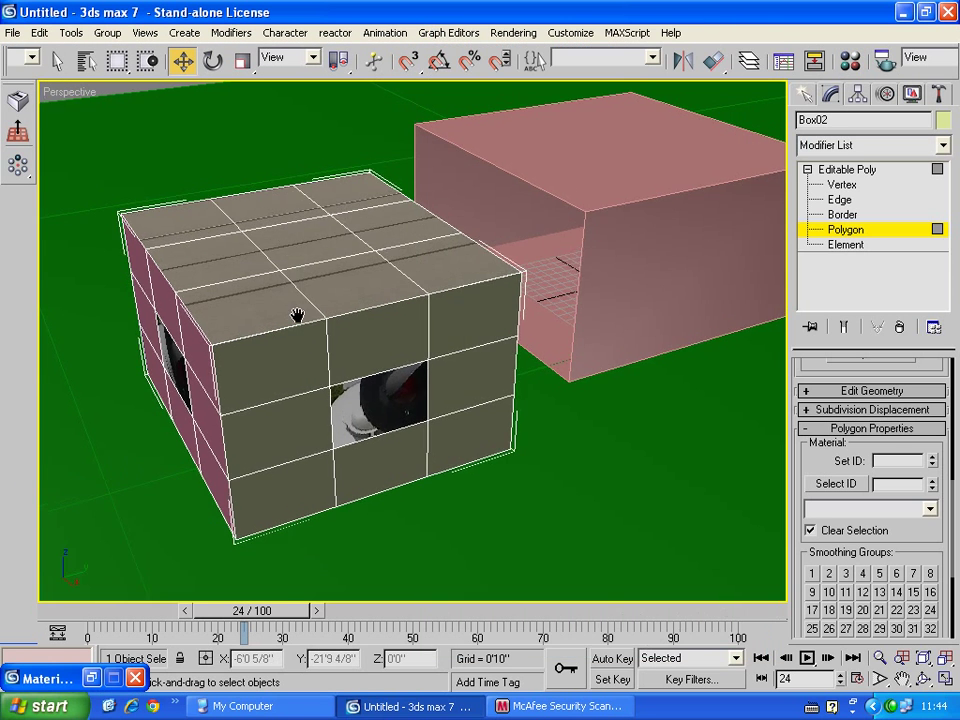
pyautogui.scroll(4, 231, 300)
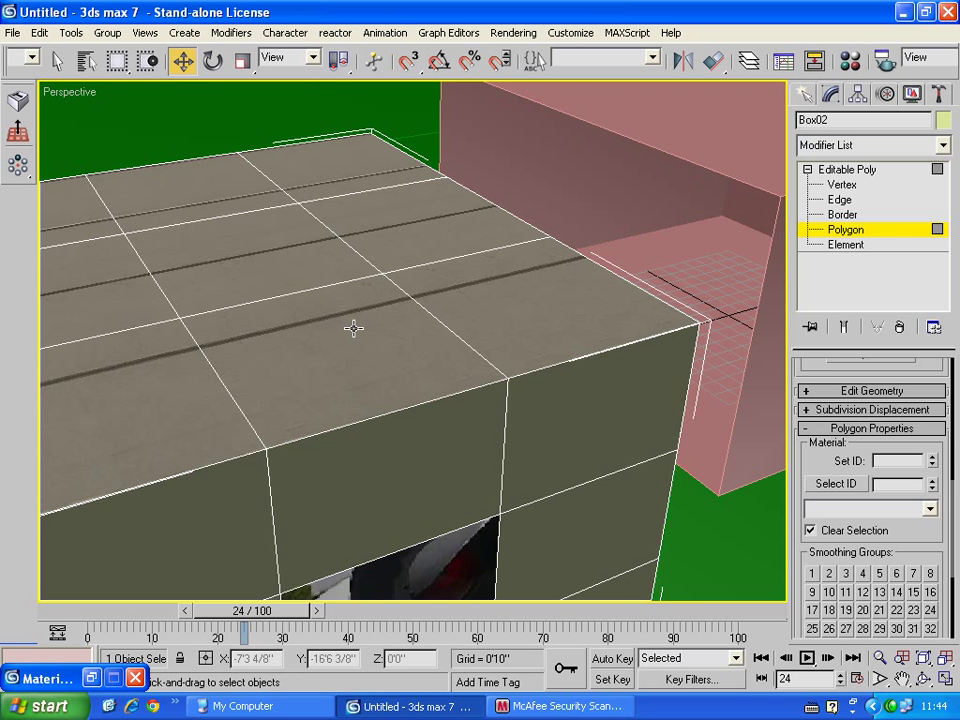
pyautogui.scroll(-5, 354, 328)
pyautogui.scroll(-2, 352, 340)
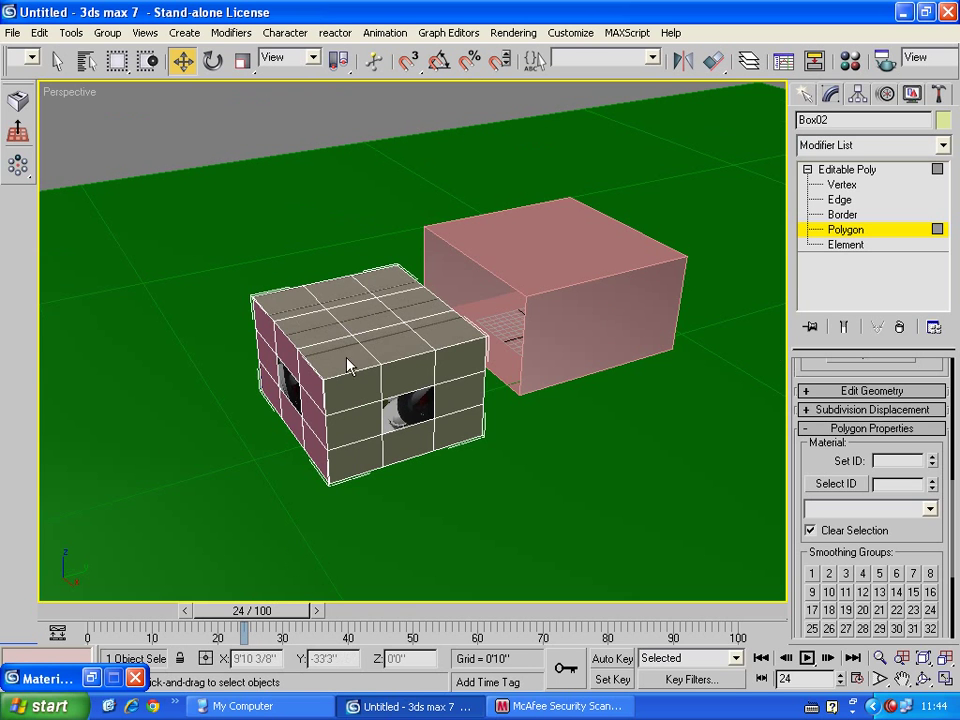
pyautogui.click(91, 678)
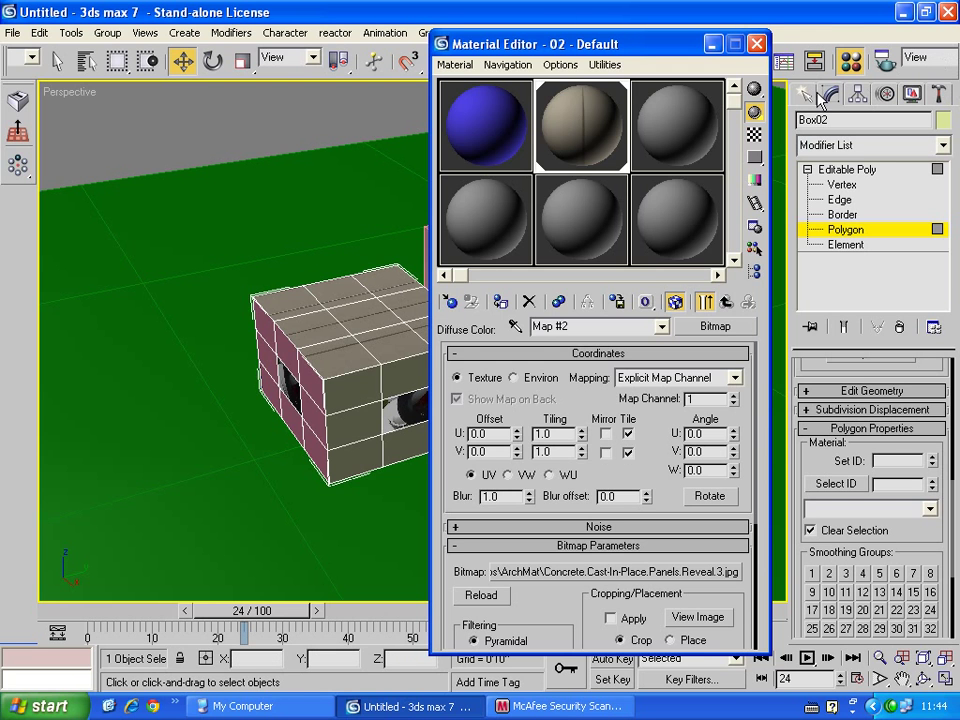
pyautogui.click(713, 44)
pyautogui.scroll(1, 399, 443)
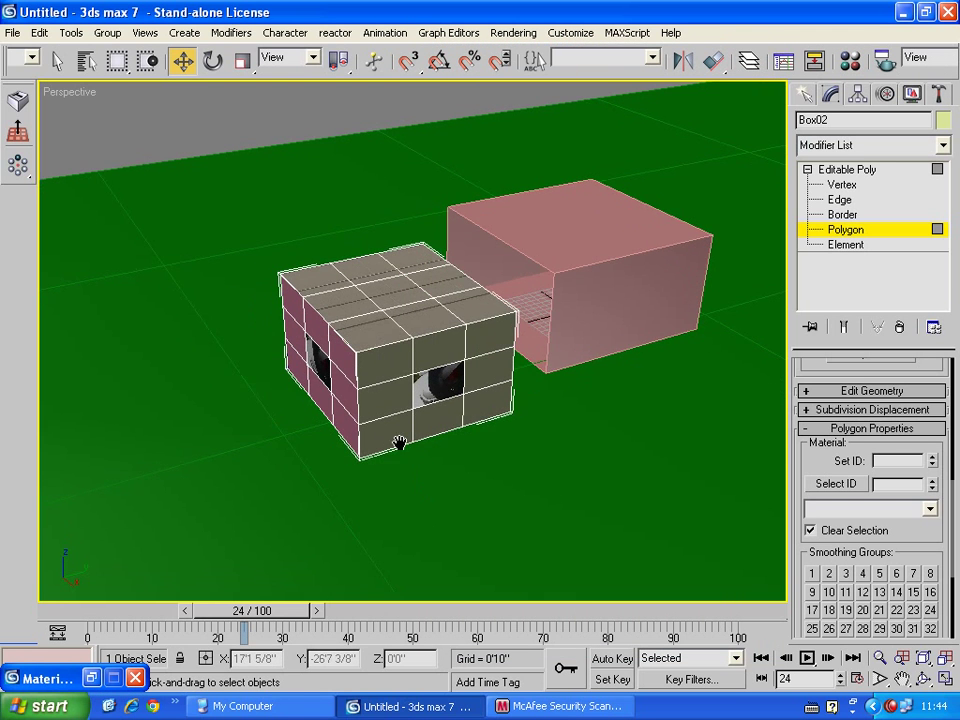
pyautogui.scroll(3, 388, 443)
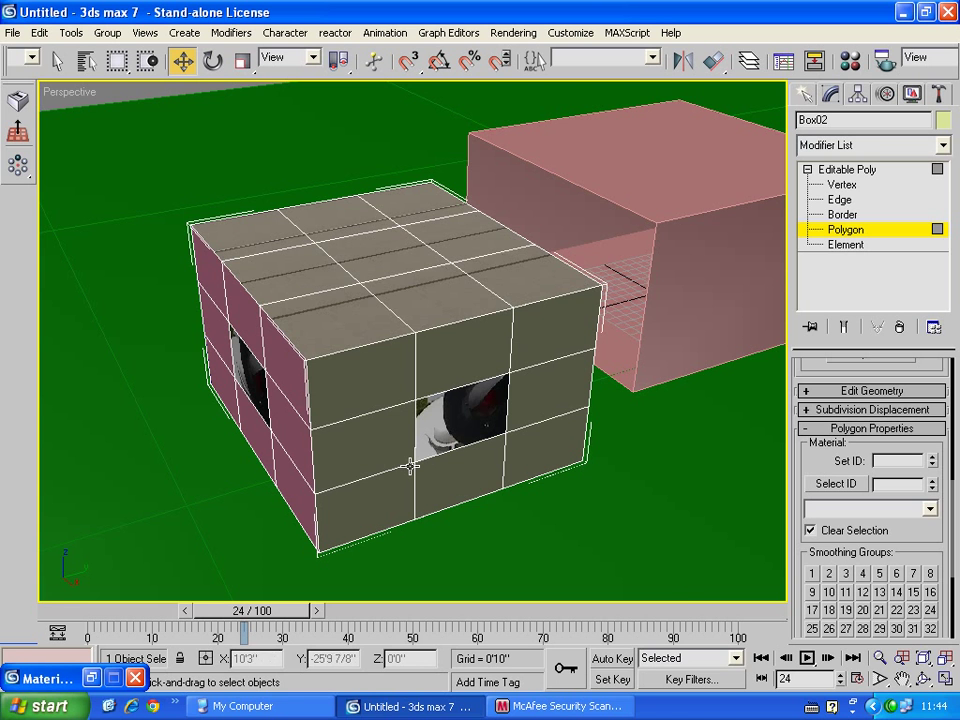
pyautogui.hotkey('ctrl', 'r')
pyautogui.moveTo(345, 307)
pyautogui.mouseDown()
pyautogui.moveTo(441, 398)
pyautogui.moveTo(348, 406)
pyautogui.moveTo(583, 401)
pyautogui.moveTo(407, 459)
pyautogui.moveTo(396, 403)
pyautogui.moveTo(358, 377)
pyautogui.mouseUp()
pyautogui.rightClick(452, 280)
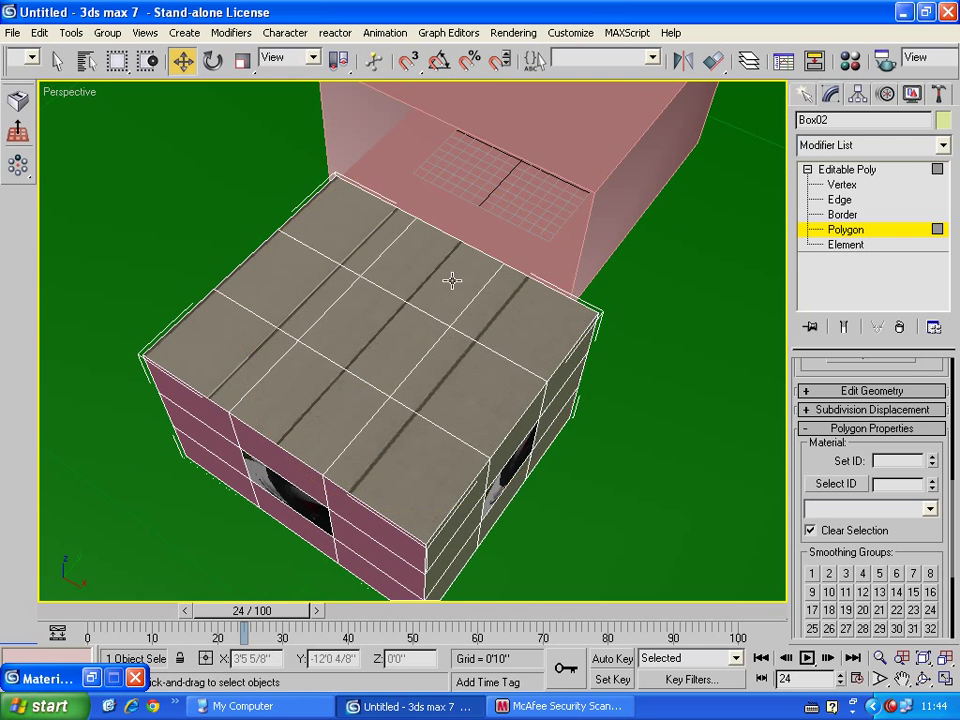
# Orbit the view to a lower, close-up angle on the box's top edge.
pyautogui.click(805, 97)
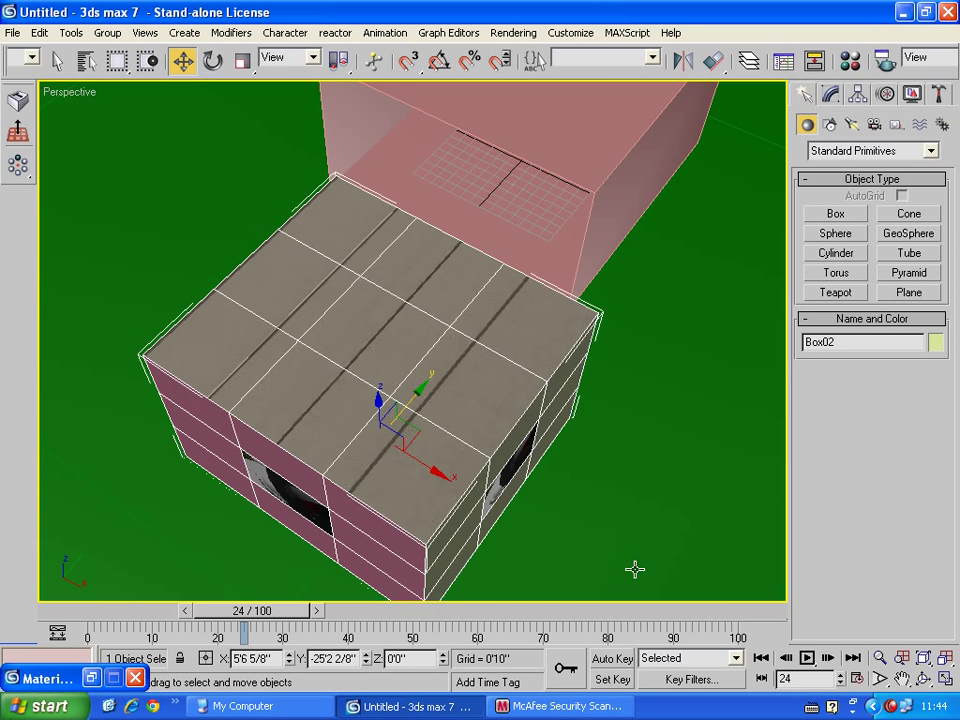
pyautogui.click(922, 679)
pyautogui.moveTo(398, 403)
pyautogui.mouseDown()
pyautogui.moveTo(418, 360)
pyautogui.moveTo(467, 343)
pyautogui.mouseUp()
pyautogui.scroll(5, 433, 386)
pyautogui.moveTo(433, 386); pyautogui.dragTo(370, 381)
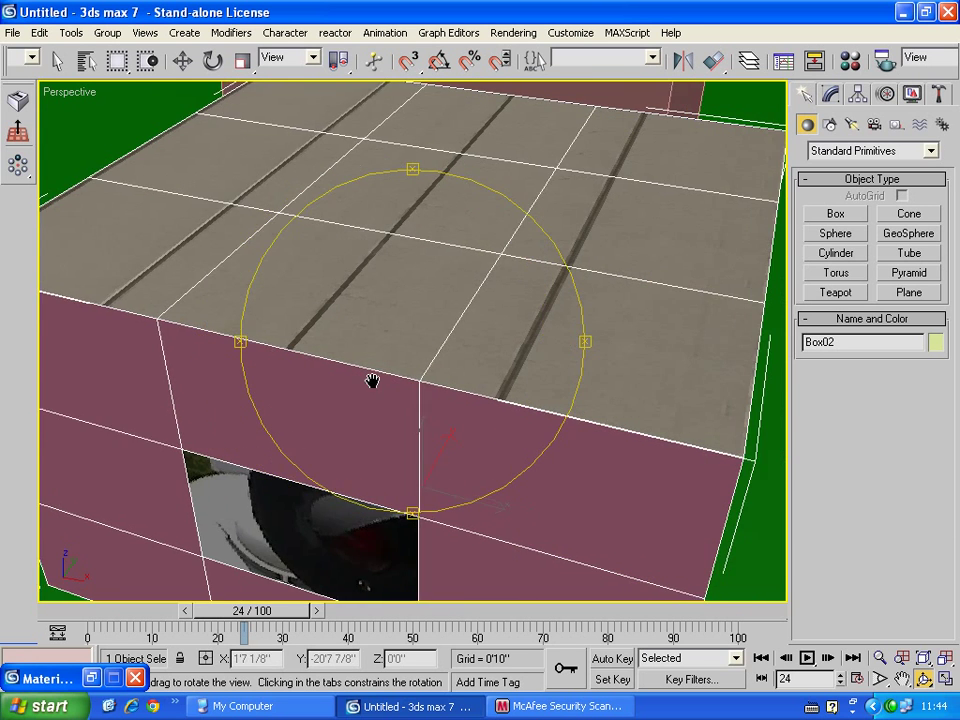
pyautogui.scroll(2, 425, 363)
pyautogui.press('w')
pyautogui.rightClick(426, 366)
pyautogui.click(369, 419)
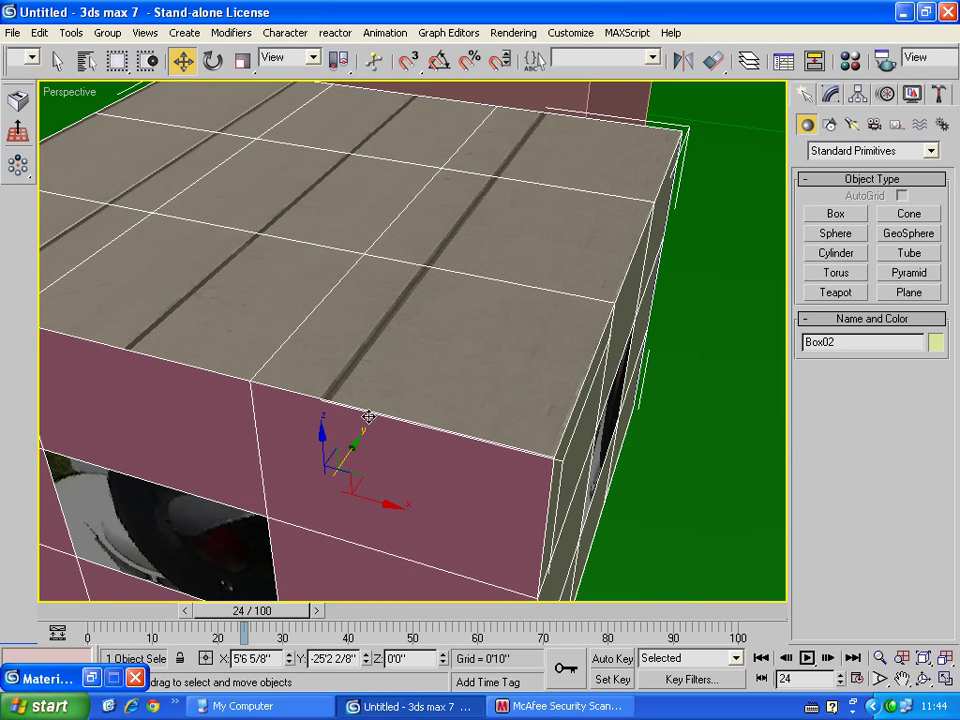
# Enter Box02's Polygon level, collapse Subdivision Surface and Polygon Properties, and expand Edit Geometry.
pyautogui.click(831, 95)
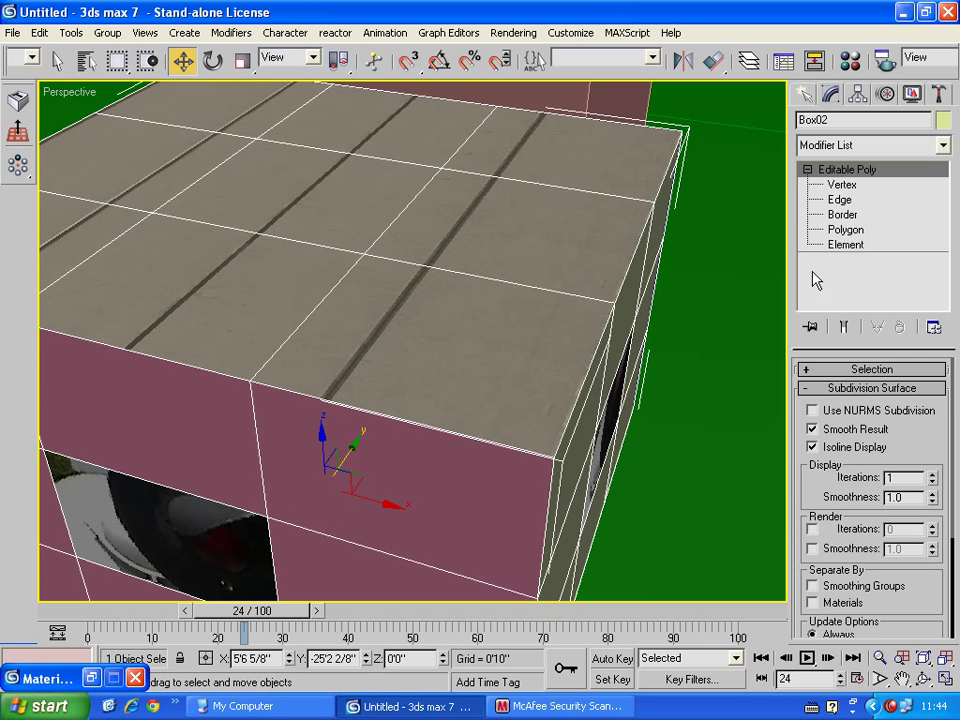
pyautogui.click(846, 230)
pyautogui.moveTo(800, 516); pyautogui.dragTo(820, 578)
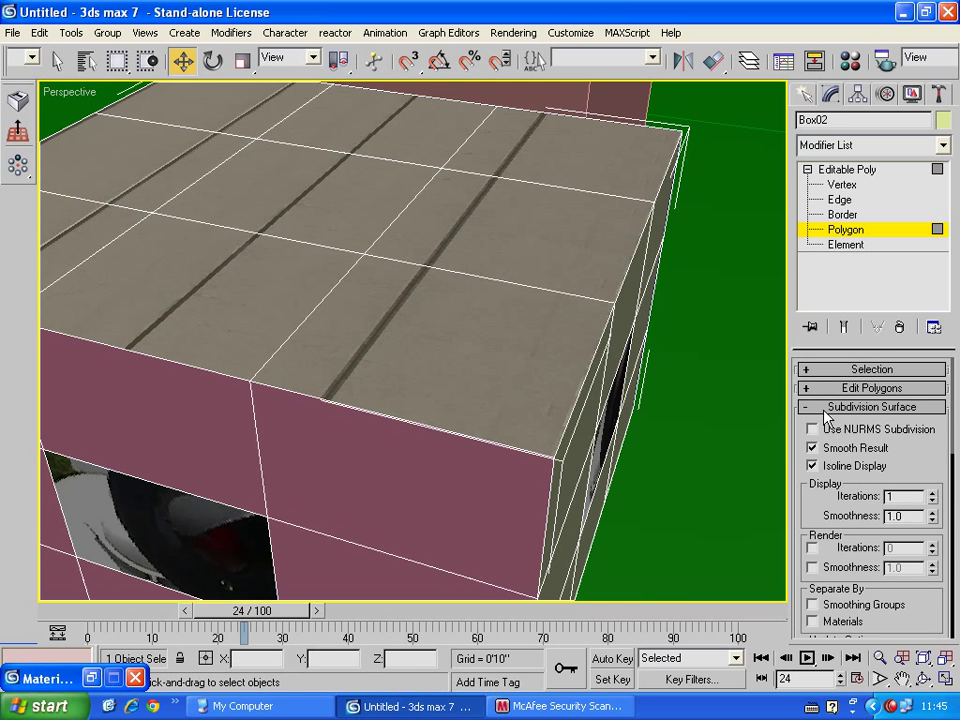
pyautogui.click(826, 407)
pyautogui.click(818, 463)
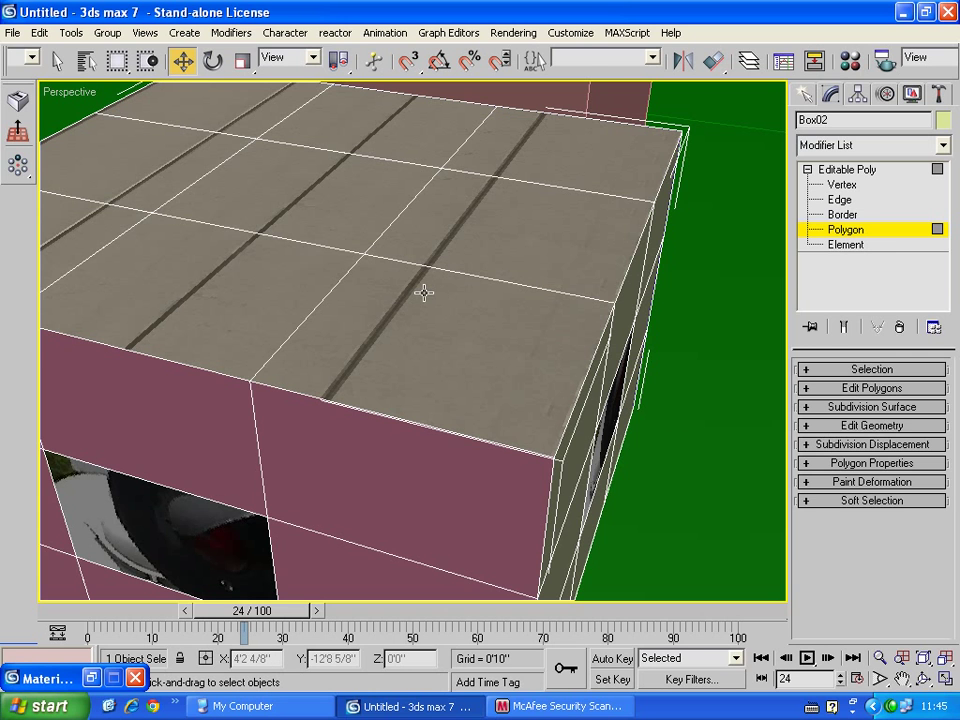
pyautogui.click(828, 426)
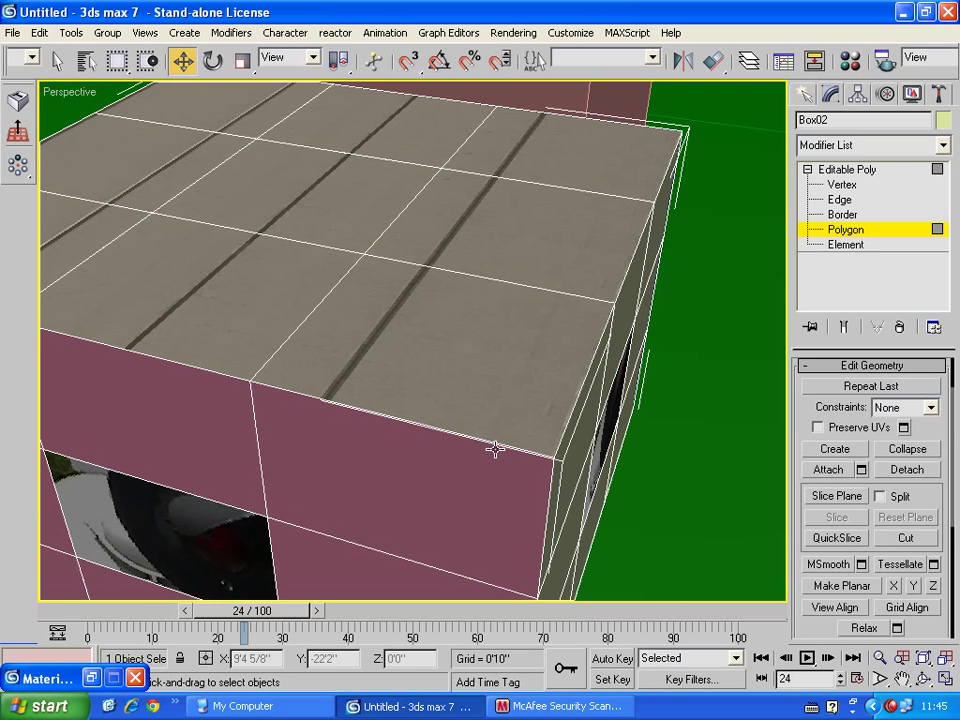
pyautogui.scroll(-6, 460, 430)
pyautogui.scroll(2, 415, 385)
pyautogui.moveTo(413, 374); pyautogui.dragTo(423, 388, button='middle')
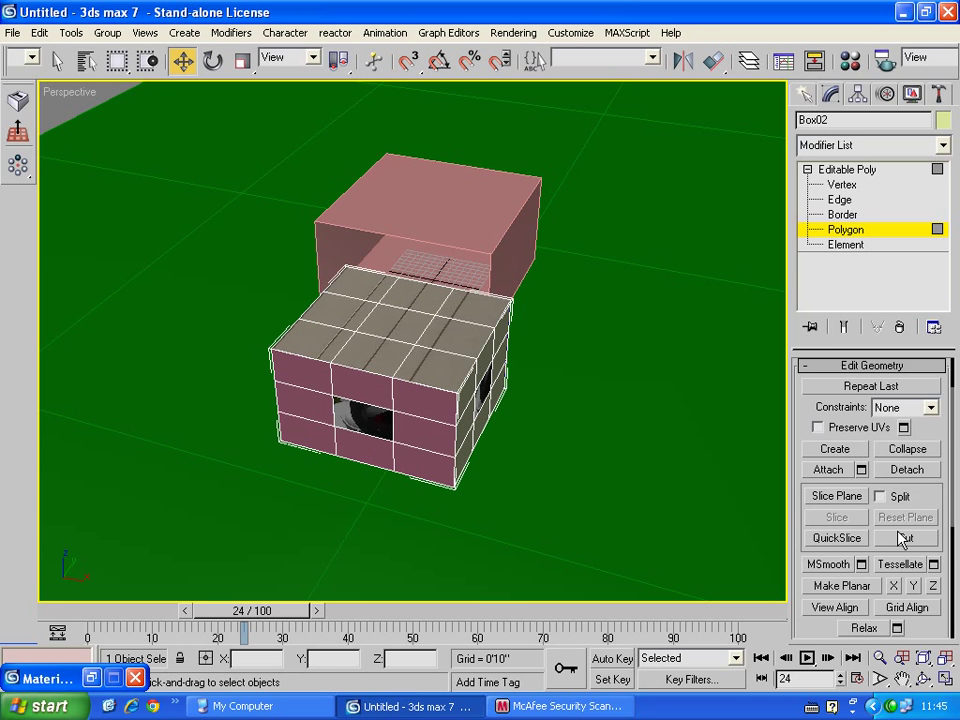
# With Cut active, slice two edges from points on the top face down to the front edge.
pyautogui.click(898, 541)
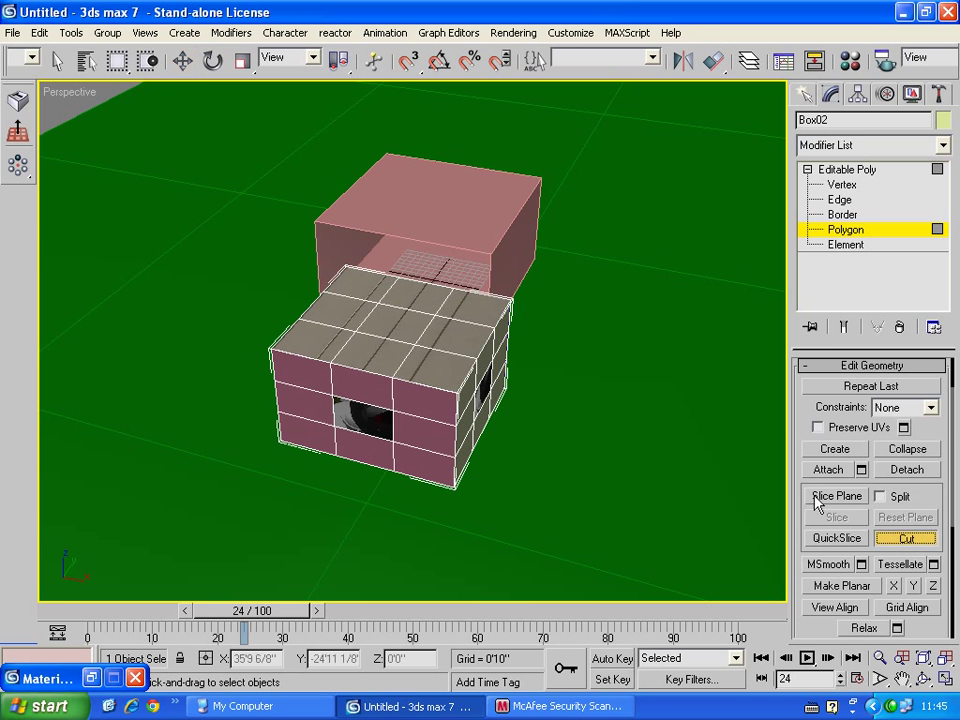
pyautogui.scroll(3, 452, 360)
pyautogui.scroll(3, 454, 360)
pyautogui.scroll(-6, 475, 375)
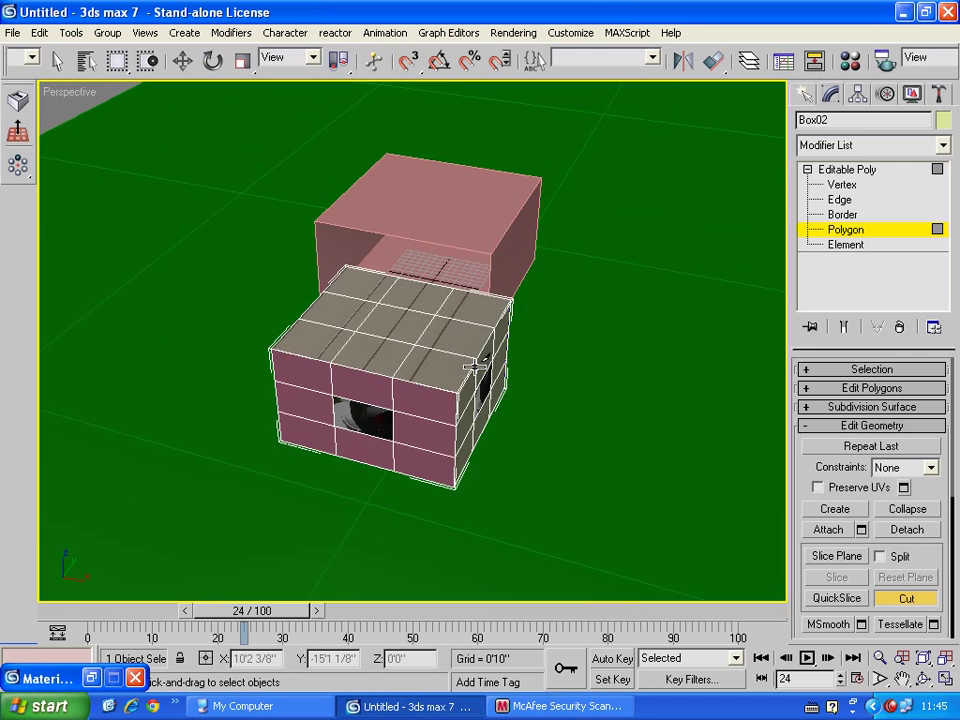
pyautogui.scroll(3, 474, 364)
pyautogui.scroll(3, 474, 360)
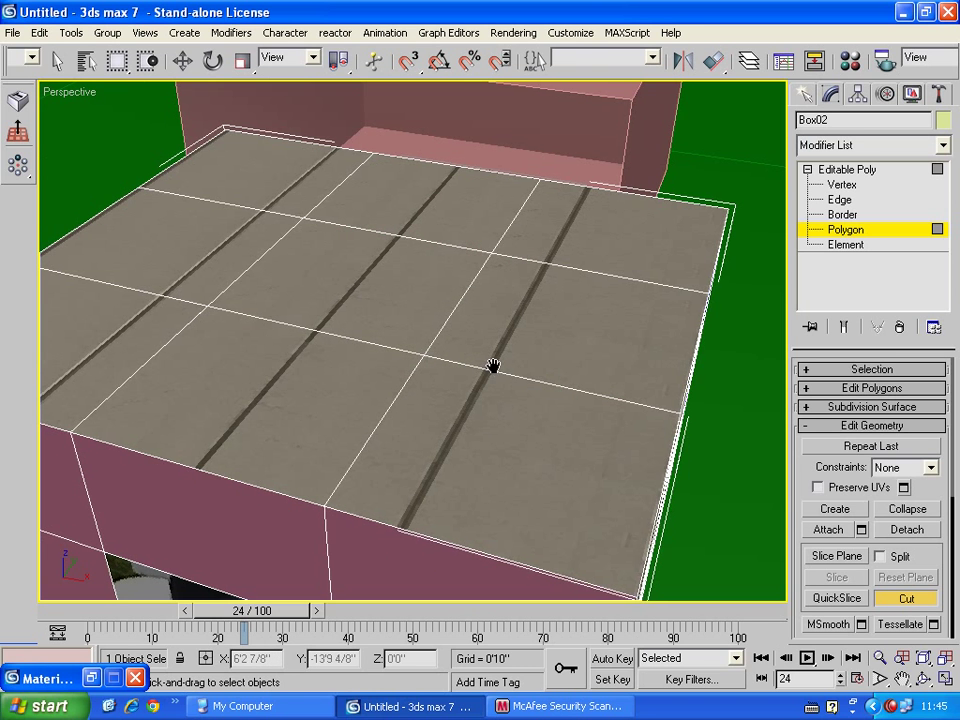
pyautogui.keyDown('alt'); pyautogui.moveTo(492, 366); pyautogui.dragTo(546, 364, button='middle'); pyautogui.keyUp('alt')
pyautogui.click(547, 342)
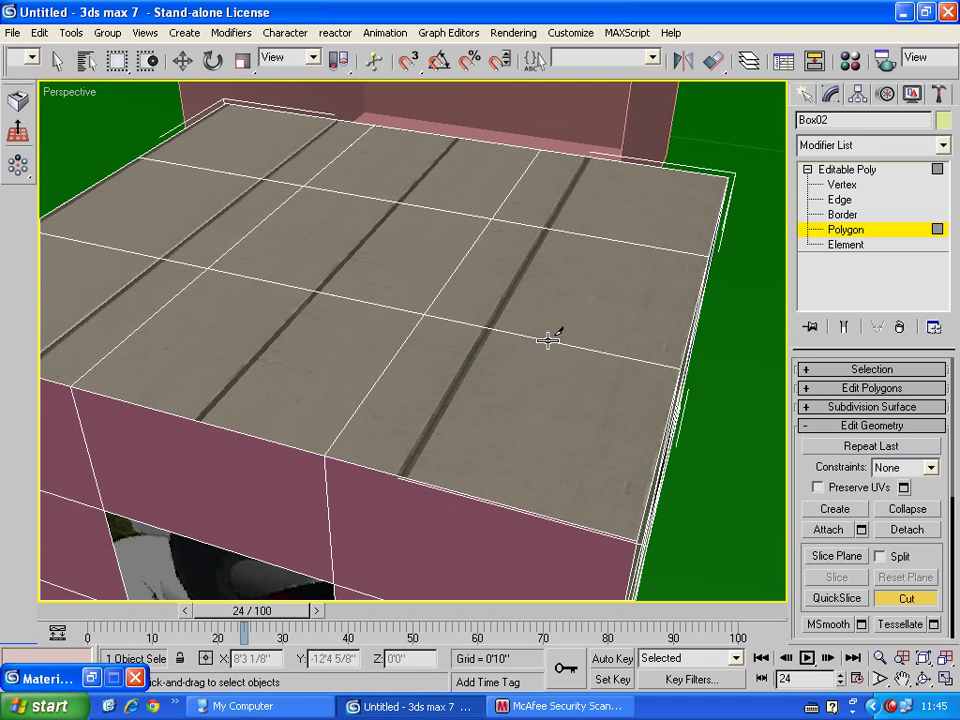
pyautogui.click(480, 491)
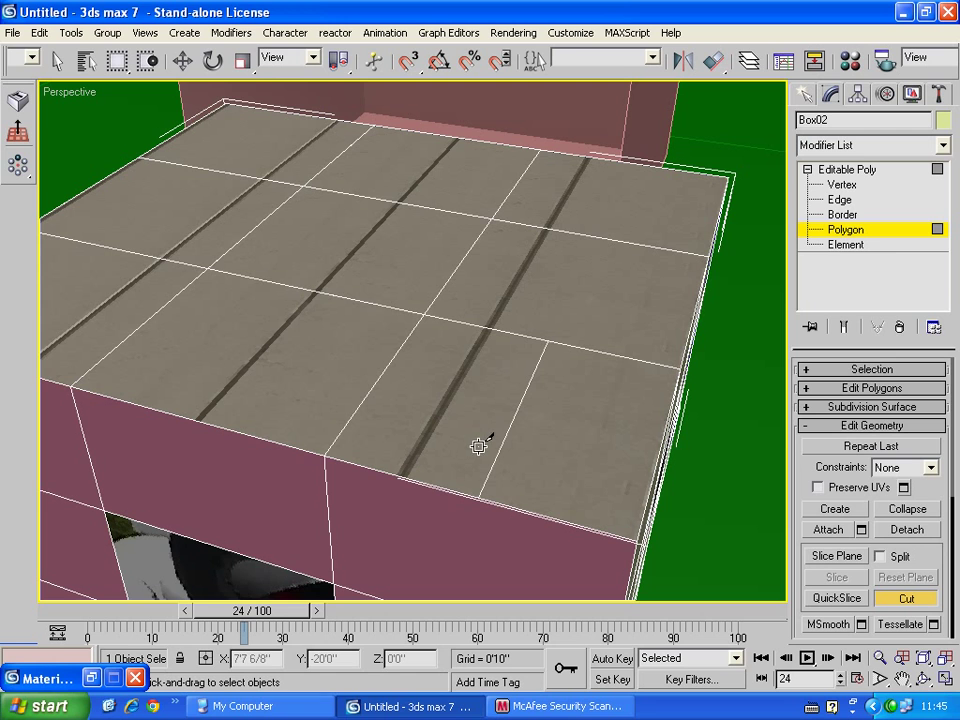
pyautogui.click(210, 269)
pyautogui.click(315, 457)
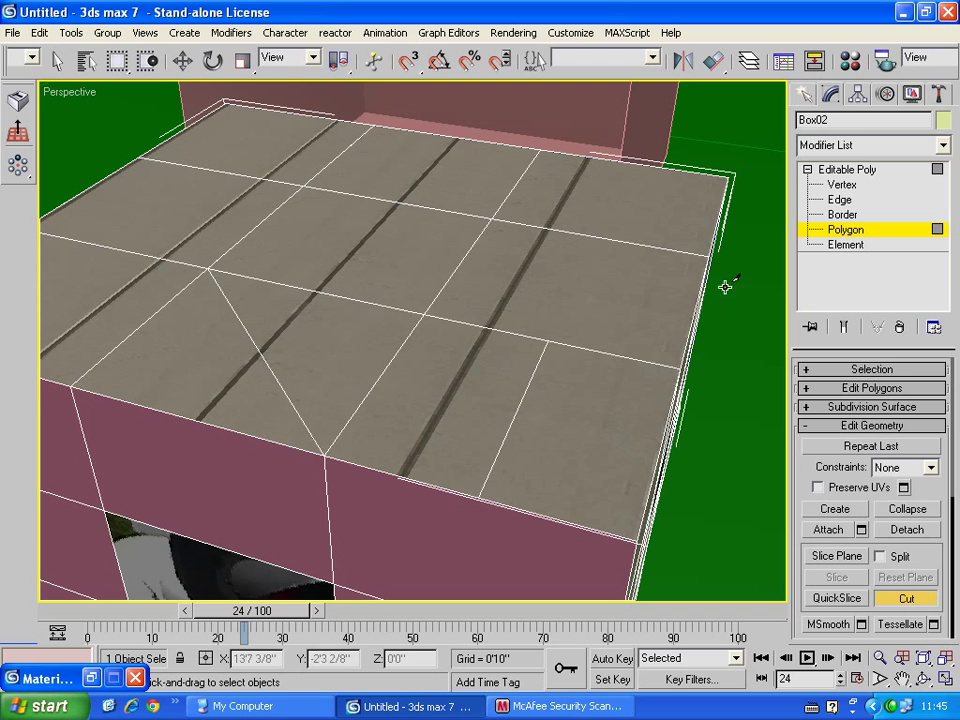
# Enable Face snapping and disable Grid Points snapping.
pyautogui.rightClick(410, 62)
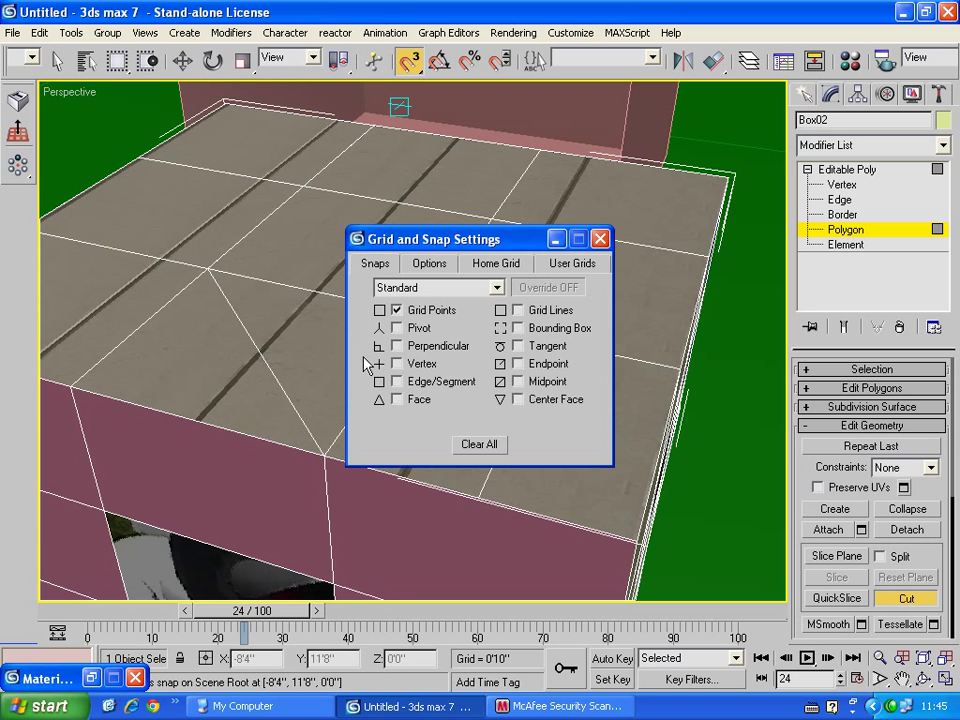
pyautogui.click(397, 399)
pyautogui.click(397, 310)
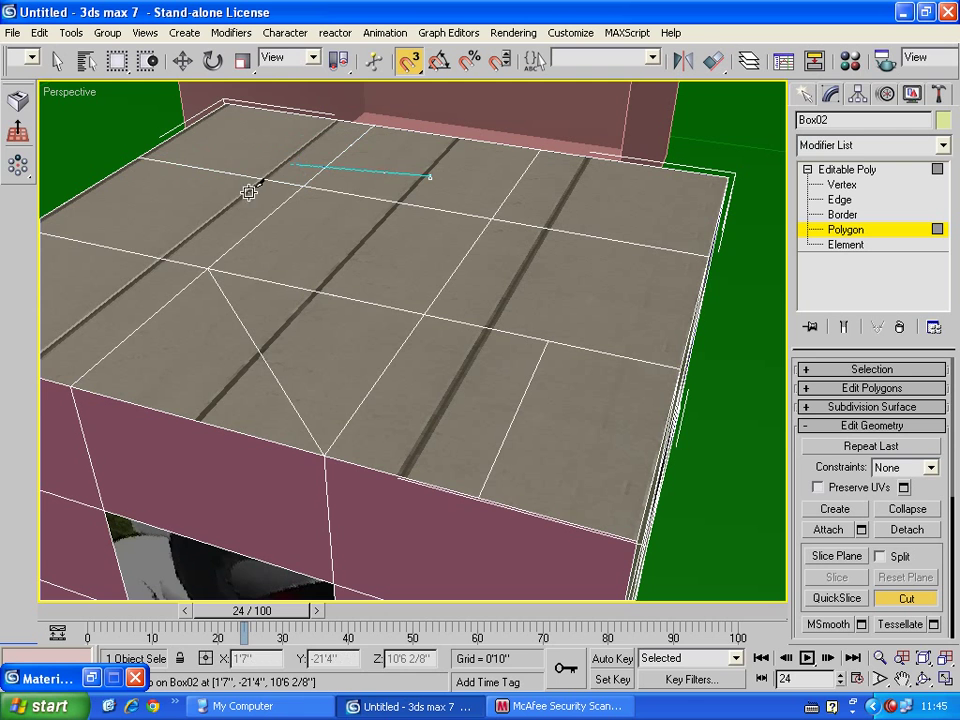
# Cut a five-cornered outline across the box's top face.
pyautogui.click(218, 207)
pyautogui.click(292, 307)
pyautogui.click(522, 310)
pyautogui.click(568, 200)
pyautogui.click(432, 176)
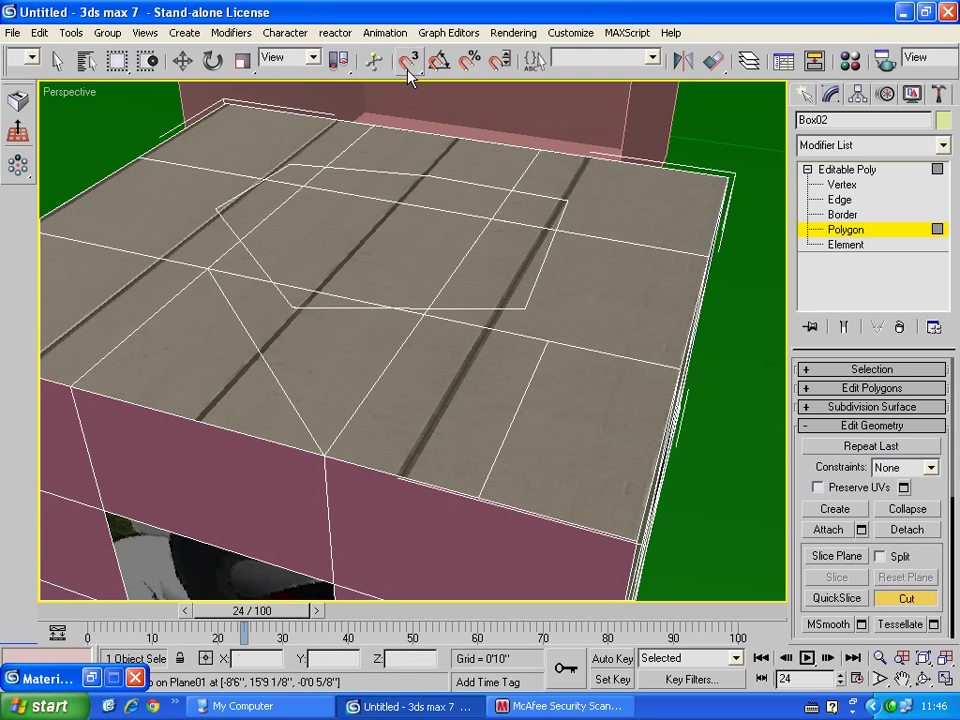
# Re-enter Polygon level and select the polygons inside the five-sided outline.
pyautogui.click(846, 231)
pyautogui.click(846, 230)
pyautogui.click(476, 195)
pyautogui.click(536, 219)
pyautogui.click(445, 255)
pyautogui.click(300, 225)
pyautogui.click(258, 205)
pyautogui.moveTo(313, 168); pyautogui.dragTo(371, 183)
pyautogui.click(406, 193)
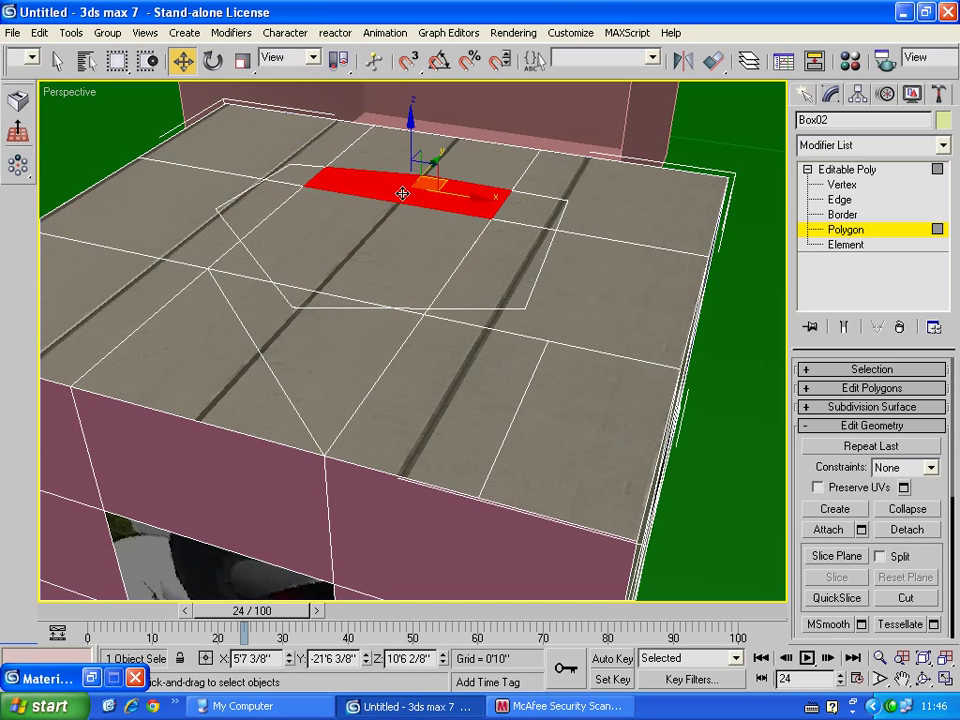
pyautogui.click(280, 210)
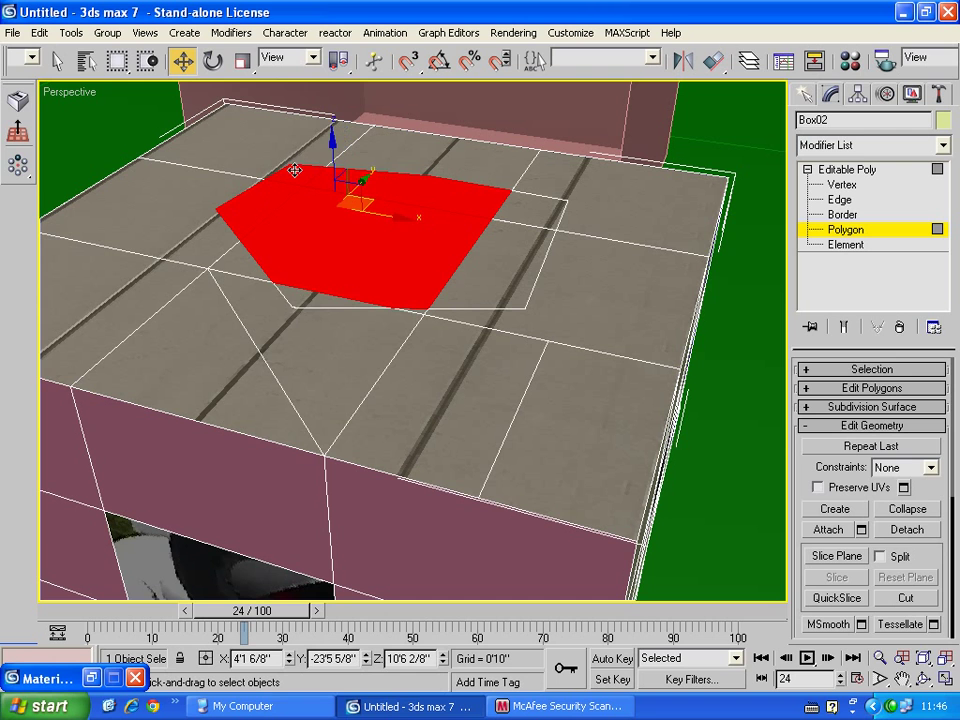
pyautogui.keyDown('ctrl'); pyautogui.click(522, 227); pyautogui.keyUp('ctrl')
# Add the notch polygon, set the selected outline polygons to material ID 7, and zoom out.
pyautogui.keyDown('ctrl'); pyautogui.click(529, 214); pyautogui.keyUp('ctrl')
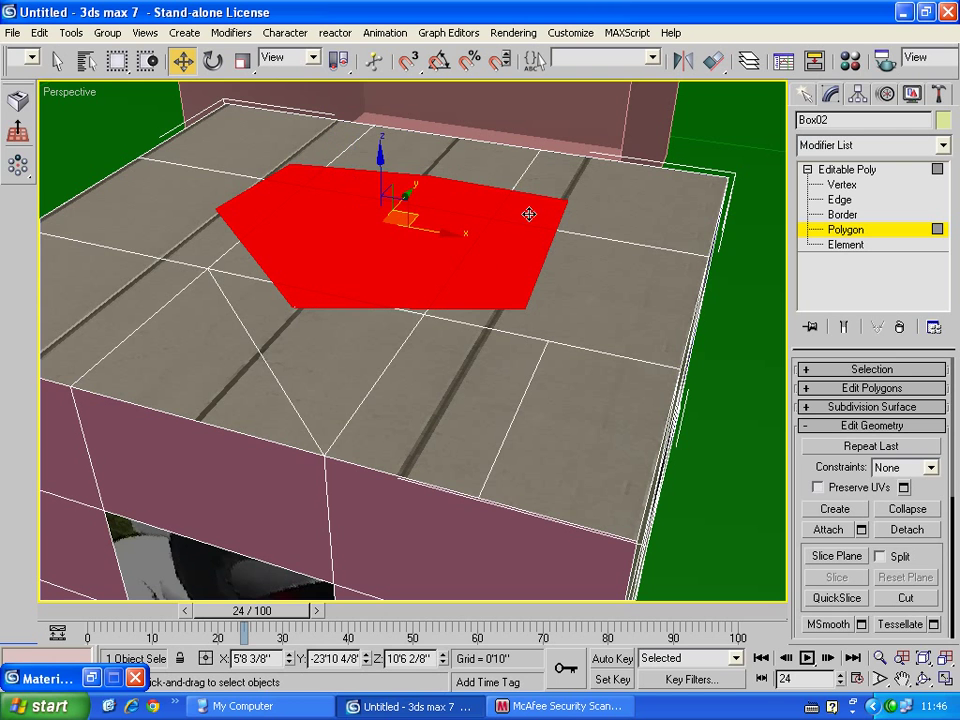
pyautogui.moveTo(800, 490); pyautogui.dragTo(833, 240)
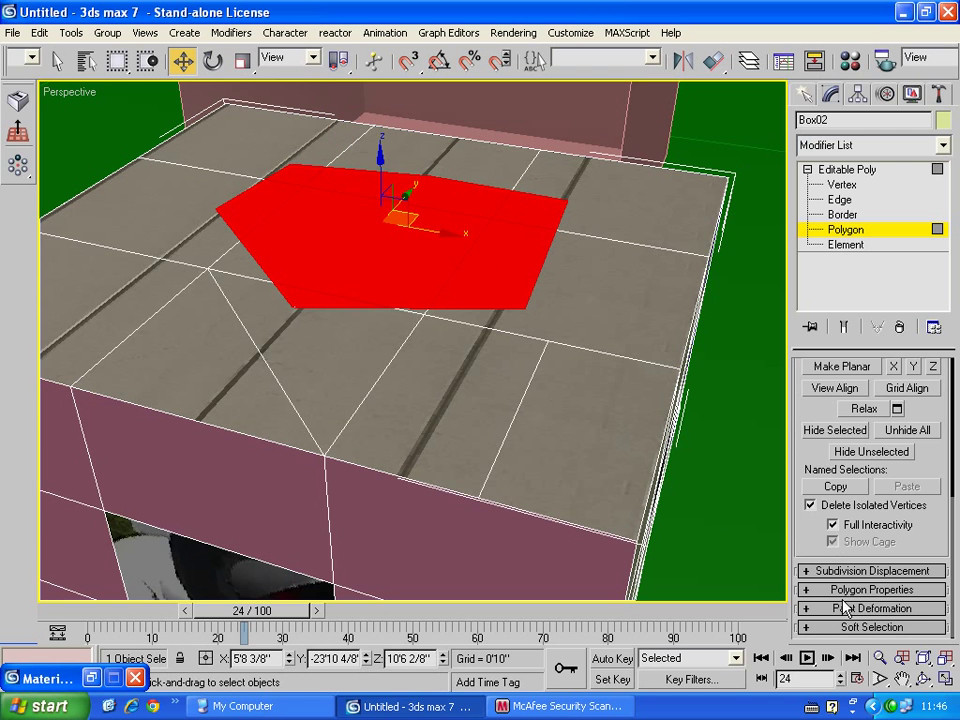
pyautogui.click(845, 590)
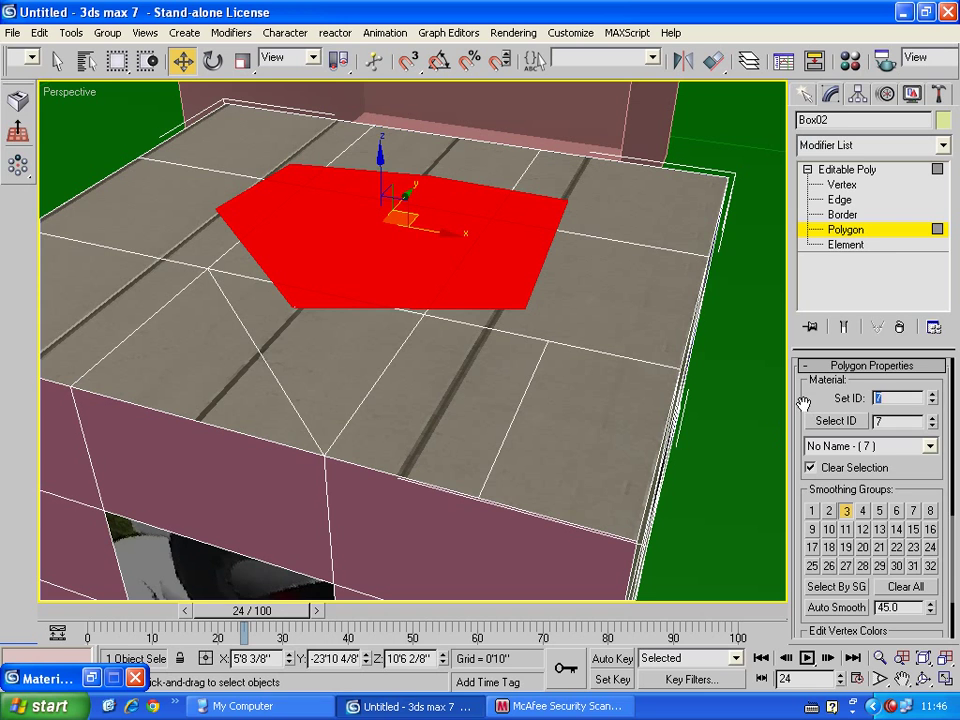
pyautogui.click(739, 122)
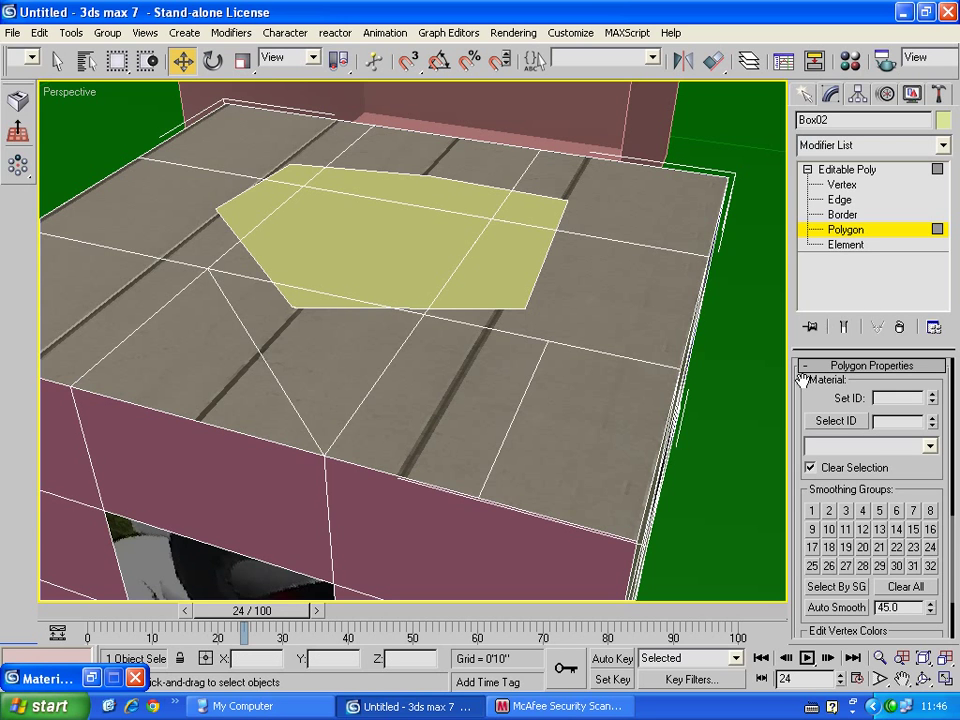
pyautogui.scroll(5, 818, 381)
pyautogui.scroll(3, 800, 480)
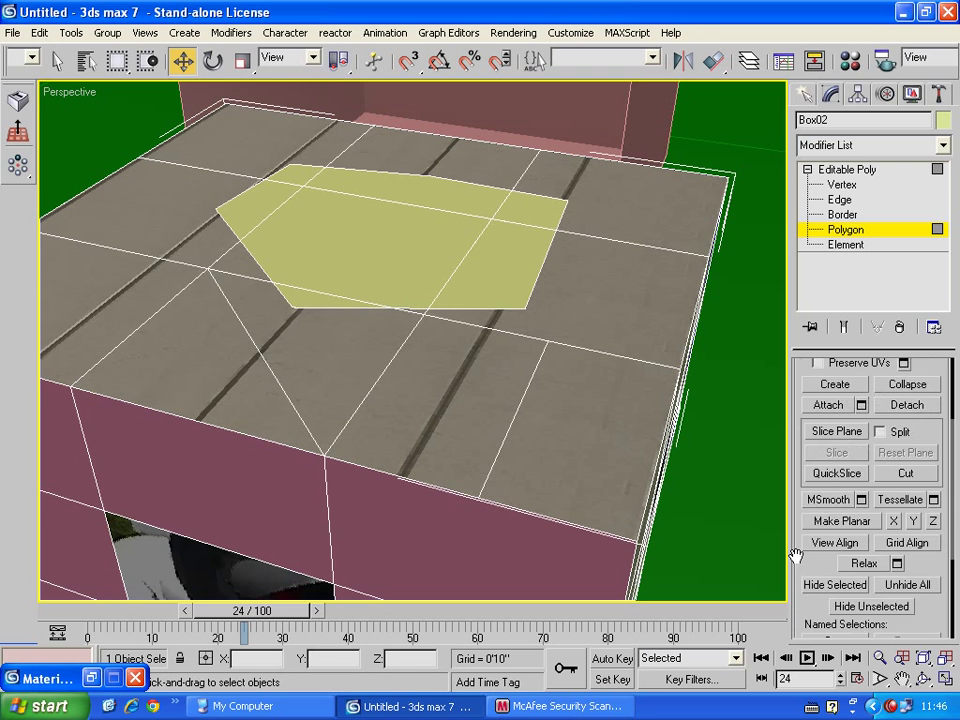
pyautogui.scroll(2, 797, 550)
pyautogui.scroll(2, 797, 550)
pyautogui.click(818, 426)
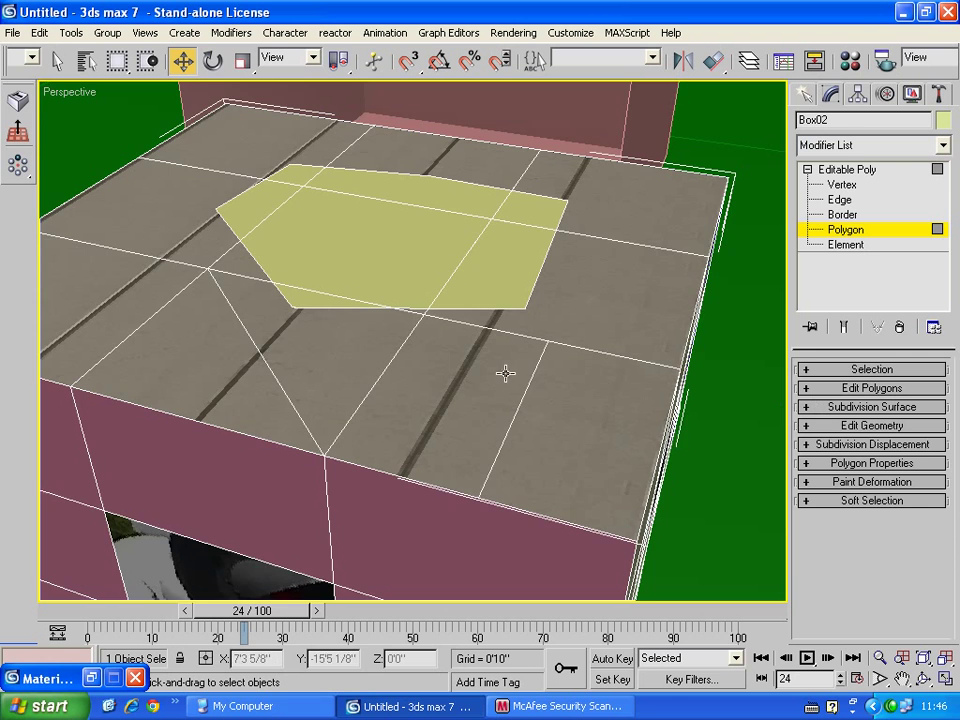
pyautogui.scroll(-5, 519, 376)
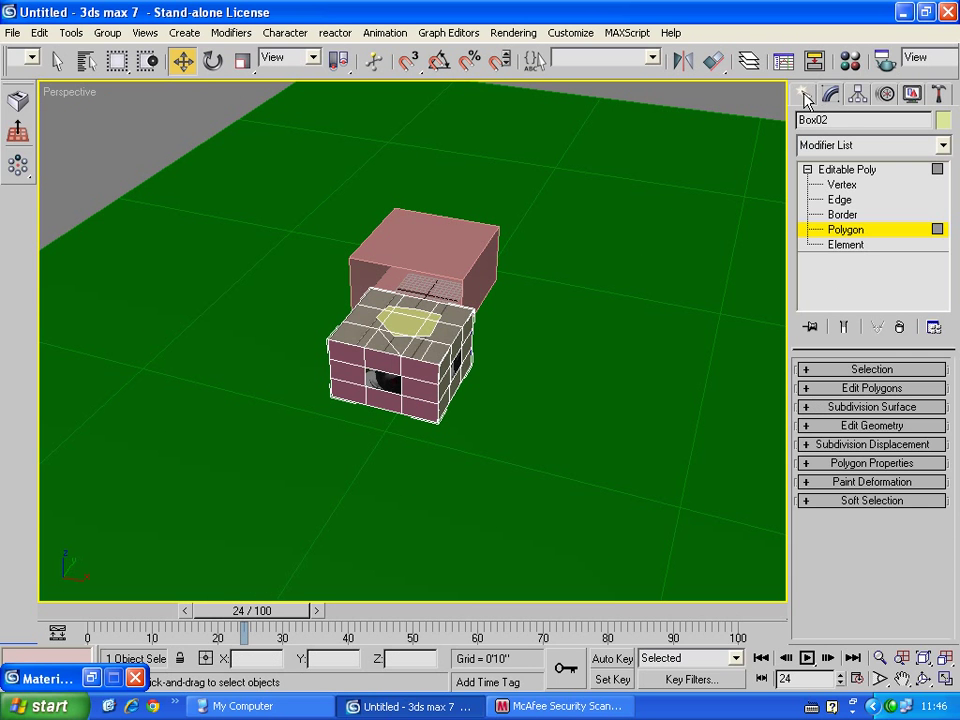
# Draw Box03 on the grey ground, about 19'11" × 14'11" × 16'7" with 3×3×3 segments.
pyautogui.click(805, 95)
pyautogui.click(836, 216)
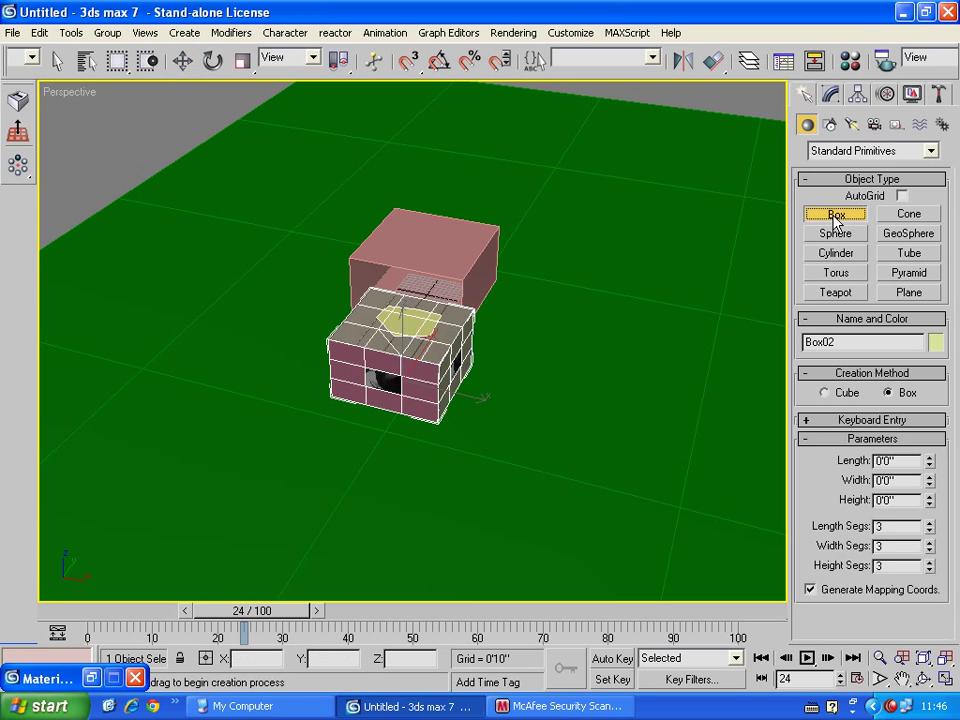
pyautogui.moveTo(529, 493); pyautogui.dragTo(373, 437, button='middle')
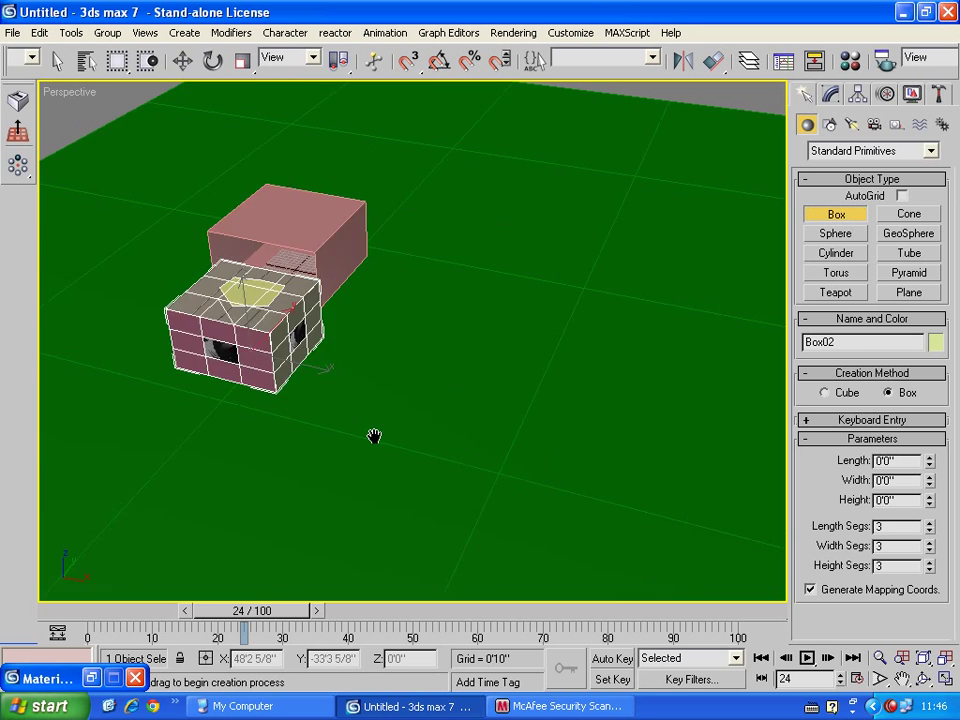
pyautogui.scroll(-3, 489, 418)
pyautogui.scroll(2, 512, 381)
pyautogui.moveTo(512, 381); pyautogui.dragTo(489, 420)
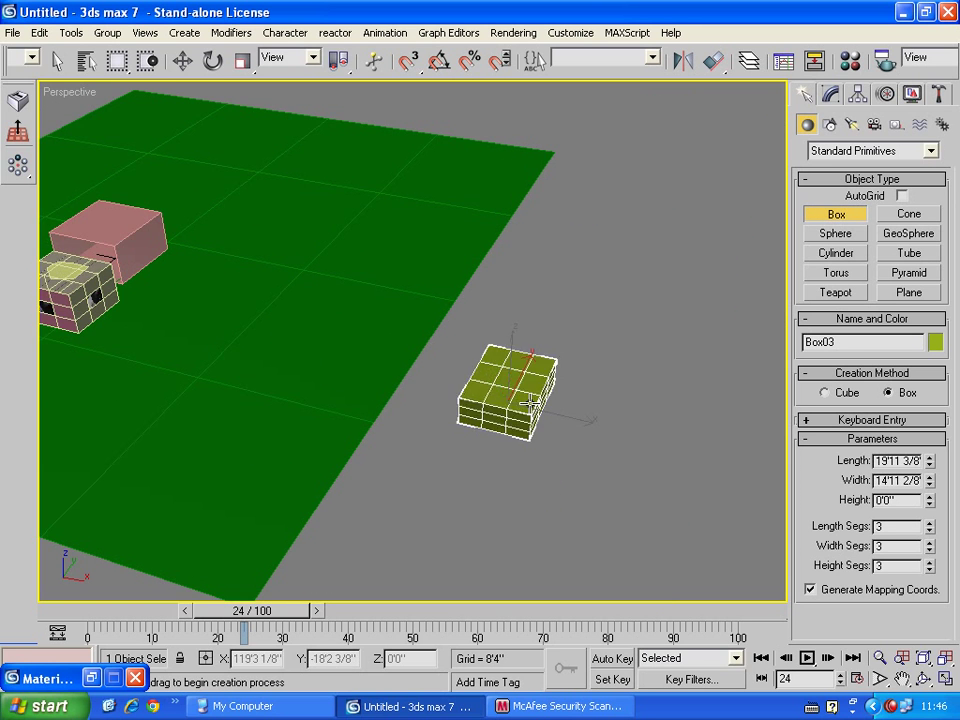
pyautogui.click(493, 410)
pyautogui.scroll(3, 505, 395)
pyautogui.moveTo(508, 392); pyautogui.dragTo(573, 448, button='middle')
pyautogui.scroll(2, 405, 318)
pyautogui.scroll(-5, 403, 323)
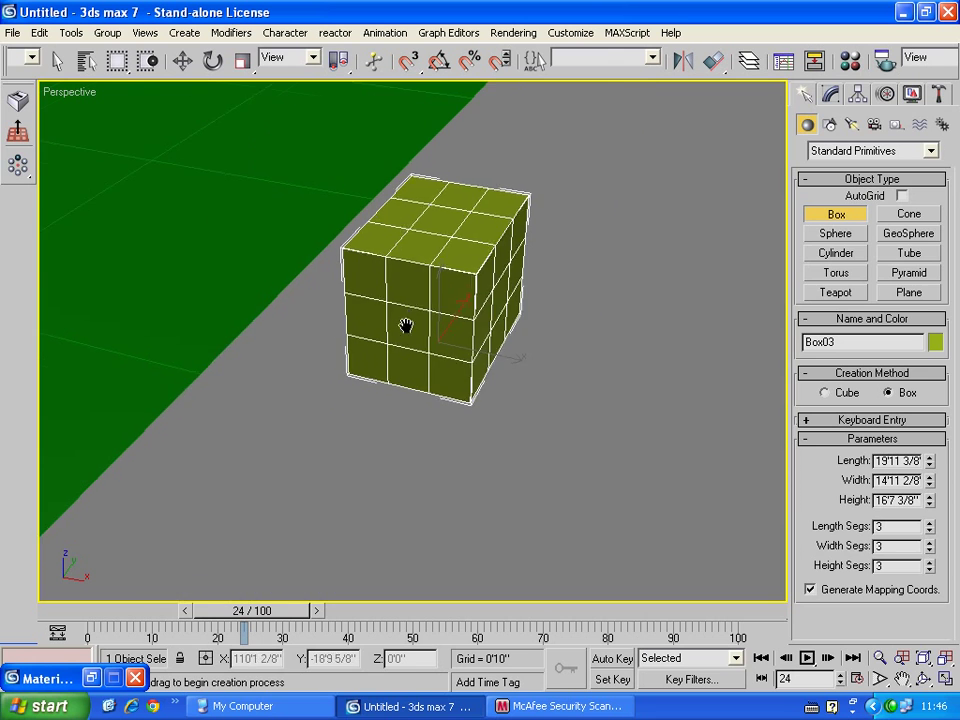
pyautogui.click(836, 96)
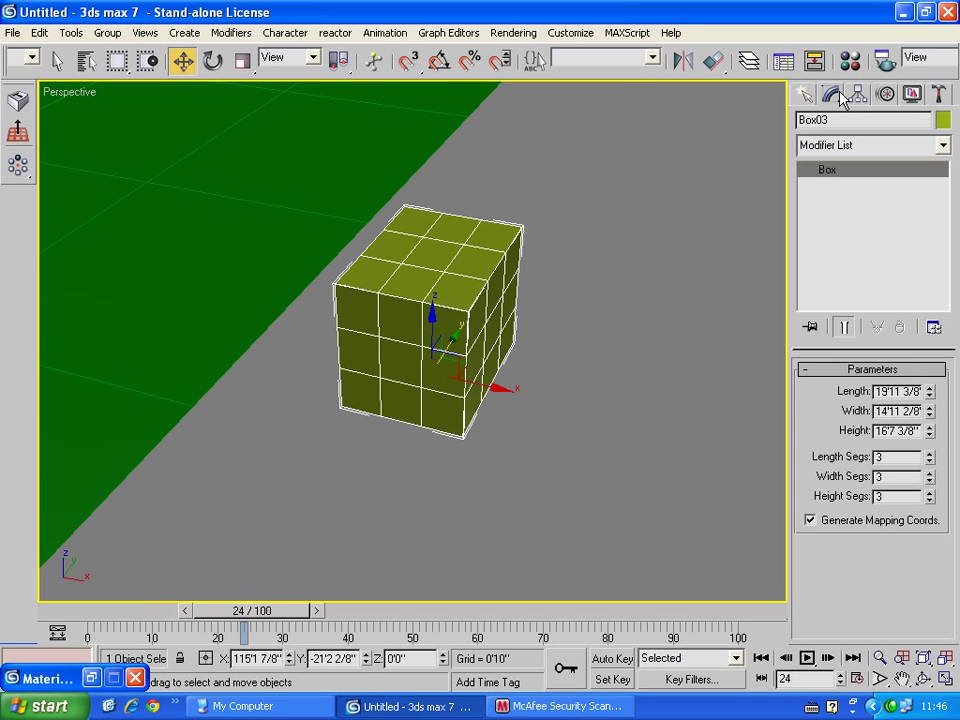
# Convert Box03 to an Editable Poly and cycle through its sub-object levels.
pyautogui.rightClick(465, 347)
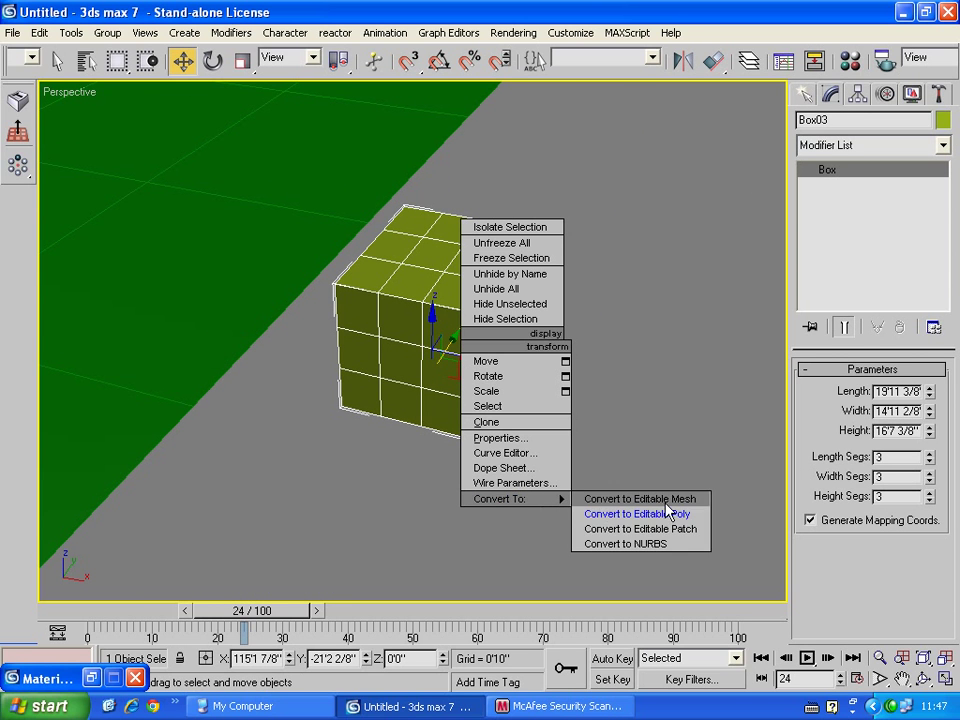
pyautogui.click(668, 513)
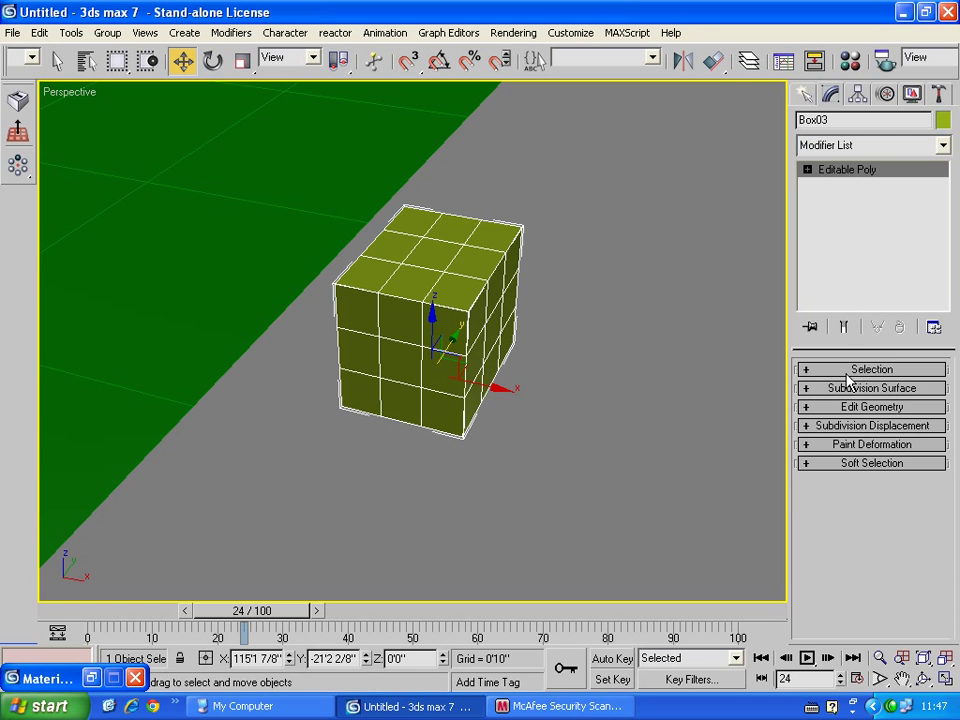
pyautogui.click(807, 170)
pyautogui.click(845, 186)
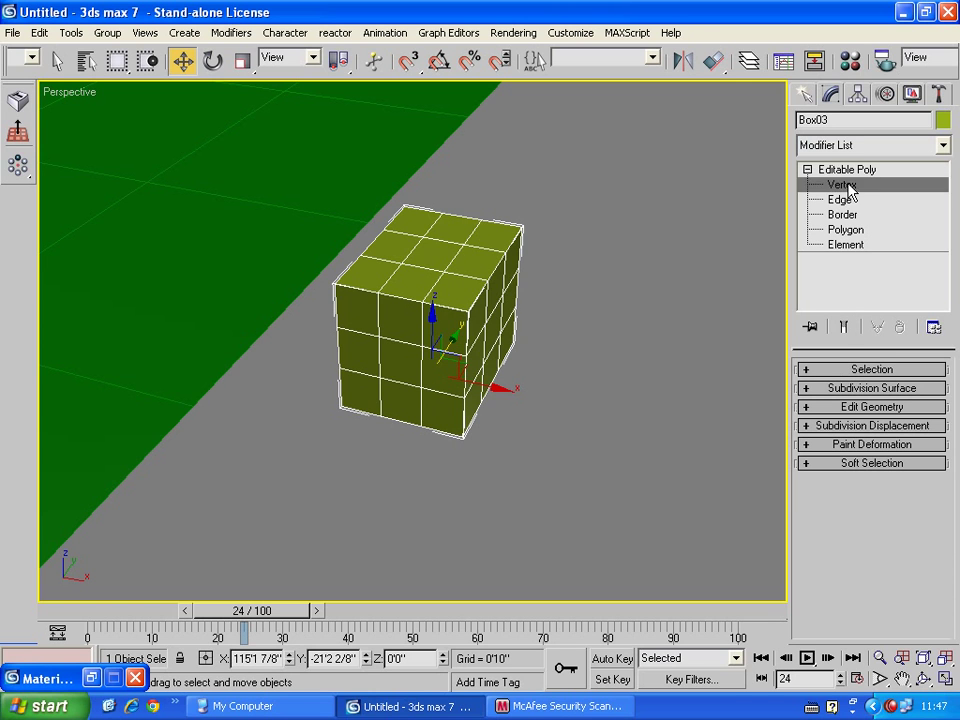
pyautogui.click(843, 200)
pyautogui.click(846, 215)
pyautogui.click(845, 229)
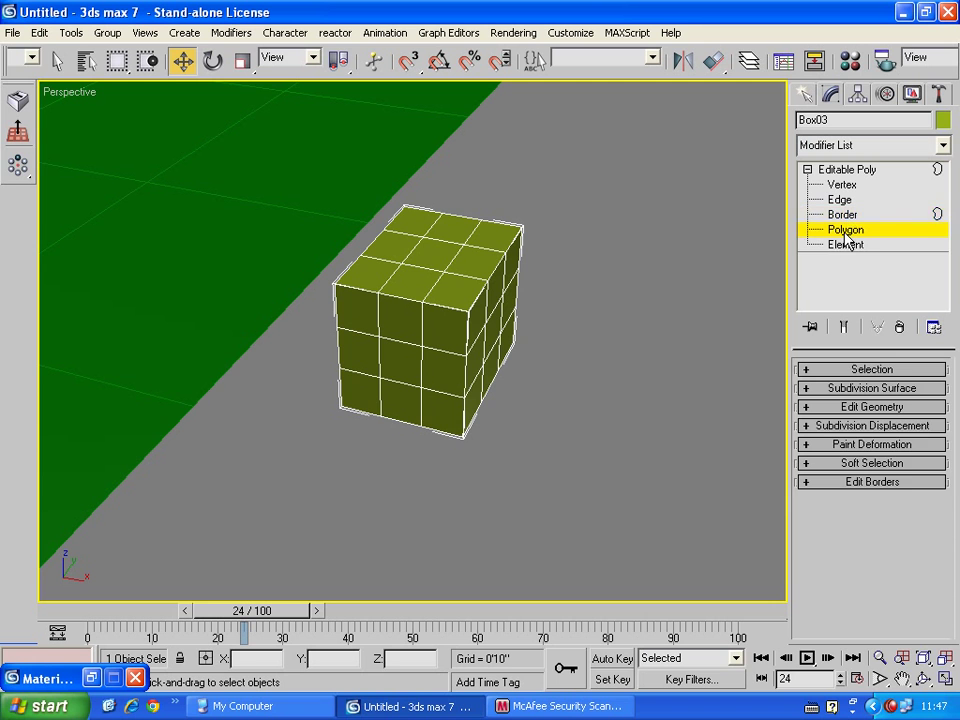
pyautogui.click(845, 244)
pyautogui.click(842, 185)
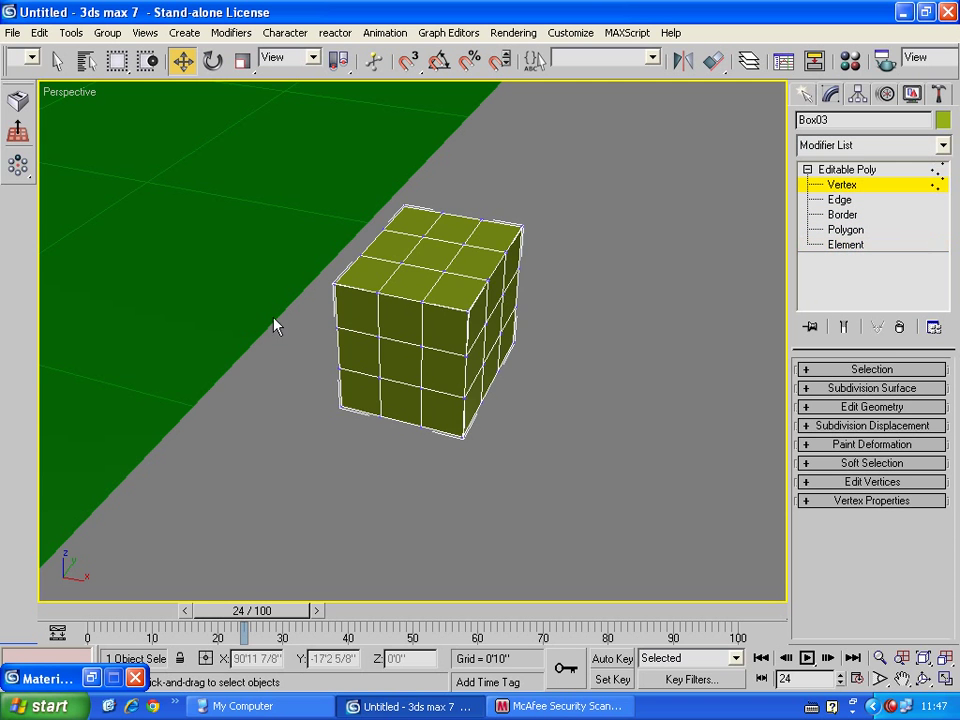
# Pull a top vertex down to dent the box, then undo the move.
pyautogui.scroll(3, 274, 324)
pyautogui.scroll(-6, 362, 326)
pyautogui.scroll(5, 355, 345)
pyautogui.moveTo(336, 407); pyautogui.dragTo(399, 457)
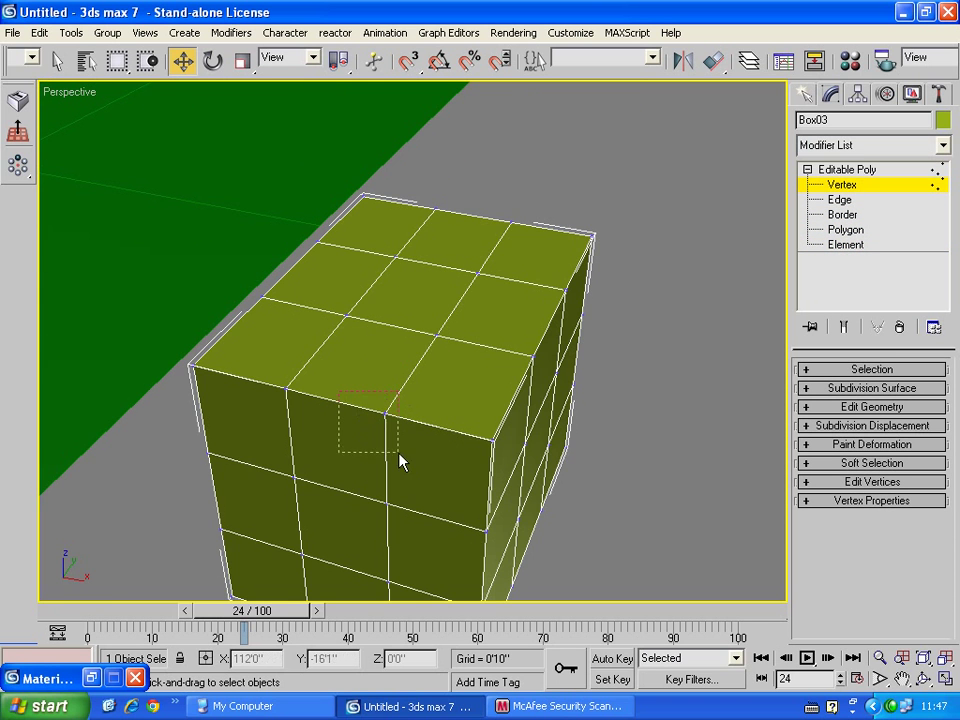
pyautogui.moveTo(398, 372); pyautogui.dragTo(355, 439)
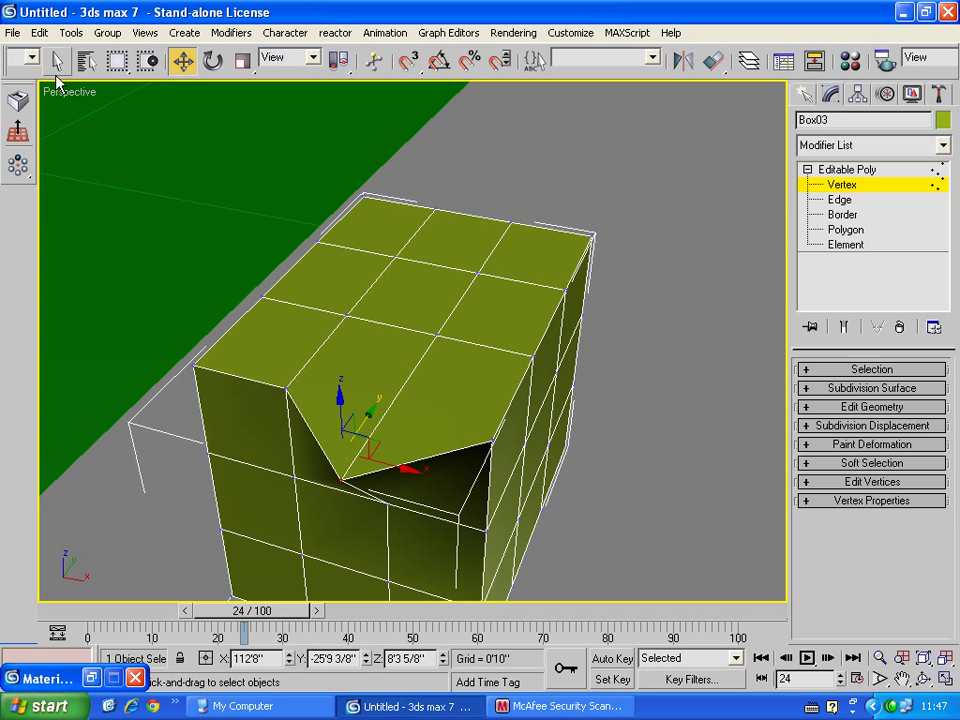
pyautogui.hotkey('ctrl', 'z')
# Try moving a top edge, undo the edge changes, then switch to Border level.
pyautogui.click(840, 199)
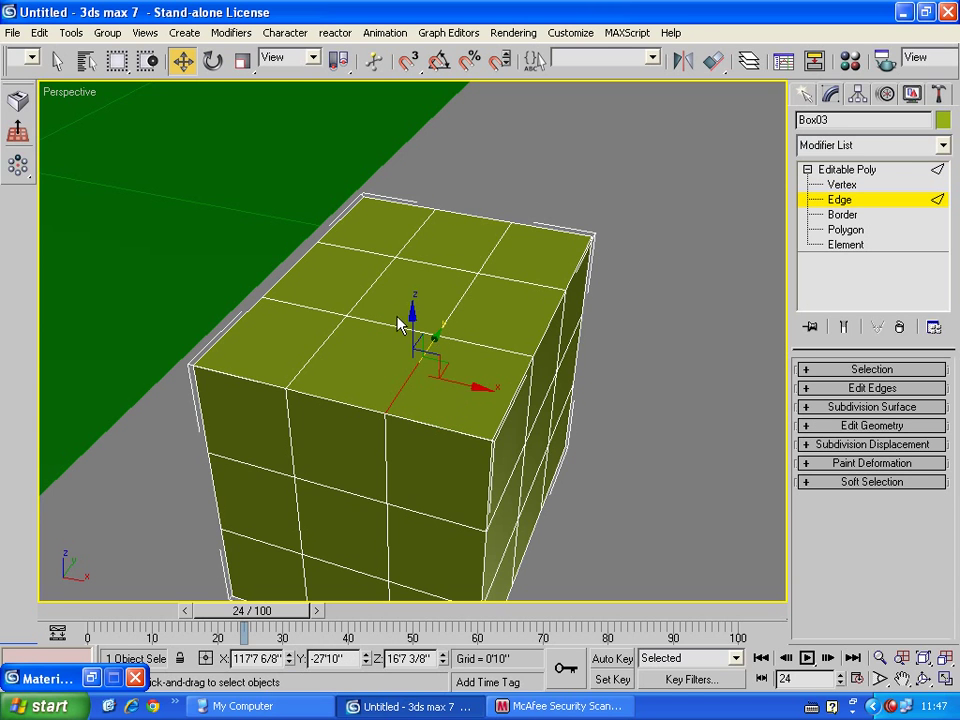
pyautogui.moveTo(409, 324); pyautogui.dragTo(427, 239)
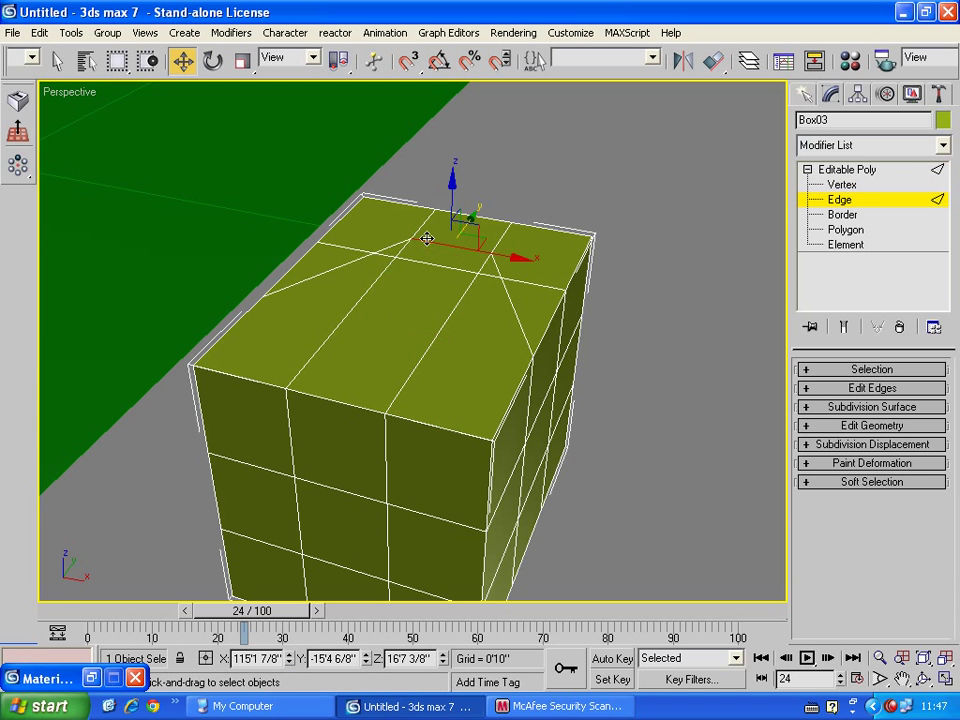
pyautogui.hotkey('ctrl', 'z')
pyautogui.moveTo(405, 320); pyautogui.dragTo(405, 263)
pyautogui.hotkey('ctrl', 'z')
pyautogui.press('3')
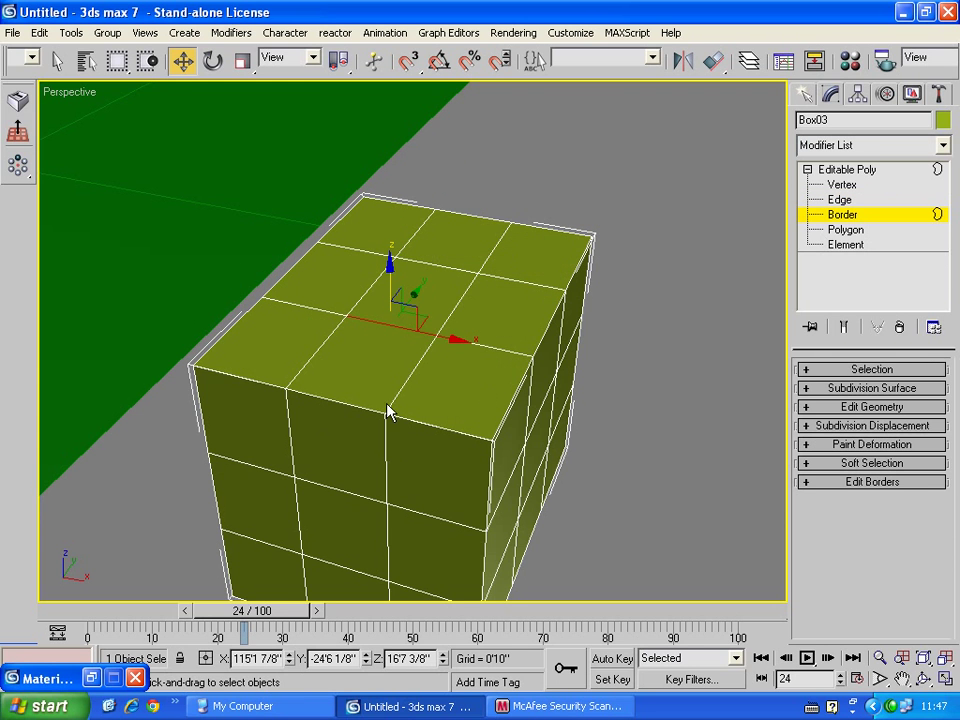
pyautogui.moveTo(437, 471); pyautogui.dragTo(437, 430, button='middle')
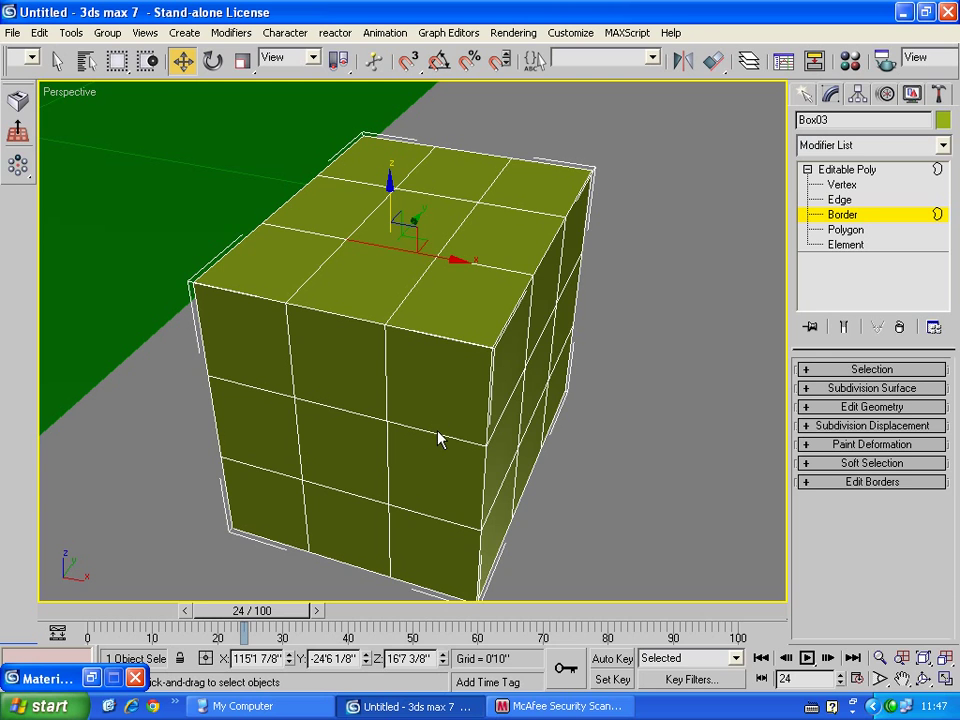
# At Polygon level, select several front faces of Box03, then clear the selection.
pyautogui.click(845, 230)
pyautogui.click(340, 360)
pyautogui.click(440, 470)
pyautogui.click(345, 450)
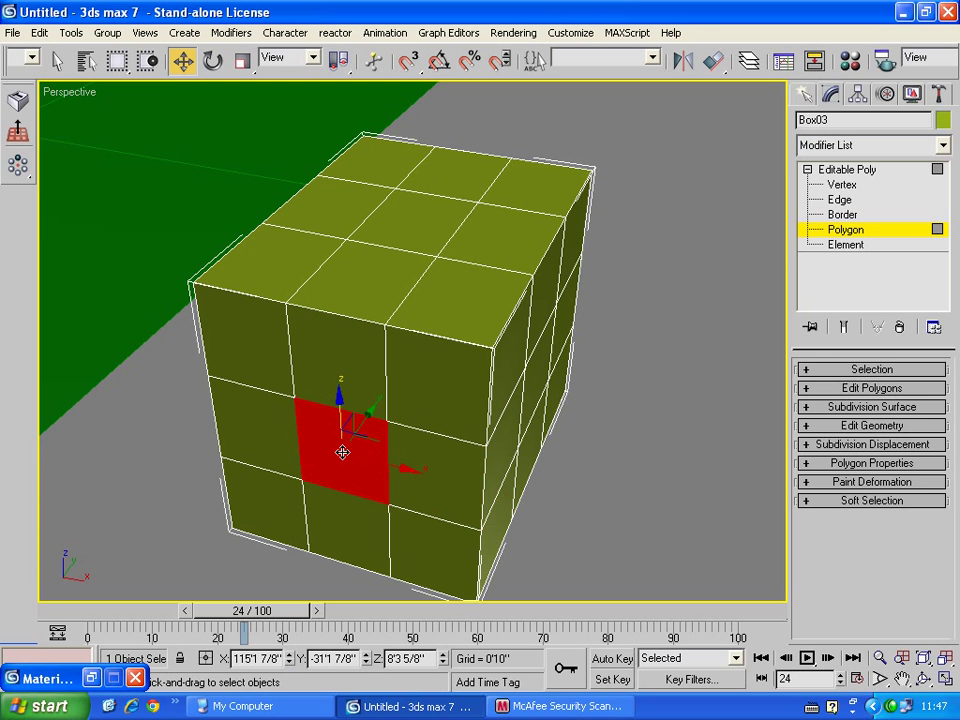
pyautogui.click(335, 360)
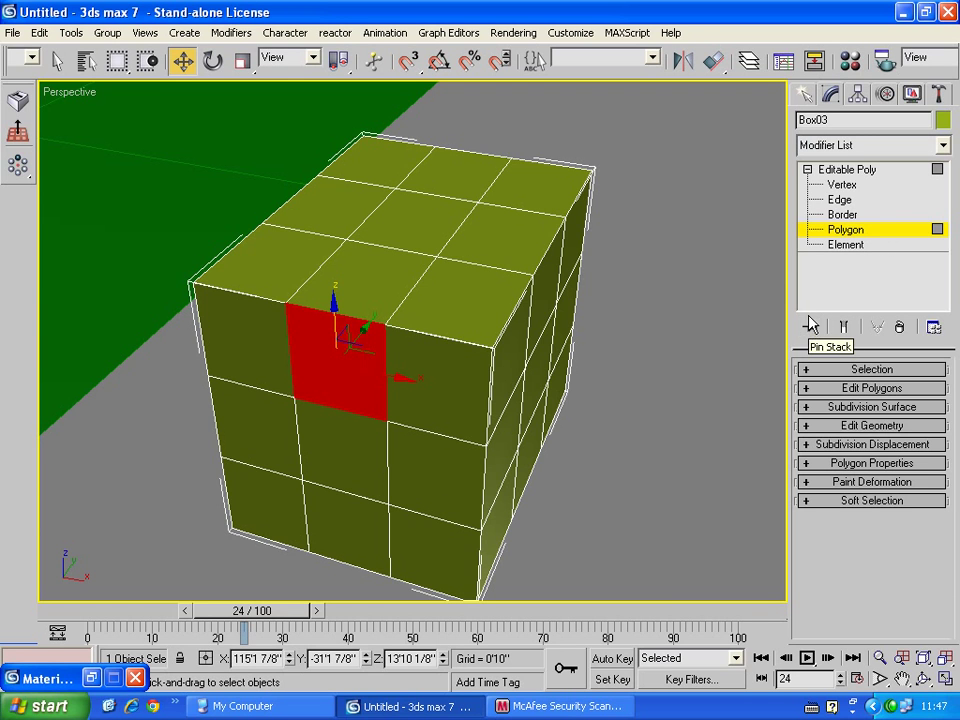
pyautogui.click(614, 450)
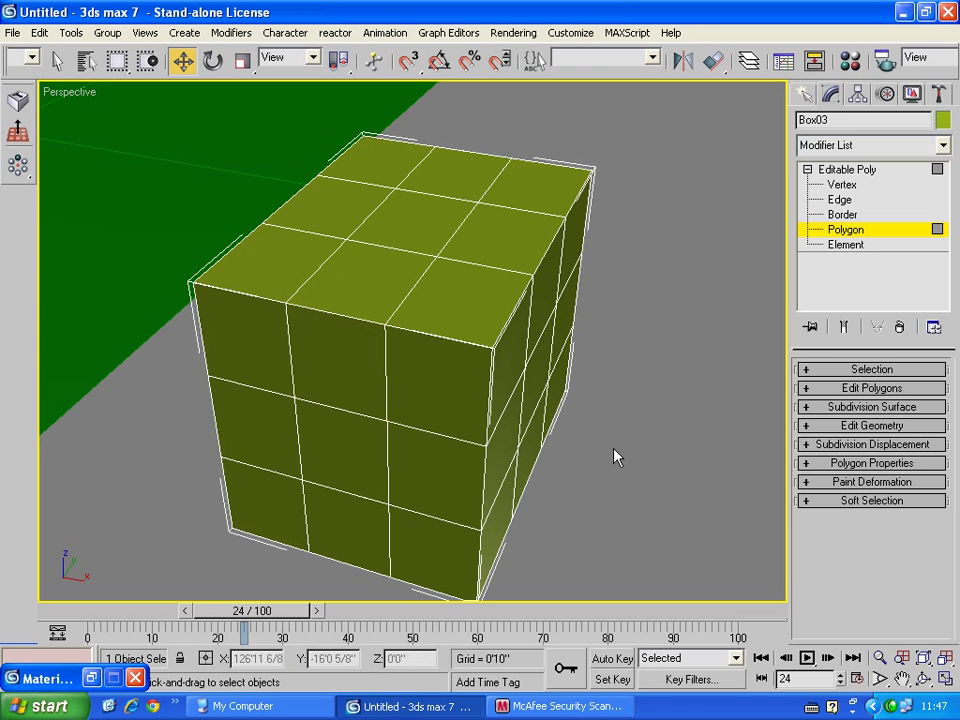
pyautogui.moveTo(614, 456); pyautogui.dragTo(603, 414, button='middle')
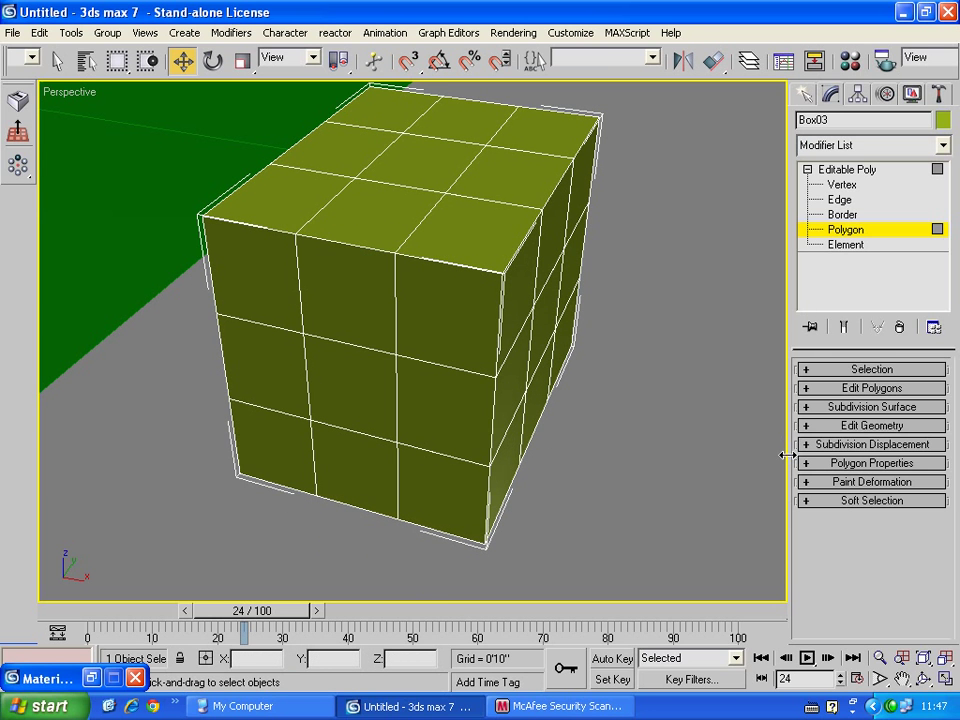
# Expand the Edit Polygons rollout to show Extrude, Bevel and Outline.
pyautogui.click(823, 397)
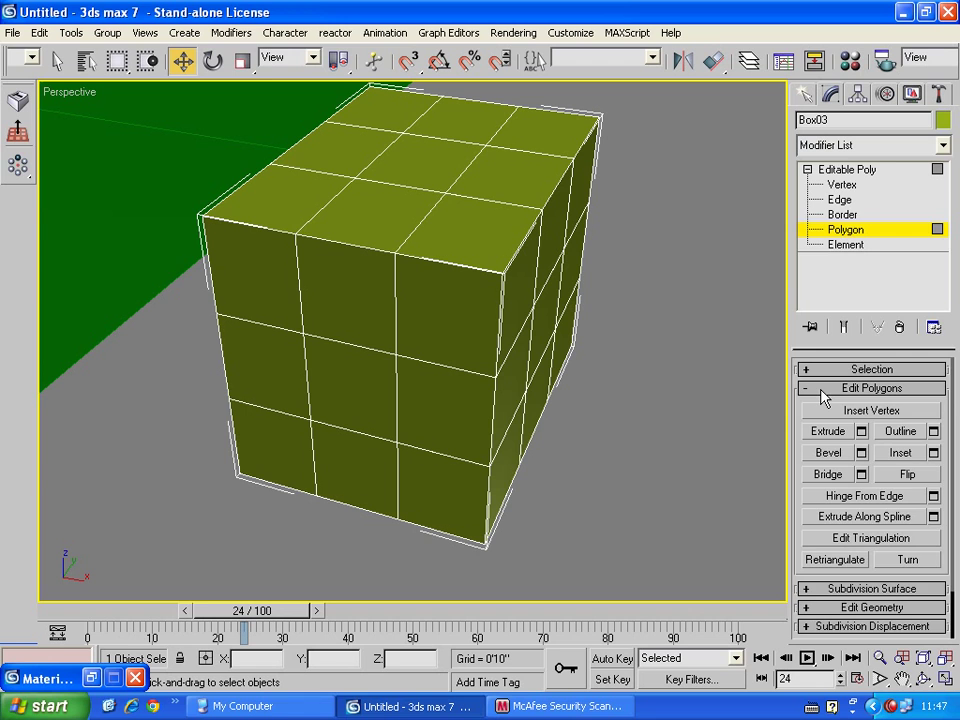
pyautogui.click(818, 394)
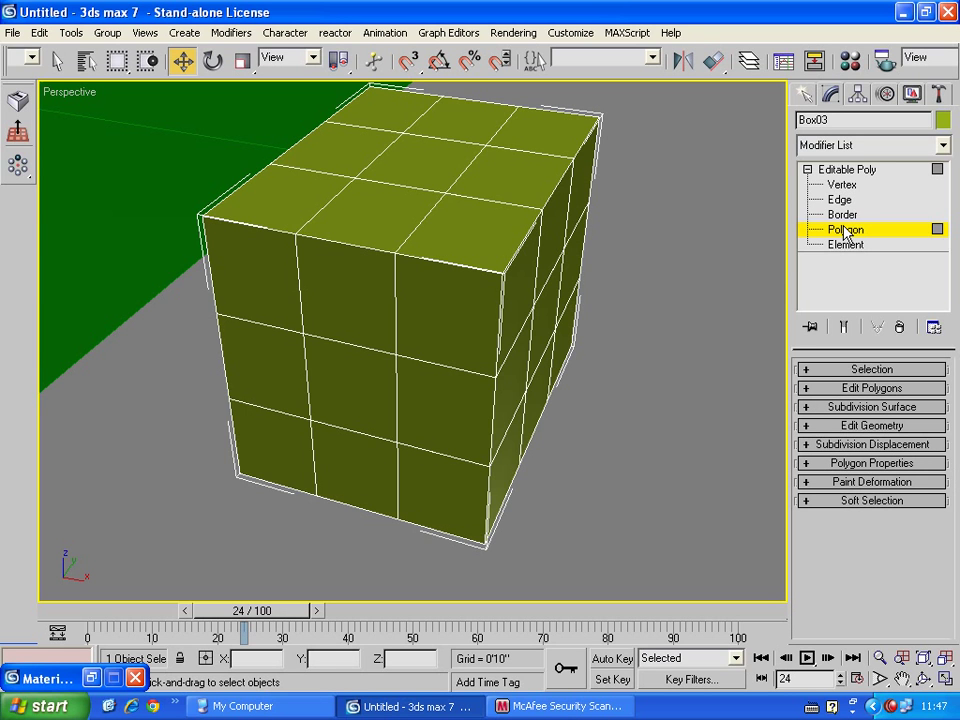
pyautogui.click(826, 395)
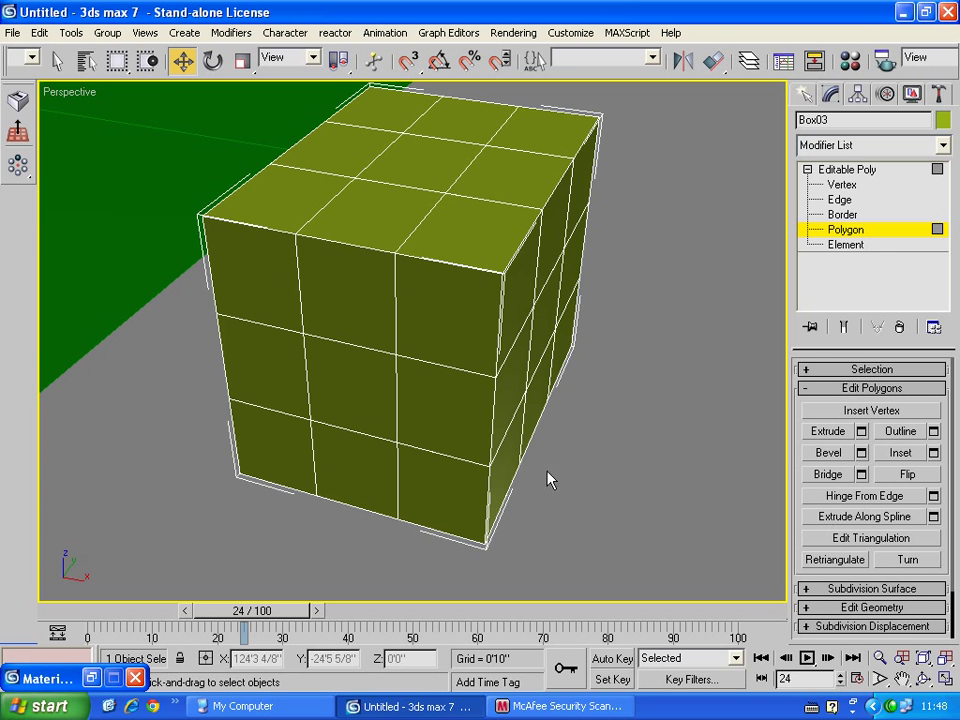
pyautogui.scroll(-5, 461, 493)
pyautogui.scroll(2, 529, 480)
pyautogui.scroll(3, 531, 483)
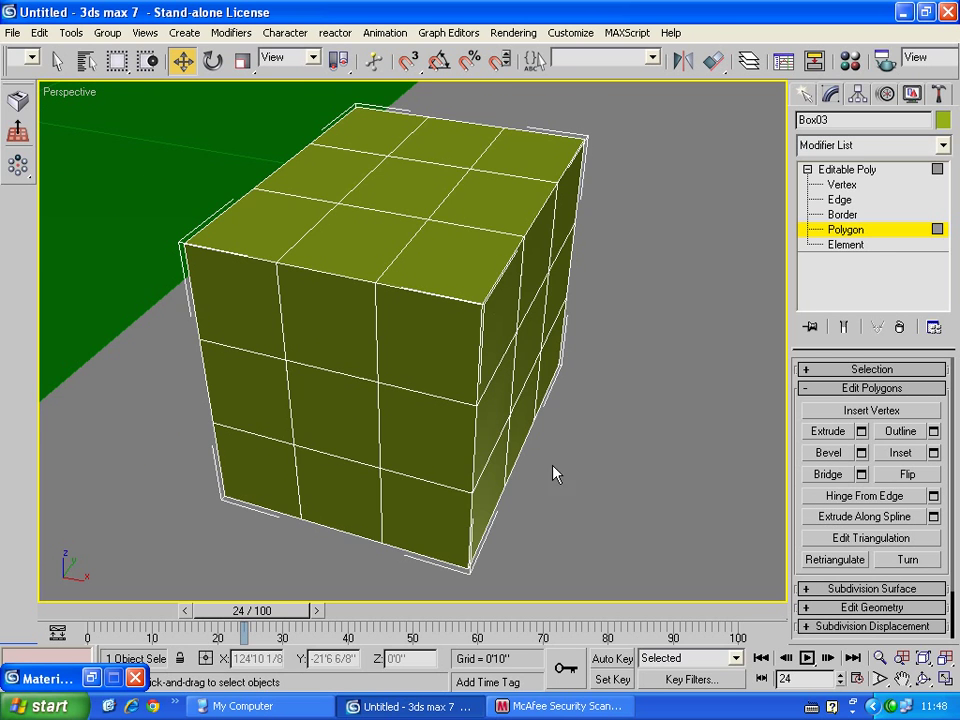
pyautogui.moveTo(553, 471); pyautogui.dragTo(585, 456, button='middle')
# Orbit the view around the cube with Arc Rotate.
pyautogui.click(925, 683)
pyautogui.moveTo(463, 382)
pyautogui.mouseDown()
pyautogui.moveTo(439, 444)
pyautogui.moveTo(525, 424)
pyautogui.moveTo(440, 428)
pyautogui.moveTo(456, 409)
pyautogui.moveTo(480, 405)
pyautogui.moveTo(433, 381)
pyautogui.moveTo(380, 373)
pyautogui.moveTo(418, 364)
pyautogui.mouseUp()
pyautogui.scroll(5, 418, 364)
pyautogui.scroll(-8, 420, 364)
# Draw a new box, Box04, on the ground beside the cube.
pyautogui.moveTo(454, 407)
pyautogui.mouseDown()
pyautogui.moveTo(446, 418)
pyautogui.moveTo(520, 380)
pyautogui.mouseUp()
pyautogui.rightClick(520, 380)
pyautogui.click(803, 95)
pyautogui.click(836, 214)
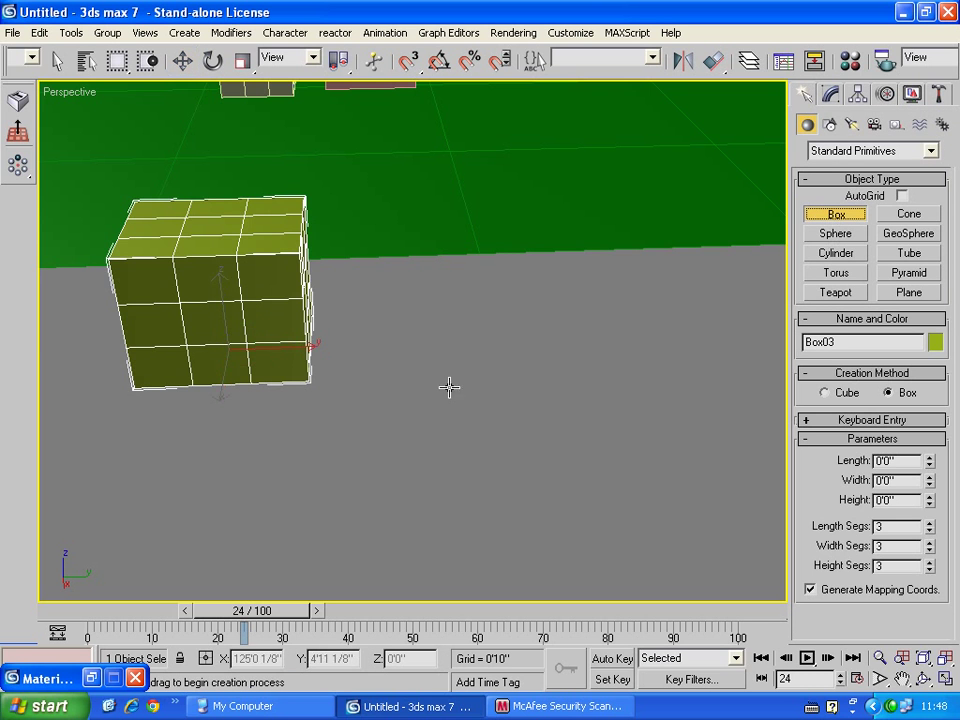
pyautogui.moveTo(432, 342); pyautogui.dragTo(702, 392)
pyautogui.click(660, 240)
pyautogui.rightClick(660, 240)
pyautogui.moveTo(660, 240)
pyautogui.keyDown('alt'); pyautogui.mouseDown(button='middle')
pyautogui.moveTo(555, 396)
pyautogui.moveTo(585, 377)
pyautogui.mouseUp(button='middle'); pyautogui.keyUp('alt')
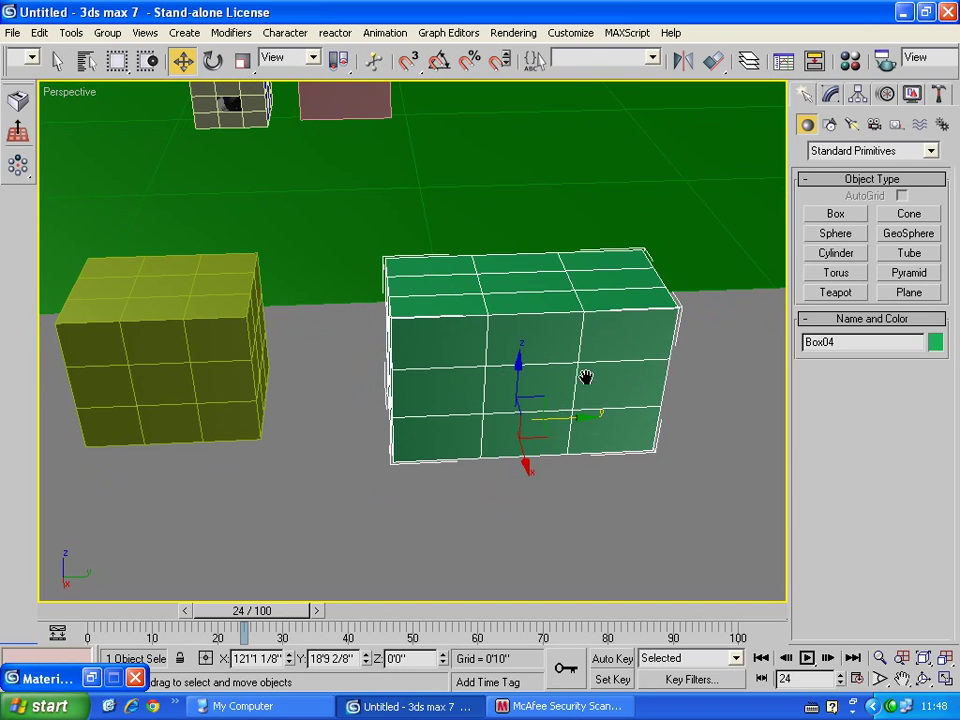
# Set Box04's Length to 11' and its Width to 2'0".
pyautogui.click(830, 95)
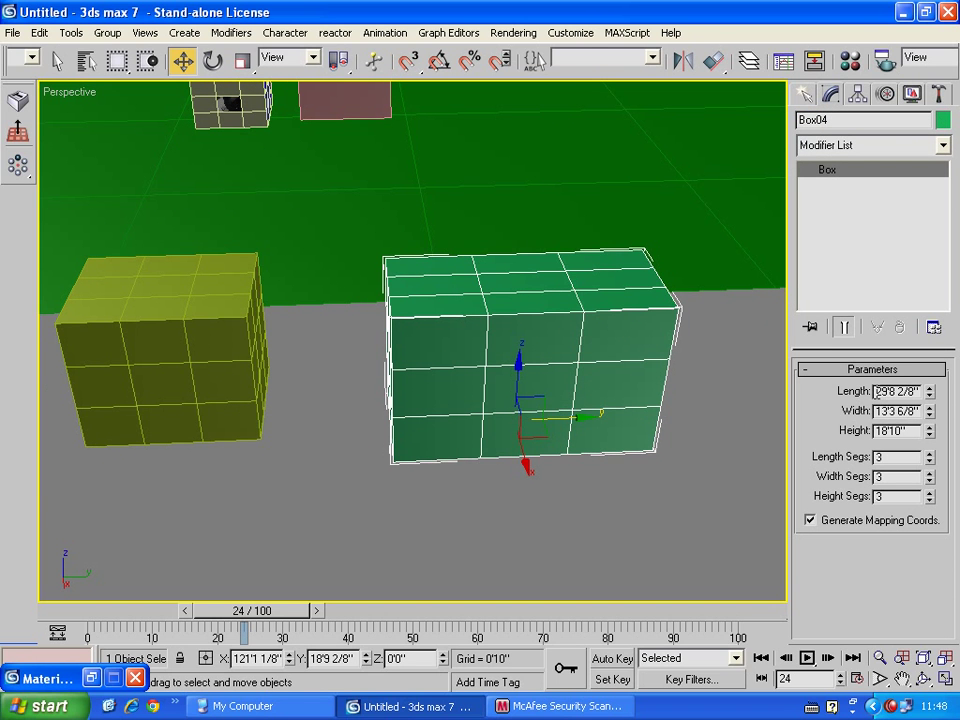
pyautogui.moveTo(877, 390); pyautogui.dragTo(957, 390)
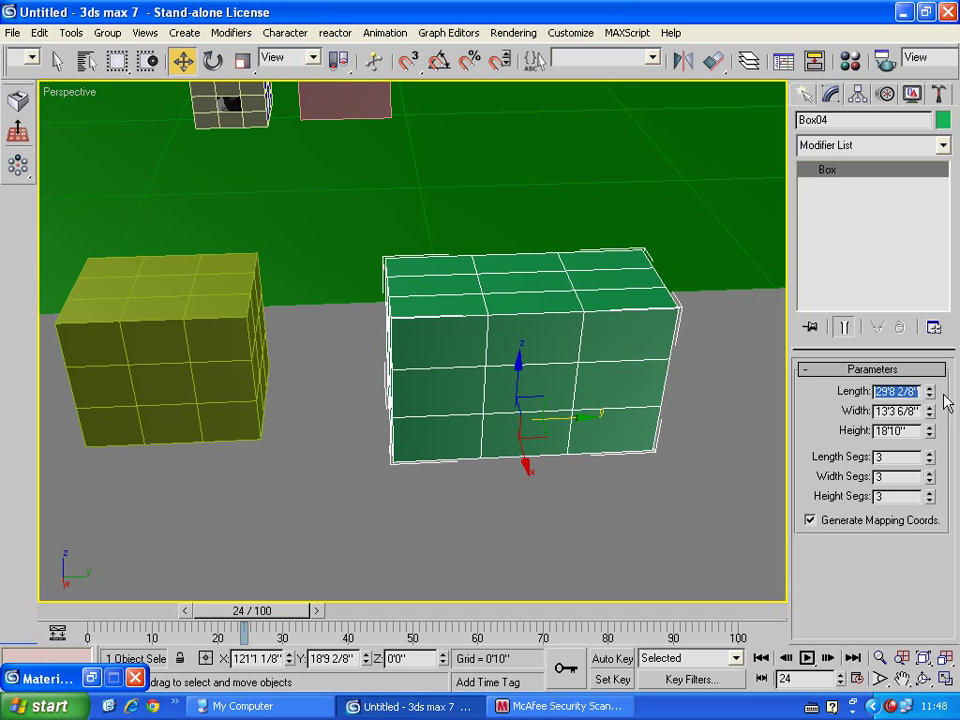
pyautogui.write('11')
pyautogui.press('Return')
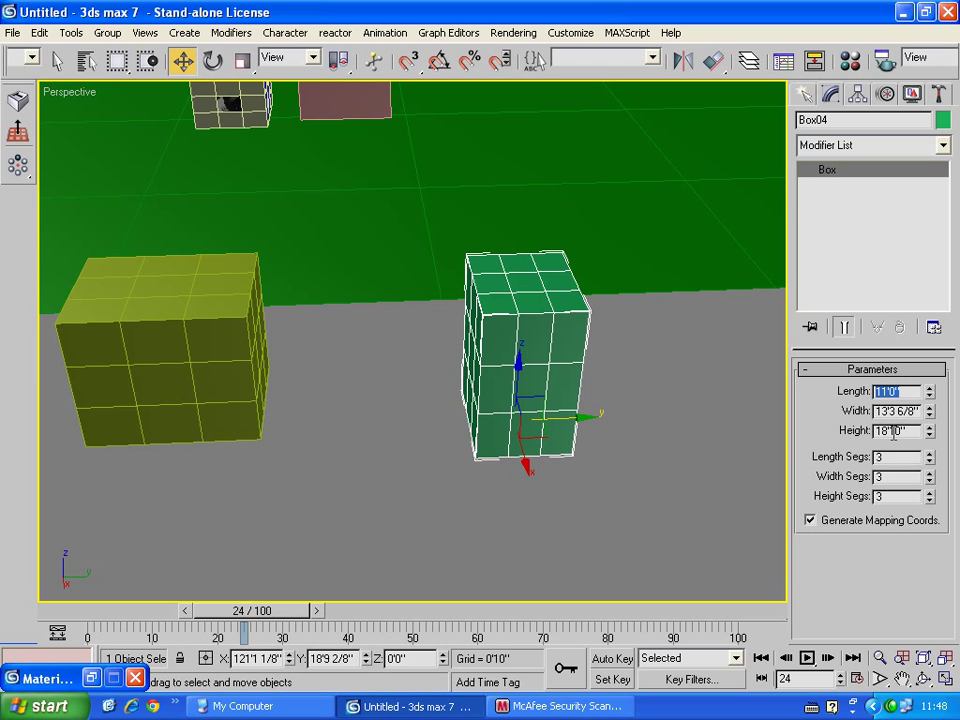
pyautogui.press('Tab')
pyautogui.moveTo(930, 412); pyautogui.dragTo(932, 478)
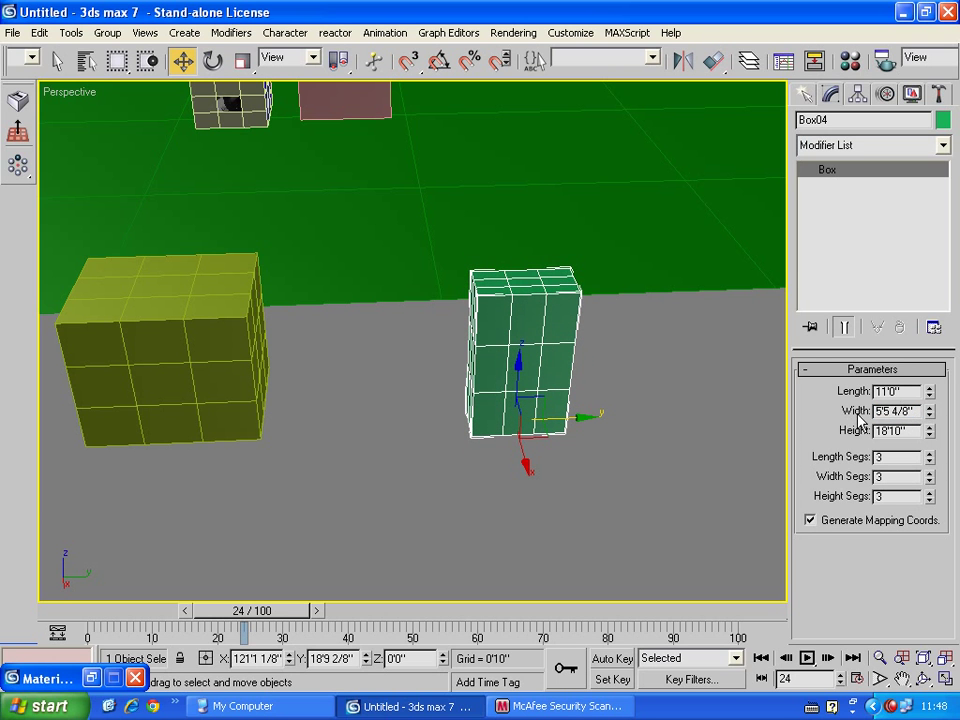
pyautogui.moveTo(917, 412); pyautogui.dragTo(843, 420)
pyautogui.write('2')
pyautogui.press('Return')
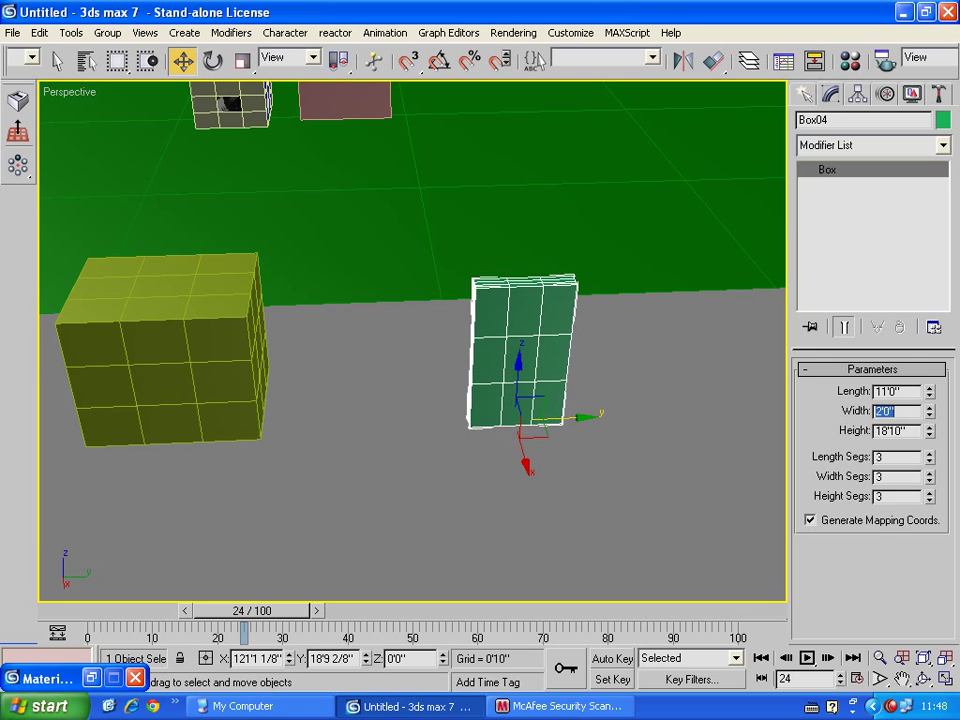
# Set Box04's Height to 11.1, giving 11'1 2/8".
pyautogui.scroll(5, 626, 396)
pyautogui.scroll(-4, 611, 416)
pyautogui.scroll(1, 611, 416)
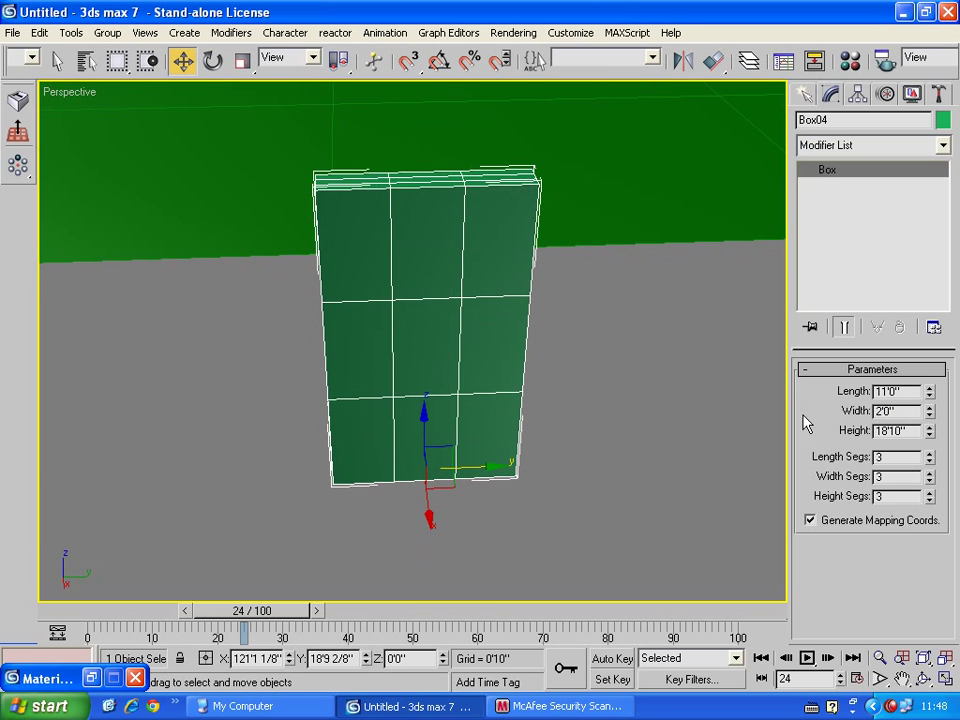
pyautogui.moveTo(917, 432); pyautogui.dragTo(838, 437)
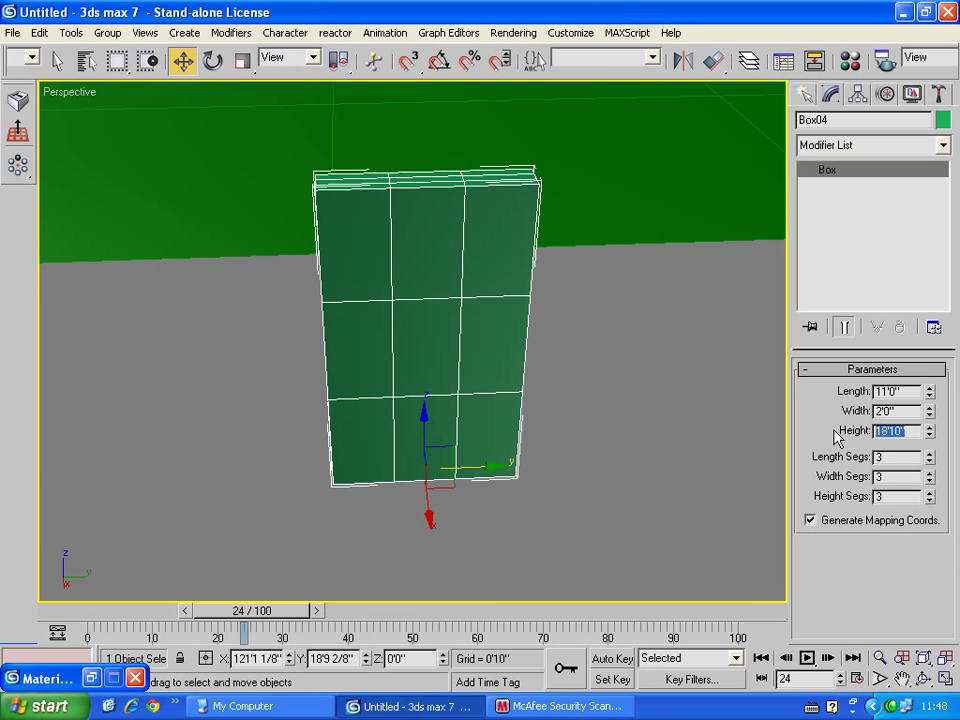
pyautogui.write('11.1')
pyautogui.press('Return')
pyautogui.moveTo(489, 443)
pyautogui.mouseDown(button='middle')
pyautogui.moveTo(510, 377)
pyautogui.moveTo(480, 403)
pyautogui.mouseUp(button='middle')
pyautogui.scroll(4, 510, 377)
pyautogui.scroll(-4, 510, 377)
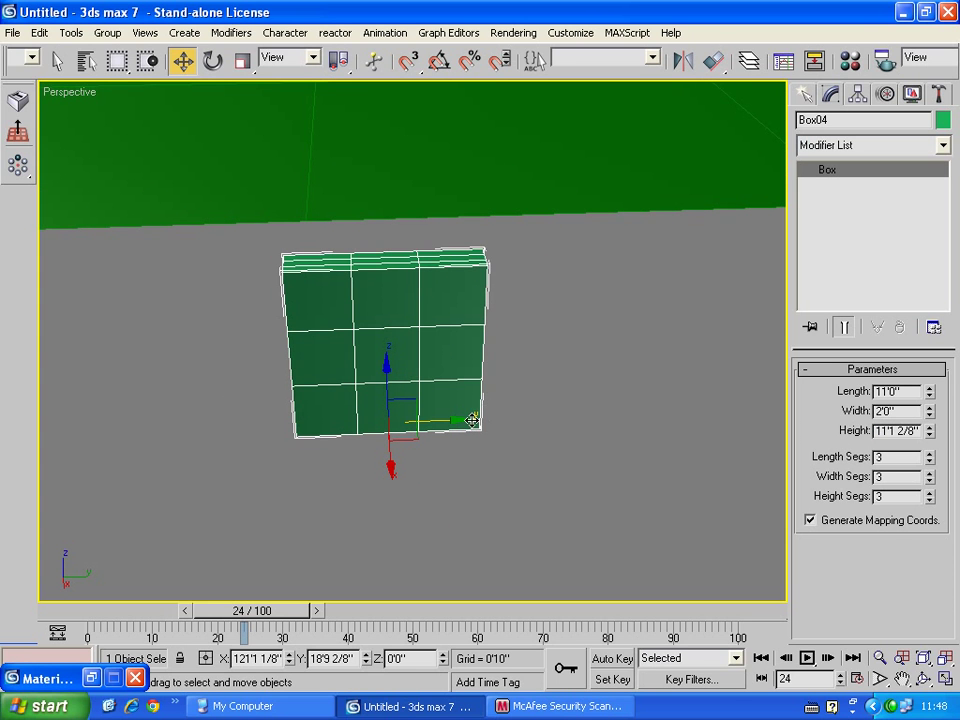
# Lengthen the box to about 11'5 2/8" with the Length spinner.
pyautogui.moveTo(929, 391); pyautogui.dragTo(910, 393)
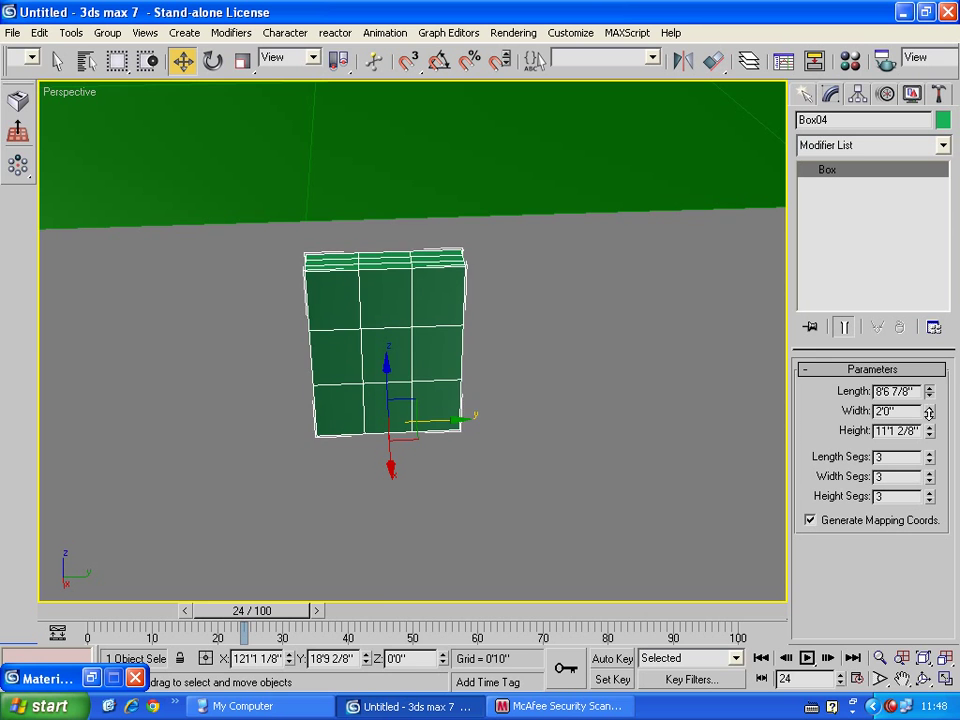
pyautogui.scroll(4, 414, 379)
pyautogui.scroll(-1, 459, 386)
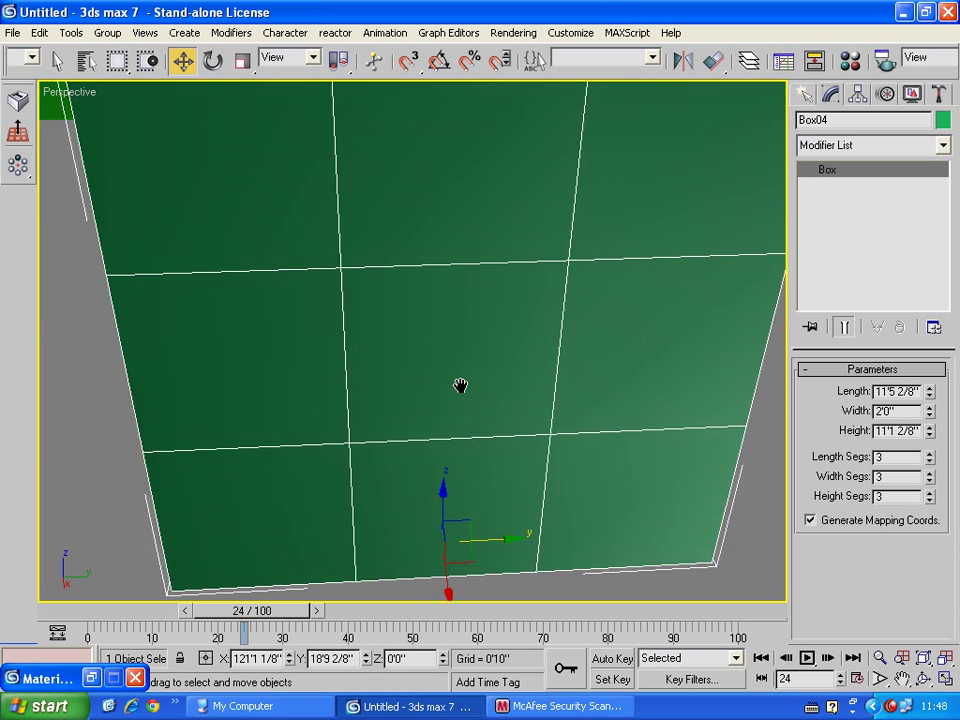
pyautogui.scroll(-3, 459, 386)
pyautogui.click(922, 679)
pyautogui.moveTo(424, 349); pyautogui.dragTo(424, 317)
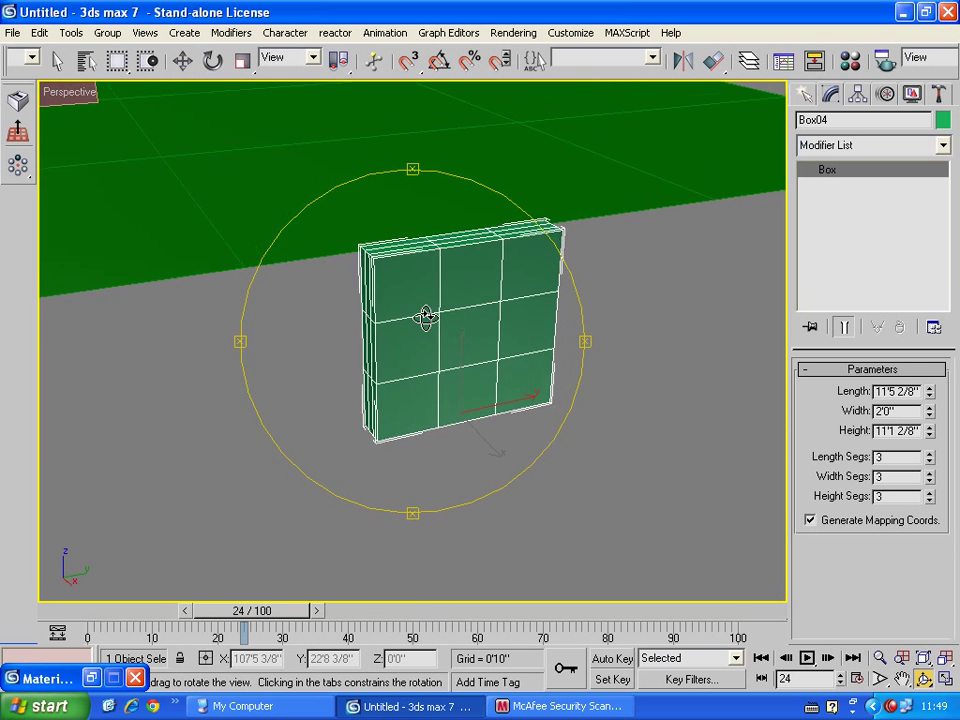
pyautogui.scroll(4, 424, 317)
pyautogui.scroll(-4, 450, 319)
pyautogui.press('w')
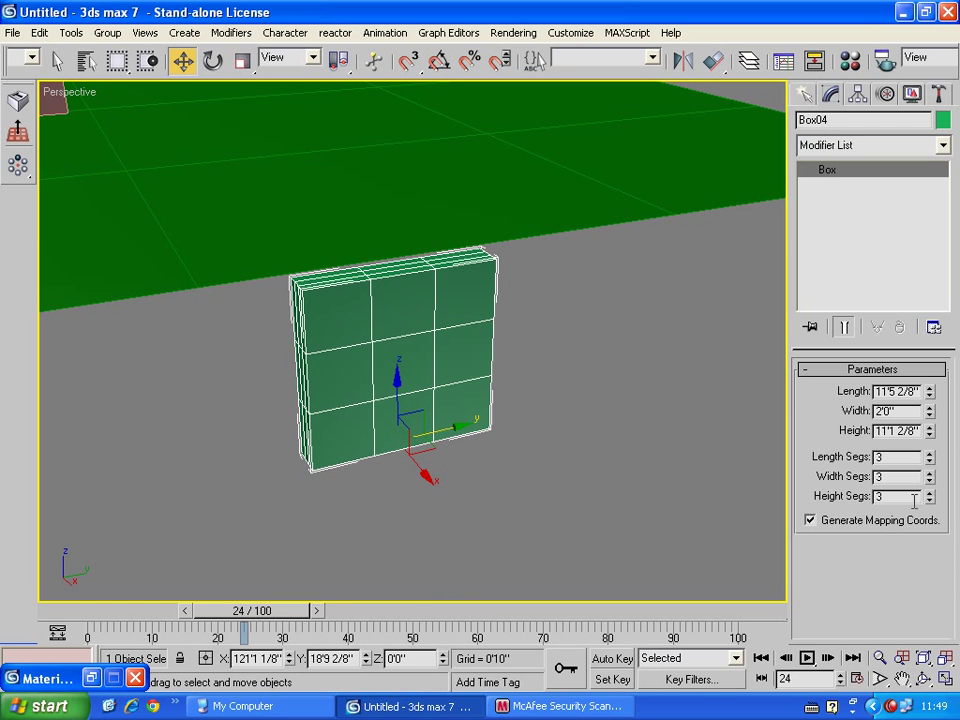
# Set Width Segs to 1, keeping Length and Height segments at 3.
pyautogui.click(930, 461)
pyautogui.click(930, 453)
pyautogui.click(930, 499)
pyautogui.click(930, 492)
pyautogui.click(930, 480)
pyautogui.click(930, 480)
pyautogui.scroll(5, 587, 456)
pyautogui.scroll(-5, 583, 448)
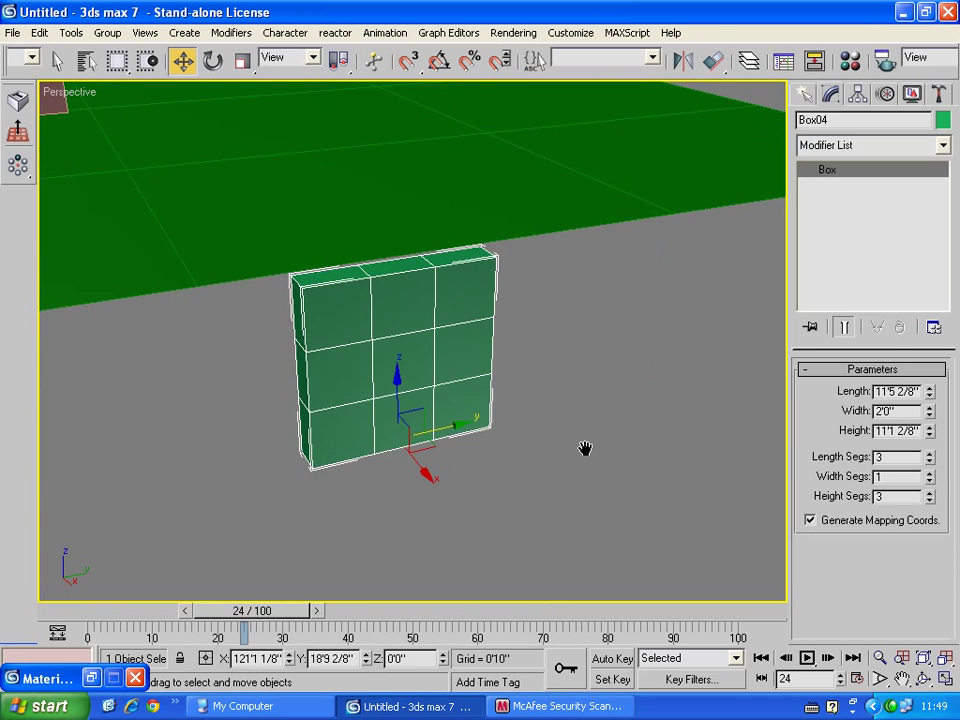
pyautogui.rightClick(447, 436)
# Convert the green wall to an Editable Poly and select a horizontal edge loop.
pyautogui.moveTo(480, 540)
pyautogui.click(589, 557)
pyautogui.scroll(5, 437, 411)
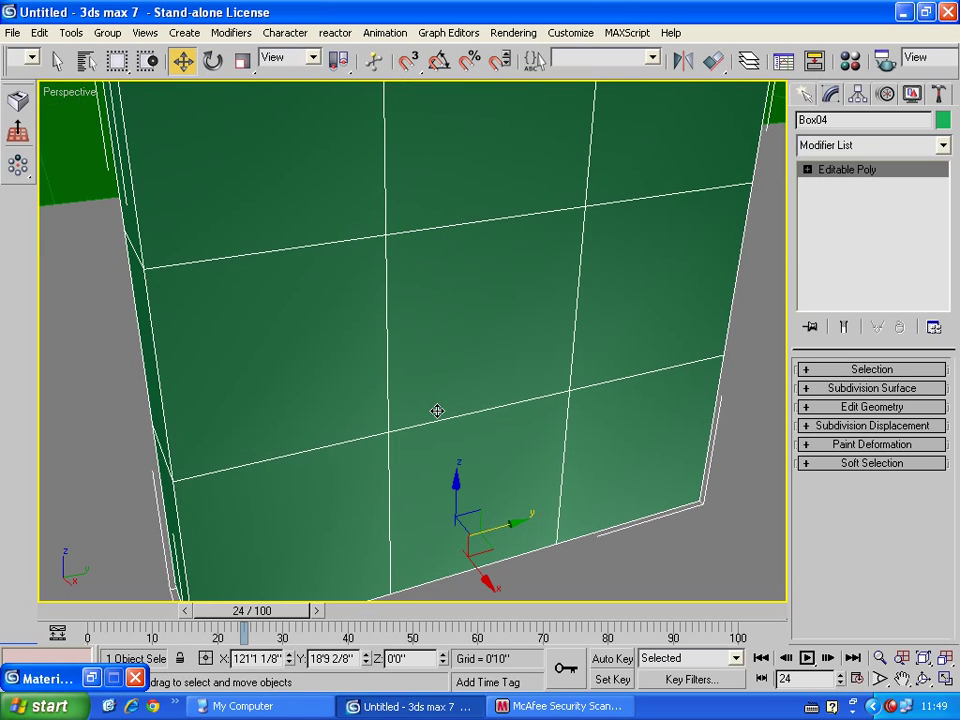
pyautogui.scroll(-5, 431, 416)
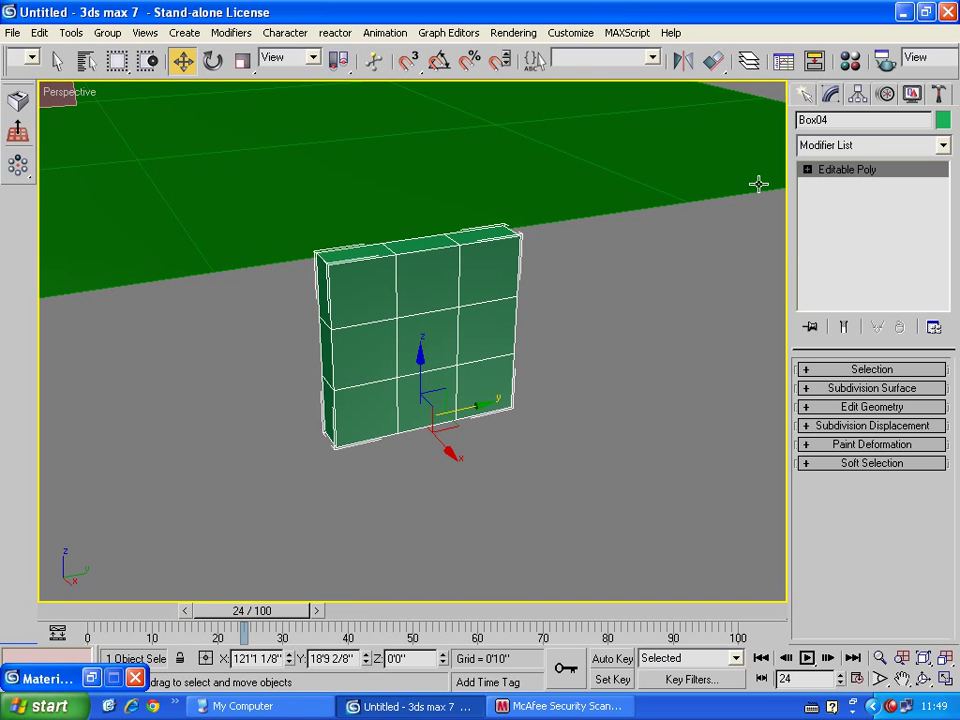
pyautogui.click(806, 170)
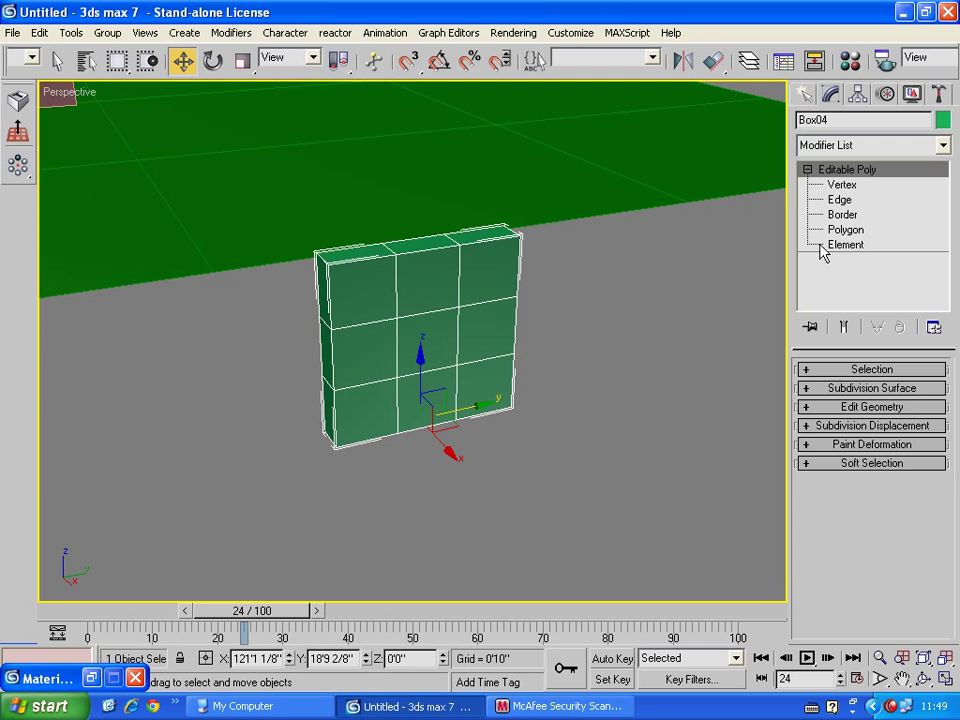
pyautogui.click(845, 204)
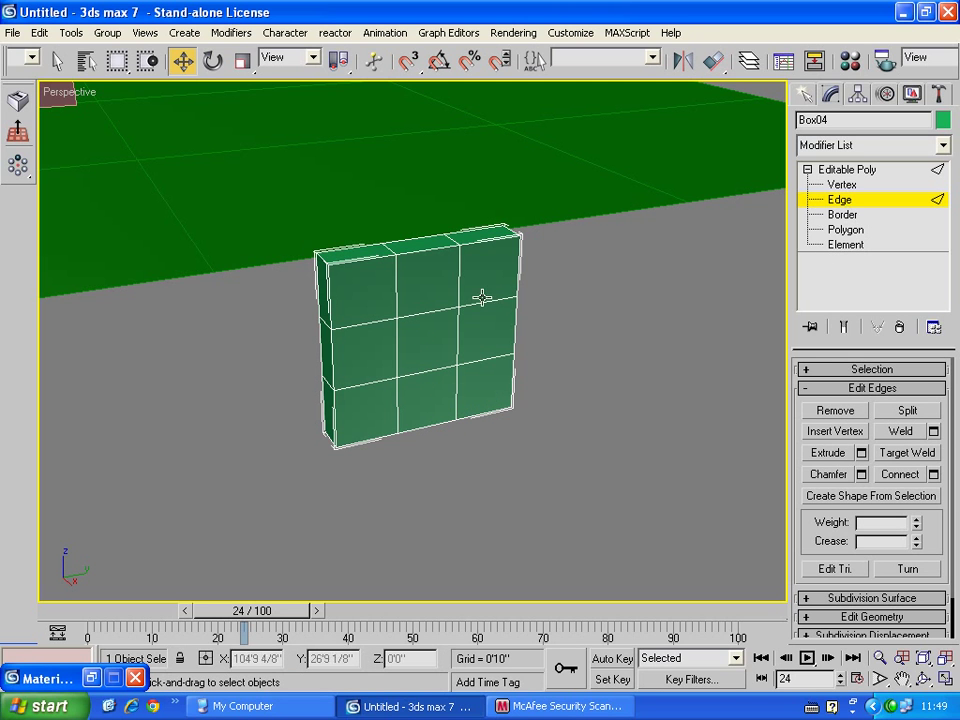
pyautogui.click(352, 386)
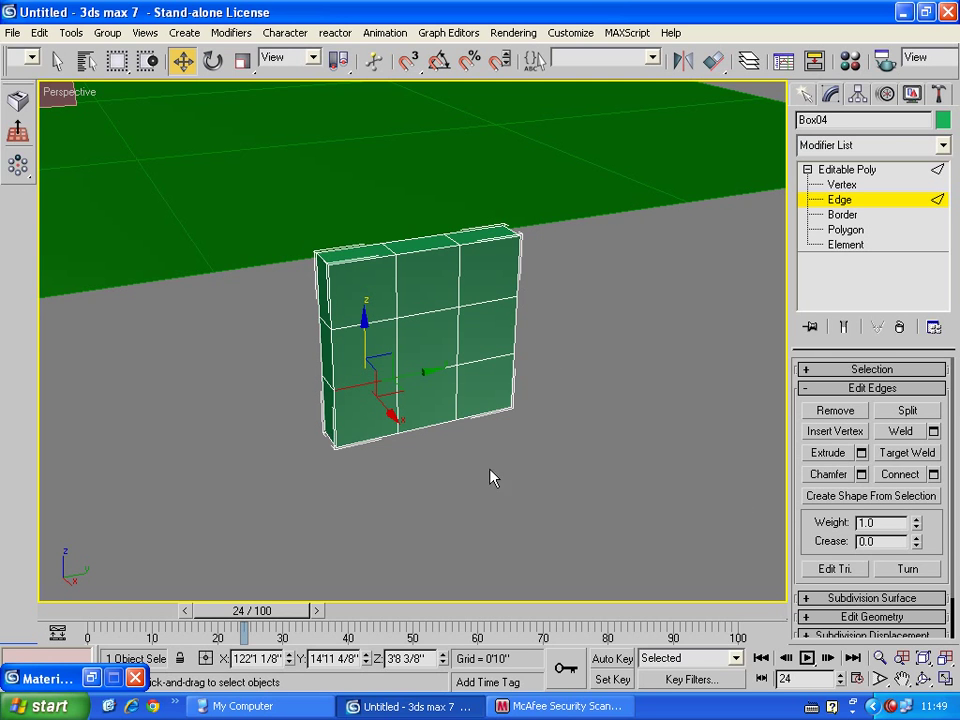
pyautogui.click(808, 390)
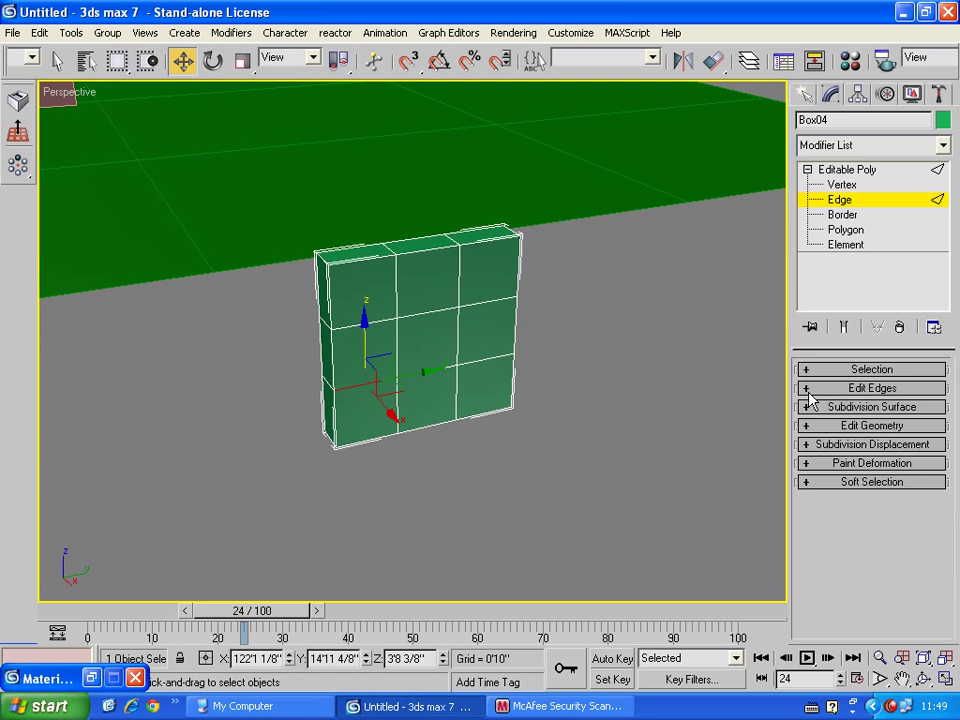
pyautogui.click(826, 373)
pyautogui.click(907, 494)
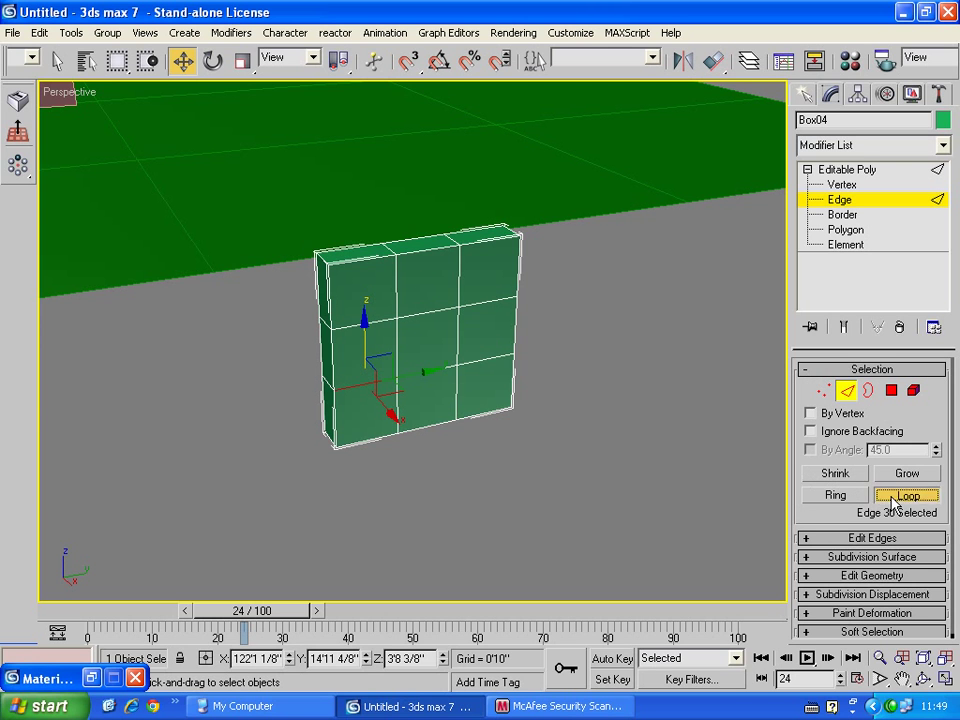
# Move the selected edge loop lower down the wall.
pyautogui.click(922, 680)
pyautogui.moveTo(514, 369)
pyautogui.mouseDown()
pyautogui.moveTo(349, 354)
pyautogui.moveTo(456, 403)
pyautogui.moveTo(350, 410)
pyautogui.moveTo(568, 347)
pyautogui.mouseUp()
pyautogui.moveTo(328, 362)
pyautogui.mouseDown()
pyautogui.moveTo(525, 369)
pyautogui.moveTo(383, 376)
pyautogui.moveTo(394, 399)
pyautogui.mouseUp()
pyautogui.scroll(5, 381, 403)
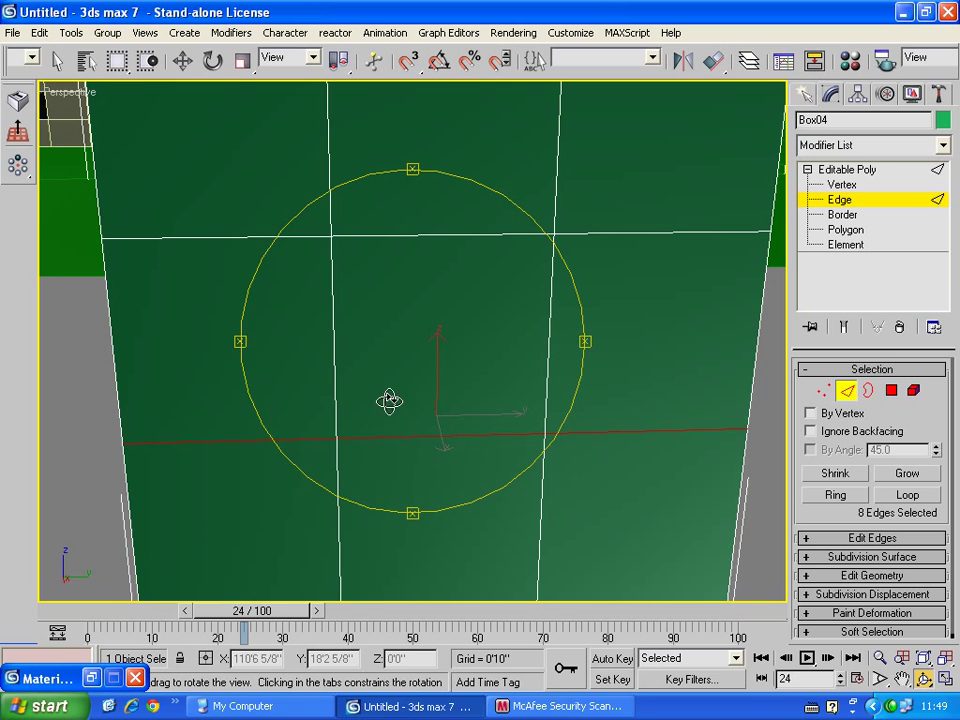
pyautogui.scroll(-2, 429, 399)
pyautogui.scroll(-5, 450, 401)
pyautogui.rightClick(454, 403)
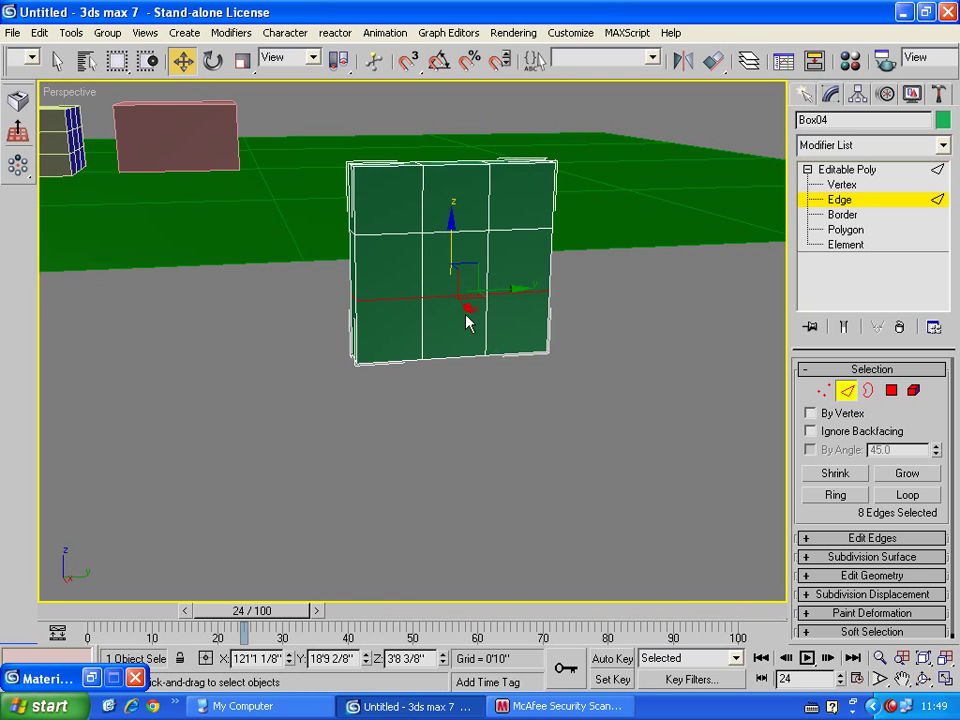
pyautogui.moveTo(450, 226); pyautogui.dragTo(450, 257)
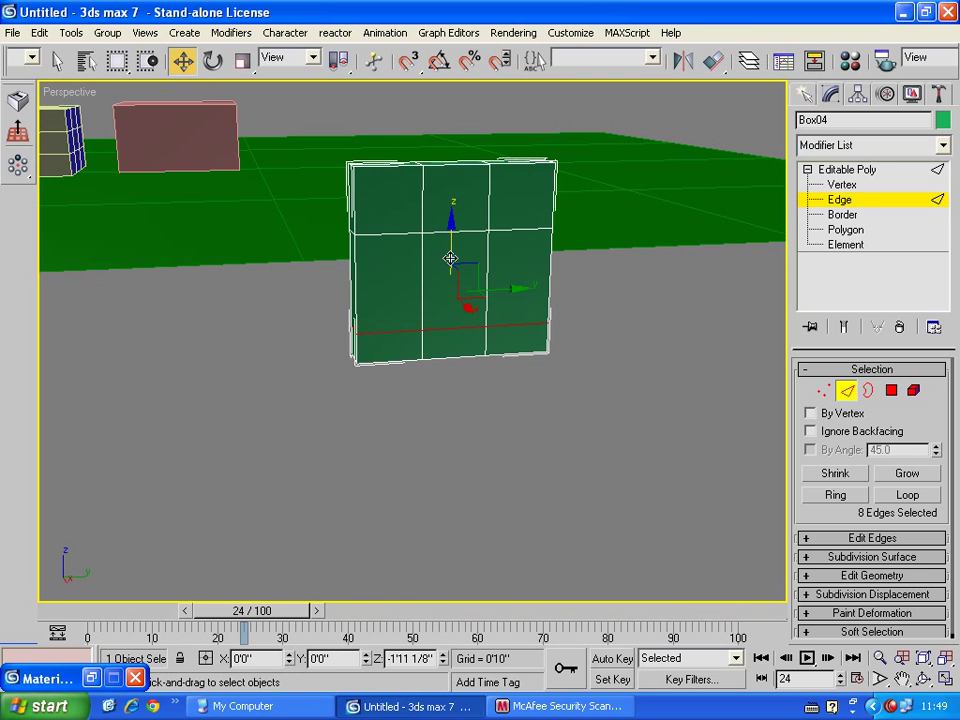
pyautogui.moveTo(450, 257); pyautogui.dragTo(373, 394, button='middle')
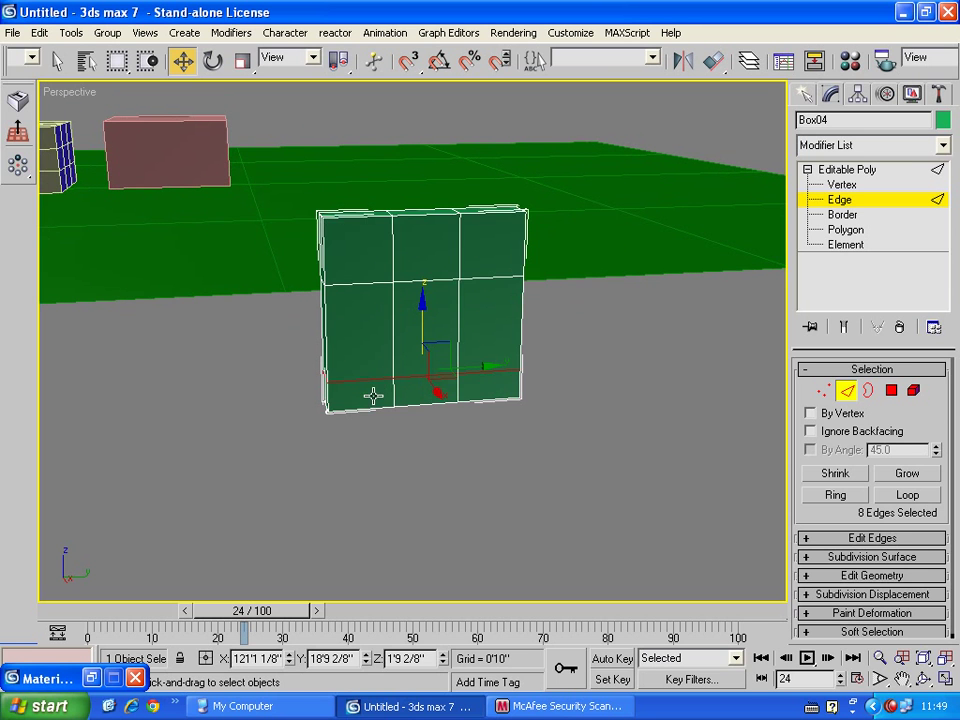
pyautogui.scroll(4, 360, 420)
pyautogui.scroll(-4, 416, 259)
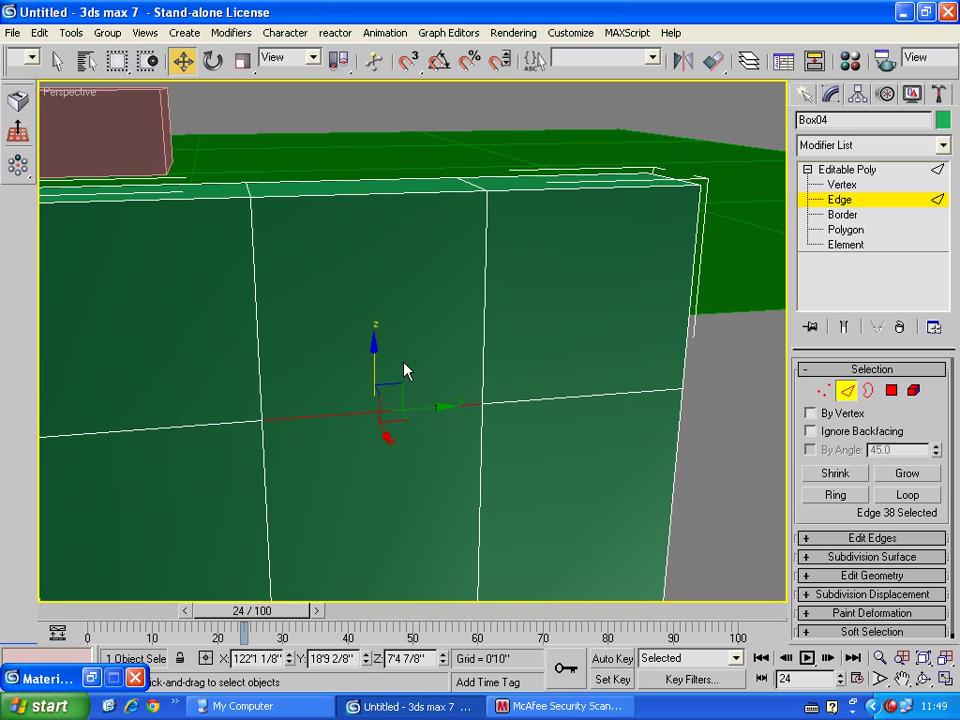
# Select a higher horizontal edge loop and raise it to Z 8'1 7/8".
pyautogui.click(400, 367)
pyautogui.scroll(5, 403, 369)
pyautogui.click(907, 494)
pyautogui.moveTo(368, 343); pyautogui.dragTo(366, 322)
pyautogui.scroll(-5, 370, 340)
pyautogui.scroll(-2, 381, 376)
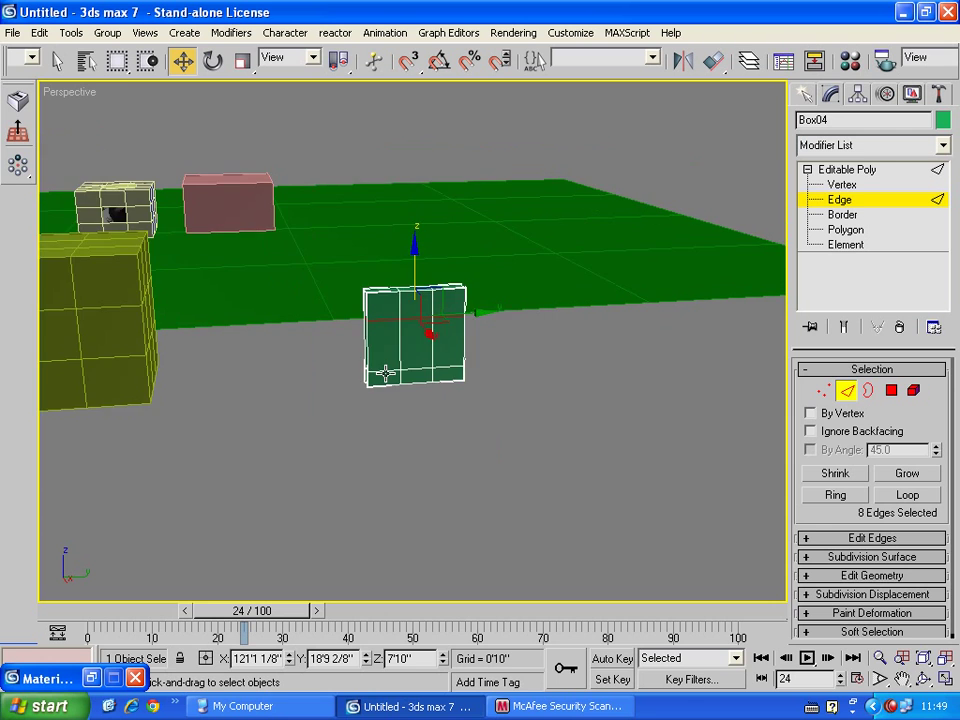
pyautogui.scroll(2, 395, 378)
pyautogui.moveTo(427, 273); pyautogui.dragTo(425, 264)
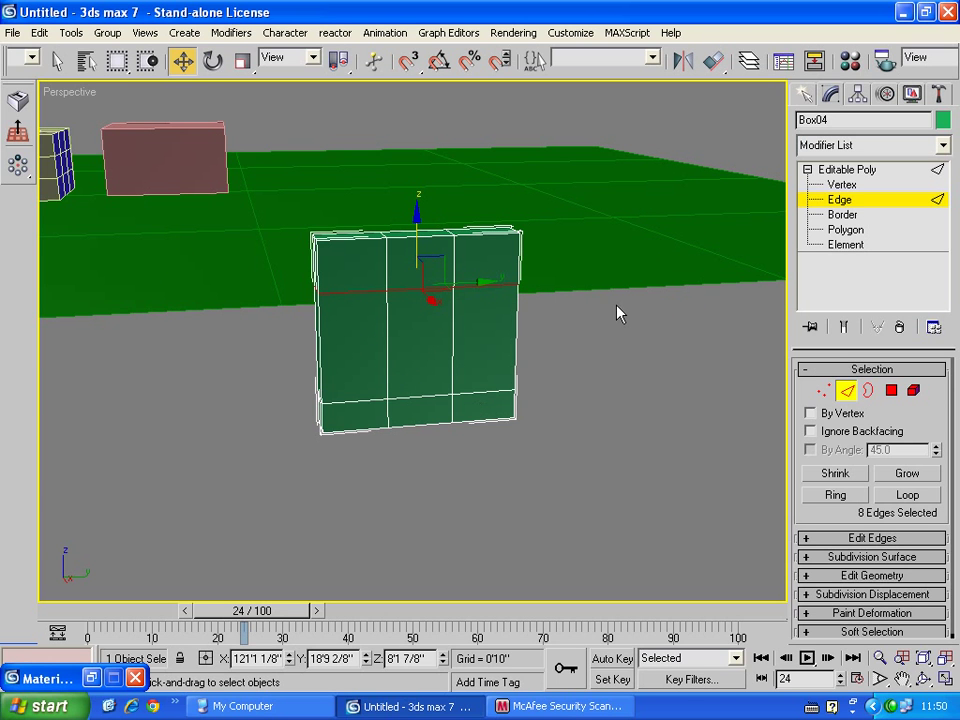
# At Polygon level, Ctrl-select all nine front polygons of the green wall Box04.
pyautogui.click(830, 370)
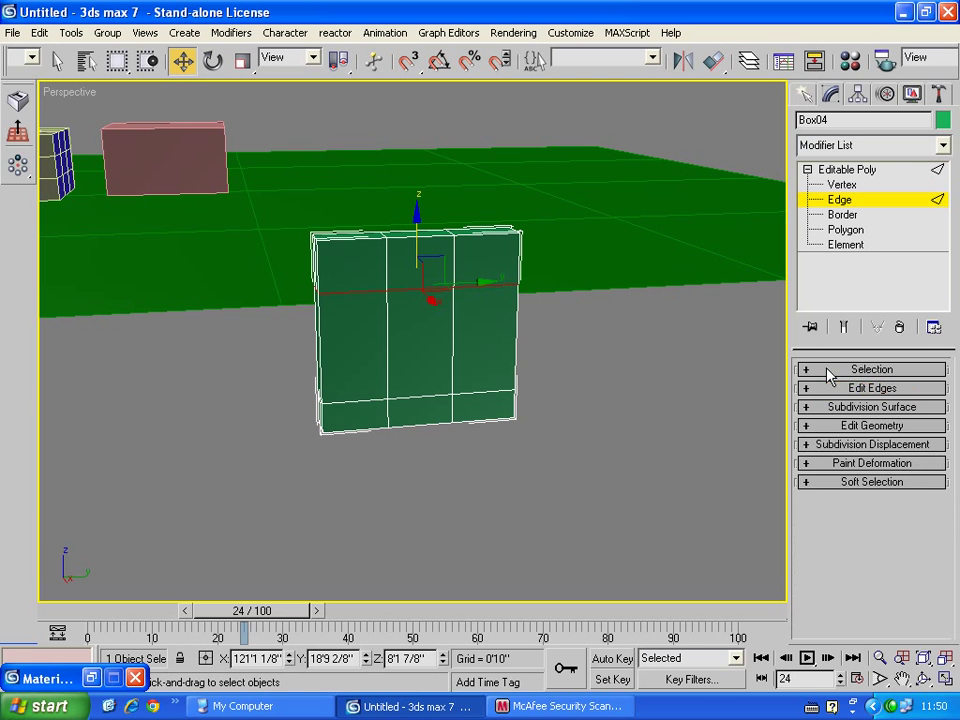
pyautogui.click(840, 229)
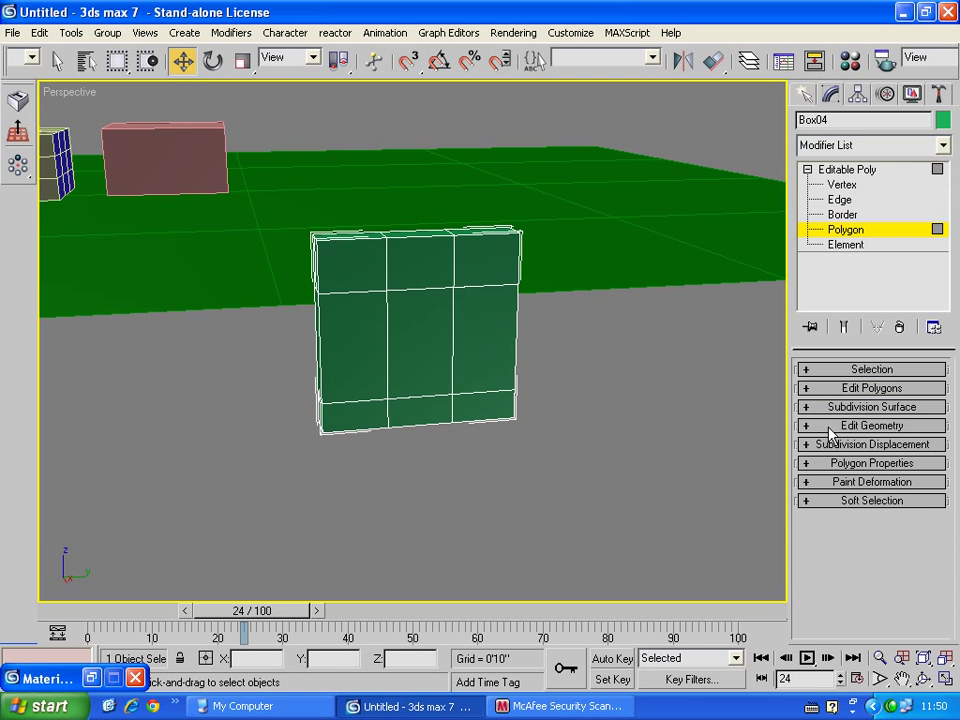
pyautogui.click(840, 389)
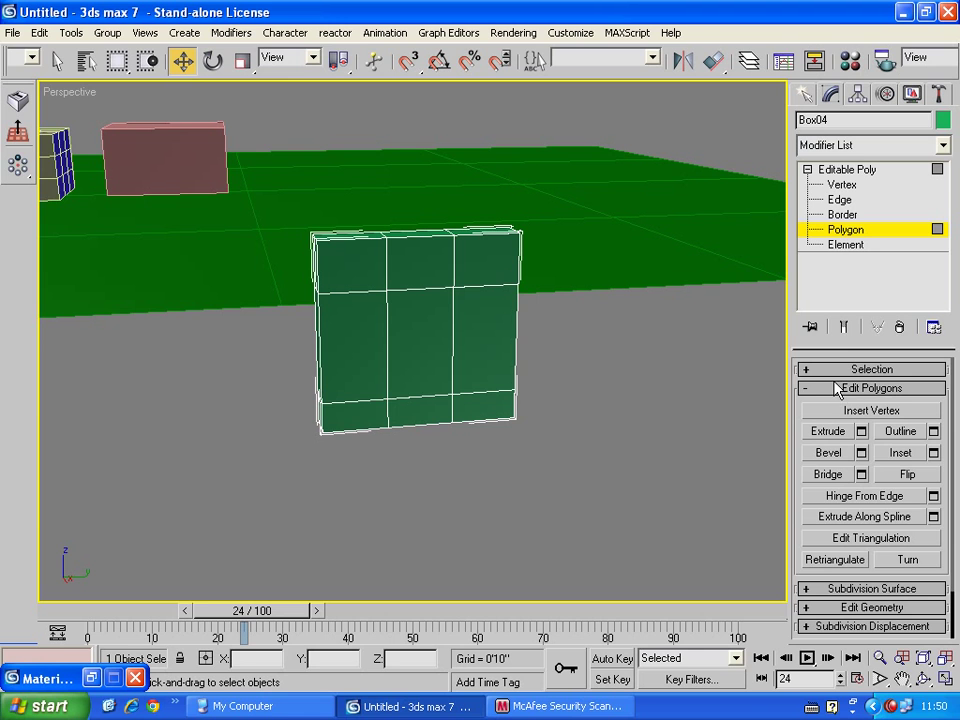
pyautogui.click(355, 374)
pyautogui.keyDown('ctrl'); pyautogui.click(411, 336); pyautogui.keyUp('ctrl')
pyautogui.keyDown('ctrl'); pyautogui.click(420, 253); pyautogui.keyUp('ctrl')
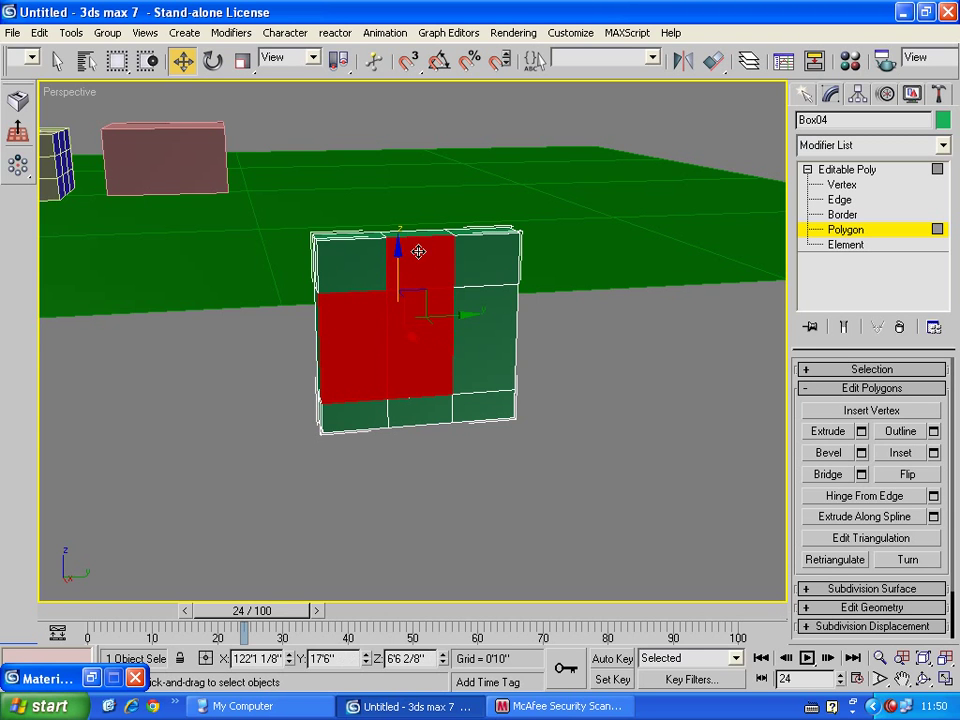
pyautogui.keyDown('ctrl'); pyautogui.click(347, 267); pyautogui.keyUp('ctrl')
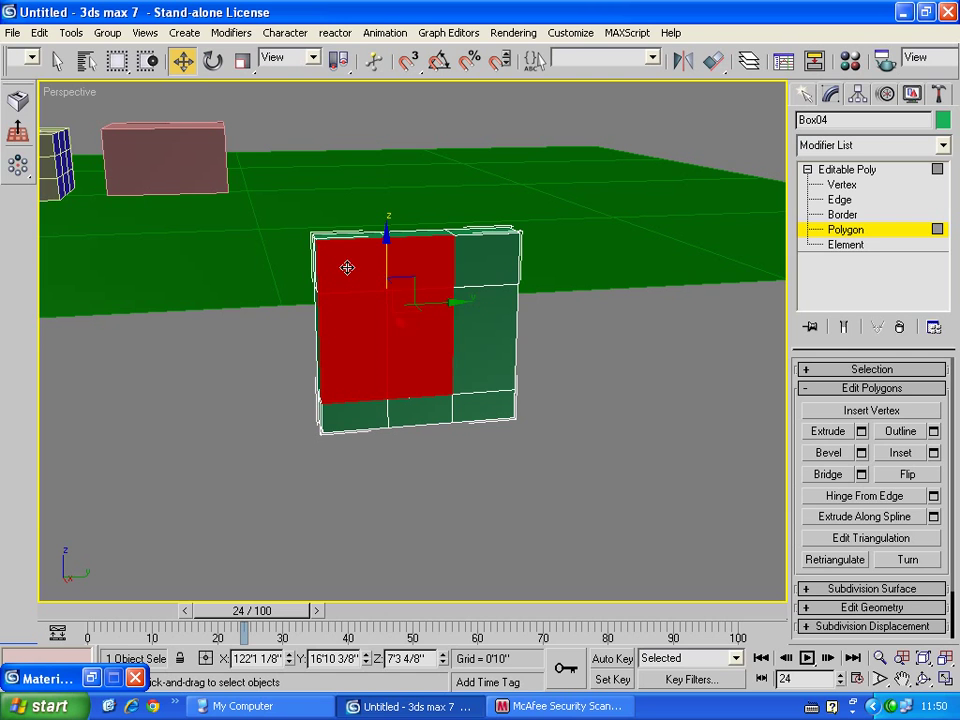
pyautogui.keyDown('ctrl'); pyautogui.click(499, 253); pyautogui.keyUp('ctrl')
pyautogui.keyDown('ctrl'); pyautogui.click(476, 364); pyautogui.keyUp('ctrl')
pyautogui.keyDown('ctrl'); pyautogui.click(484, 412); pyautogui.keyUp('ctrl')
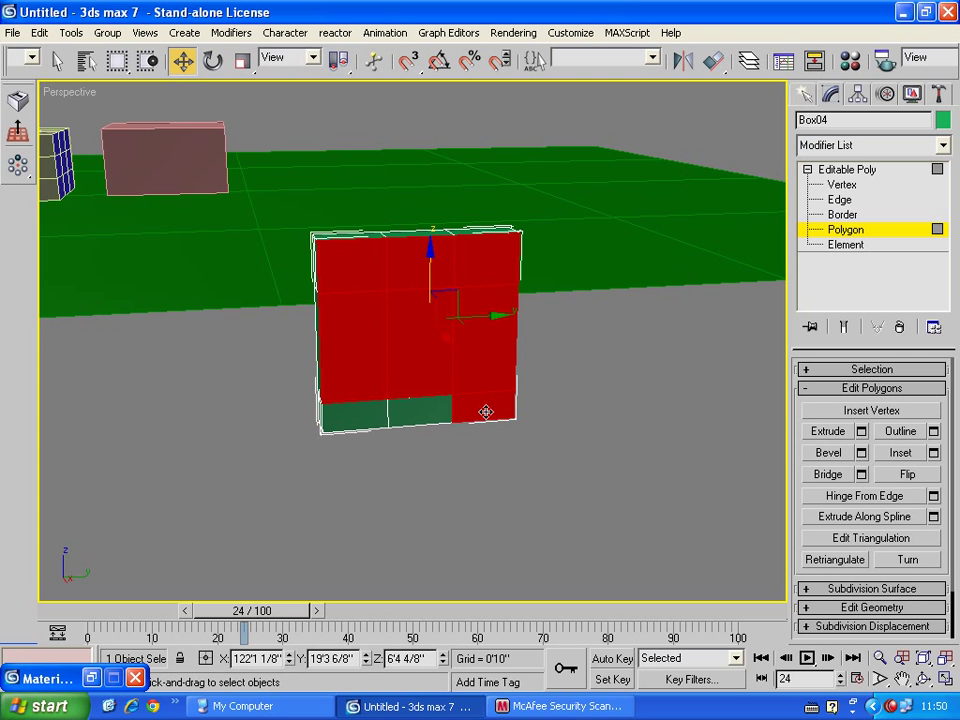
pyautogui.keyDown('ctrl'); pyautogui.click(390, 400); pyautogui.keyUp('ctrl')
pyautogui.keyDown('ctrl'); pyautogui.click(380, 412); pyautogui.keyUp('ctrl')
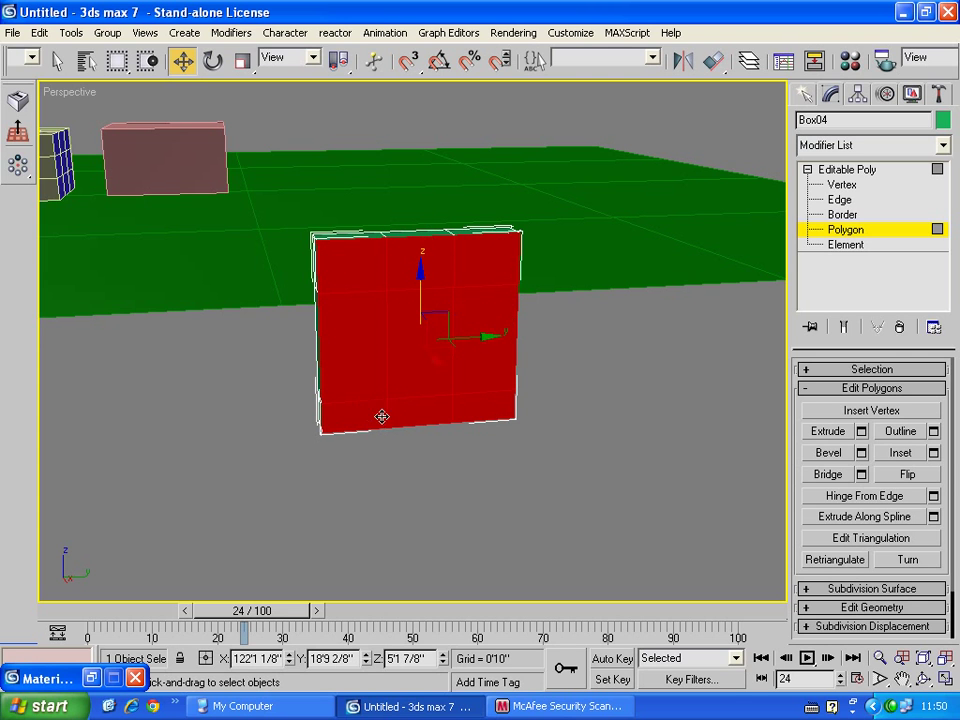
# Try an Inset on the selected wall polygons, then cancel it without applying.
pyautogui.click(934, 453)
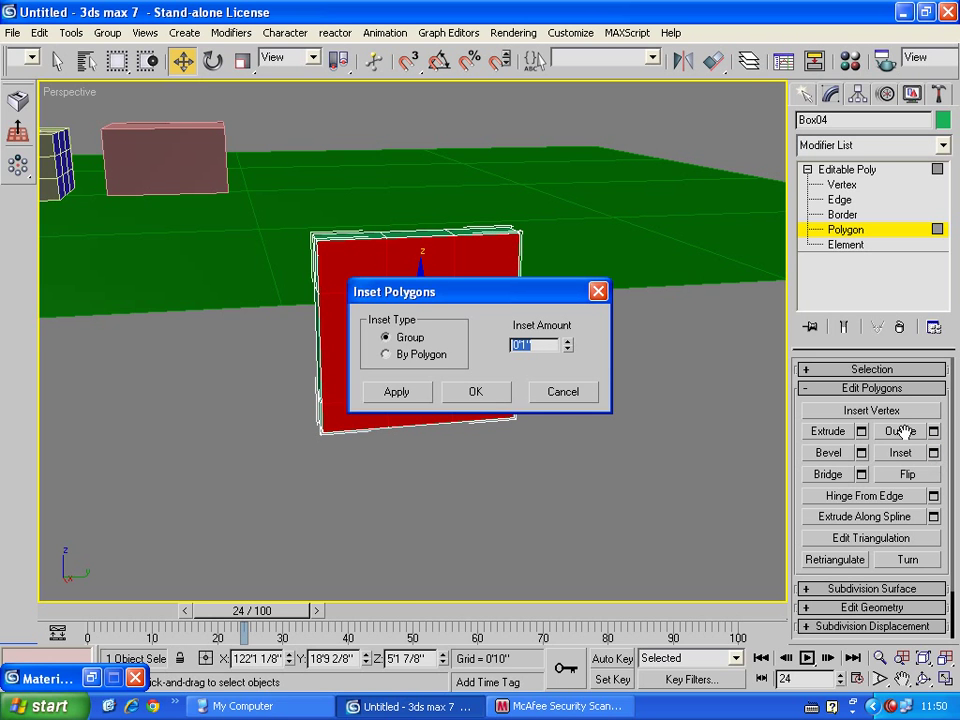
pyautogui.moveTo(478, 300); pyautogui.dragTo(600, 283)
pyautogui.keyDown('alt'); pyautogui.moveTo(483, 318); pyautogui.dragTo(366, 410, button='middle'); pyautogui.keyUp('alt')
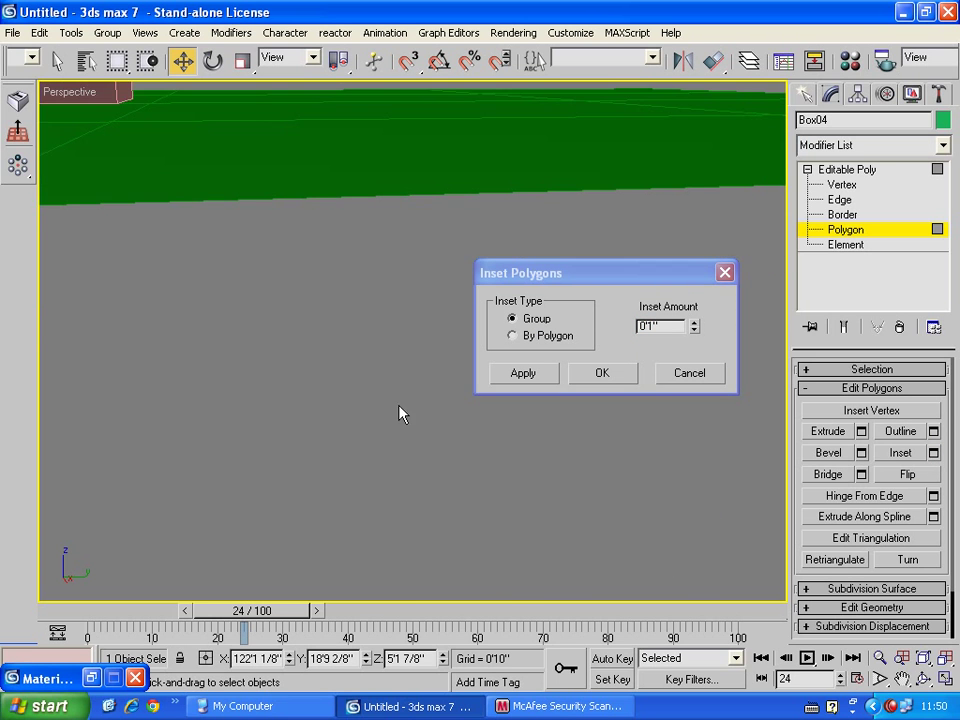
pyautogui.hotkey('shift', 'z')
pyautogui.moveTo(527, 275); pyautogui.dragTo(524, 289)
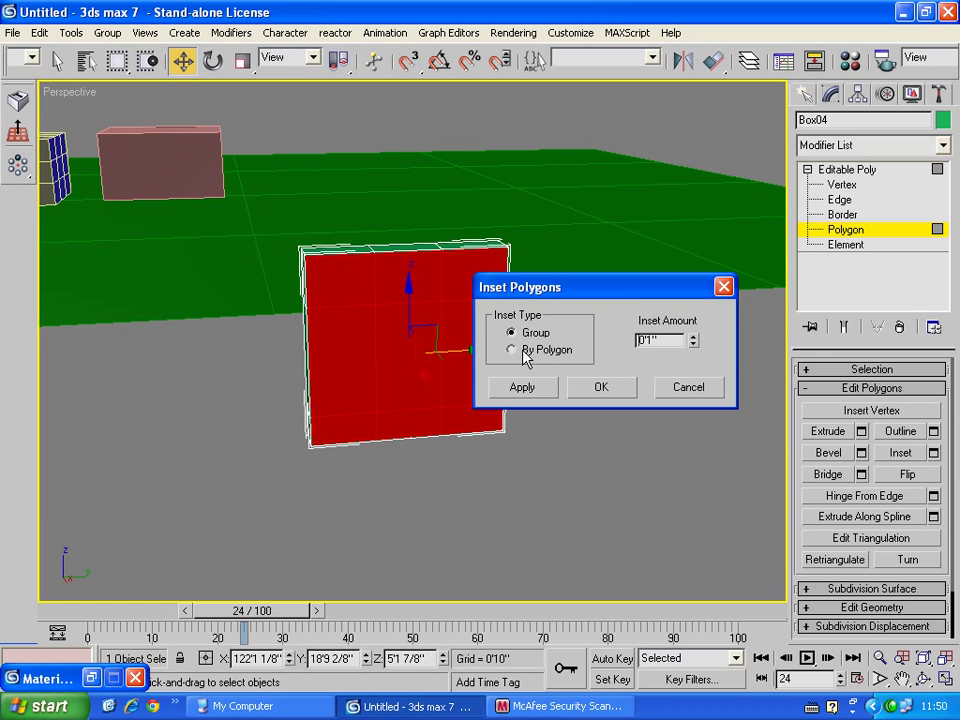
pyautogui.click(688, 387)
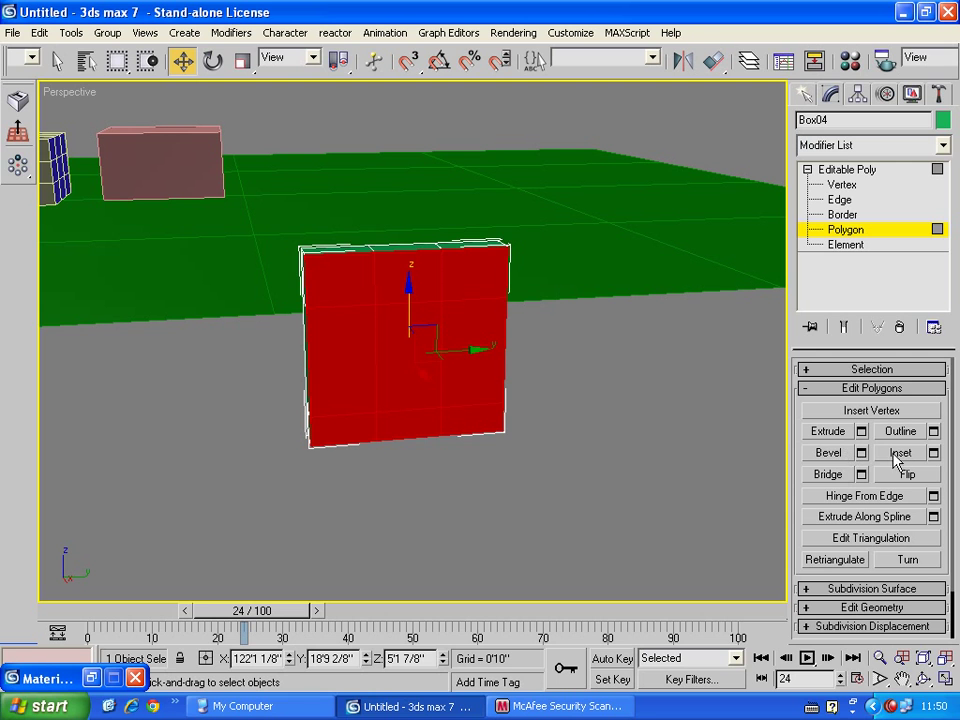
pyautogui.moveTo(560, 440); pyautogui.dragTo(472, 441, button='middle')
# Draw a new 4×4 plane, Plane02, on the ground and orbit to face it.
pyautogui.click(801, 94)
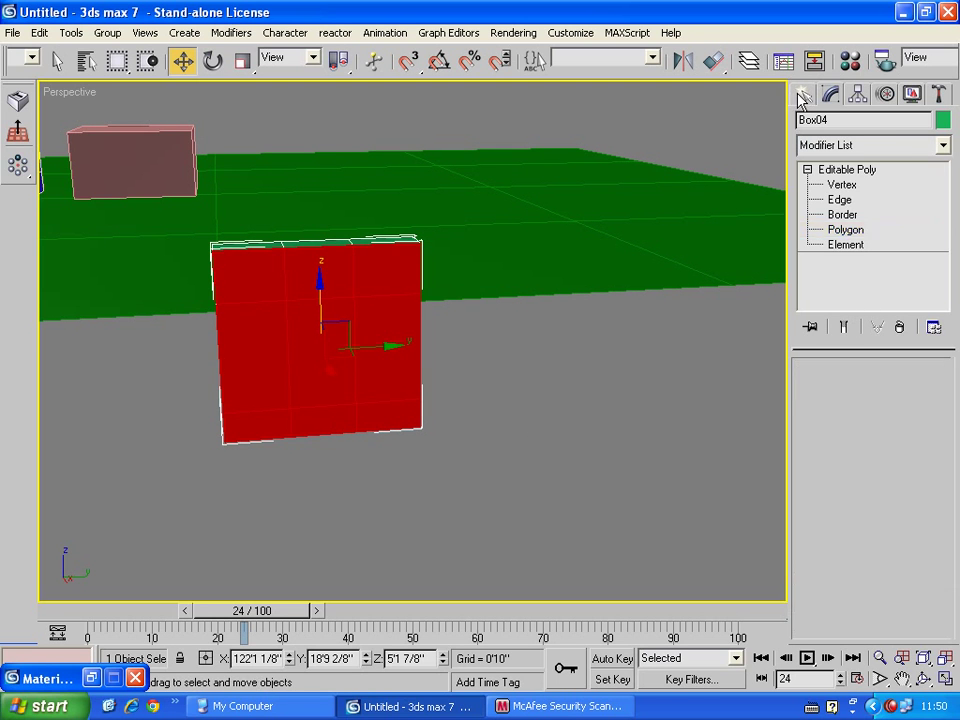
pyautogui.click(909, 292)
pyautogui.moveTo(737, 380); pyautogui.dragTo(505, 582)
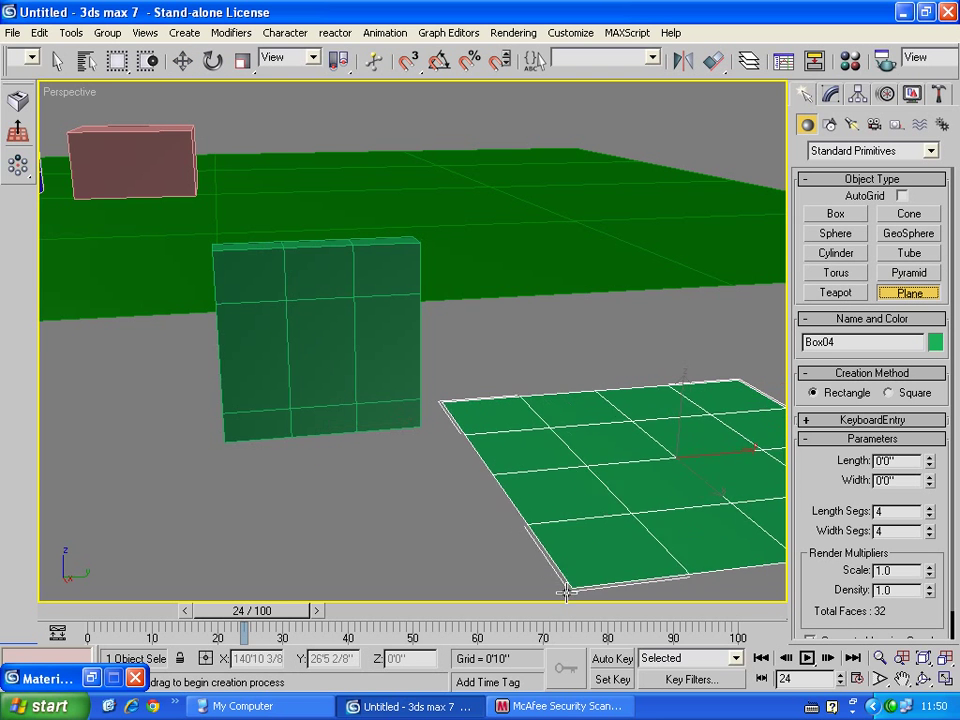
pyautogui.moveTo(600, 518); pyautogui.dragTo(570, 497, button='middle')
pyautogui.click(918, 686)
pyautogui.moveTo(414, 390)
pyautogui.mouseDown()
pyautogui.moveTo(467, 422)
pyautogui.moveTo(471, 377)
pyautogui.mouseUp()
pyautogui.rightClick(471, 377)
pyautogui.press('w')
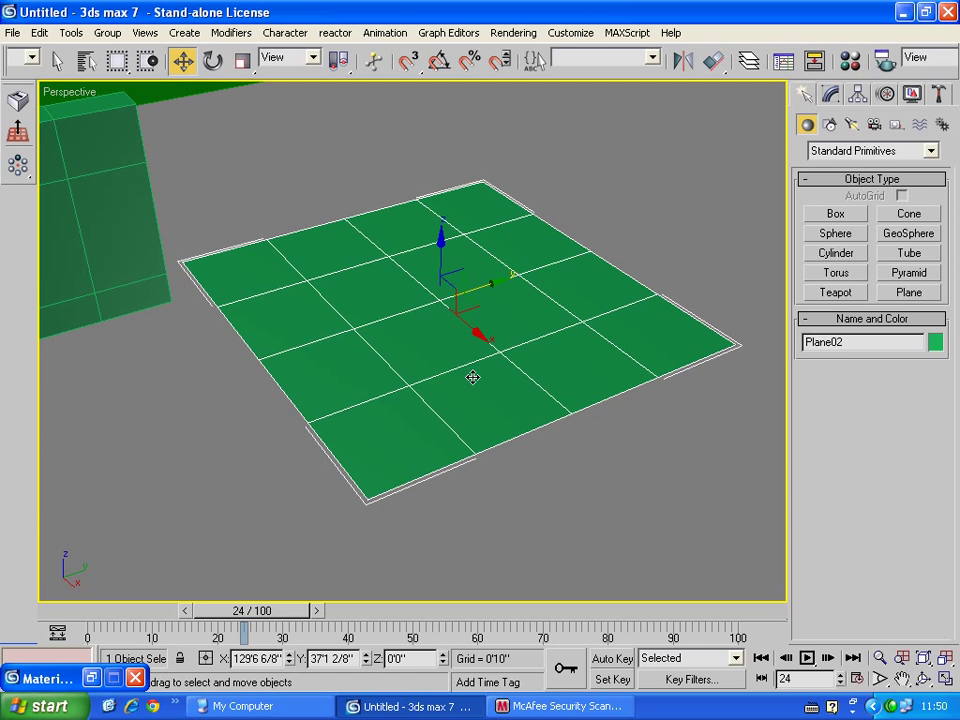
# Convert Plane02 to an Editable Poly and switch to Polygon level.
pyautogui.rightClick(472, 377)
pyautogui.click(602, 546)
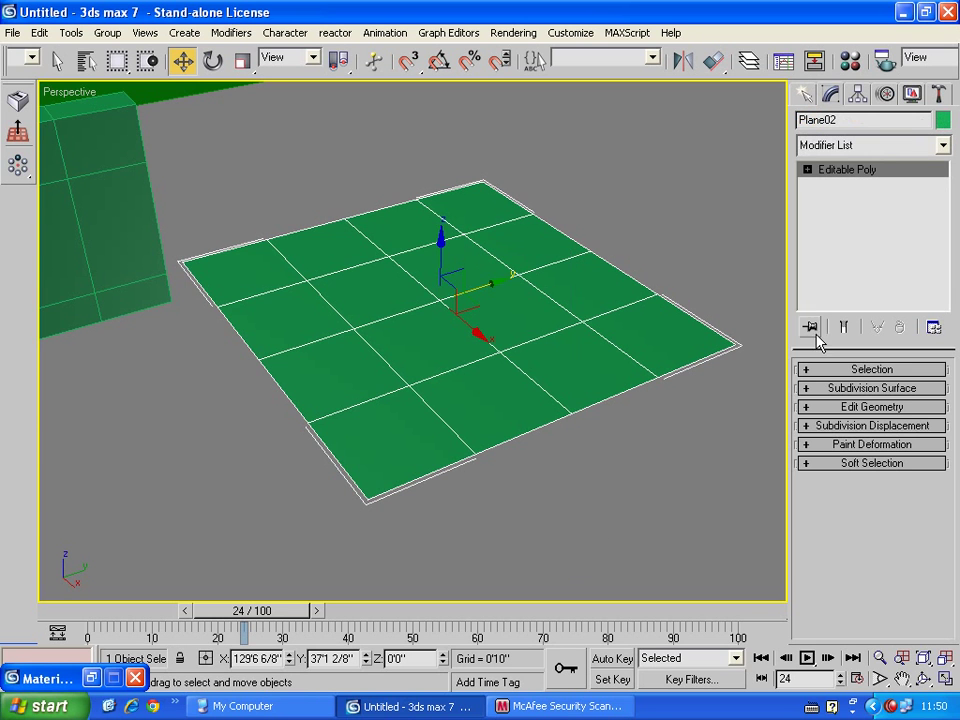
pyautogui.click(808, 170)
pyautogui.click(846, 230)
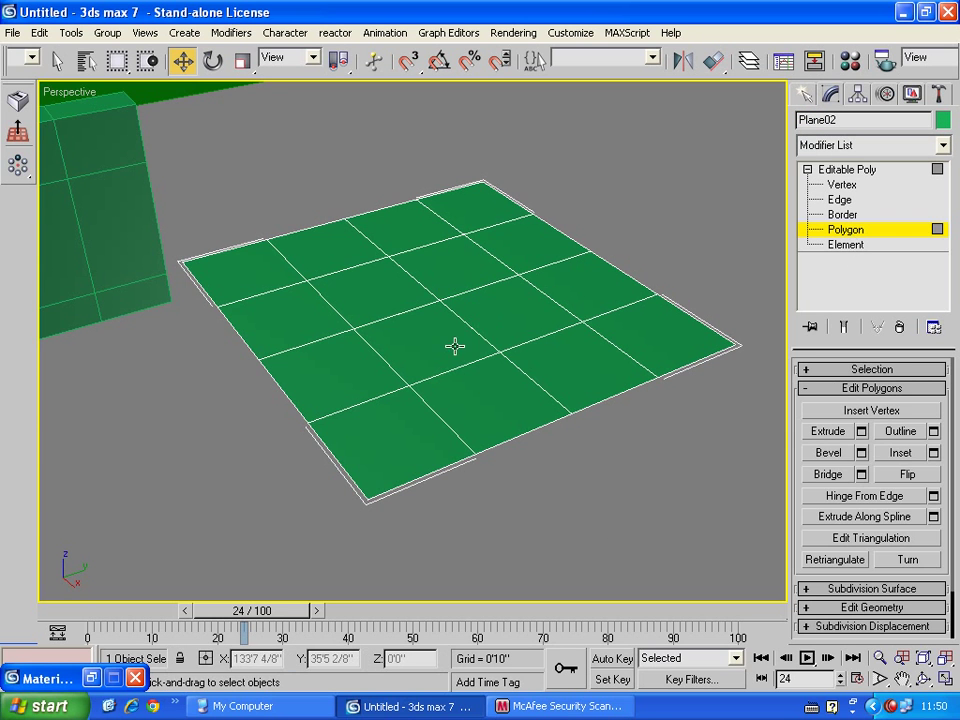
# Select a centre polygon and preview extruding it upward to about 6'0 2/8".
pyautogui.click(455, 346)
pyautogui.scroll(5, 434, 345)
pyautogui.scroll(5, 434, 345)
pyautogui.scroll(-5, 356, 323)
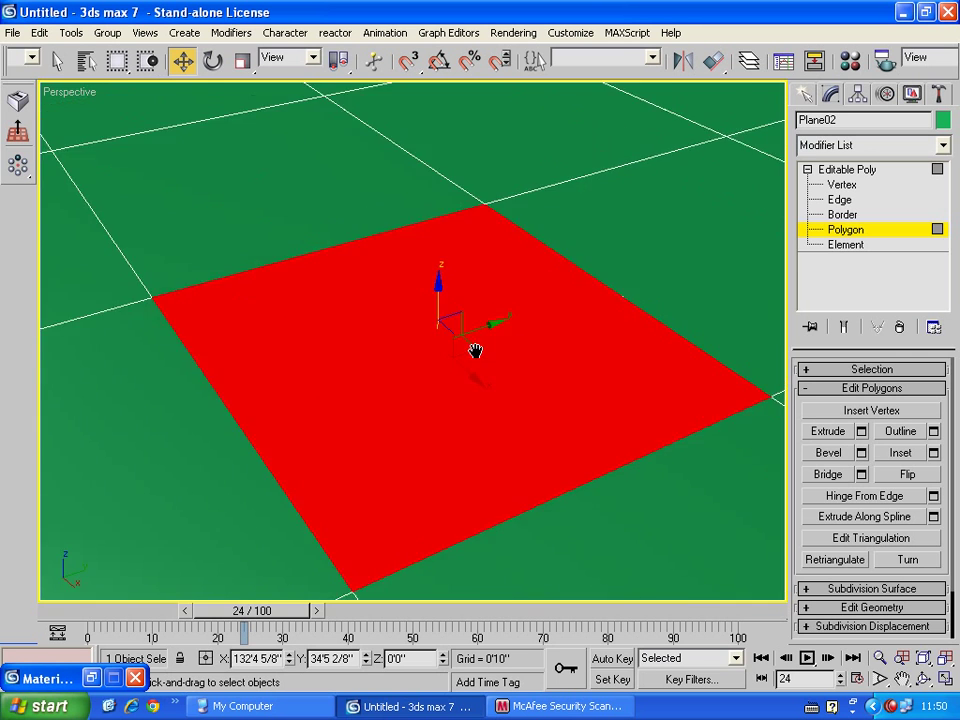
pyautogui.scroll(5, 476, 349)
pyautogui.scroll(-5, 683, 413)
pyautogui.moveTo(683, 413); pyautogui.dragTo(583, 373, button='middle')
pyautogui.scroll(-5, 588, 385)
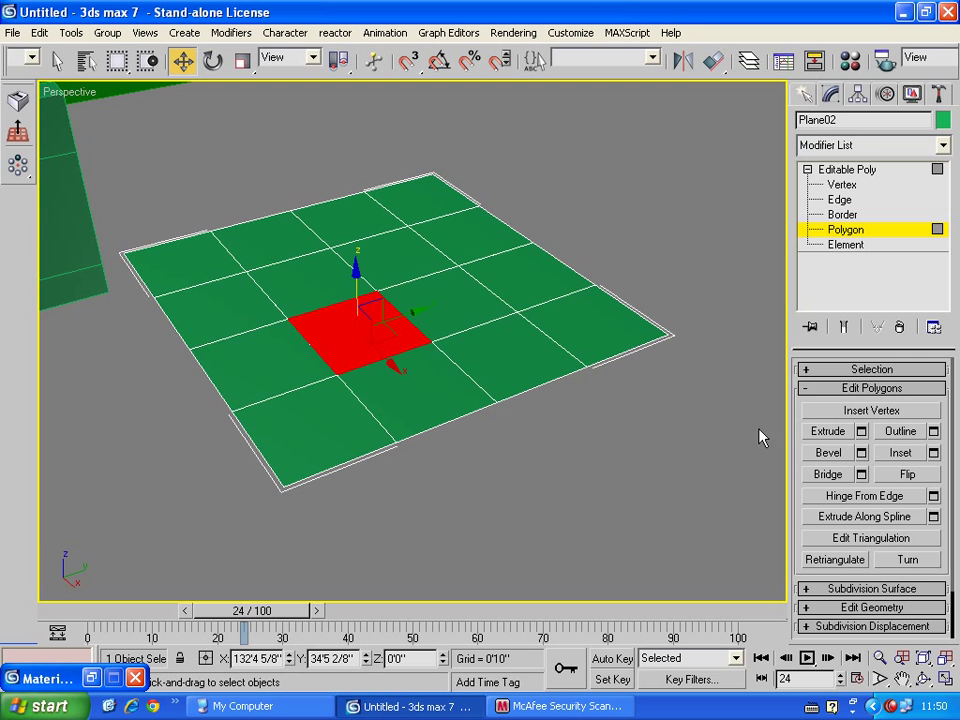
pyautogui.click(861, 431)
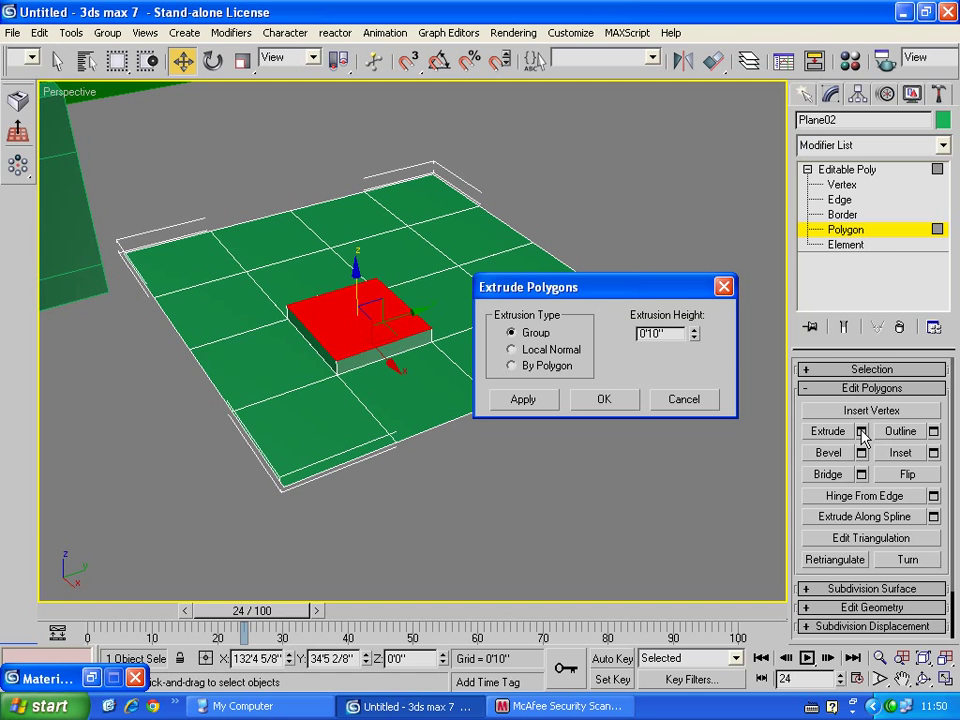
pyautogui.moveTo(694, 330)
pyautogui.mouseDown()
pyautogui.moveTo(613, 668)
pyautogui.moveTo(613, 638)
pyautogui.moveTo(529, 439)
pyautogui.mouseUp()
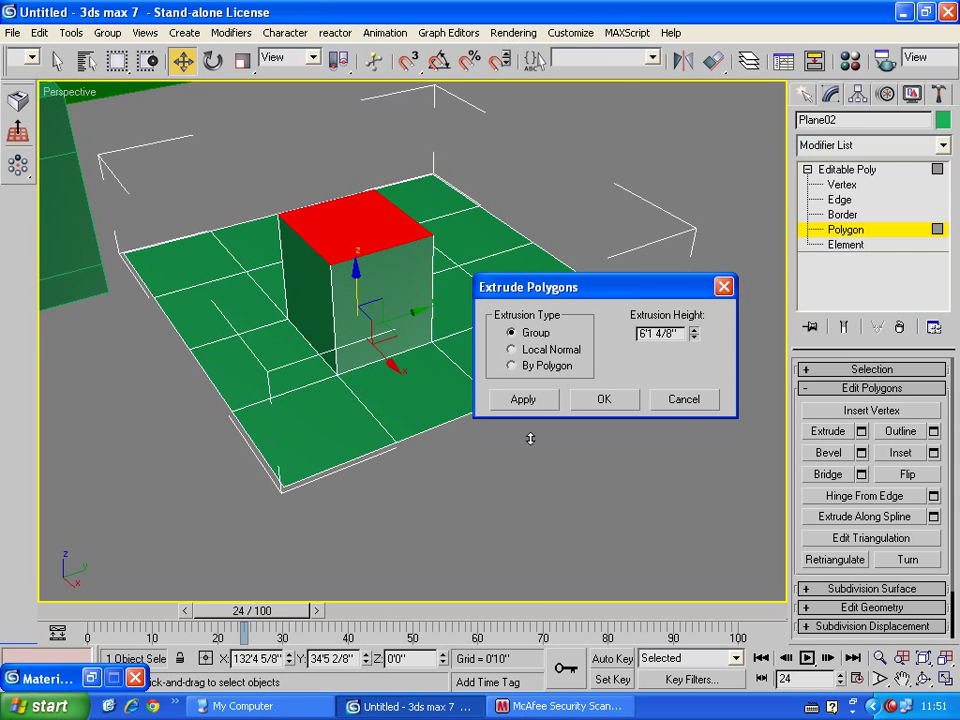
pyautogui.moveTo(681, 333); pyautogui.dragTo(541, 314)
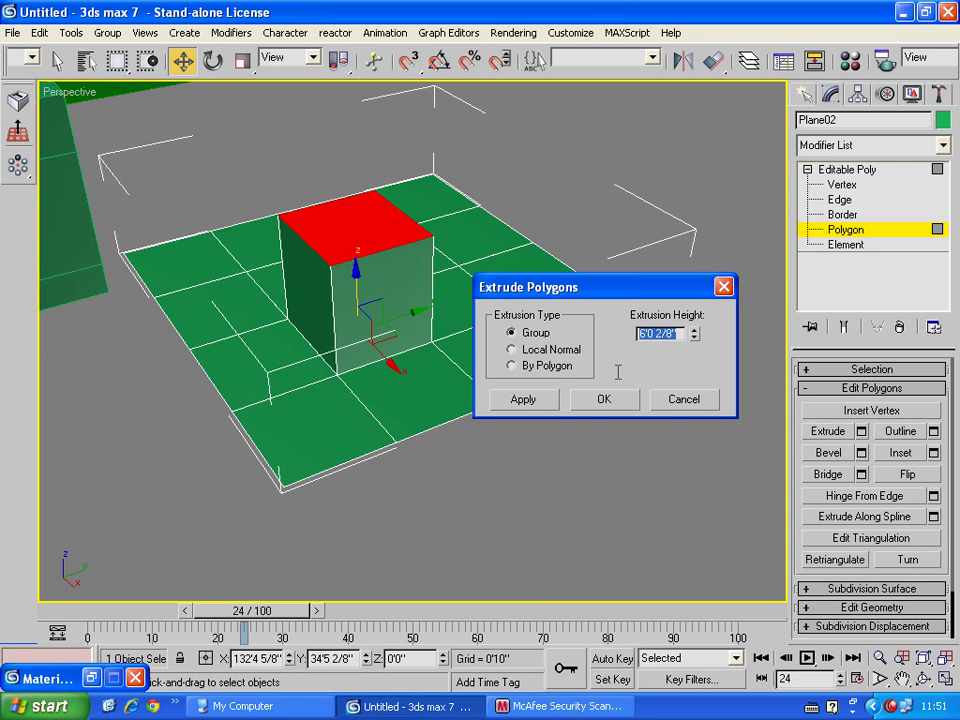
# Cancel the extrusion, preview a tall tapering bevel on the centre polygon, then cancel it.
pyautogui.click(679, 401)
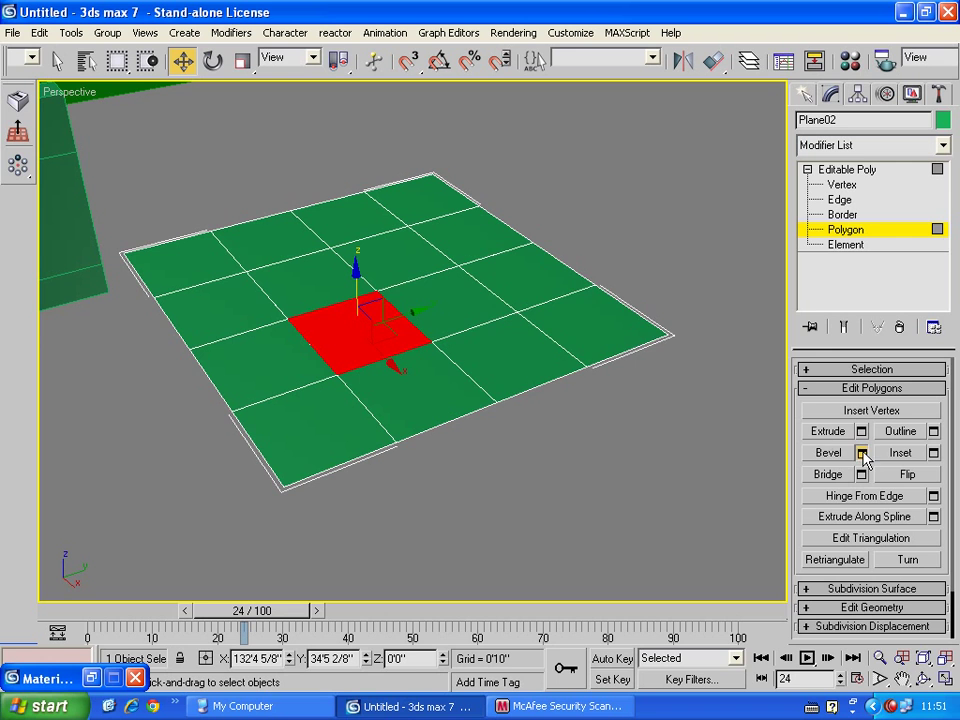
pyautogui.click(861, 453)
pyautogui.moveTo(695, 340)
pyautogui.mouseDown()
pyautogui.moveTo(670, 614)
pyautogui.moveTo(660, 545)
pyautogui.mouseUp()
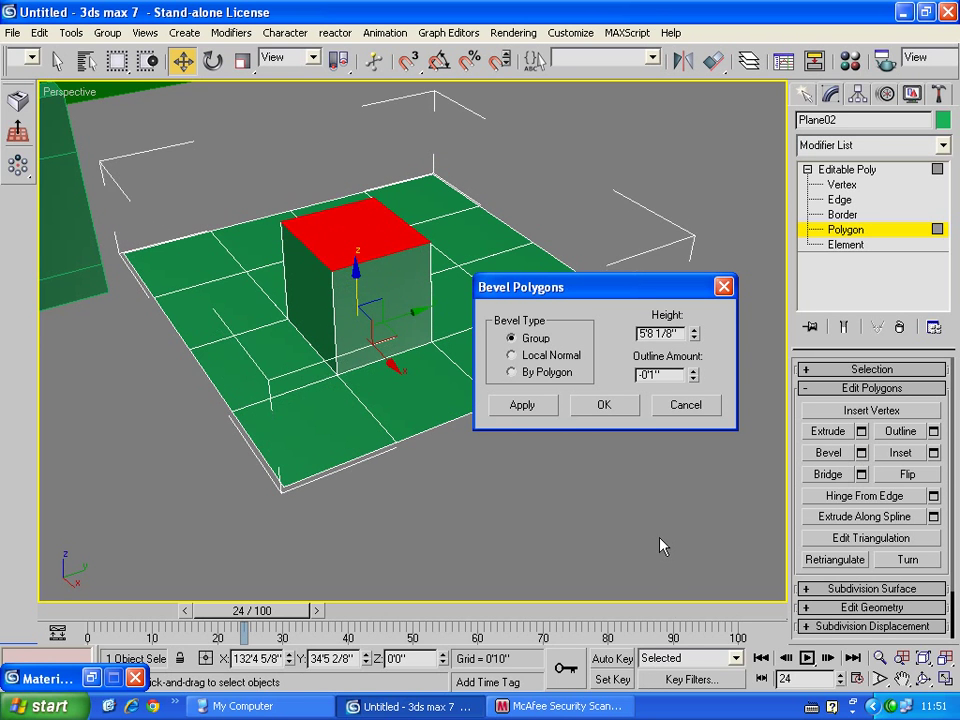
pyautogui.moveTo(694, 377)
pyautogui.mouseDown()
pyautogui.moveTo(464, 650)
pyautogui.moveTo(481, 375)
pyautogui.moveTo(470, 8)
pyautogui.mouseUp()
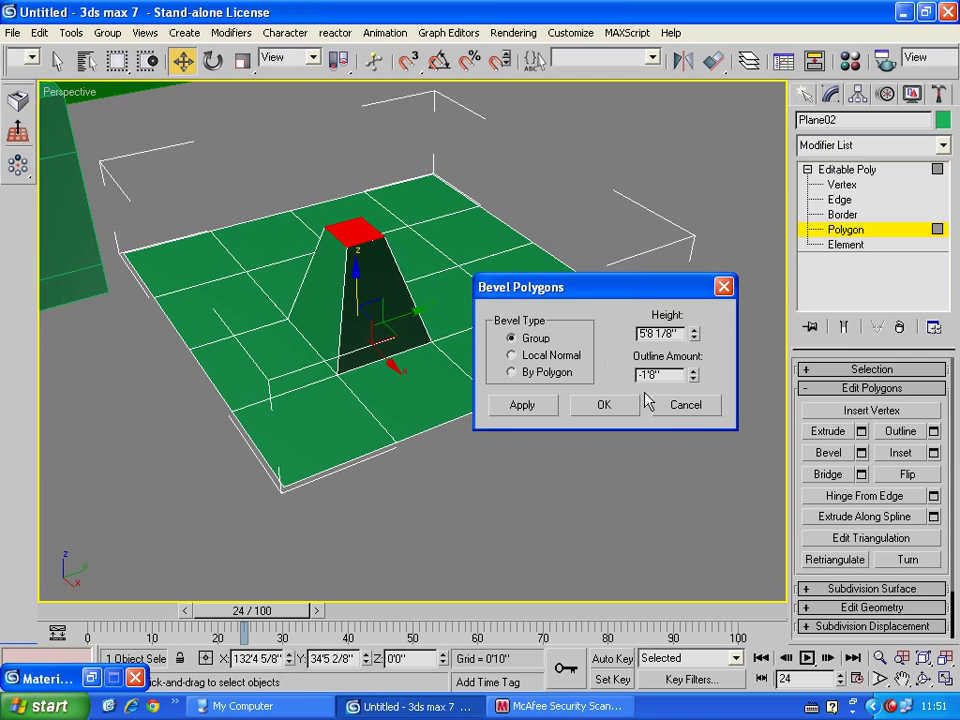
pyautogui.click(677, 406)
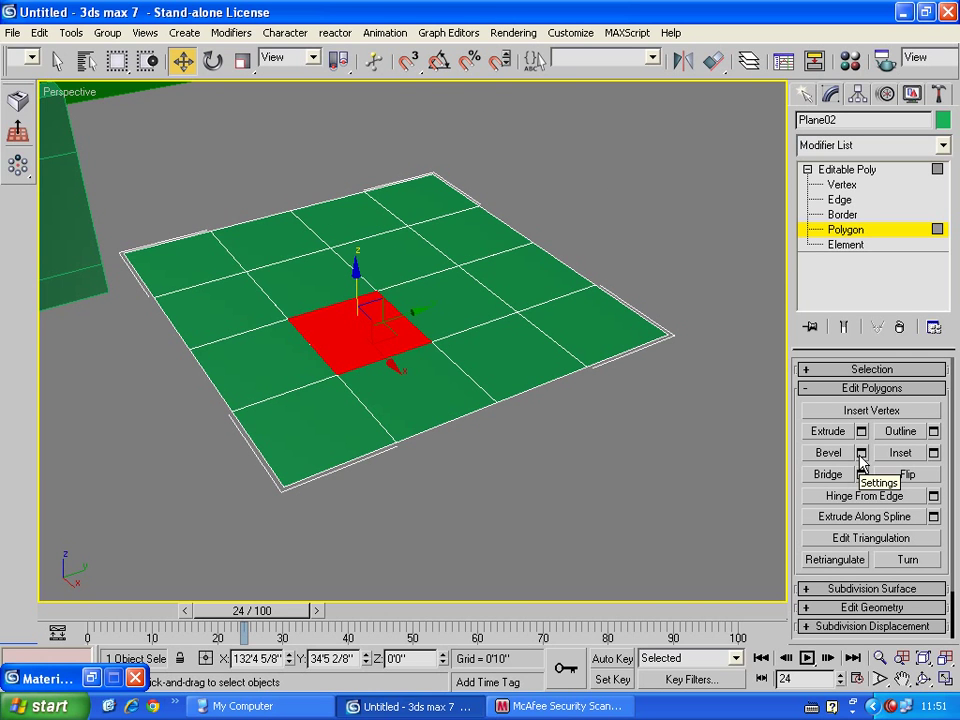
pyautogui.click(934, 431)
pyautogui.moveTo(607, 238)
pyautogui.mouseDown()
pyautogui.moveTo(384, 45)
pyautogui.moveTo(420, 334)
pyautogui.mouseUp()
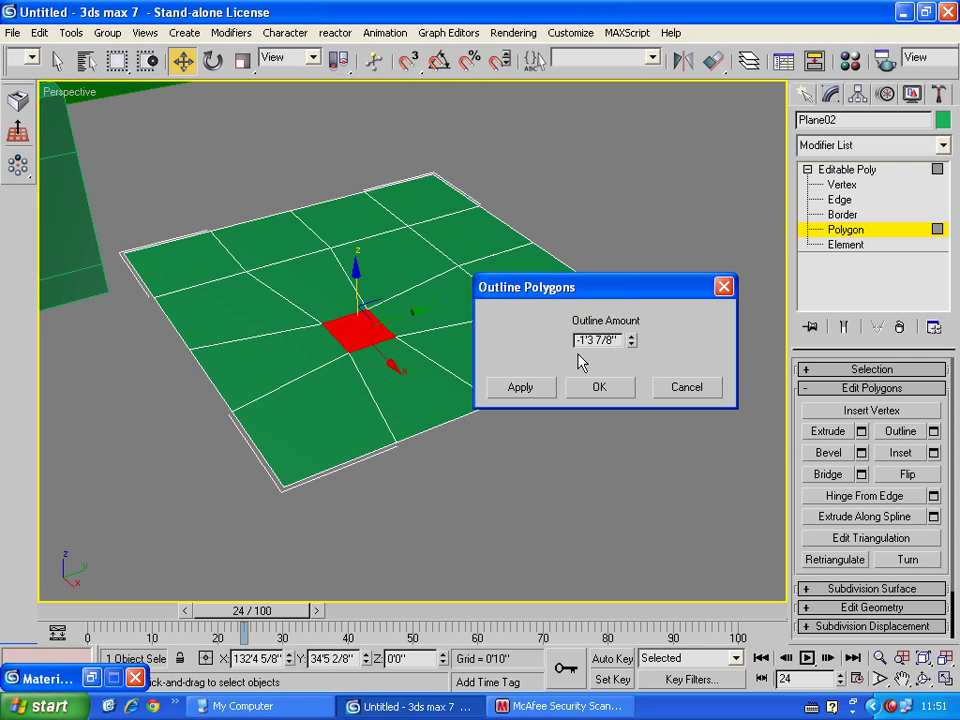
pyautogui.click(597, 386)
pyautogui.click(518, 571)
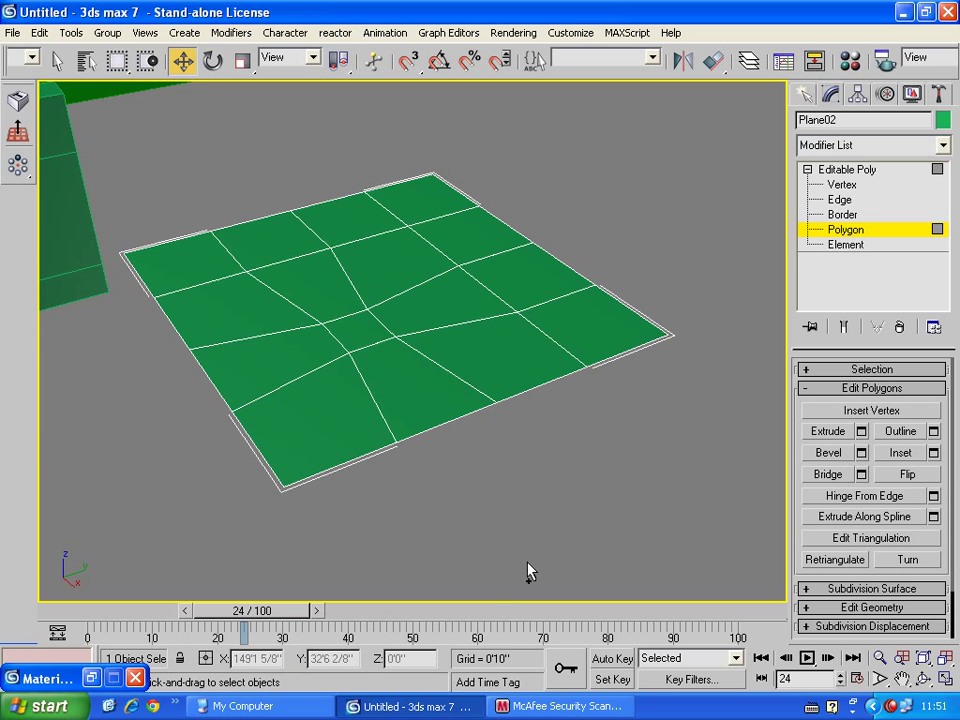
pyautogui.hotkey('ctrl', 'z')
pyautogui.hotkey('ctrl', 'z')
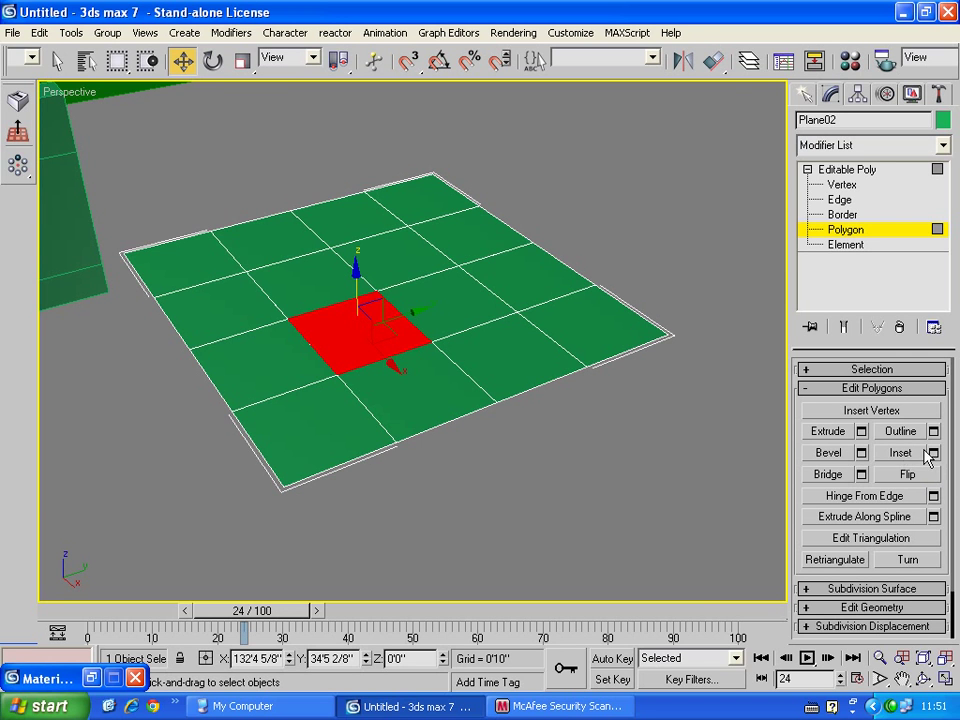
# Inset the centre polygon of the green plane by 1'1 2/8".
pyautogui.click(933, 453)
pyautogui.moveTo(692, 337); pyautogui.dragTo(420, 601)
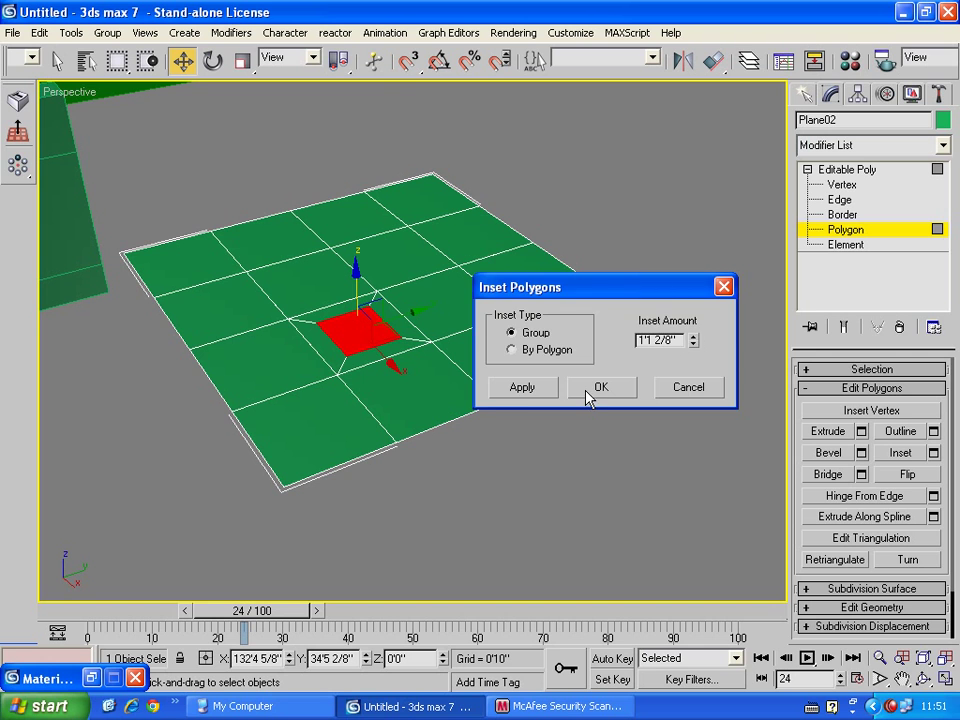
pyautogui.click(592, 391)
# Bevel the inset polygon up 9'11 2/8" with a negative outline into a tapered pillar.
pyautogui.click(861, 454)
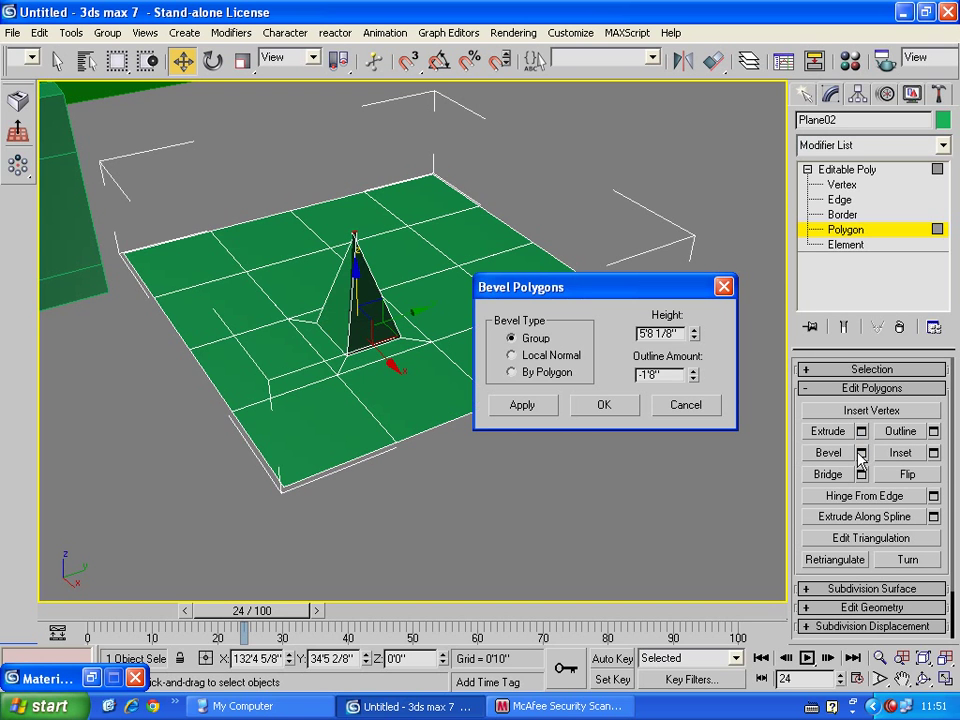
pyautogui.moveTo(697, 340)
pyautogui.mouseDown()
pyautogui.moveTo(671, 306)
pyautogui.moveTo(671, 334)
pyautogui.mouseUp()
pyautogui.moveTo(693, 374)
pyautogui.mouseDown()
pyautogui.moveTo(696, 388)
pyautogui.moveTo(649, 281)
pyautogui.moveTo(639, 356)
pyautogui.mouseUp()
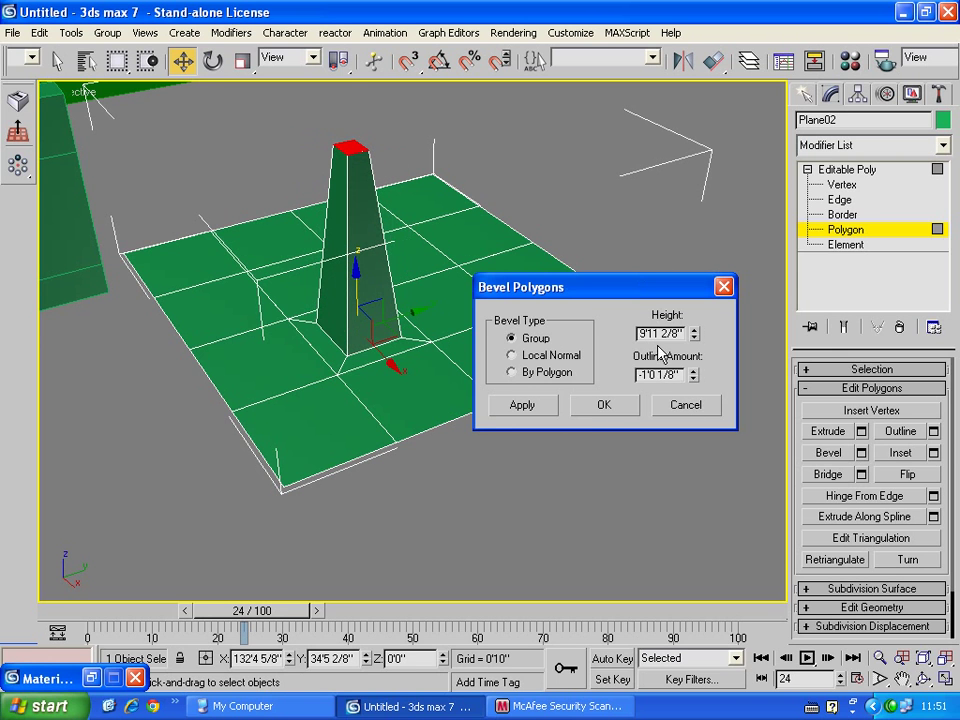
pyautogui.click(616, 408)
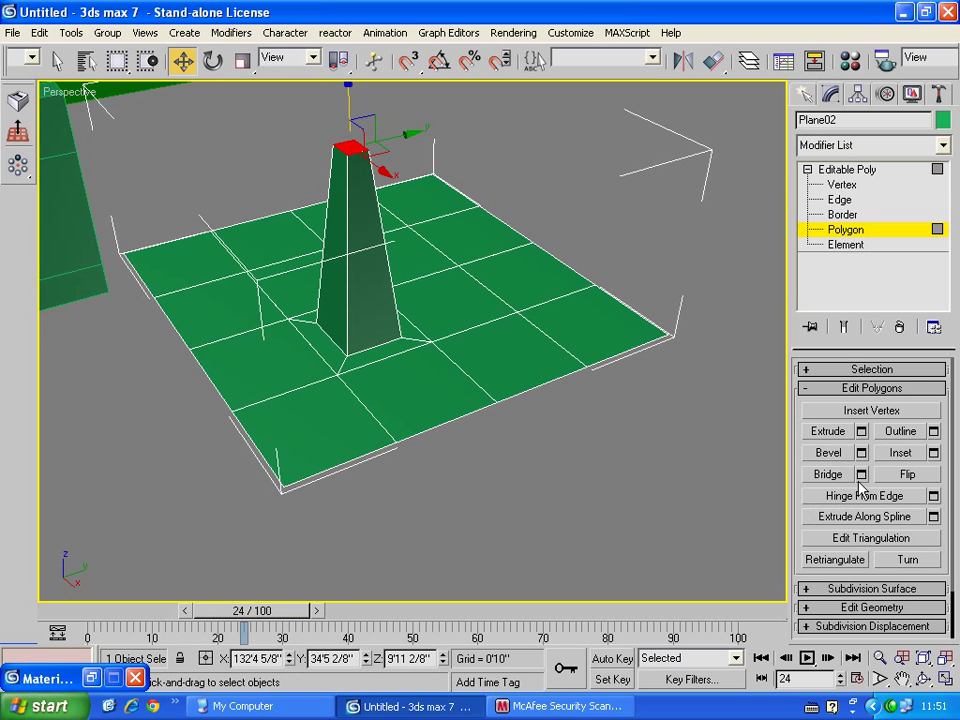
pyautogui.moveTo(457, 386); pyautogui.dragTo(454, 384, button='middle')
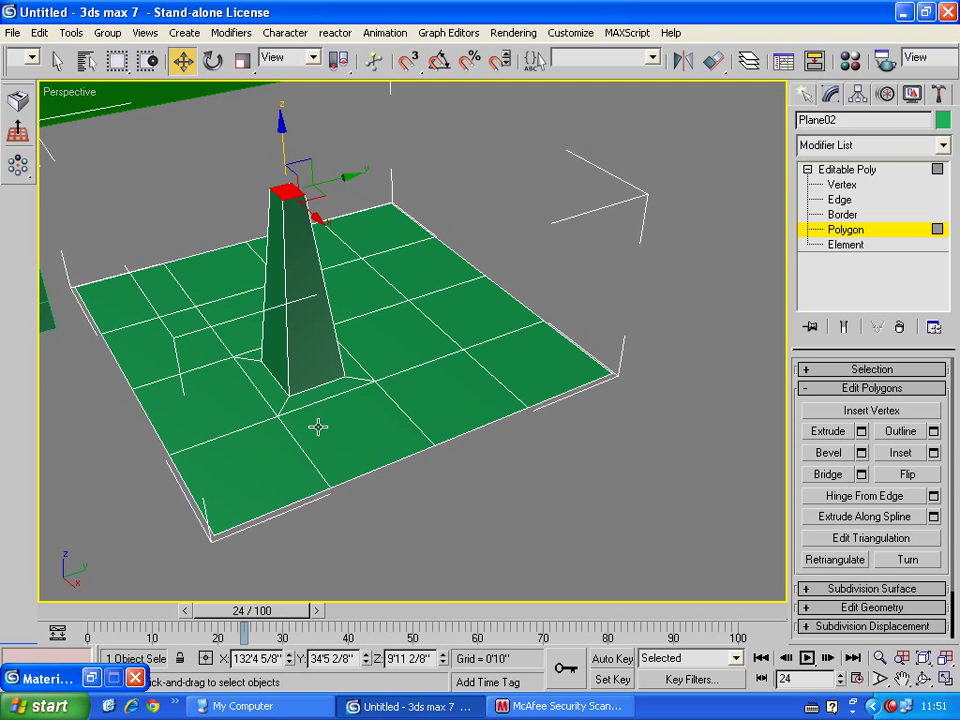
pyautogui.click(318, 427)
# Shift-rotate Plane02 upright to clone it as Plane03, then move the copy aside.
pyautogui.click(805, 94)
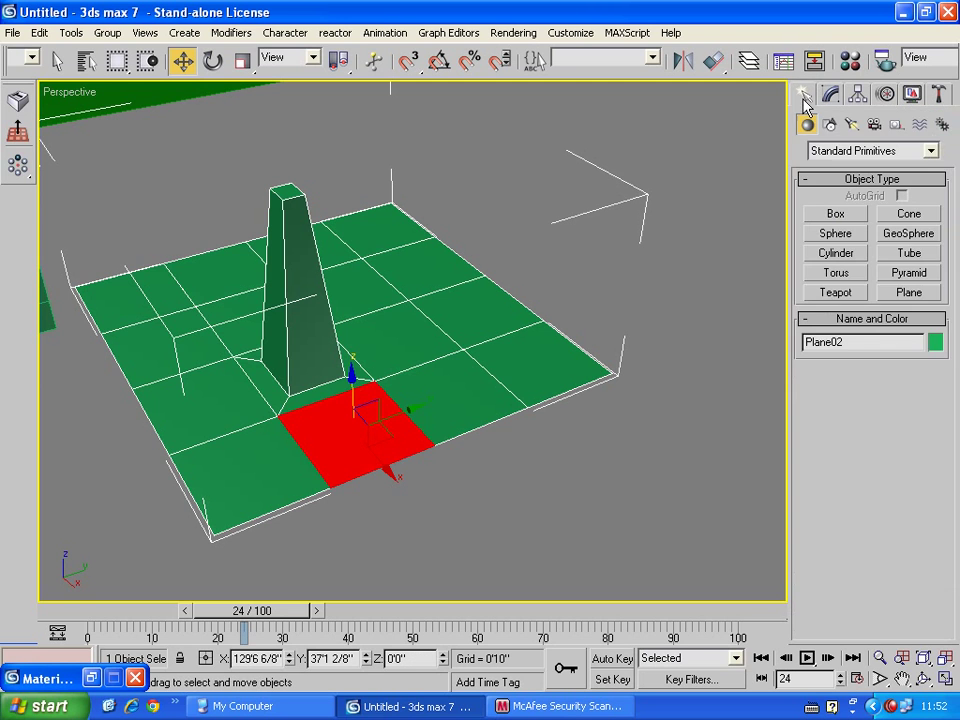
pyautogui.click(212, 61)
pyautogui.moveTo(296, 302)
pyautogui.keyDown('shift'); pyautogui.mouseDown()
pyautogui.moveTo(176, 390)
pyautogui.moveTo(216, 452)
pyautogui.mouseUp(); pyautogui.keyUp('shift')
pyautogui.click(401, 436)
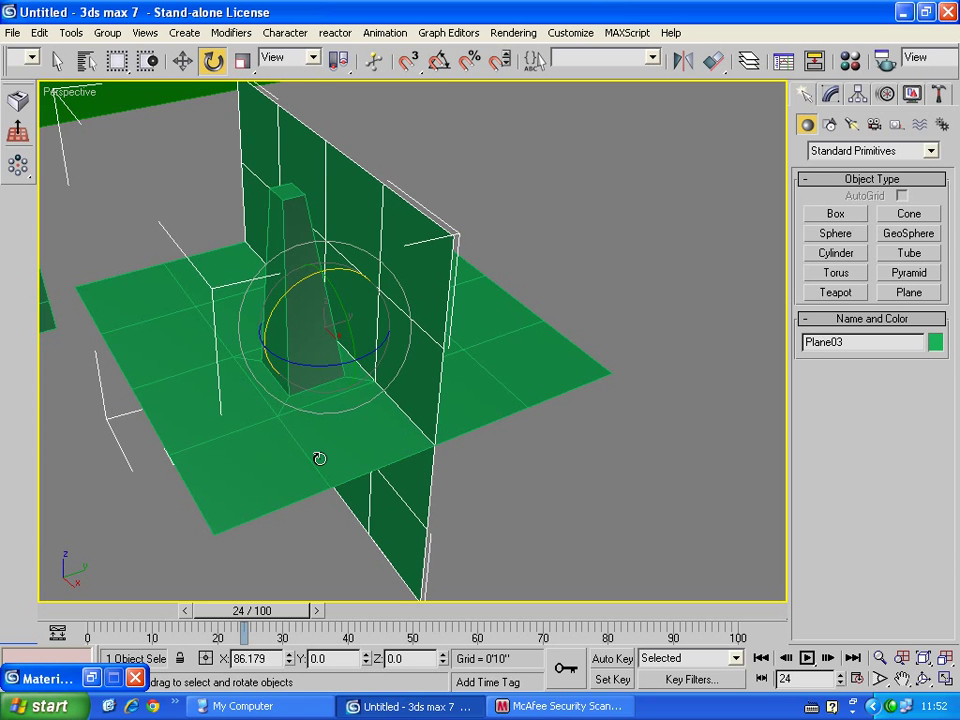
pyautogui.click(183, 61)
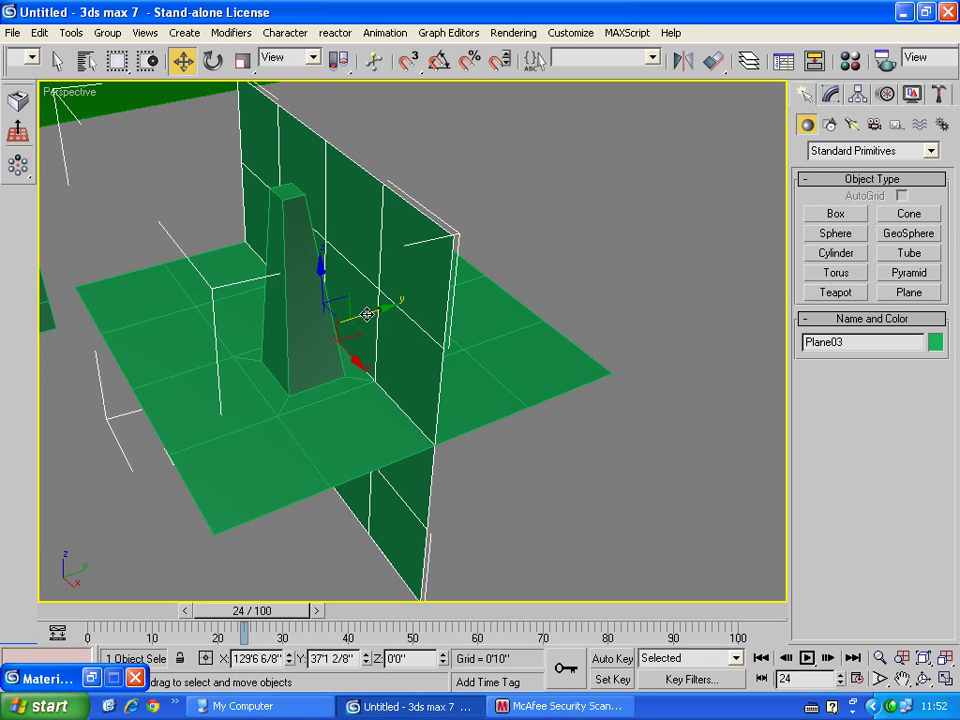
pyautogui.moveTo(368, 314); pyautogui.dragTo(620, 236)
# Rotate the original Plane02 -90° on X so it stands upright.
pyautogui.click(386, 386)
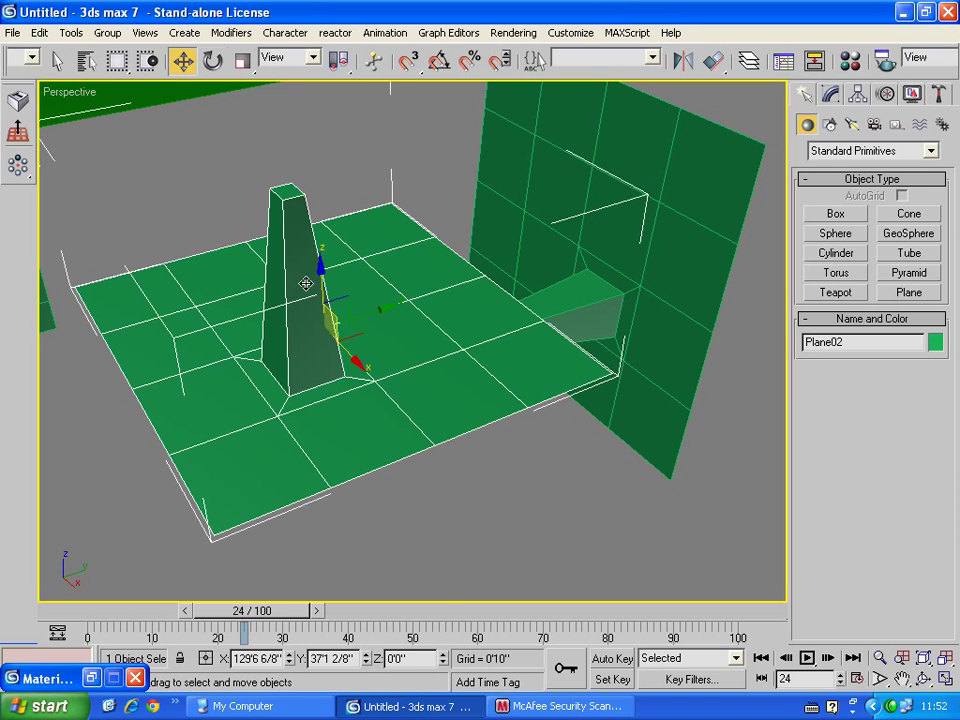
pyautogui.click(212, 61)
pyautogui.moveTo(265, 361); pyautogui.dragTo(389, 183)
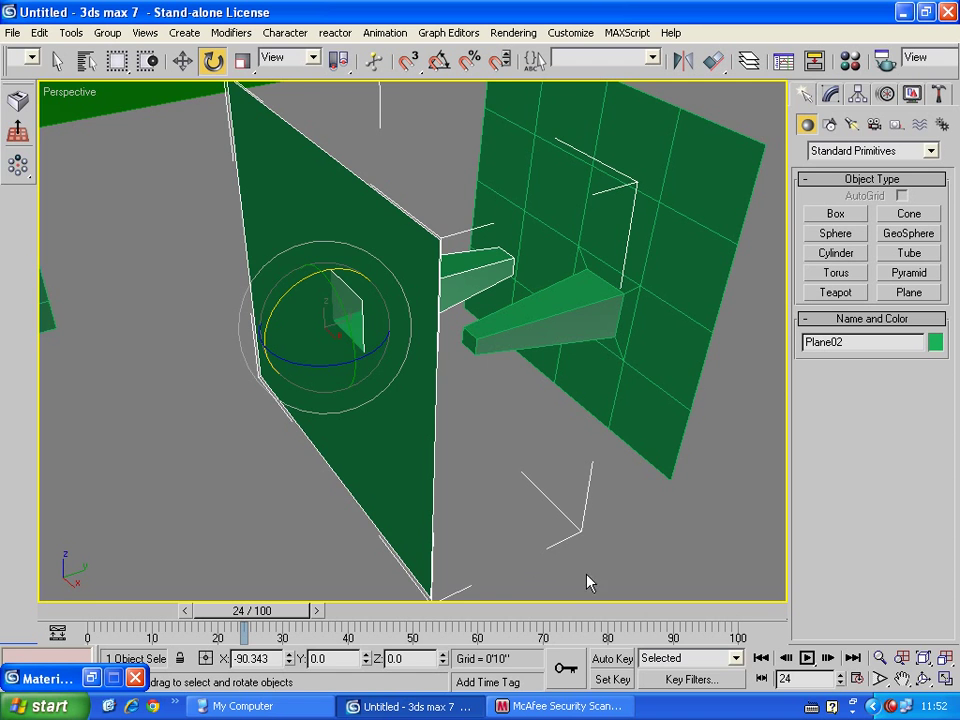
pyautogui.moveTo(336, 364)
pyautogui.keyDown('alt'); pyautogui.mouseDown(button='middle')
pyautogui.moveTo(282, 332)
pyautogui.moveTo(257, 343)
pyautogui.moveTo(294, 336)
pyautogui.moveTo(287, 377)
pyautogui.moveTo(261, 343)
pyautogui.mouseUp(button='middle'); pyautogui.keyUp('alt')
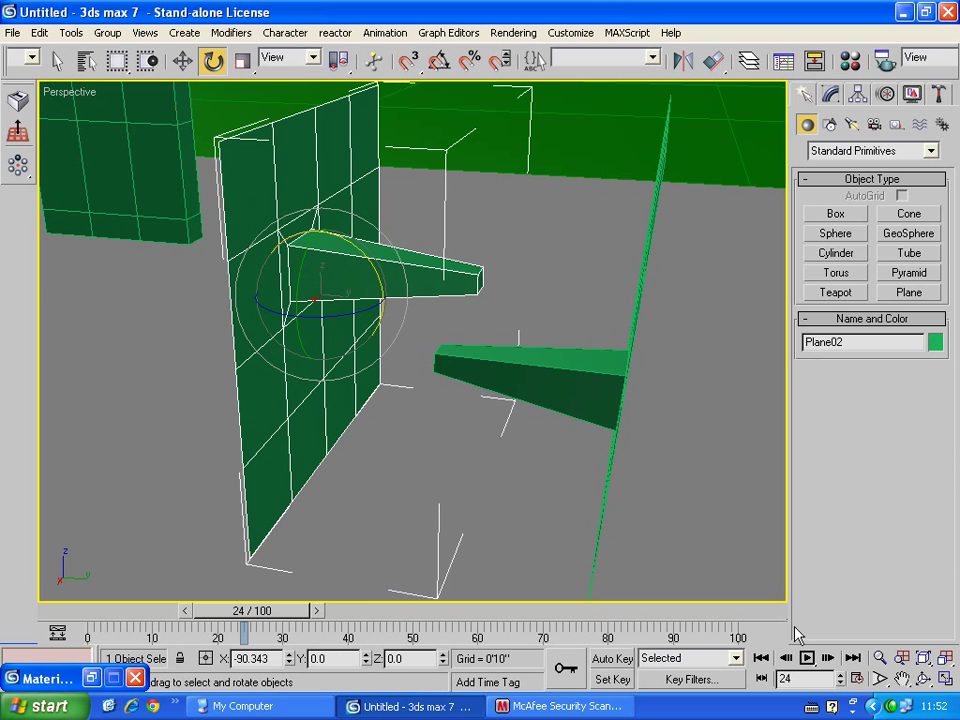
# Orbit around the two walls and select Plane03 in the Modify panel.
pyautogui.click(923, 678)
pyautogui.moveTo(606, 473)
pyautogui.mouseDown()
pyautogui.moveTo(501, 364)
pyautogui.moveTo(495, 369)
pyautogui.moveTo(512, 359)
pyautogui.moveTo(504, 373)
pyautogui.moveTo(444, 399)
pyautogui.mouseUp()
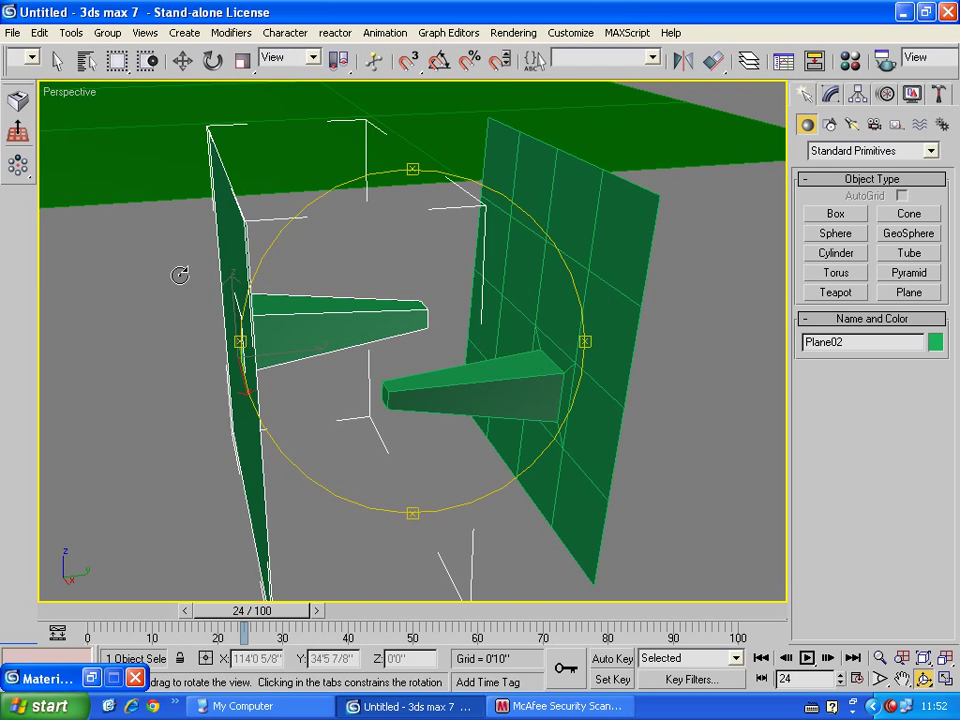
pyautogui.press('e')
pyautogui.click(578, 326)
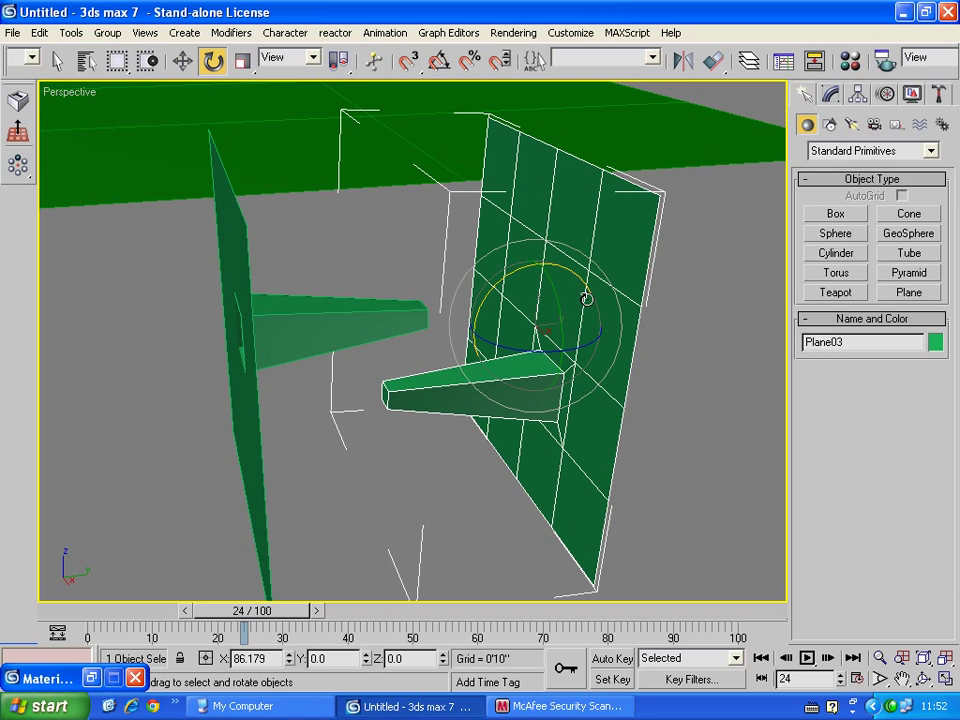
pyautogui.click(829, 96)
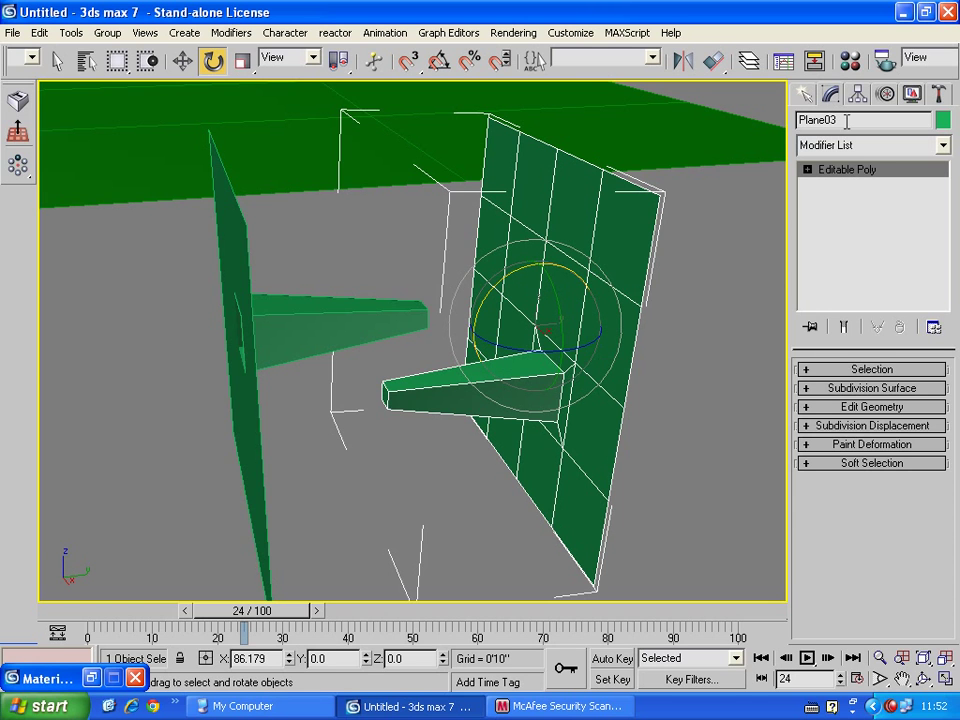
# Attach the left upright plane into Plane03.
pyautogui.click(811, 408)
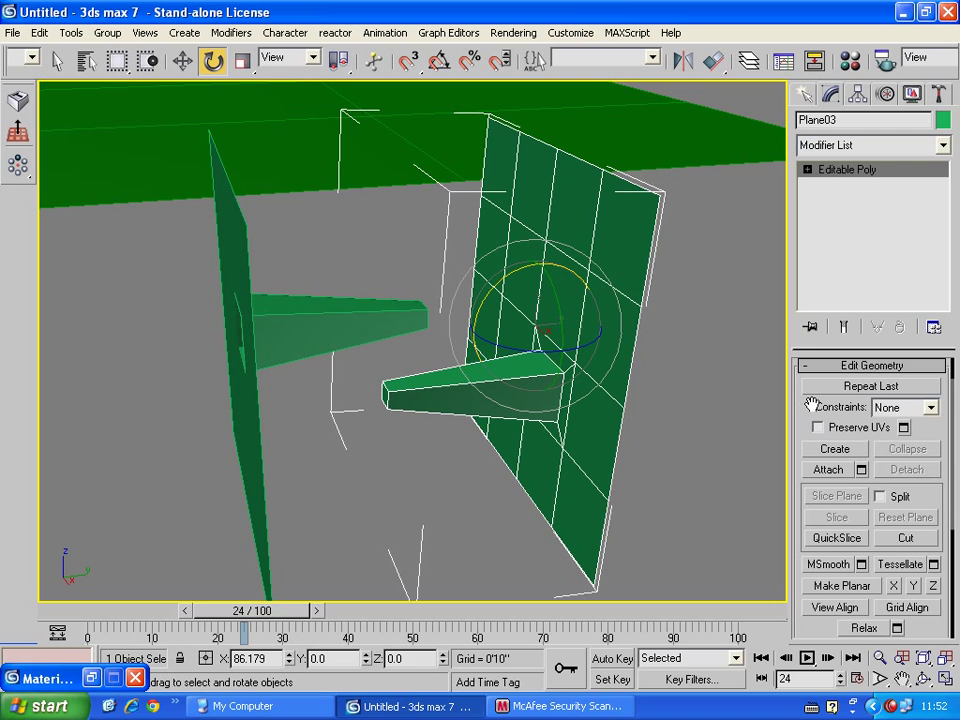
pyautogui.click(829, 482)
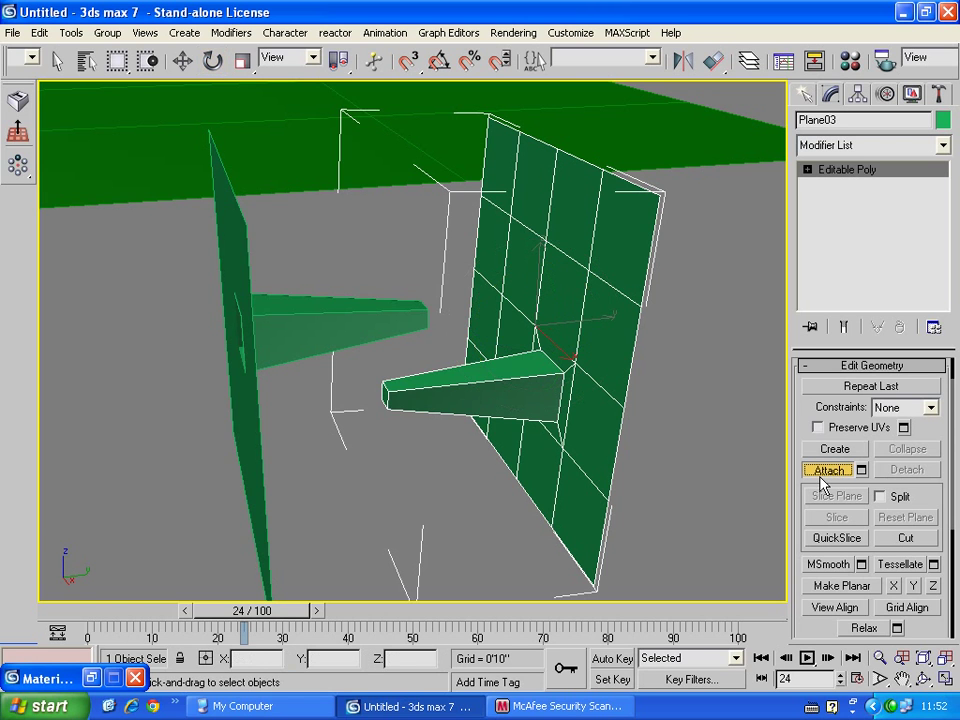
pyautogui.click(234, 251)
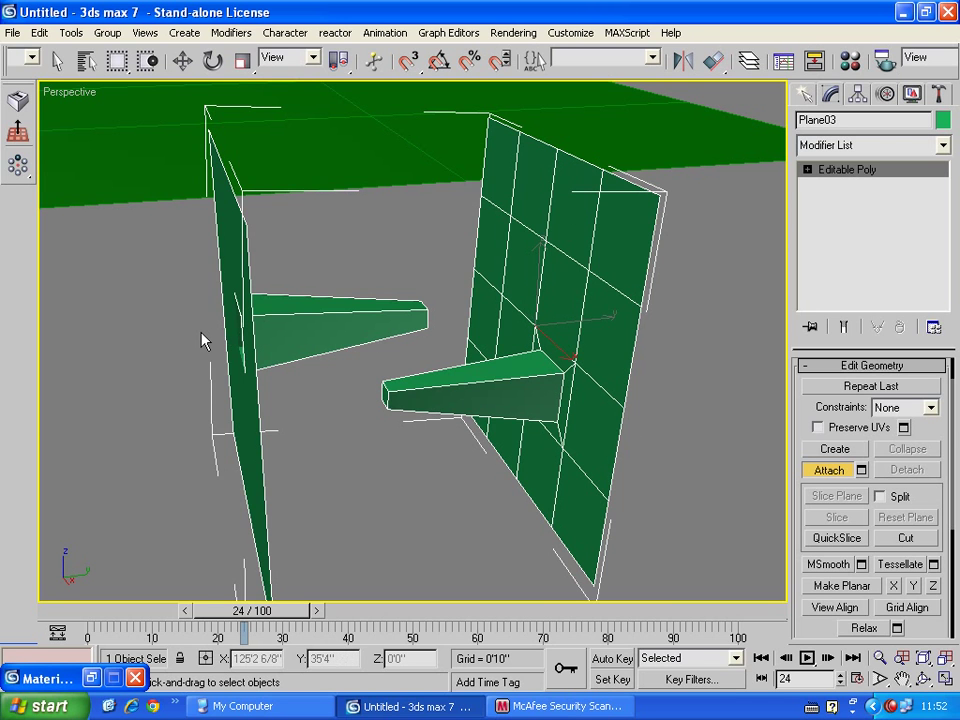
# At Polygon level, select a polygon on the right wall beside its pillar.
pyautogui.click(807, 169)
pyautogui.click(840, 229)
pyautogui.press('e')
pyautogui.click(611, 335)
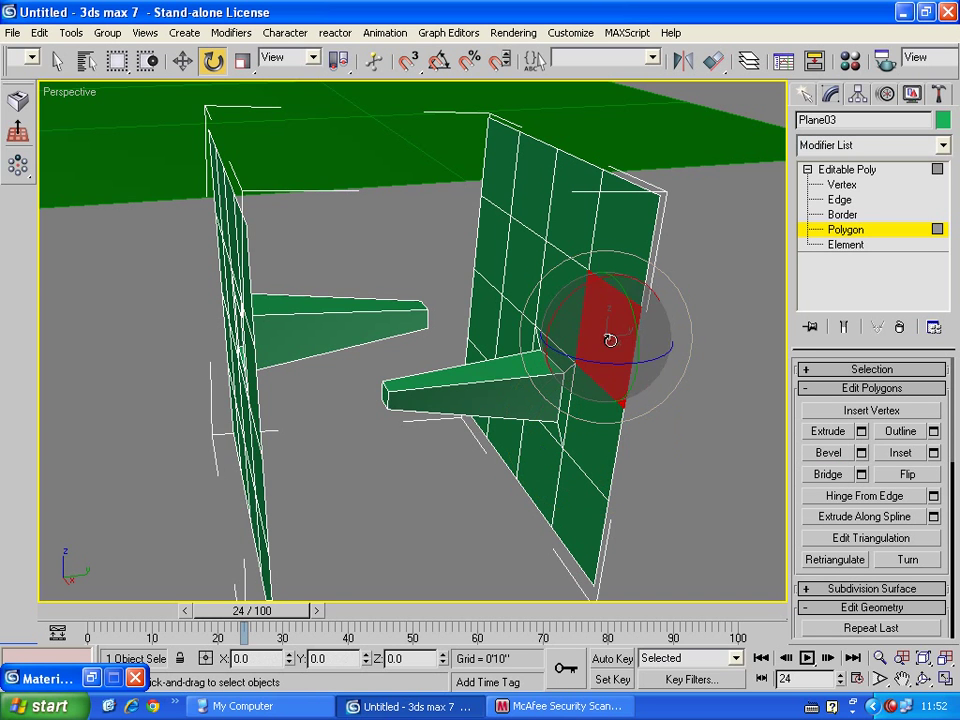
pyautogui.hotkey('ctrl', 'r')
pyautogui.moveTo(382, 261)
pyautogui.mouseDown()
pyautogui.moveTo(489, 349)
pyautogui.moveTo(463, 347)
pyautogui.mouseUp()
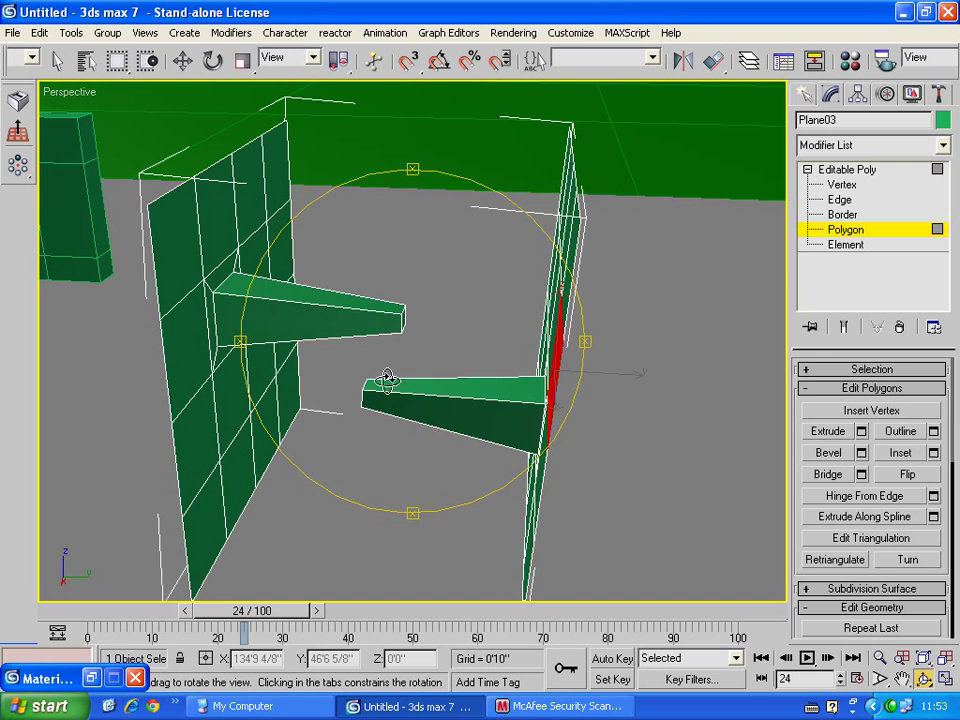
pyautogui.rightClick(422, 383)
# Select the polygon beside the left wall's pillar along with the thin right-wall polygon.
pyautogui.click(219, 409)
pyautogui.click(182, 365)
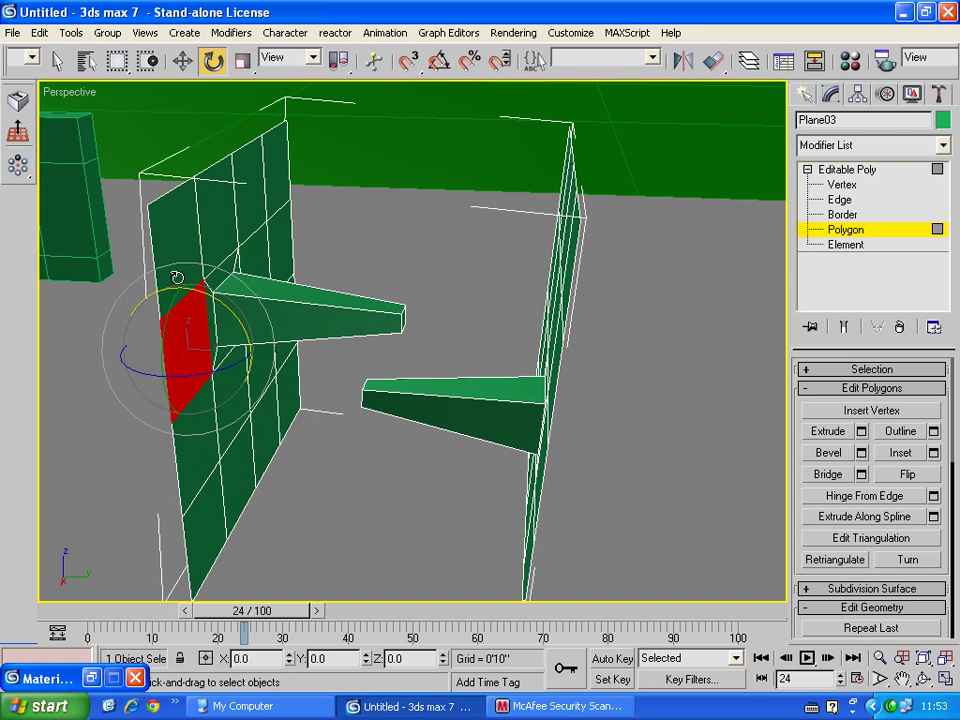
pyautogui.click(178, 235)
pyautogui.click(216, 216)
pyautogui.click(285, 197)
pyautogui.click(557, 334)
pyautogui.click(923, 680)
pyautogui.moveTo(420, 340); pyautogui.dragTo(476, 368)
pyautogui.rightClick(476, 368)
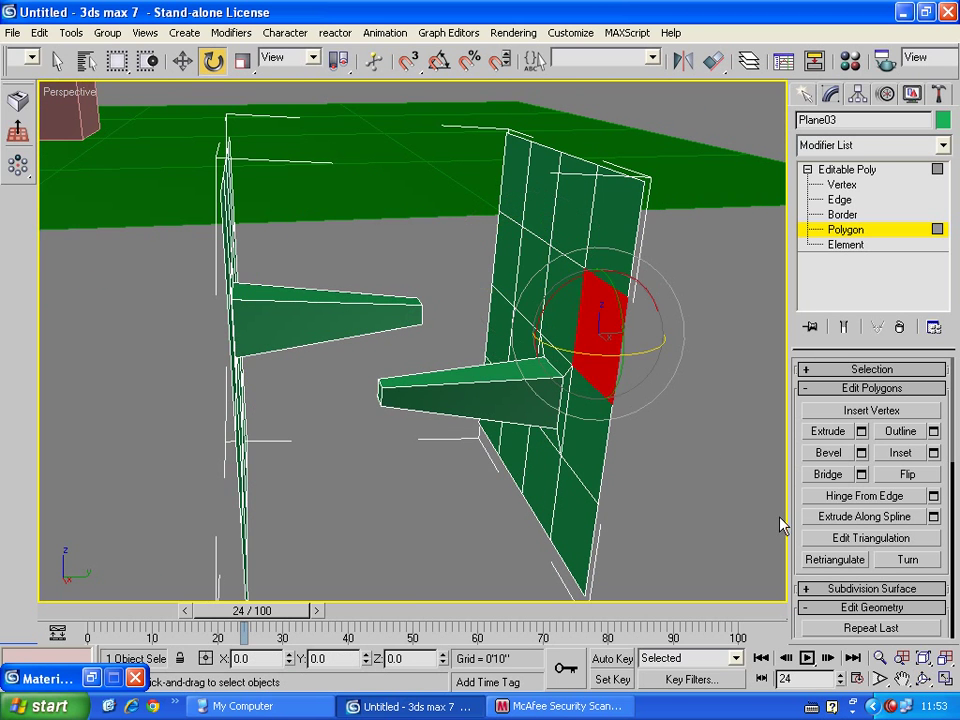
pyautogui.keyDown('alt'); pyautogui.moveTo(403, 339); pyautogui.dragTo(241, 372, button='middle'); pyautogui.keyUp('alt')
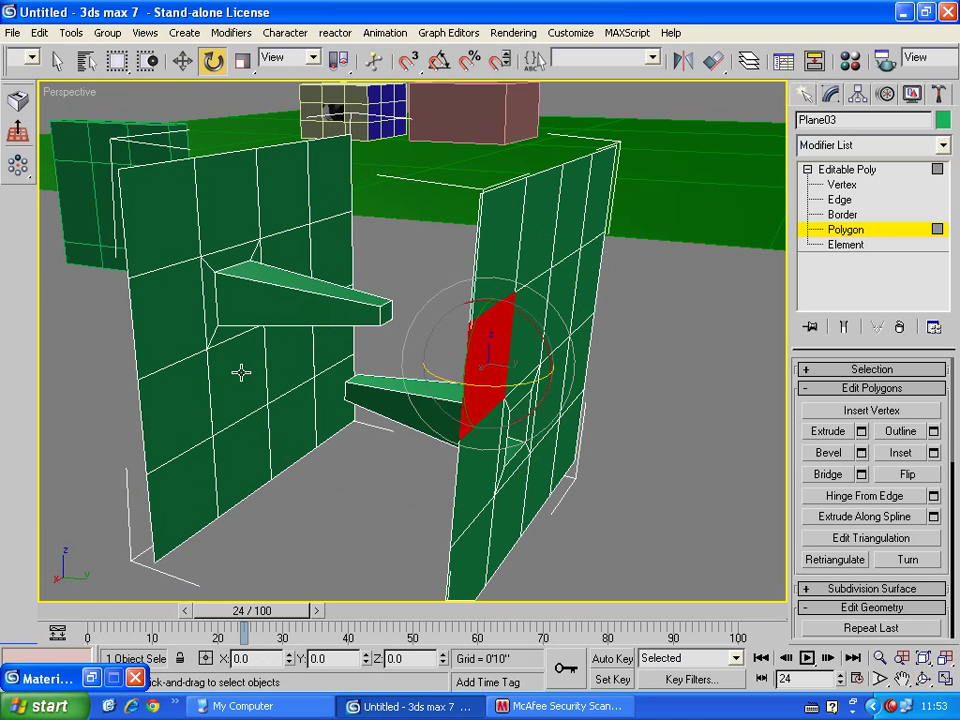
pyautogui.keyDown('ctrl'); pyautogui.click(162, 342); pyautogui.keyUp('ctrl')
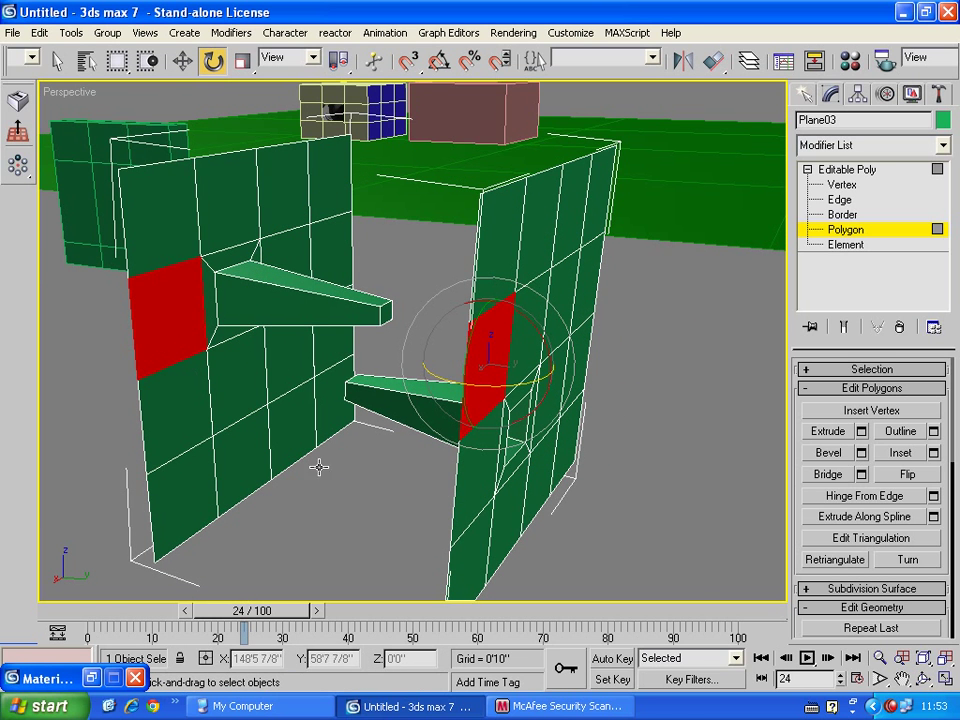
# Bridge the two facing polygons with 6 segments, -1.28 taper and smoothing, then clear the selection.
pyautogui.click(861, 474)
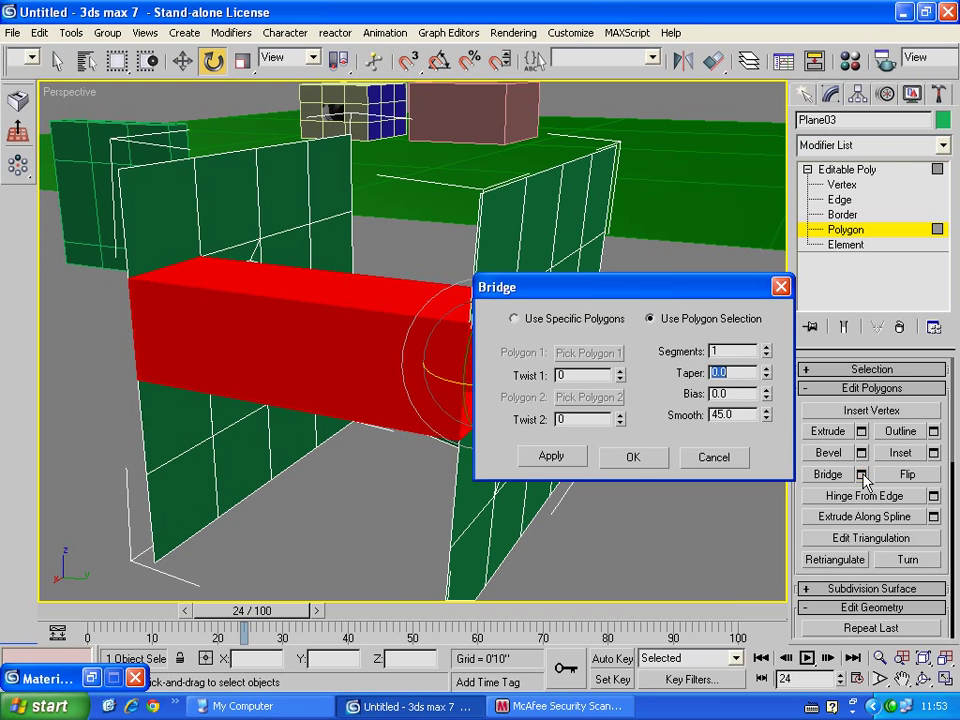
pyautogui.moveTo(608, 285)
pyautogui.mouseDown()
pyautogui.moveTo(548, 458)
pyautogui.moveTo(748, 291)
pyautogui.mouseUp()
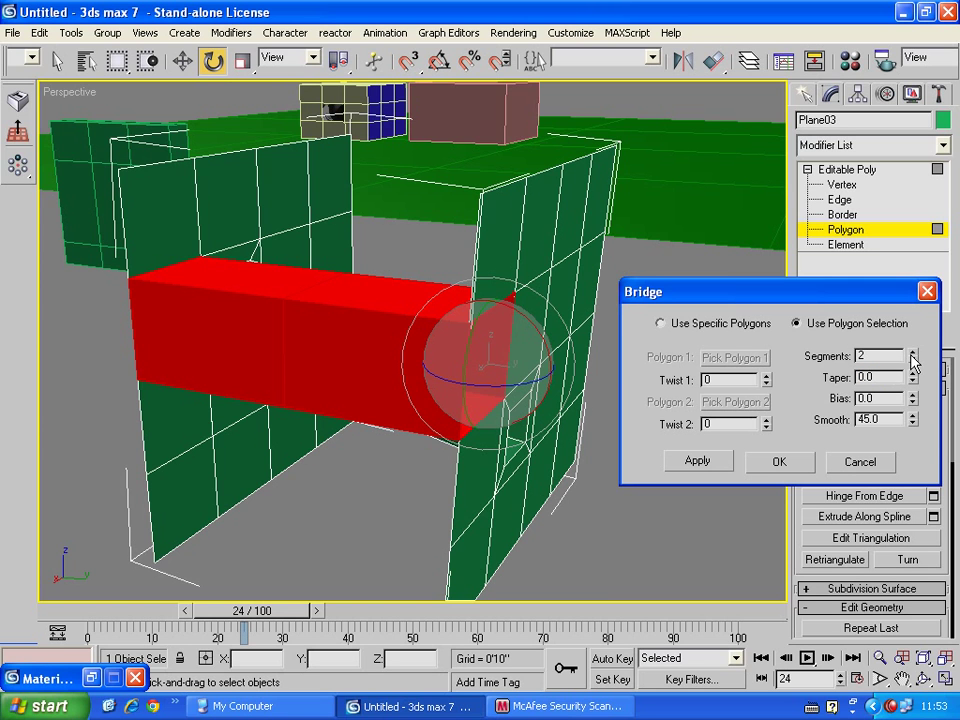
pyautogui.click(700, 323)
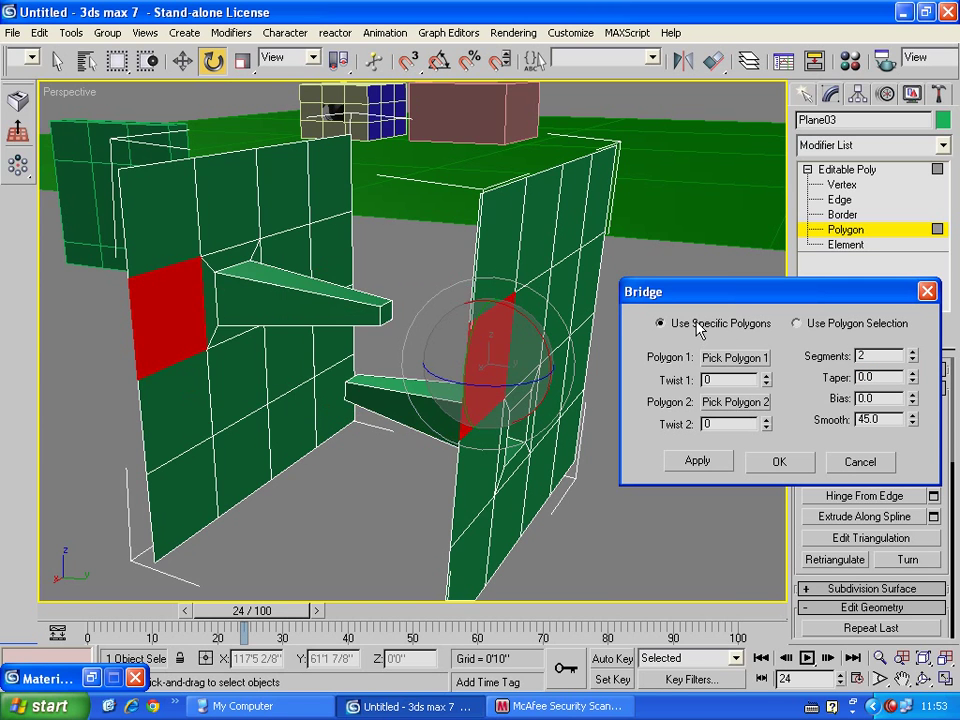
pyautogui.click(830, 324)
pyautogui.moveTo(913, 378); pyautogui.dragTo(870, 433)
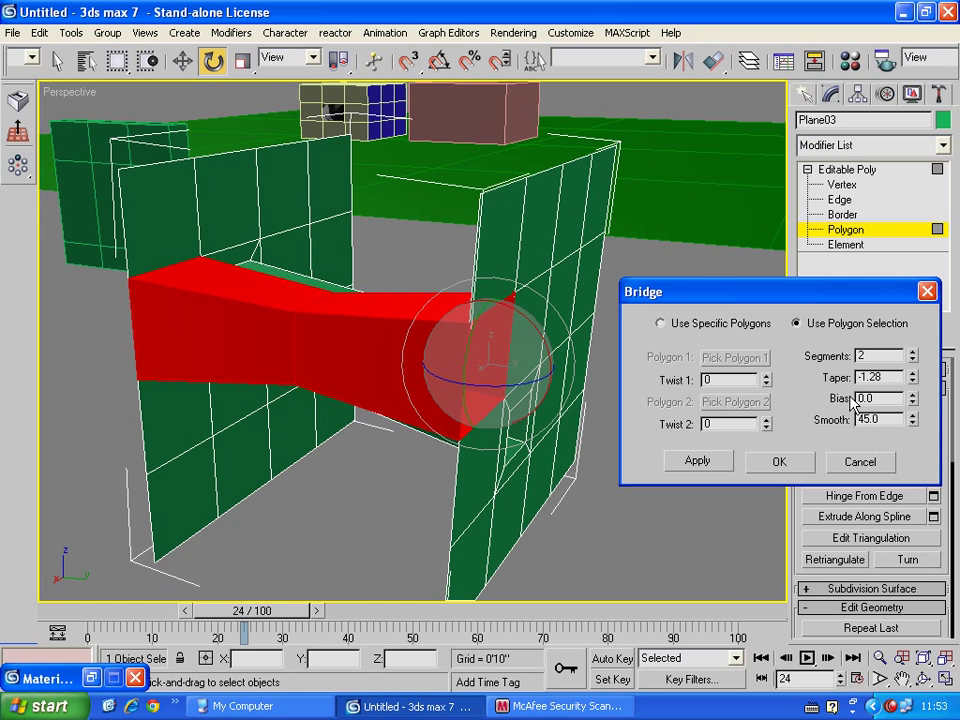
pyautogui.click(913, 352)
pyautogui.click(913, 352)
pyautogui.click(913, 352)
pyautogui.click(913, 352)
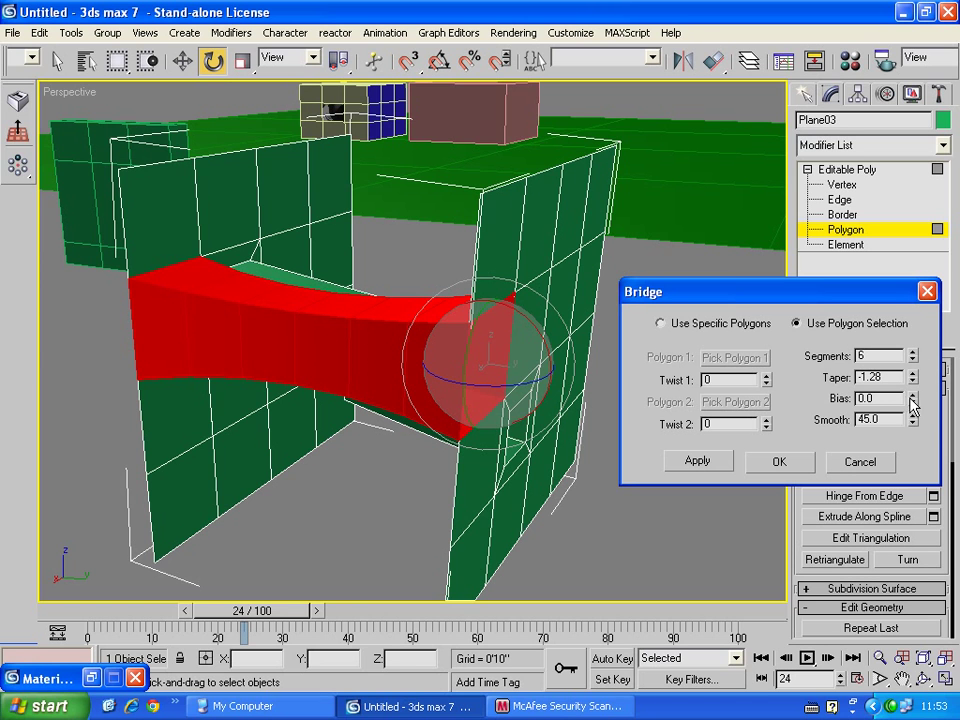
pyautogui.moveTo(897, 341)
pyautogui.mouseDown()
pyautogui.moveTo(874, 279)
pyautogui.moveTo(891, 447)
pyautogui.mouseUp()
pyautogui.moveTo(766, 380); pyautogui.dragTo(764, 360)
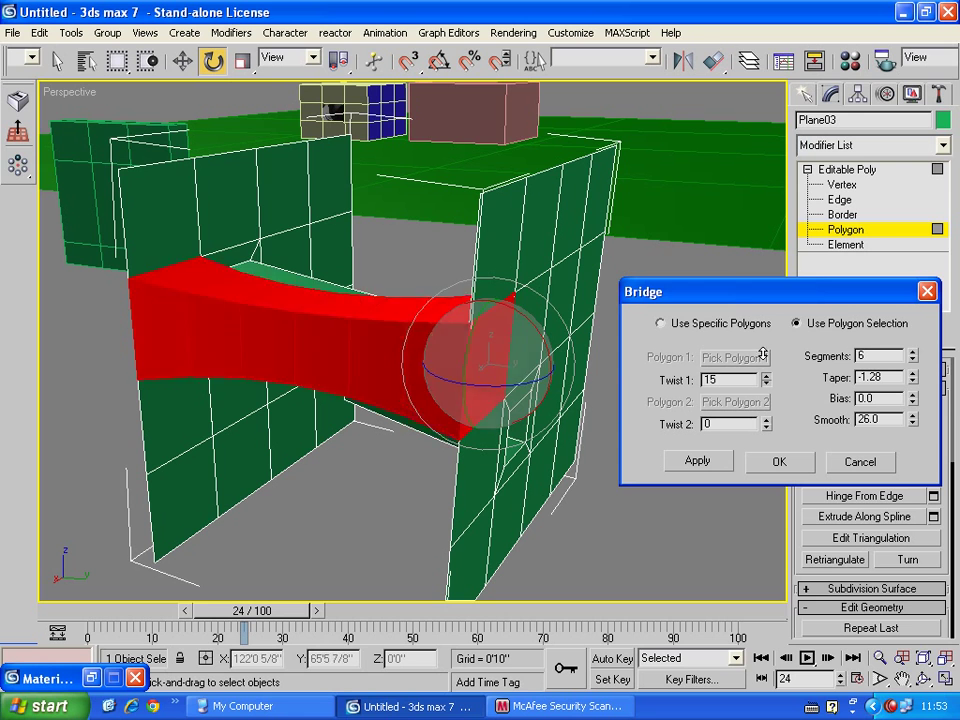
pyautogui.click(859, 462)
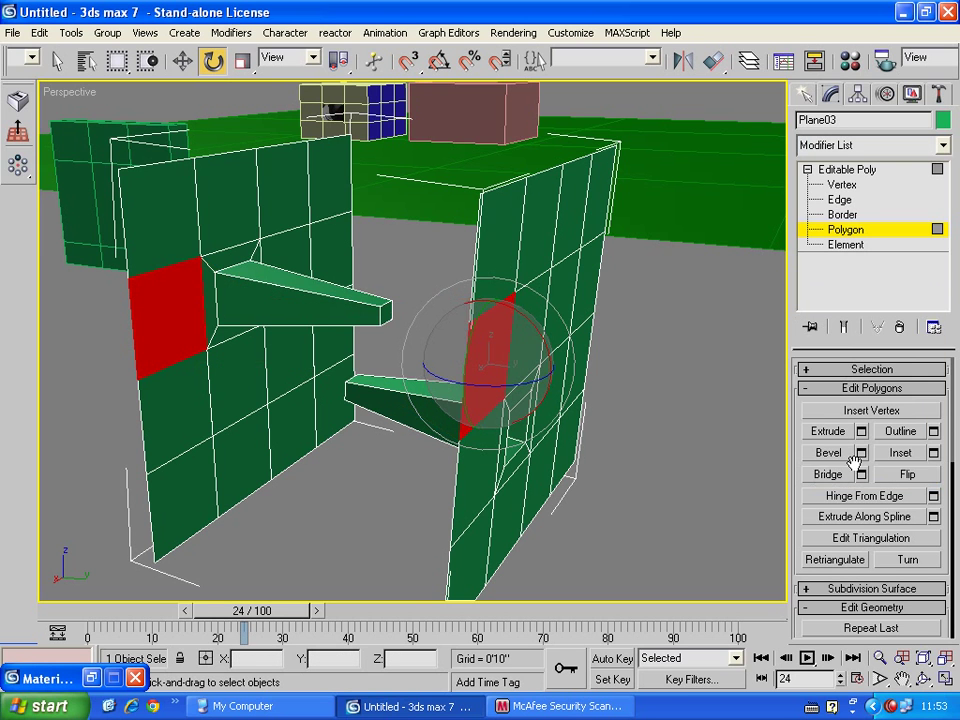
pyautogui.click(858, 474)
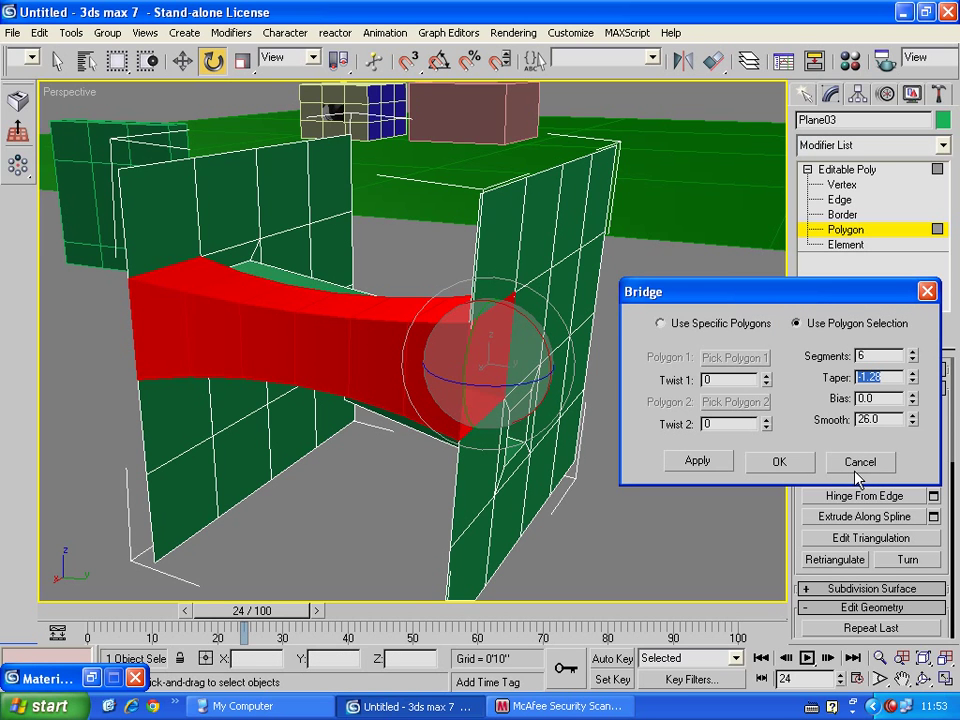
pyautogui.click(766, 458)
pyautogui.click(692, 497)
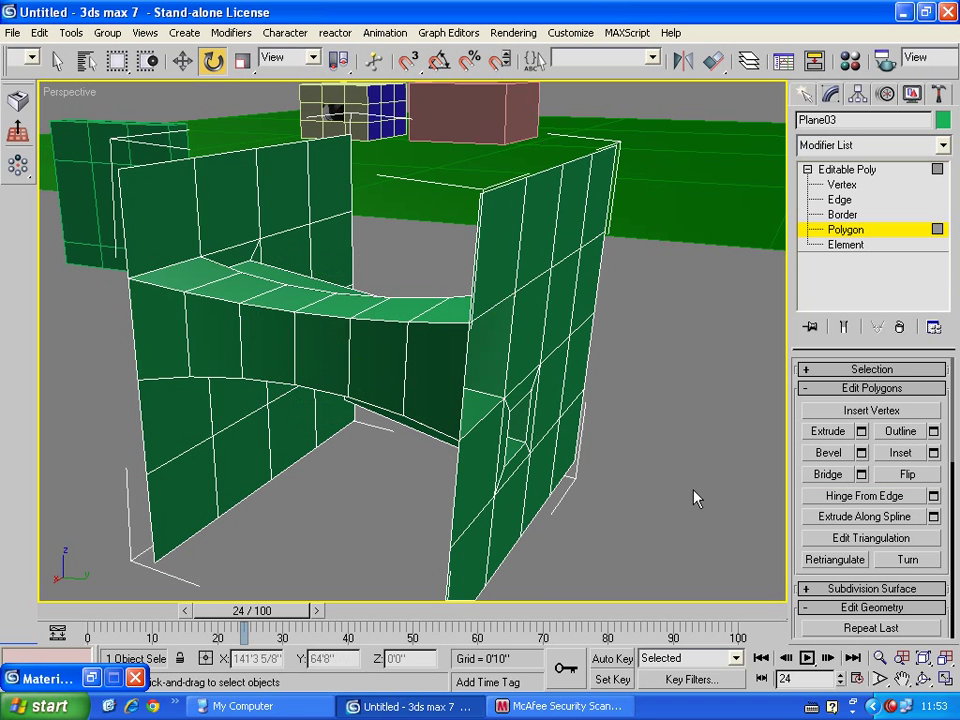
# Try Hinge From Edge on a wall polygon, then cancel it.
pyautogui.click(921, 678)
pyautogui.moveTo(422, 306)
pyautogui.mouseDown()
pyautogui.moveTo(328, 293)
pyautogui.moveTo(318, 281)
pyautogui.moveTo(643, 306)
pyautogui.moveTo(535, 408)
pyautogui.moveTo(354, 386)
pyautogui.moveTo(364, 392)
pyautogui.moveTo(321, 349)
pyautogui.moveTo(364, 336)
pyautogui.moveTo(840, 575)
pyautogui.mouseUp()
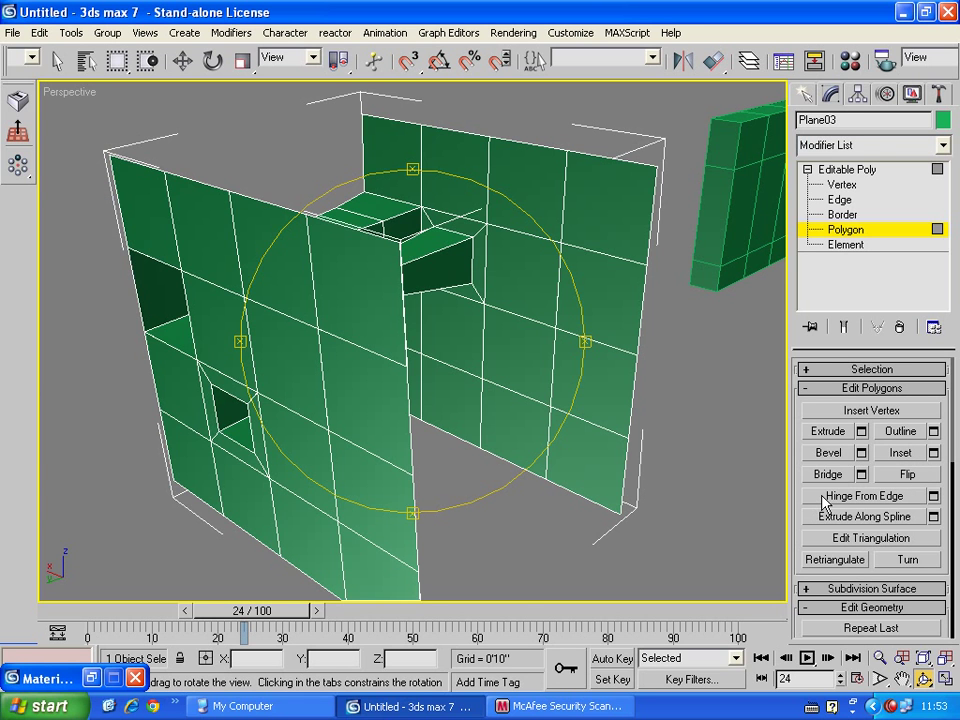
pyautogui.moveTo(514, 135)
pyautogui.mouseDown()
pyautogui.moveTo(489, 214)
pyautogui.moveTo(457, 257)
pyautogui.mouseUp()
pyautogui.scroll(5, 489, 214)
pyautogui.scroll(-5, 457, 257)
pyautogui.press('e')
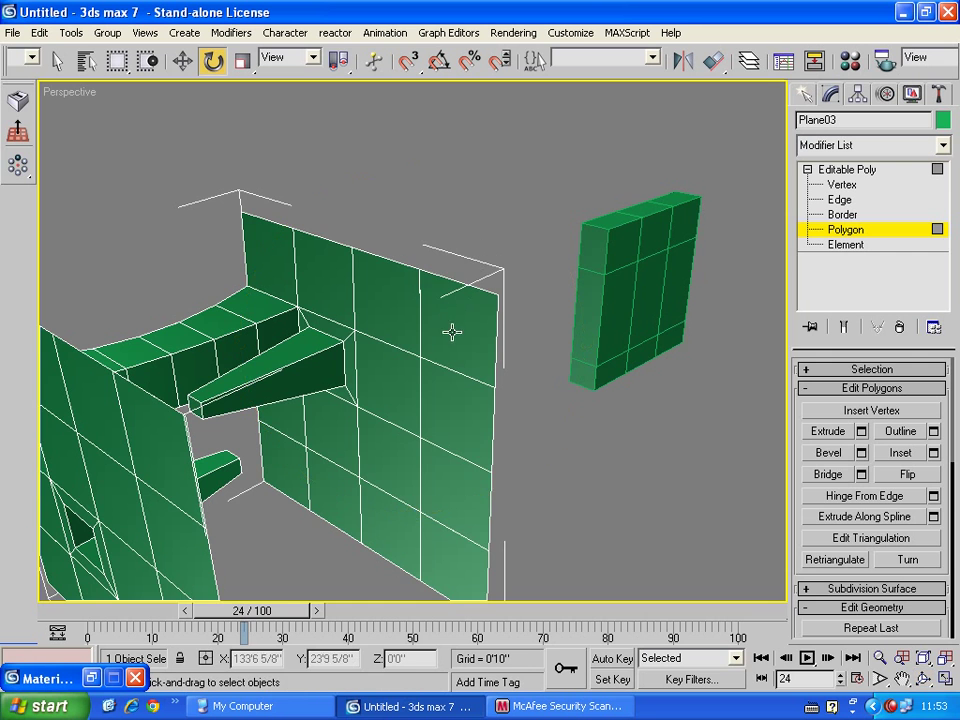
pyautogui.click(451, 321)
pyautogui.scroll(3, 448, 315)
pyautogui.scroll(5, 444, 299)
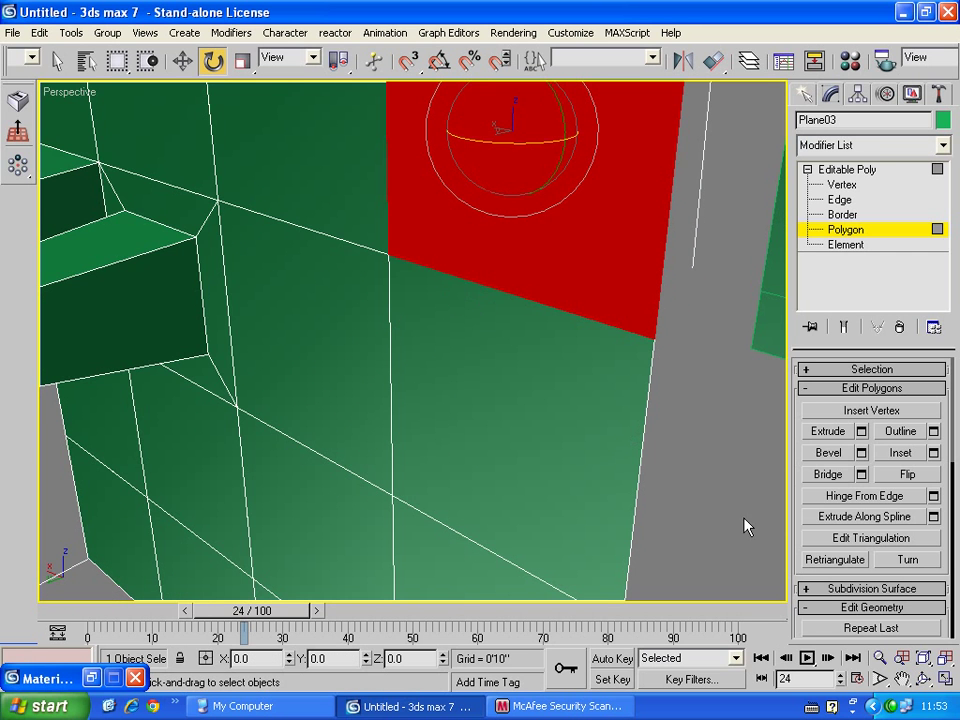
pyautogui.click(933, 495)
pyautogui.scroll(-5, 590, 336)
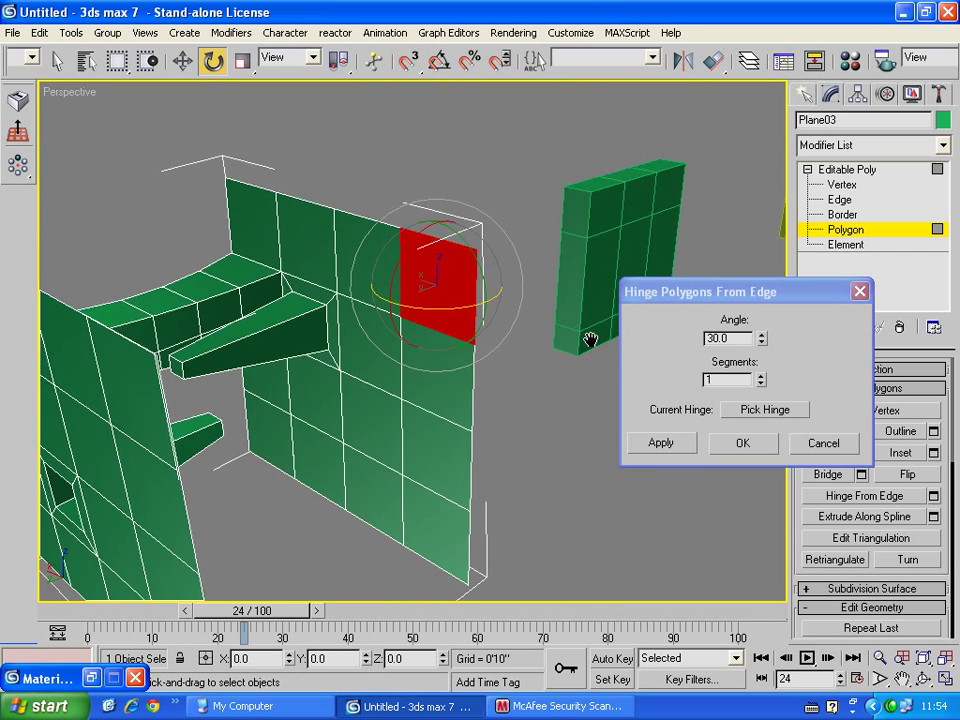
pyautogui.scroll(1, 600, 336)
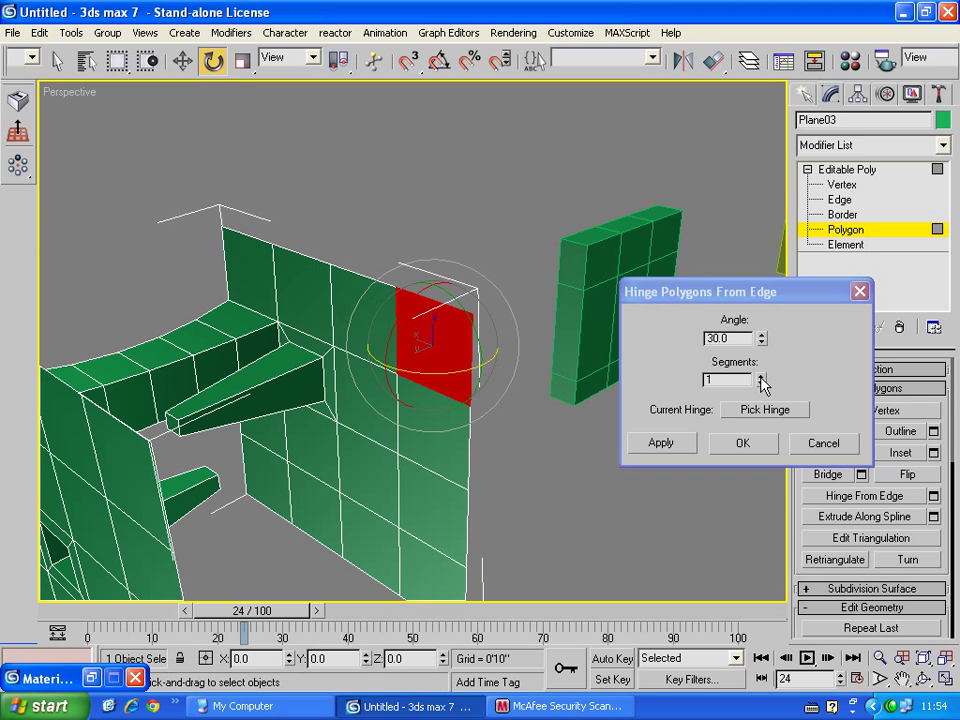
pyautogui.click(762, 414)
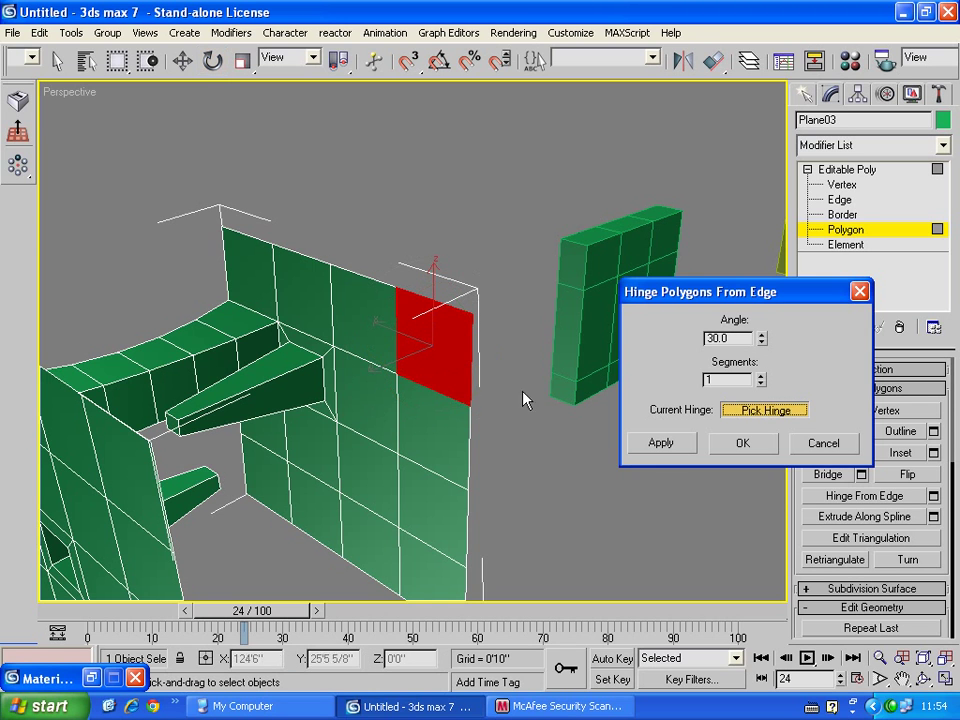
pyautogui.click(447, 398)
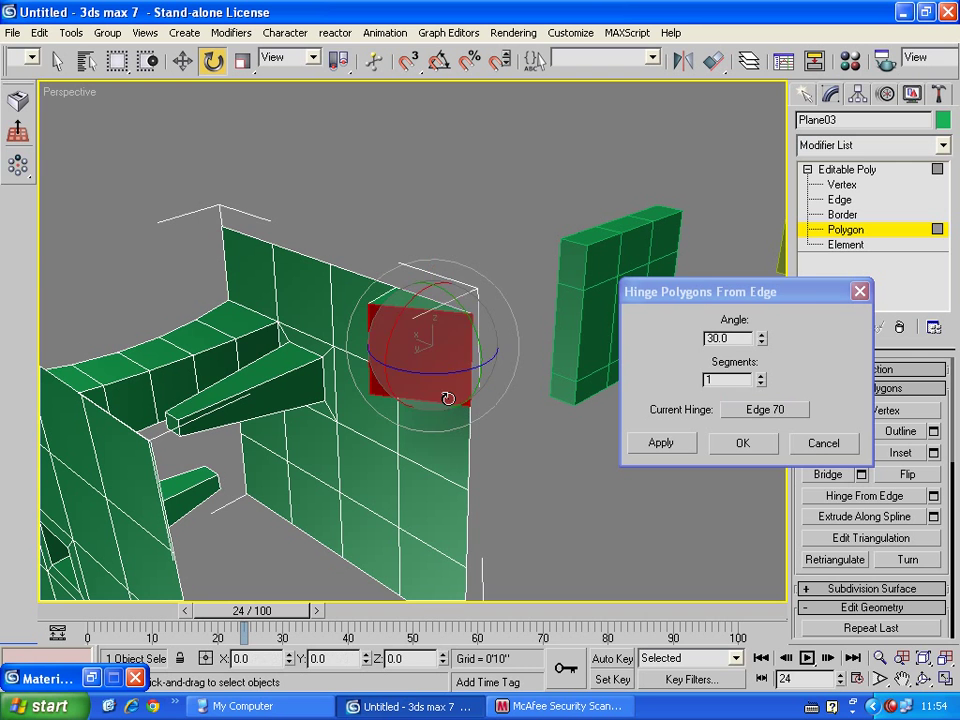
pyautogui.click(823, 443)
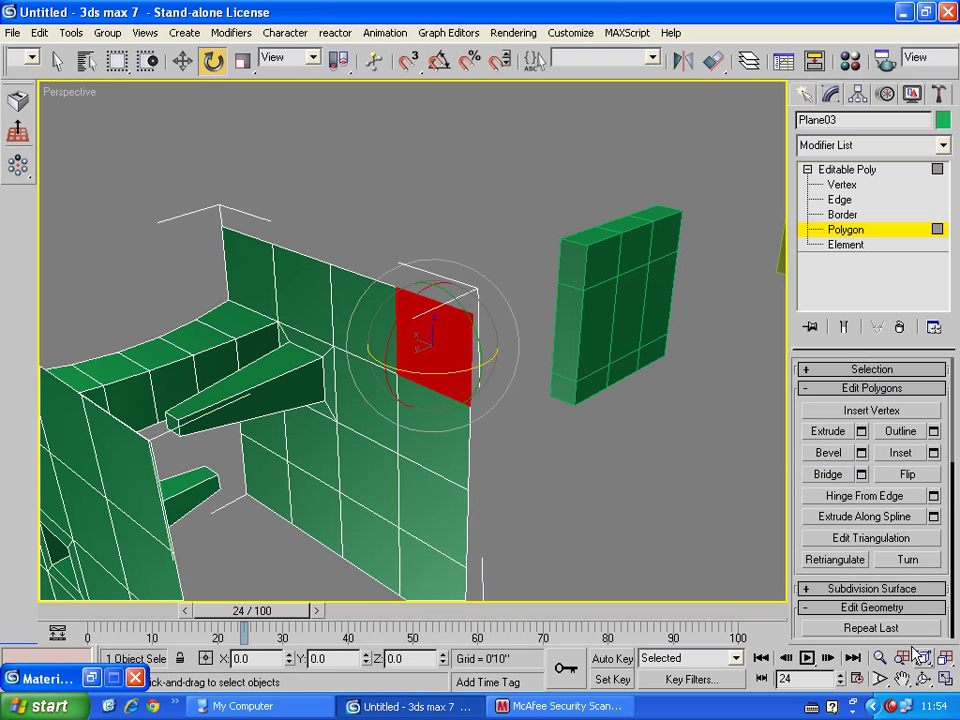
# Rotate the bridged Plane03 mesh and delete it.
pyautogui.click(921, 680)
pyautogui.moveTo(429, 376); pyautogui.dragTo(420, 378)
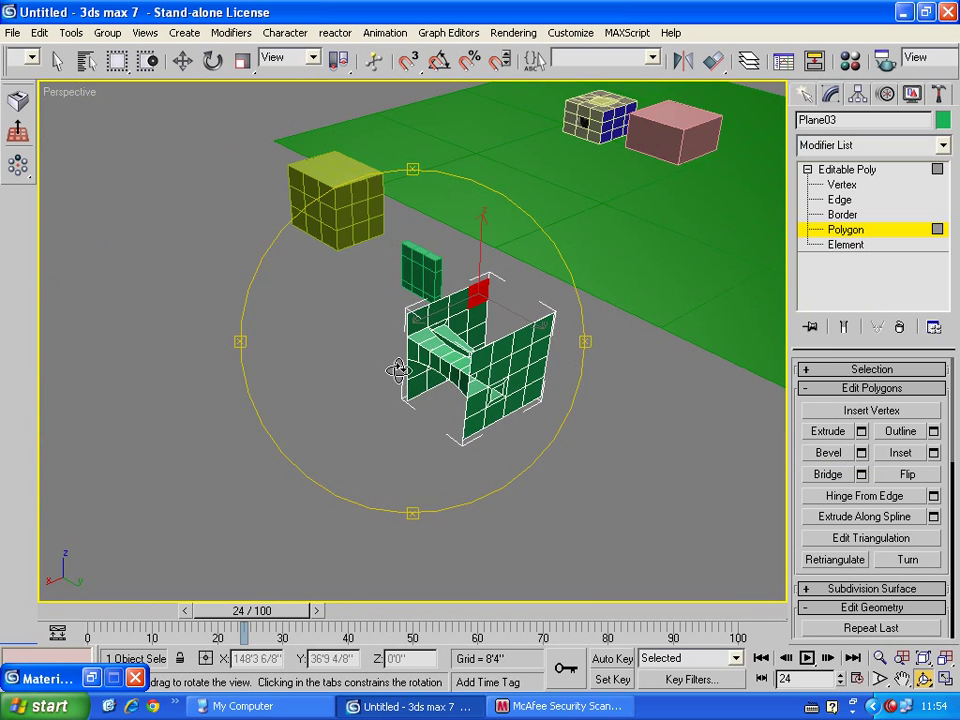
pyautogui.press('e')
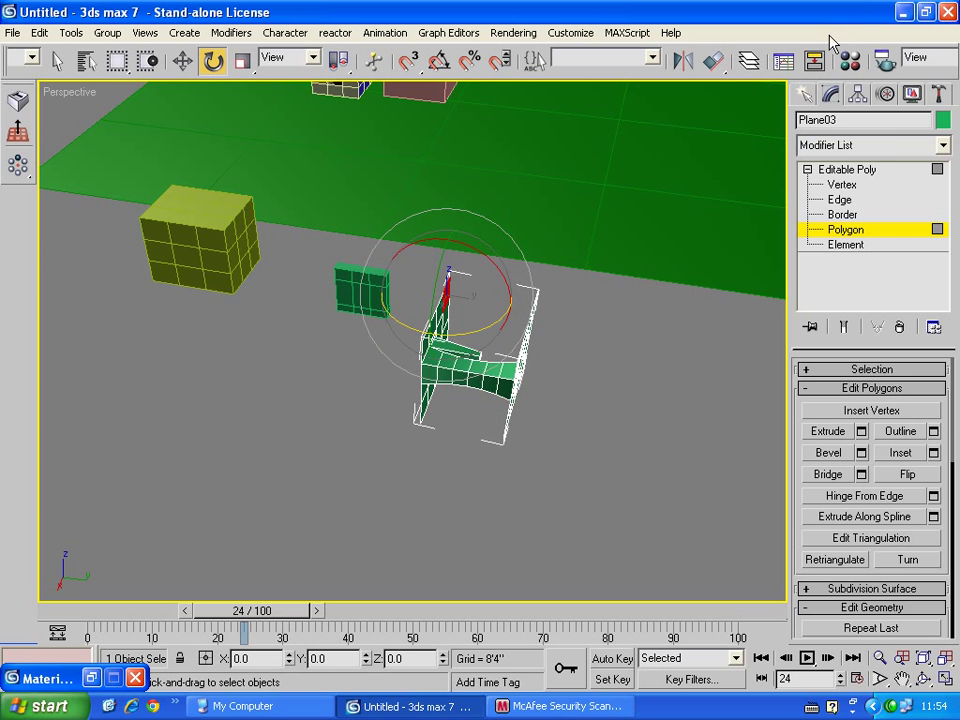
pyautogui.click(805, 94)
pyautogui.moveTo(608, 259); pyautogui.dragTo(450, 433)
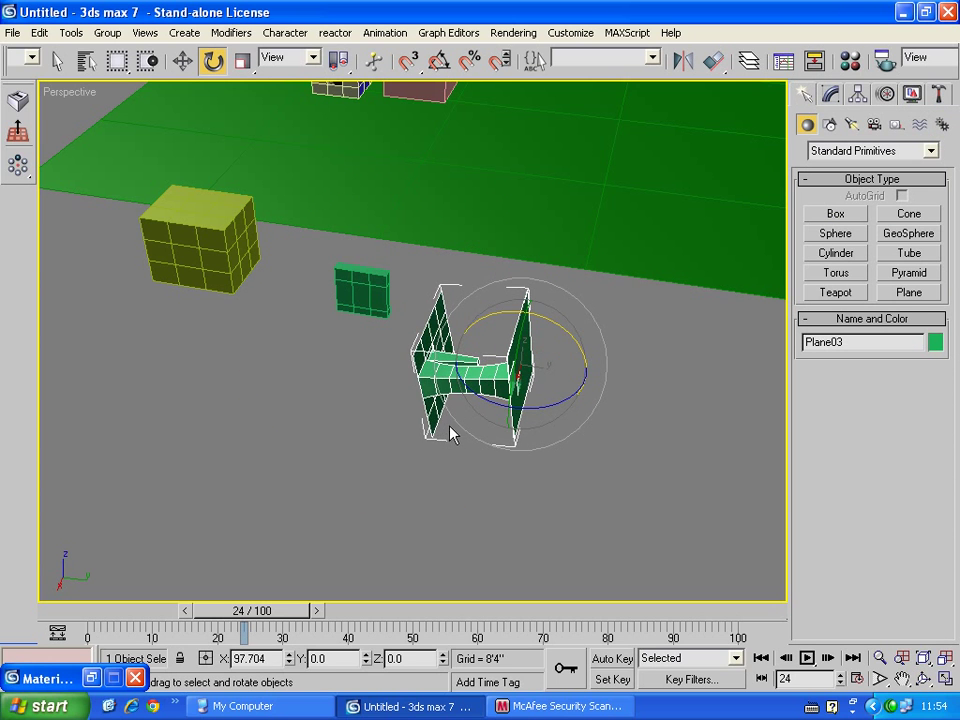
pyautogui.press('Delete')
# Draw a new Standard Primitives plane, Plane02, on the ground.
pyautogui.click(909, 292)
pyautogui.moveTo(468, 338); pyautogui.dragTo(572, 452)
pyautogui.scroll(3, 497, 390)
pyautogui.scroll(3, 417, 324)
# Convert Plane02 to an Editable Poly.
pyautogui.press('e')
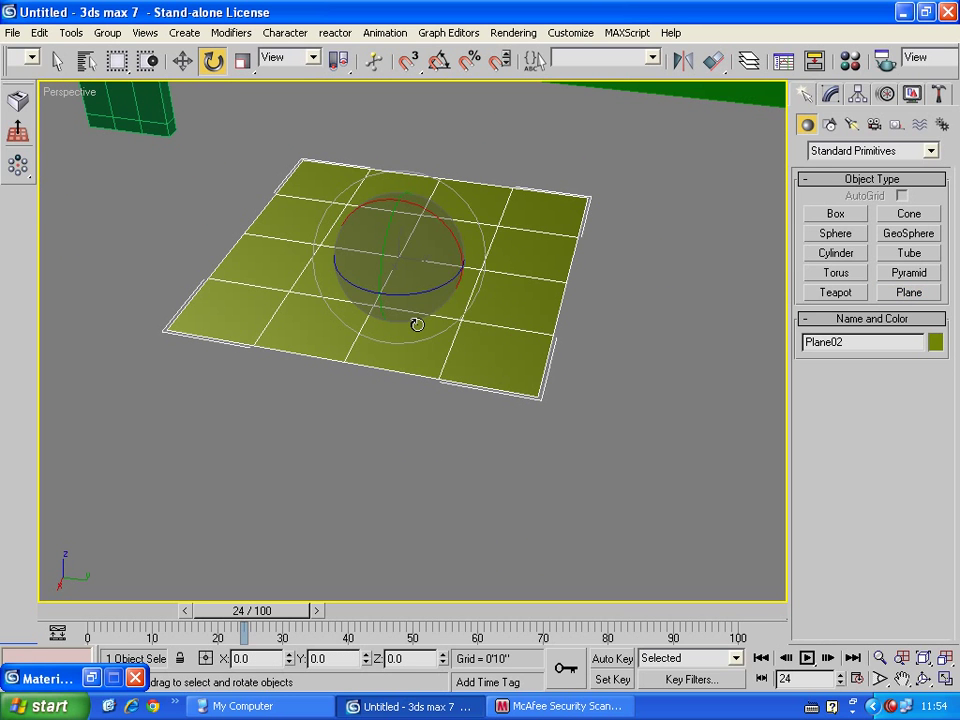
pyautogui.rightClick(417, 324)
pyautogui.click(578, 493)
pyautogui.scroll(5, 483, 318)
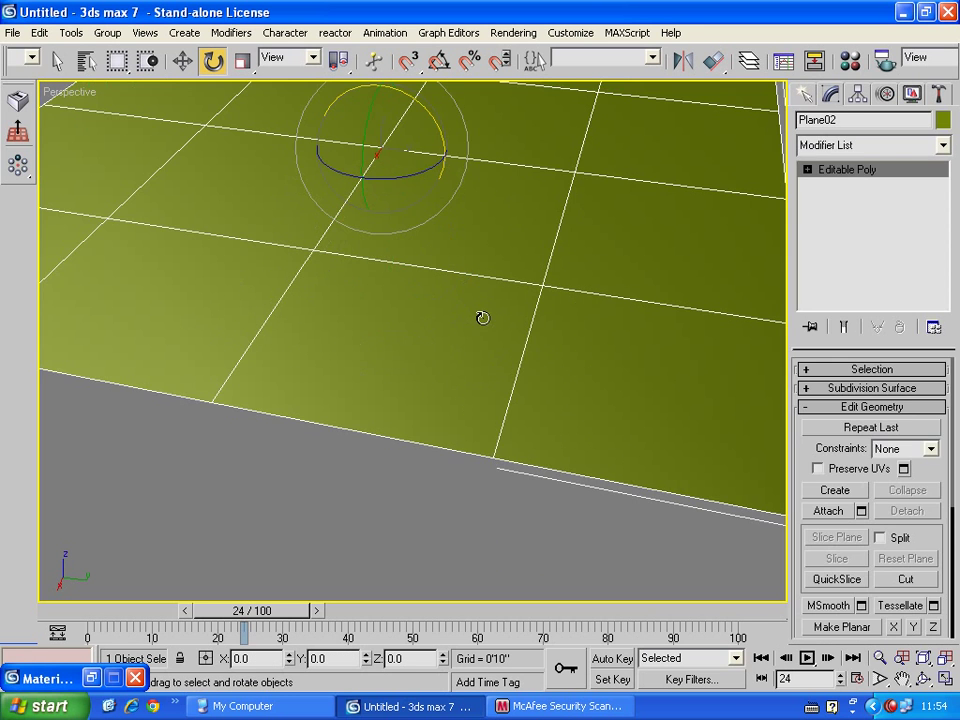
pyautogui.scroll(-2, 483, 318)
pyautogui.scroll(-5, 326, 358)
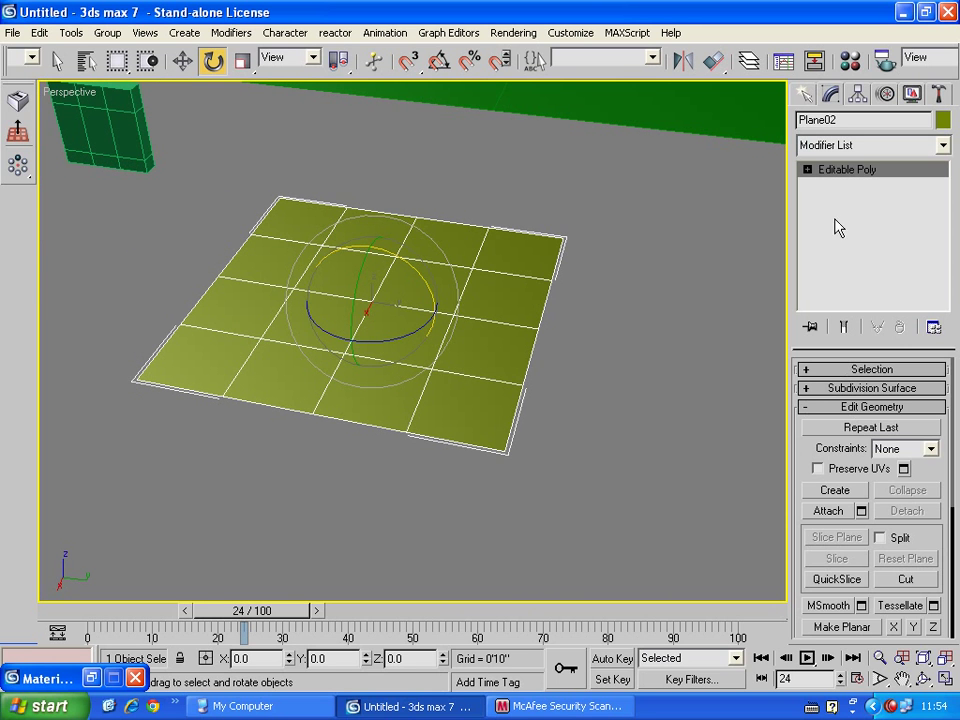
# Hinge one inner face up interactively, inspect it, then undo so the plane stays flat.
pyautogui.click(807, 170)
pyautogui.click(845, 229)
pyautogui.click(369, 321)
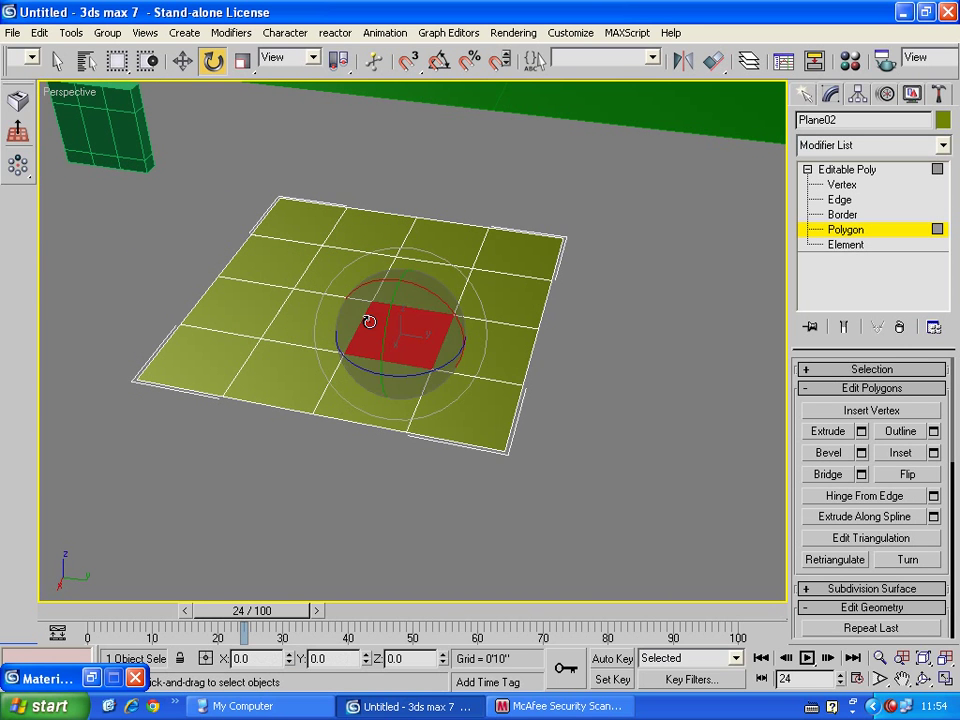
pyautogui.click(855, 496)
pyautogui.moveTo(378, 358)
pyautogui.mouseDown()
pyautogui.moveTo(381, 484)
pyautogui.moveTo(390, 347)
pyautogui.moveTo(390, 387)
pyautogui.mouseUp()
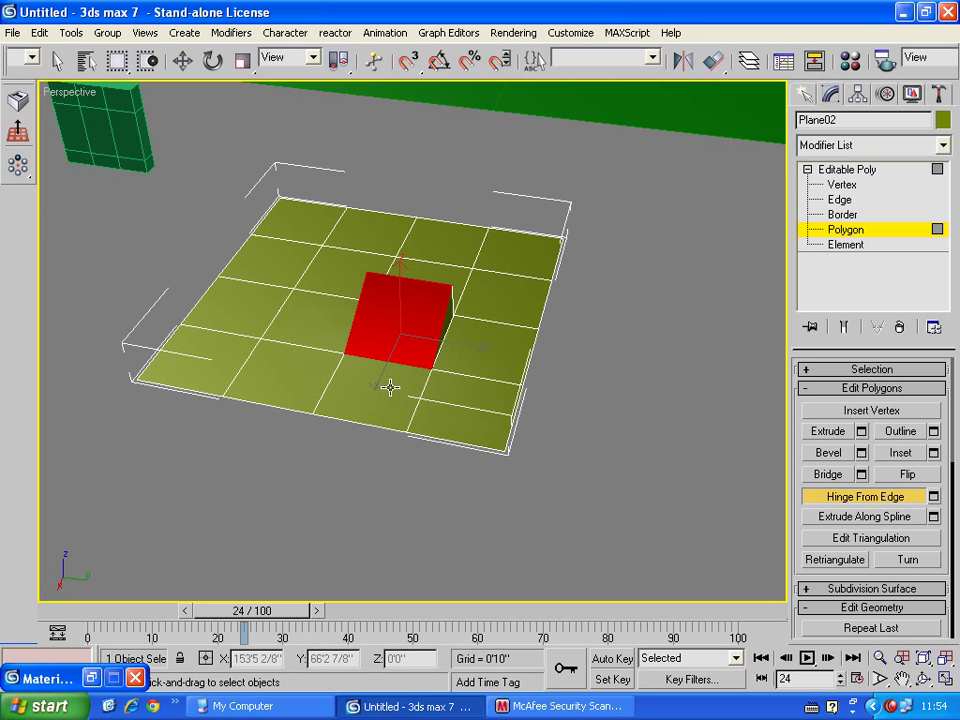
pyautogui.click(923, 679)
pyautogui.moveTo(360, 300)
pyautogui.mouseDown()
pyautogui.moveTo(311, 268)
pyautogui.moveTo(291, 303)
pyautogui.moveTo(420, 302)
pyautogui.mouseUp()
pyautogui.scroll(5, 291, 303)
pyautogui.hotkey('ctrl', 'z')
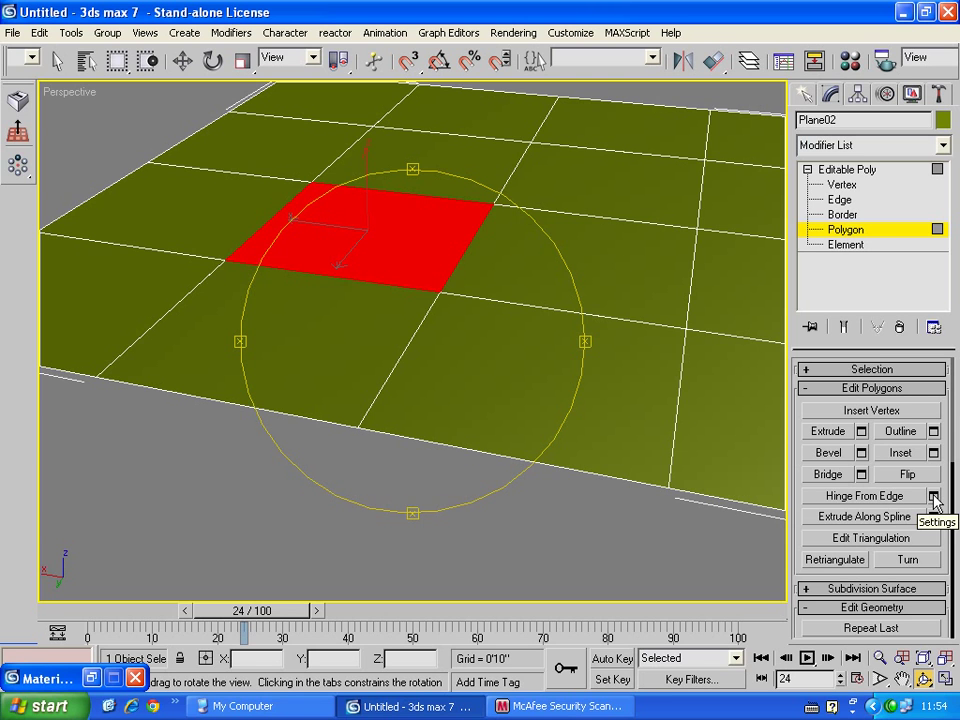
# Hinge the selected face 35.5° about its right edge with 6 segments.
pyautogui.click(933, 496)
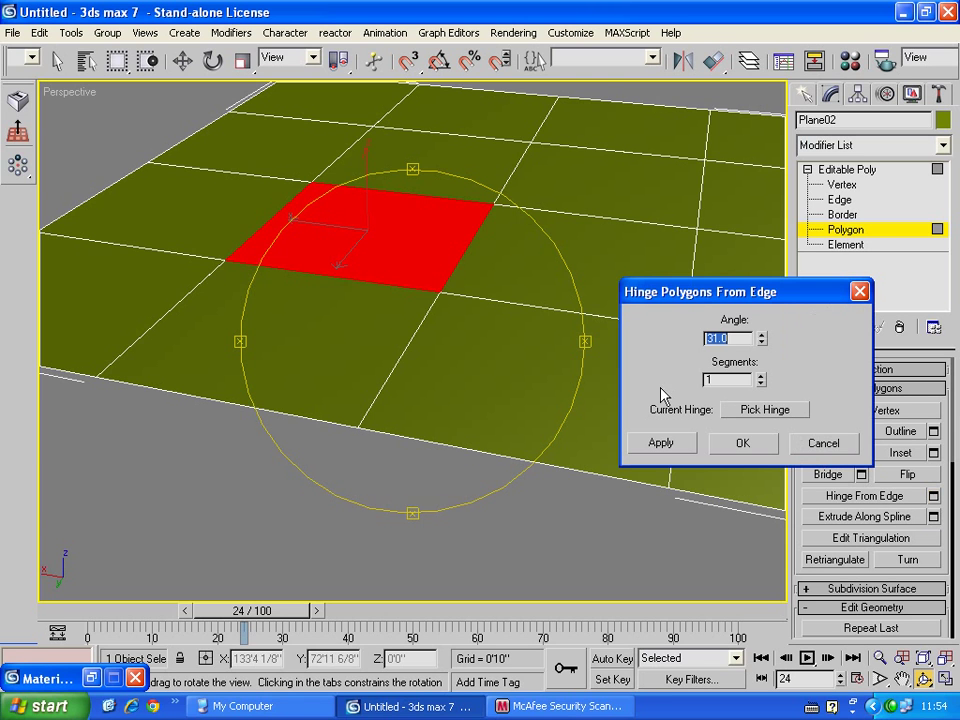
pyautogui.click(765, 413)
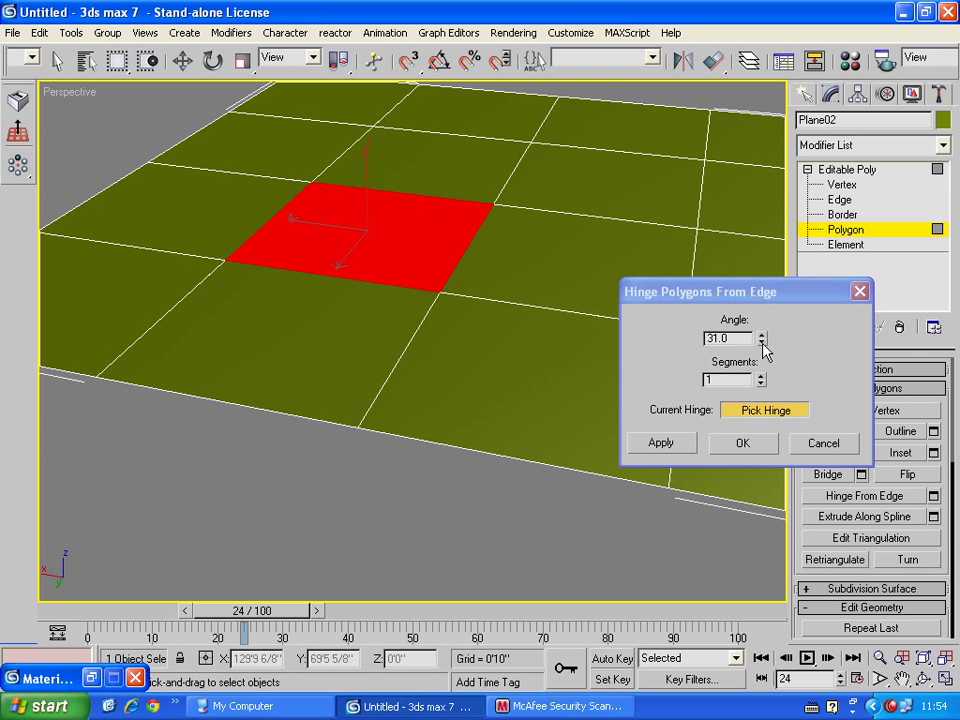
pyautogui.moveTo(761, 339); pyautogui.dragTo(693, 290)
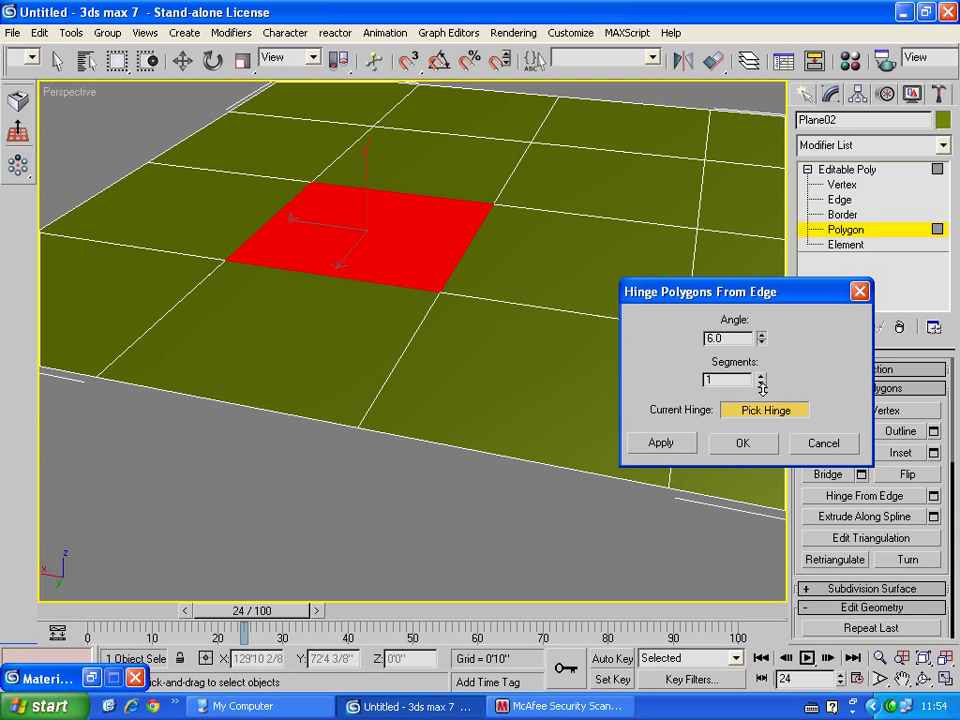
pyautogui.click(454, 270)
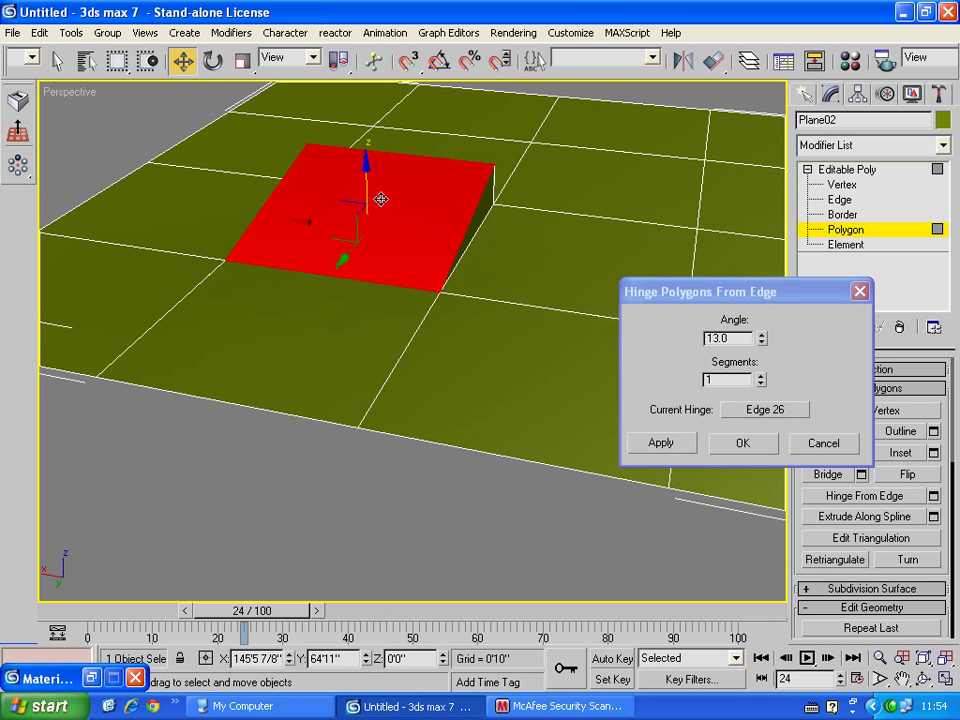
pyautogui.moveTo(761, 339); pyautogui.dragTo(745, 292)
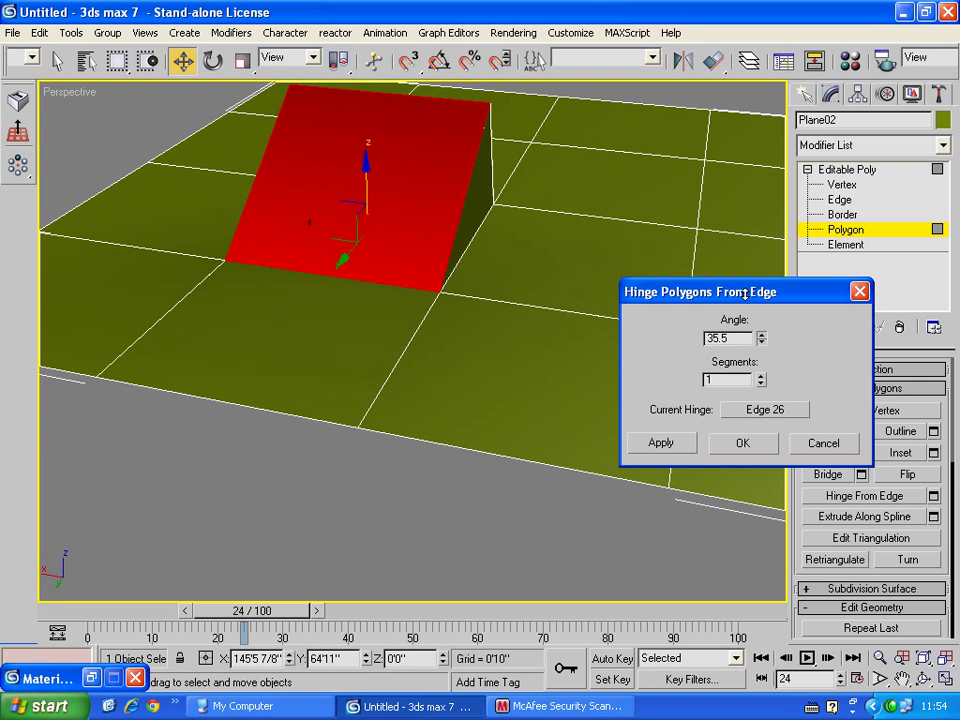
pyautogui.click(762, 376)
pyautogui.click(762, 376)
pyautogui.click(762, 376)
pyautogui.click(762, 376)
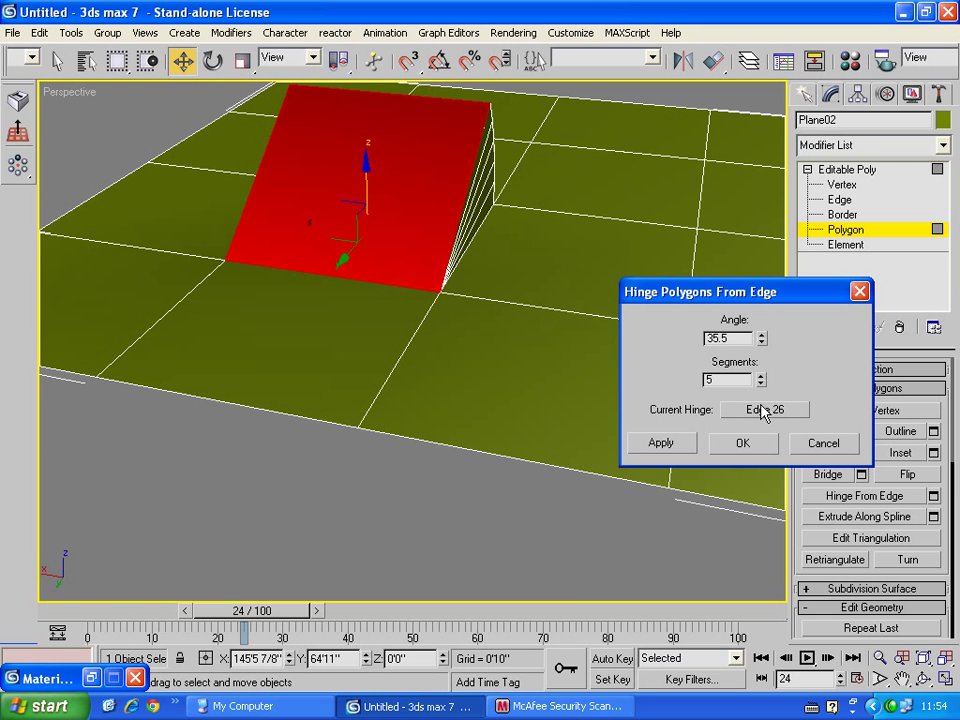
pyautogui.click(923, 678)
pyautogui.moveTo(330, 270)
pyautogui.mouseDown()
pyautogui.moveTo(246, 274)
pyautogui.moveTo(406, 303)
pyautogui.moveTo(454, 264)
pyautogui.moveTo(448, 253)
pyautogui.moveTo(422, 261)
pyautogui.moveTo(431, 241)
pyautogui.mouseUp()
pyautogui.moveTo(761, 379)
pyautogui.mouseDown()
pyautogui.moveTo(761, 340)
pyautogui.moveTo(758, 373)
pyautogui.mouseUp()
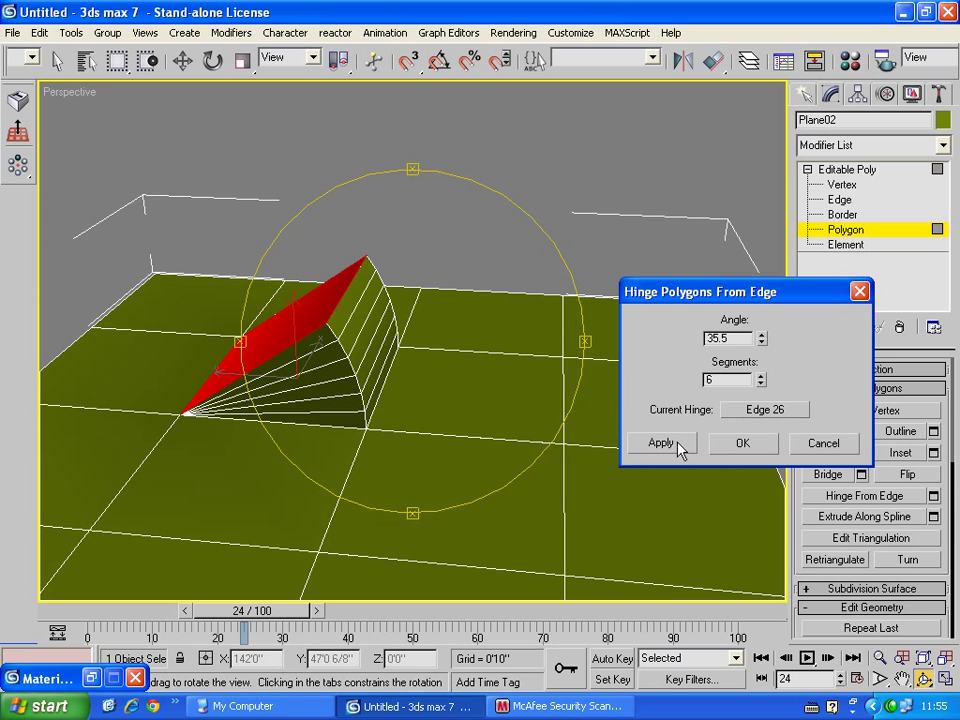
pyautogui.click(742, 443)
pyautogui.scroll(-5, 467, 446)
pyautogui.press('w')
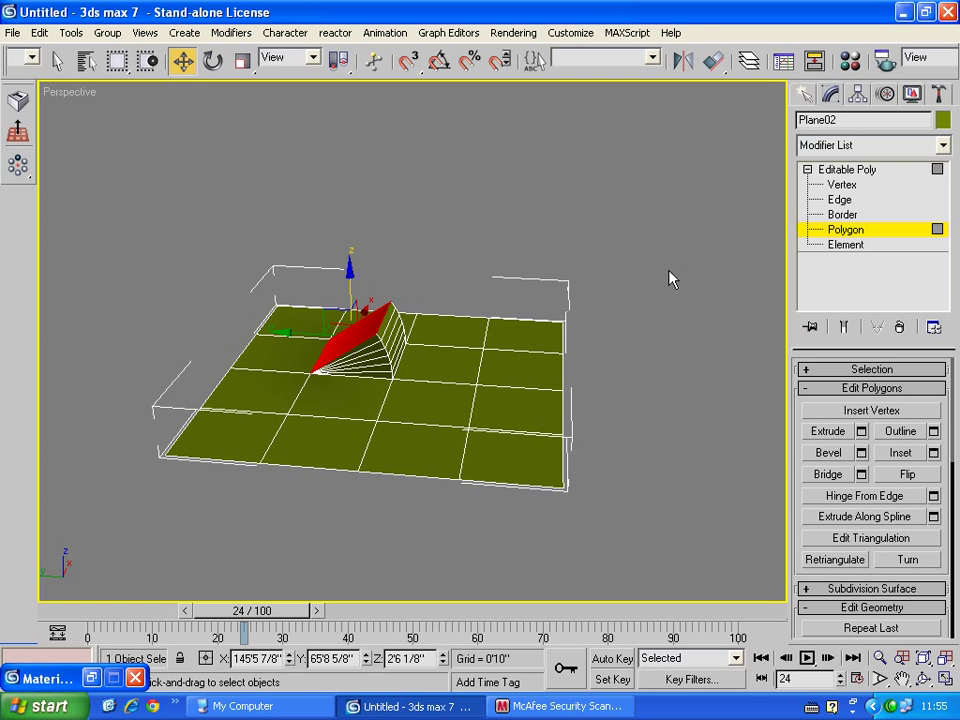
# Hinge the flat face beside the wedge up from one of its edges.
pyautogui.click(448, 398)
pyautogui.click(880, 498)
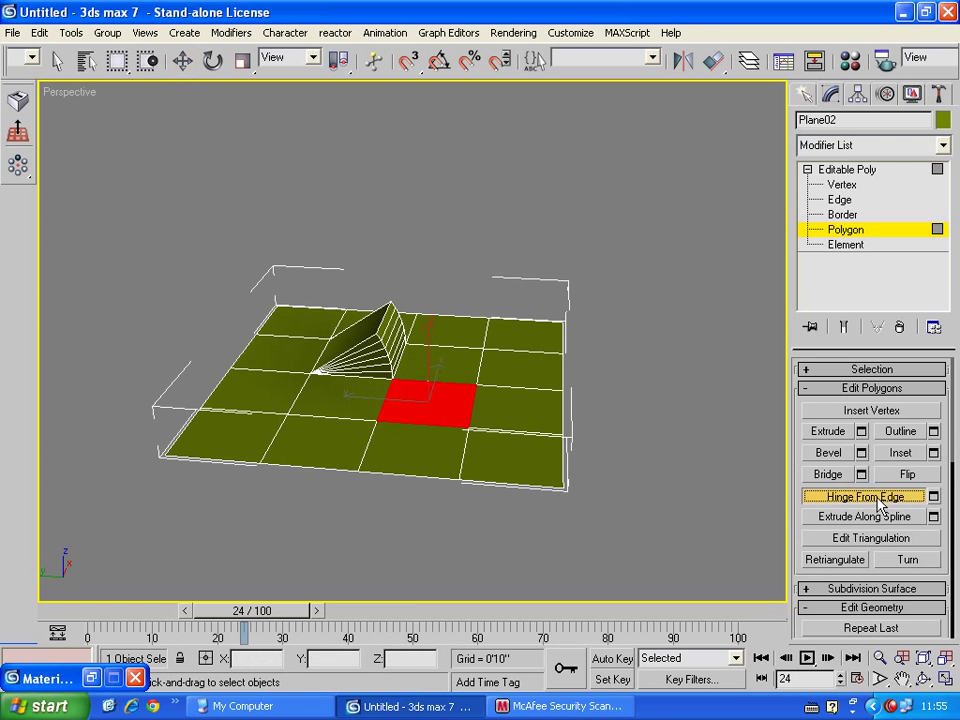
pyautogui.click(935, 496)
pyautogui.click(652, 444)
pyautogui.moveTo(759, 343); pyautogui.dragTo(760, 358)
pyautogui.click(757, 408)
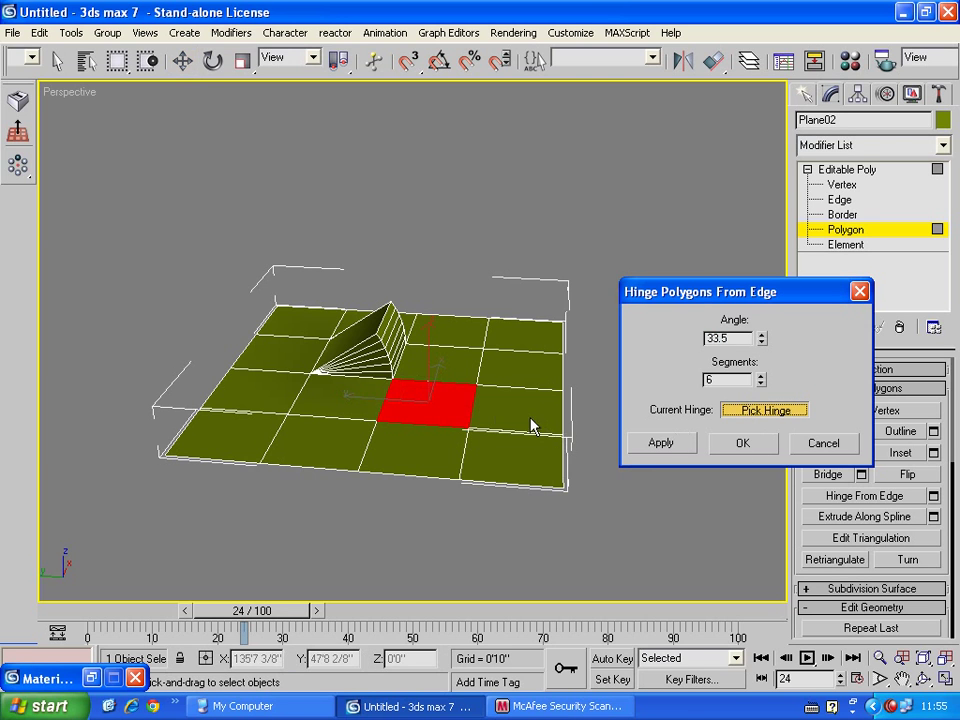
pyautogui.click(469, 407)
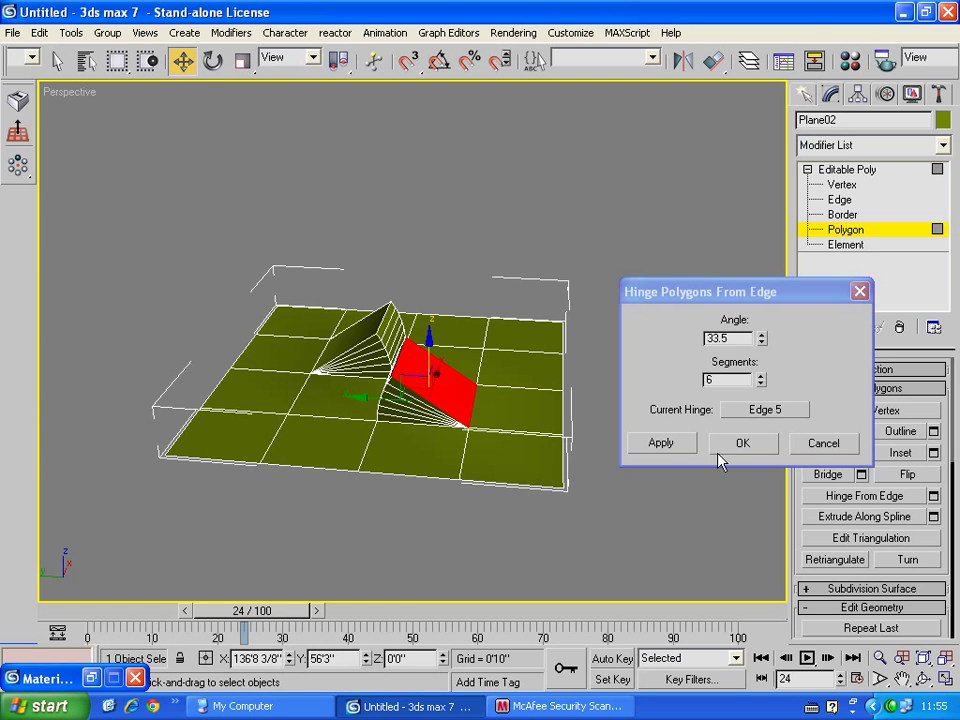
pyautogui.click(742, 443)
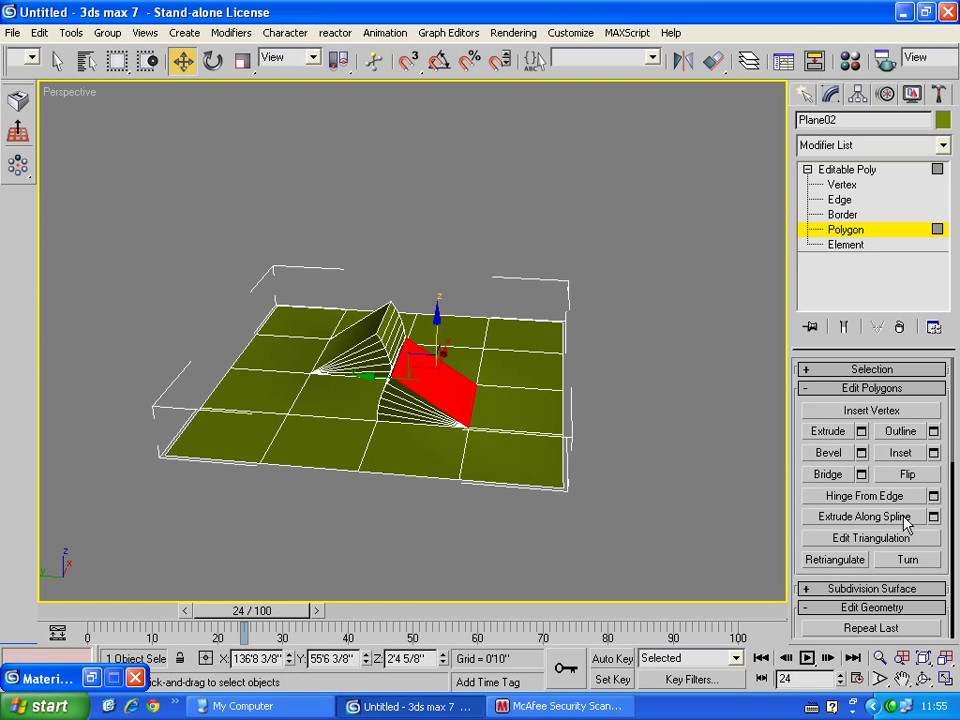
pyautogui.click(933, 497)
pyautogui.click(755, 409)
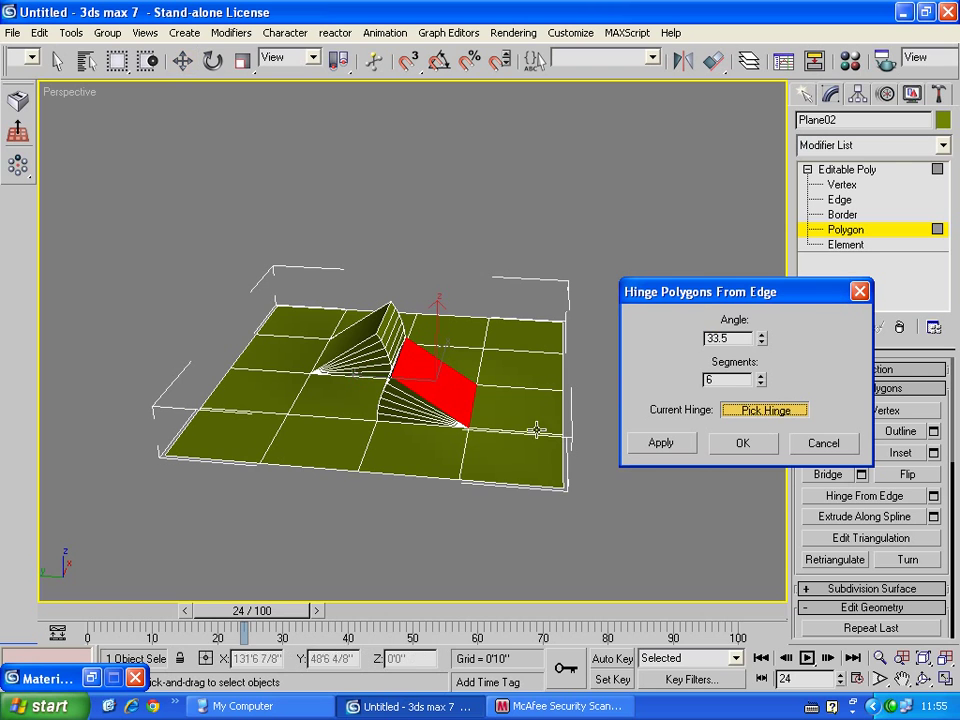
pyautogui.click(742, 443)
pyautogui.press('w')
# Hinge the front-left floor polygon 33.5° about its back edge in 6 segments.
pyautogui.click(321, 425)
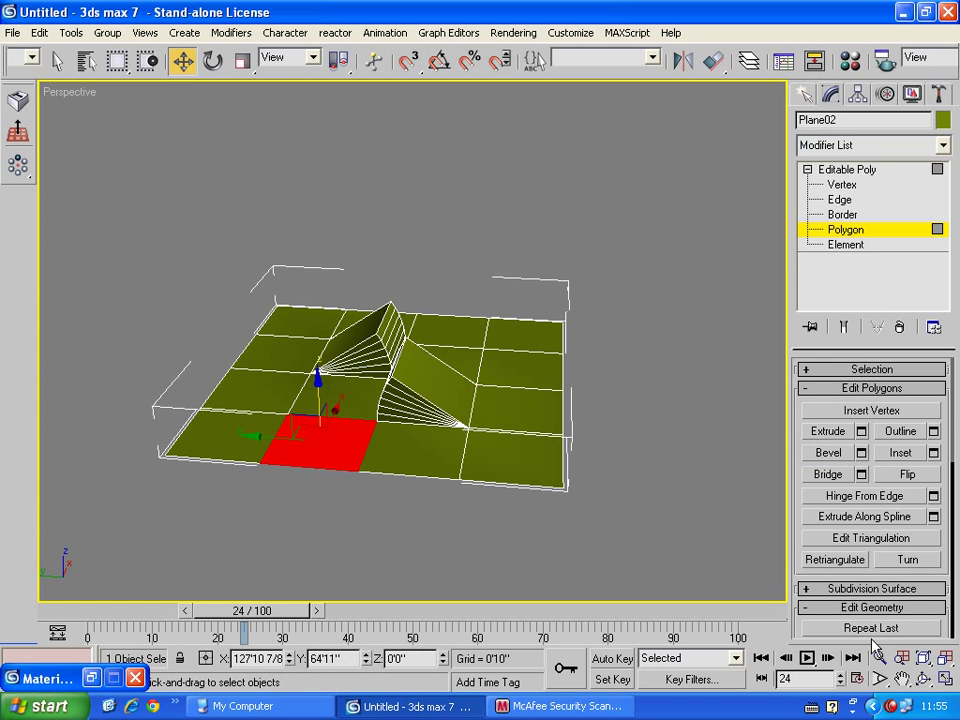
pyautogui.click(933, 496)
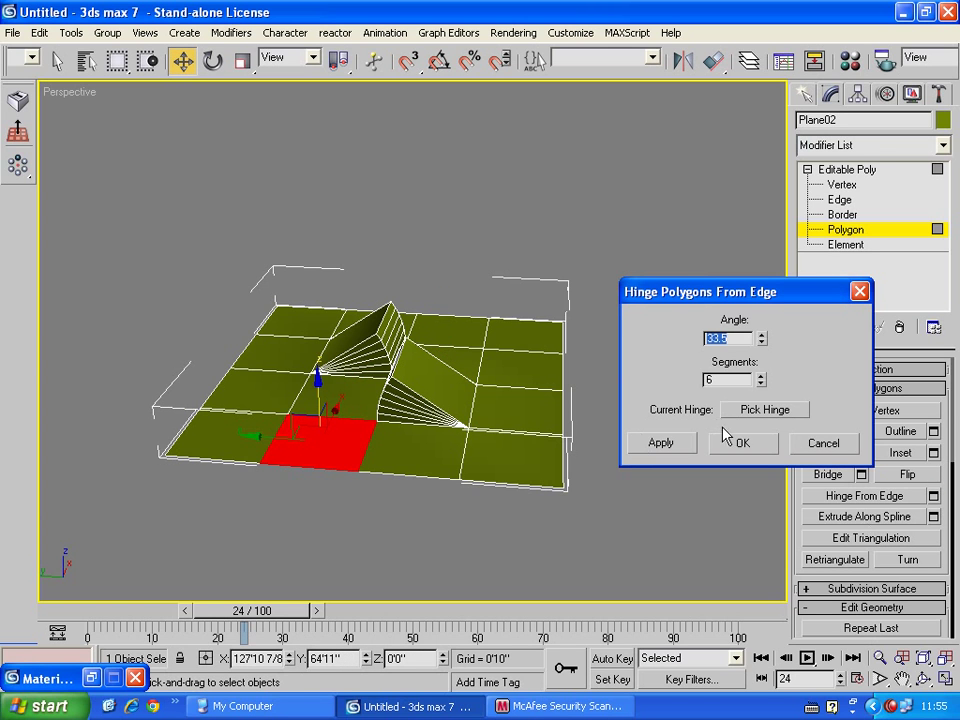
pyautogui.click(765, 410)
pyautogui.click(332, 417)
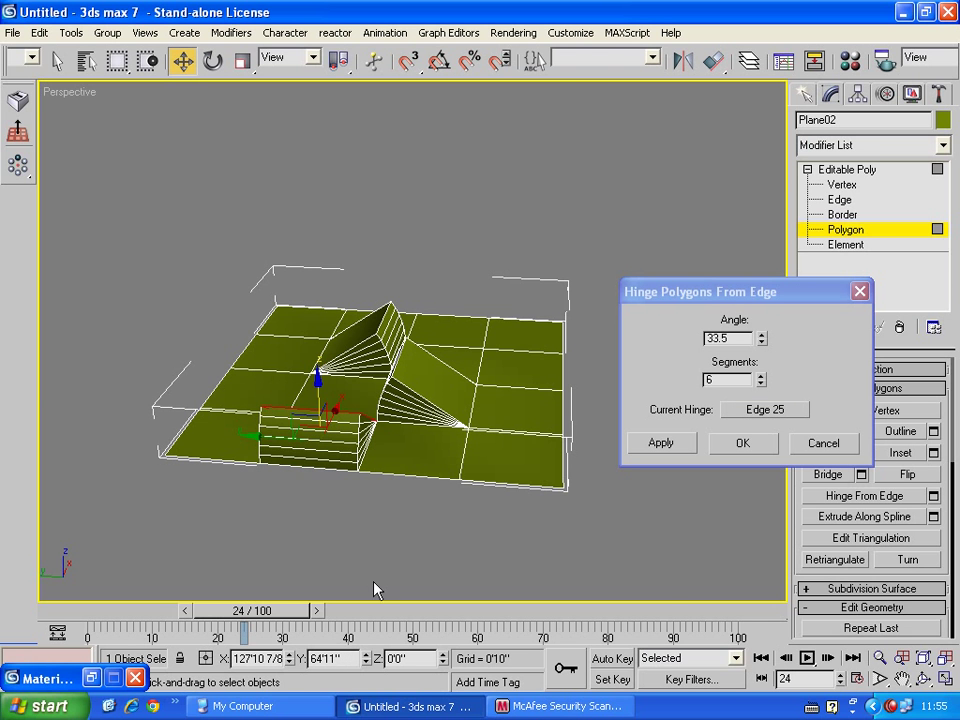
pyautogui.keyDown('alt'); pyautogui.moveTo(186, 306); pyautogui.dragTo(398, 328, button='middle'); pyautogui.keyUp('alt')
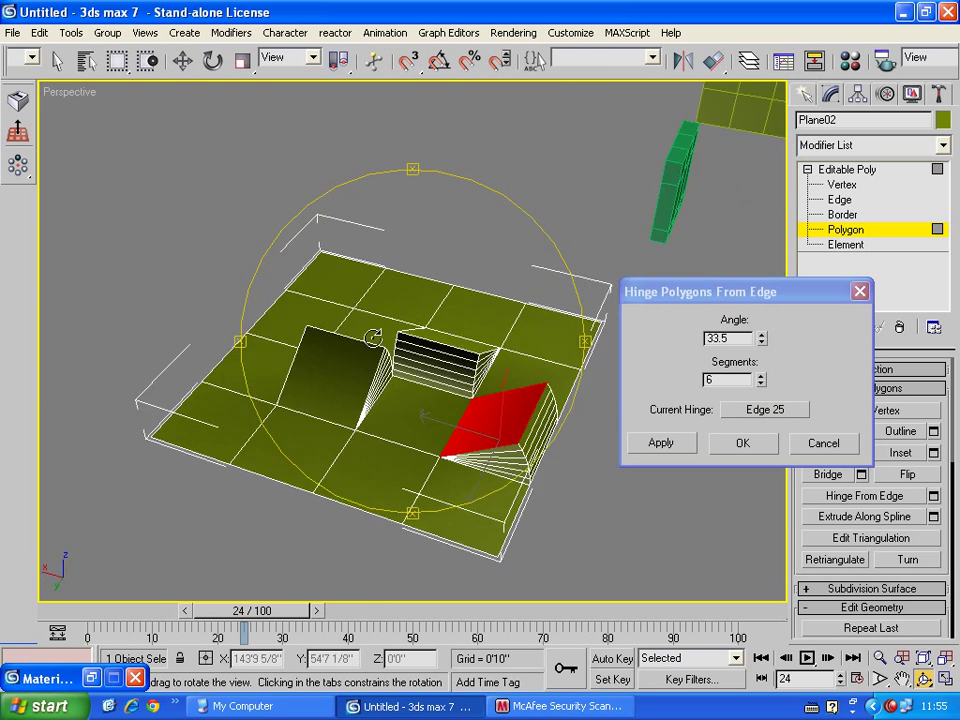
pyautogui.scroll(-5, 388, 326)
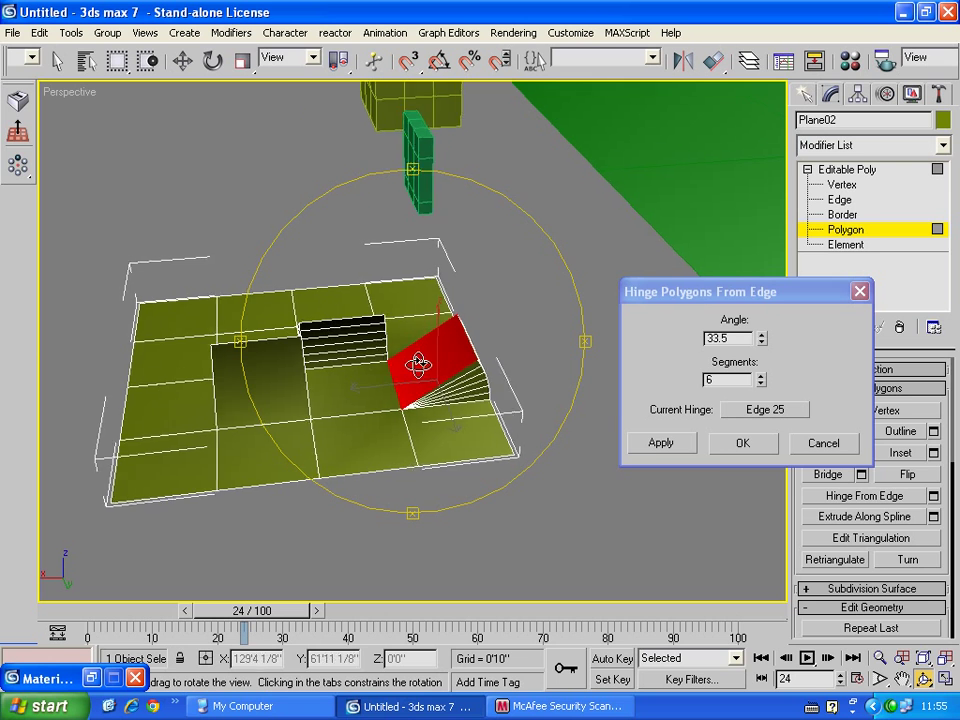
pyautogui.scroll(1, 422, 364)
pyautogui.click(740, 445)
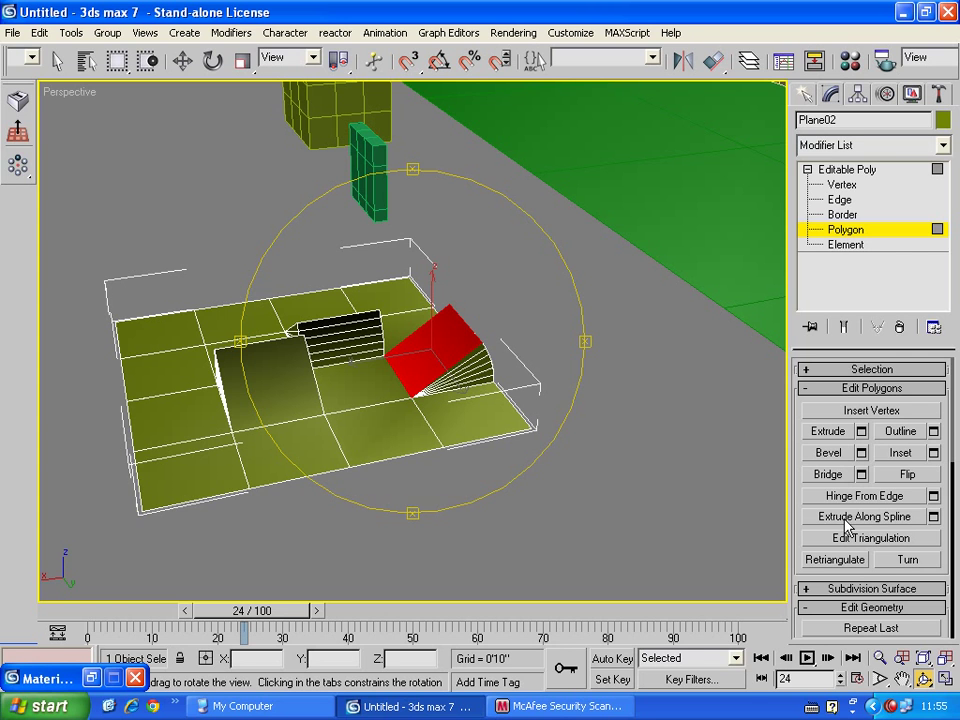
pyautogui.press('w')
pyautogui.click(805, 94)
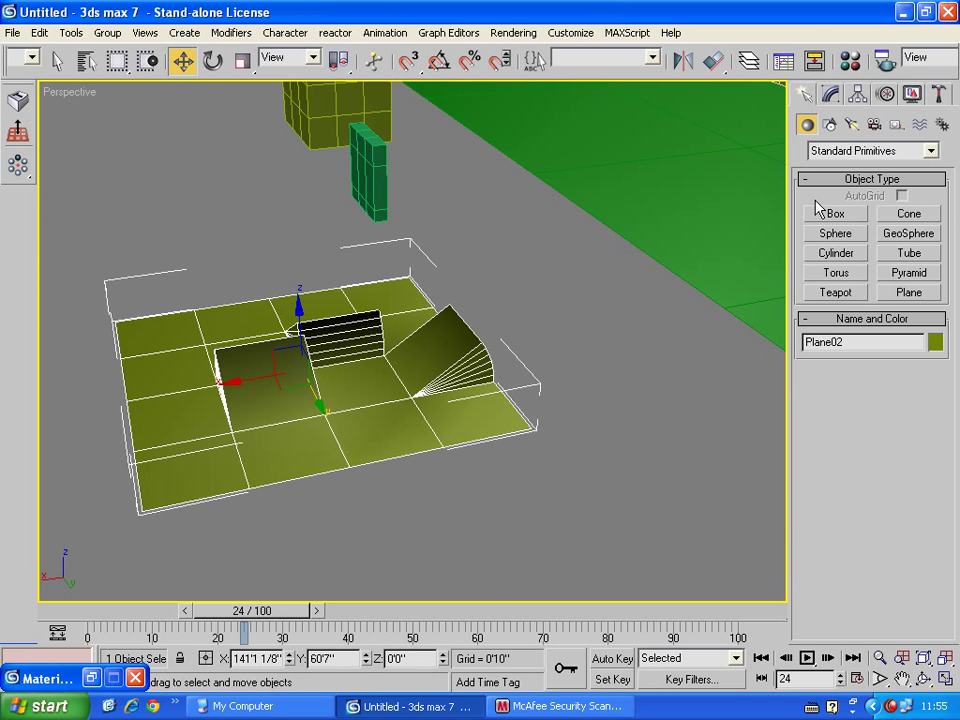
# Draw a curved Bezier line spline in front of the plane.
pyautogui.scroll(5, 469, 391)
pyautogui.scroll(-5, 471, 377)
pyautogui.scroll(5, 471, 377)
pyautogui.scroll(-1, 485, 370)
pyautogui.scroll(-4, 493, 364)
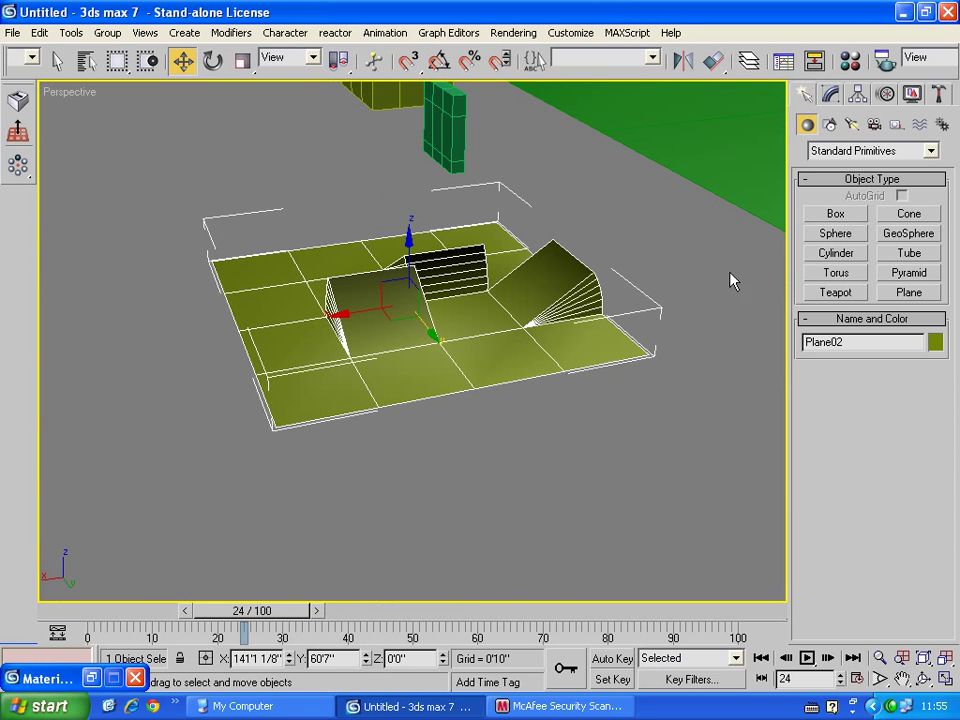
pyautogui.click(829, 124)
pyautogui.click(834, 229)
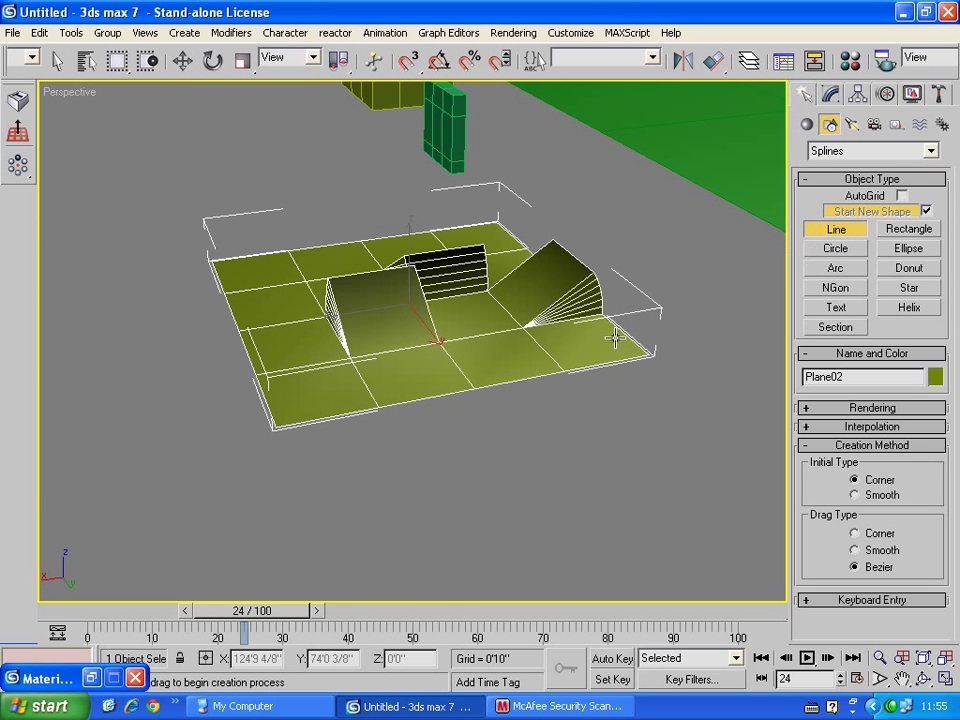
pyautogui.click(490, 368)
pyautogui.moveTo(589, 453); pyautogui.dragTo(725, 567)
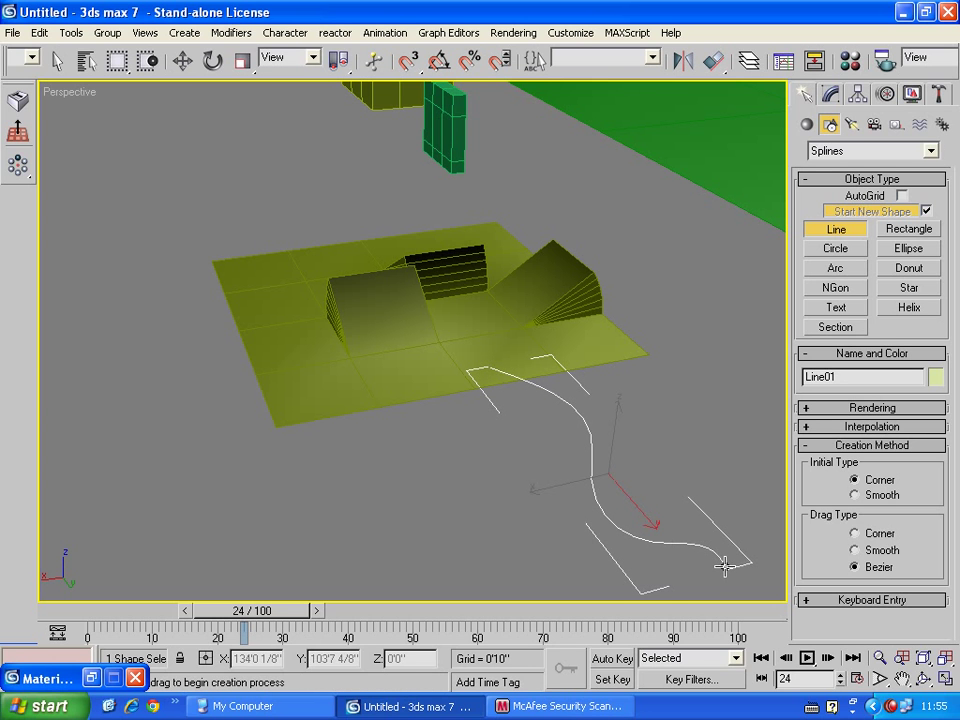
# Rotate the line 90° about X to stand upright, then align it to Plane02.
pyautogui.click(213, 60)
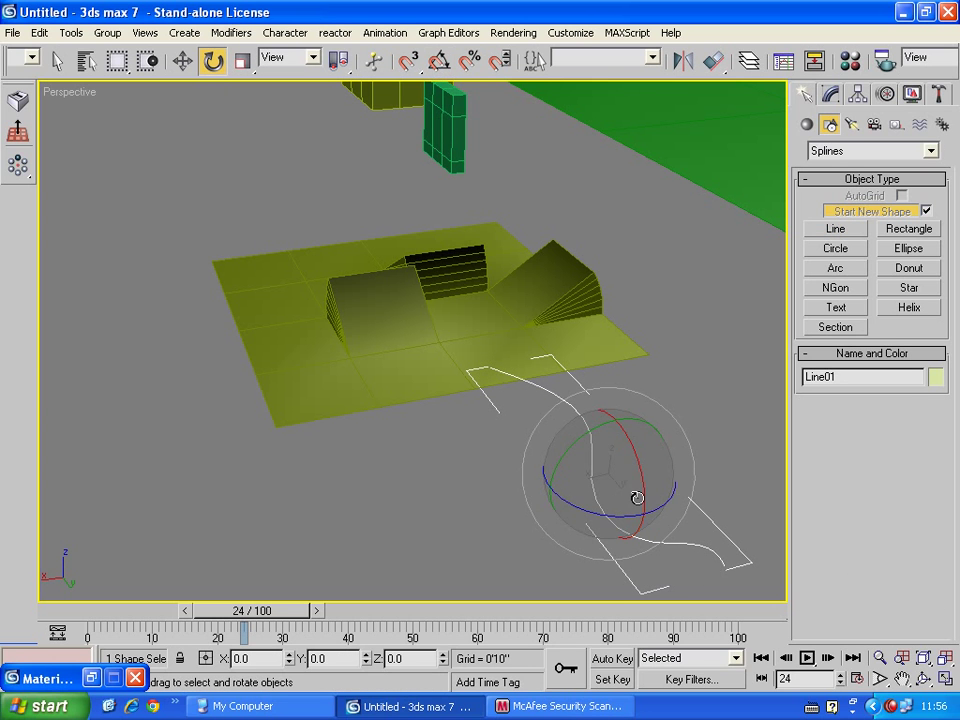
pyautogui.moveTo(637, 493)
pyautogui.mouseDown()
pyautogui.moveTo(585, 336)
pyautogui.moveTo(576, 324)
pyautogui.moveTo(574, 332)
pyautogui.mouseUp()
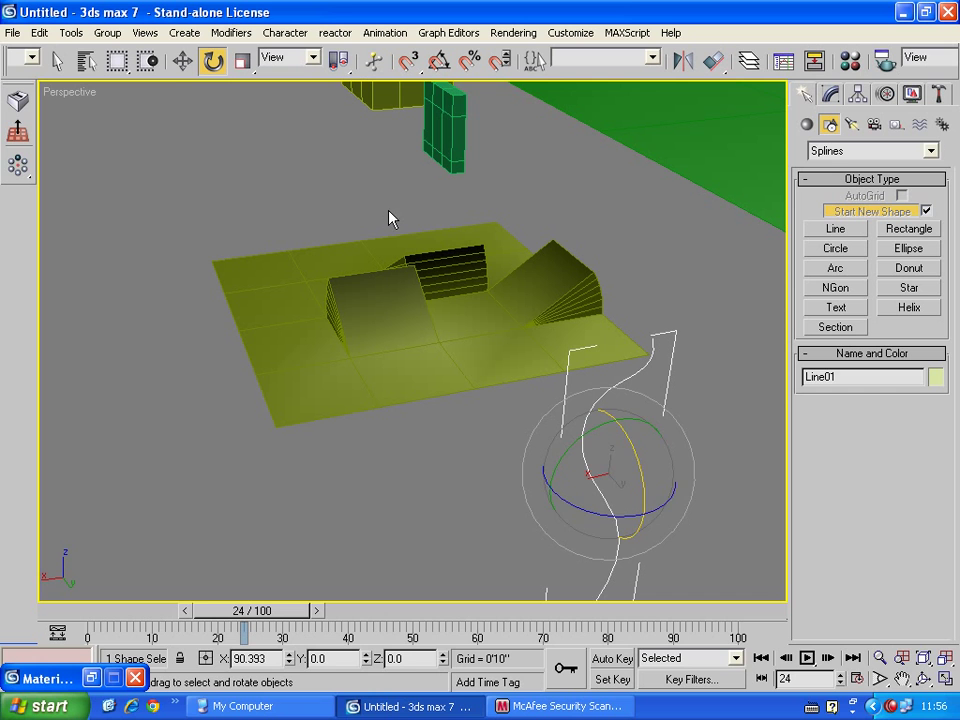
pyautogui.click(184, 66)
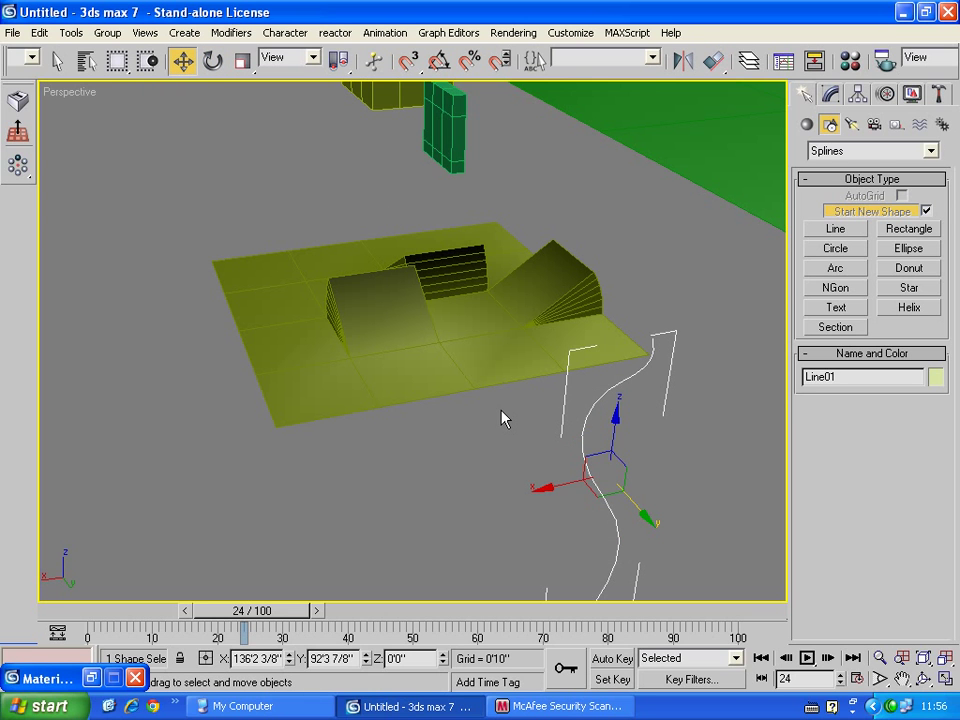
pyautogui.hotkey('alt', 'a')
pyautogui.click(467, 354)
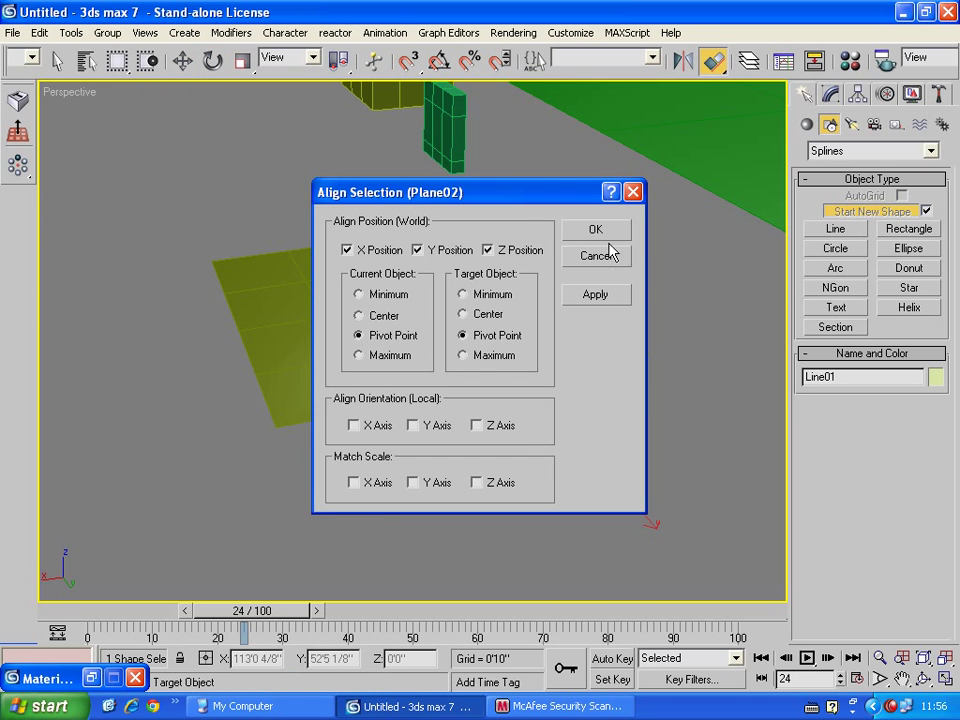
# Align Line01 pivot-to-pivot with Plane02, raise it above the floor, and reselect Plane02.
pyautogui.click(600, 232)
pyautogui.moveTo(413, 204)
pyautogui.mouseDown()
pyautogui.moveTo(395, 208)
pyautogui.moveTo(470, 158)
pyautogui.moveTo(484, 208)
pyautogui.moveTo(505, 162)
pyautogui.mouseUp()
pyautogui.moveTo(444, 234)
pyautogui.mouseDown(button='middle')
pyautogui.moveTo(437, 264)
pyautogui.moveTo(460, 325)
pyautogui.mouseUp(button='middle')
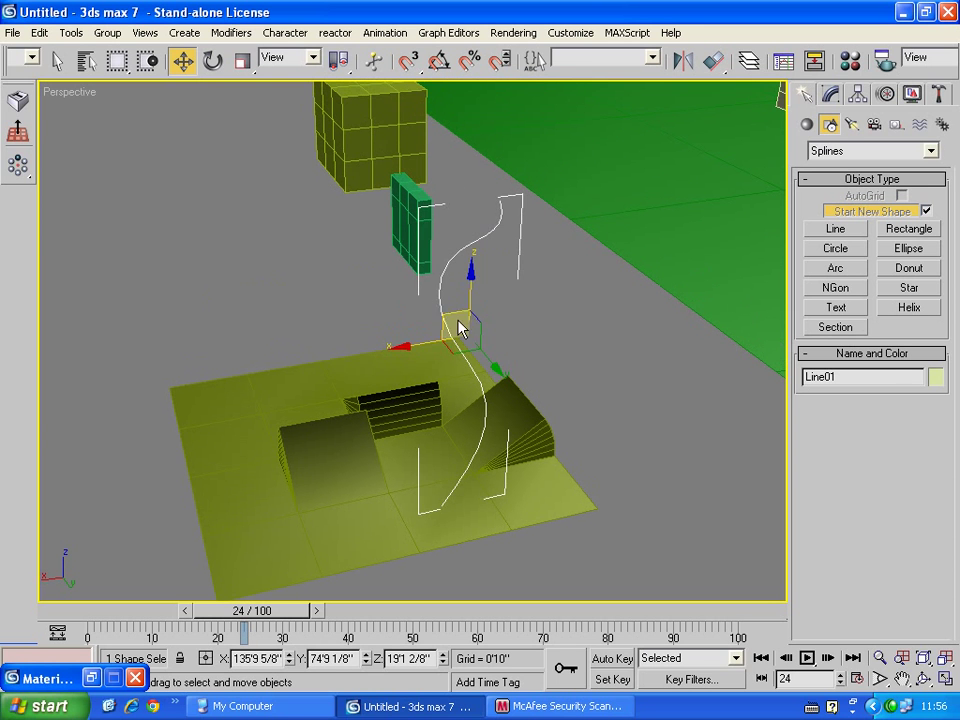
pyautogui.moveTo(497, 368); pyautogui.dragTo(505, 378)
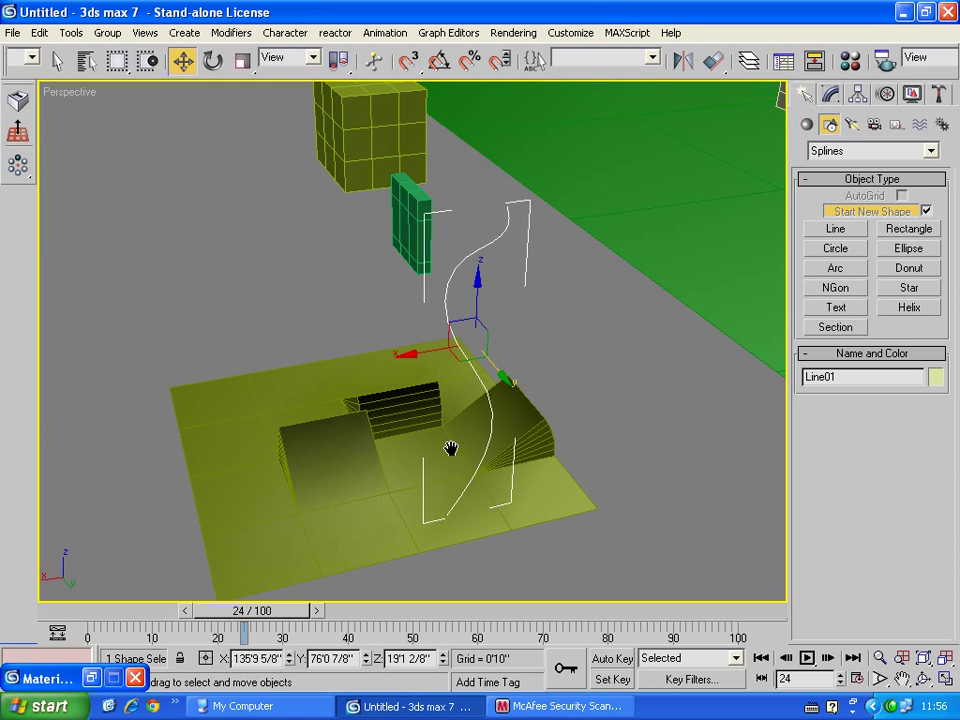
pyautogui.hotkey('shift', 'z')
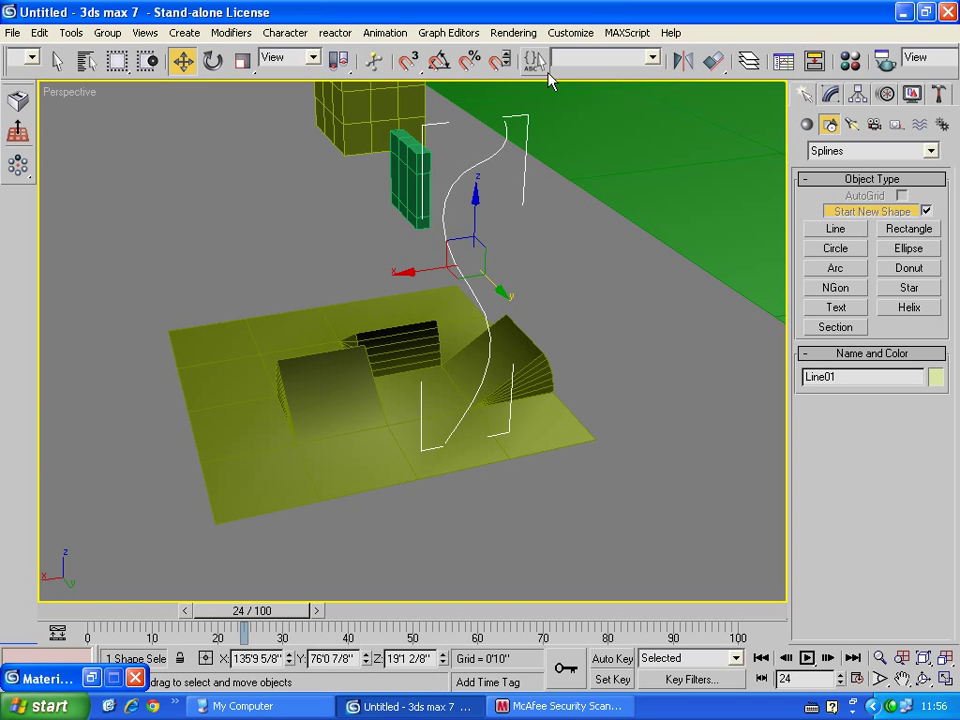
pyautogui.click(299, 459)
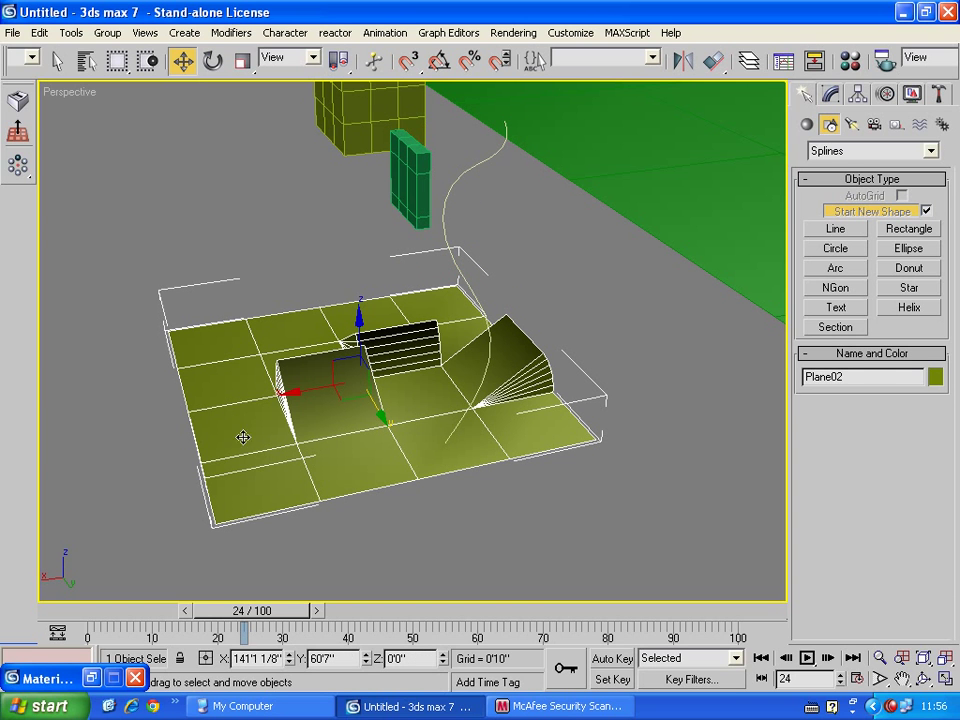
# At Plane02's Editable Poly Polygon level, select the floor polygon at Line01's base.
pyautogui.click(831, 95)
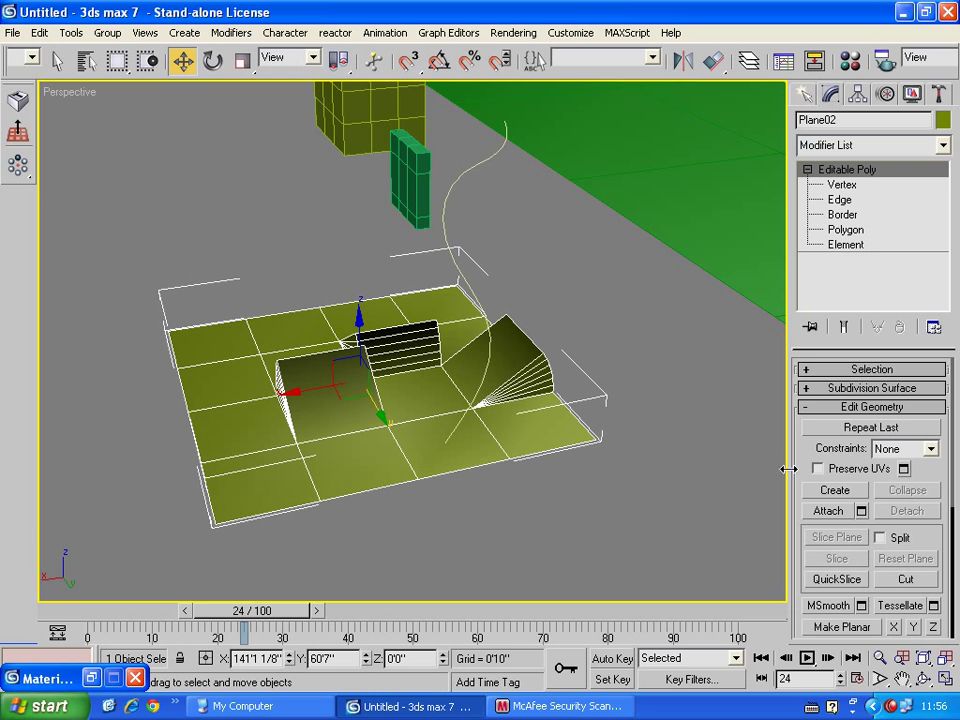
pyautogui.click(810, 407)
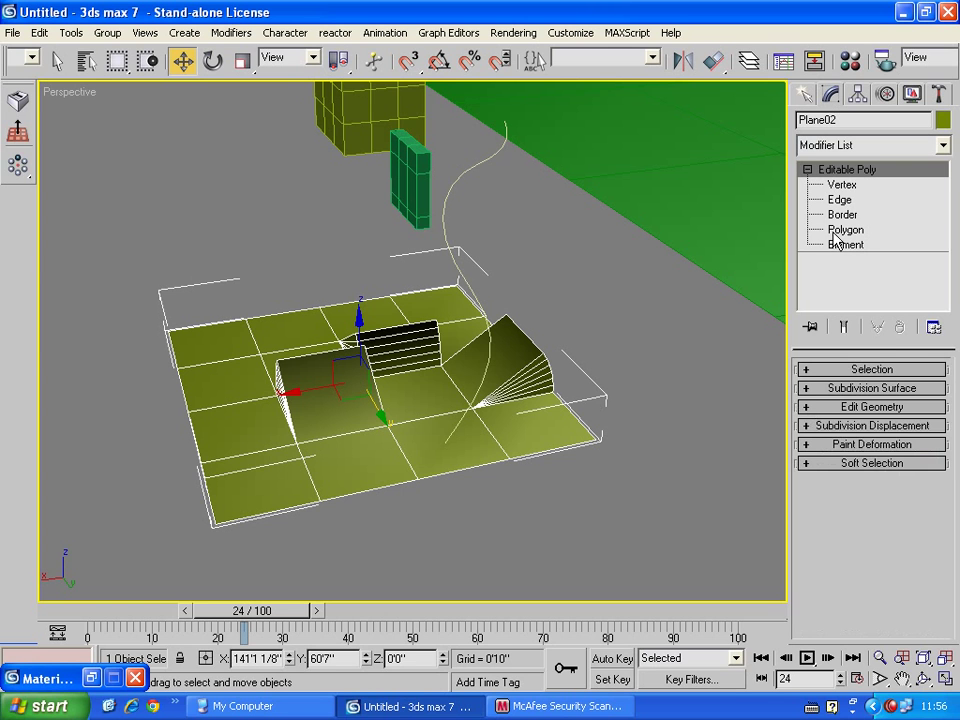
pyautogui.click(846, 230)
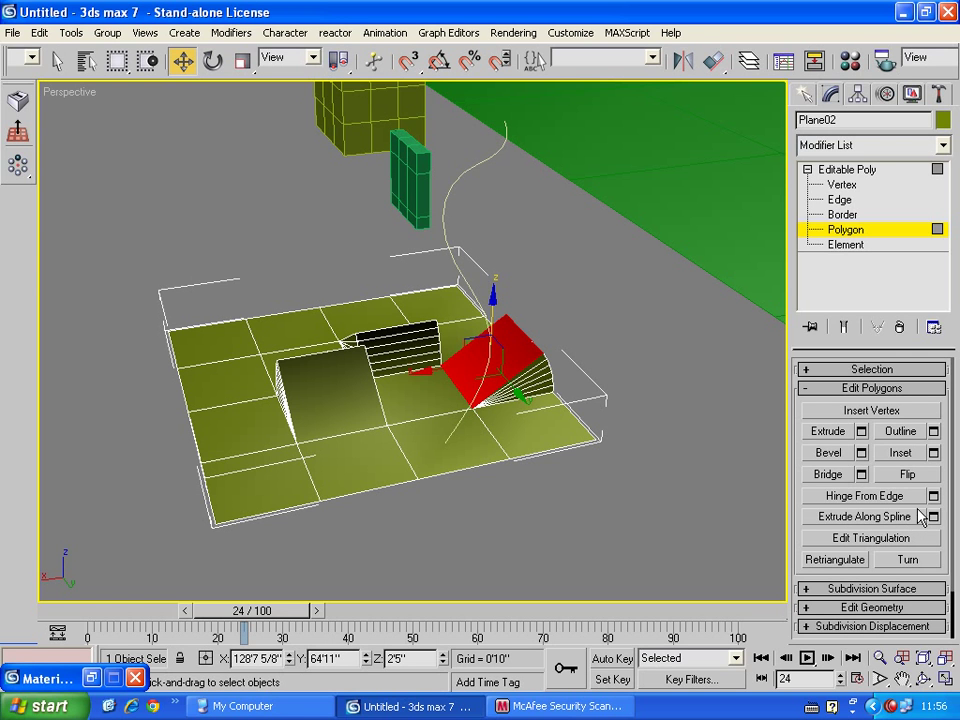
pyautogui.click(429, 445)
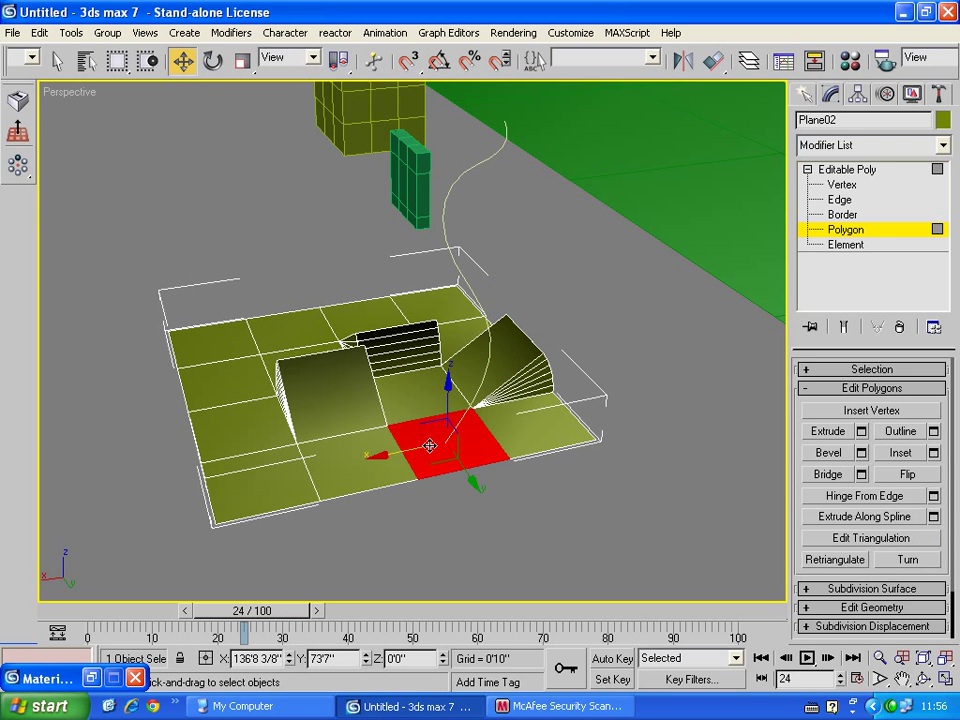
# Start an Extrude Along Spline on the polygon with Line01 as the path.
pyautogui.click(935, 518)
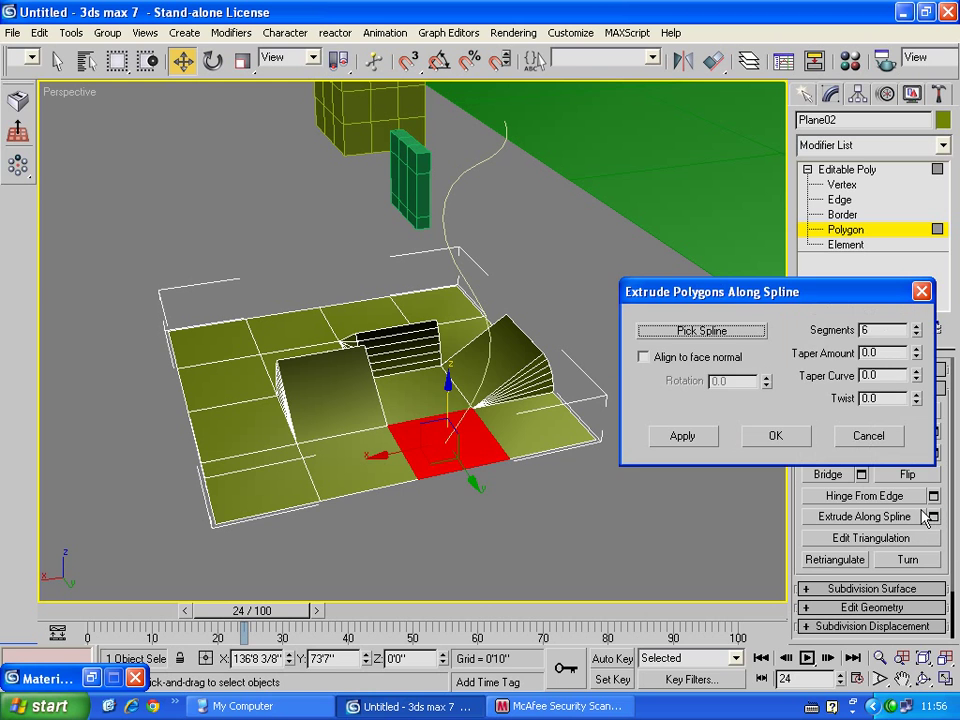
pyautogui.moveTo(745, 302)
pyautogui.mouseDown()
pyautogui.moveTo(543, 333)
pyautogui.moveTo(594, 309)
pyautogui.mouseUp()
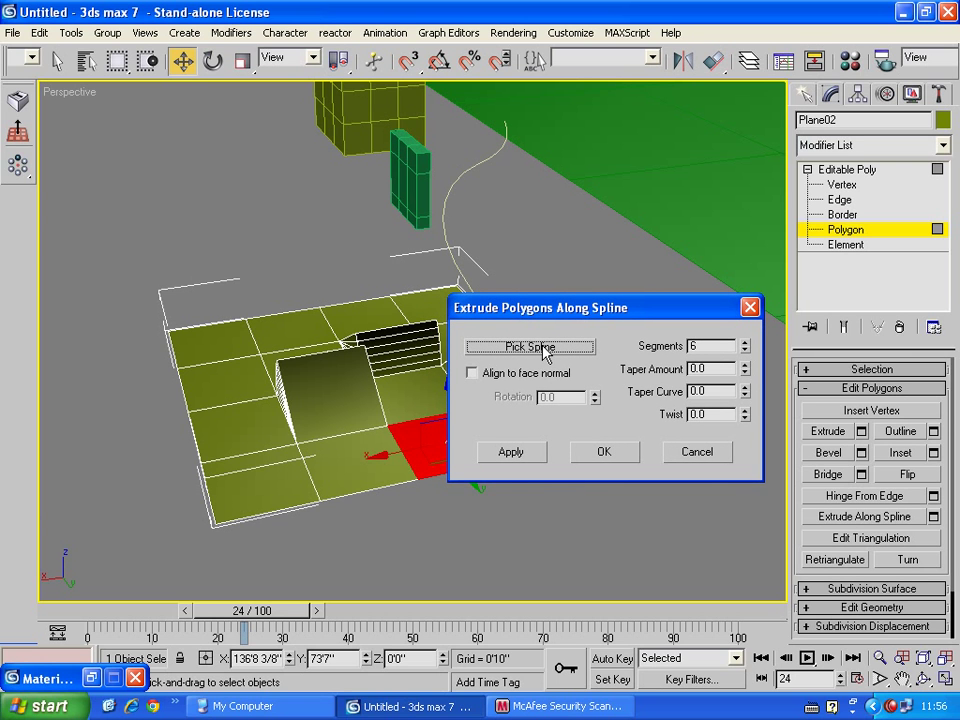
pyautogui.moveTo(540, 316); pyautogui.dragTo(712, 370)
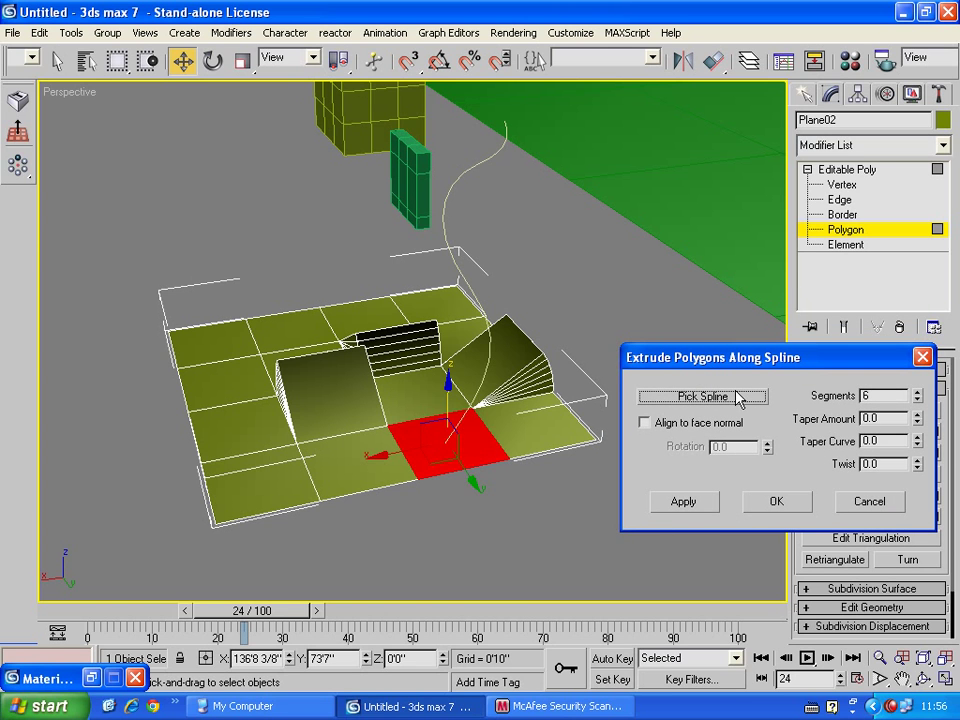
pyautogui.click(720, 398)
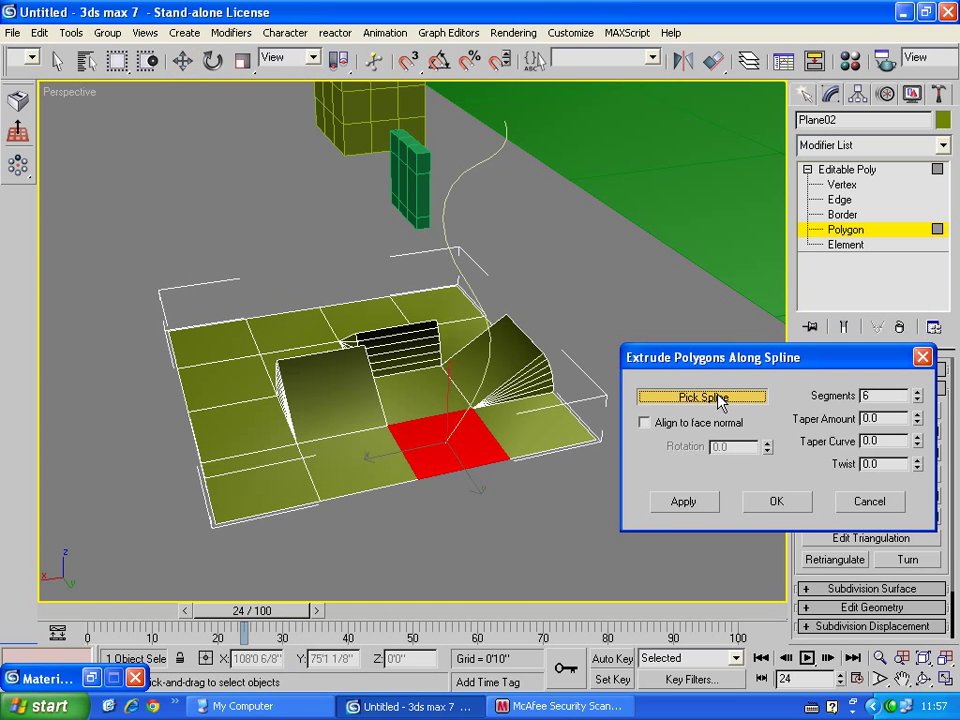
pyautogui.click(456, 184)
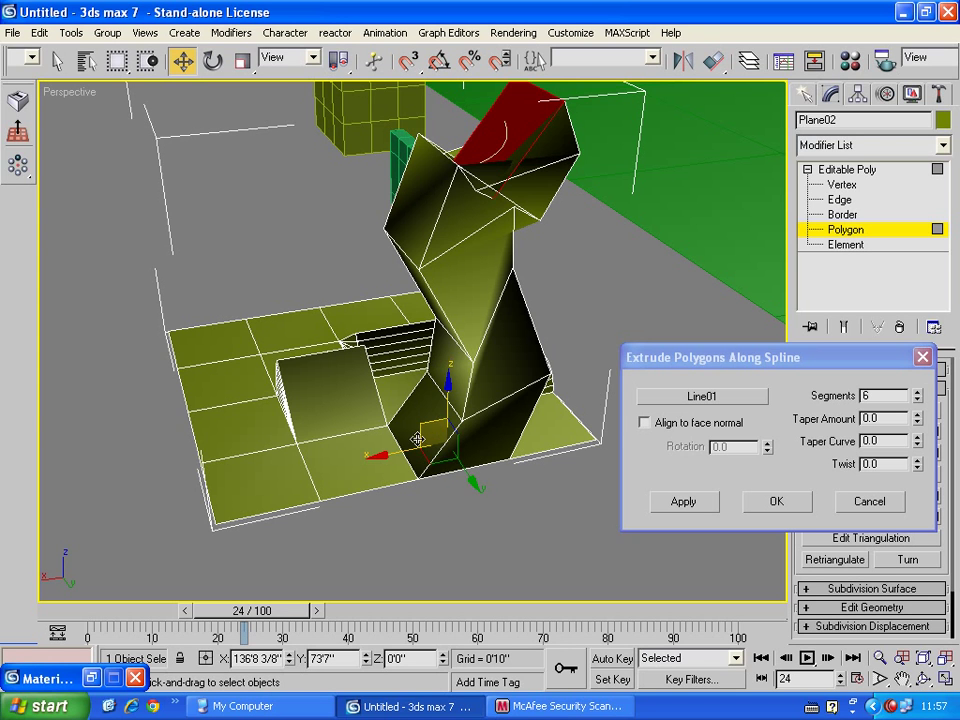
# Taper the extrusion into a thin horn and twist it -155°.
pyautogui.moveTo(745, 368); pyautogui.dragTo(737, 366)
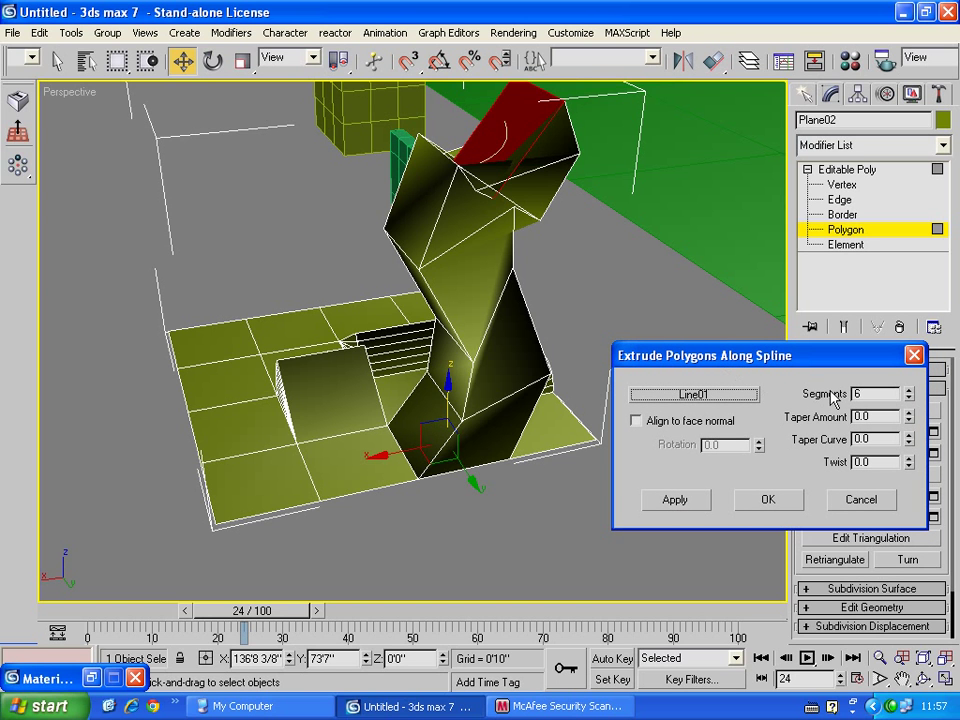
pyautogui.moveTo(911, 399)
pyautogui.mouseDown()
pyautogui.moveTo(563, 497)
pyautogui.moveTo(426, 413)
pyautogui.mouseUp()
pyautogui.click(911, 398)
pyautogui.click(911, 398)
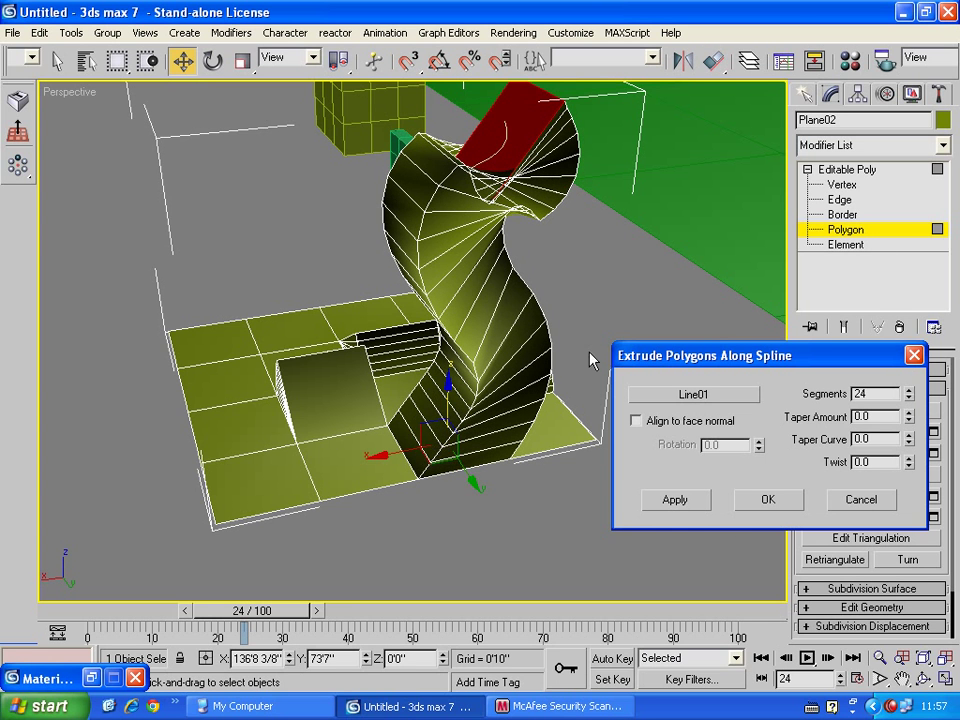
pyautogui.moveTo(908, 417); pyautogui.dragTo(897, 404)
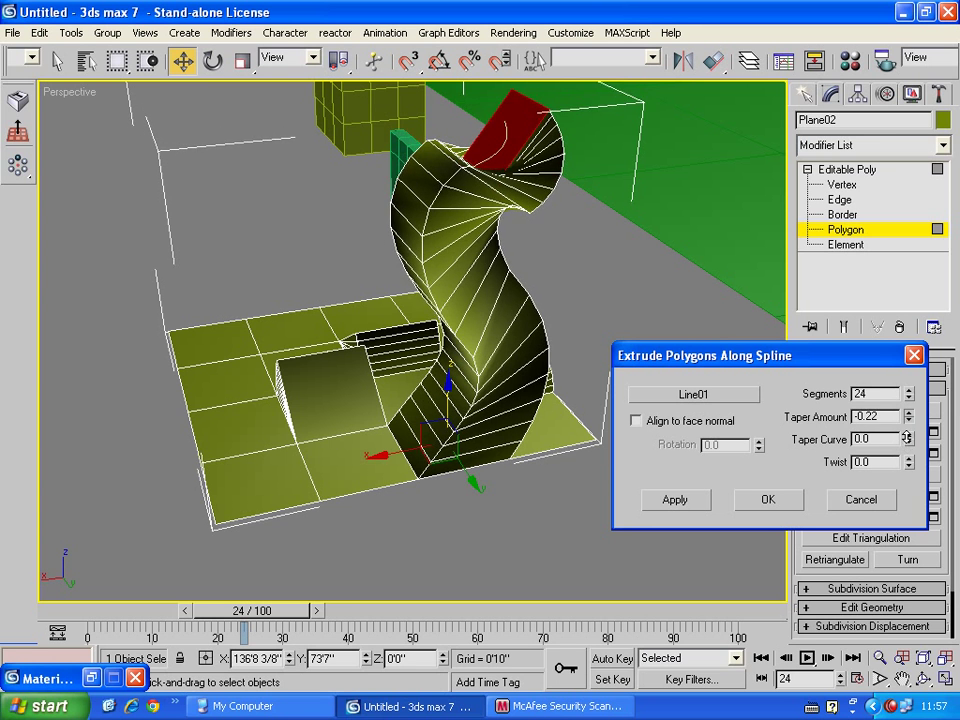
pyautogui.click(636, 421)
pyautogui.click(636, 421)
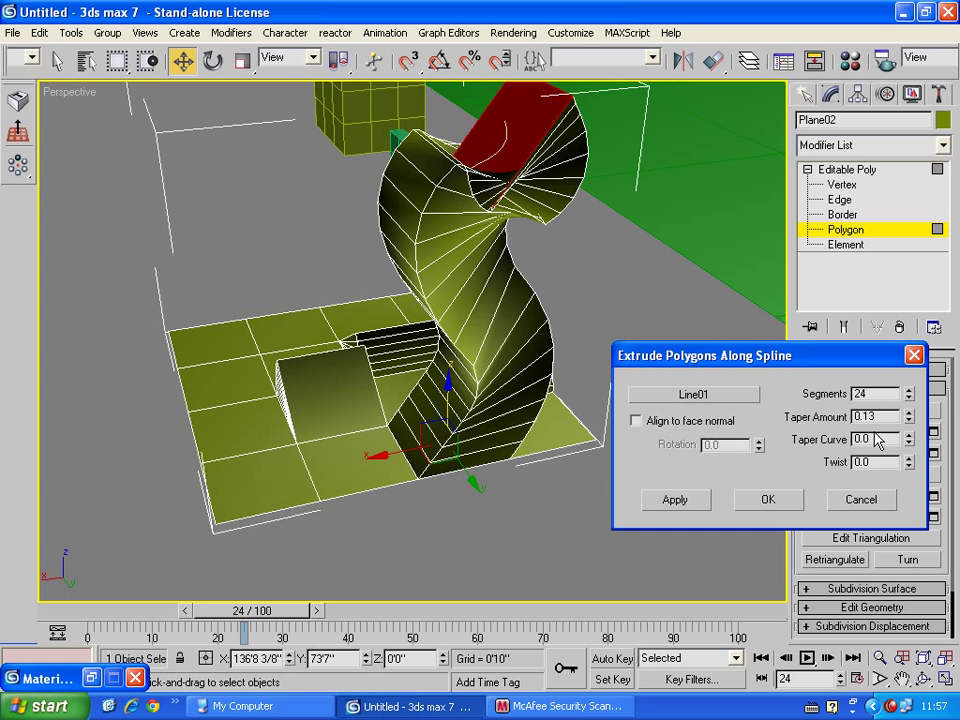
pyautogui.moveTo(908, 417)
pyautogui.mouseDown()
pyautogui.moveTo(906, 537)
pyautogui.moveTo(902, 518)
pyautogui.mouseUp()
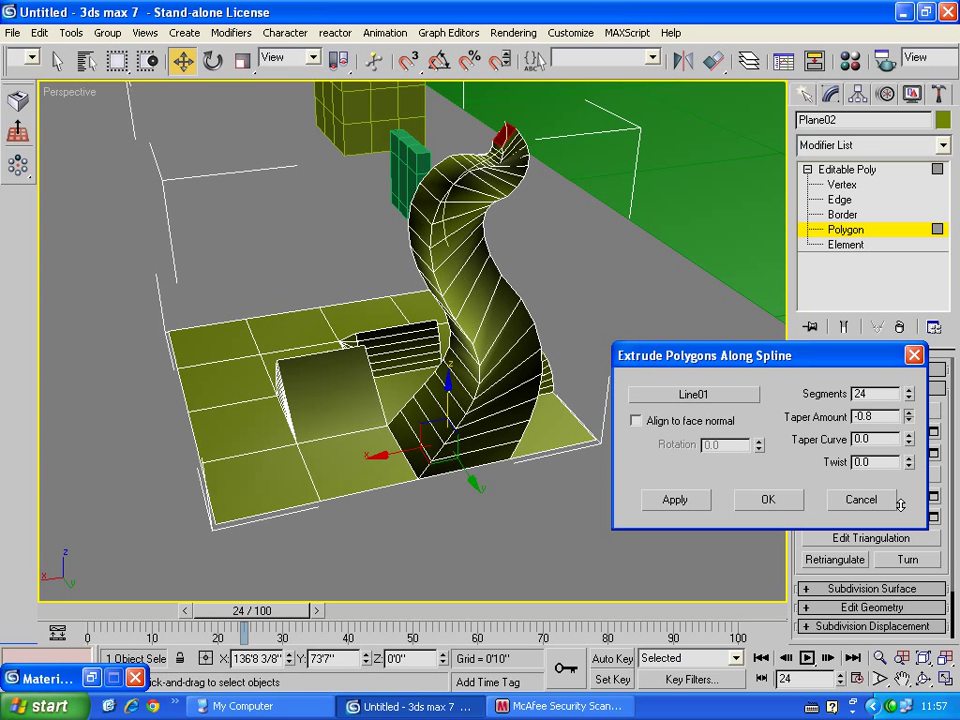
pyautogui.moveTo(908, 439)
pyautogui.mouseDown()
pyautogui.moveTo(903, 607)
pyautogui.moveTo(910, 508)
pyautogui.mouseUp()
pyautogui.moveTo(908, 462)
pyautogui.mouseDown()
pyautogui.moveTo(907, 579)
pyautogui.moveTo(830, 8)
pyautogui.mouseUp()
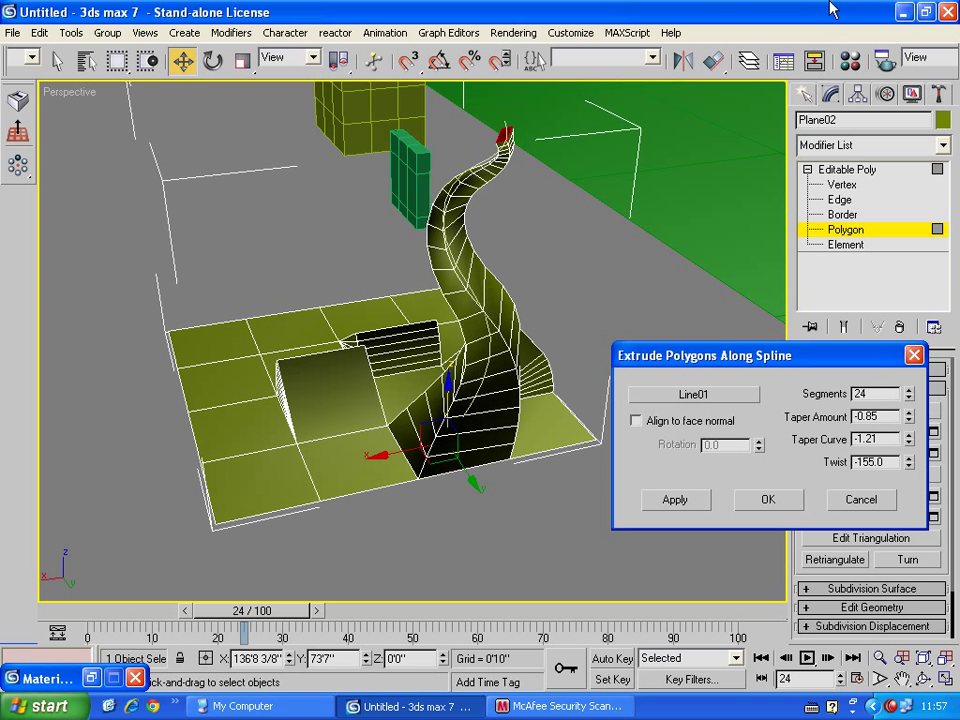
# Set the horn extrusion to 25 segments and accept it.
pyautogui.click(909, 398)
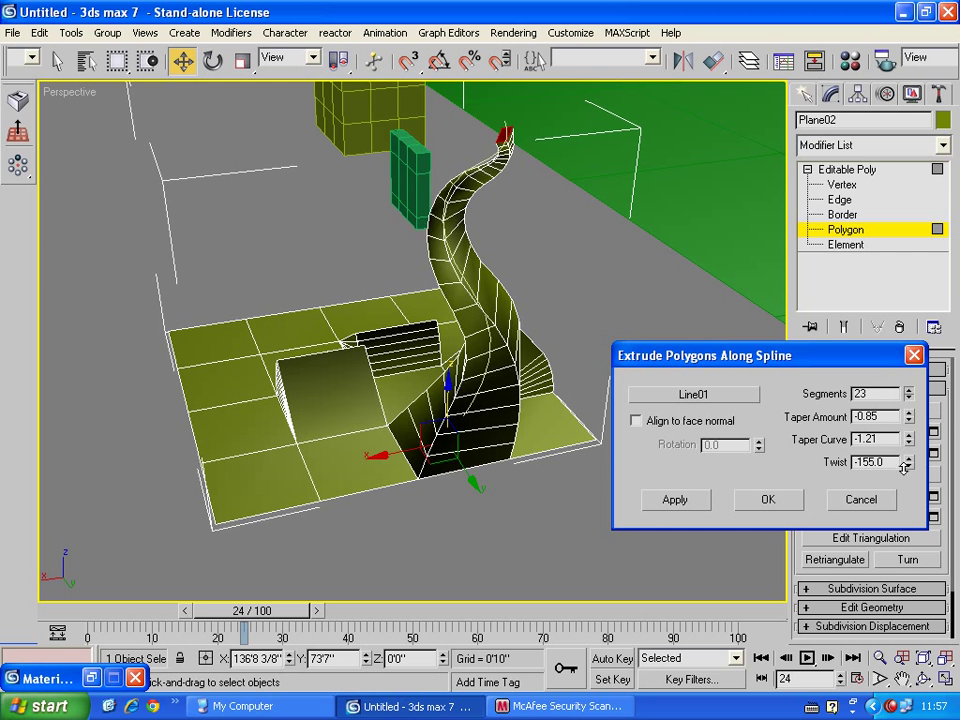
pyautogui.click(909, 389)
pyautogui.click(909, 389)
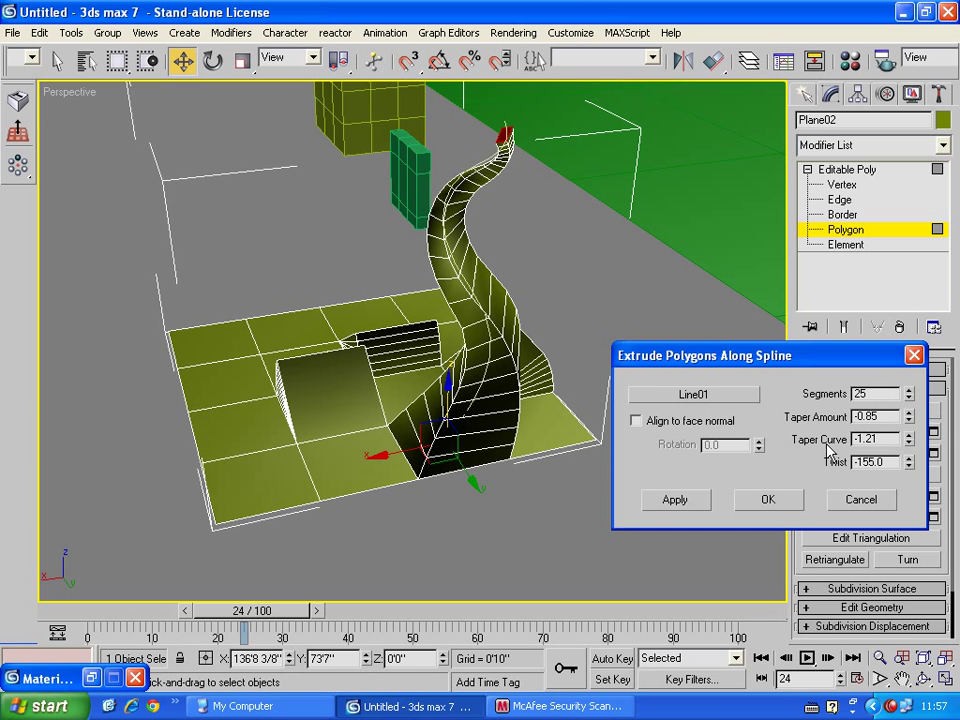
pyautogui.click(748, 506)
pyautogui.click(922, 679)
pyautogui.moveTo(430, 360)
pyautogui.mouseDown()
pyautogui.moveTo(493, 368)
pyautogui.moveTo(404, 357)
pyautogui.moveTo(381, 334)
pyautogui.mouseUp()
# Repeat the spline extrusion on a front floor polygon and the bottom-centre polygon.
pyautogui.press('w')
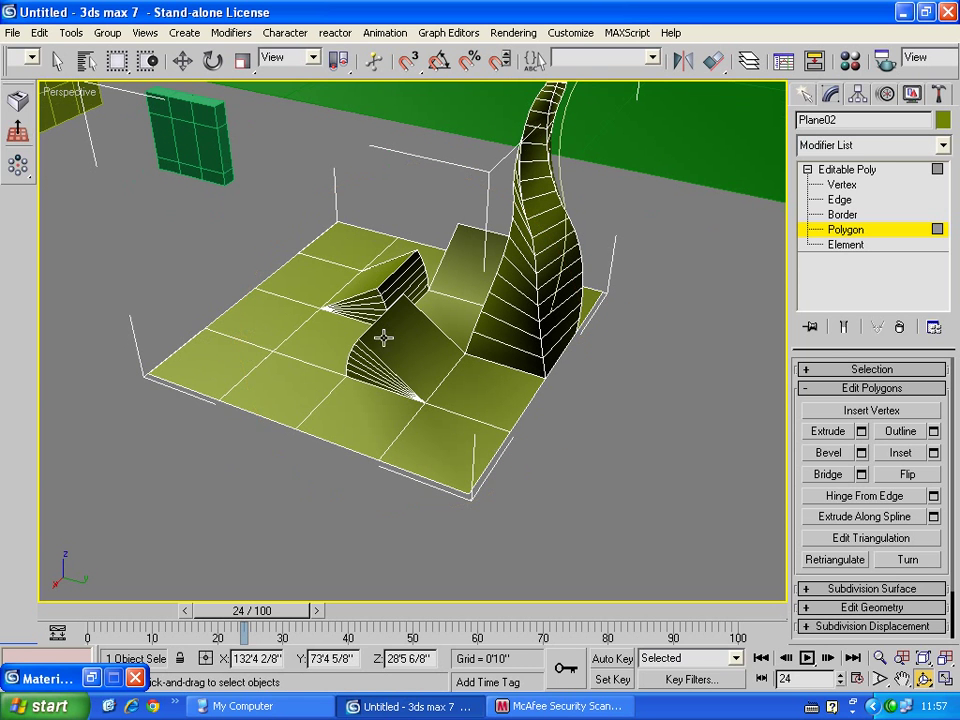
pyautogui.click(295, 393)
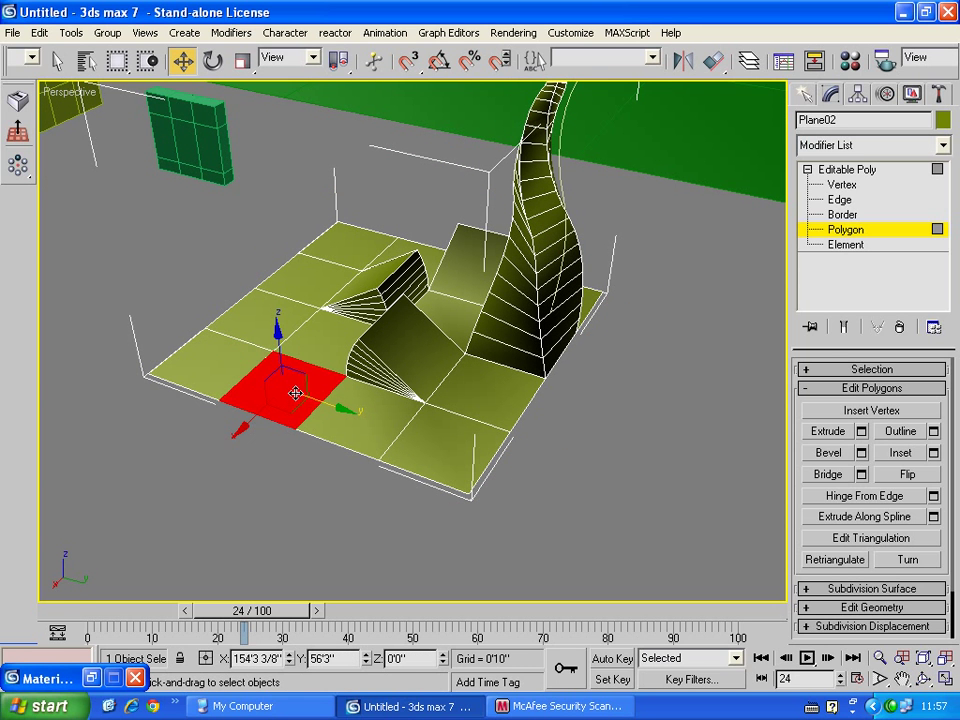
pyautogui.moveTo(812, 565); pyautogui.dragTo(796, 421)
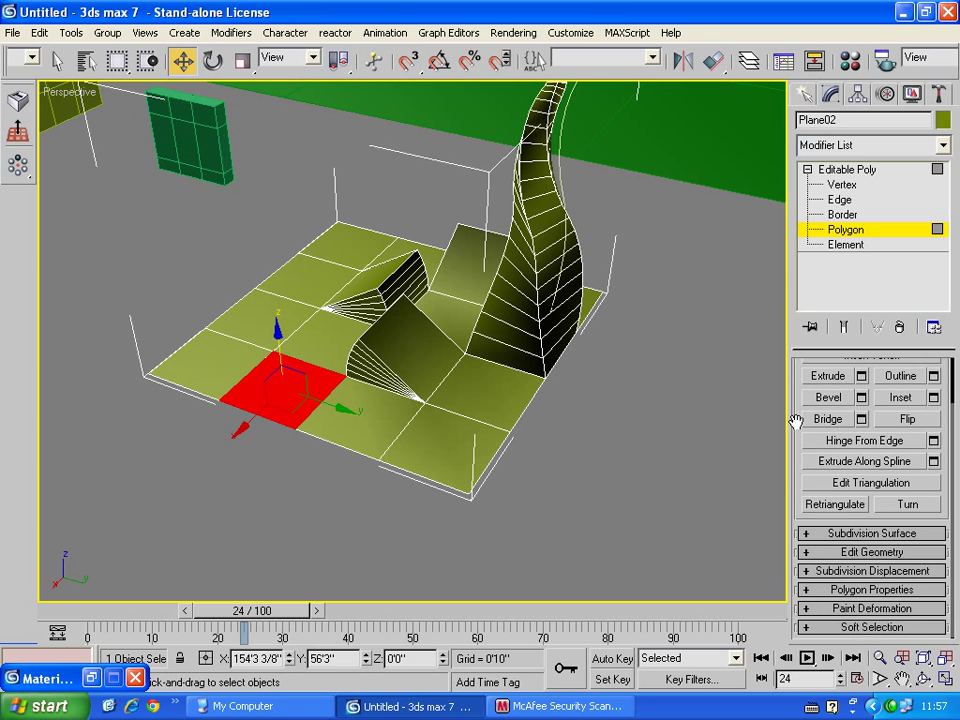
pyautogui.click(806, 552)
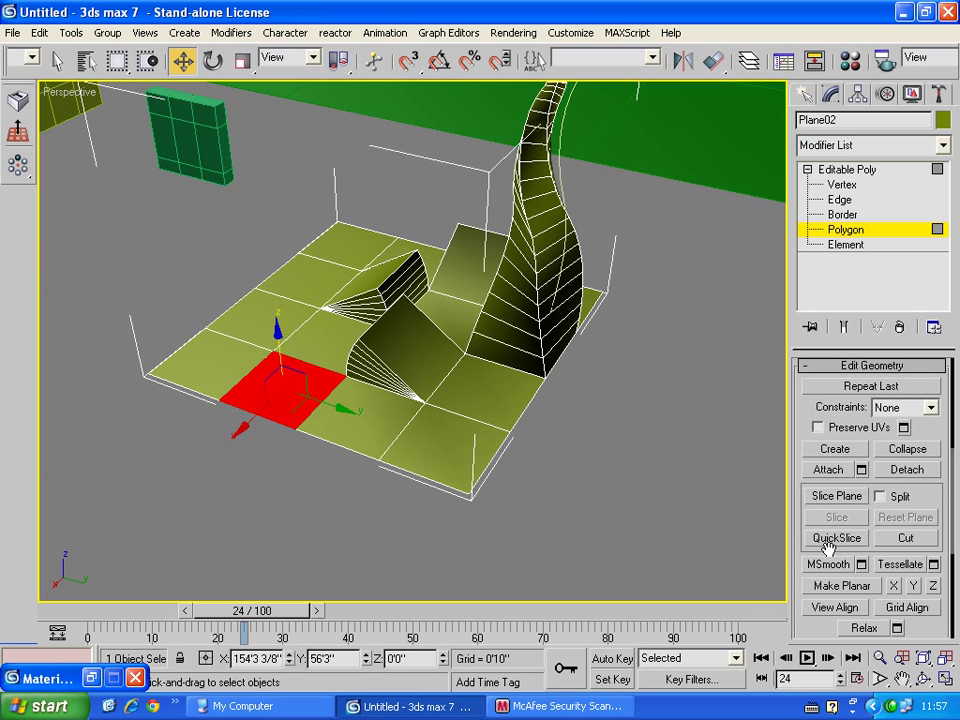
pyautogui.click(853, 386)
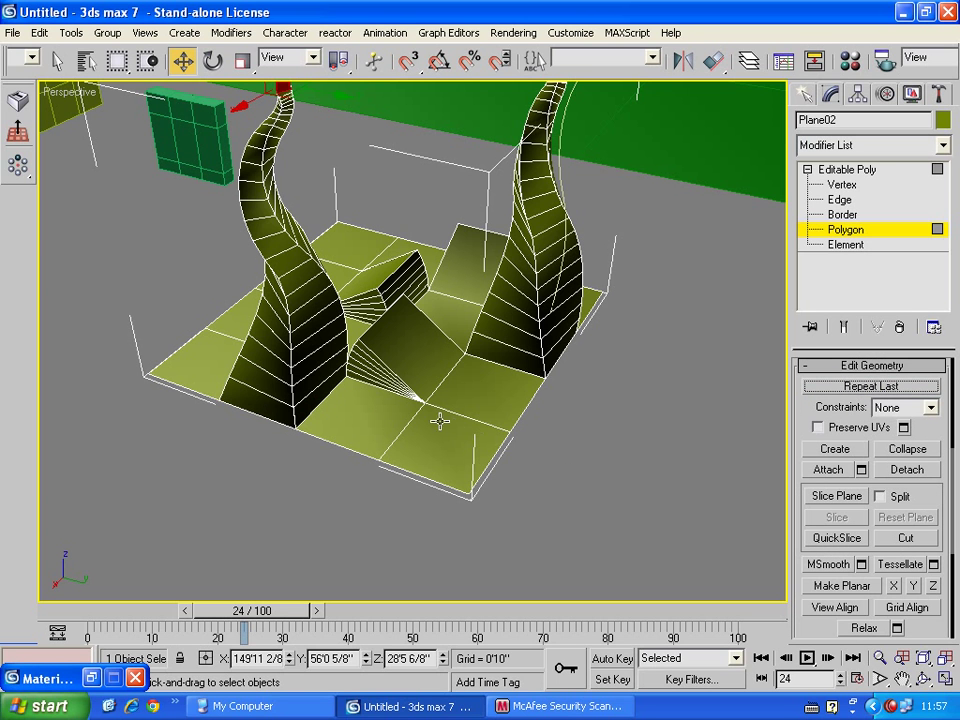
pyautogui.click(440, 421)
pyautogui.click(853, 386)
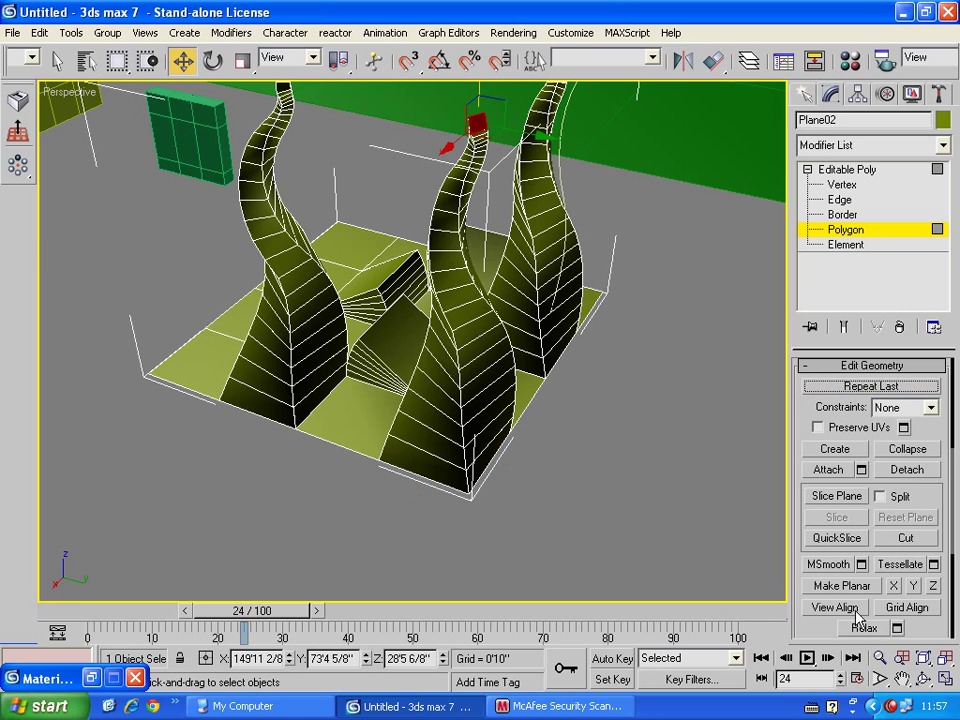
# Grow two more matching tentacles from another floor polygon and the left polygon.
pyautogui.hotkey('ctrl', 'r')
pyautogui.moveTo(582, 431)
pyautogui.mouseDown()
pyautogui.moveTo(459, 414)
pyautogui.moveTo(429, 321)
pyautogui.mouseUp()
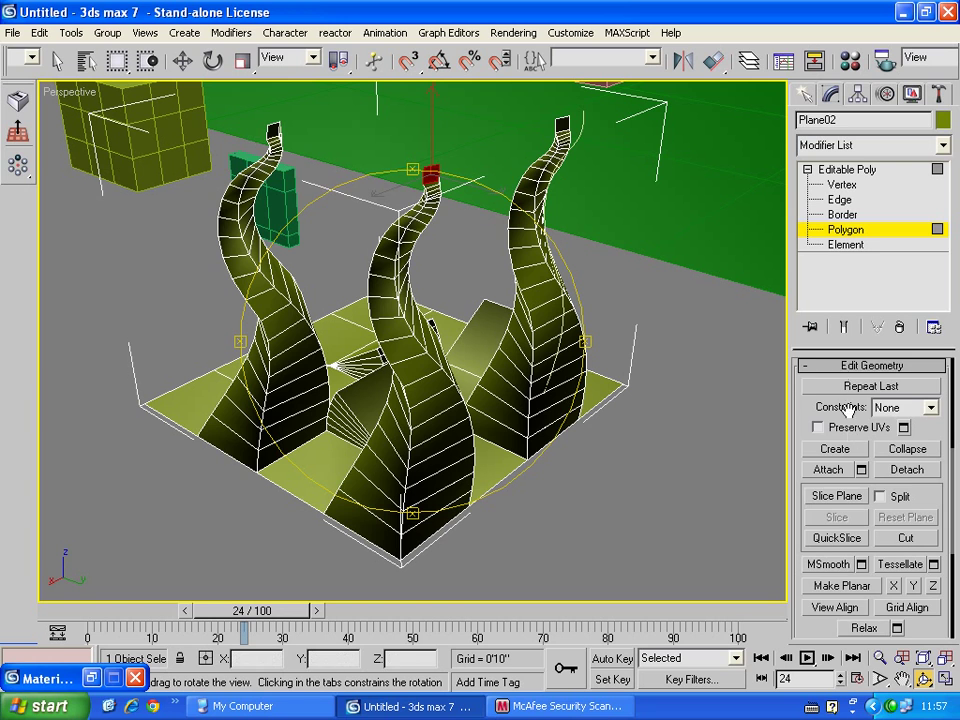
pyautogui.click(850, 365)
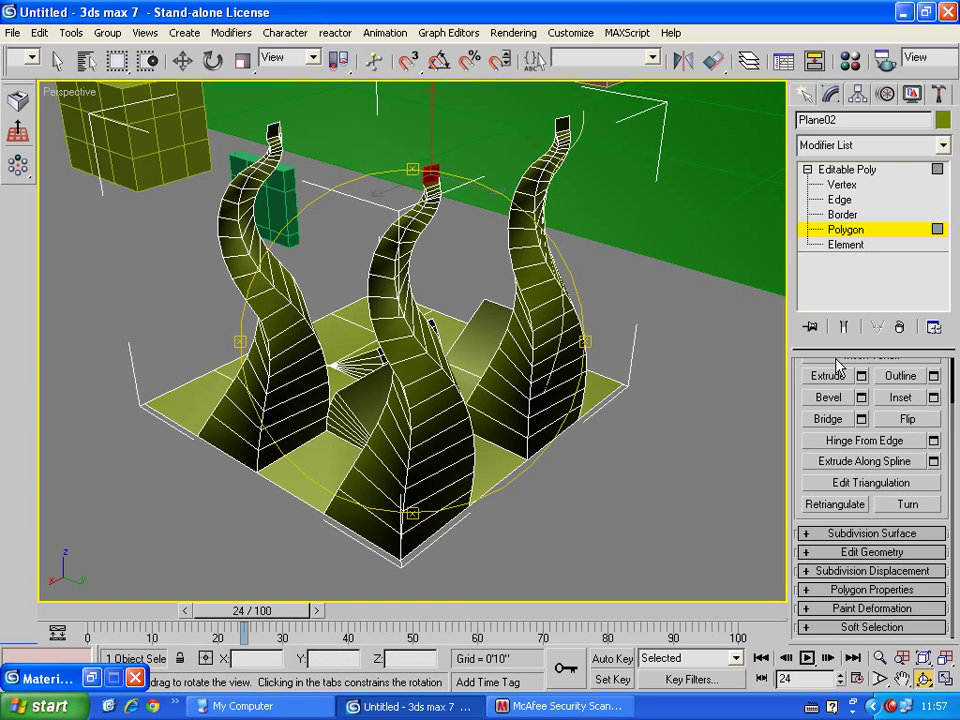
pyautogui.click(823, 557)
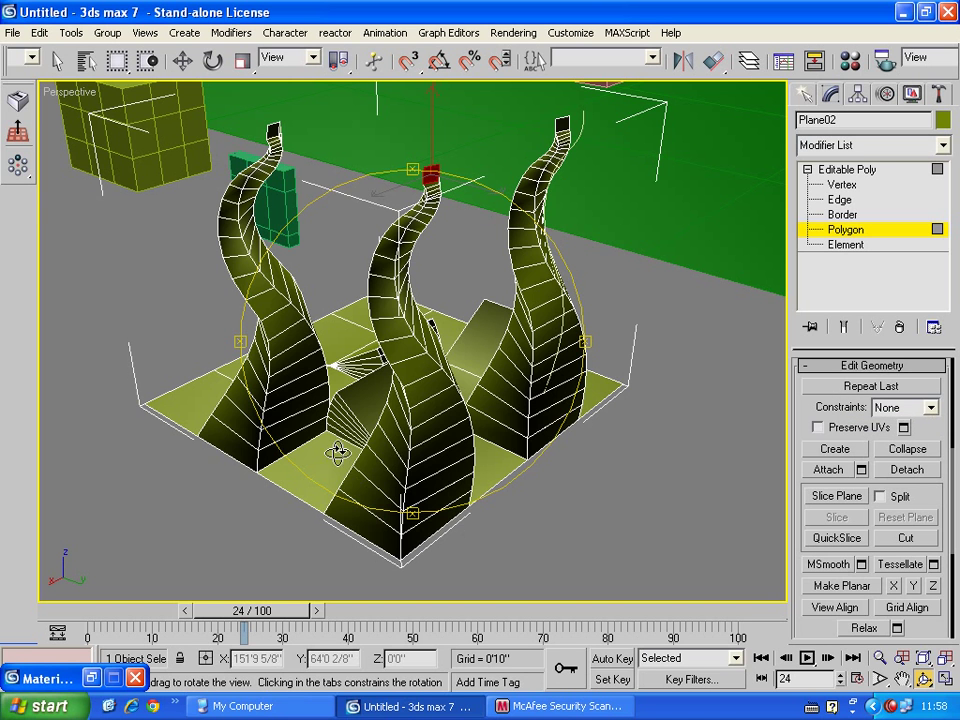
pyautogui.moveTo(336, 450); pyautogui.dragTo(386, 473)
pyautogui.rightClick(386, 473)
pyautogui.click(316, 481)
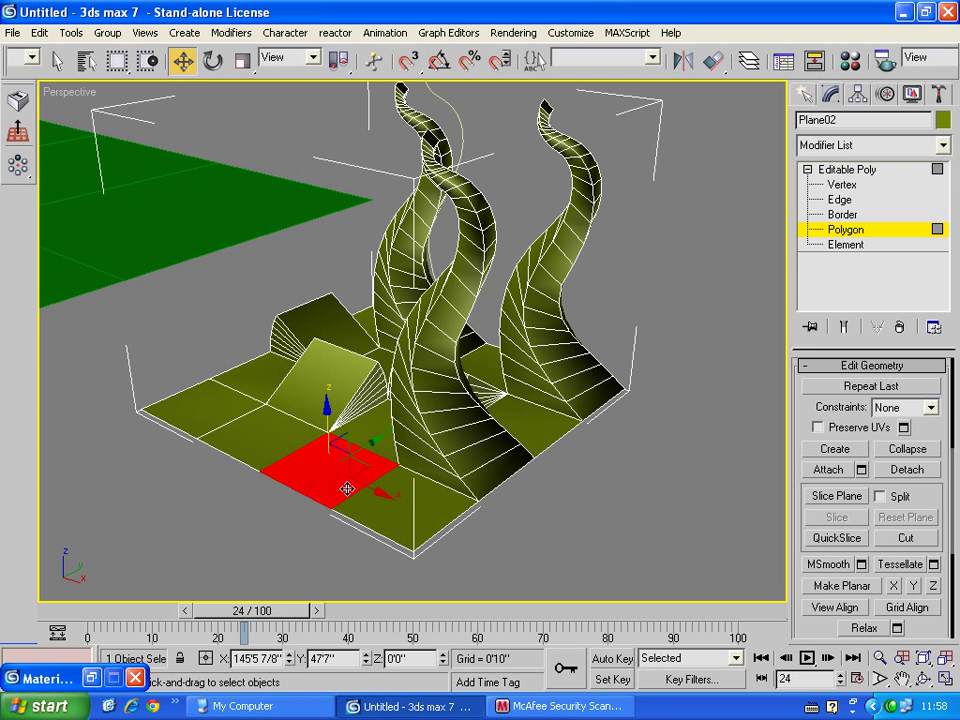
pyautogui.click(862, 386)
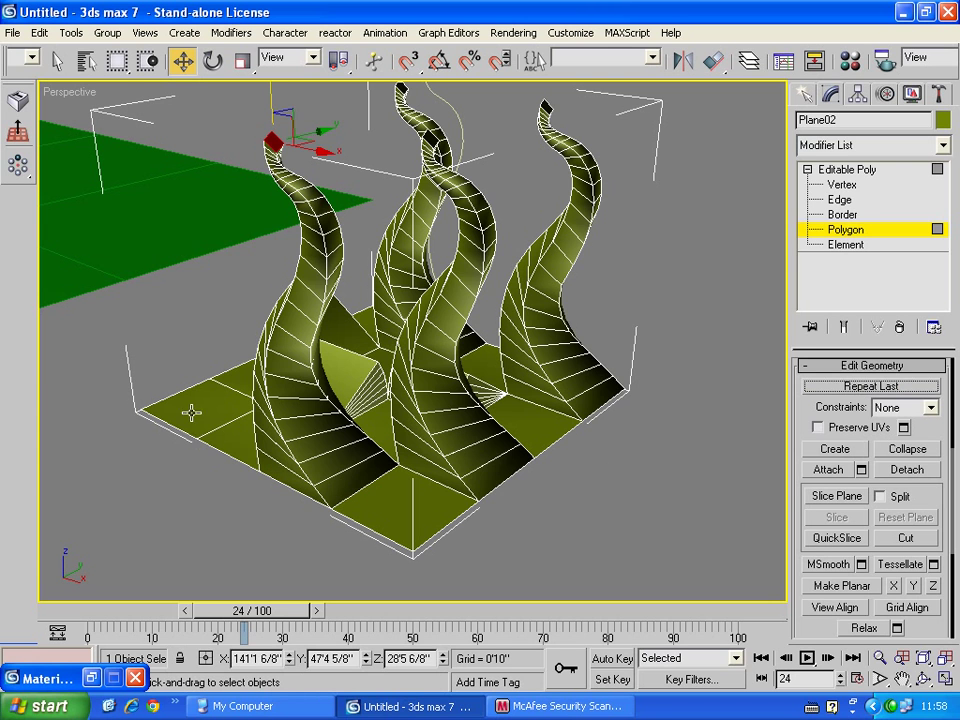
pyautogui.click(191, 412)
pyautogui.click(850, 386)
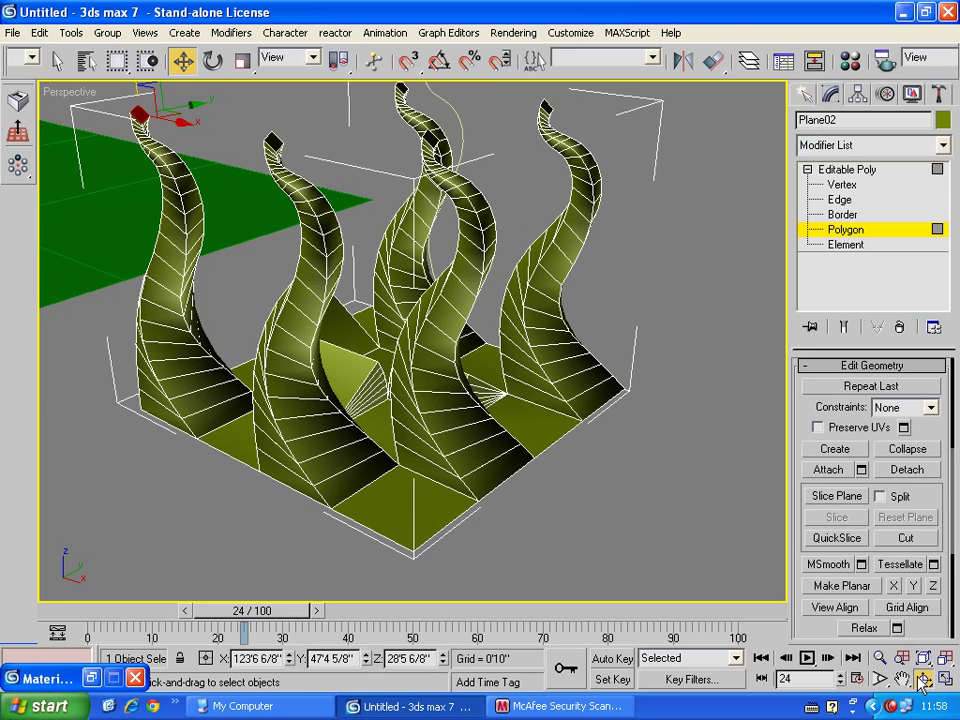
pyautogui.click(921, 681)
pyautogui.moveTo(429, 411); pyautogui.dragTo(276, 415)
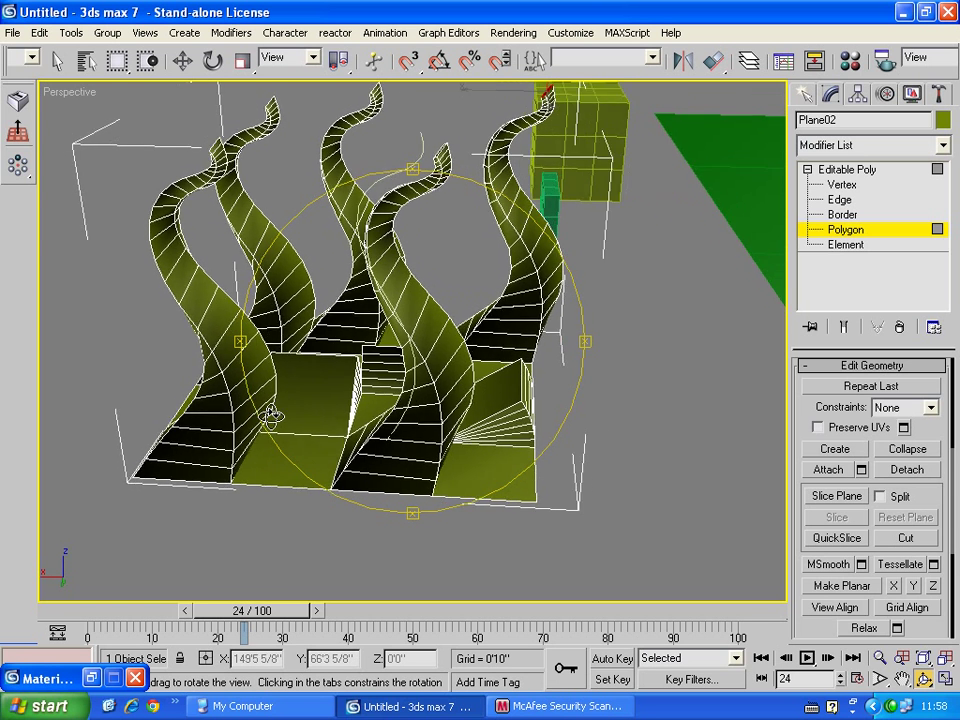
pyautogui.moveTo(276, 415); pyautogui.dragTo(302, 422)
# Undo the newest tentacle and select the front-left floor polygon.
pyautogui.hotkey('ctrl', 'z')
pyautogui.hotkey('ctrl', 'z')
pyautogui.hotkey('ctrl', 'z')
pyautogui.hotkey('ctrl', 'z')
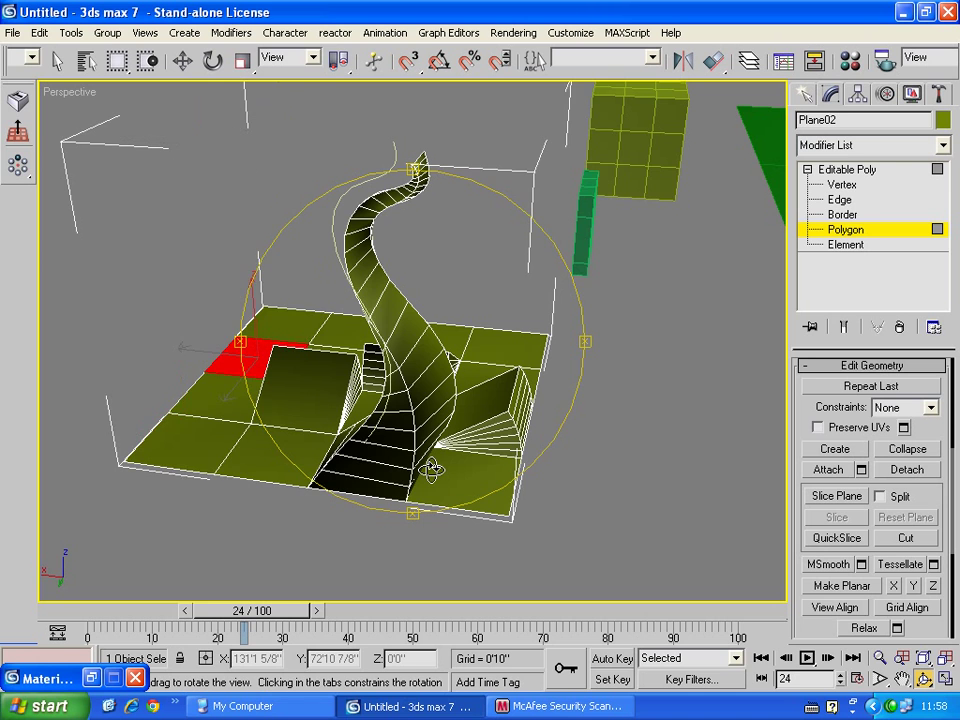
pyautogui.moveTo(381, 455); pyautogui.dragTo(436, 450)
pyautogui.rightClick(436, 450)
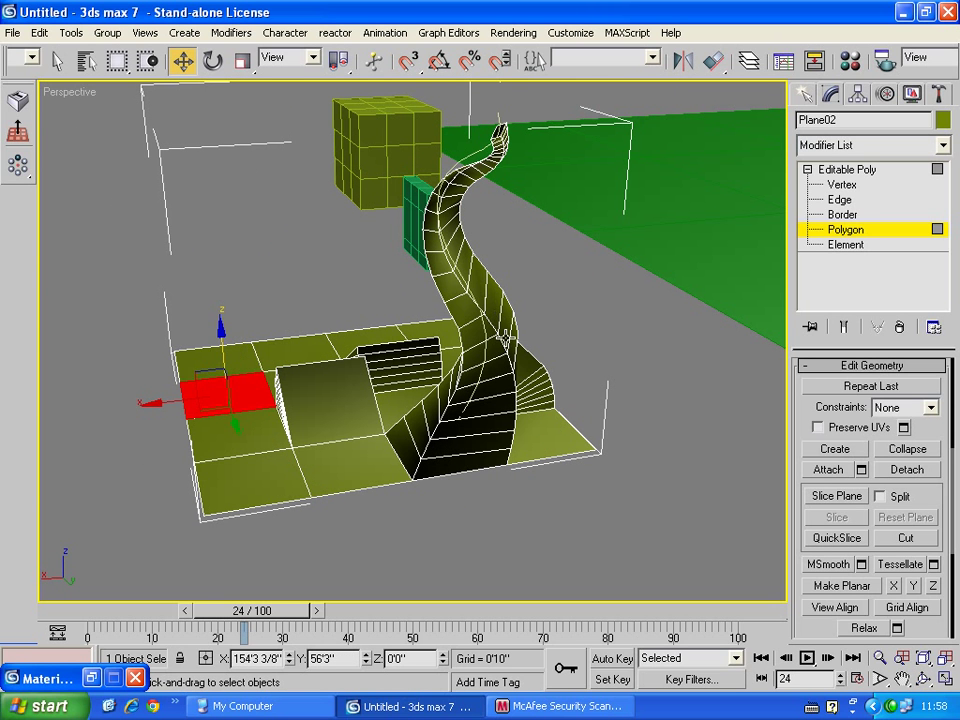
pyautogui.click(281, 484)
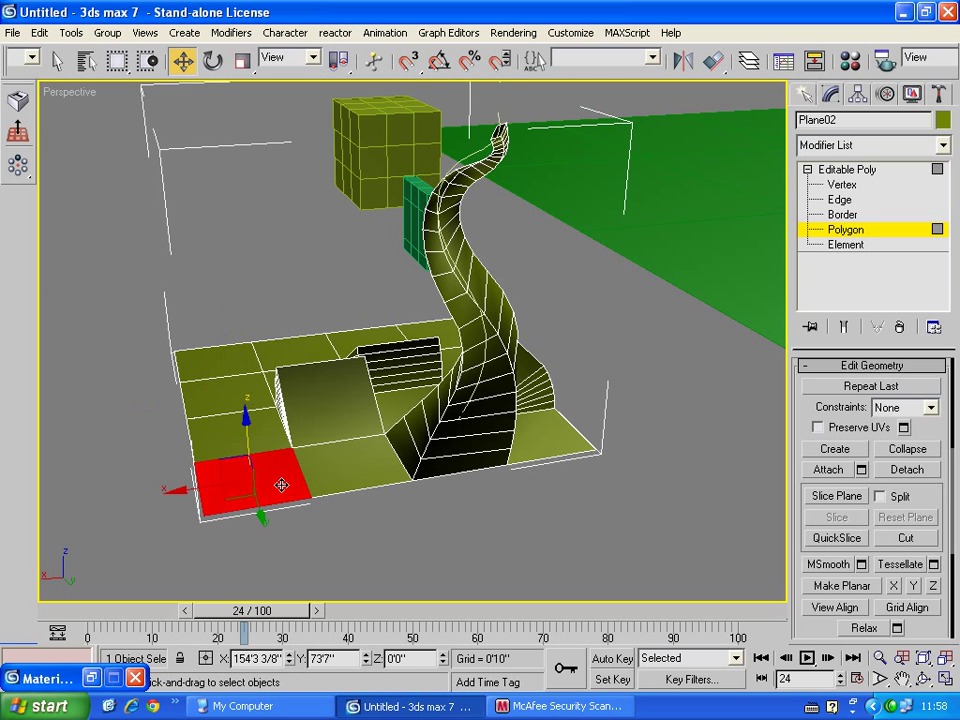
pyautogui.click(845, 365)
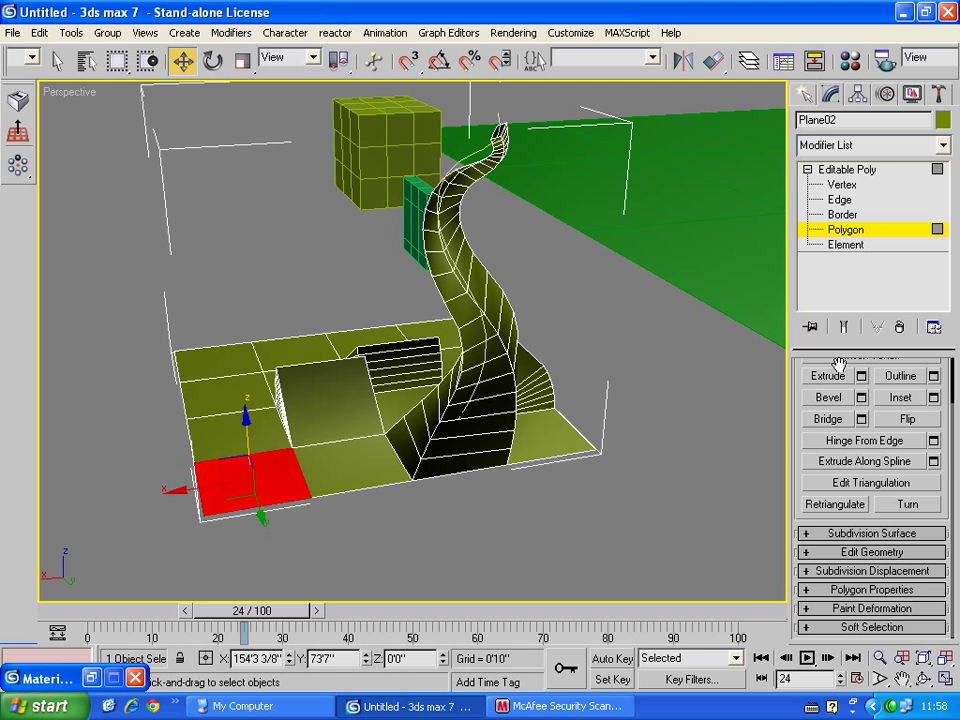
# Extrude it along the spline aligned to face normal, rotation -8, taper -0.97.
pyautogui.click(934, 462)
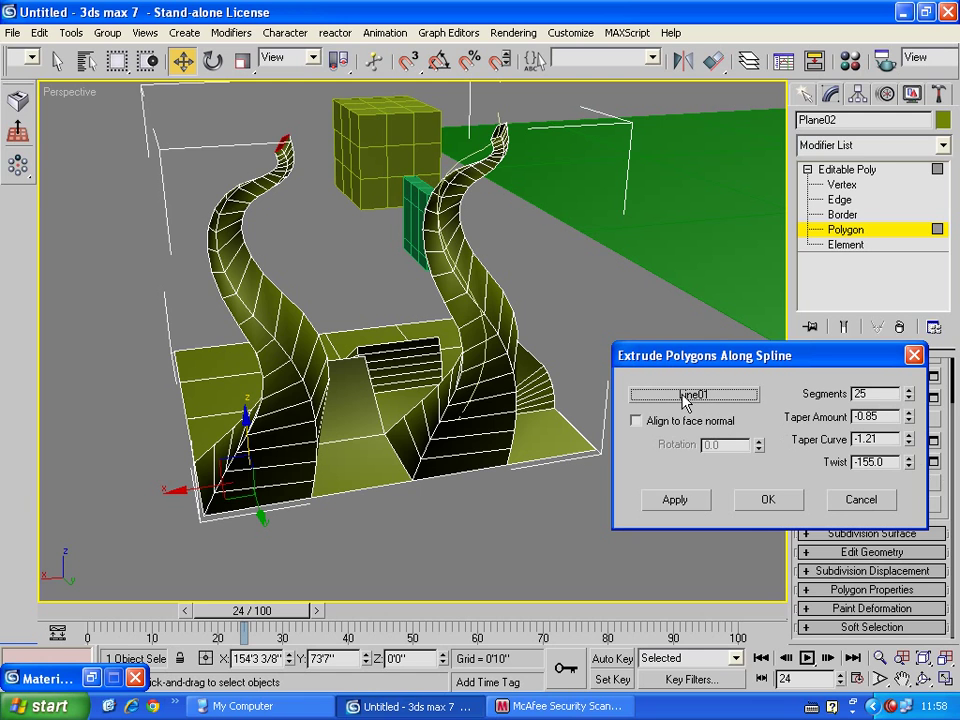
pyautogui.click(636, 421)
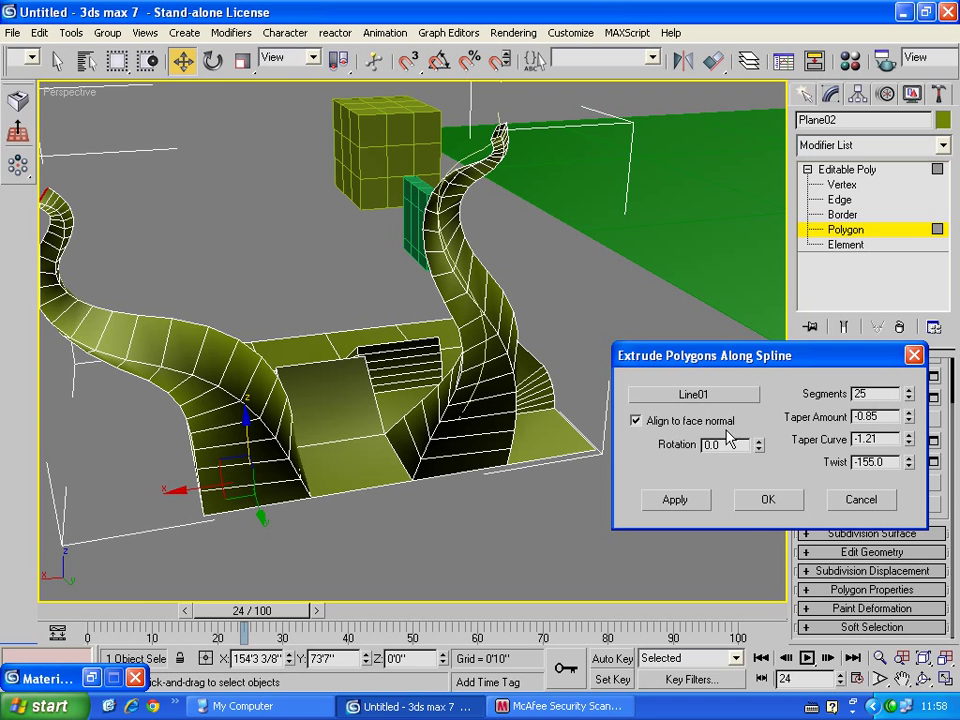
pyautogui.moveTo(758, 448)
pyautogui.mouseDown()
pyautogui.moveTo(664, 203)
pyautogui.moveTo(647, 465)
pyautogui.mouseUp()
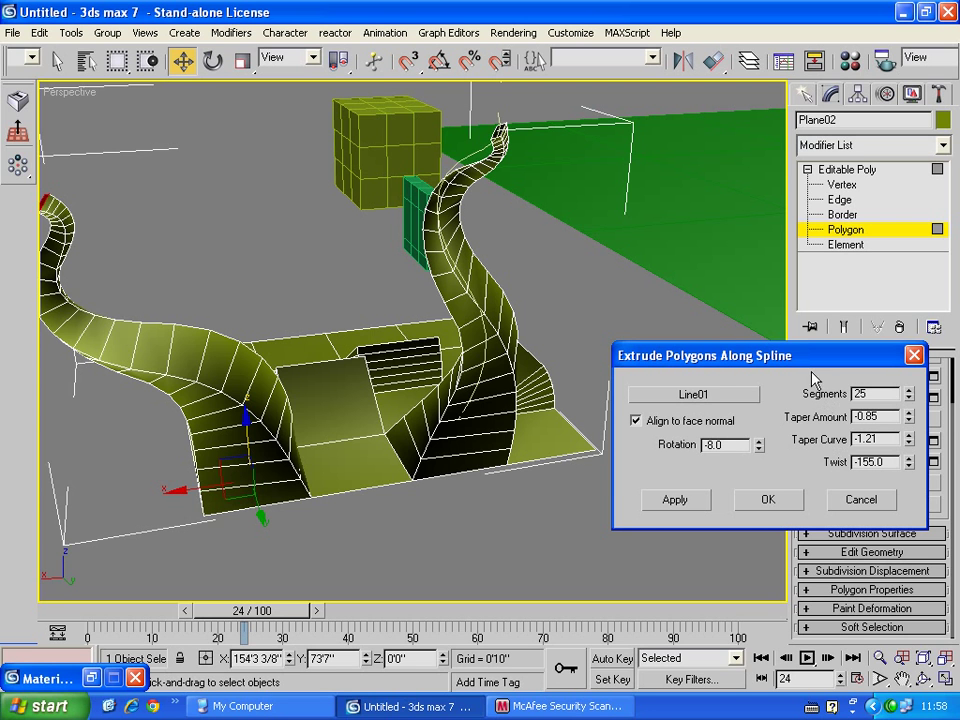
pyautogui.moveTo(910, 424); pyautogui.dragTo(908, 397)
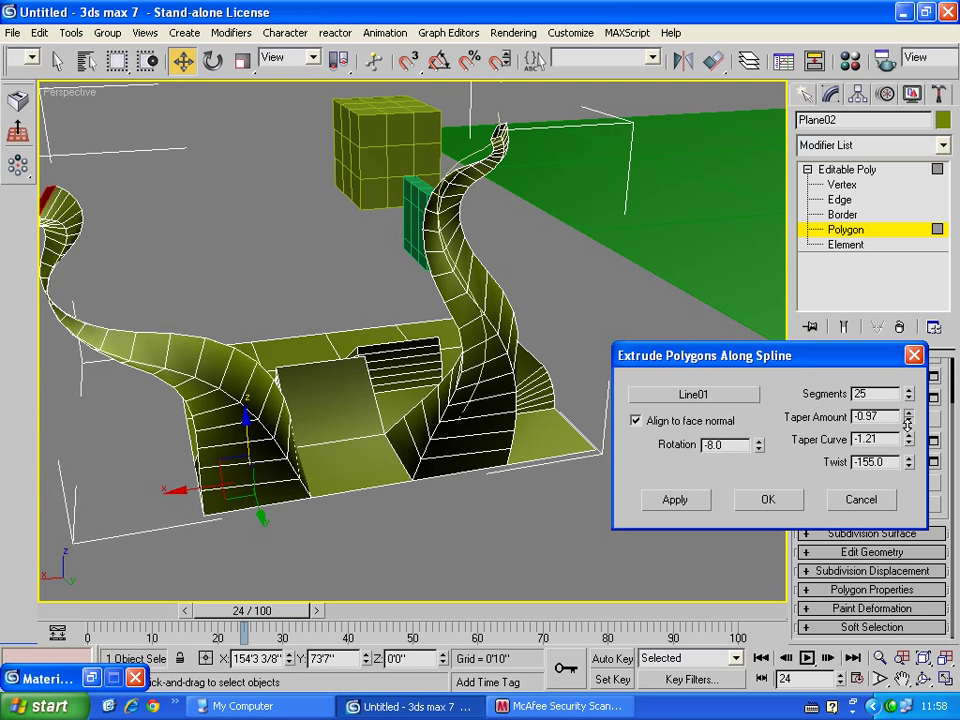
pyautogui.click(769, 500)
pyautogui.scroll(-5, 596, 508)
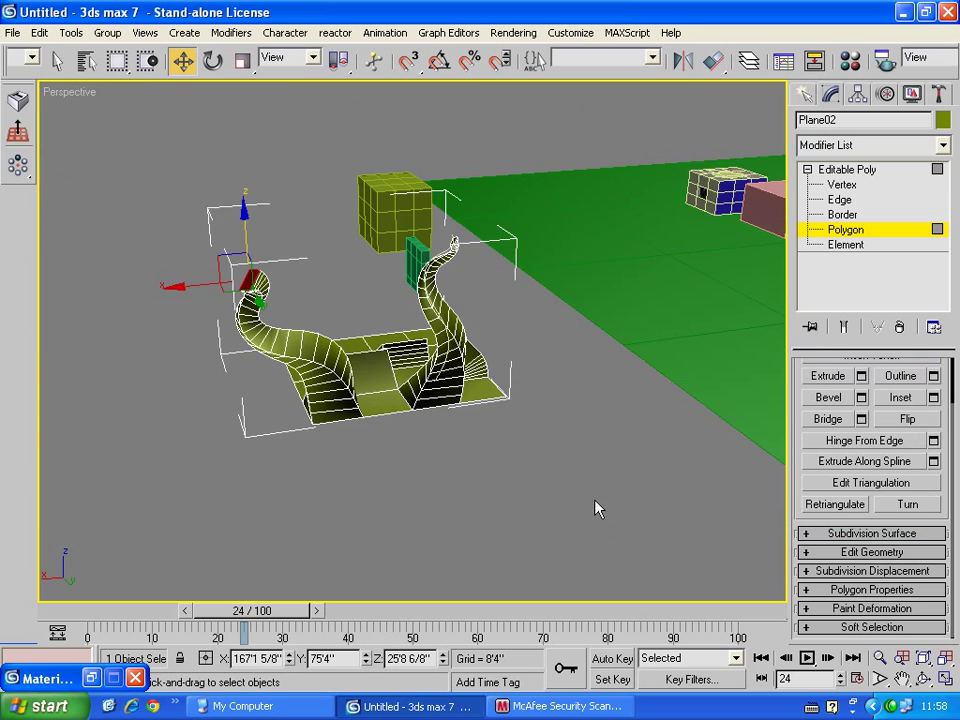
pyautogui.scroll(-2, 604, 499)
pyautogui.scroll(-1, 604, 499)
pyautogui.click(924, 683)
pyautogui.moveTo(340, 390); pyautogui.dragTo(428, 385)
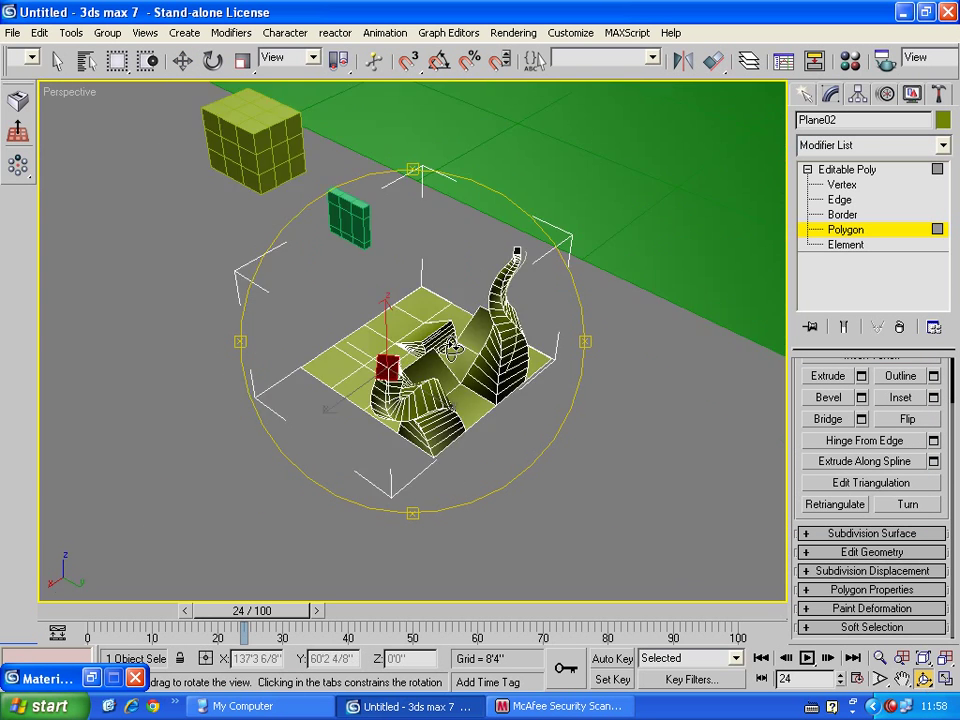
pyautogui.scroll(2, 428, 385)
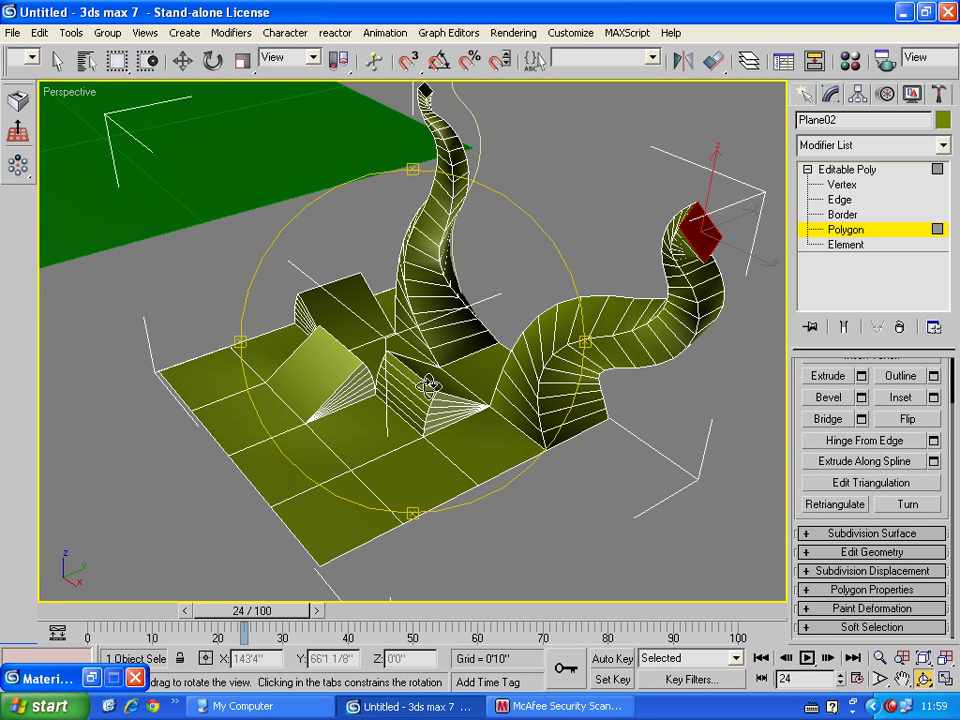
pyautogui.moveTo(428, 385); pyautogui.dragTo(430, 381)
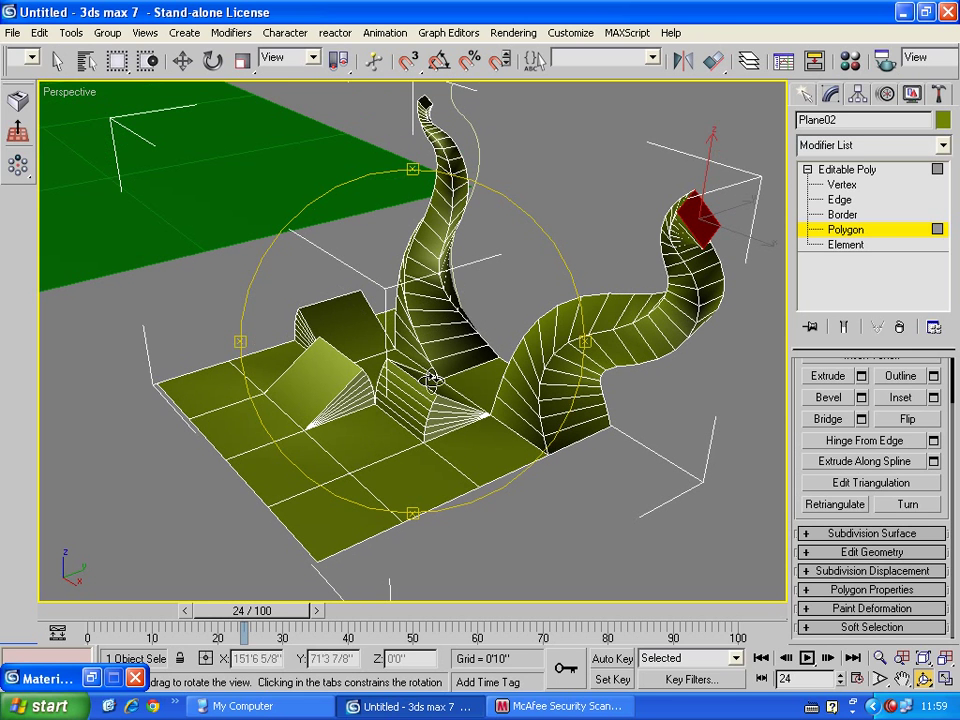
pyautogui.scroll(2, 800, 428)
pyautogui.scroll(1, 800, 428)
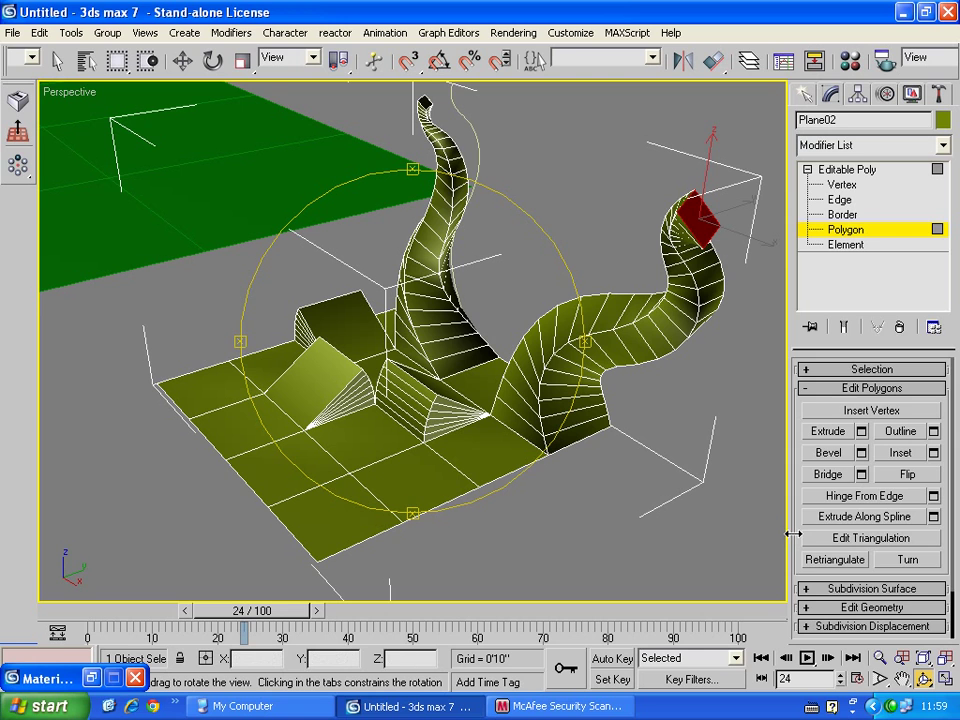
pyautogui.moveTo(796, 533); pyautogui.dragTo(796, 403)
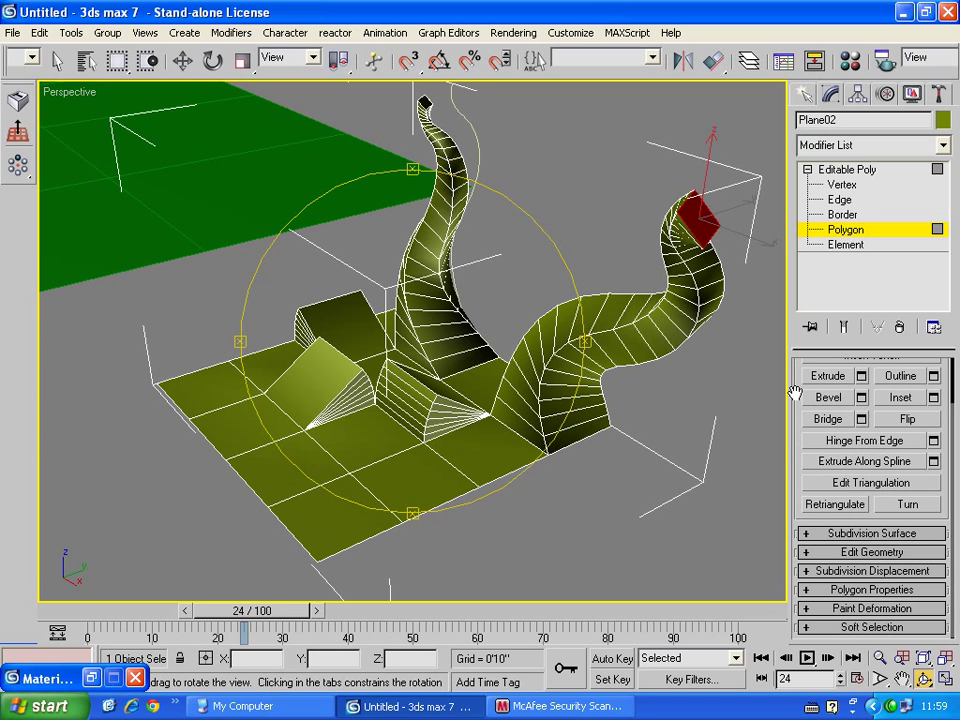
pyautogui.moveTo(760, 398)
pyautogui.mouseDown()
pyautogui.moveTo(247, 373)
pyautogui.moveTo(392, 396)
pyautogui.moveTo(519, 433)
pyautogui.mouseUp()
# Select the green box Box04 and convert it to Editable Poly via the quad menu.
pyautogui.click(804, 94)
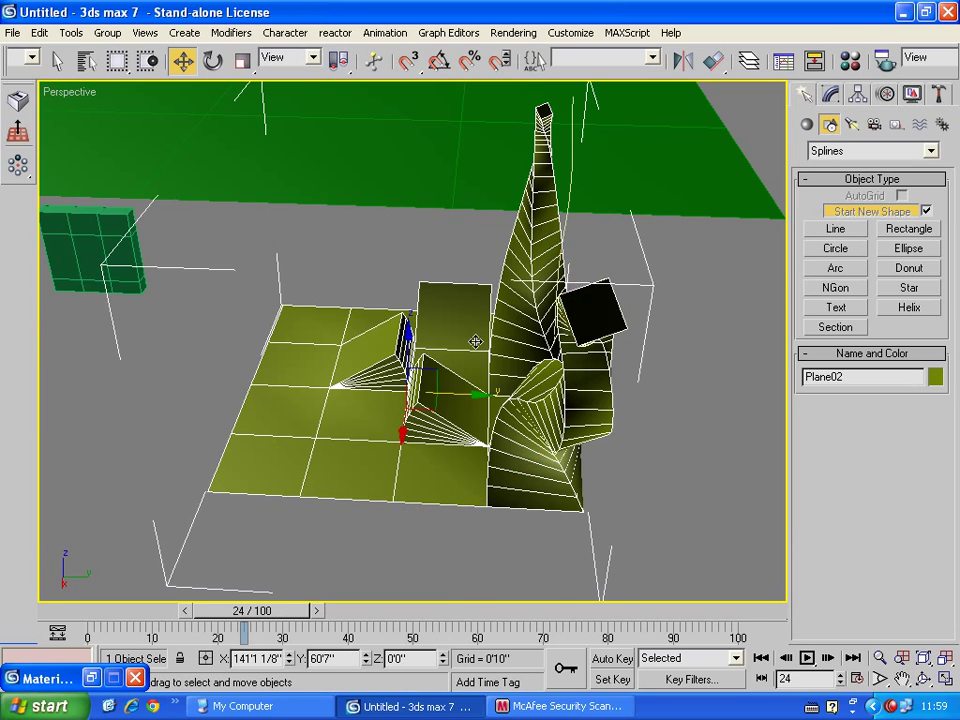
pyautogui.scroll(-2, 460, 355)
pyautogui.scroll(-4, 448, 366)
pyautogui.click(435, 371)
pyautogui.scroll(5, 637, 329)
pyautogui.moveTo(637, 329); pyautogui.dragTo(415, 367, button='middle')
pyautogui.scroll(3, 418, 371)
pyautogui.scroll(3, 474, 371)
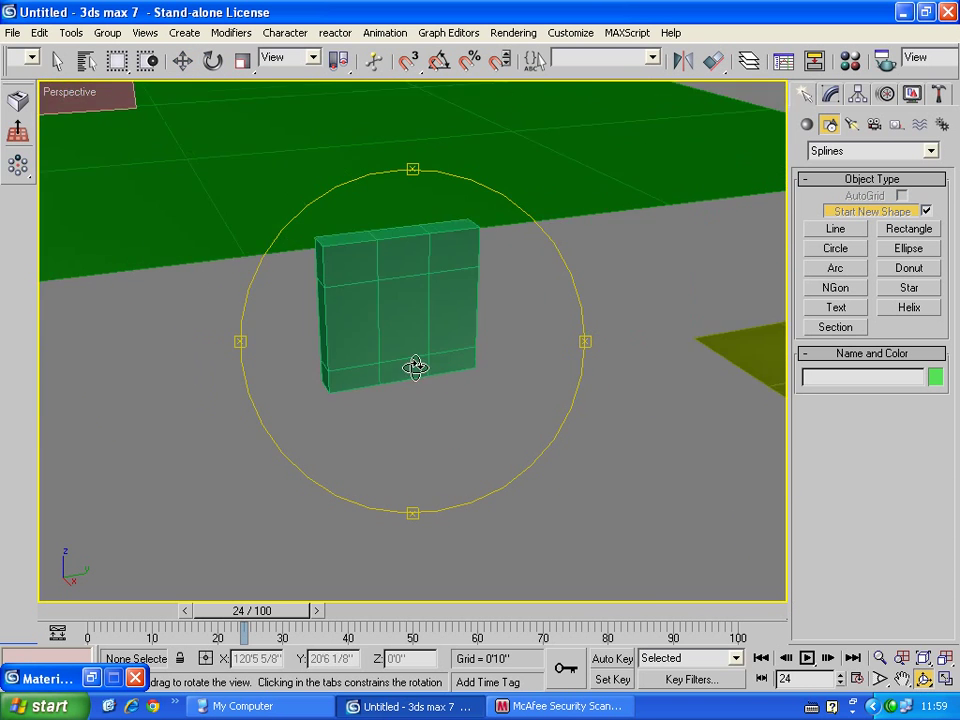
pyautogui.scroll(3, 415, 367)
pyautogui.rightClick(433, 356)
pyautogui.click(435, 347)
pyautogui.rightClick(437, 365)
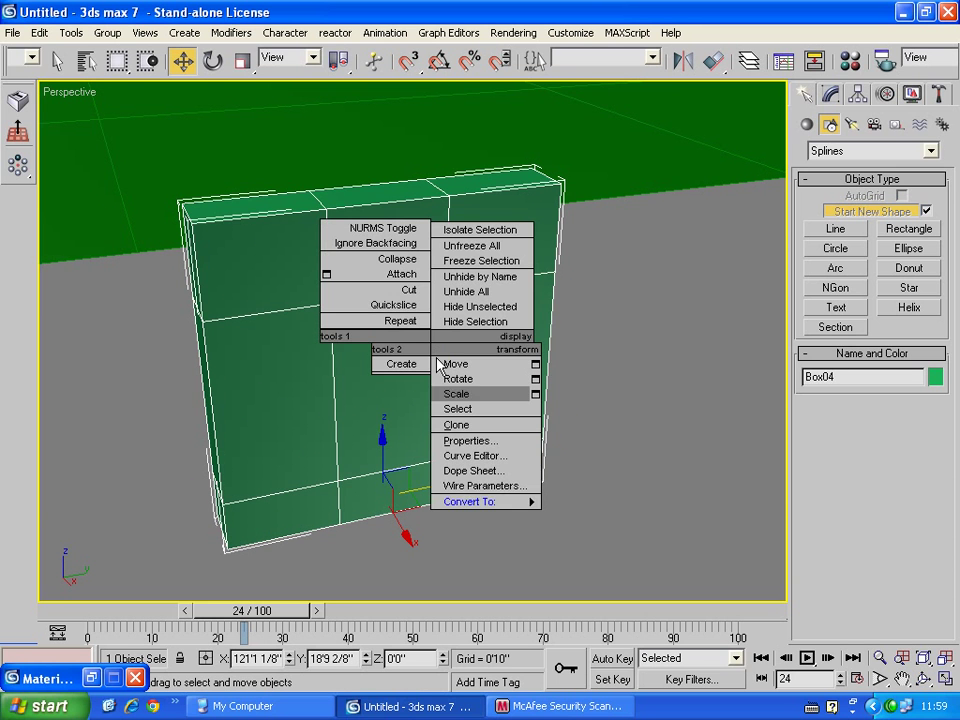
pyautogui.click(529, 517)
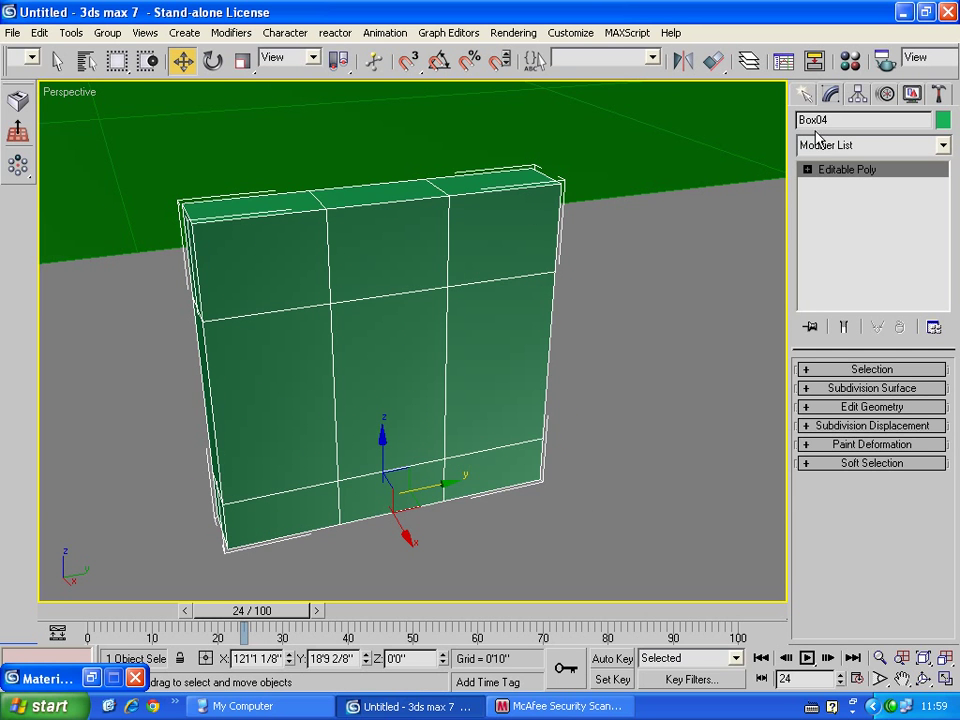
# At Polygon level, select the top three front faces of Box04.
pyautogui.click(807, 169)
pyautogui.click(845, 229)
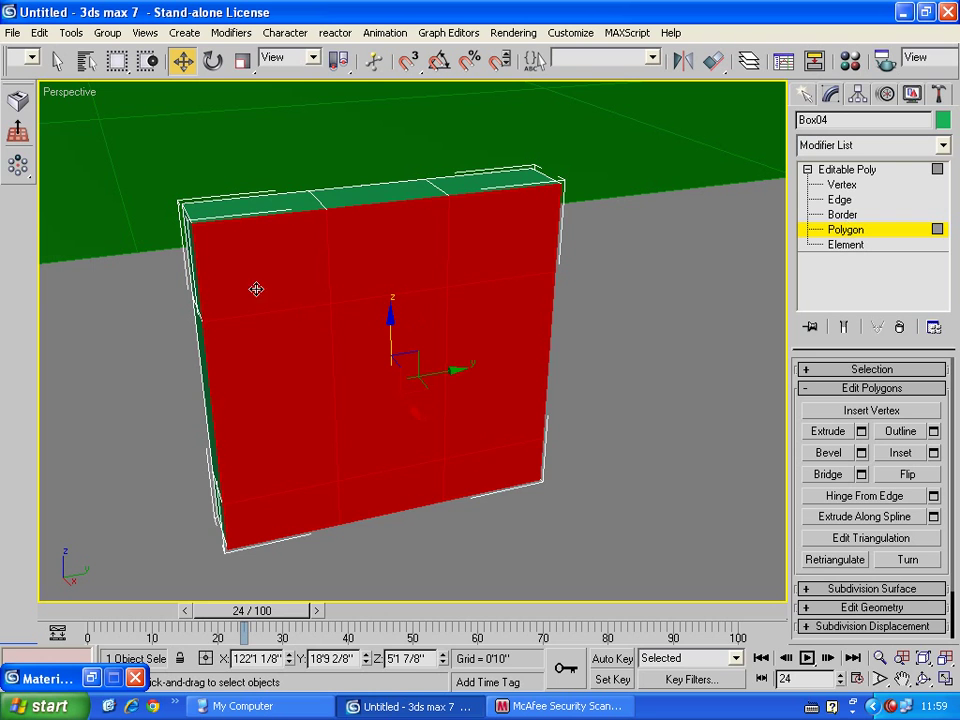
pyautogui.click(256, 289)
pyautogui.keyDown('ctrl'); pyautogui.click(430, 264); pyautogui.keyUp('ctrl')
pyautogui.keyDown('ctrl'); pyautogui.click(490, 250); pyautogui.keyUp('ctrl')
pyautogui.keyDown('ctrl'); pyautogui.click(471, 336); pyautogui.keyUp('ctrl')
pyautogui.keyDown('ctrl'); pyautogui.click(390, 370); pyautogui.keyUp('ctrl')
pyautogui.keyDown('ctrl'); pyautogui.click(296, 376); pyautogui.keyUp('ctrl')
pyautogui.click(268, 266)
pyautogui.keyDown('ctrl'); pyautogui.click(396, 259); pyautogui.keyUp('ctrl')
pyautogui.keyDown('ctrl'); pyautogui.click(473, 253); pyautogui.keyUp('ctrl')
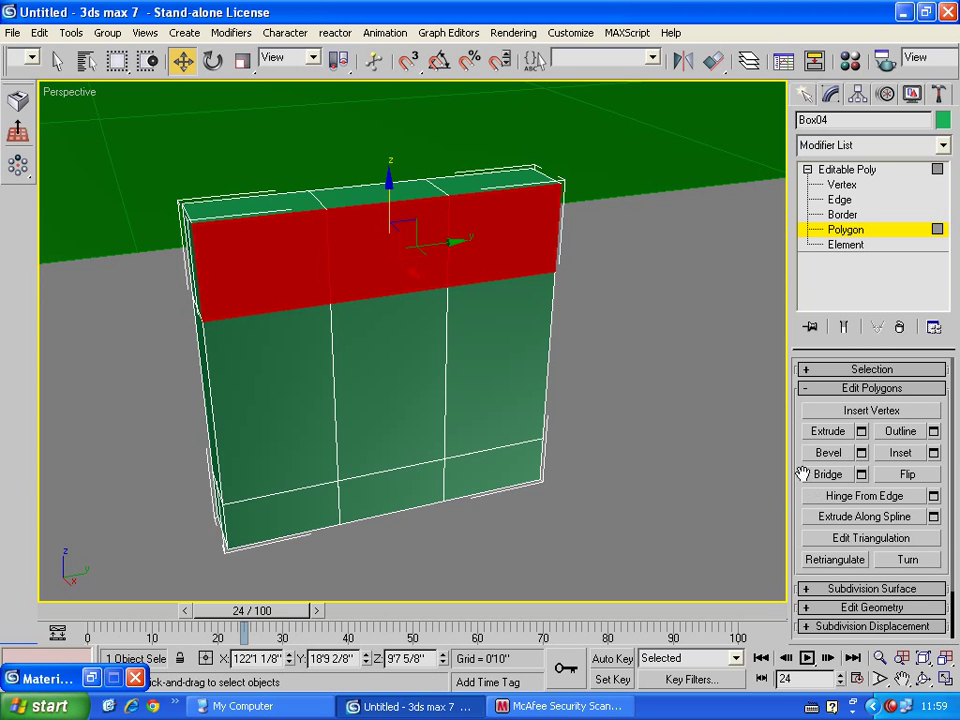
# Inset those faces By Polygon 0'1" and extrude them -1'9 5/8" inward.
pyautogui.click(933, 453)
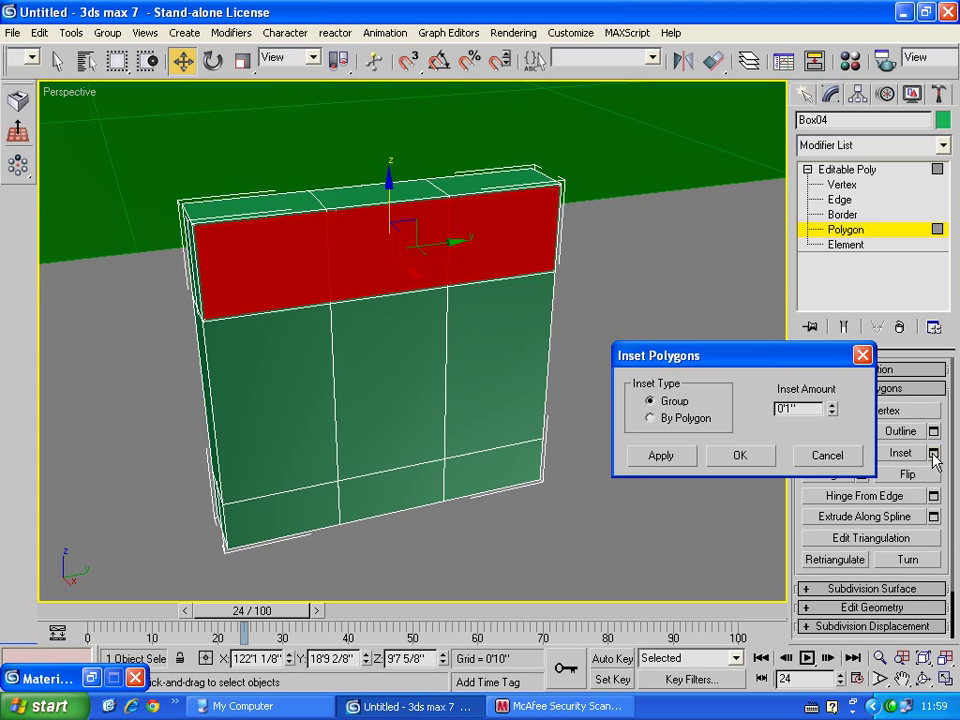
pyautogui.click(651, 418)
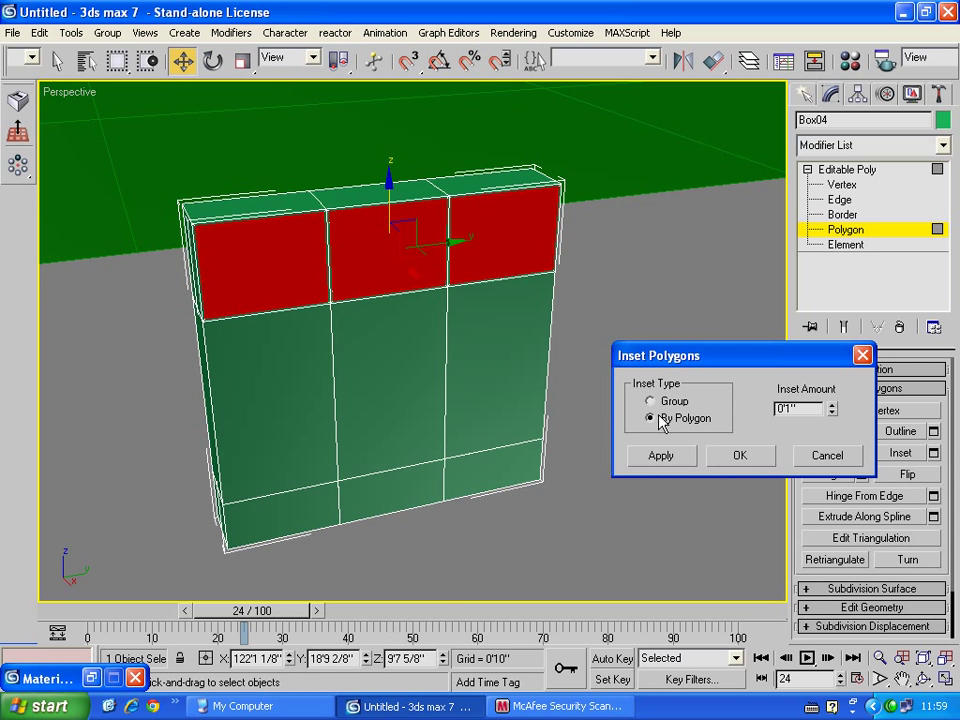
pyautogui.click(720, 465)
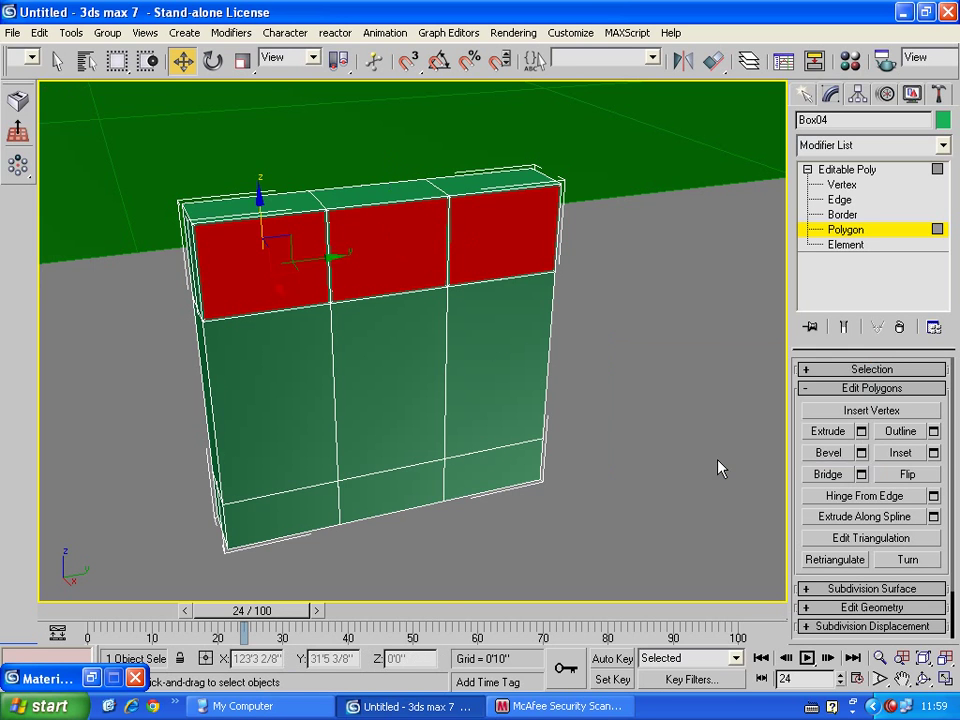
pyautogui.click(861, 432)
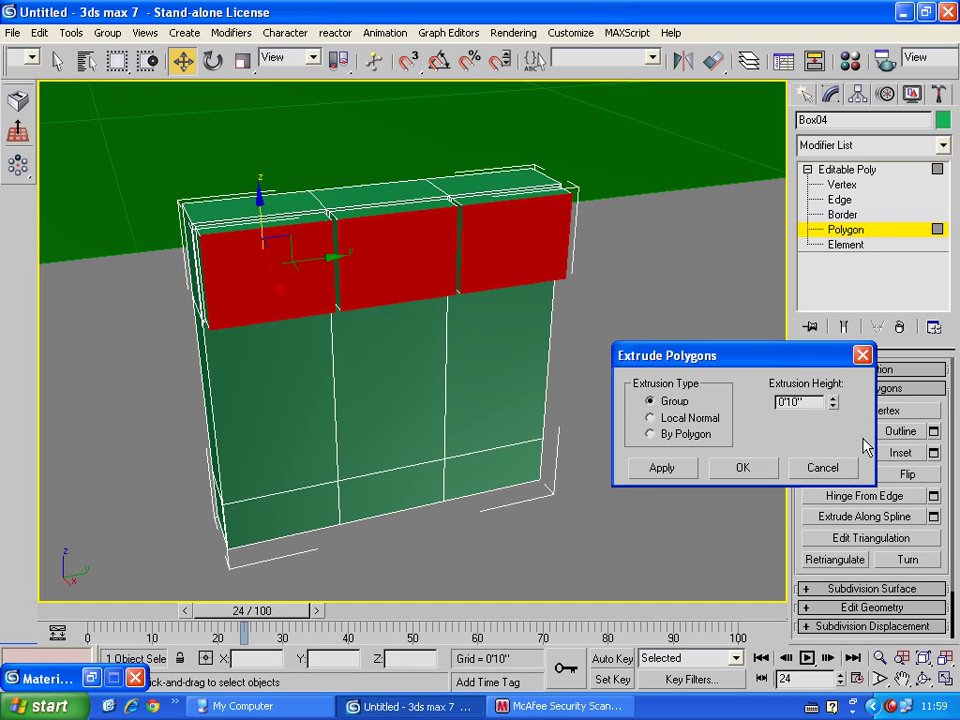
pyautogui.moveTo(832, 401); pyautogui.dragTo(832, 470)
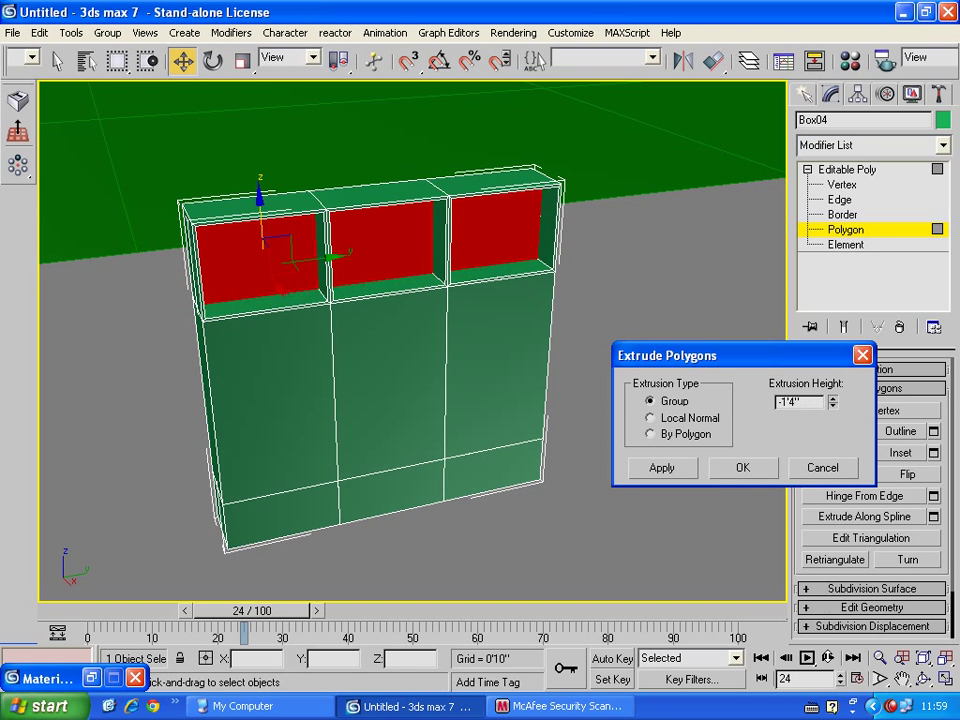
pyautogui.click(744, 470)
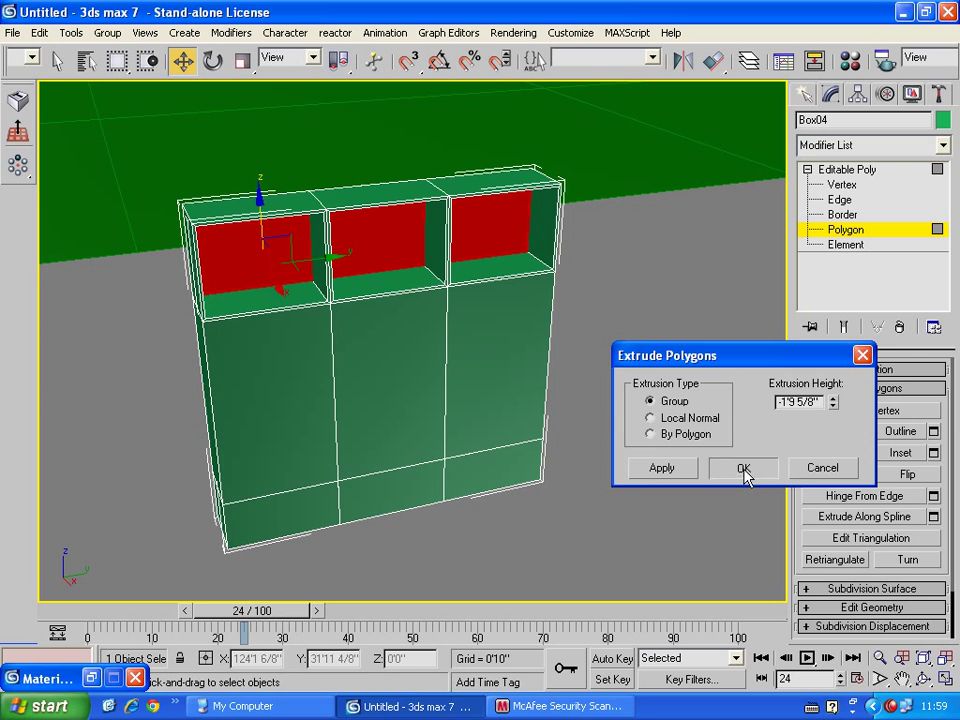
# Inset the bottom three faces and bevel them 0'2 4/8" high, outline -0'1".
pyautogui.click(298, 495)
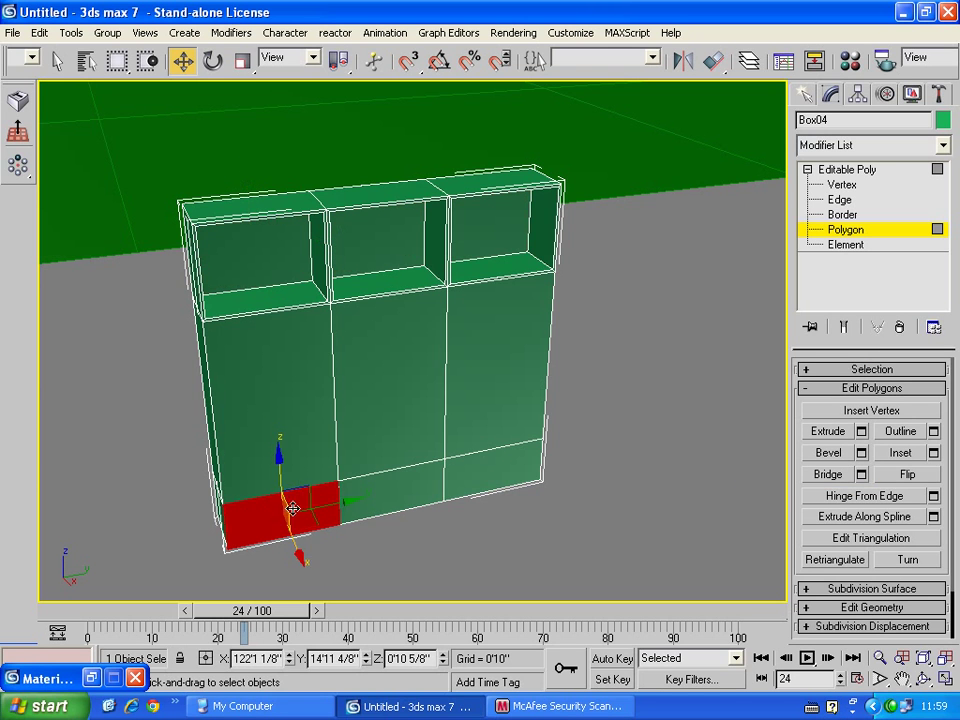
pyautogui.keyDown('ctrl'); pyautogui.click(403, 497); pyautogui.keyUp('ctrl')
pyautogui.keyDown('ctrl'); pyautogui.click(467, 473); pyautogui.keyUp('ctrl')
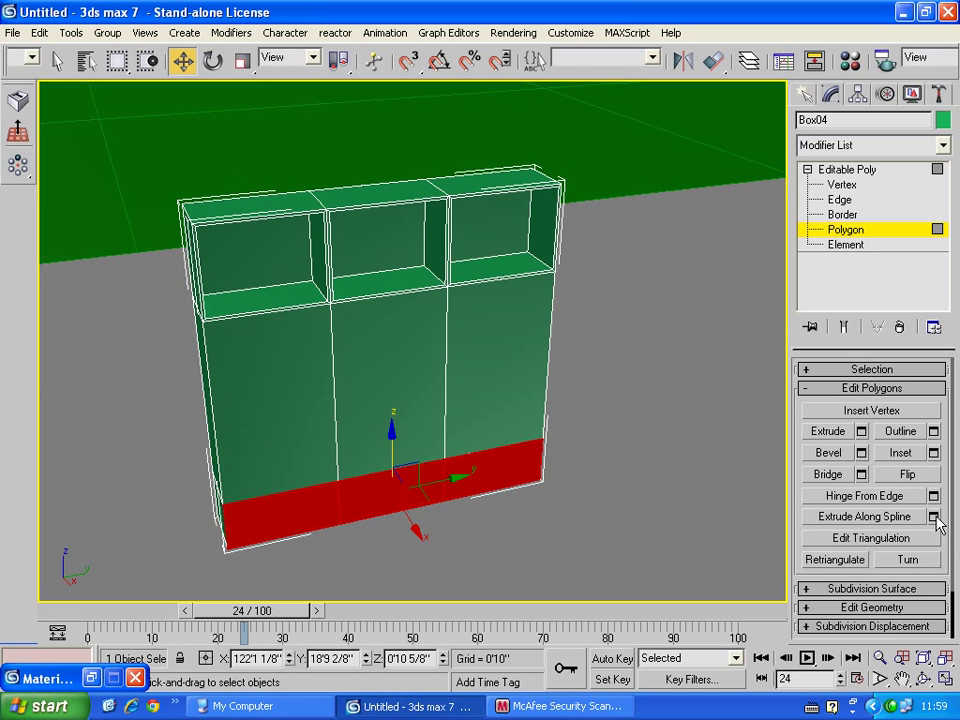
pyautogui.click(932, 455)
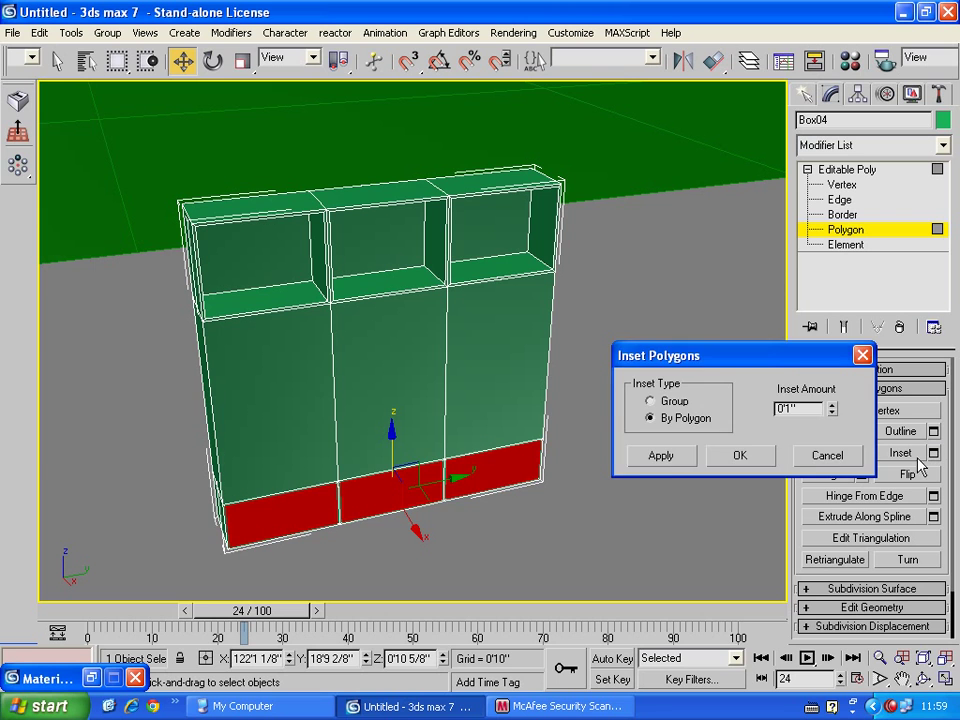
pyautogui.click(726, 457)
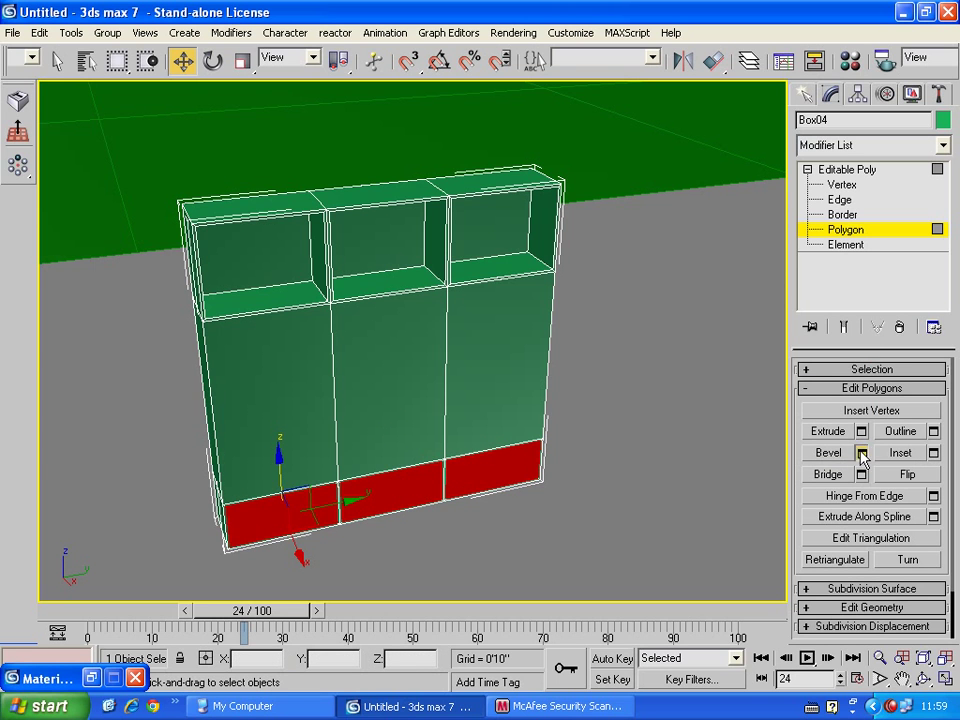
pyautogui.click(861, 453)
pyautogui.moveTo(833, 425); pyautogui.dragTo(833, 472)
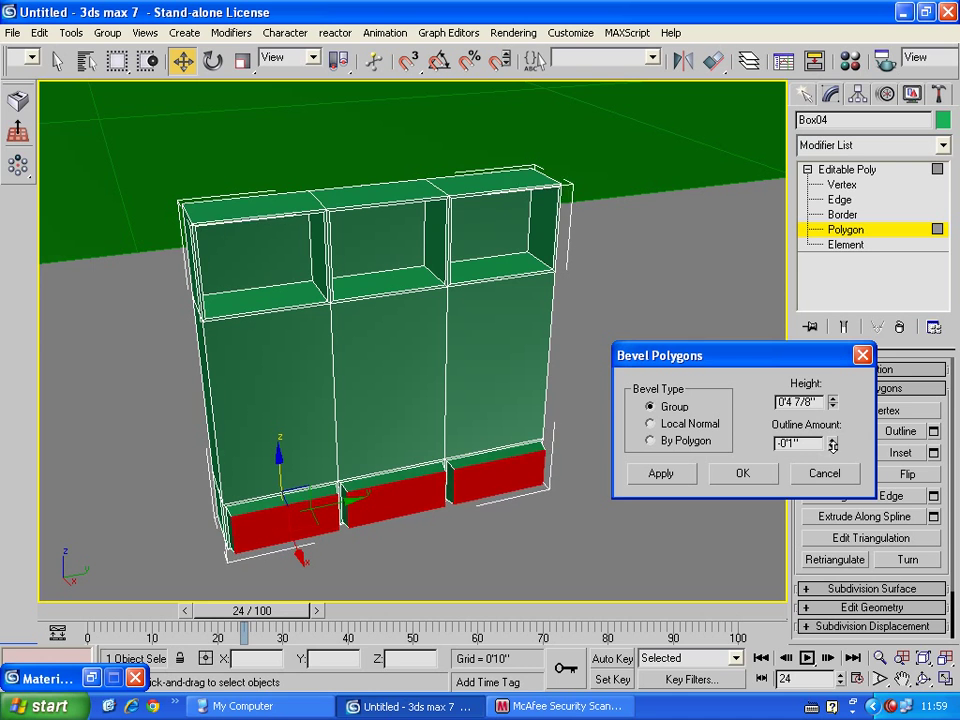
pyautogui.click(273, 411)
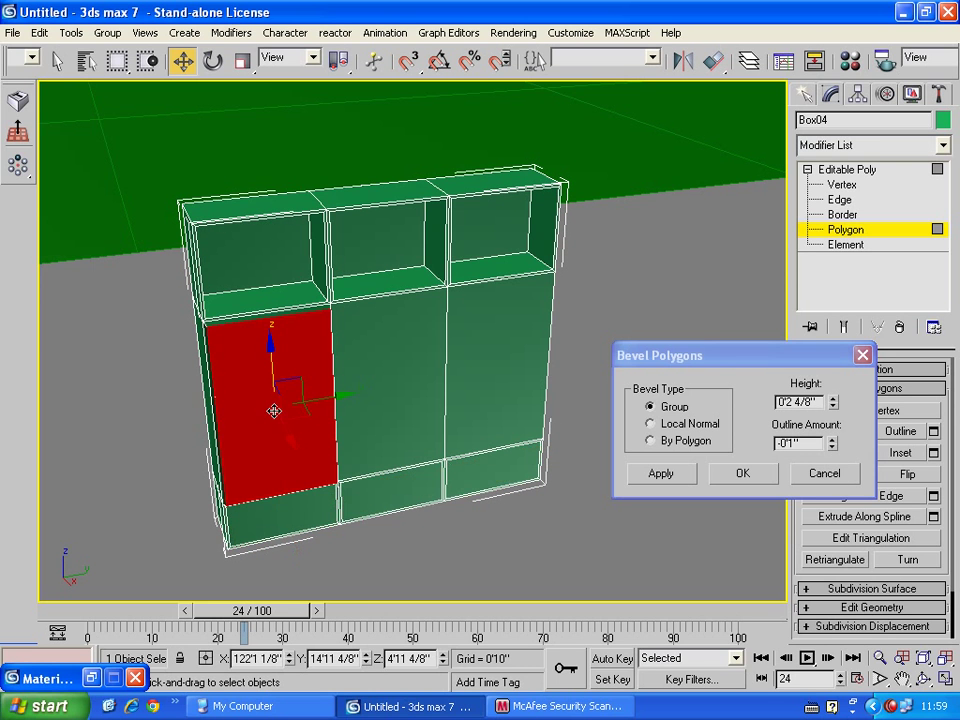
pyautogui.click(668, 476)
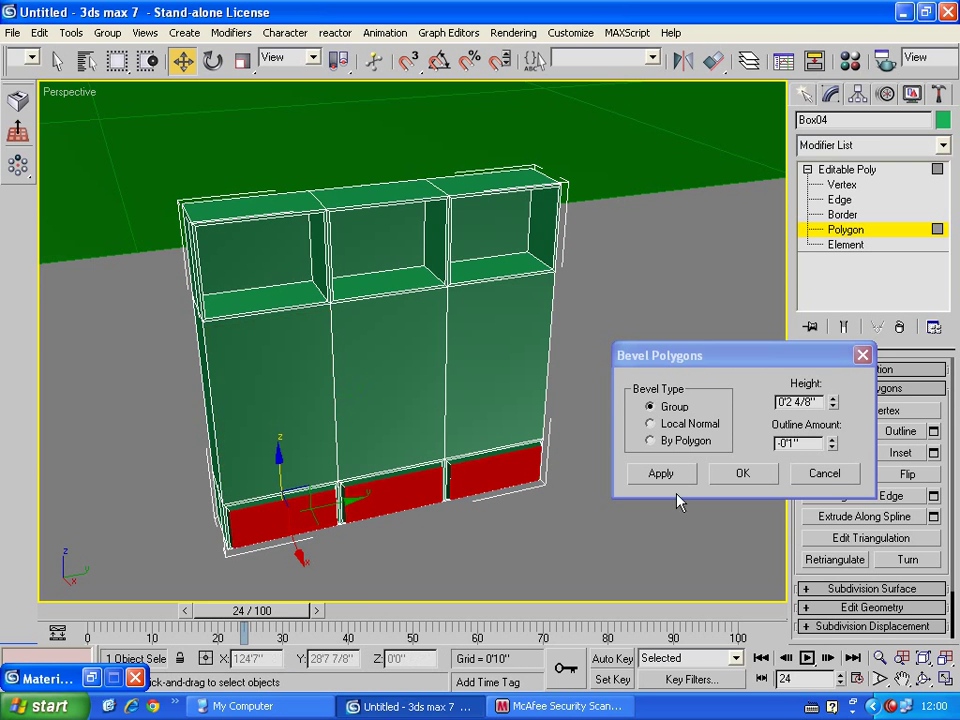
pyautogui.click(728, 476)
# Inset and bevel the three middle door panels, then clear the selection.
pyautogui.click(318, 408)
pyautogui.keyDown('ctrl'); pyautogui.click(433, 390); pyautogui.keyUp('ctrl')
pyautogui.keyDown('ctrl'); pyautogui.click(488, 374); pyautogui.keyUp('ctrl')
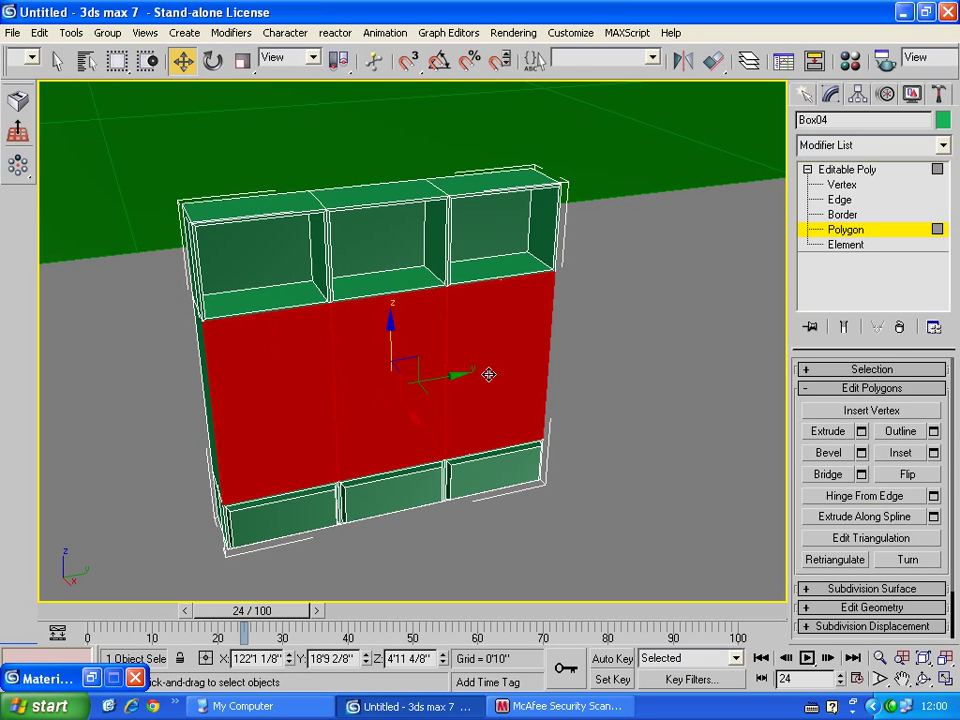
pyautogui.click(935, 452)
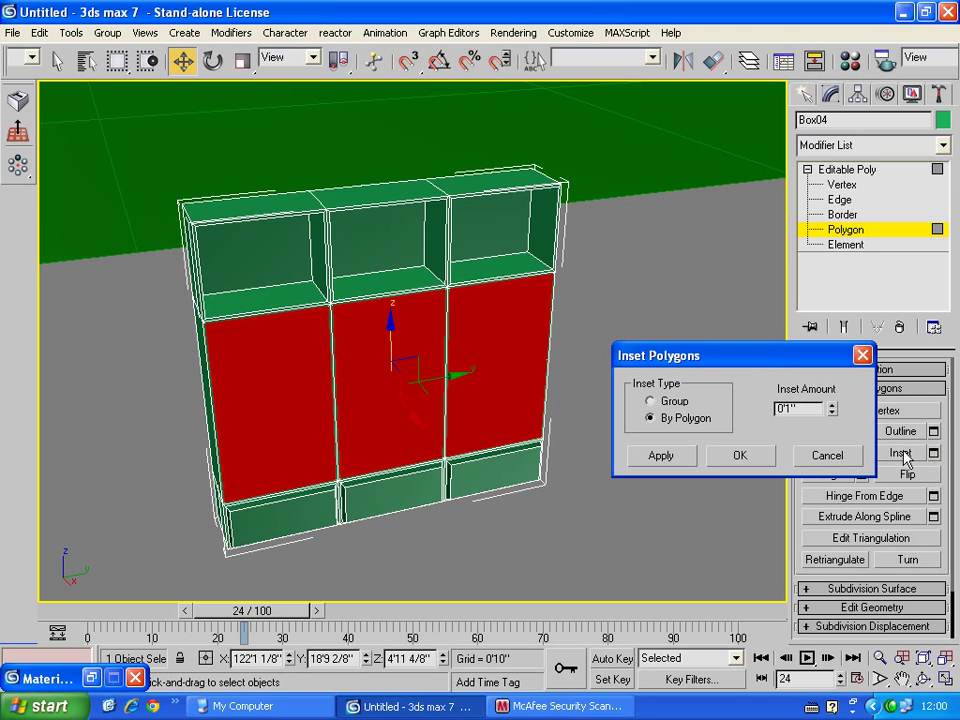
pyautogui.click(737, 454)
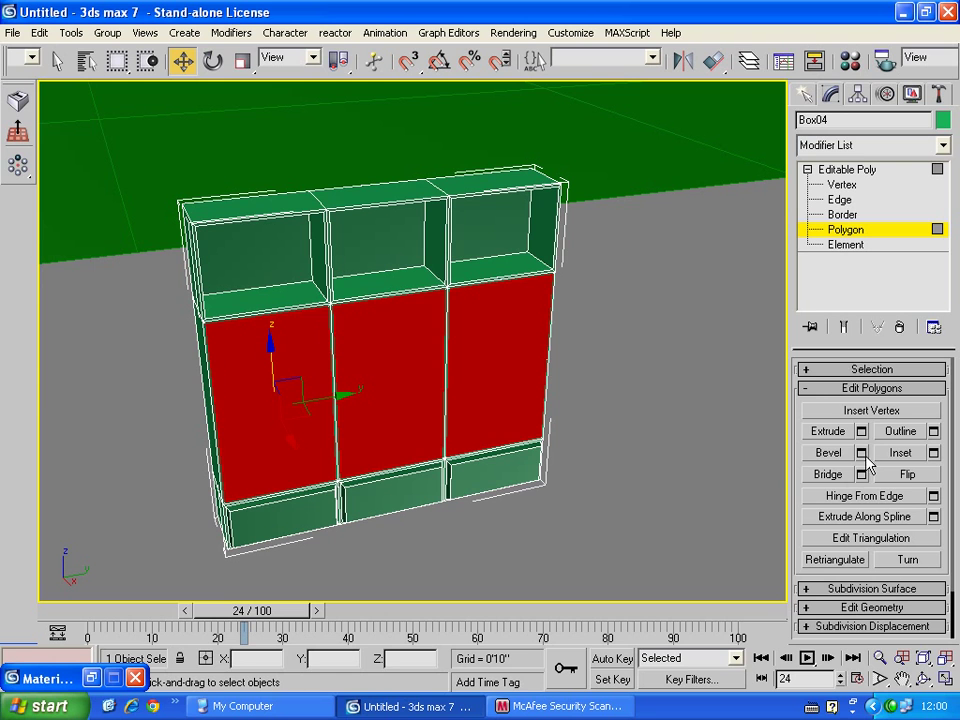
pyautogui.click(864, 454)
pyautogui.moveTo(833, 412)
pyautogui.mouseDown()
pyautogui.moveTo(831, 459)
pyautogui.moveTo(795, 430)
pyautogui.mouseUp()
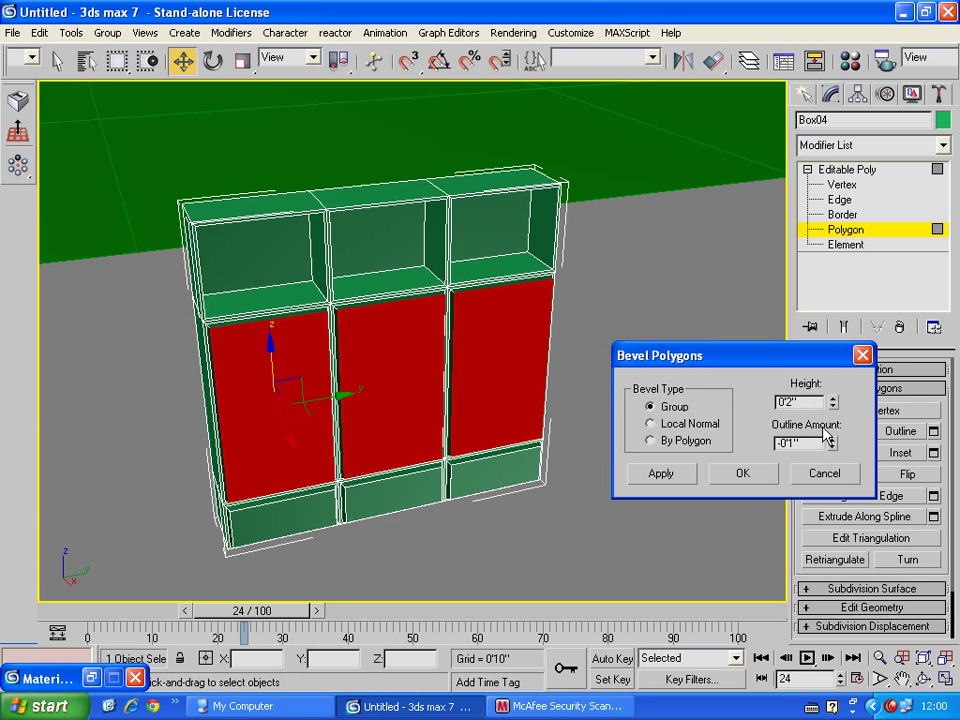
pyautogui.click(742, 473)
pyautogui.click(664, 536)
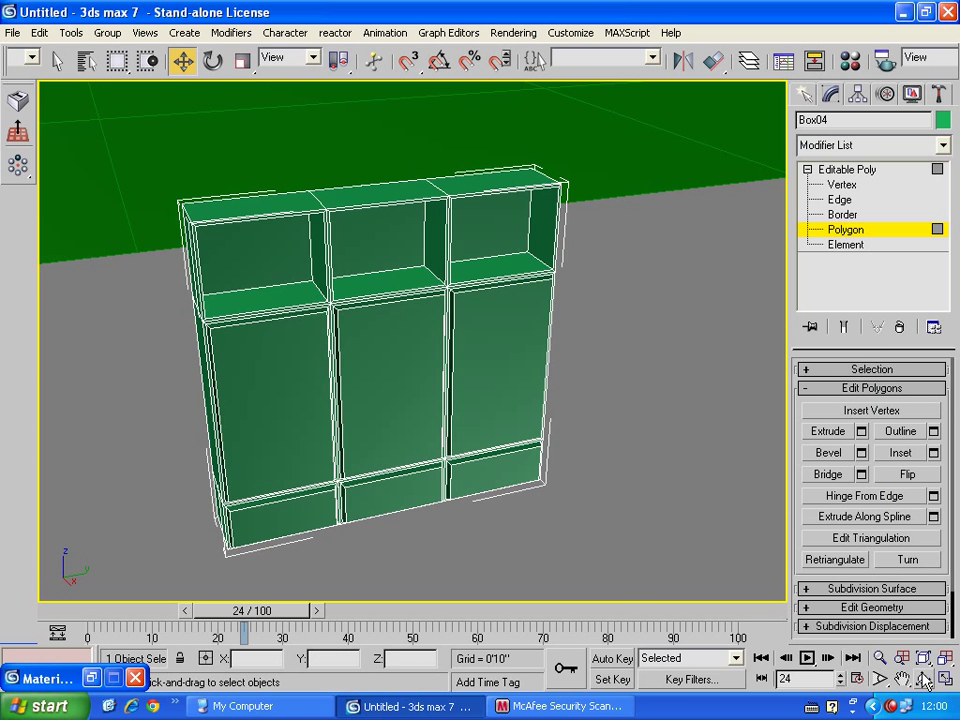
pyautogui.click(922, 678)
# Orbit and zoom the Perspective view out to a wide view of the whole scene.
pyautogui.moveTo(370, 368)
pyautogui.mouseDown()
pyautogui.moveTo(263, 350)
pyautogui.moveTo(542, 368)
pyautogui.moveTo(300, 456)
pyautogui.moveTo(322, 393)
pyautogui.moveTo(336, 407)
pyautogui.moveTo(315, 386)
pyautogui.moveTo(392, 394)
pyautogui.moveTo(312, 388)
pyautogui.moveTo(354, 384)
pyautogui.moveTo(327, 405)
pyautogui.mouseUp()
pyautogui.scroll(-4, 322, 393)
pyautogui.moveTo(450, 373)
pyautogui.mouseDown()
pyautogui.moveTo(388, 392)
pyautogui.moveTo(541, 376)
pyautogui.mouseUp()
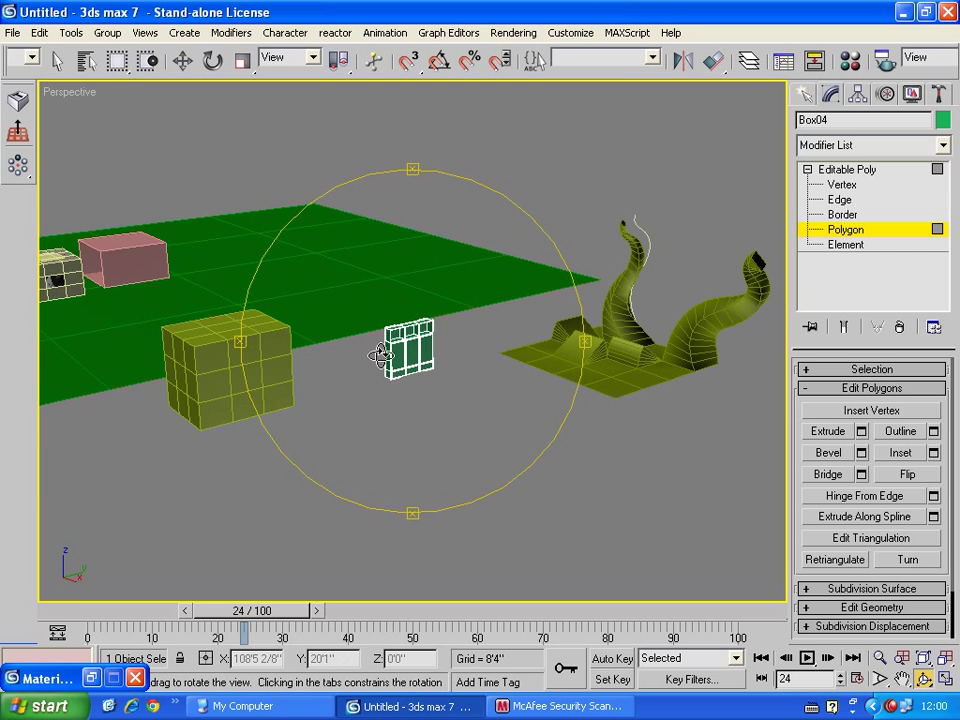
pyautogui.scroll(5, 377, 350)
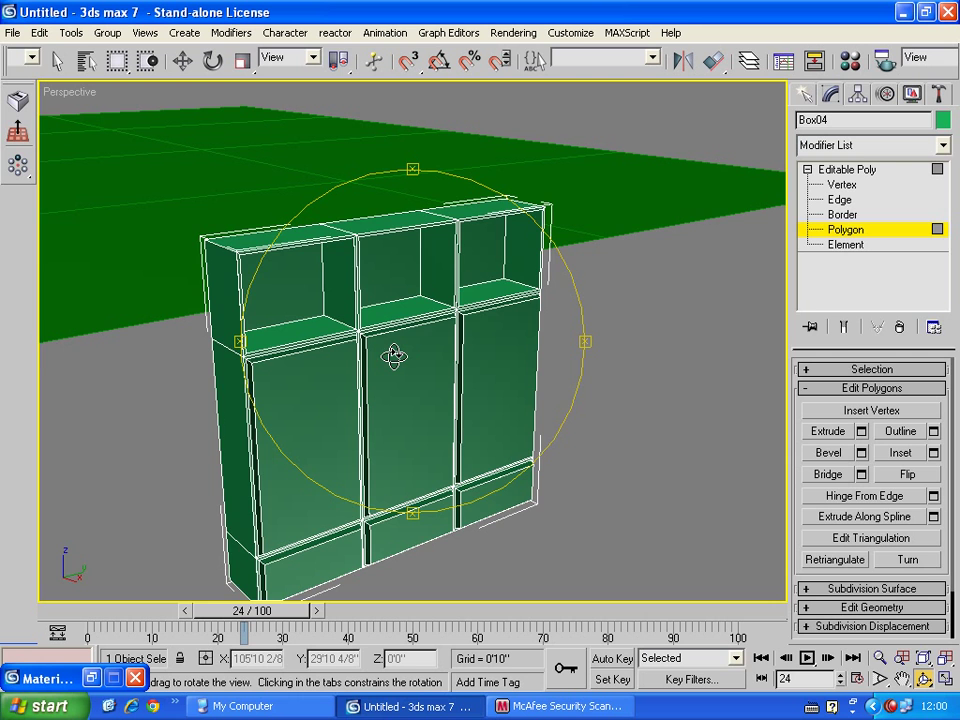
pyautogui.scroll(-5, 393, 356)
pyautogui.moveTo(476, 364); pyautogui.dragTo(583, 336)
pyautogui.click(805, 94)
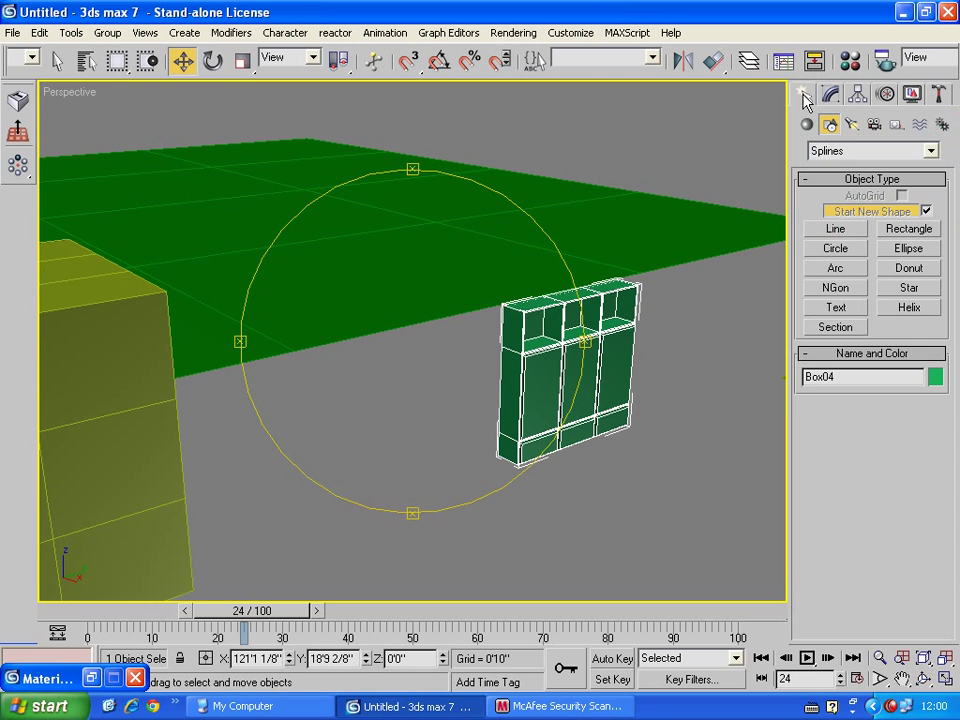
pyautogui.hotkey('shift', 'z')
pyautogui.scroll(5, 386, 354)
pyautogui.scroll(3, 321, 358)
pyautogui.scroll(-4, 407, 394)
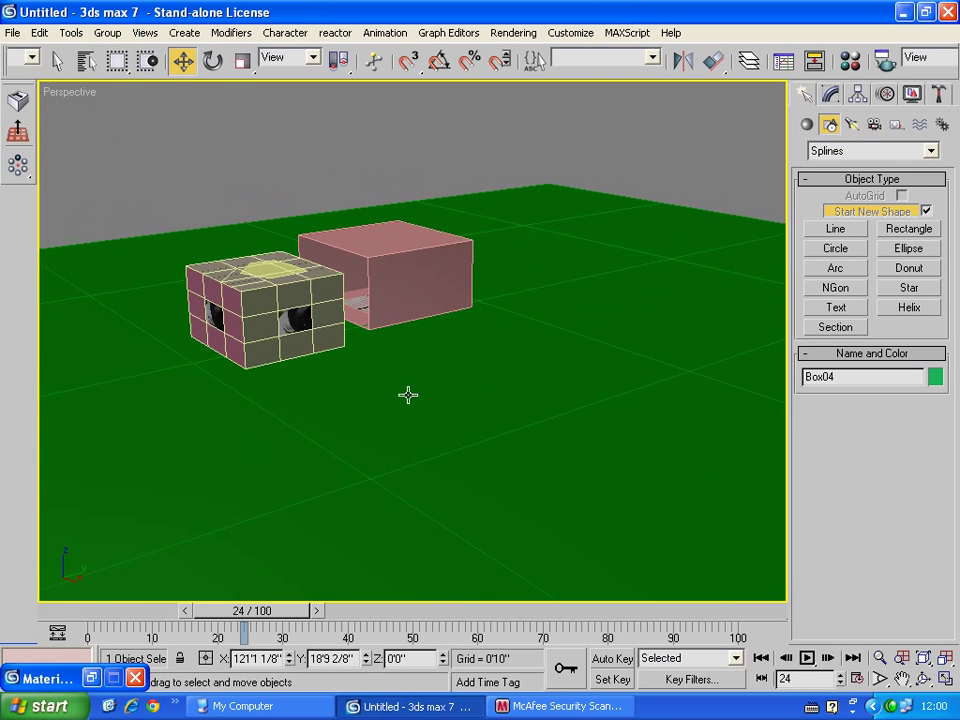
pyautogui.scroll(1, 396, 388)
pyautogui.scroll(3, 396, 388)
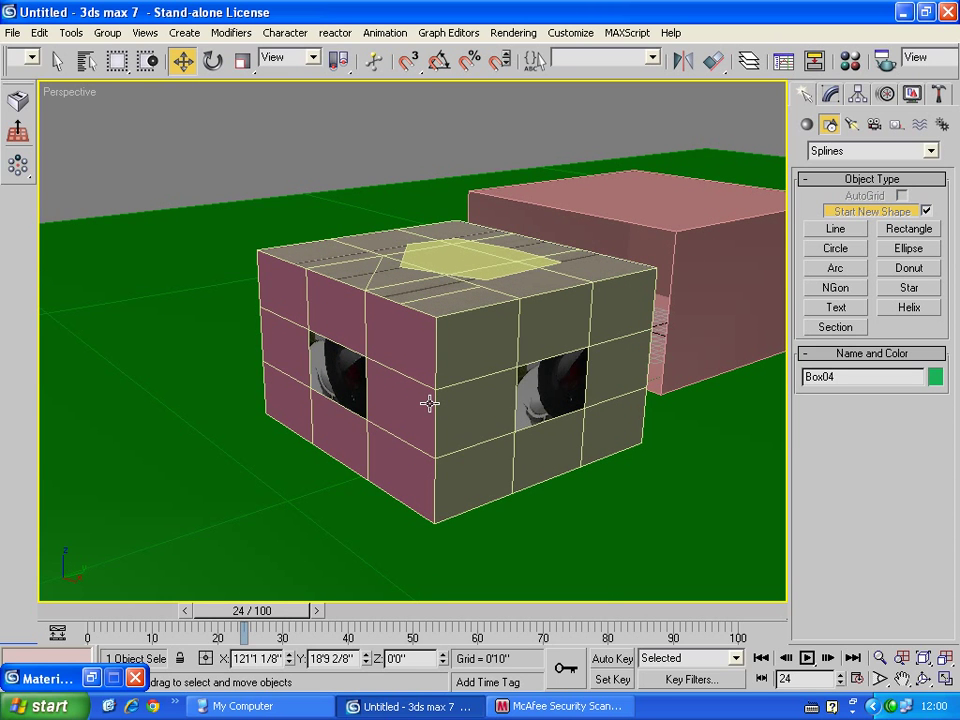
pyautogui.hotkey('shift', 'z')
# Delete the olive cube Box03 and the small patterned cube.
pyautogui.click(300, 272)
pyautogui.moveTo(338, 351); pyautogui.dragTo(387, 431, button='middle')
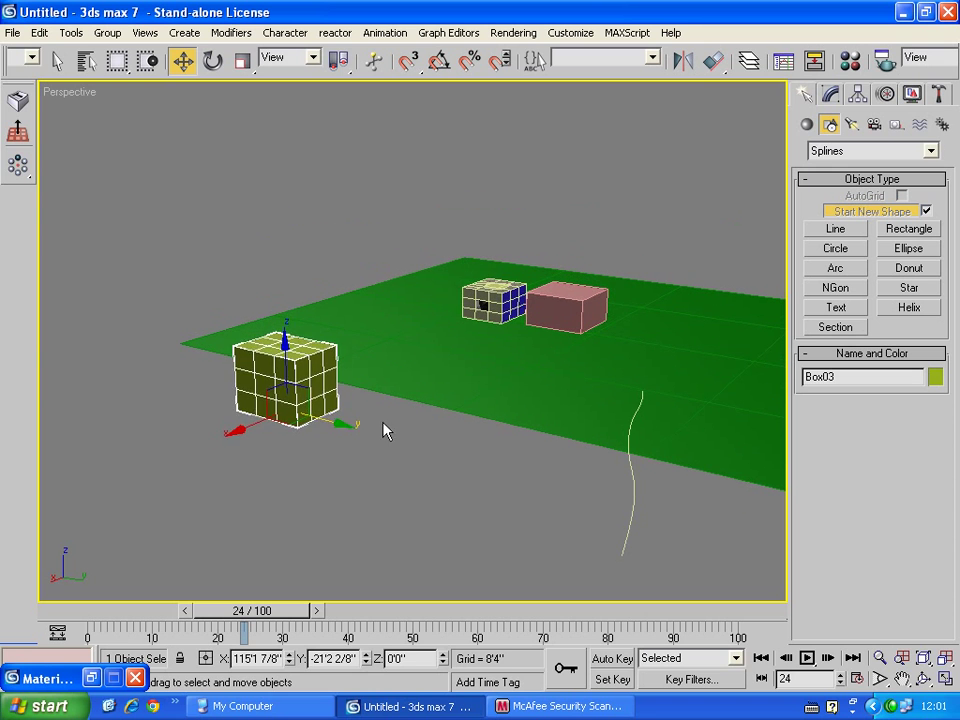
pyautogui.press('Delete')
pyautogui.click(489, 313)
pyautogui.press('Delete')
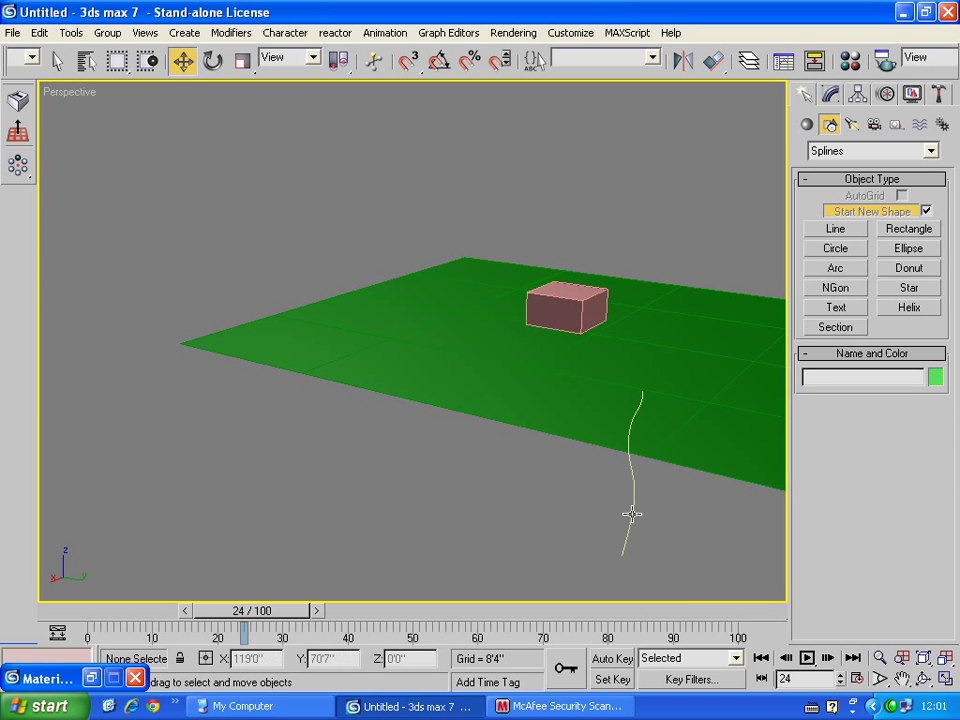
# Arc Rotate the Perspective view through the pink box's open side toward the back wall.
pyautogui.hotkey('ctrl', 'r')
pyautogui.moveTo(364, 351)
pyautogui.mouseDown()
pyautogui.moveTo(423, 403)
pyautogui.moveTo(431, 388)
pyautogui.moveTo(487, 410)
pyautogui.moveTo(208, 454)
pyautogui.moveTo(551, 426)
pyautogui.moveTo(408, 337)
pyautogui.moveTo(324, 313)
pyautogui.moveTo(493, 456)
pyautogui.moveTo(409, 402)
pyautogui.moveTo(369, 399)
pyautogui.mouseUp()
pyautogui.scroll(3, 431, 388)
pyautogui.press('w')
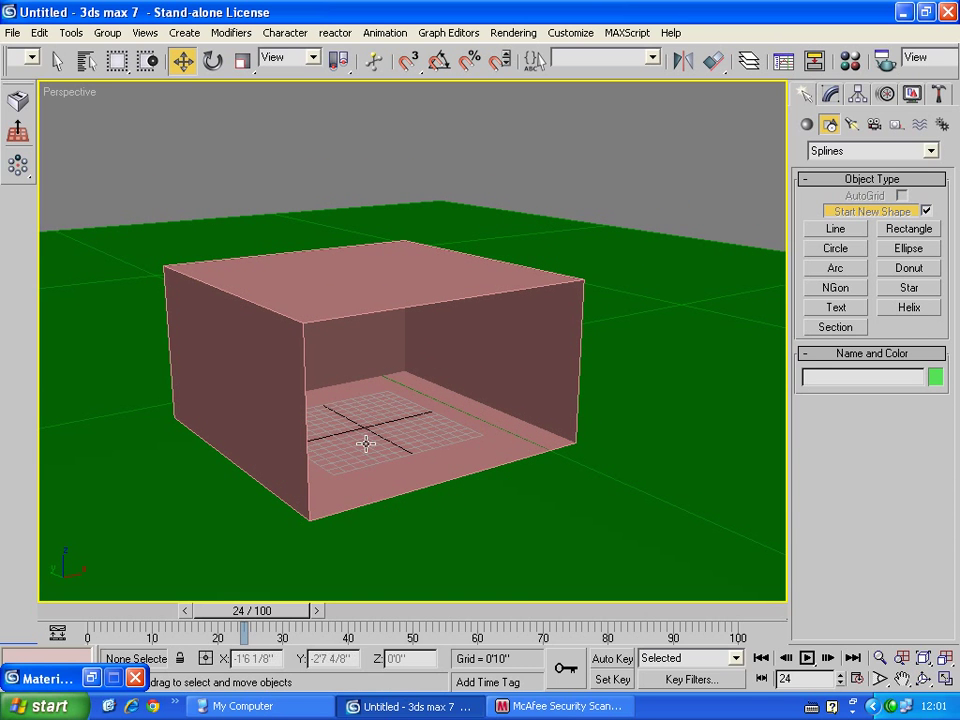
pyautogui.scroll(2, 372, 415)
pyautogui.hotkey('ctrl', 'r')
pyautogui.moveTo(467, 413)
pyautogui.mouseDown()
pyautogui.moveTo(391, 385)
pyautogui.moveTo(394, 375)
pyautogui.moveTo(444, 377)
pyautogui.moveTo(453, 369)
pyautogui.moveTo(431, 347)
pyautogui.moveTo(469, 343)
pyautogui.moveTo(371, 375)
pyautogui.mouseUp()
pyautogui.moveTo(446, 381)
pyautogui.mouseDown()
pyautogui.moveTo(375, 328)
pyautogui.moveTo(435, 371)
pyautogui.mouseUp()
pyautogui.press('w')
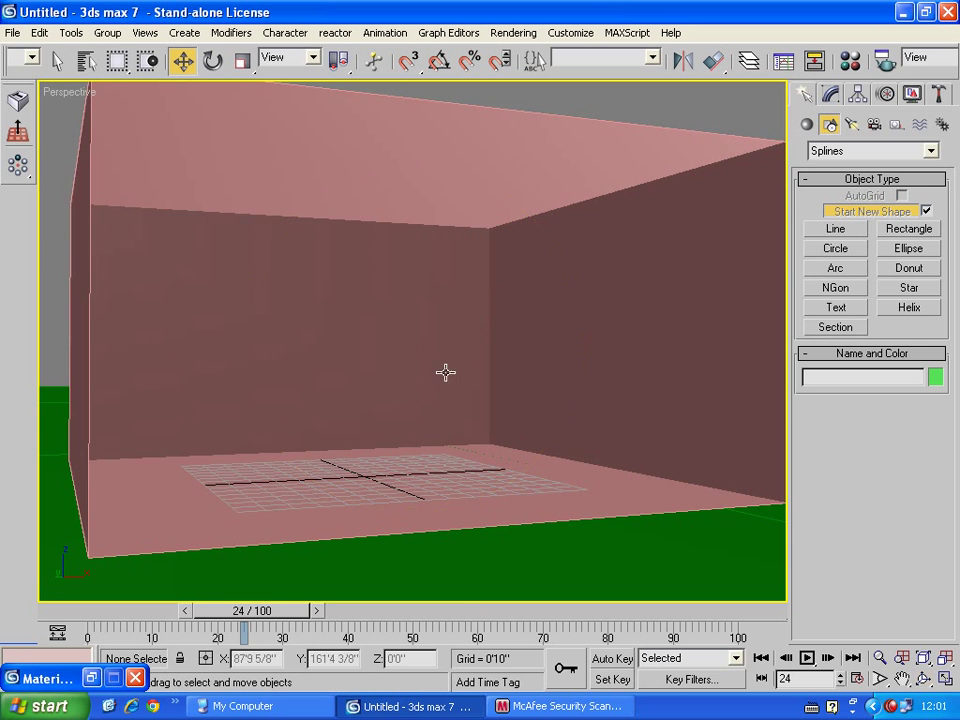
pyautogui.keyDown('alt'); pyautogui.moveTo(608, 276); pyautogui.dragTo(559, 306, button='middle'); pyautogui.keyUp('alt')
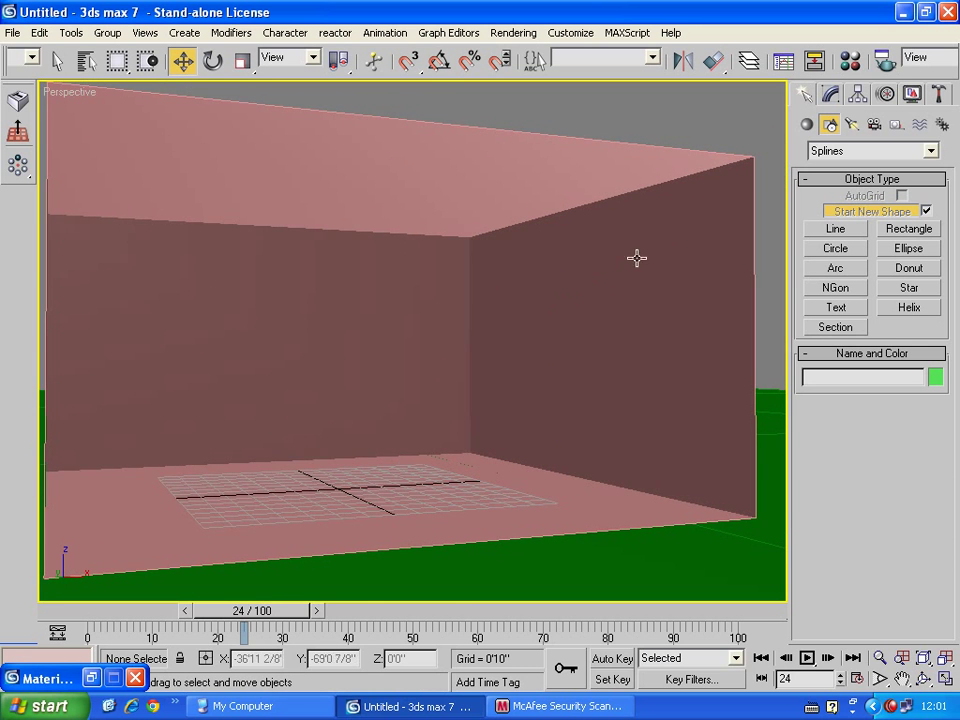
# Place a photometric Free Point light, FPoint01, in the room and raise it near the ceiling.
pyautogui.click(851, 124)
pyautogui.click(929, 151)
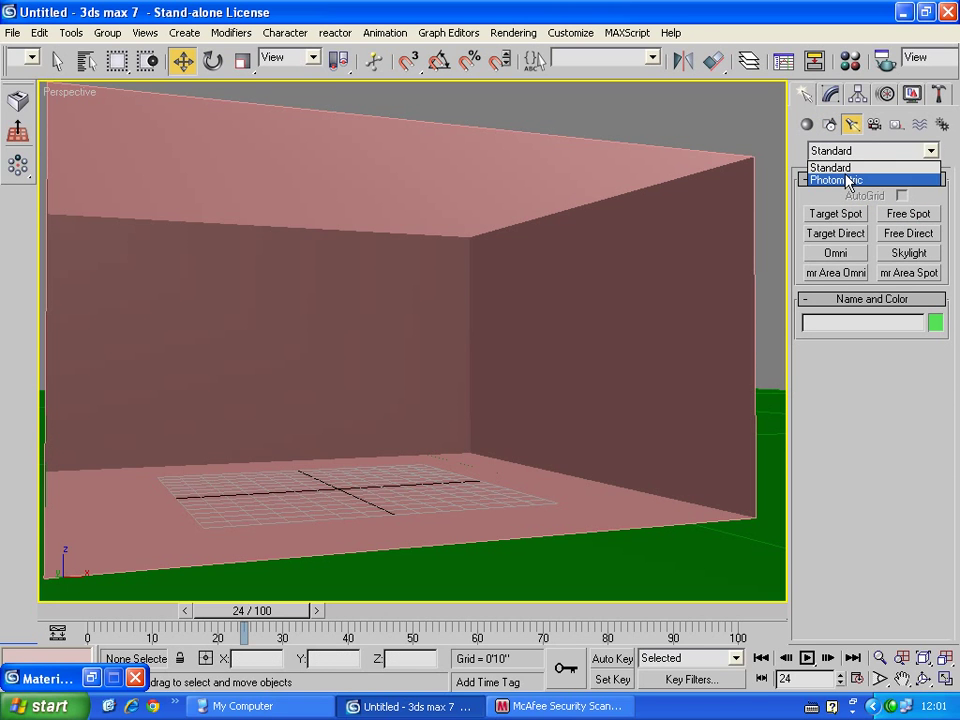
pyautogui.click(848, 180)
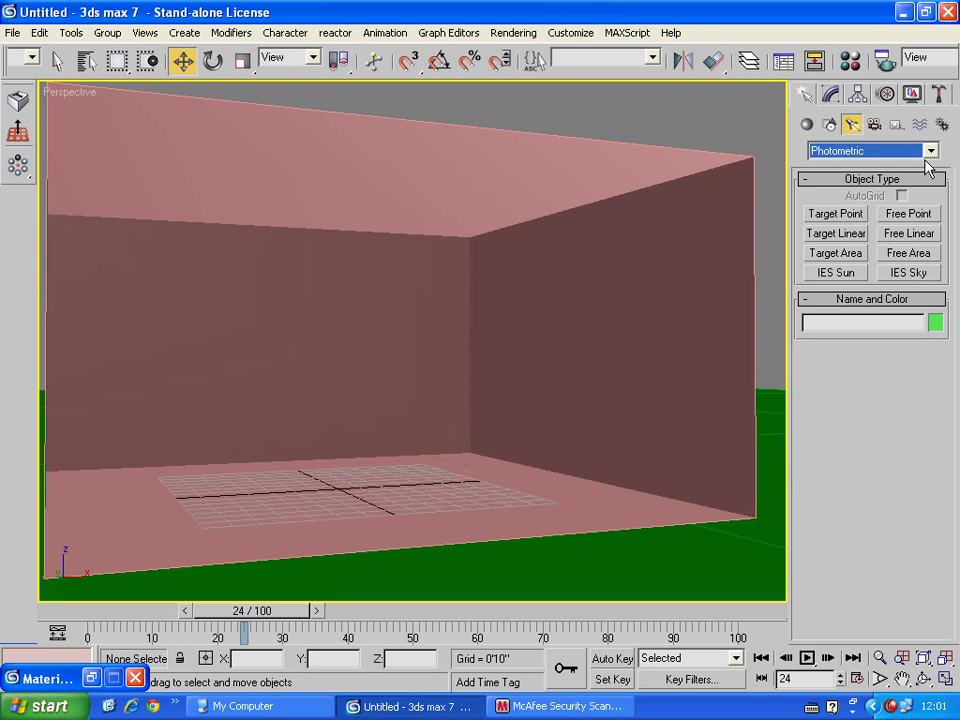
pyautogui.click(906, 215)
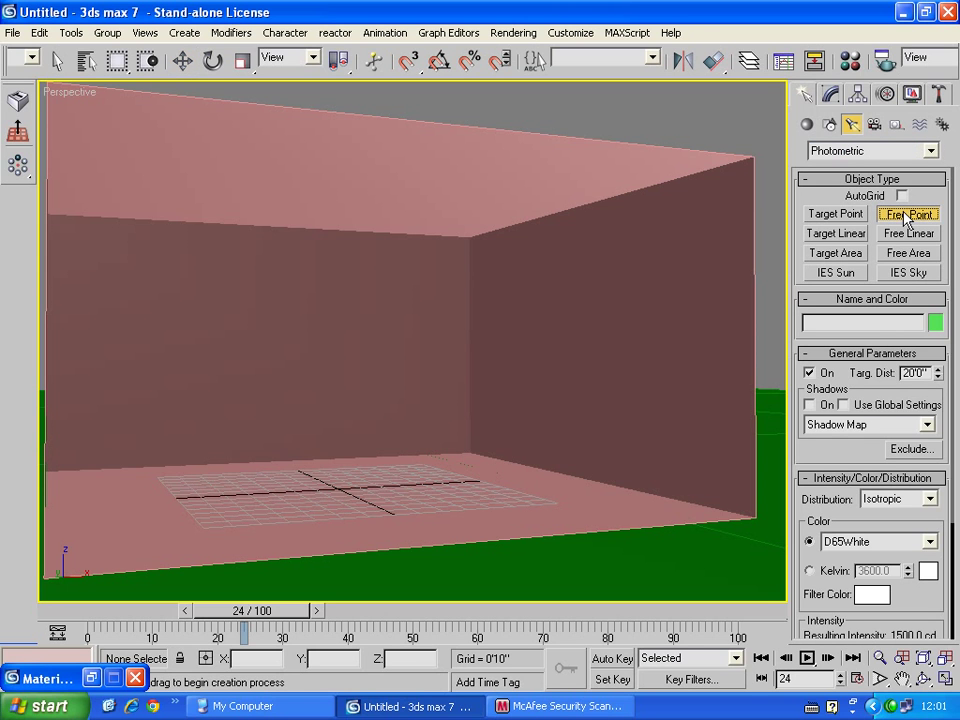
pyautogui.click(402, 503)
pyautogui.rightClick(401, 500)
pyautogui.moveTo(402, 470); pyautogui.dragTo(413, 180)
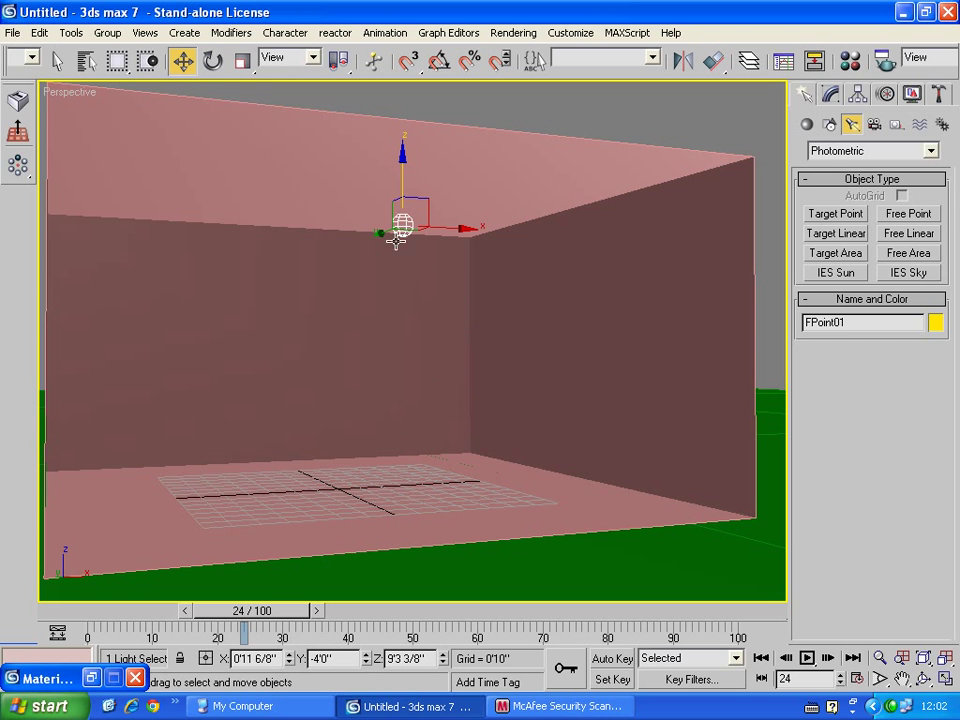
# Test-render the view, then render again with Force 2-Sided enabled in Render Scene.
pyautogui.click(943, 62)
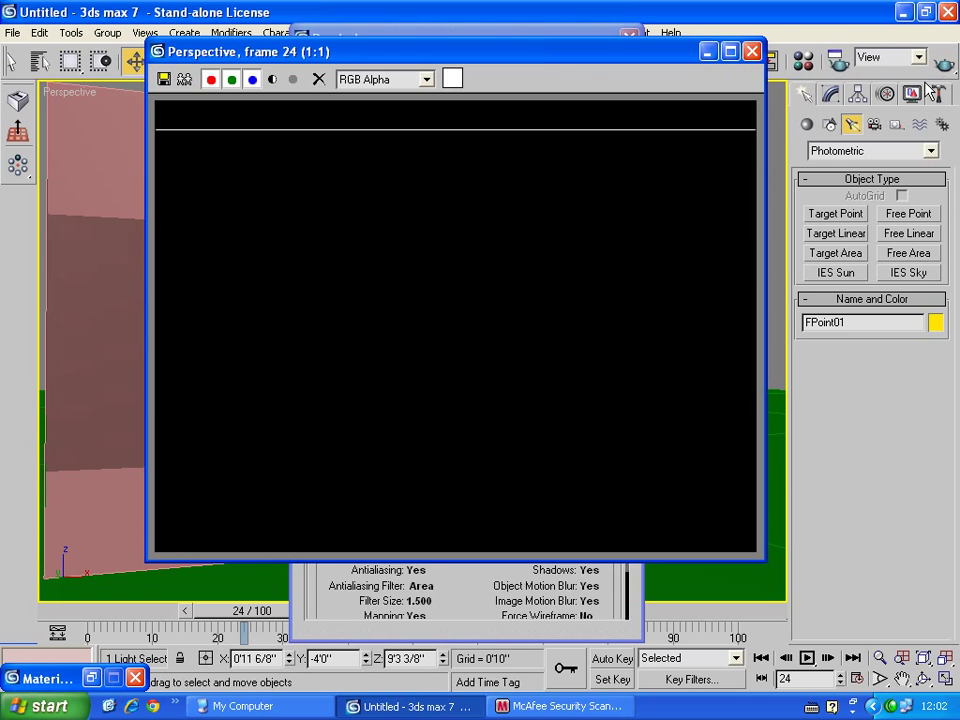
pyautogui.click(752, 51)
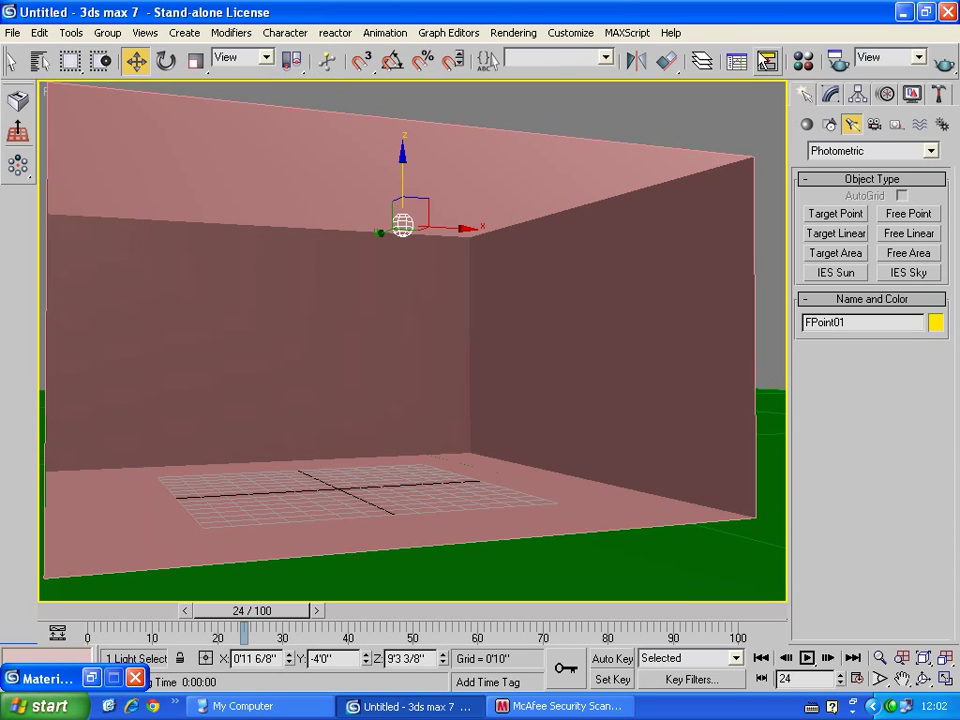
pyautogui.press('F10')
pyautogui.click(548, 420)
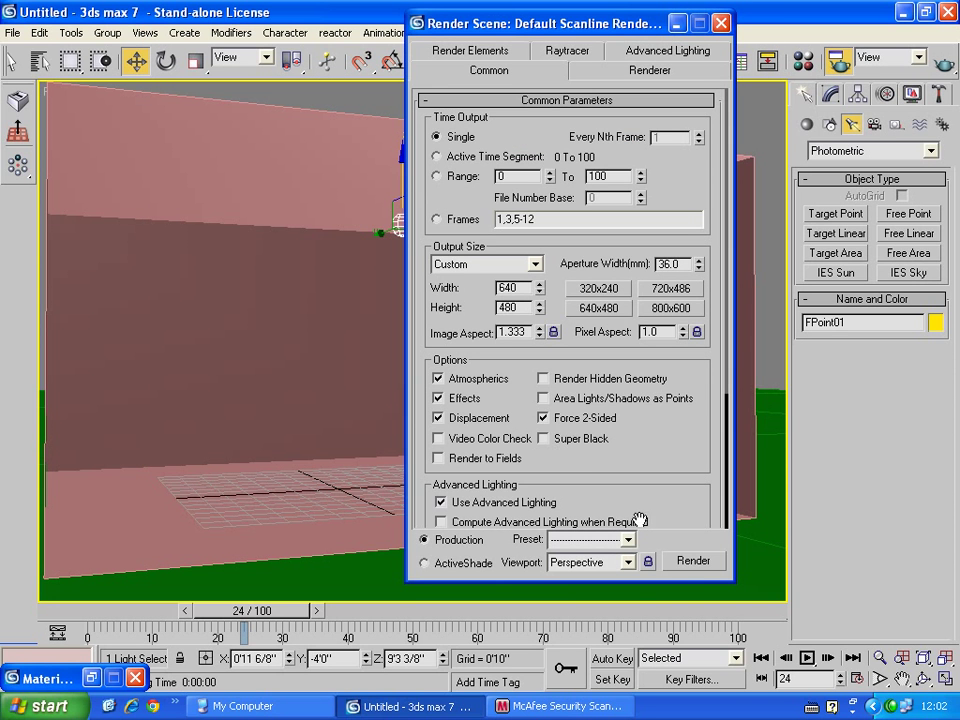
pyautogui.click(690, 562)
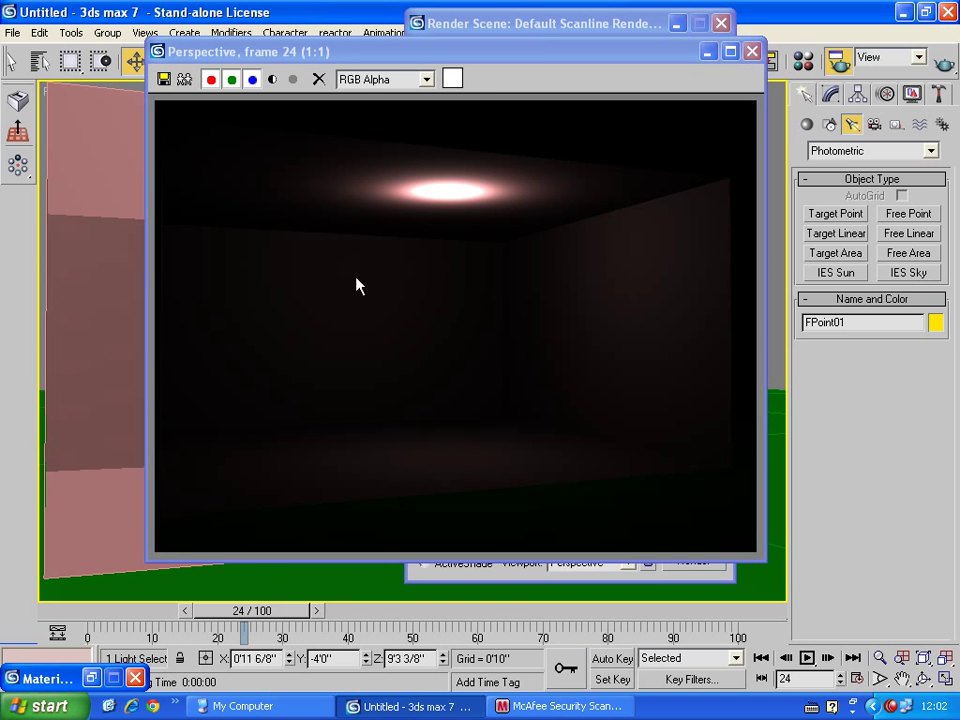
pyautogui.click(752, 51)
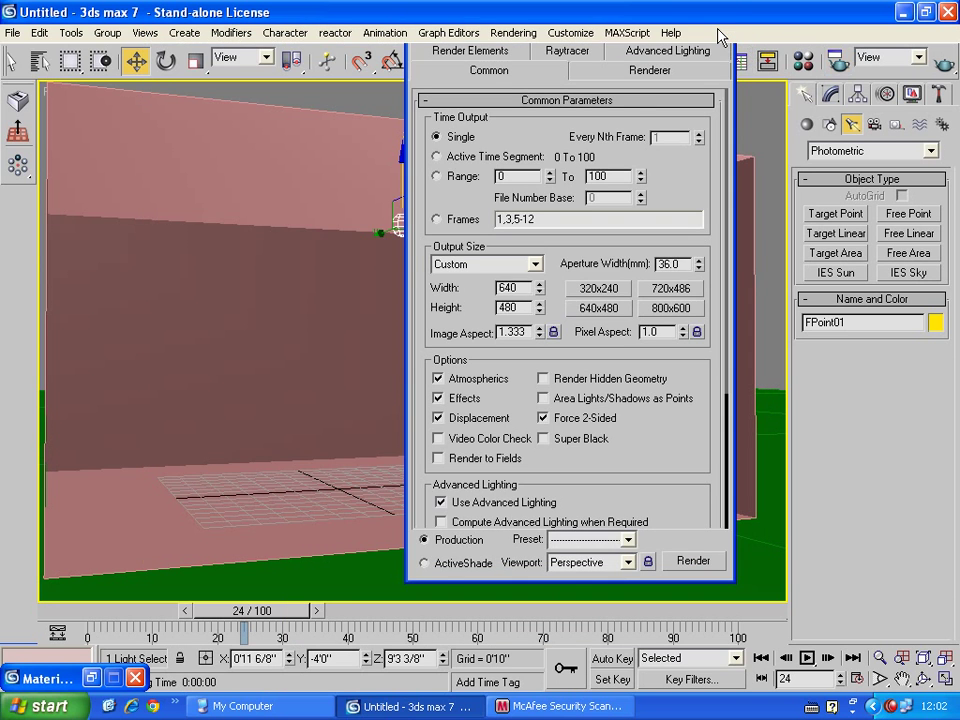
pyautogui.click(721, 22)
# Lower FPoint01 about a foot to 8'3 4/8" and quick-render again.
pyautogui.moveTo(409, 173); pyautogui.dragTo(409, 203)
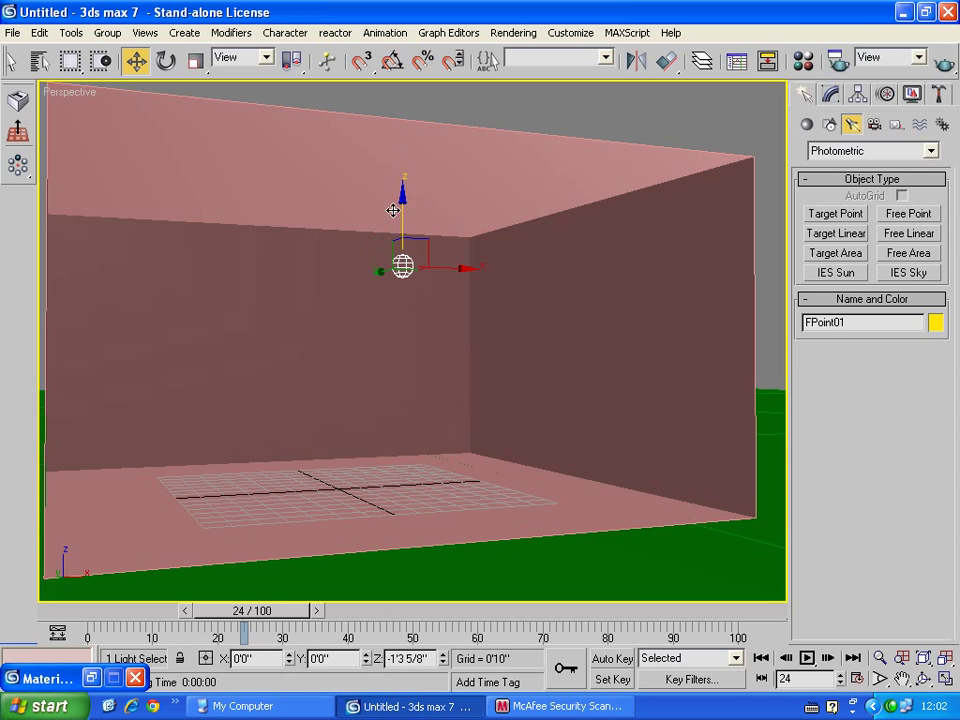
pyautogui.click(941, 63)
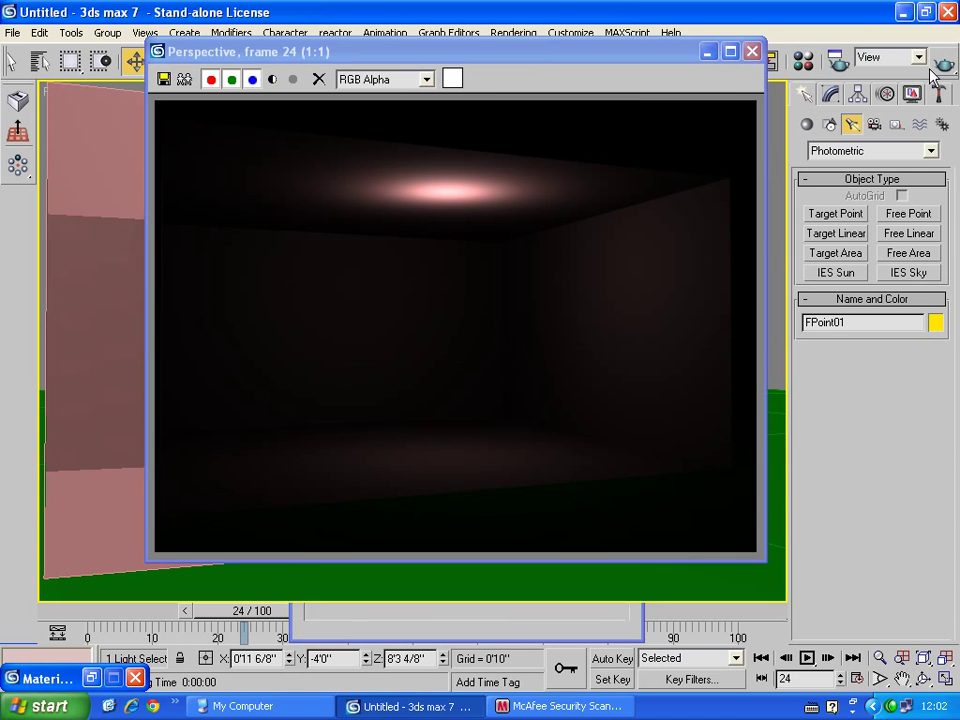
pyautogui.click(757, 54)
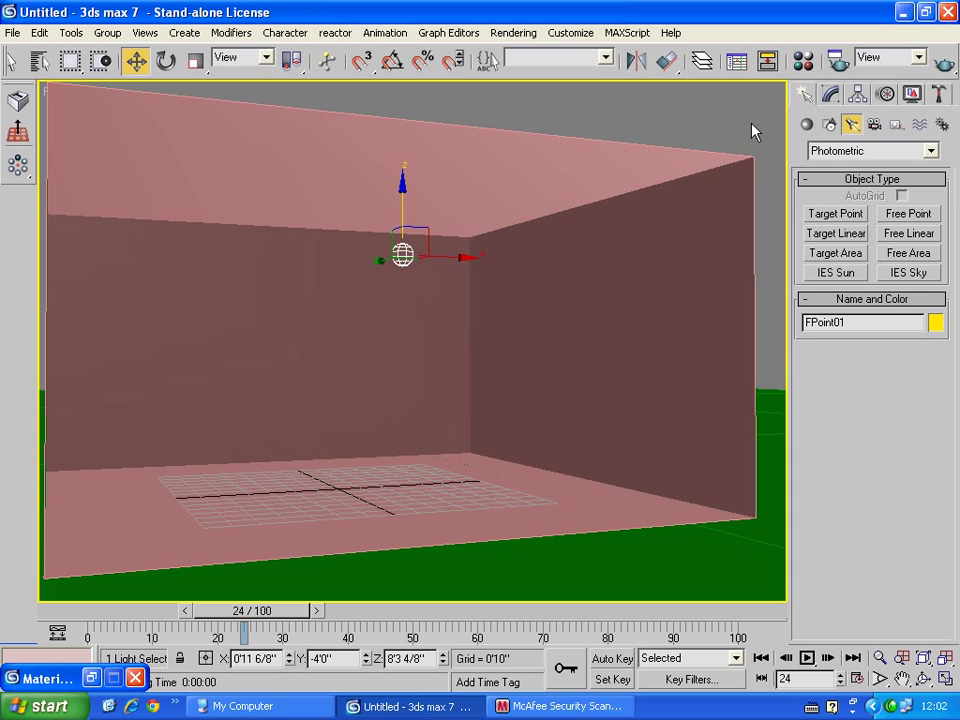
# Set Exposure Control to Logarithmic in Environment settings, preview it, and render the room.
pyautogui.click(525, 41)
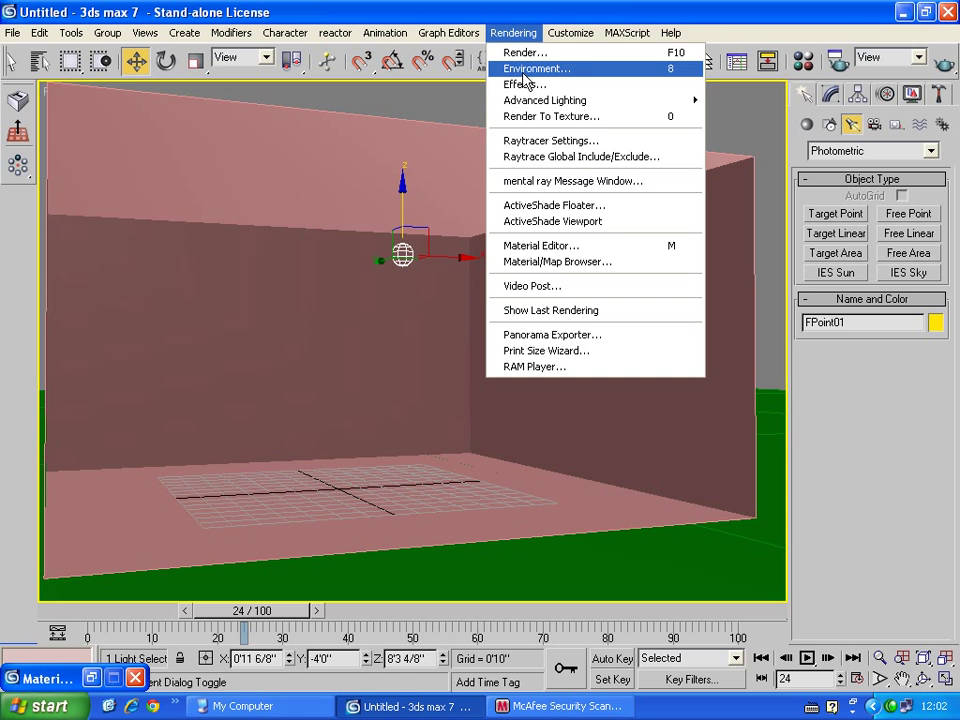
pyautogui.click(513, 32)
pyautogui.click(527, 34)
pyautogui.click(522, 69)
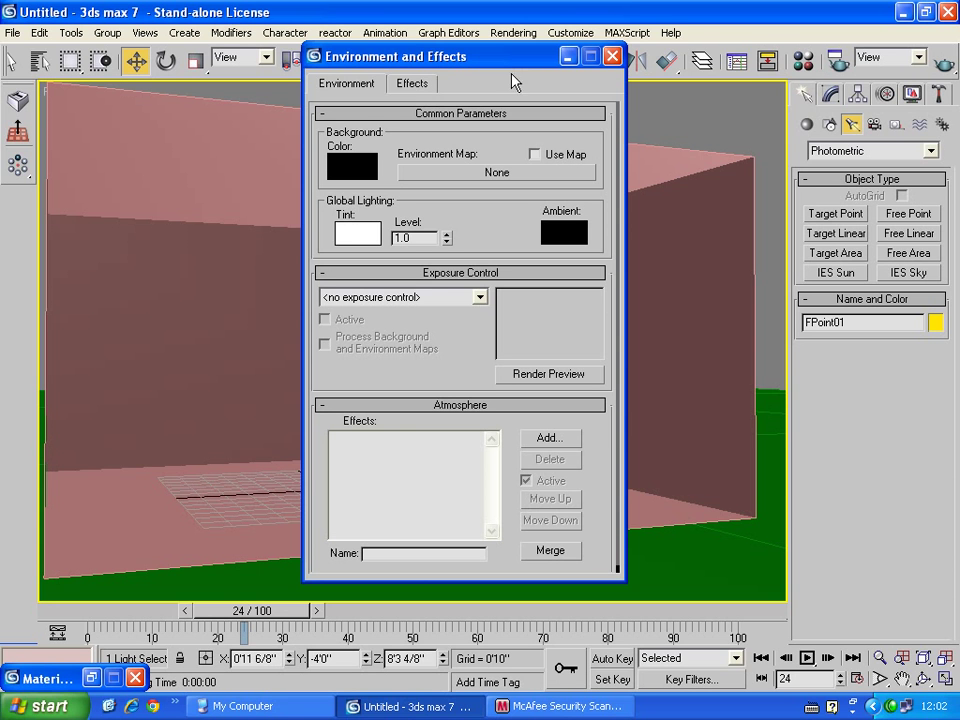
pyautogui.moveTo(422, 60); pyautogui.dragTo(549, 36)
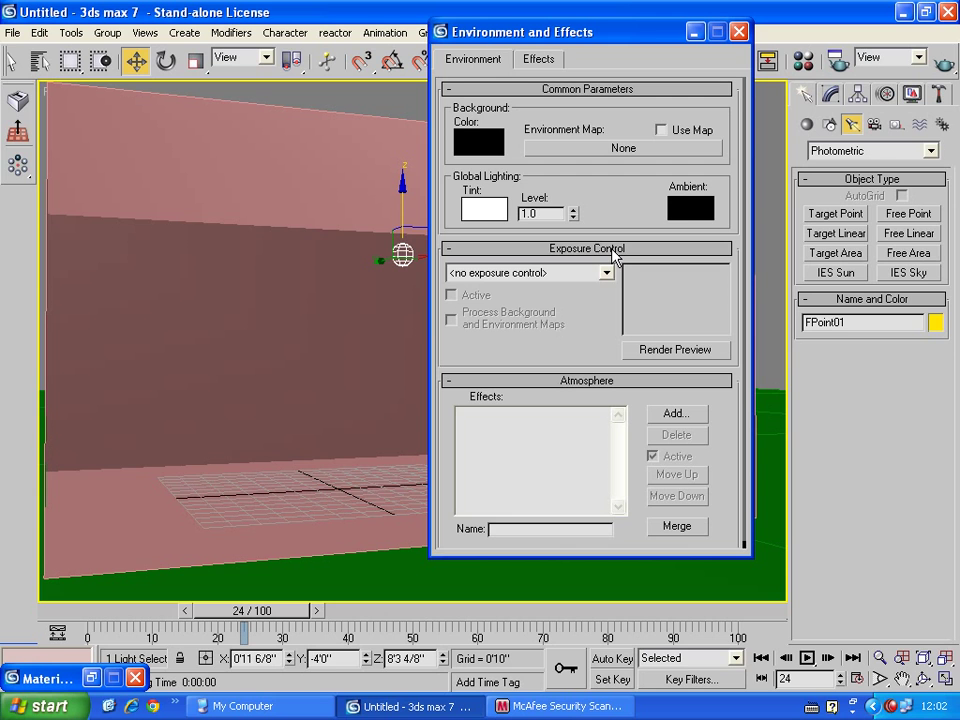
pyautogui.click(607, 273)
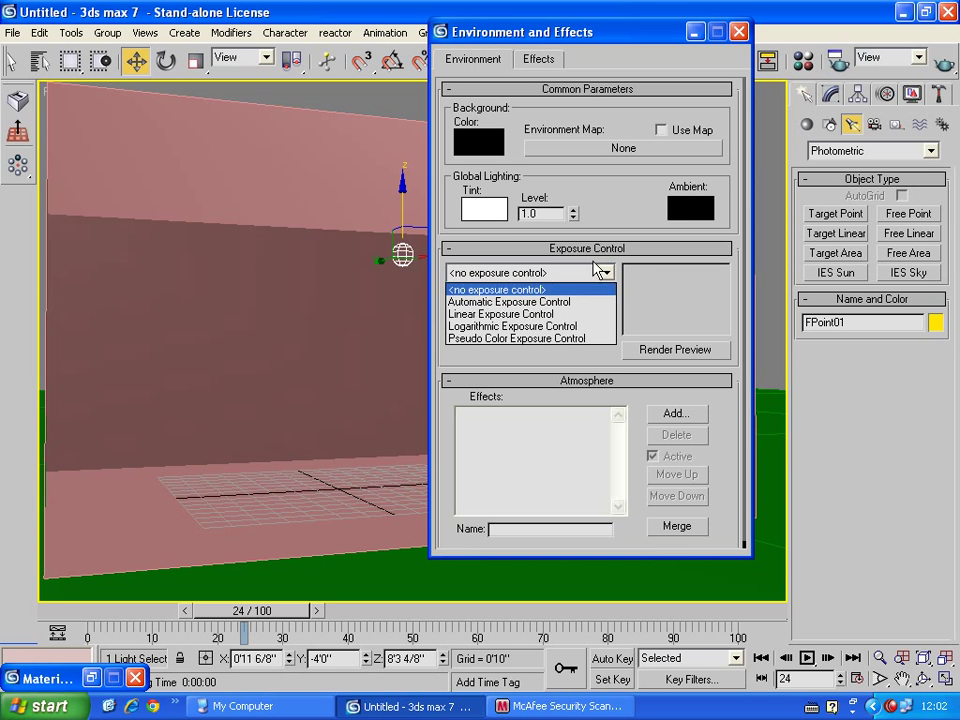
pyautogui.click(487, 326)
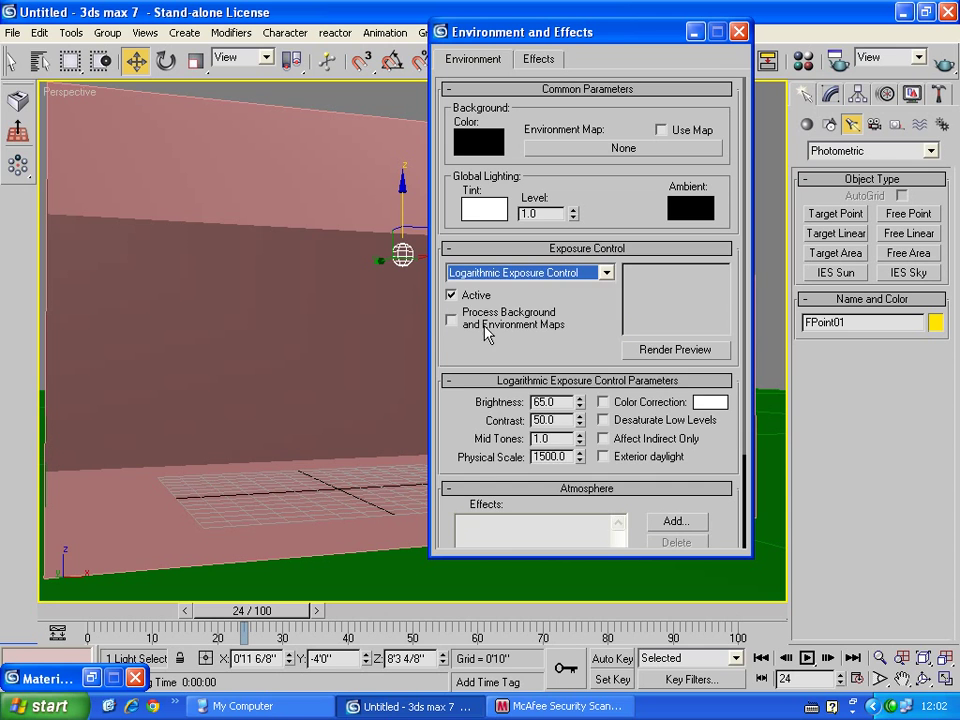
pyautogui.click(674, 354)
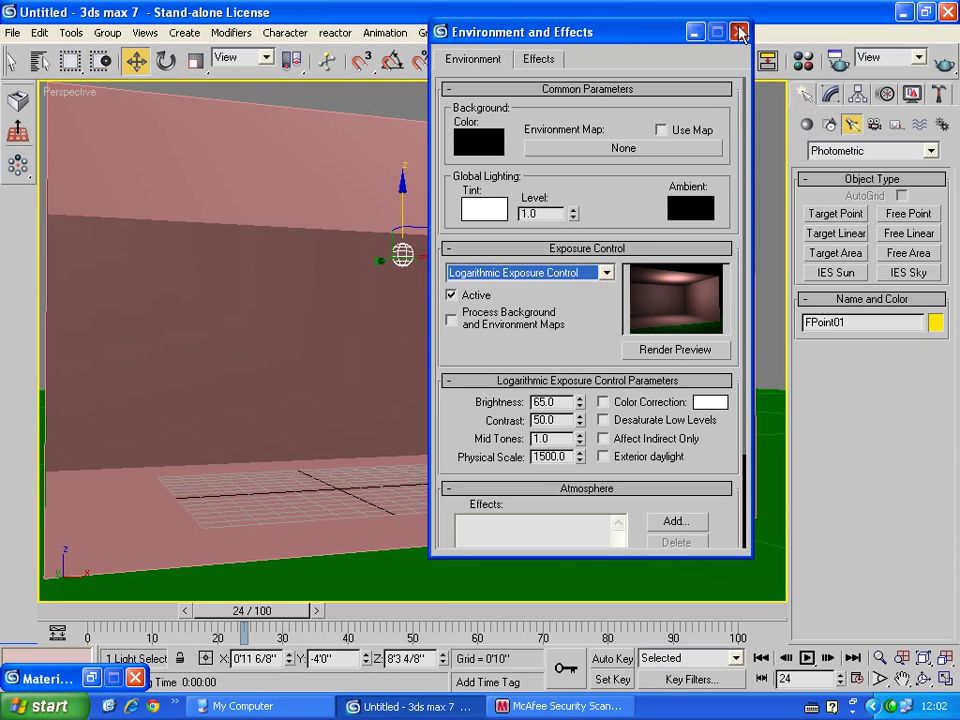
pyautogui.click(739, 31)
pyautogui.click(943, 60)
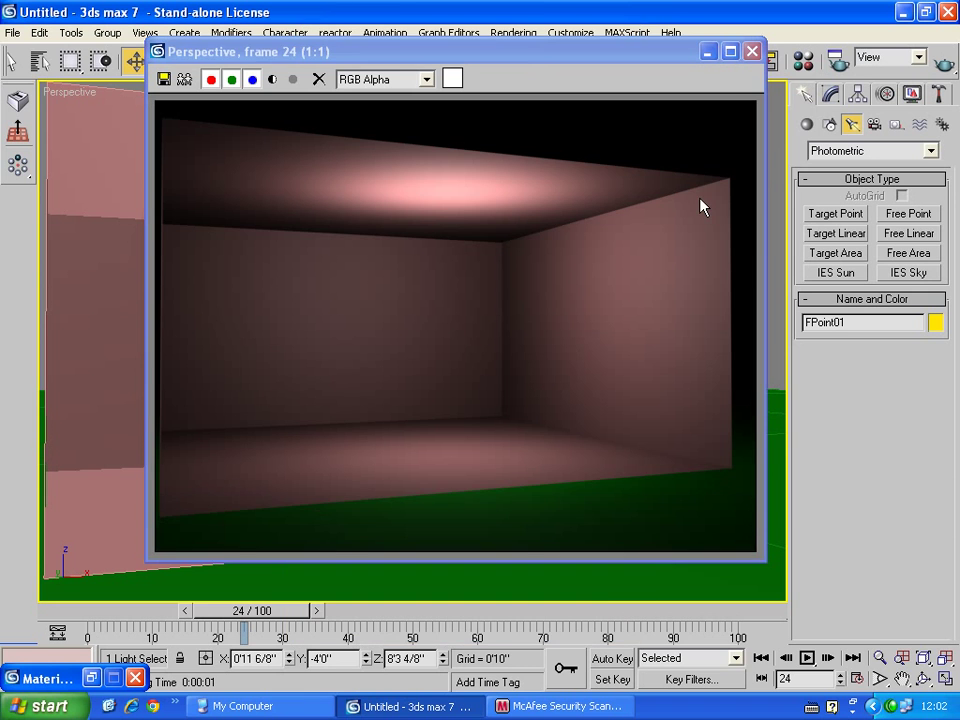
# Close the render and orbit the Perspective view to look down on the room box.
pyautogui.click(752, 51)
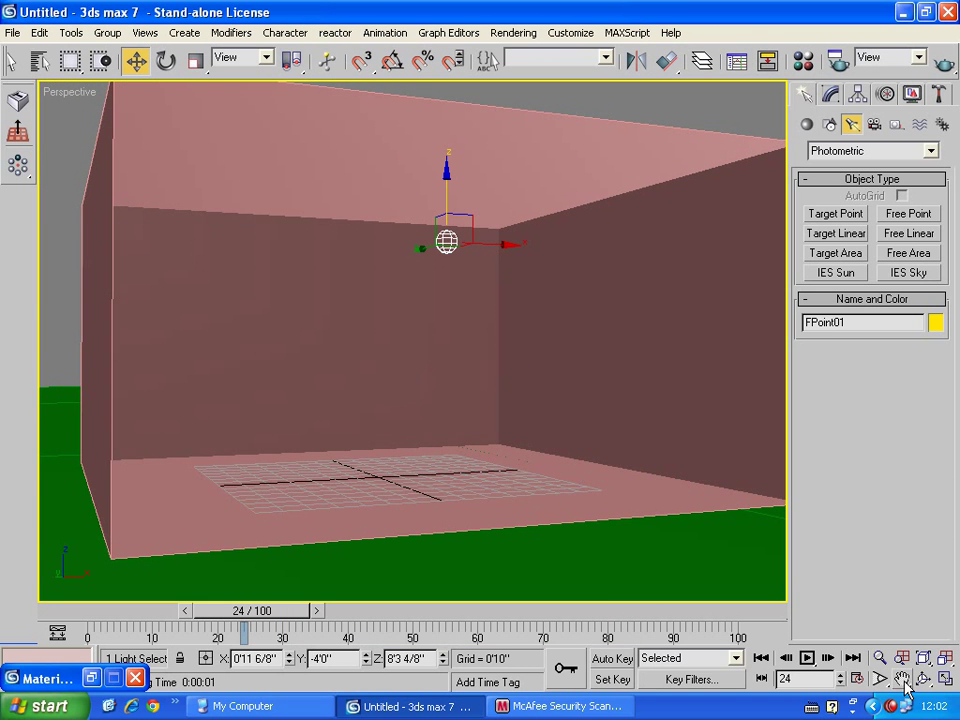
pyautogui.click(945, 678)
pyautogui.click(945, 678)
pyautogui.click(923, 678)
pyautogui.moveTo(377, 261)
pyautogui.mouseDown()
pyautogui.moveTo(455, 354)
pyautogui.moveTo(388, 364)
pyautogui.mouseUp()
pyautogui.rightClick(480, 259)
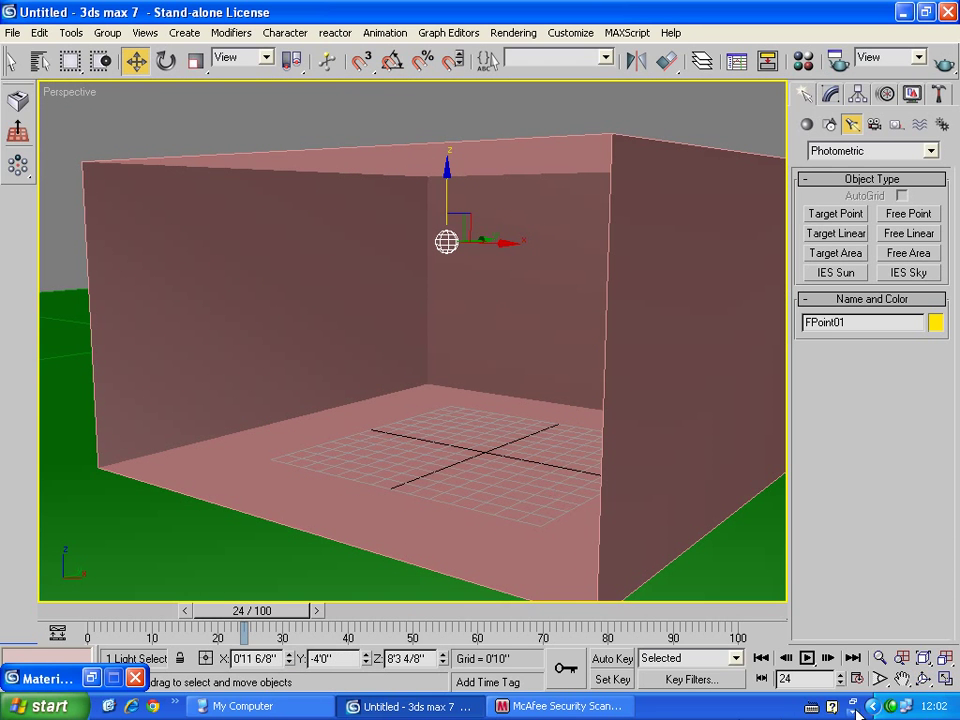
pyautogui.click(918, 680)
pyautogui.moveTo(311, 358)
pyautogui.mouseDown()
pyautogui.moveTo(429, 386)
pyautogui.moveTo(405, 231)
pyautogui.moveTo(378, 205)
pyautogui.mouseUp()
pyautogui.rightClick(405, 231)
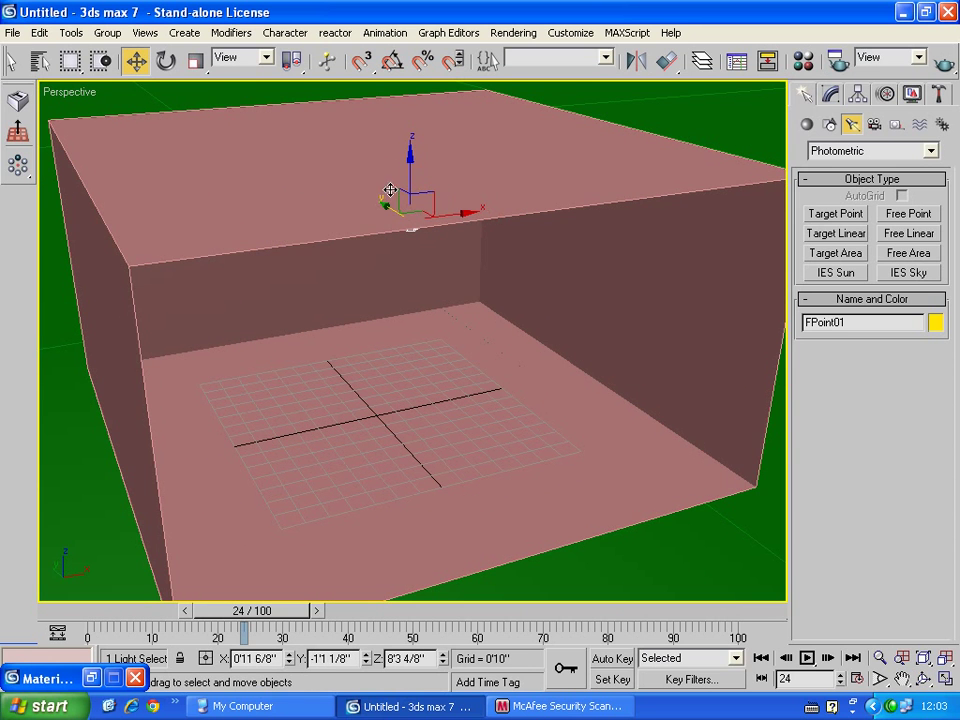
# Move the light along Y toward the room centre and scroll to its intensity settings.
pyautogui.click(828, 93)
pyautogui.moveTo(872, 377); pyautogui.dragTo(873, 576)
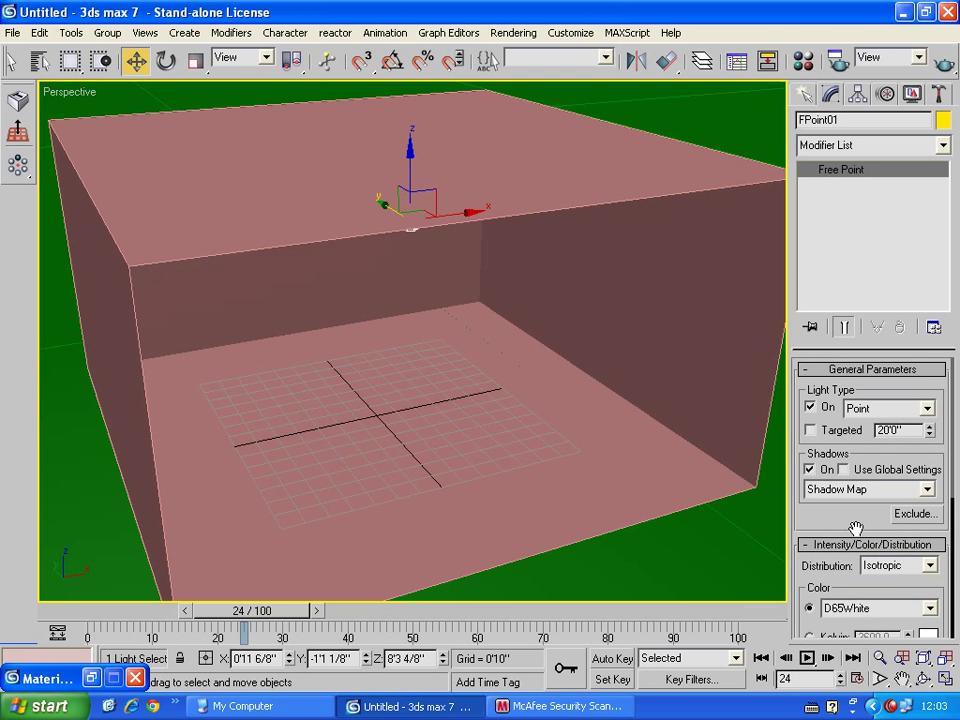
pyautogui.scroll(-3, 853, 518)
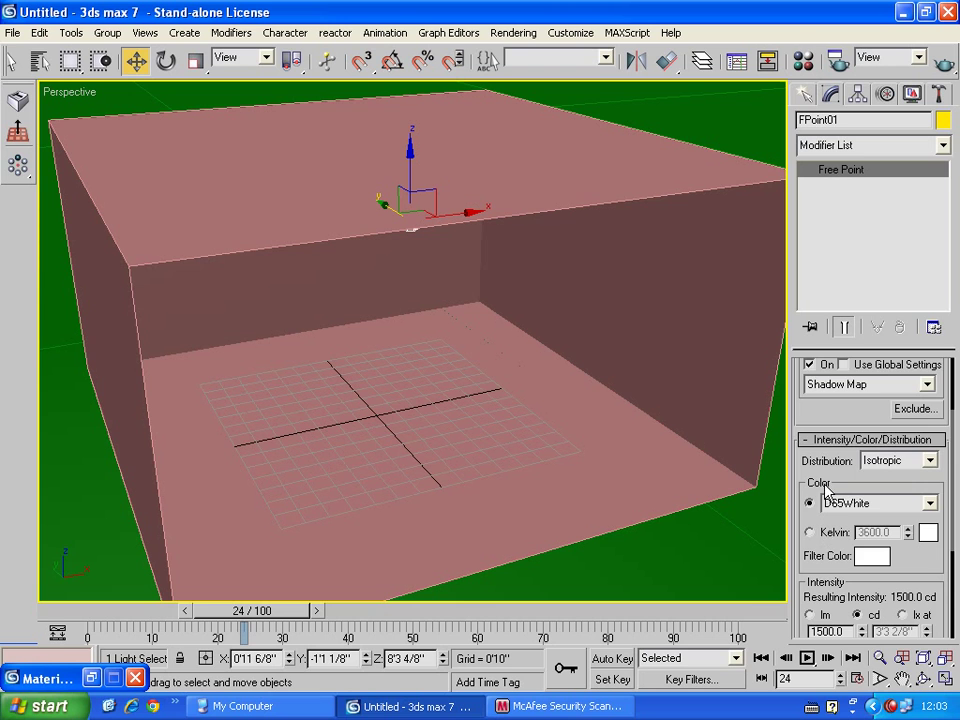
pyautogui.moveTo(808, 515); pyautogui.dragTo(810, 402)
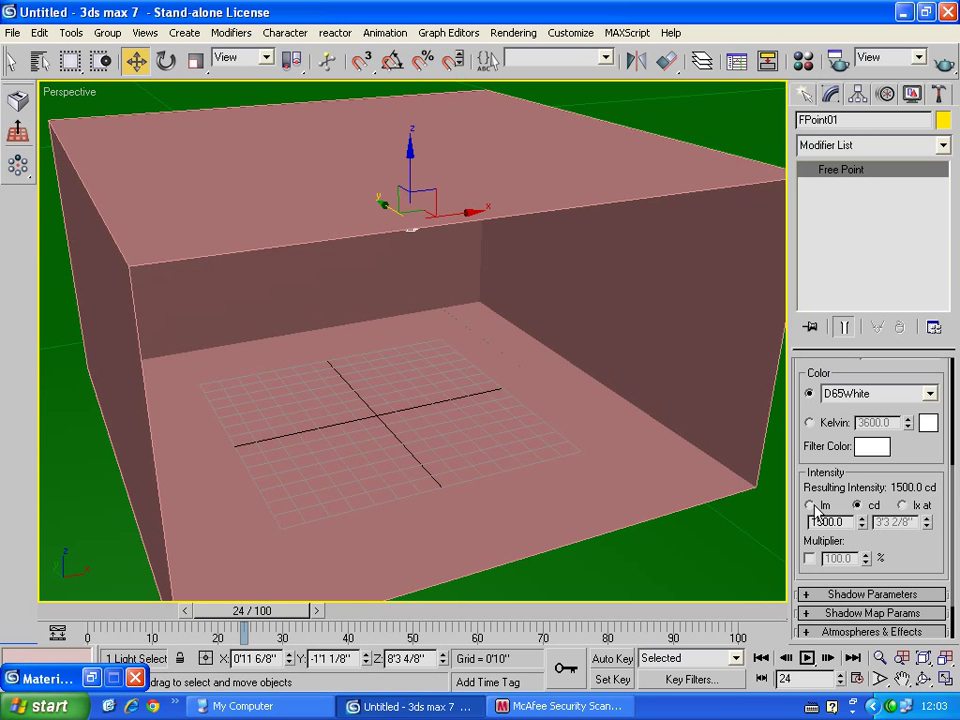
# Cycle the light's intensity units between lm, cd and lx to compare values.
pyautogui.click(810, 505)
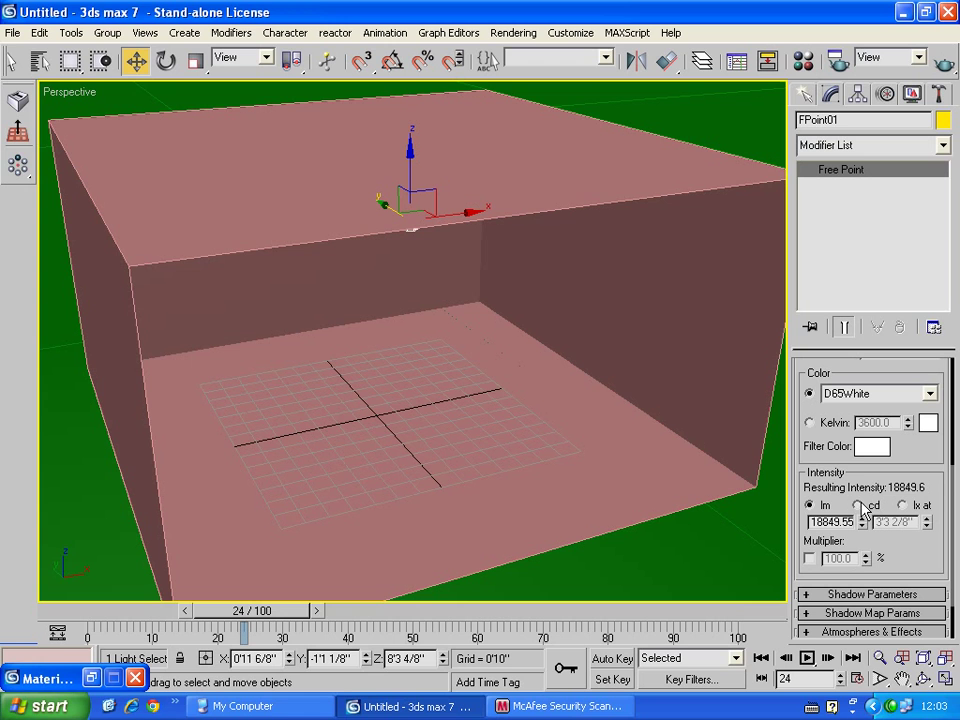
pyautogui.click(857, 505)
pyautogui.click(902, 505)
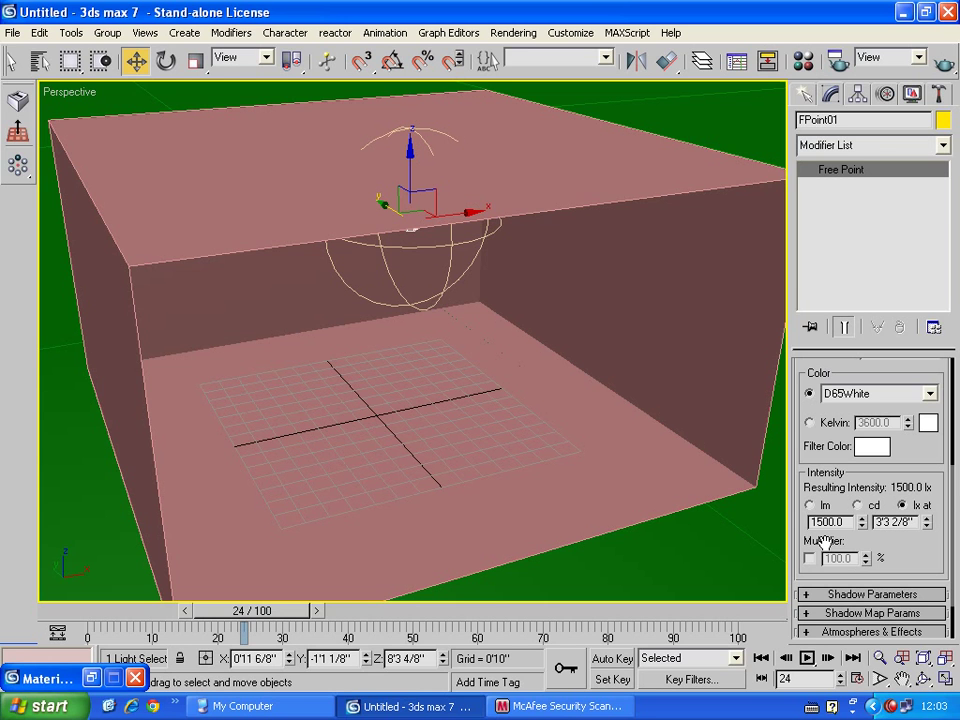
pyautogui.click(857, 505)
pyautogui.click(810, 505)
pyautogui.click(903, 505)
pyautogui.click(857, 505)
pyautogui.click(810, 505)
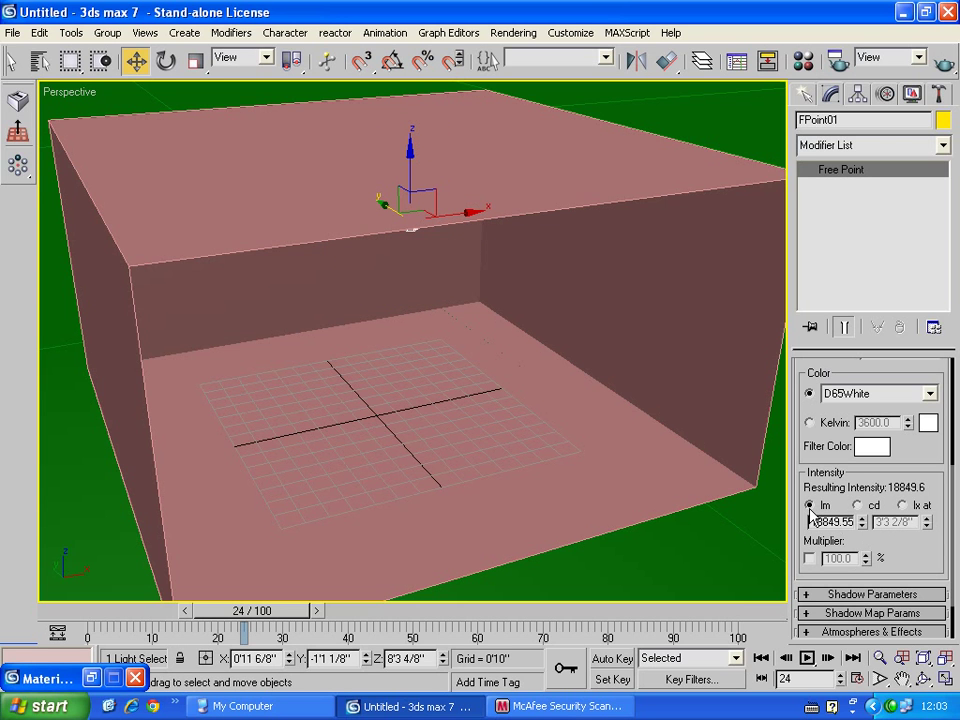
pyautogui.click(857, 505)
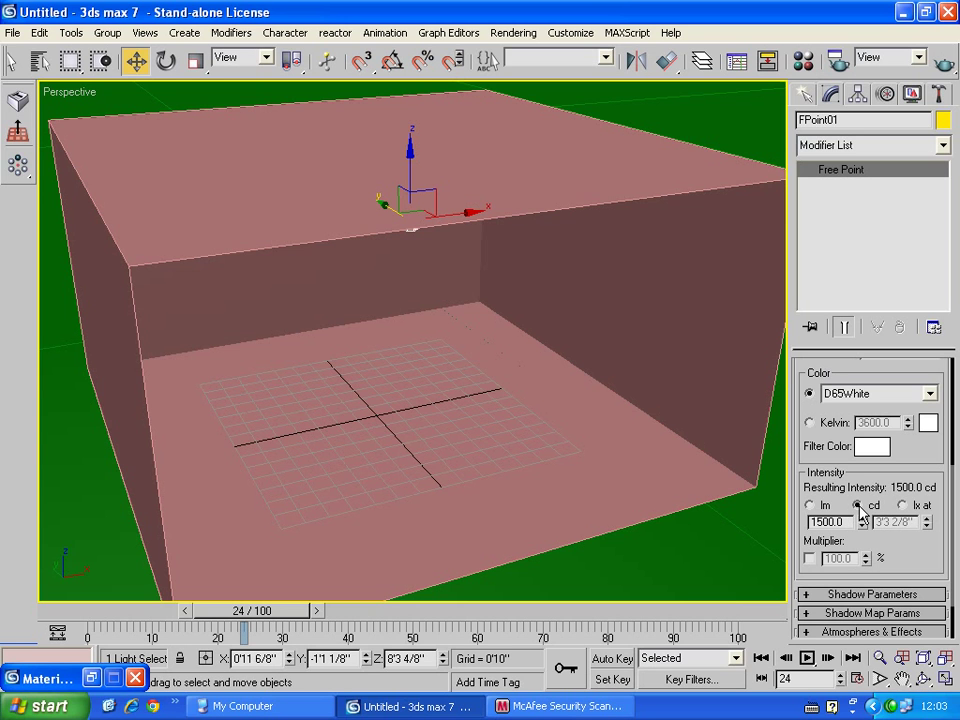
pyautogui.click(902, 505)
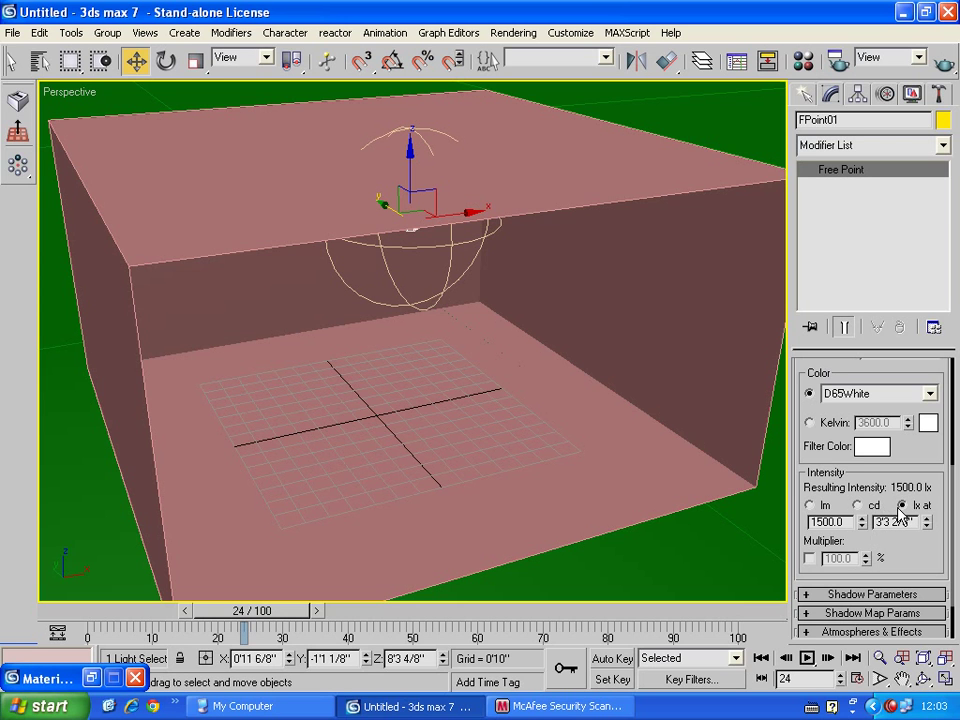
# Set the intensity to 1485 lx measured at a distance of 1'8 3/8".
pyautogui.moveTo(864, 523); pyautogui.dragTo(859, 523)
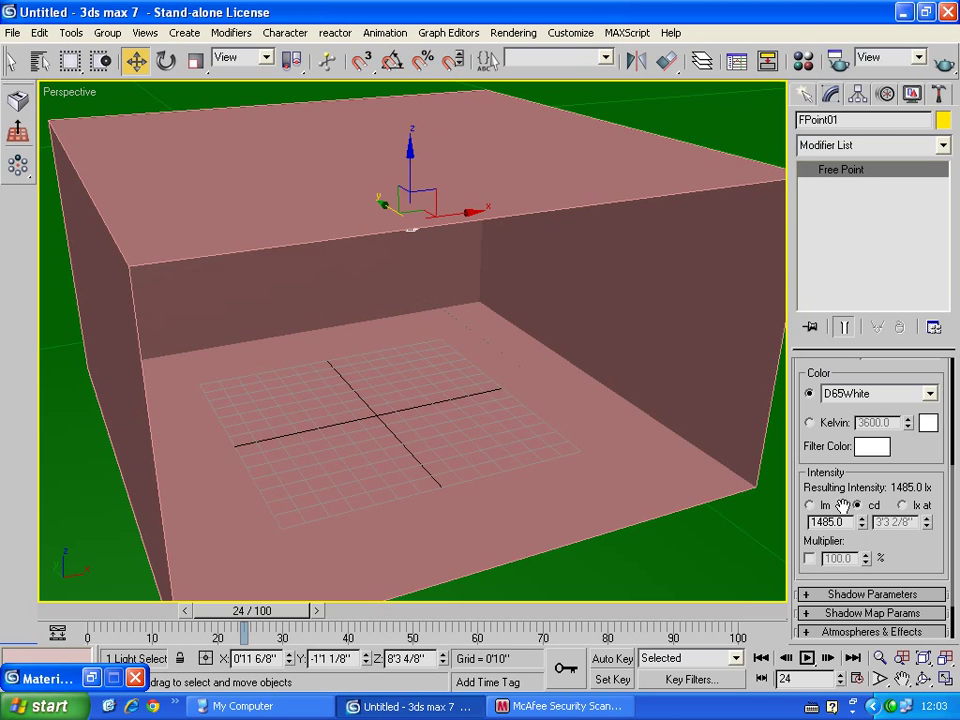
pyautogui.click(810, 505)
pyautogui.click(913, 510)
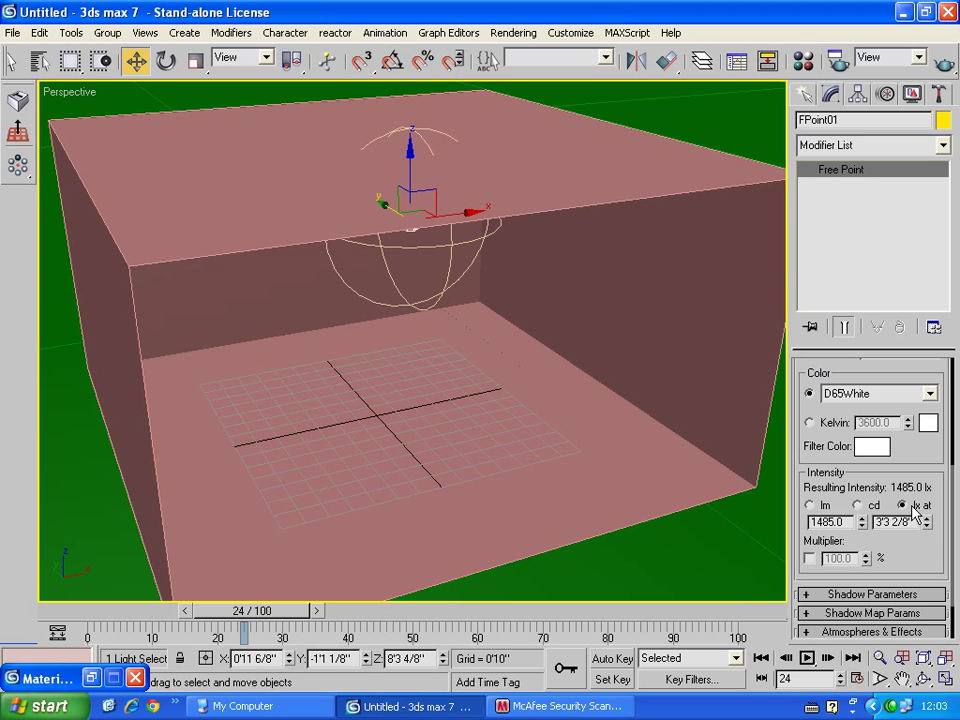
pyautogui.moveTo(926, 527); pyautogui.dragTo(926, 570)
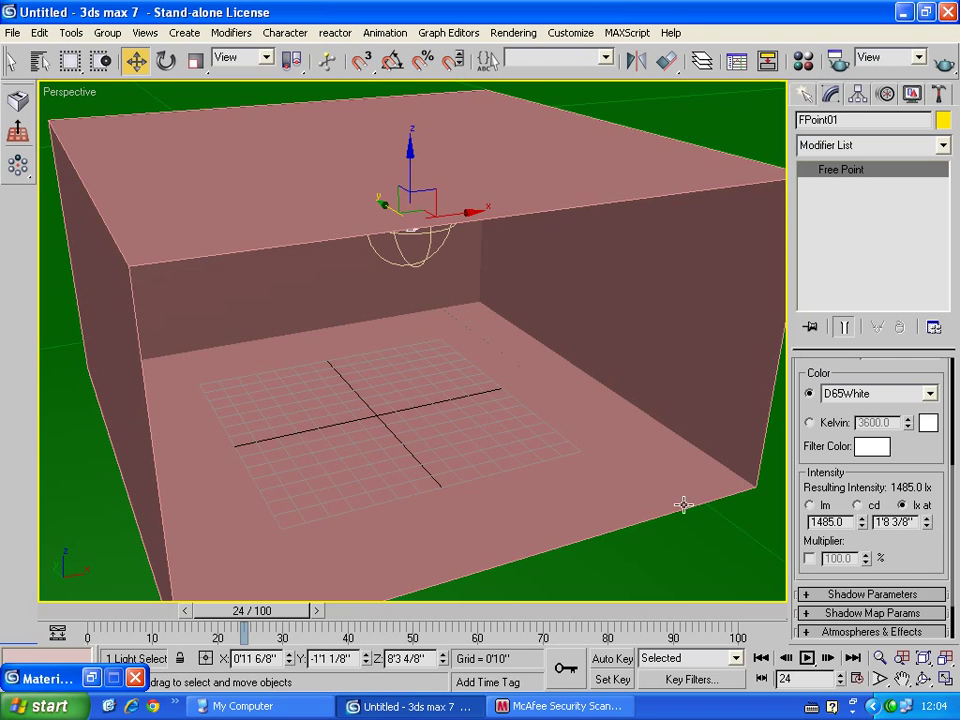
# Test-render the room, raise the lx measuring distance to 3'0 3/8", and render again.
pyautogui.click(923, 679)
pyautogui.moveTo(459, 328); pyautogui.dragTo(440, 305)
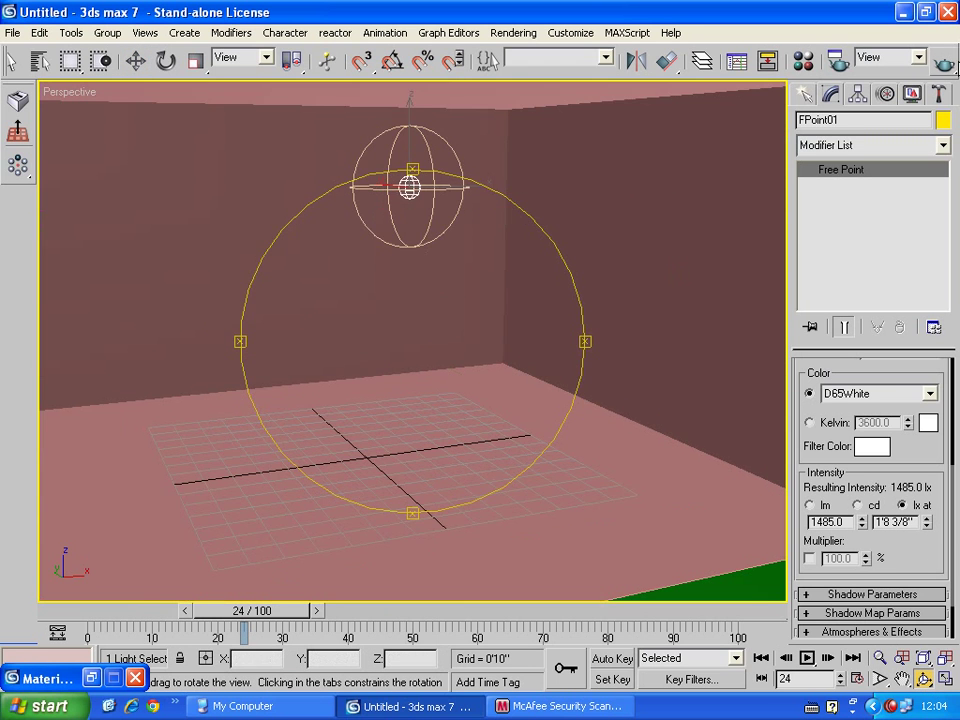
pyautogui.click(945, 62)
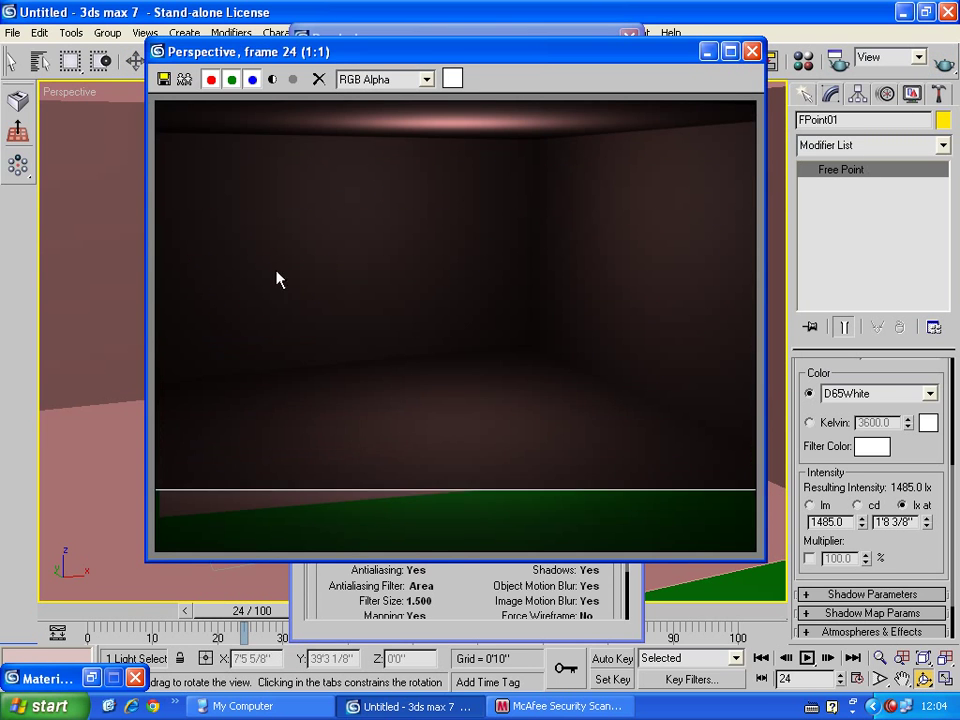
pyautogui.click(752, 51)
pyautogui.moveTo(926, 521); pyautogui.dragTo(922, 380)
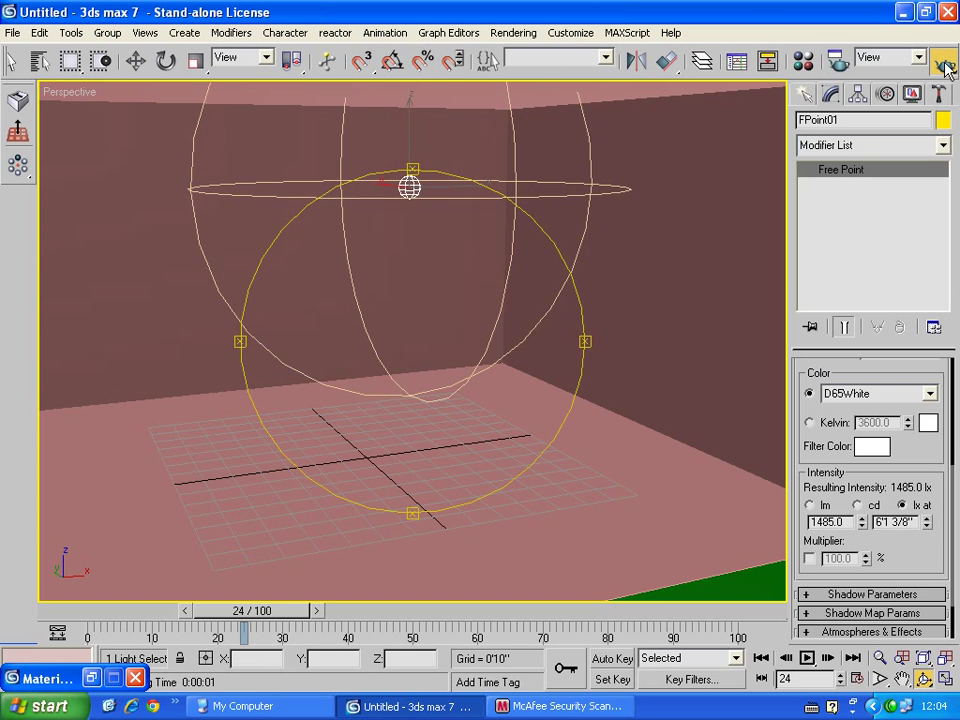
pyautogui.click(945, 62)
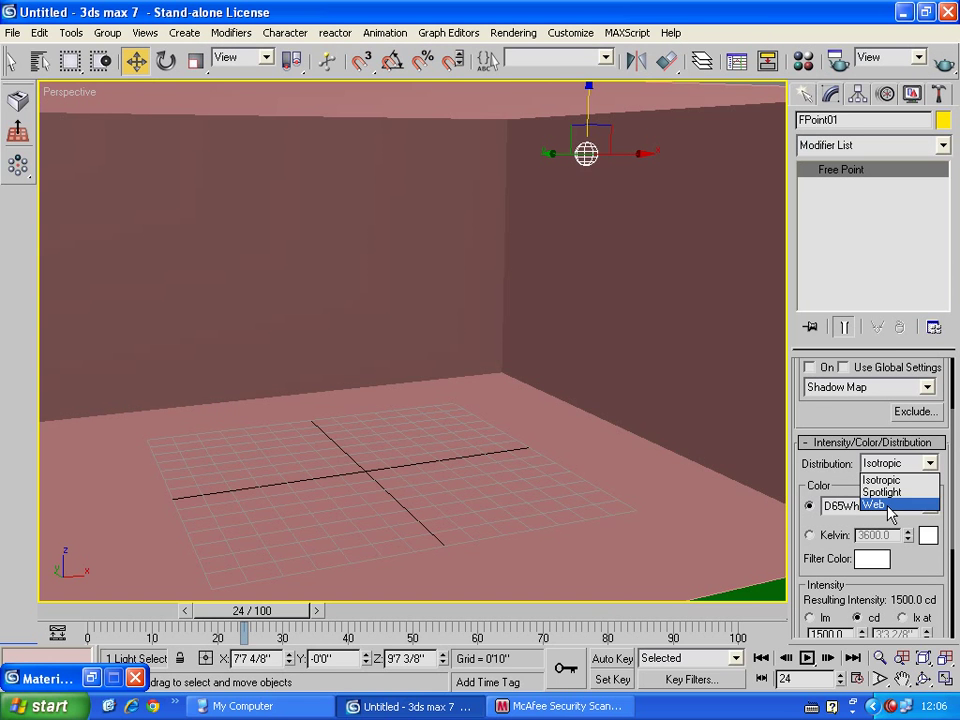
# Set FPoint01's distribution to Web and open the Web File chooser under Web Parameters.
pyautogui.click(889, 508)
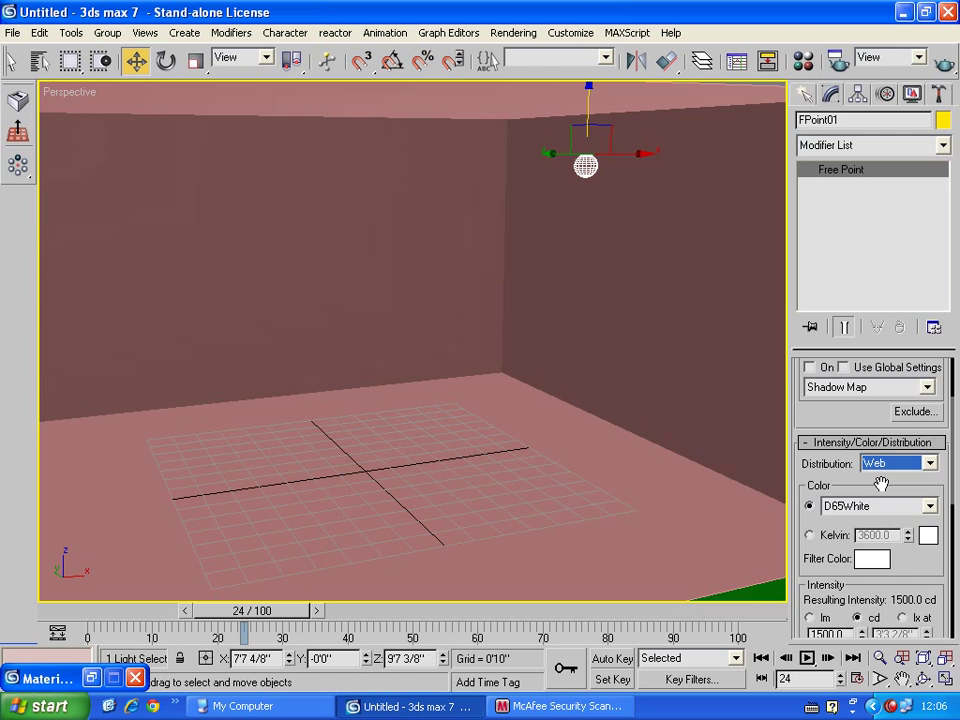
pyautogui.moveTo(880, 484); pyautogui.dragTo(878, 328)
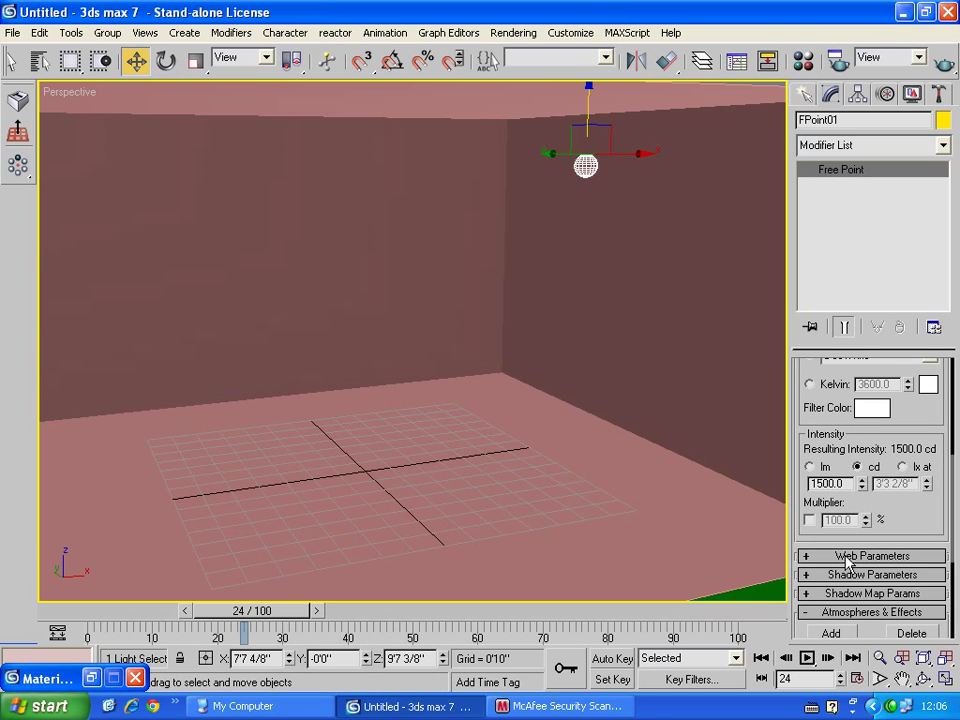
pyautogui.click(847, 558)
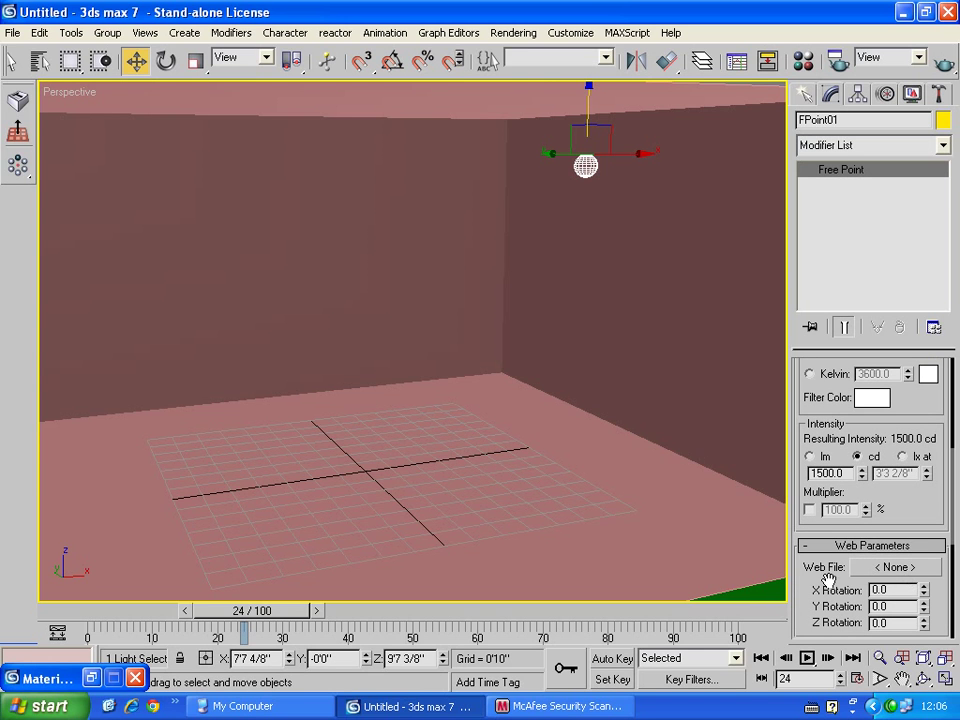
pyautogui.click(895, 568)
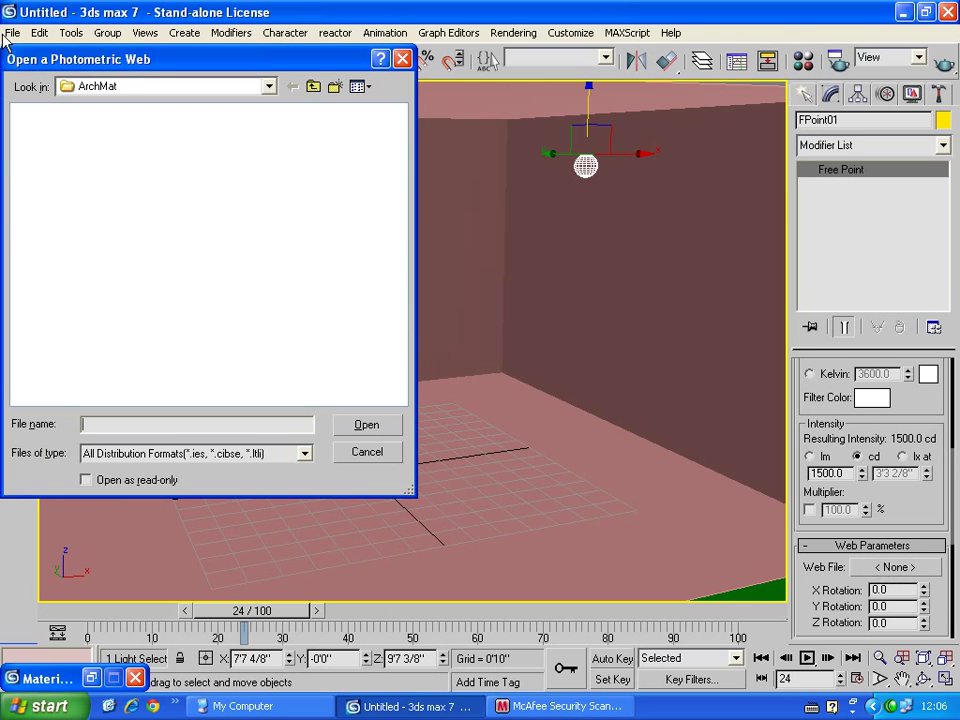
# Move the Open a Photometric Web dialog to the centre and switch to My Computer.
pyautogui.moveTo(128, 62); pyautogui.dragTo(344, 86)
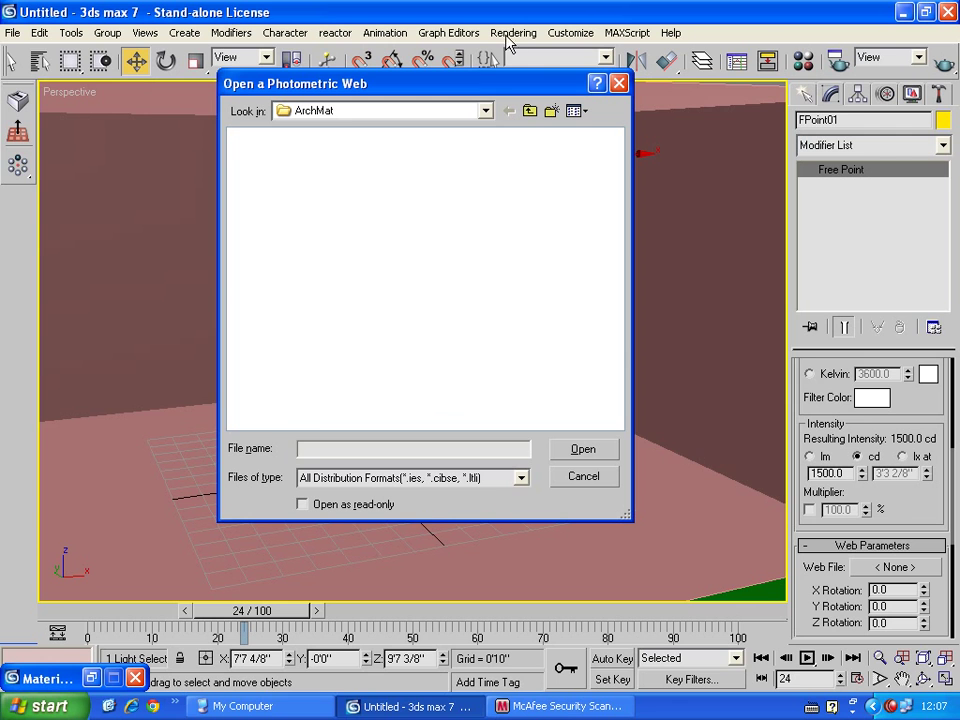
pyautogui.click(271, 708)
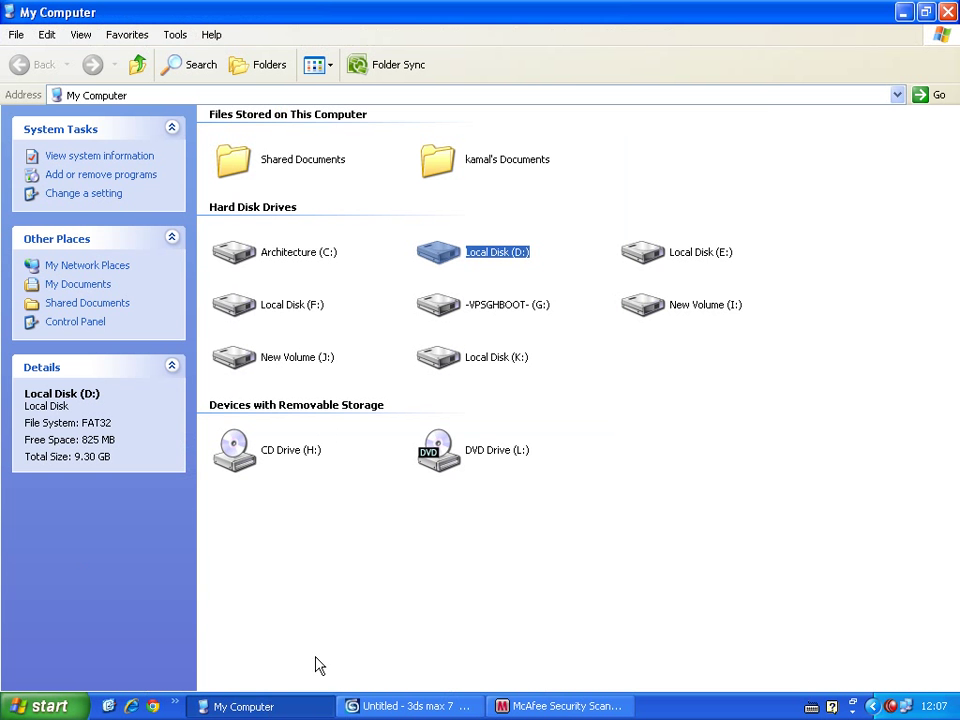
# Browse drives D:, C:\3dsmax7 and J:\vray looking for the IES files.
pyautogui.doubleClick(440, 252)
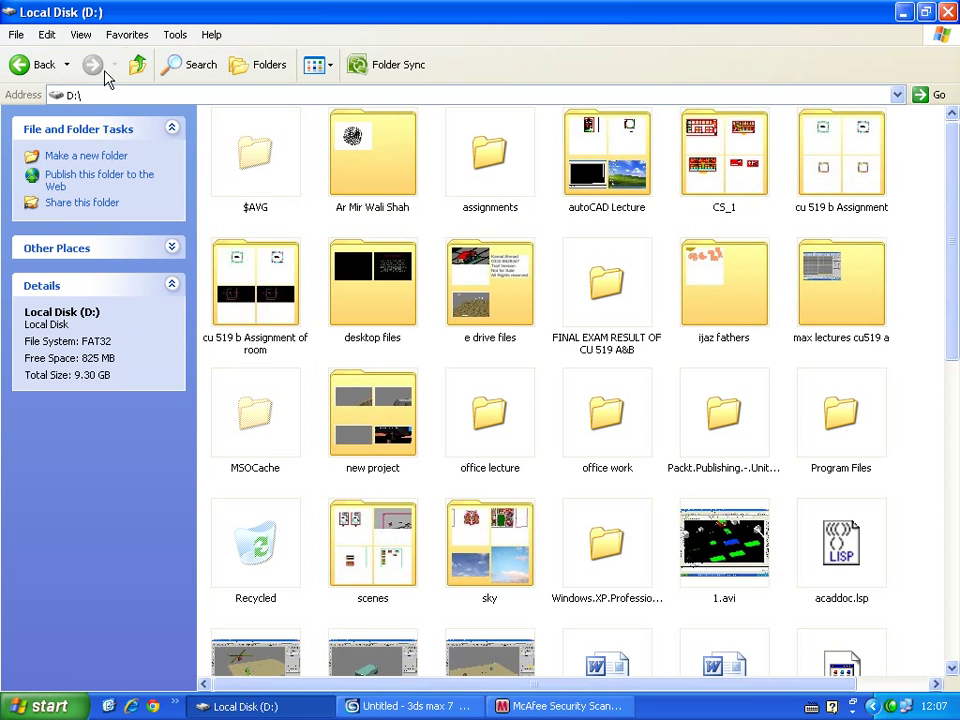
pyautogui.press('BackSpace')
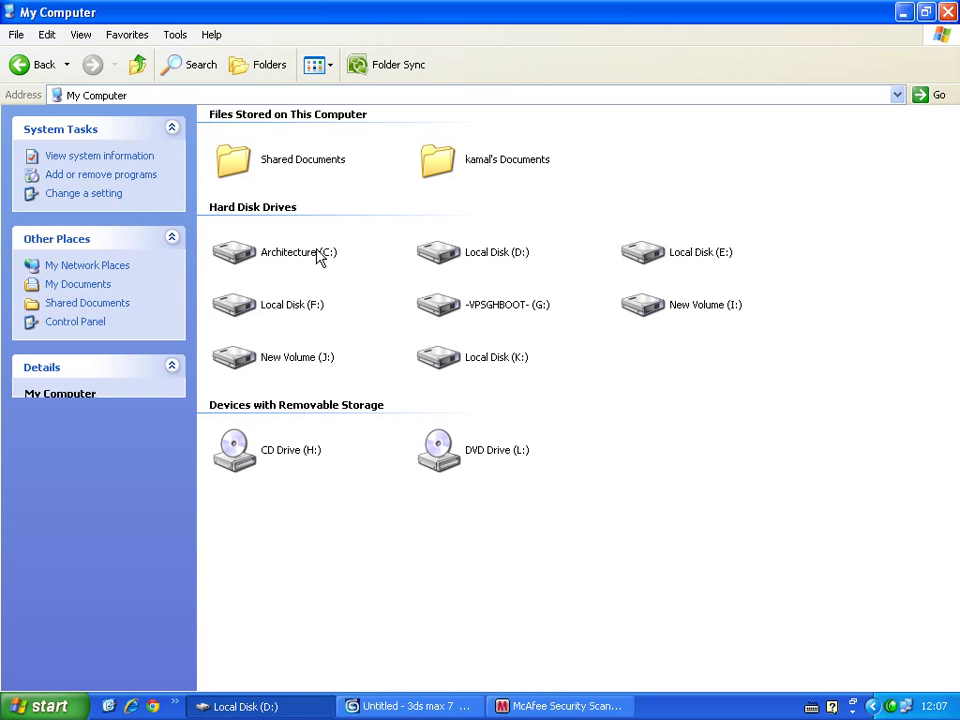
pyautogui.doubleClick(289, 262)
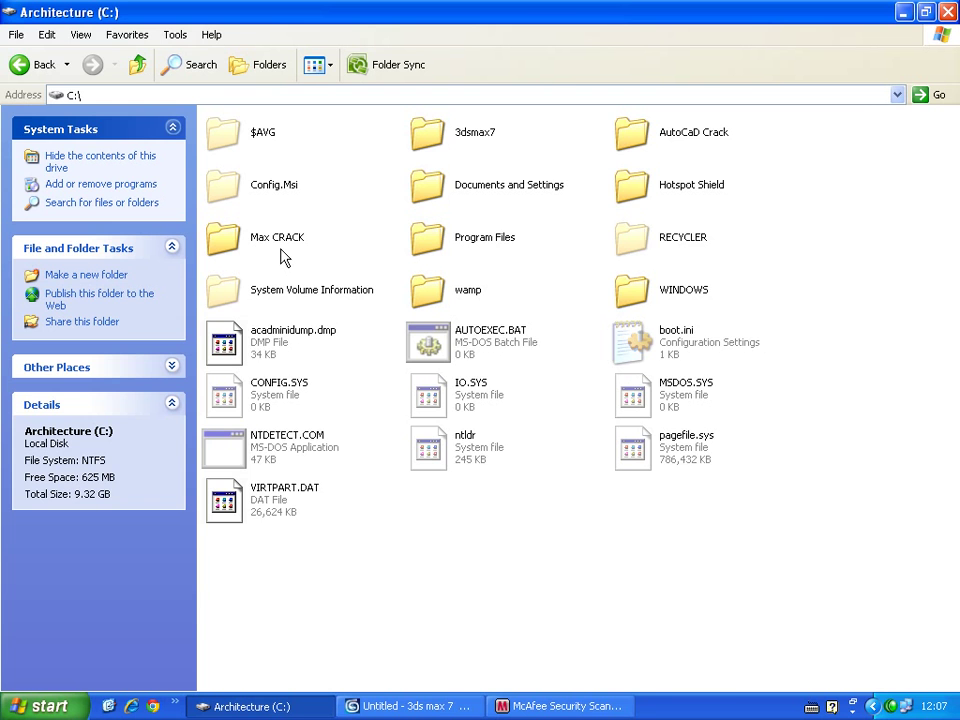
pyautogui.doubleClick(424, 143)
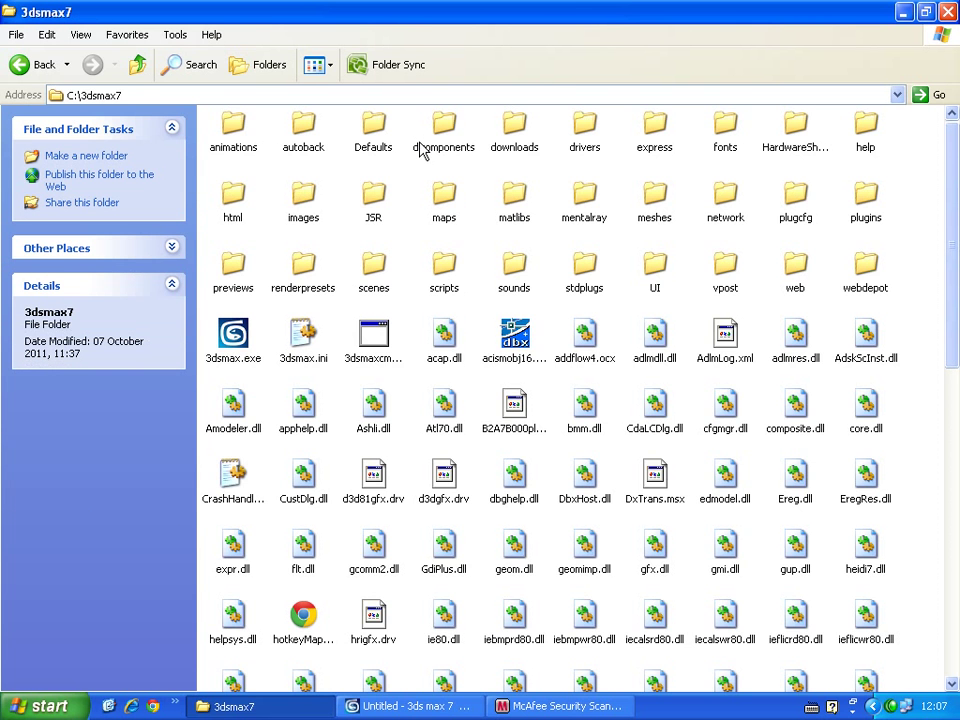
pyautogui.click(137, 66)
pyautogui.click(137, 66)
pyautogui.doubleClick(240, 362)
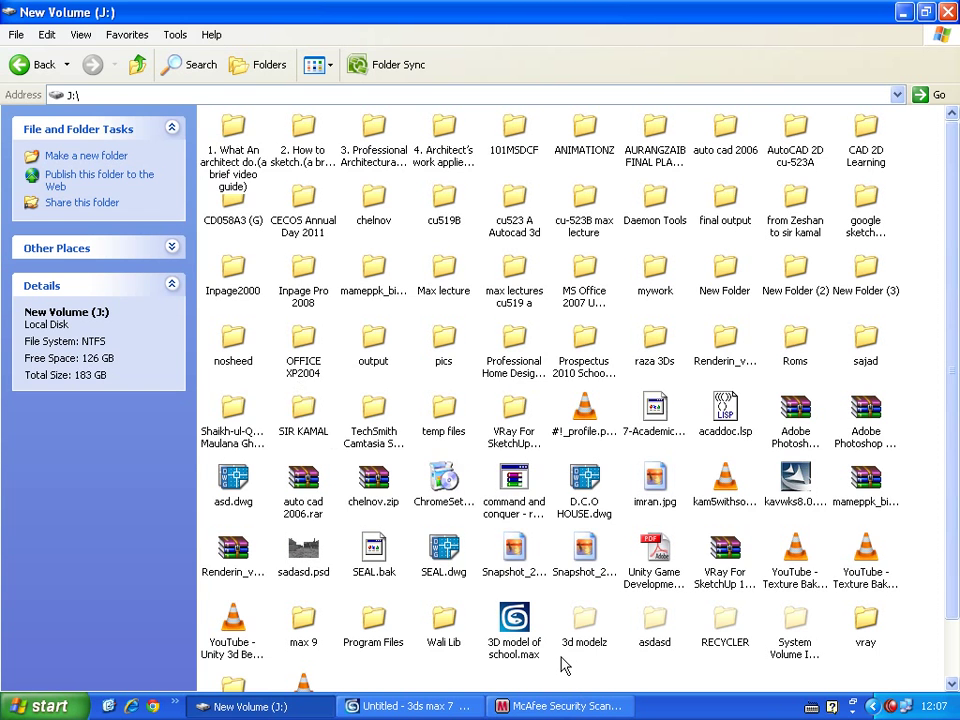
pyautogui.scroll(-2, 375, 620)
pyautogui.doubleClick(863, 560)
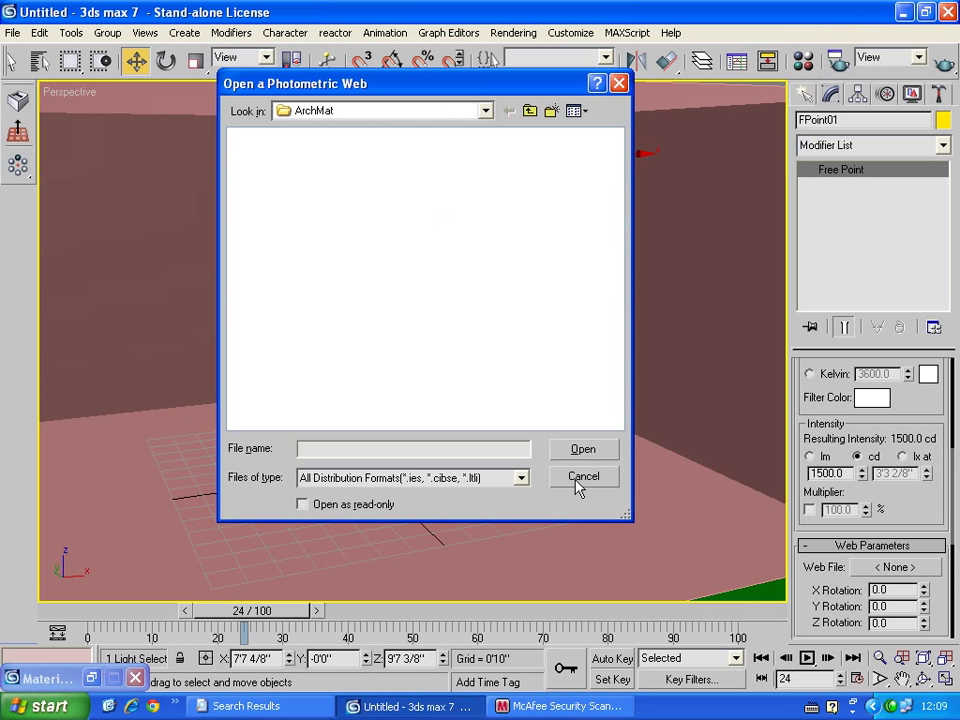
# Review the IES search results showing files in C:\3dsmax7\maps, then return to 3ds max.
pyautogui.click(485, 110)
pyautogui.click(245, 706)
pyautogui.scroll(2, 268, 183)
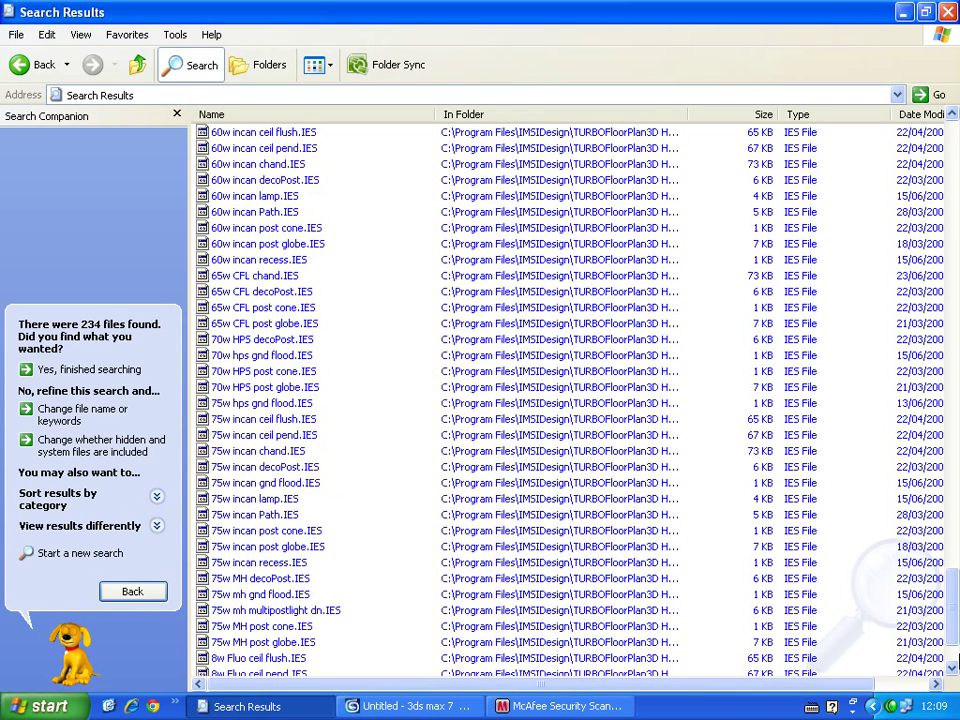
pyautogui.moveTo(952, 600); pyautogui.dragTo(952, 140)
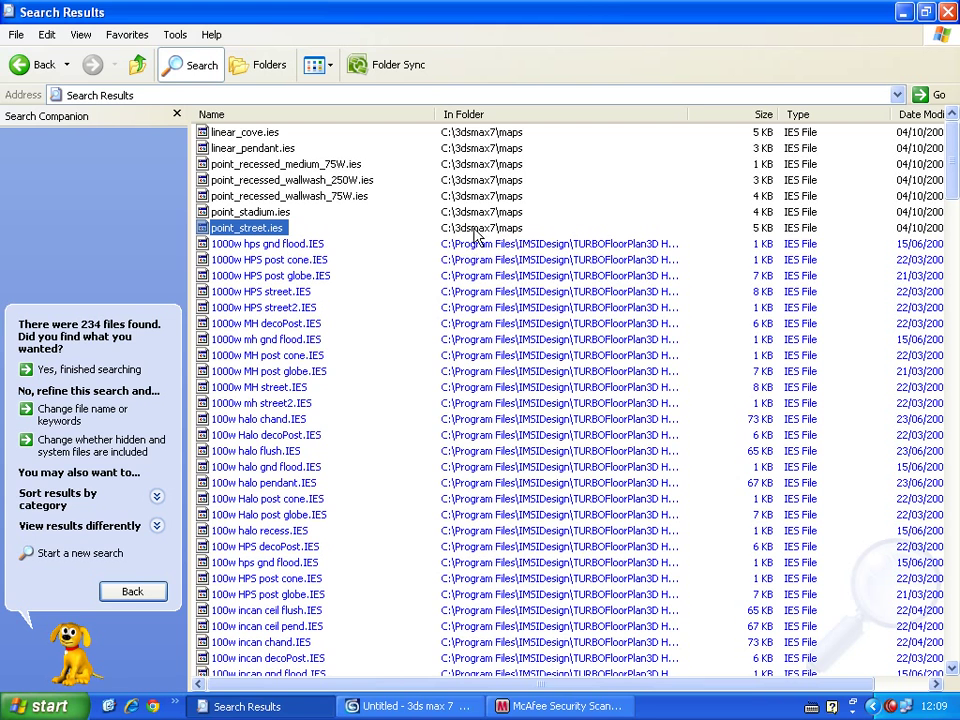
pyautogui.click(410, 706)
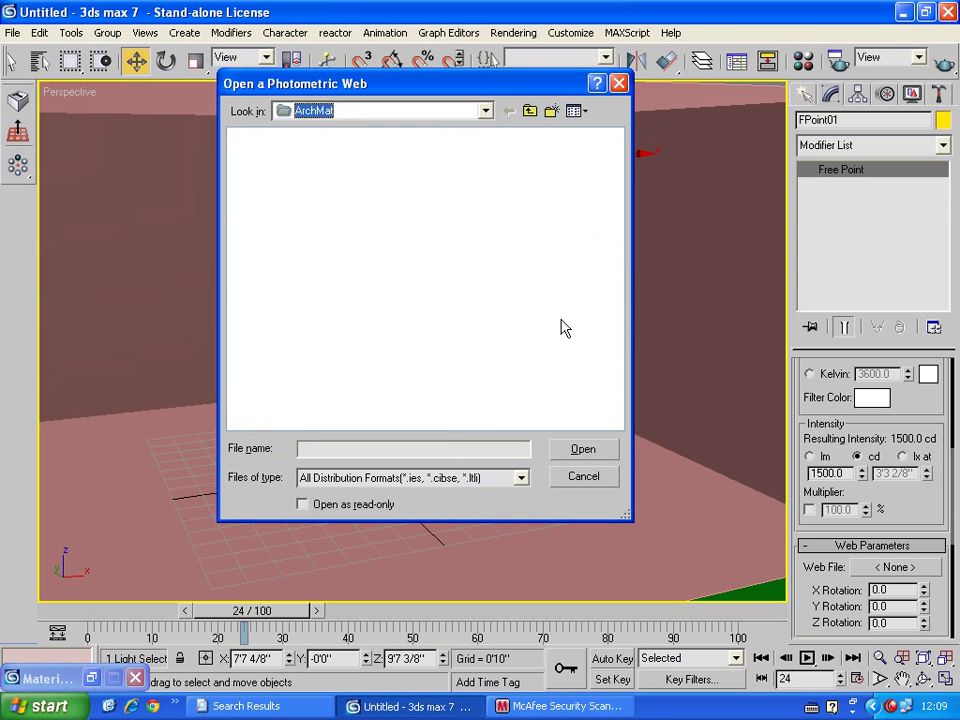
# Load 3dsmax7\maps\point_street.ies as FPoint01's web file and quick-render the room.
pyautogui.click(485, 110)
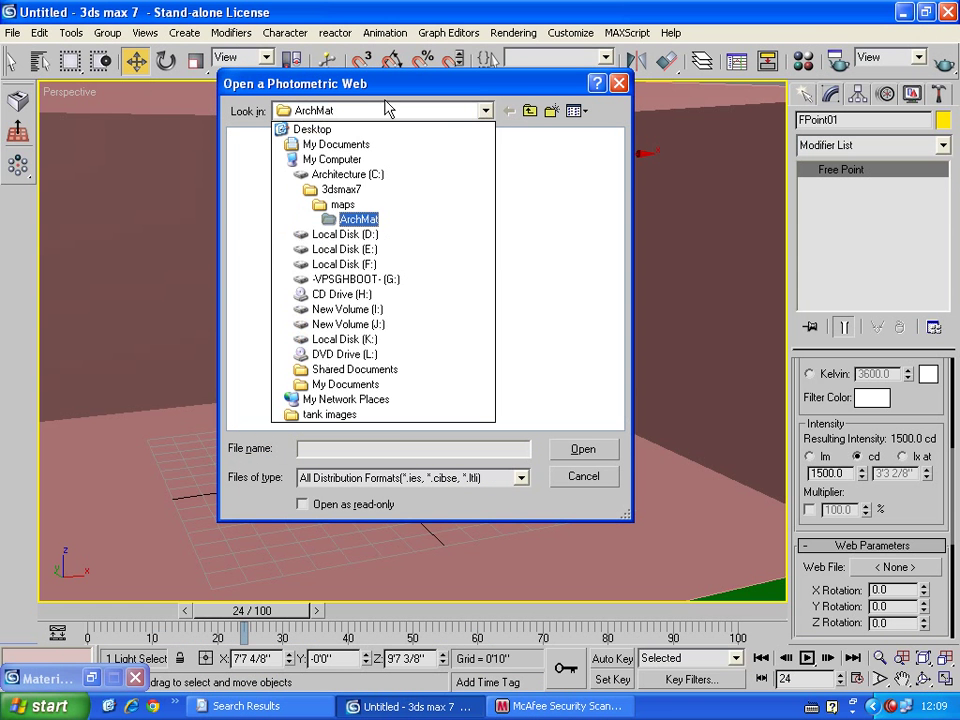
pyautogui.click(330, 189)
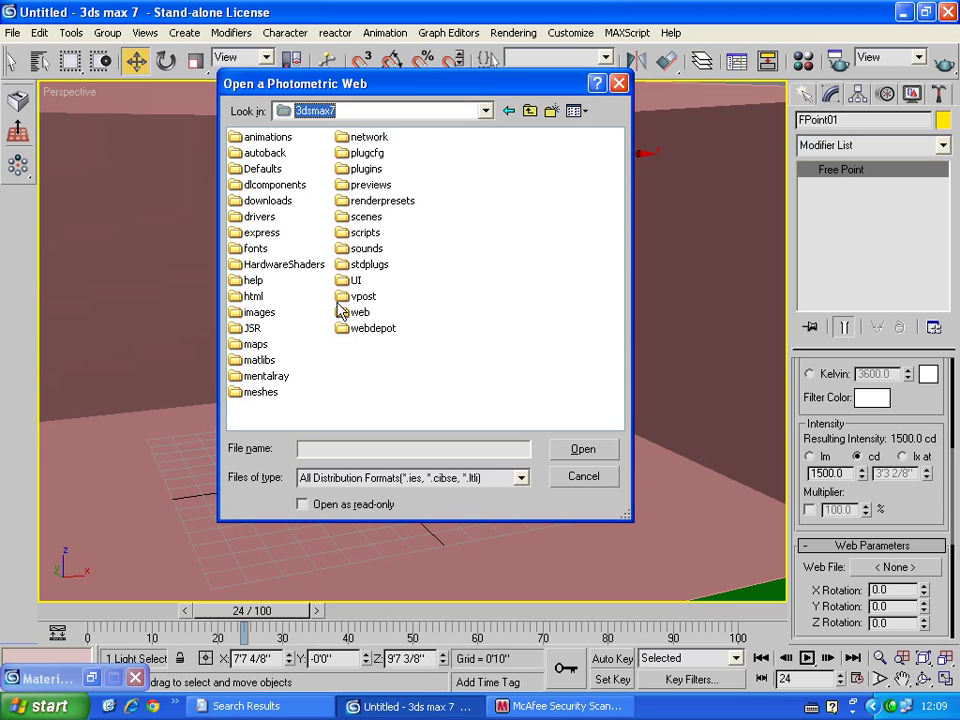
pyautogui.doubleClick(252, 346)
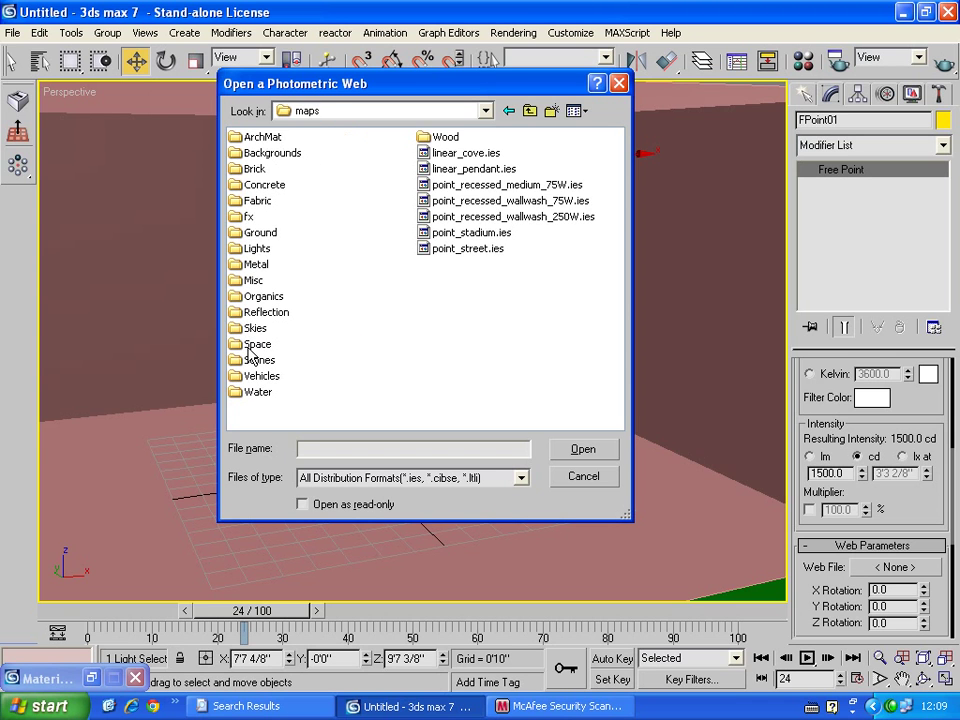
pyautogui.click(431, 250)
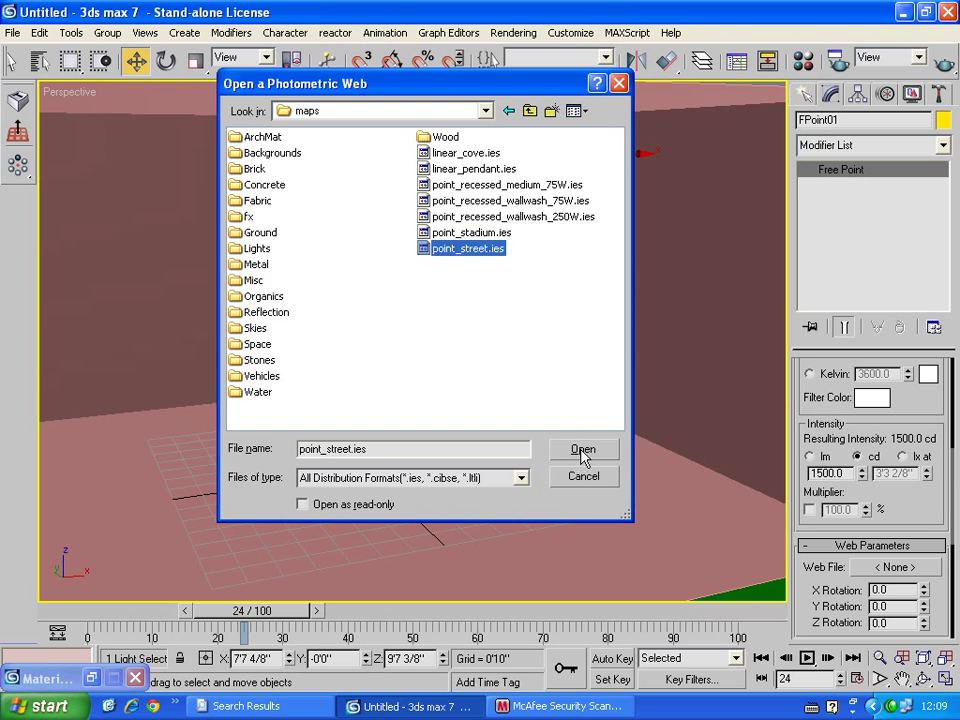
pyautogui.click(583, 452)
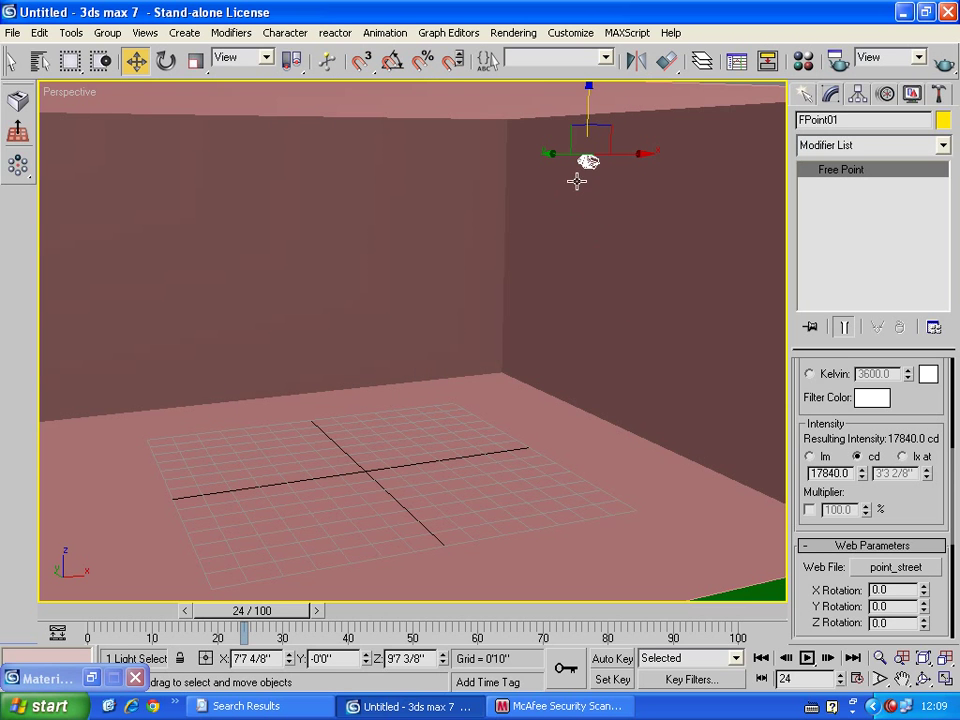
pyautogui.hotkey('shift', 'q')
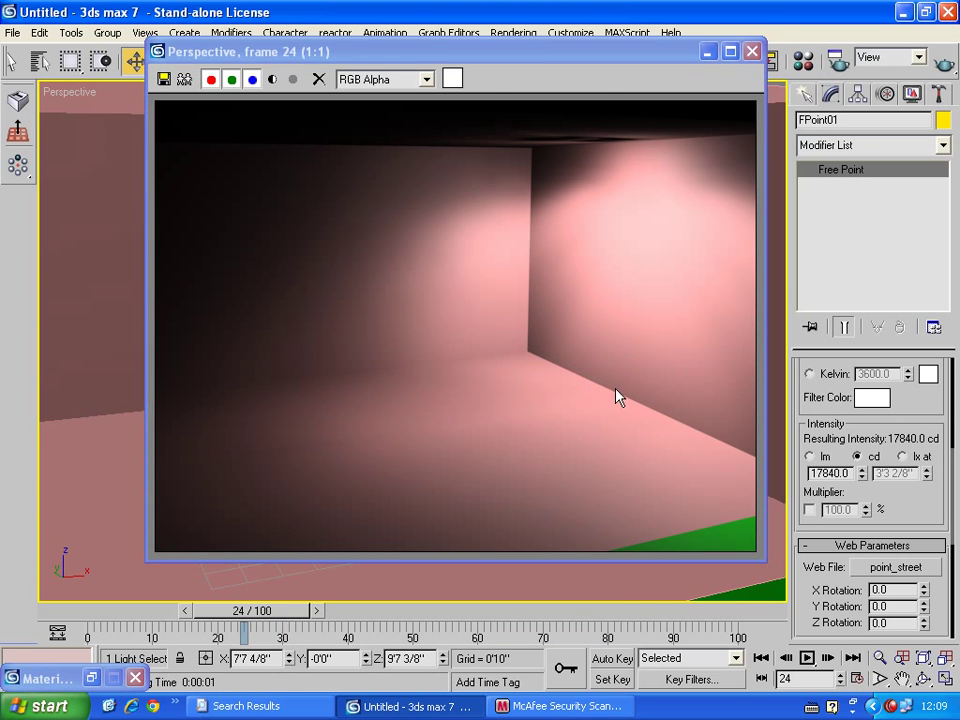
pyautogui.click(753, 51)
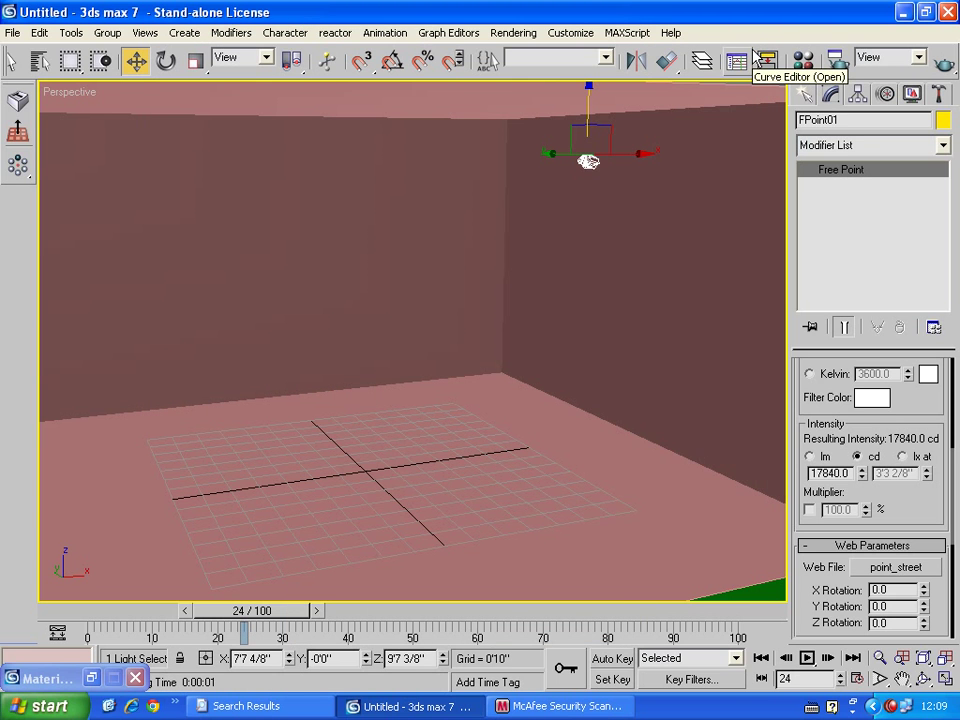
# Lower the free point light toward the floor and test-render the room.
pyautogui.moveTo(590, 115); pyautogui.dragTo(590, 160)
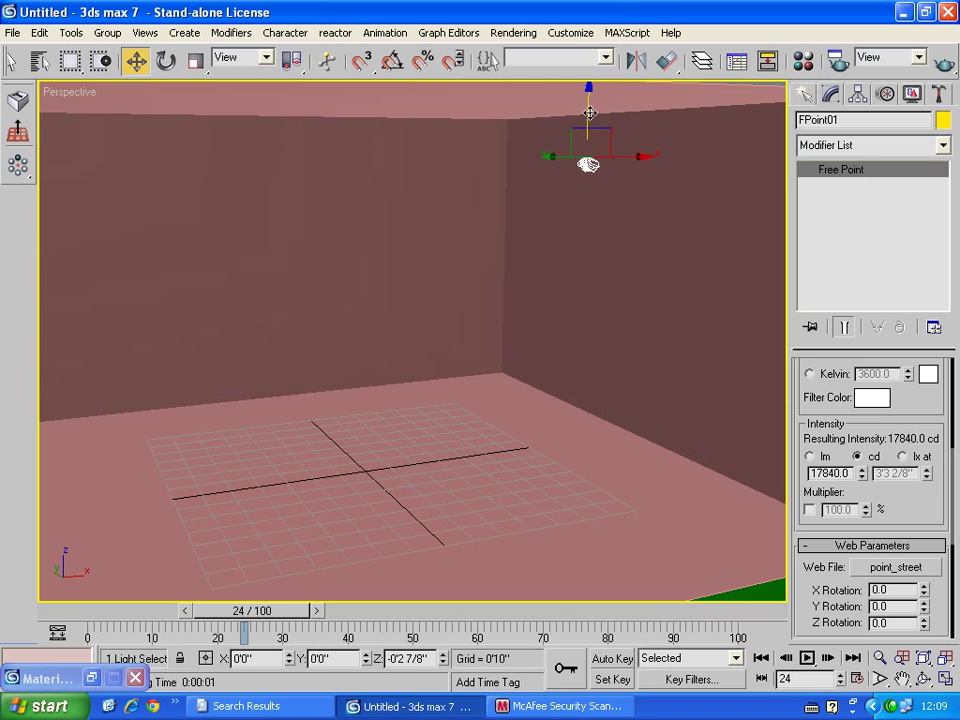
pyautogui.click(941, 63)
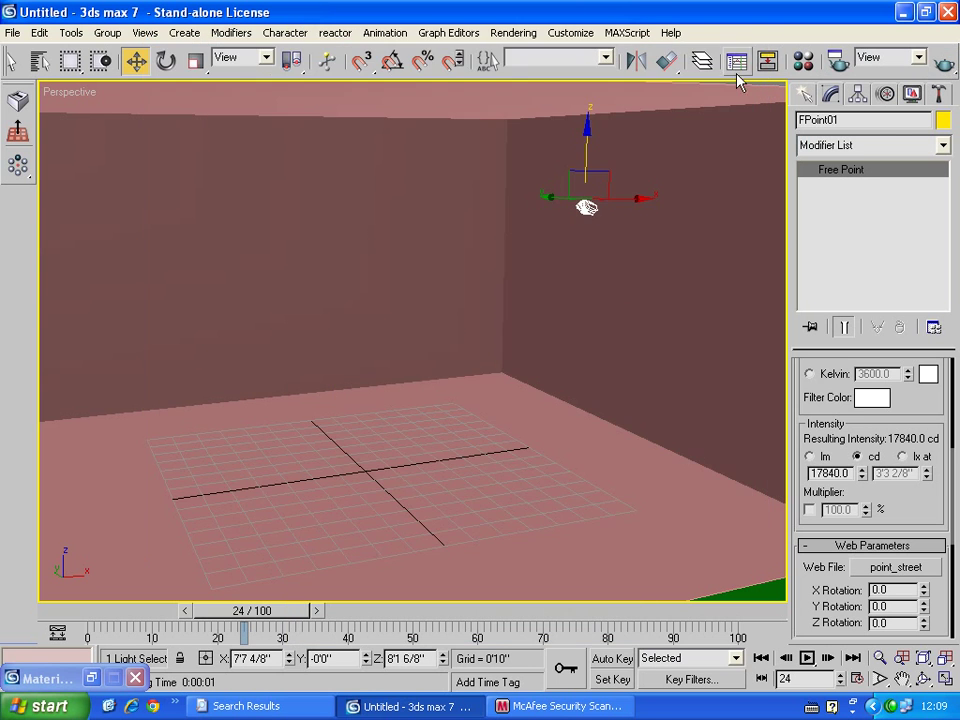
pyautogui.click(753, 51)
# Move FPoint01 left along X to about 2'6 4/8" and re-render the room.
pyautogui.moveTo(623, 202); pyautogui.dragTo(484, 200)
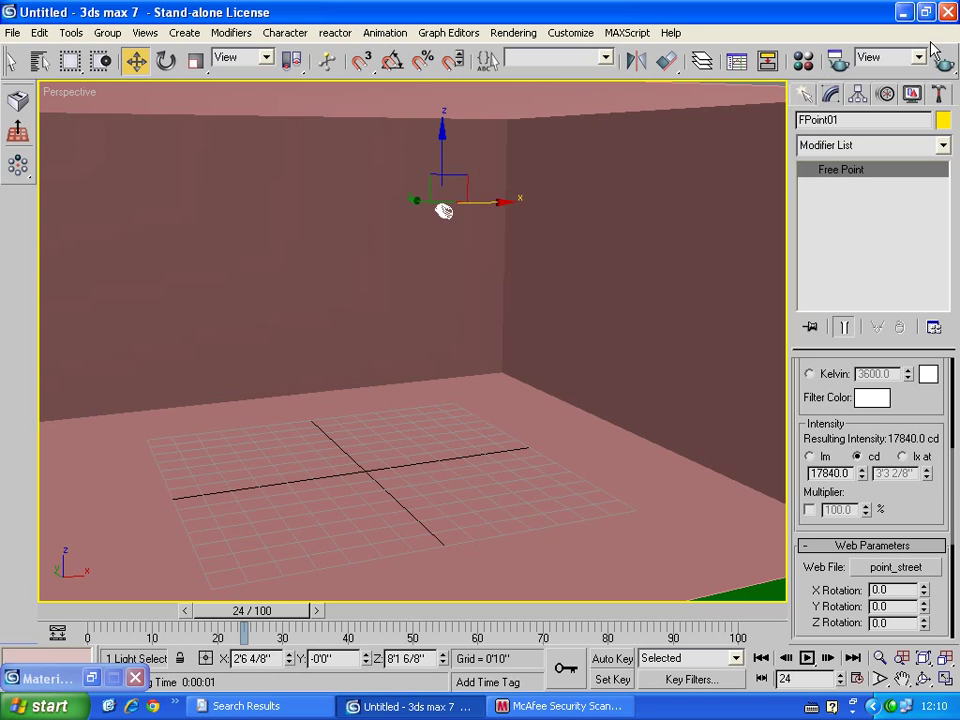
pyautogui.click(941, 64)
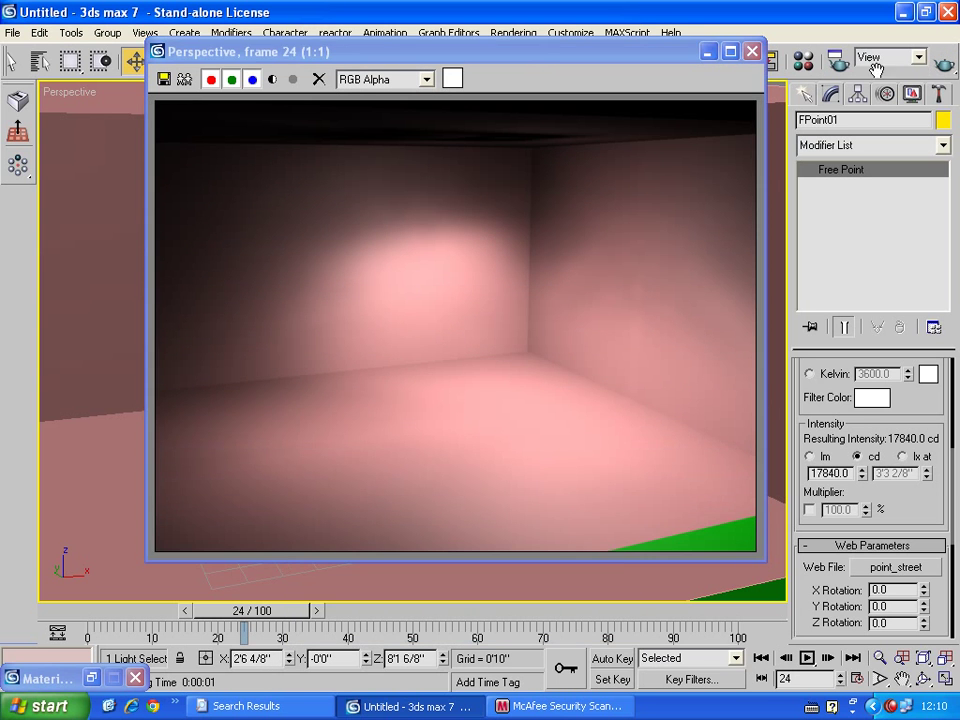
pyautogui.click(753, 51)
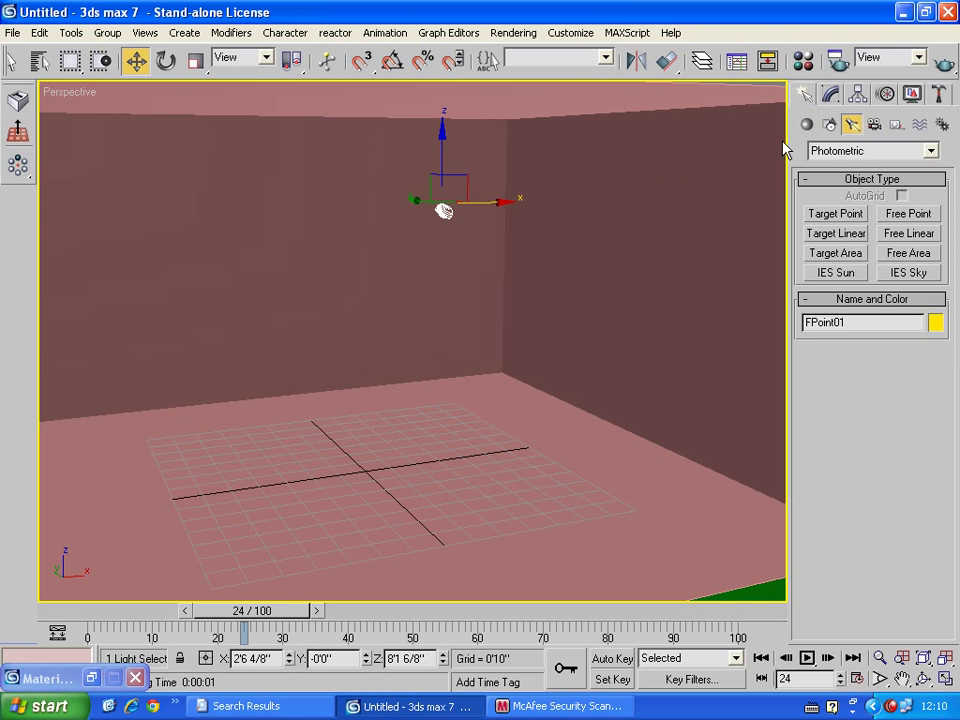
# Orbit the Perspective view slightly with Arc Rotate, then return to selection.
pyautogui.click(807, 125)
pyautogui.moveTo(673, 223); pyautogui.dragTo(632, 251, button='middle')
pyautogui.click(922, 681)
pyautogui.moveTo(461, 221); pyautogui.dragTo(467, 204)
pyautogui.rightClick(467, 210)
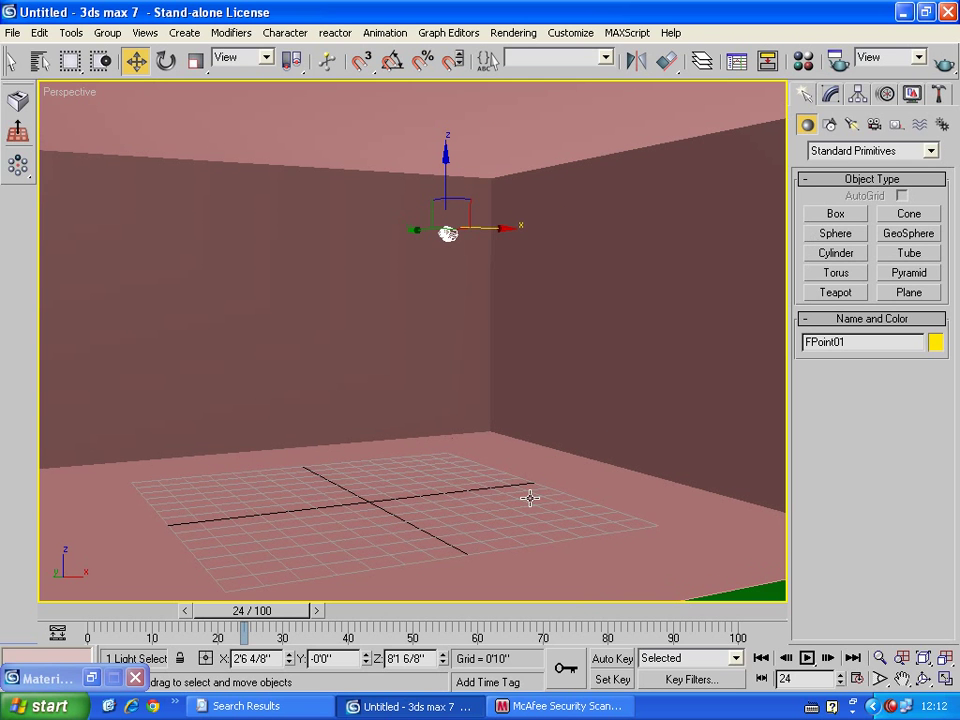
# Show FPoint01's Web Parameters in the Modify panel and bring up the web file chooser.
pyautogui.click(832, 97)
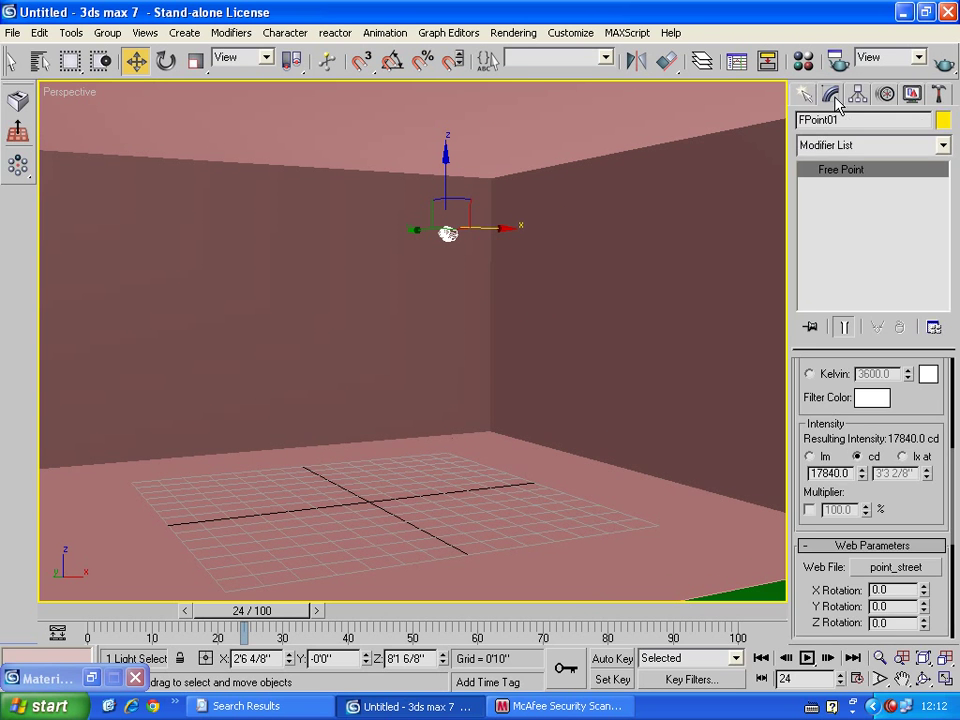
pyautogui.scroll(3, 903, 509)
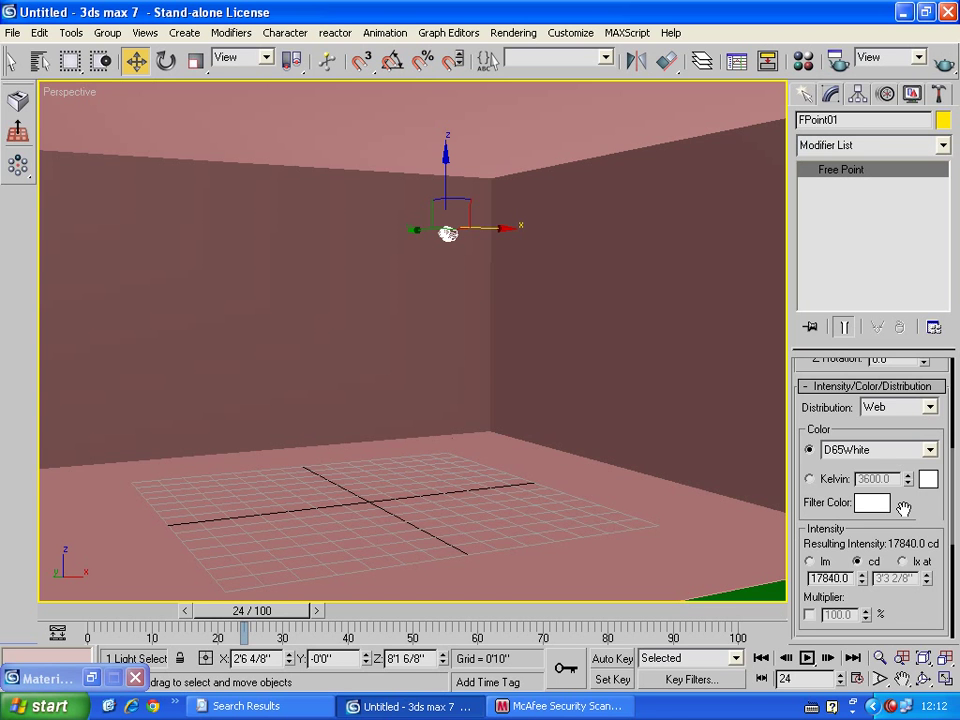
pyautogui.moveTo(903, 509); pyautogui.dragTo(895, 317)
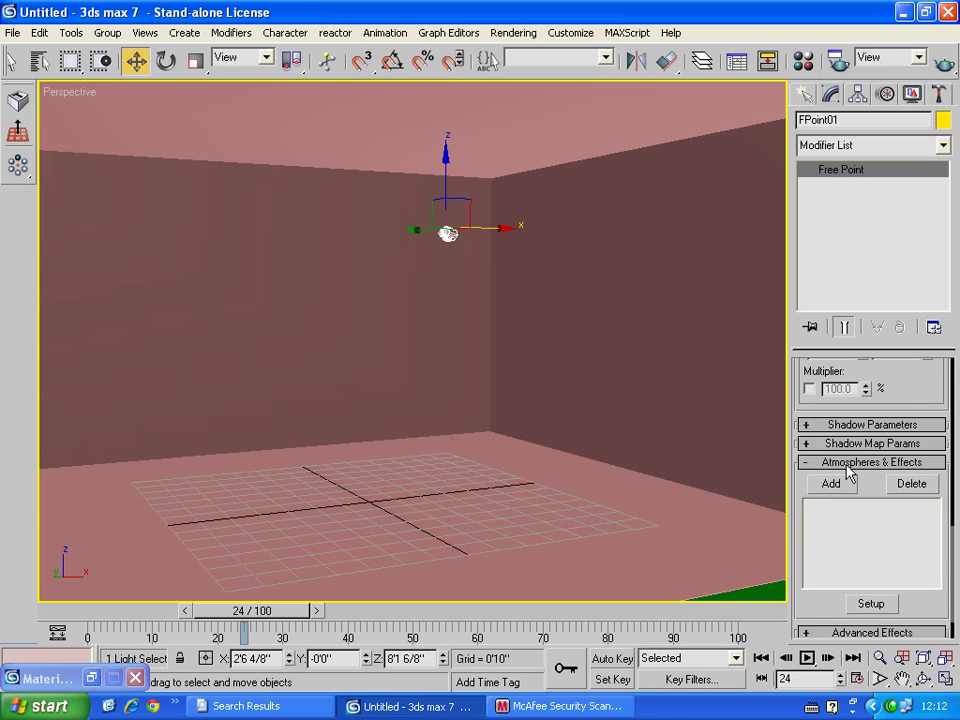
pyautogui.scroll(3, 848, 472)
pyautogui.scroll(1, 860, 455)
pyautogui.scroll(5, 870, 440)
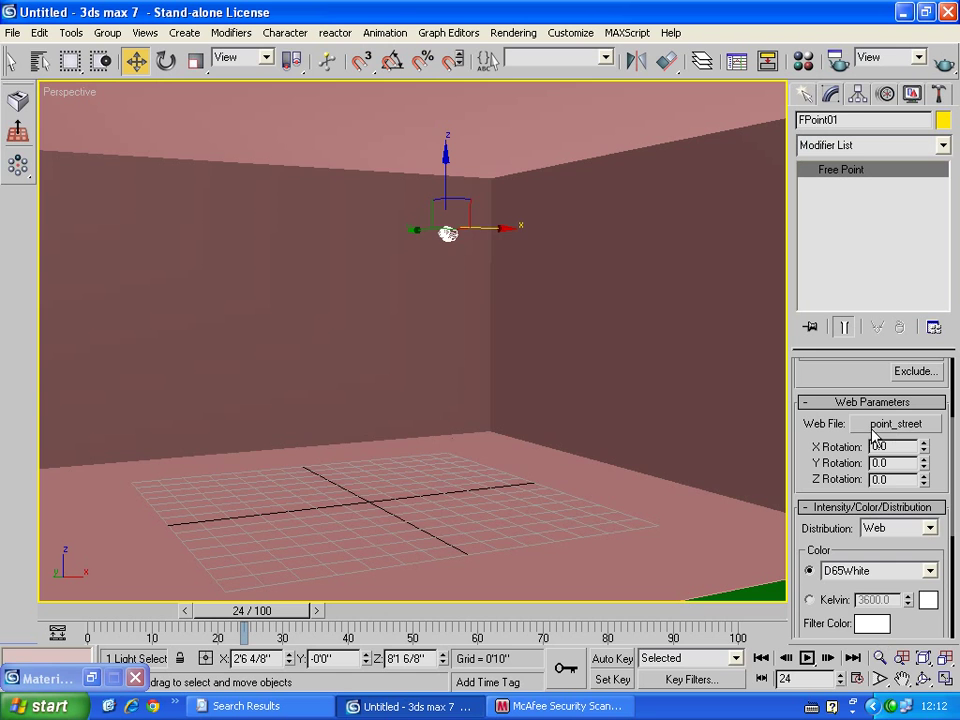
pyautogui.click(872, 432)
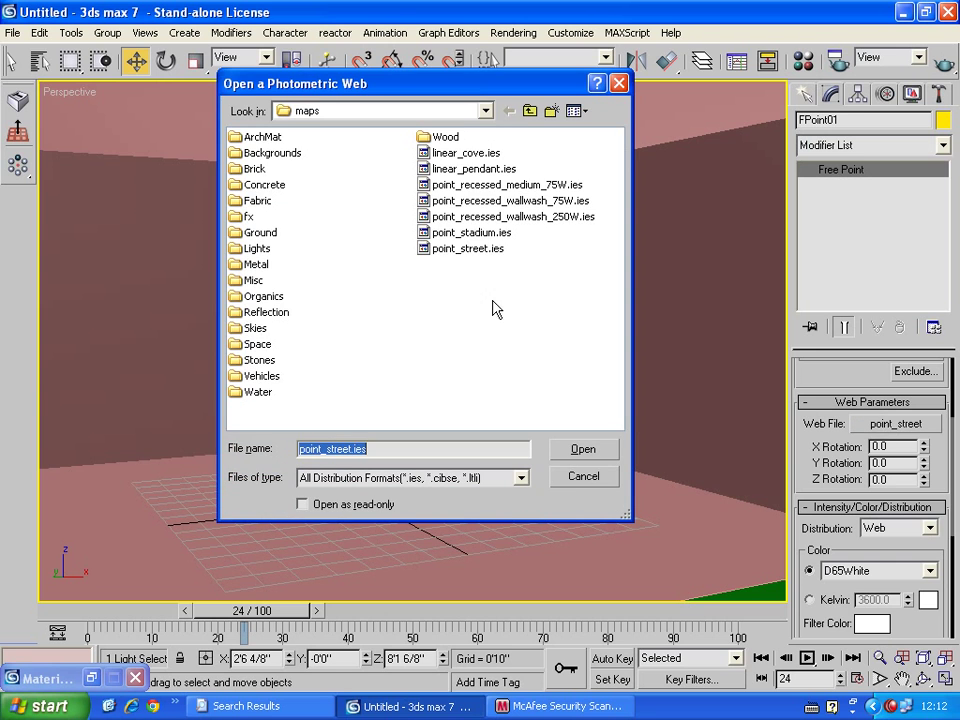
# Load point_stadium.ies as the light's web file and test-render the room.
pyautogui.doubleClick(455, 234)
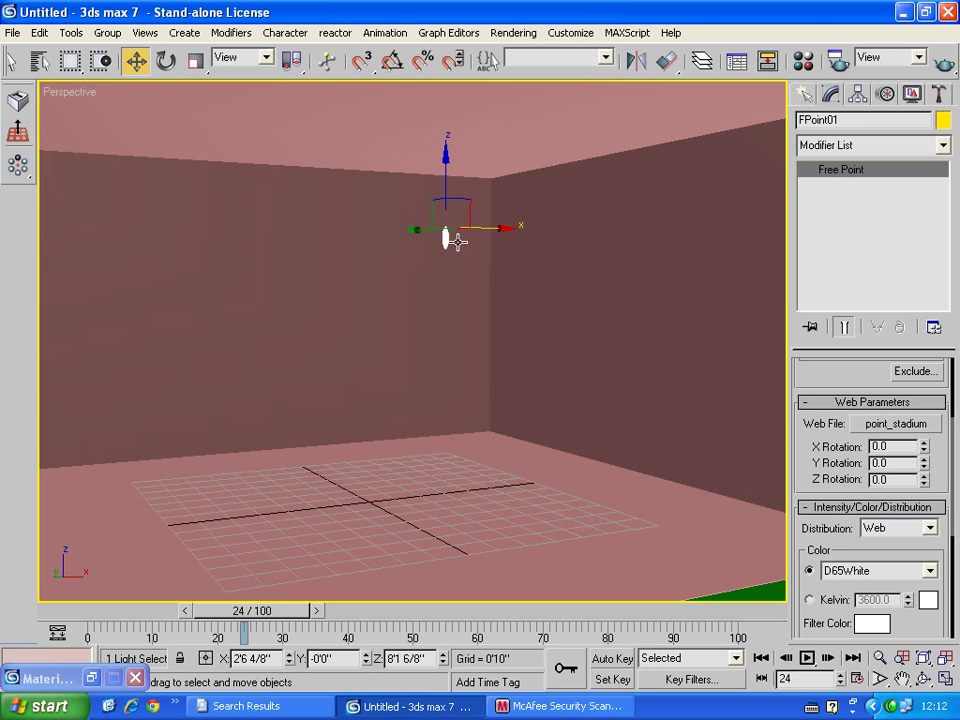
pyautogui.hotkey('shift', 'q')
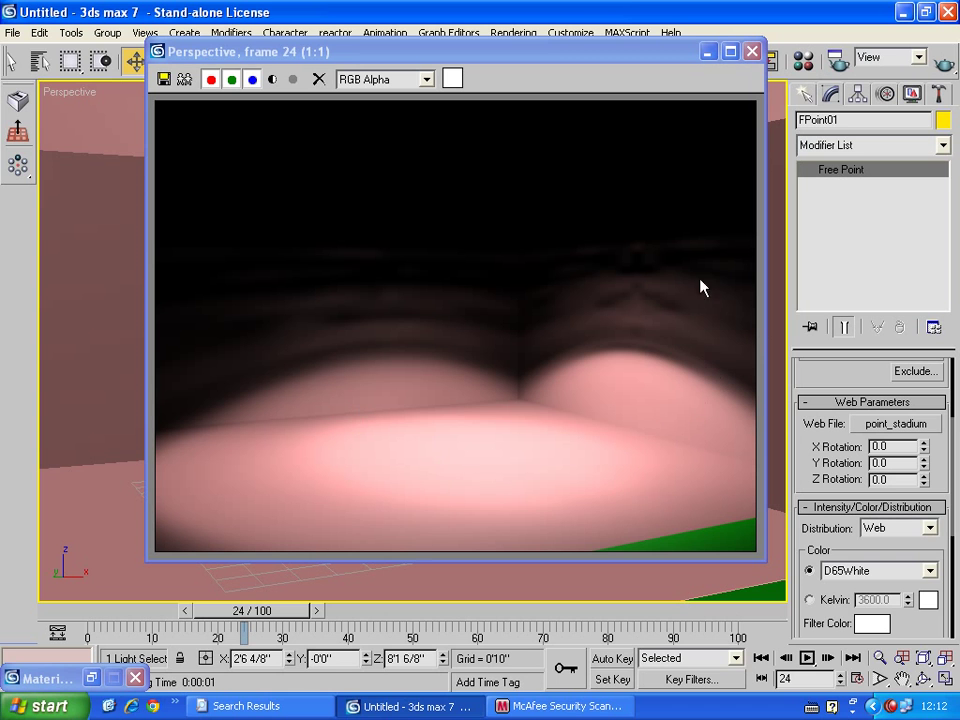
pyautogui.click(752, 51)
# Switch the web file to point_recessed_medium_75W.ies and render again.
pyautogui.click(893, 424)
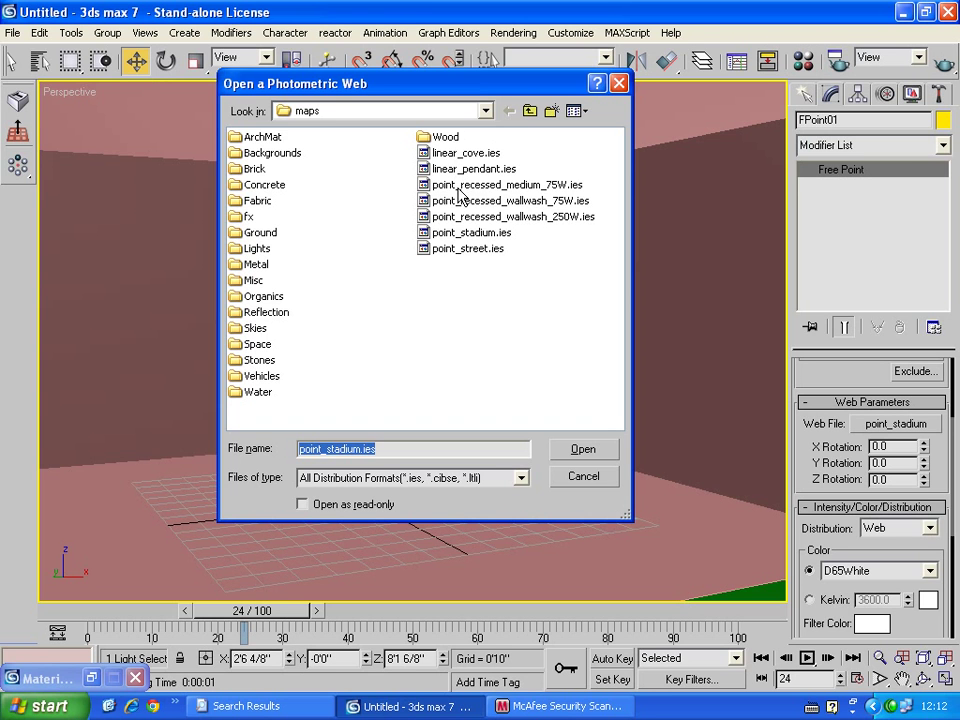
pyautogui.doubleClick(458, 187)
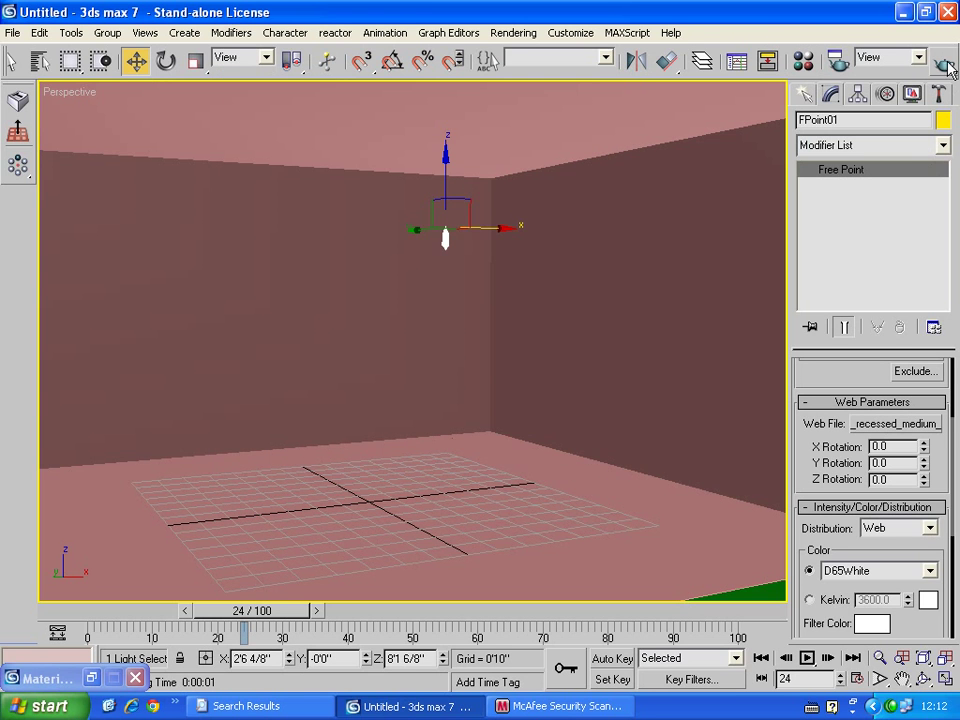
pyautogui.press('F9')
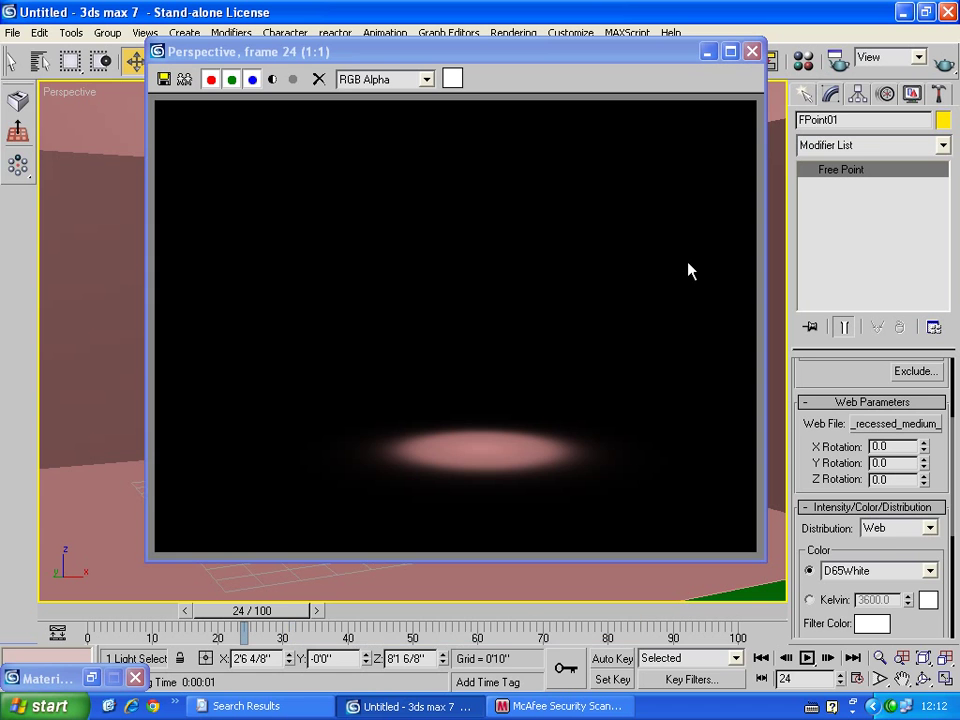
pyautogui.click(753, 52)
# Switch to a point_recessed_wallwash web file, render, and return to the file search window.
pyautogui.click(896, 423)
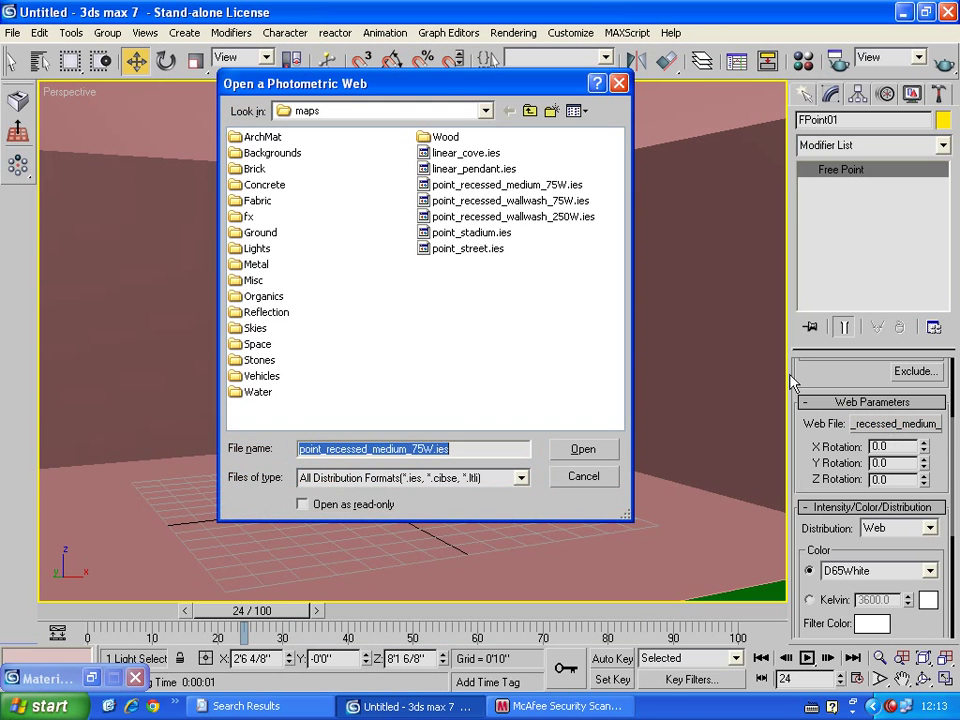
pyautogui.doubleClick(490, 200)
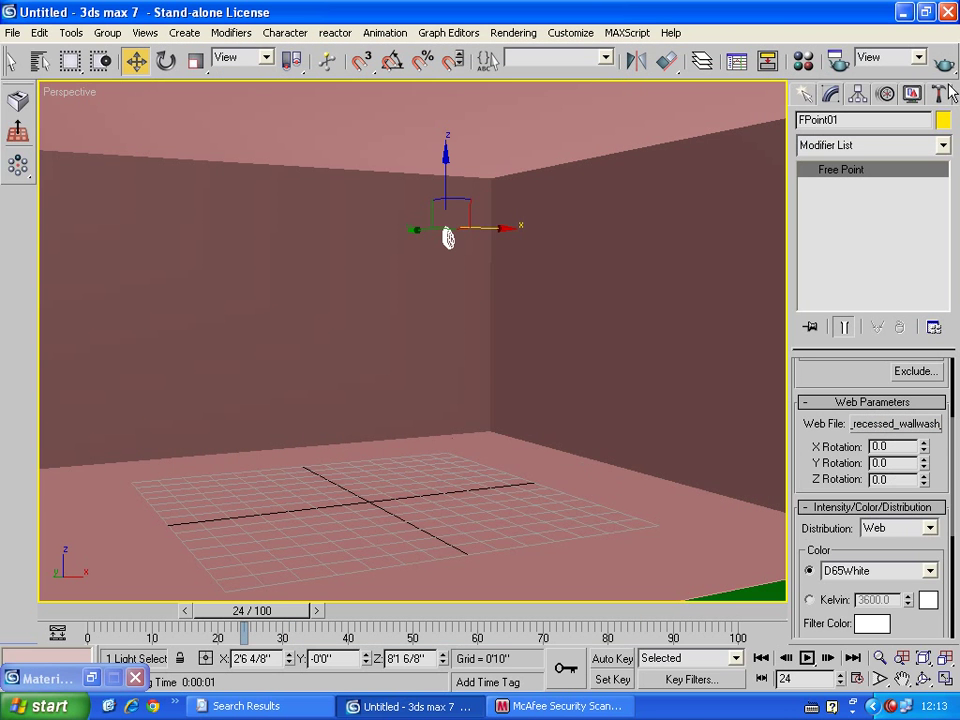
pyautogui.press('F9')
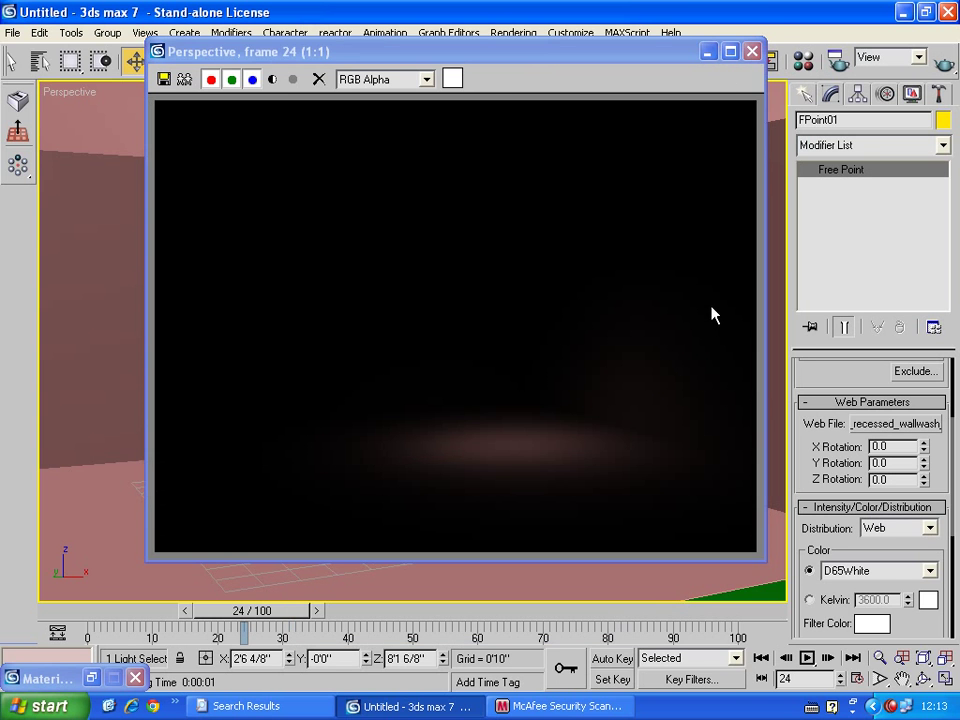
pyautogui.click(750, 55)
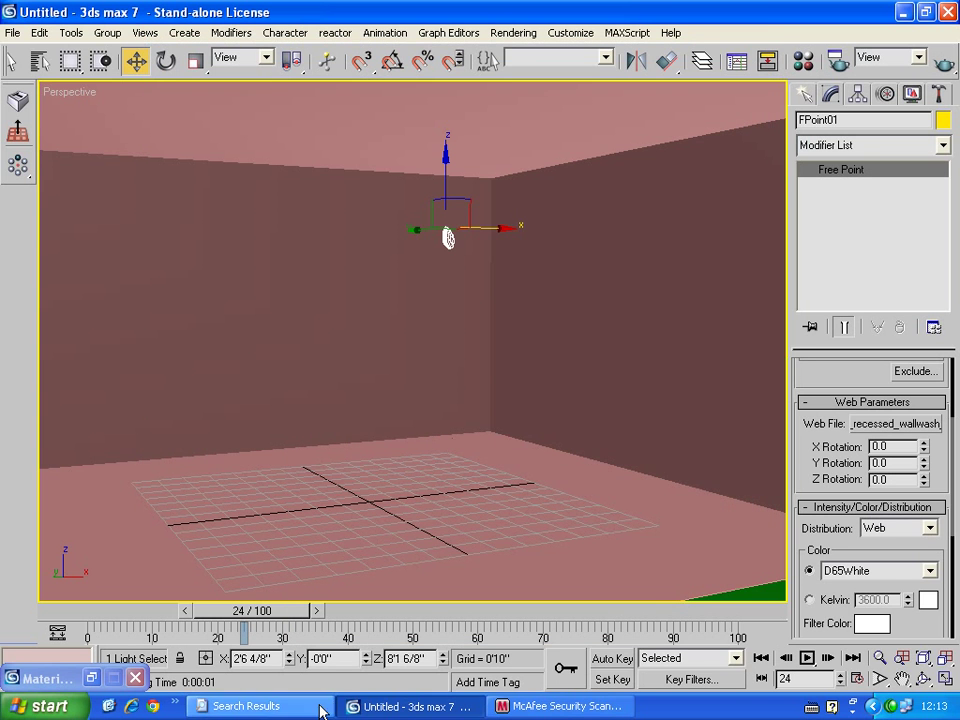
pyautogui.click(330, 707)
# Search Local Disk (F:) for .ies files, then stop the search.
pyautogui.click(150, 588)
pyautogui.click(160, 473)
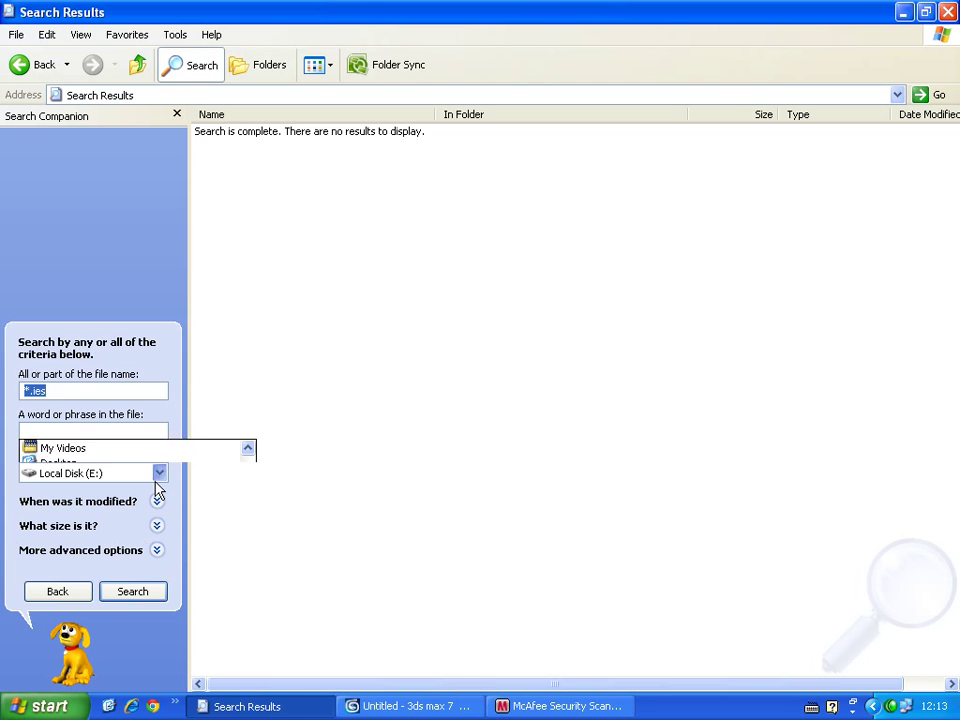
pyautogui.click(115, 349)
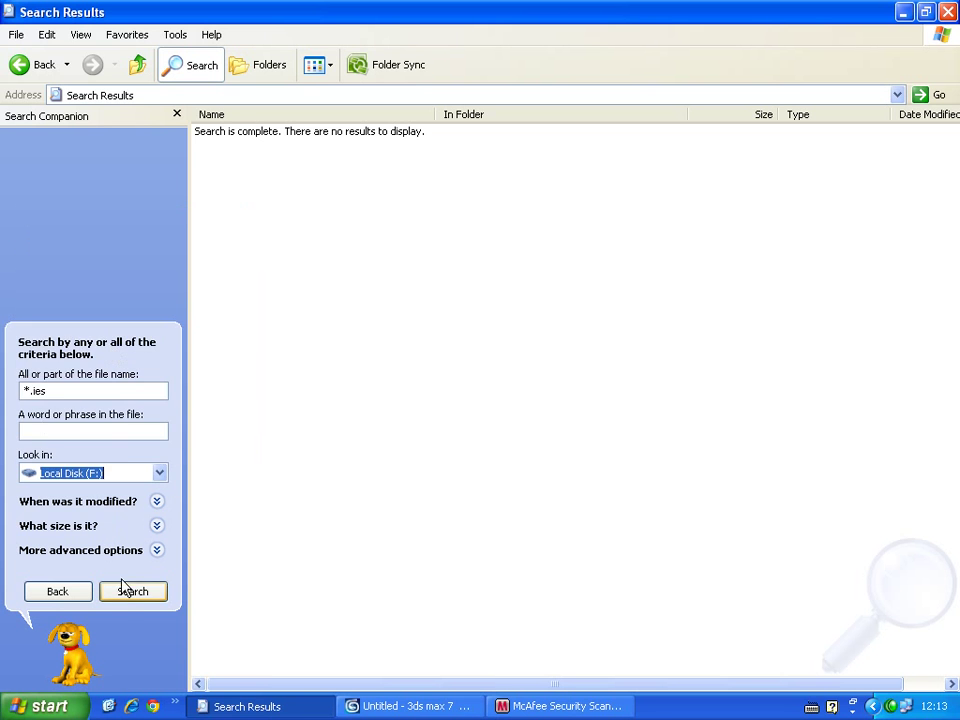
pyautogui.click(128, 590)
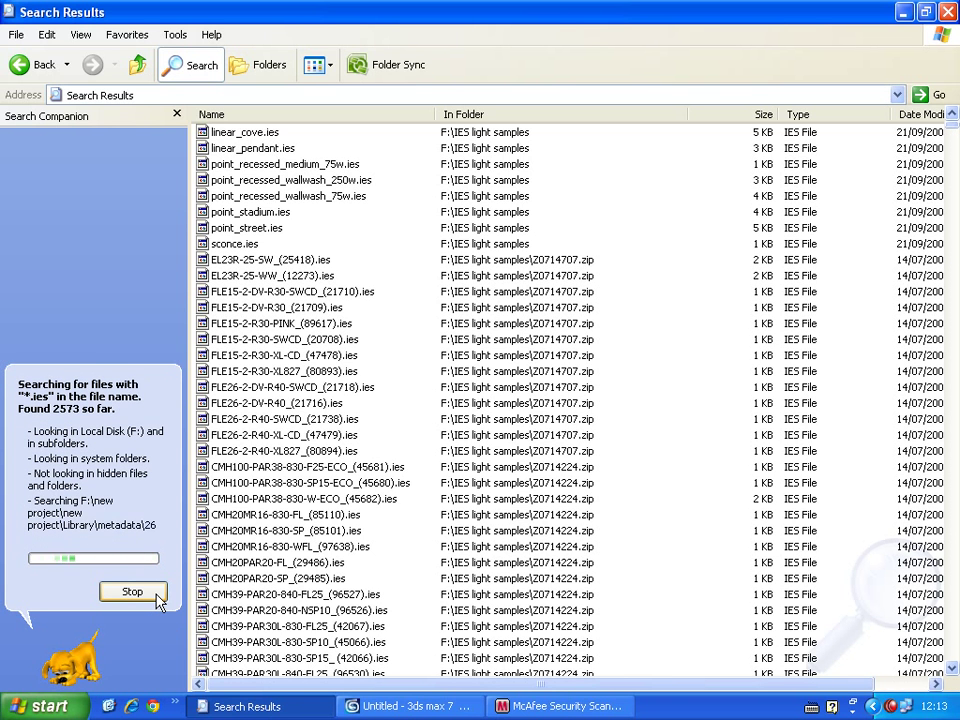
pyautogui.click(133, 593)
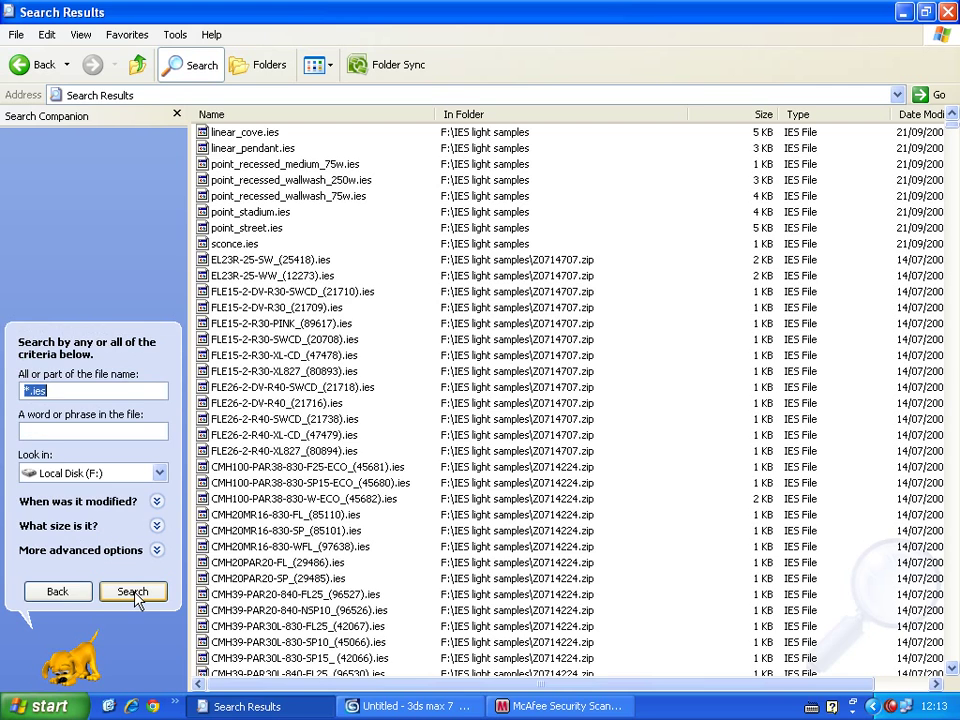
# Browse from My Computer to the F:\IES light samples folder.
pyautogui.click(139, 67)
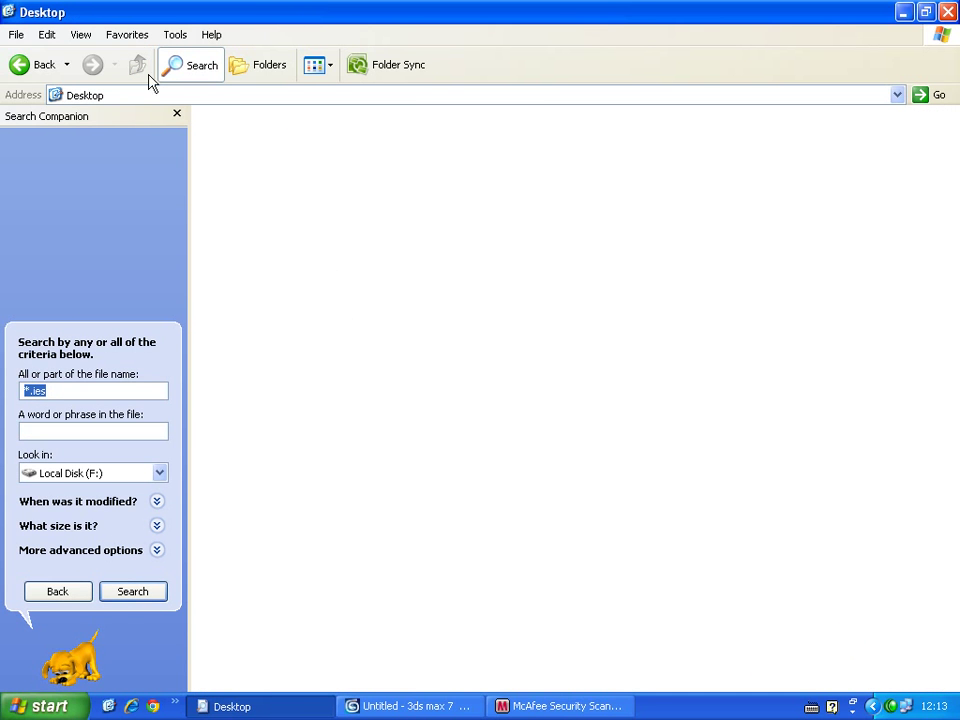
pyautogui.doubleClick(336, 176)
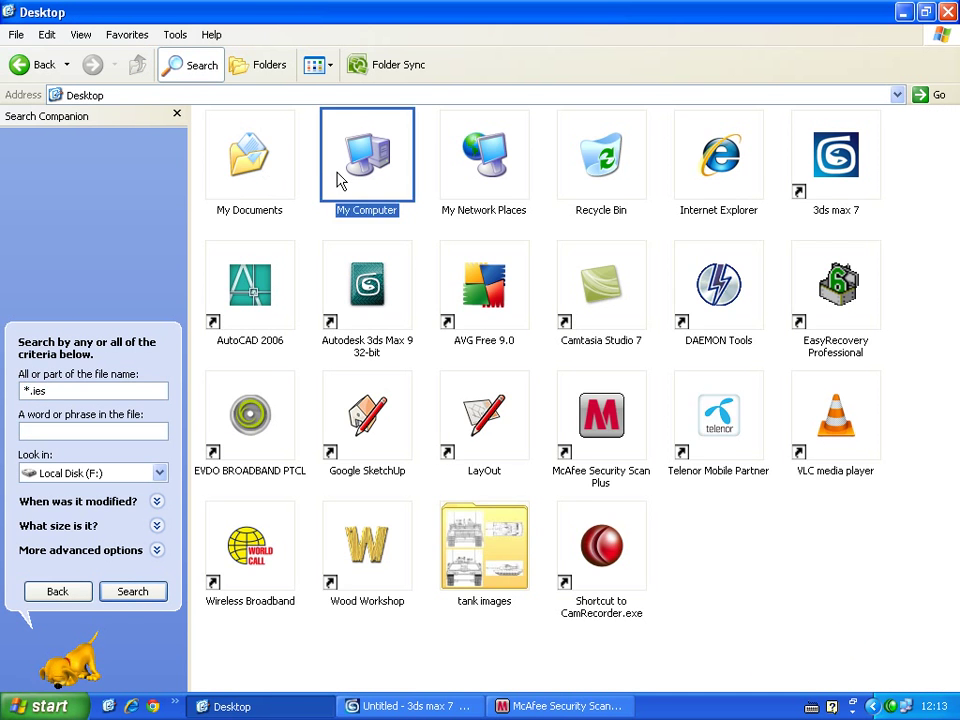
pyautogui.click(277, 315)
pyautogui.doubleClick(277, 315)
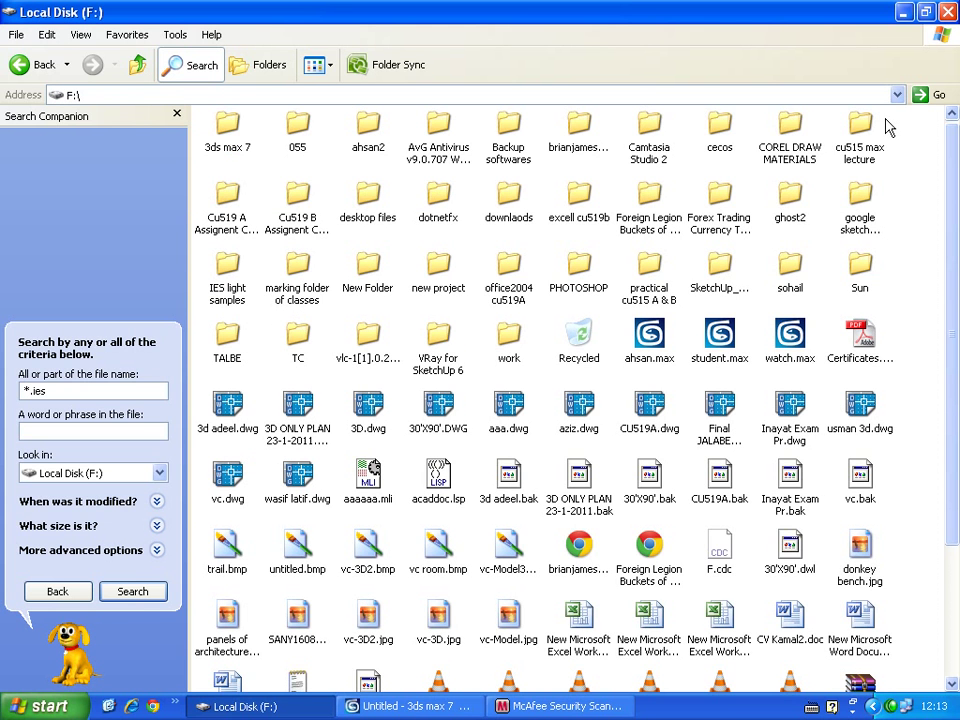
pyautogui.doubleClick(226, 290)
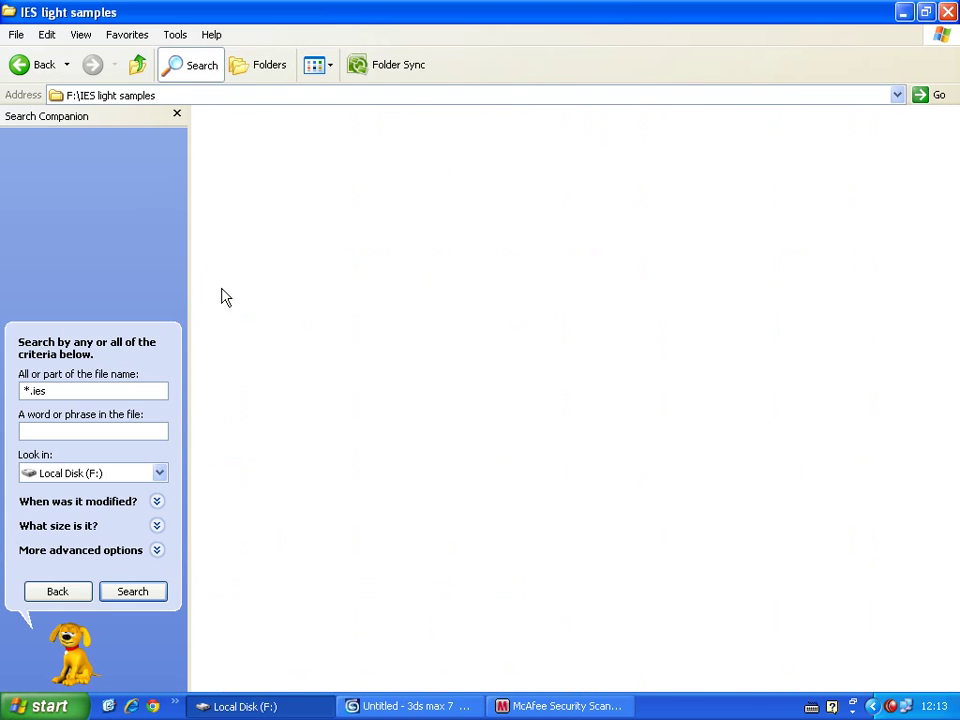
pyautogui.doubleClick(224, 143)
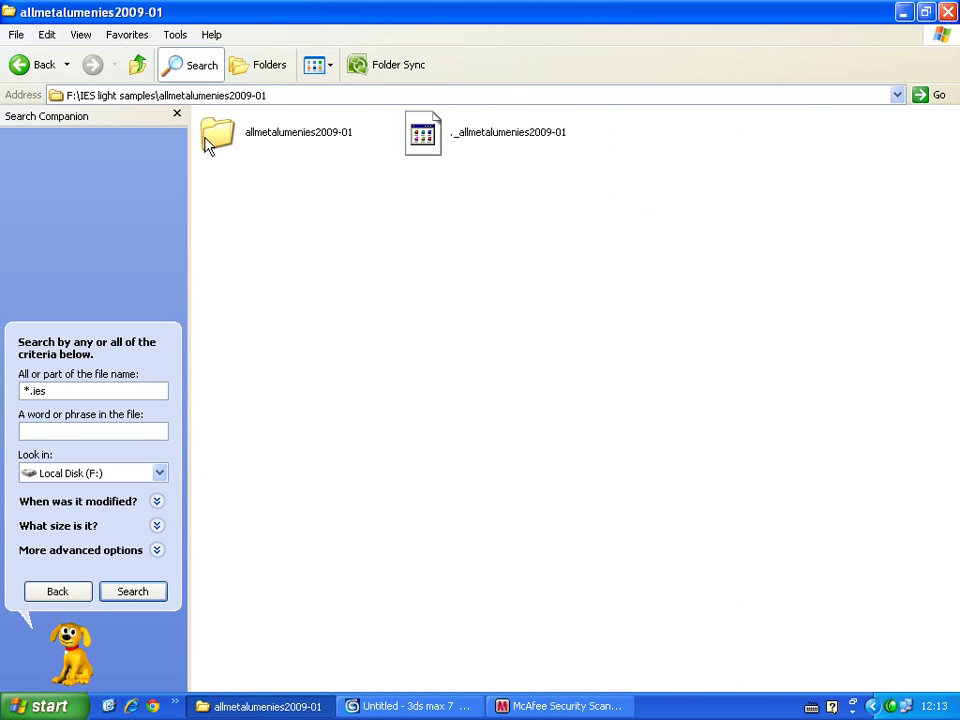
# Open iesguide.jpg from ies-lights\NICE_IES in Windows Picture and Fax Viewer.
pyautogui.click(146, 72)
pyautogui.doubleClick(624, 133)
pyautogui.doubleClick(262, 140)
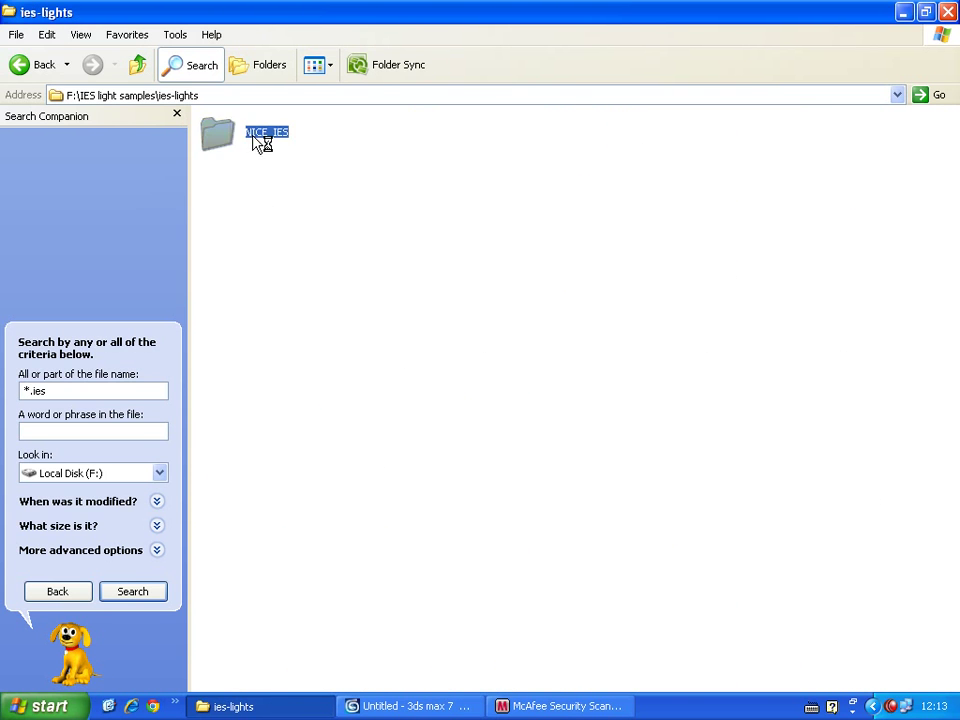
pyautogui.click(385, 600)
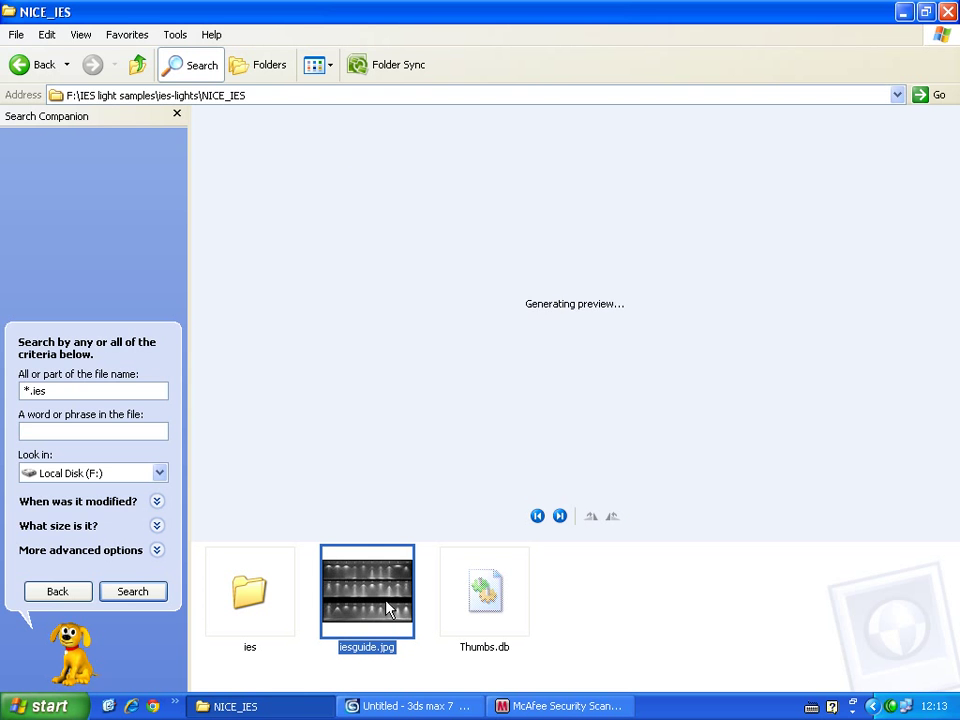
pyautogui.rightClick(365, 585)
pyautogui.click(431, 167)
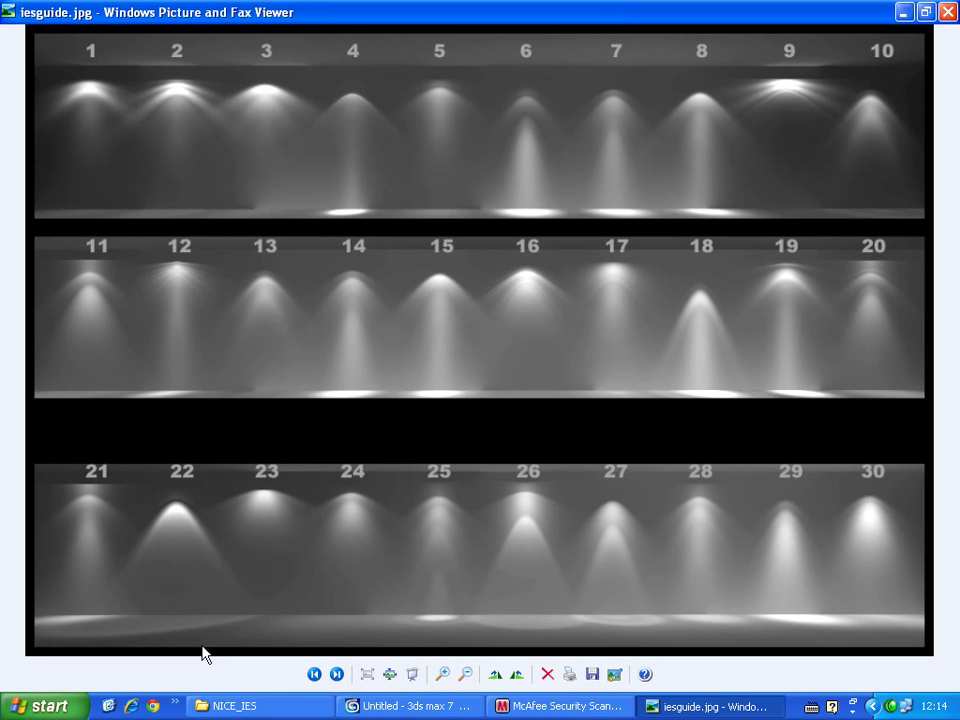
# Set the IES guide image aside, find 22.ies in the ies folder, and return to 3ds max.
pyautogui.click(903, 12)
pyautogui.doubleClick(249, 592)
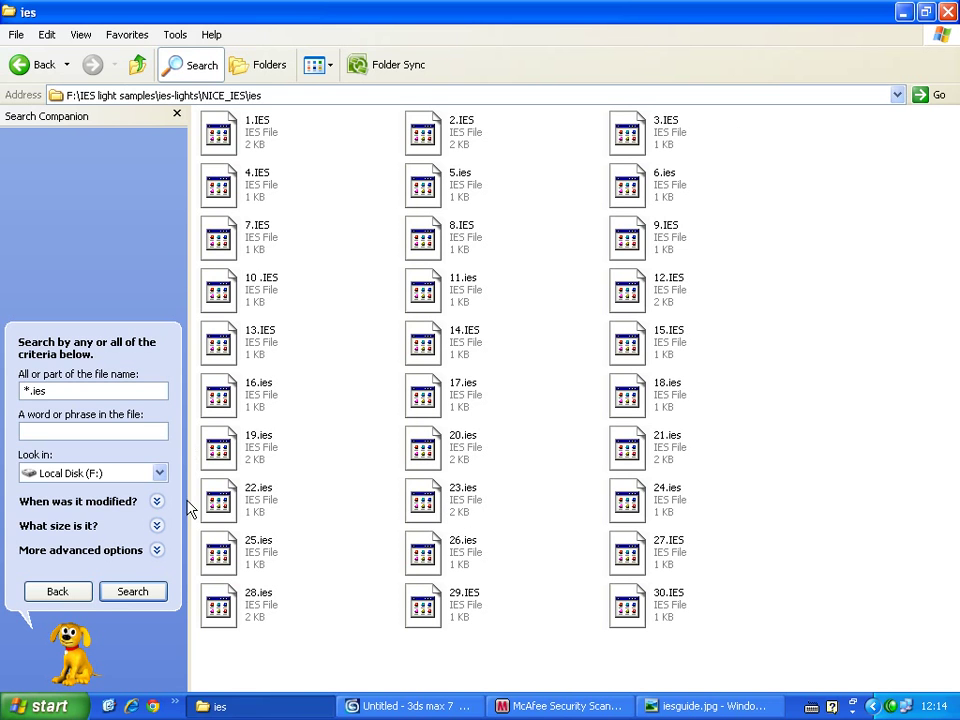
pyautogui.click(218, 503)
pyautogui.click(410, 706)
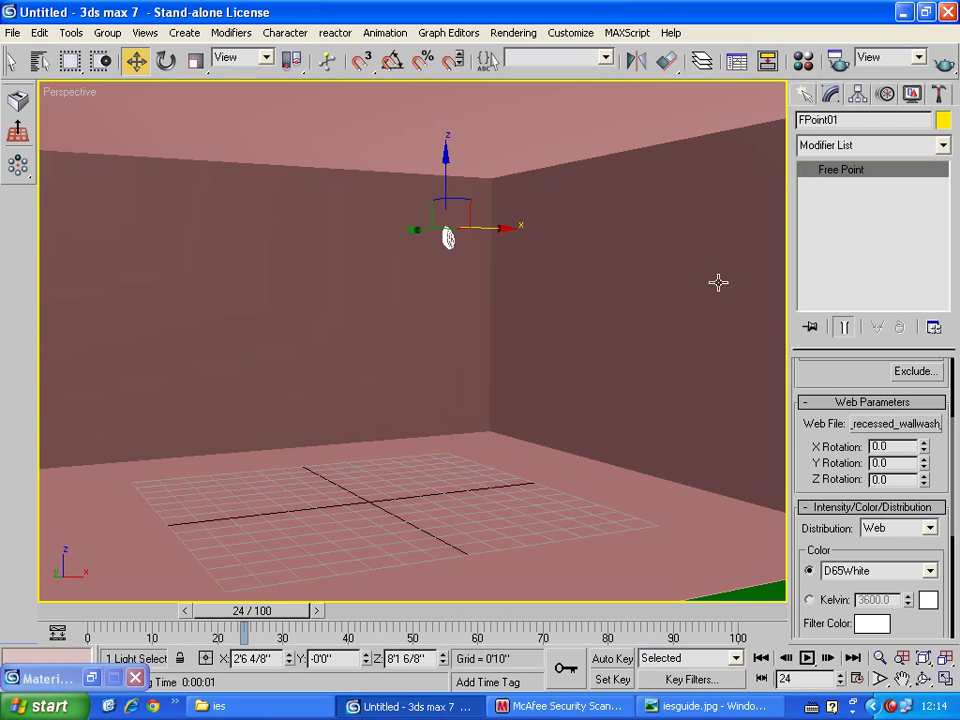
# Load 22.ies from F:\IES light samples\ies-lights\NICE_IES\ies as the free point light's web file.
pyautogui.click(895, 423)
pyautogui.click(484, 110)
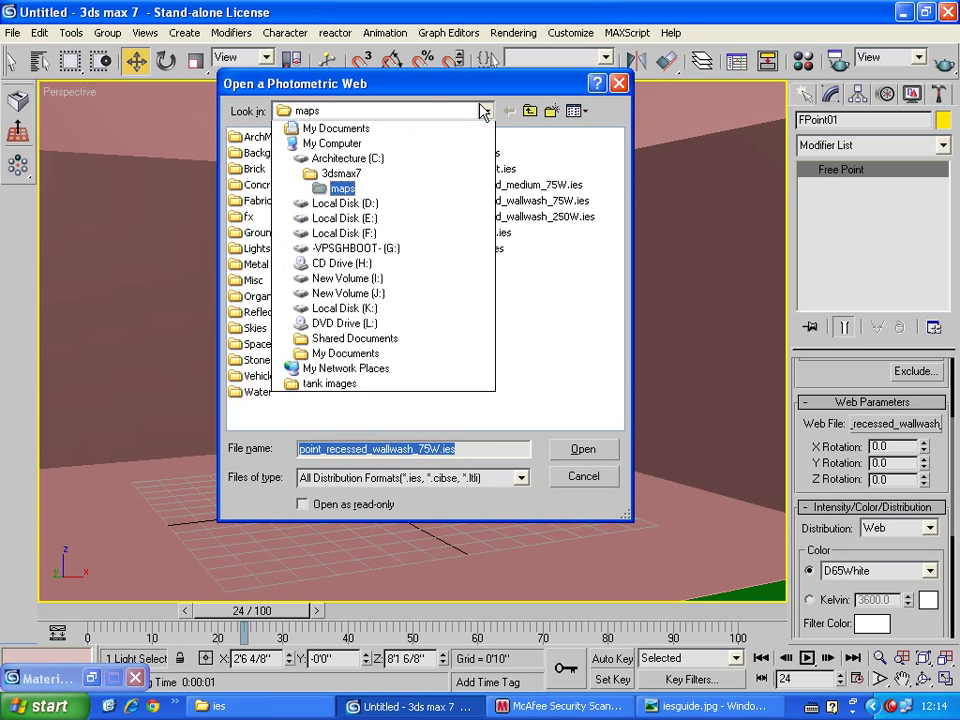
pyautogui.click(345, 249)
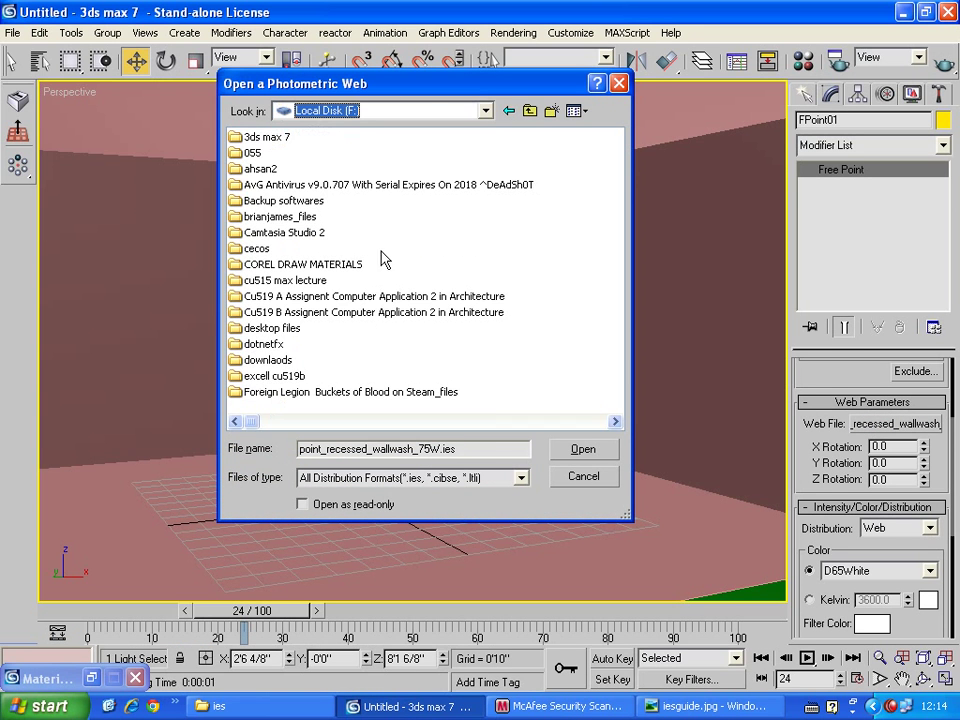
pyautogui.click(263, 170)
pyautogui.press('i')
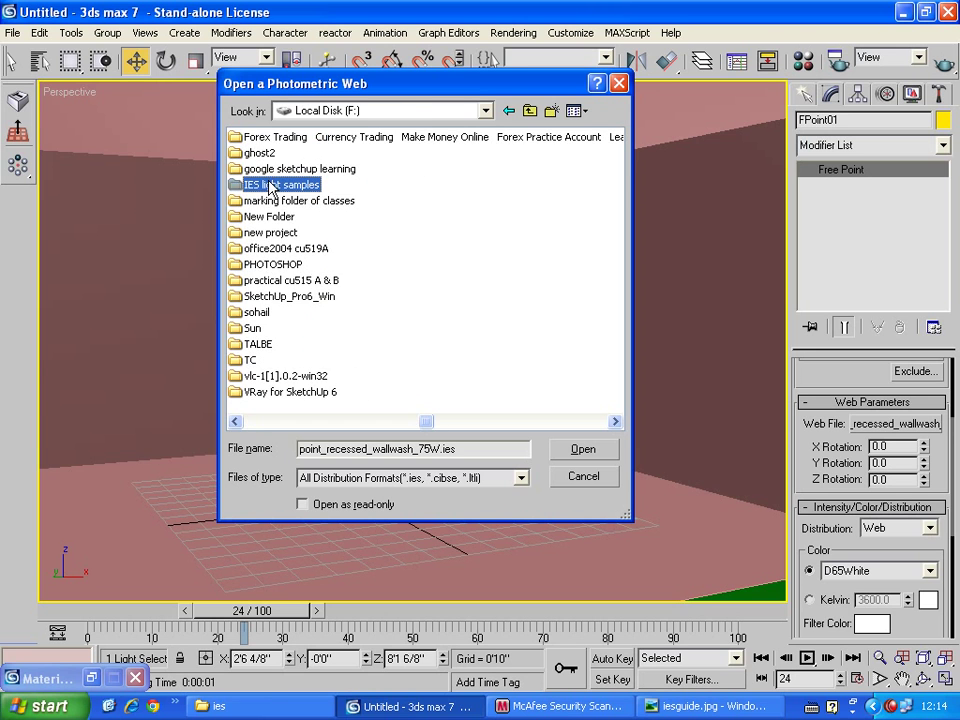
pyautogui.press('Return')
pyautogui.doubleClick(255, 168)
pyautogui.doubleClick(245, 137)
pyautogui.click(249, 140)
pyautogui.doubleClick(249, 140)
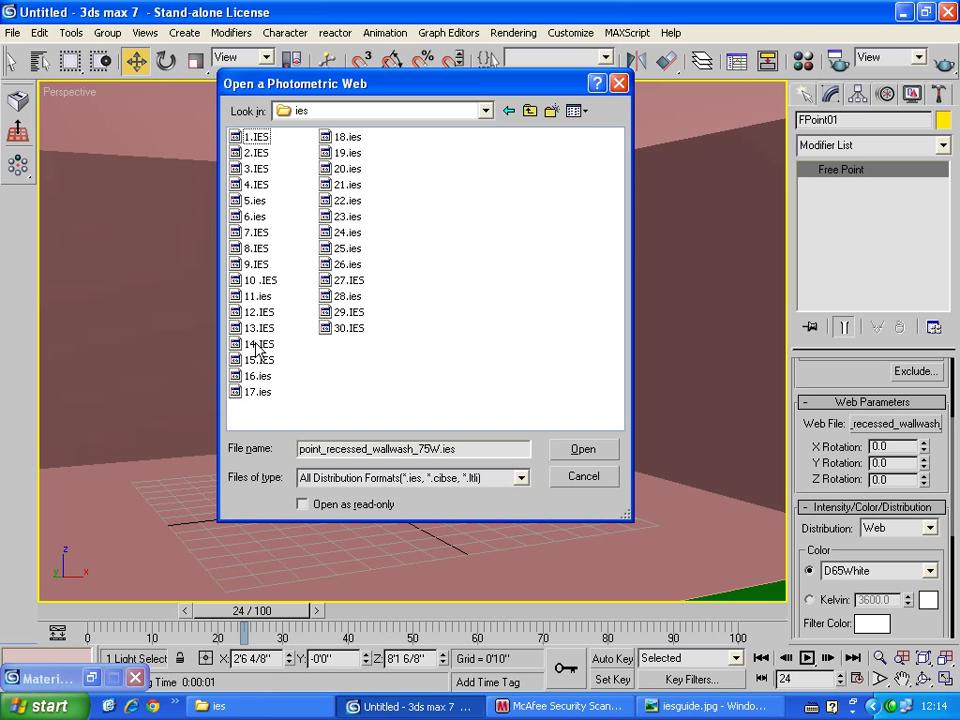
pyautogui.doubleClick(337, 201)
# Test-render, then move the light right against the wall and up to Z 10'7" and re-render.
pyautogui.hotkey('shift', 'q')
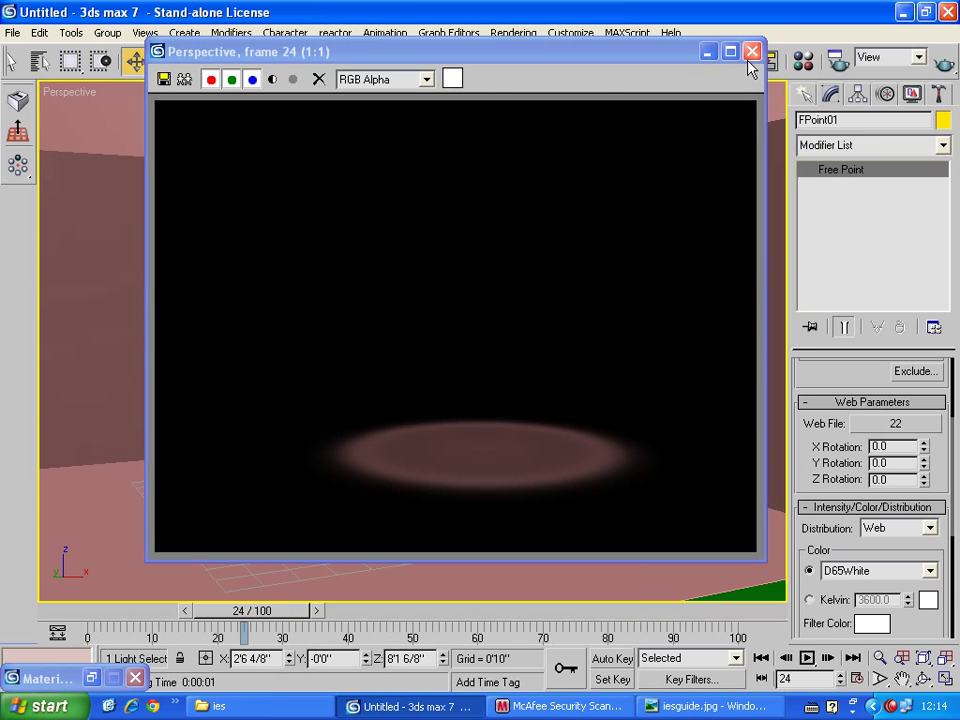
pyautogui.click(751, 51)
pyautogui.moveTo(475, 229); pyautogui.dragTo(683, 228)
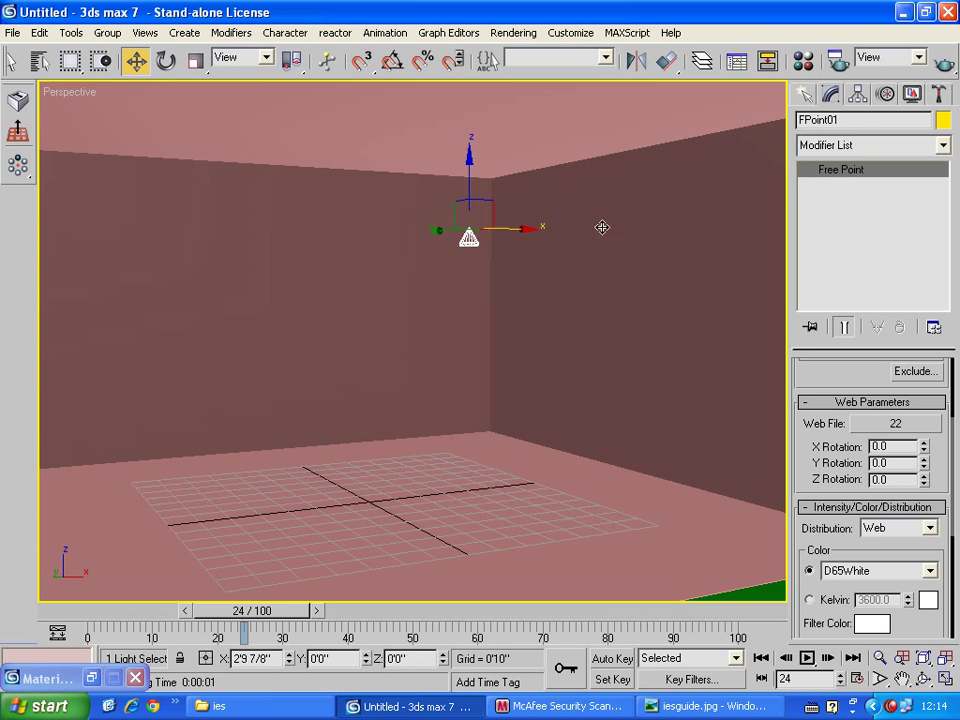
pyautogui.moveTo(617, 205); pyautogui.dragTo(634, 118)
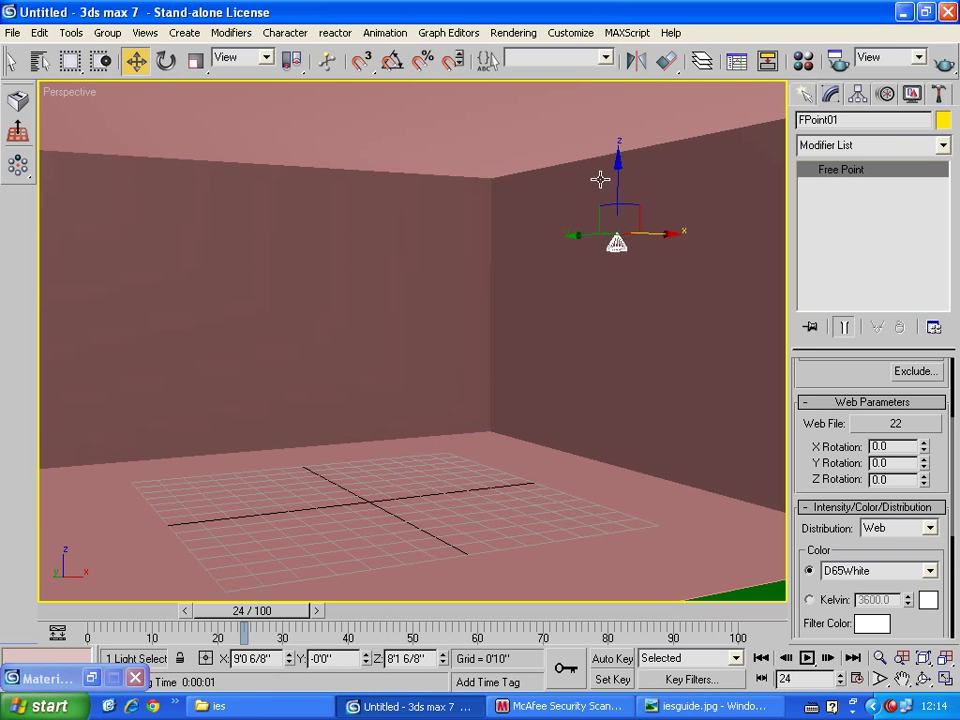
pyautogui.click(943, 61)
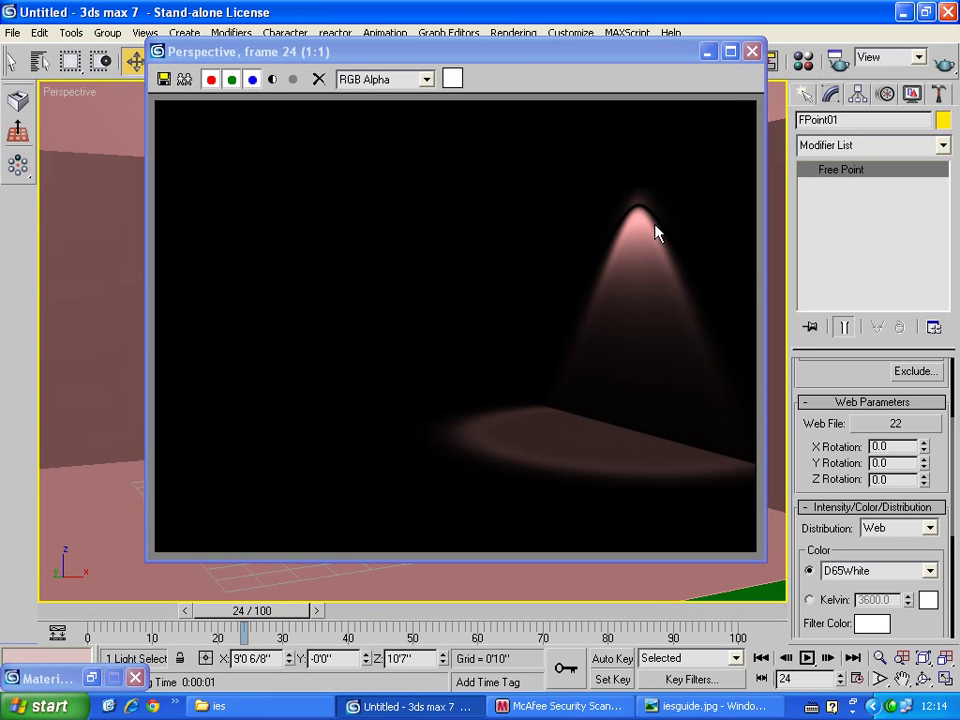
pyautogui.click(751, 55)
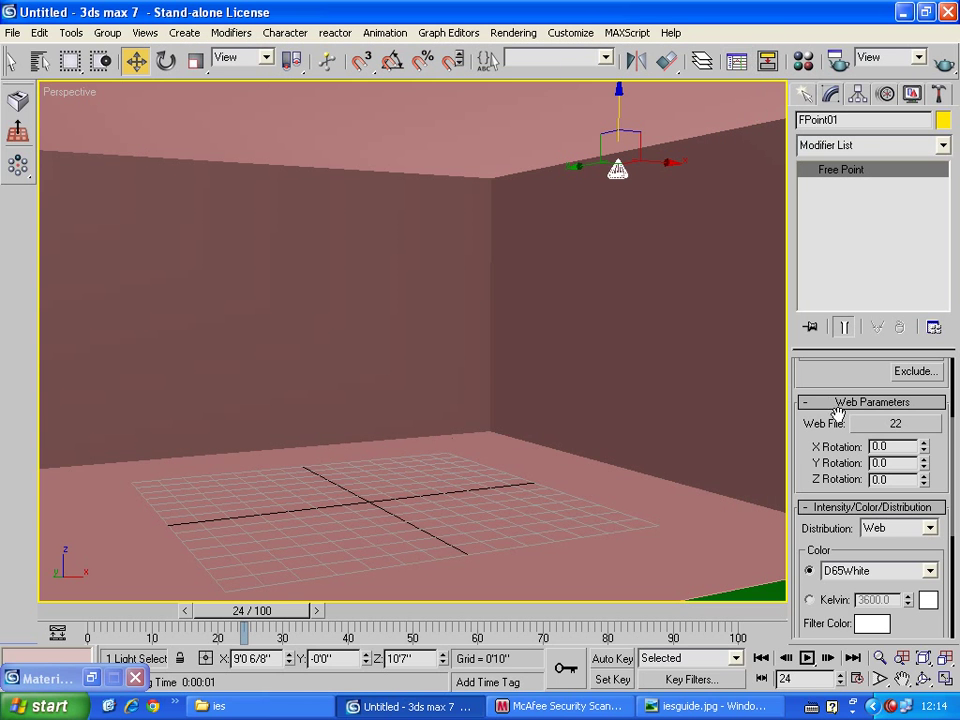
pyautogui.scroll(3, 817, 627)
pyautogui.moveTo(817, 627); pyautogui.dragTo(825, 541)
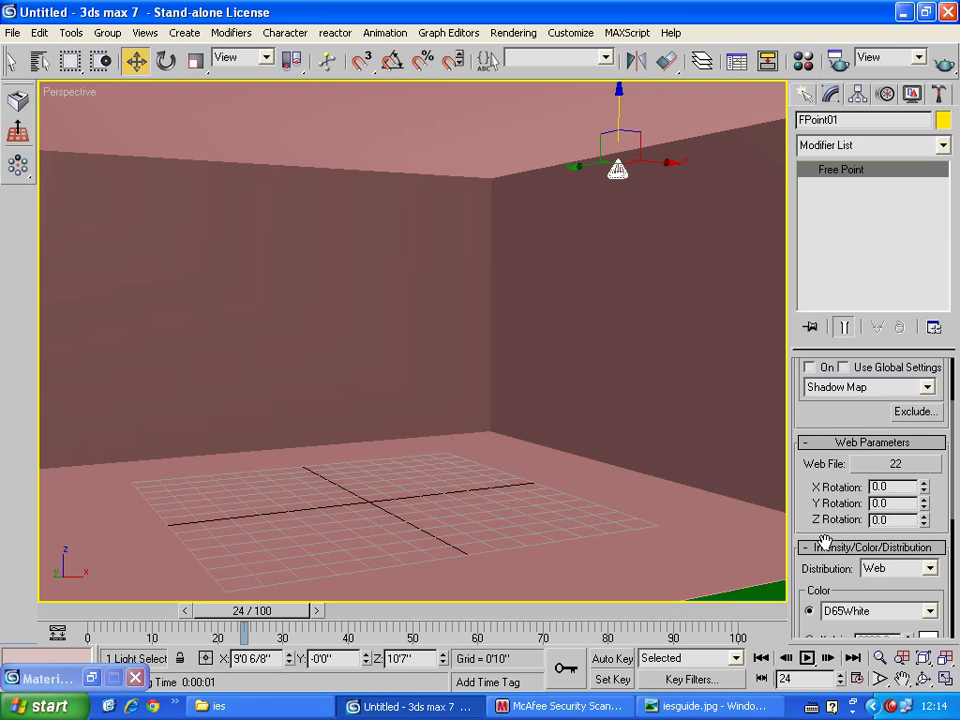
pyautogui.click(805, 93)
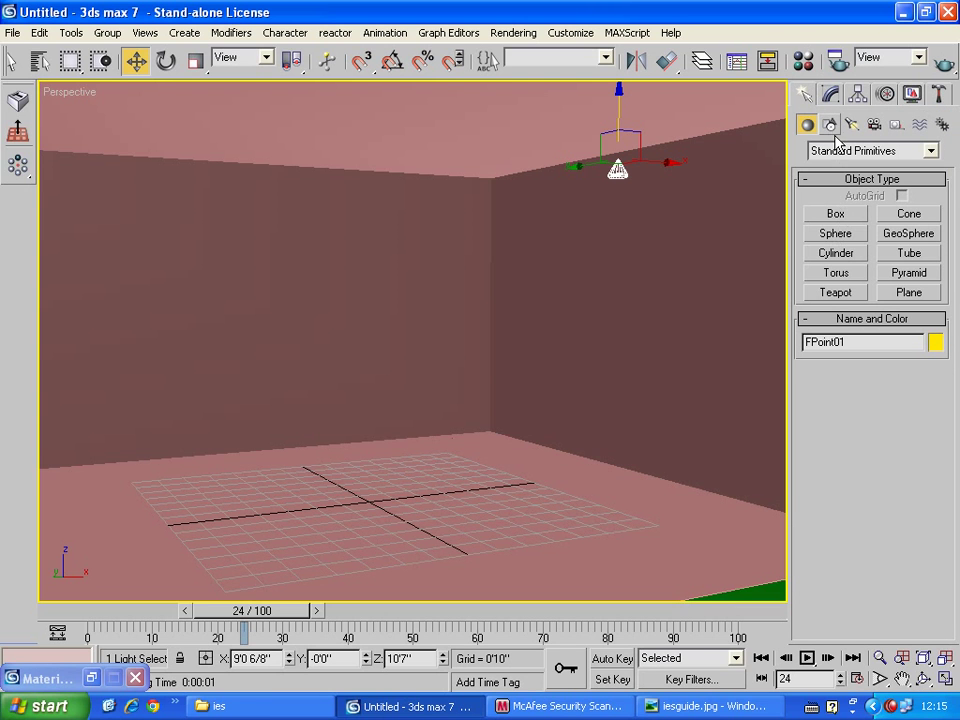
# Add a second free point light, FPoint02, raised to the ceiling on the left, and render.
pyautogui.click(831, 125)
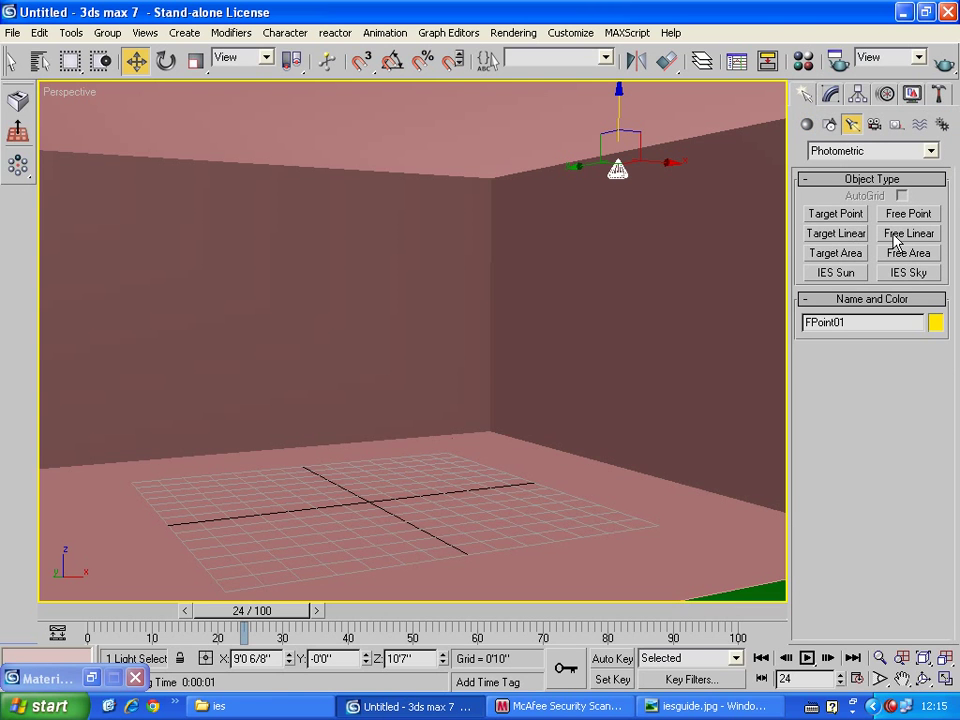
pyautogui.click(900, 213)
pyautogui.click(263, 487)
pyautogui.press('w')
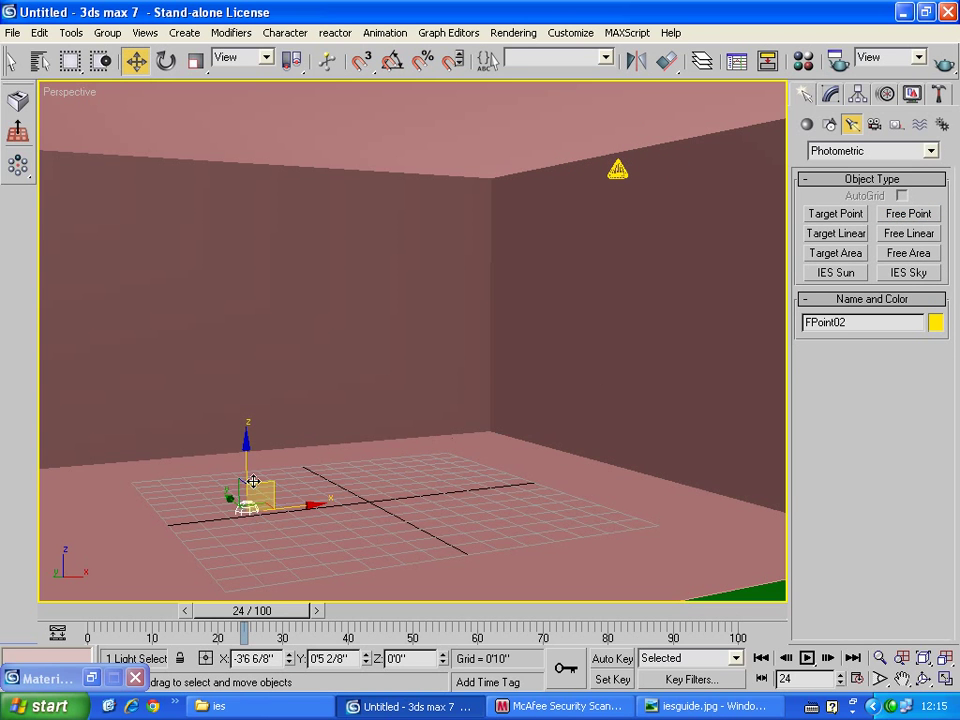
pyautogui.moveTo(248, 465)
pyautogui.mouseDown()
pyautogui.moveTo(260, 127)
pyautogui.moveTo(252, 117)
pyautogui.mouseUp()
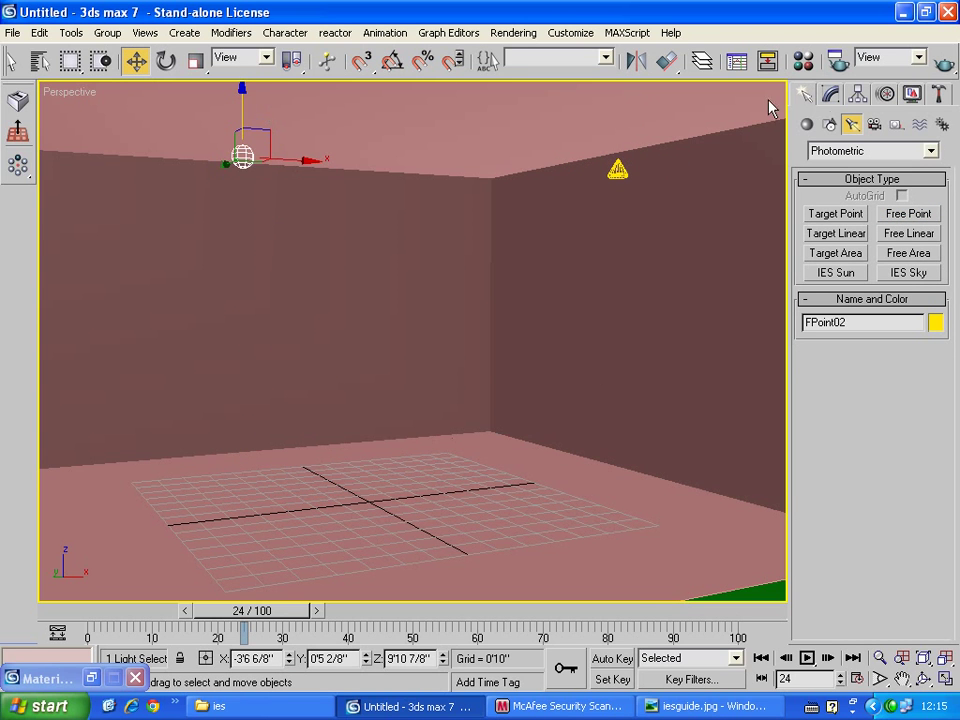
pyautogui.click(941, 65)
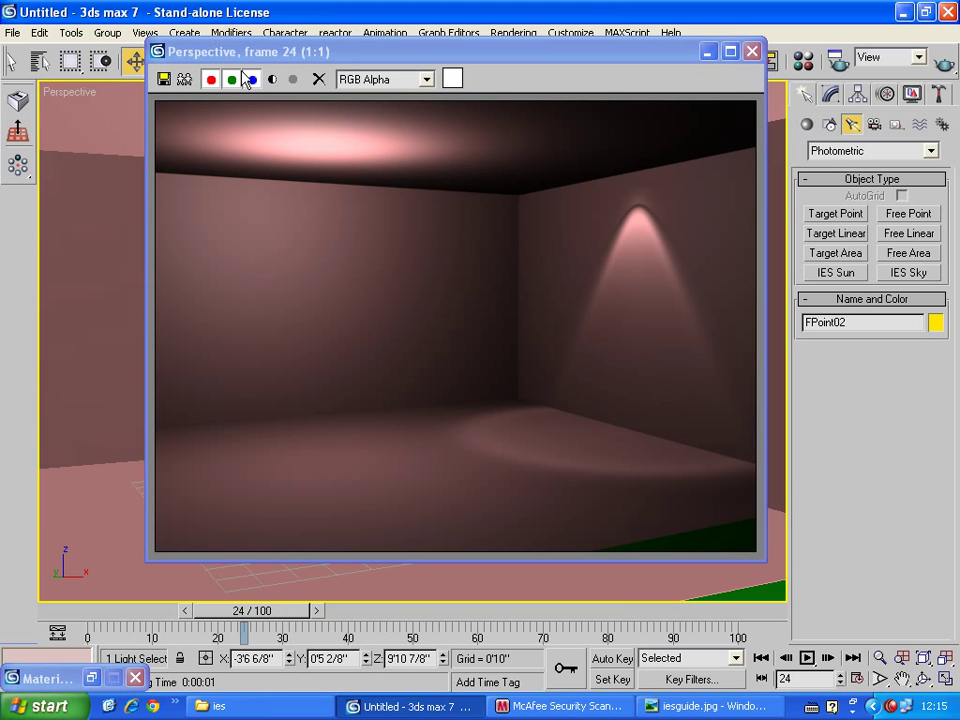
pyautogui.click(751, 55)
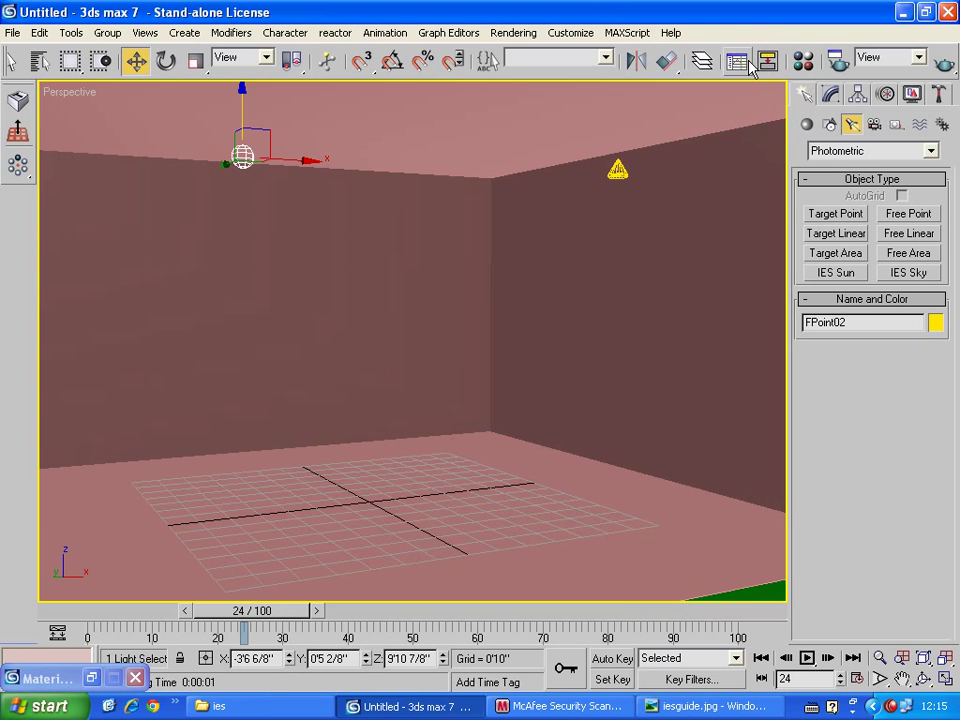
# Select FPoint01 and reopen its web file chooser beside the IES guide image.
pyautogui.click(617, 168)
pyautogui.click(830, 93)
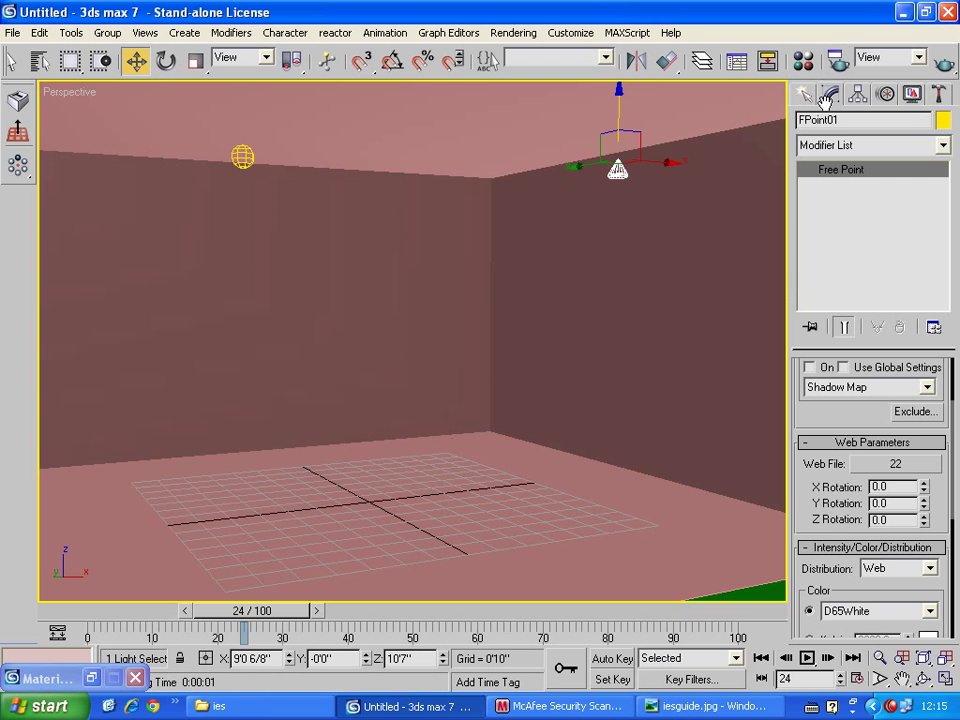
pyautogui.click(862, 464)
pyautogui.click(707, 706)
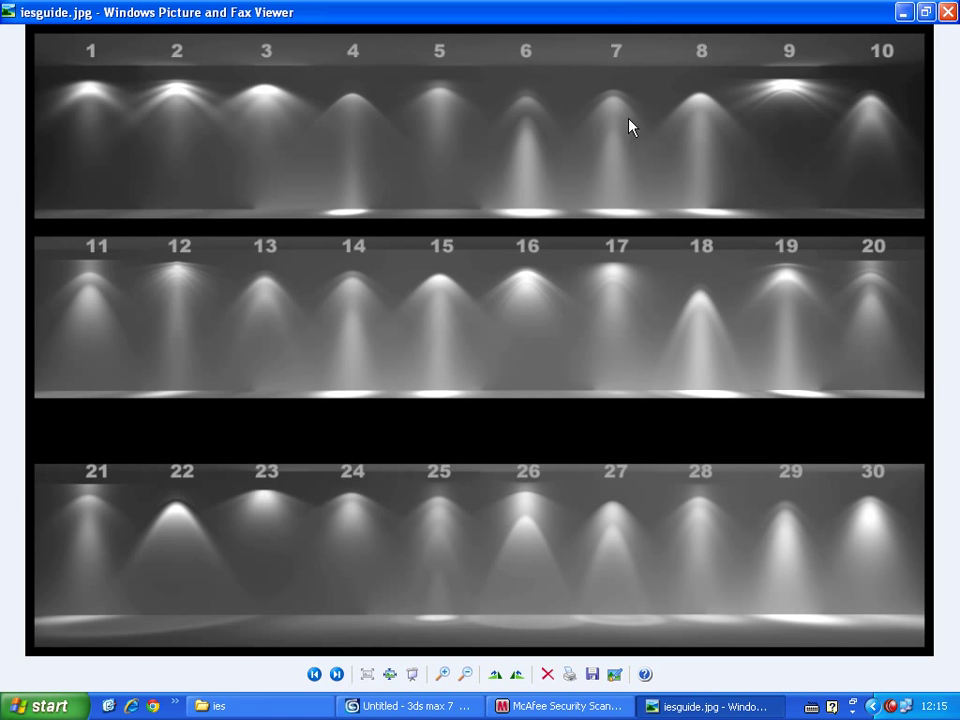
# Switch FPoint01 to the 9.ies profile and render to see its starburst glow.
pyautogui.click(904, 13)
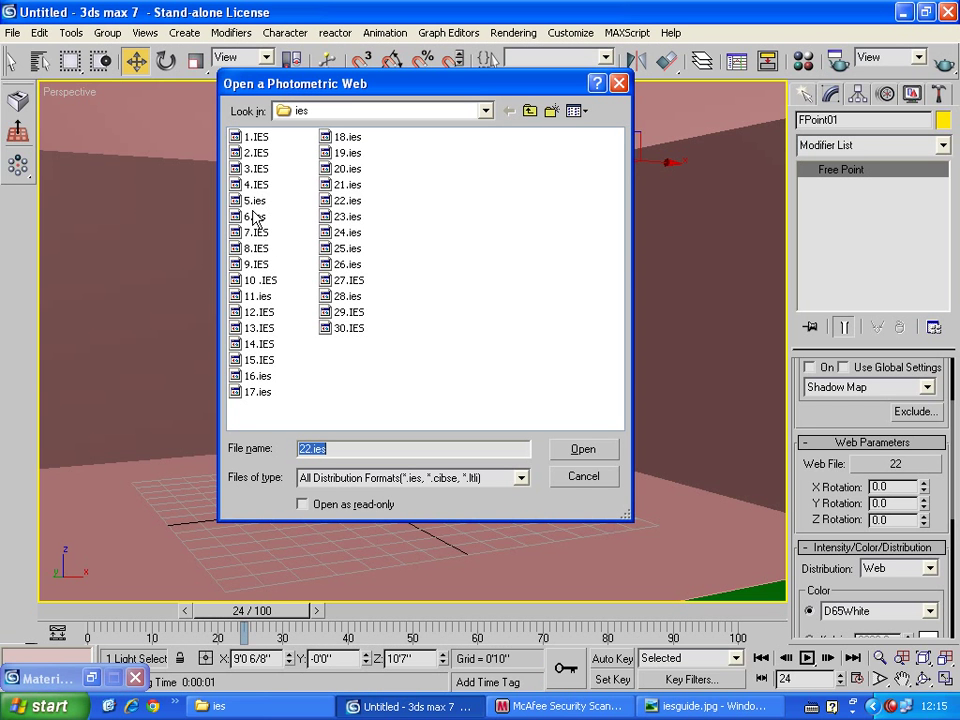
pyautogui.doubleClick(250, 272)
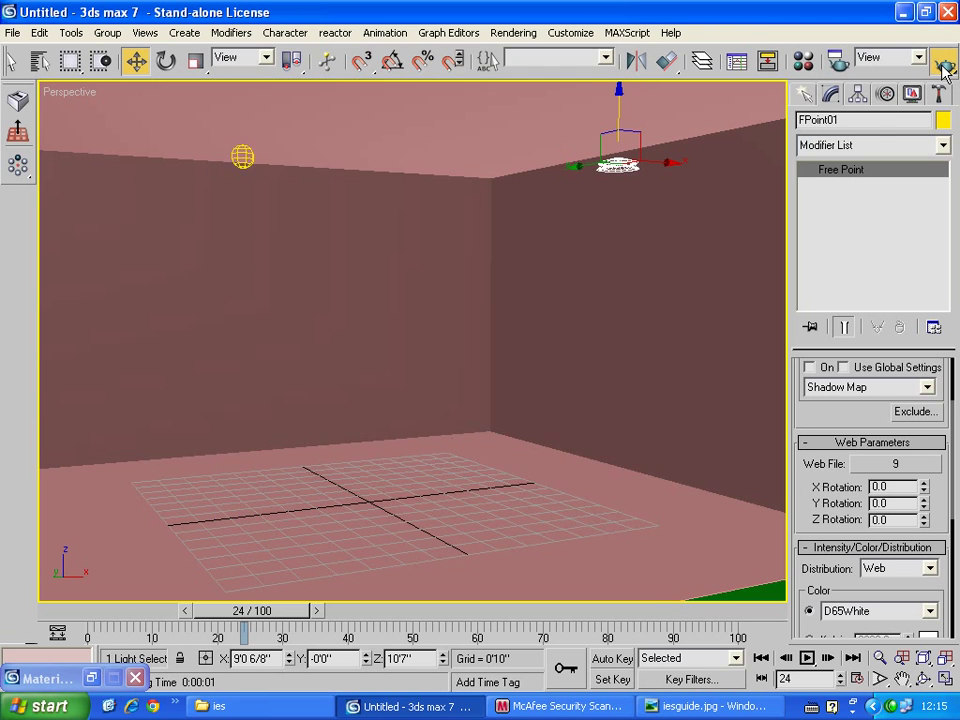
pyautogui.click(943, 62)
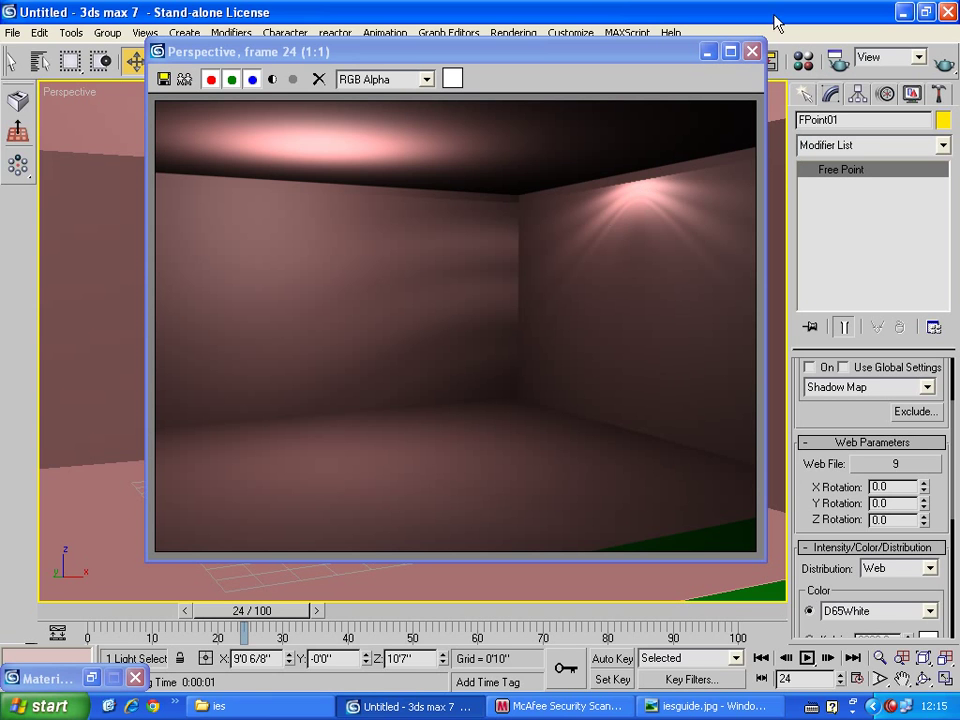
pyautogui.click(754, 54)
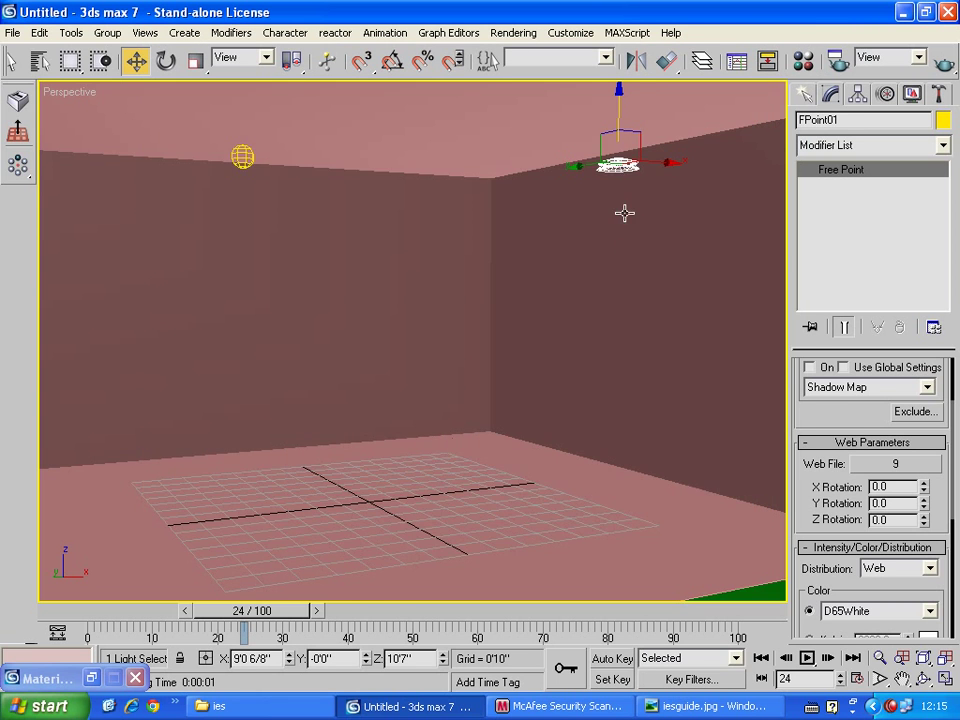
pyautogui.moveTo(624, 212); pyautogui.dragTo(600, 262, button='middle')
pyautogui.click(803, 94)
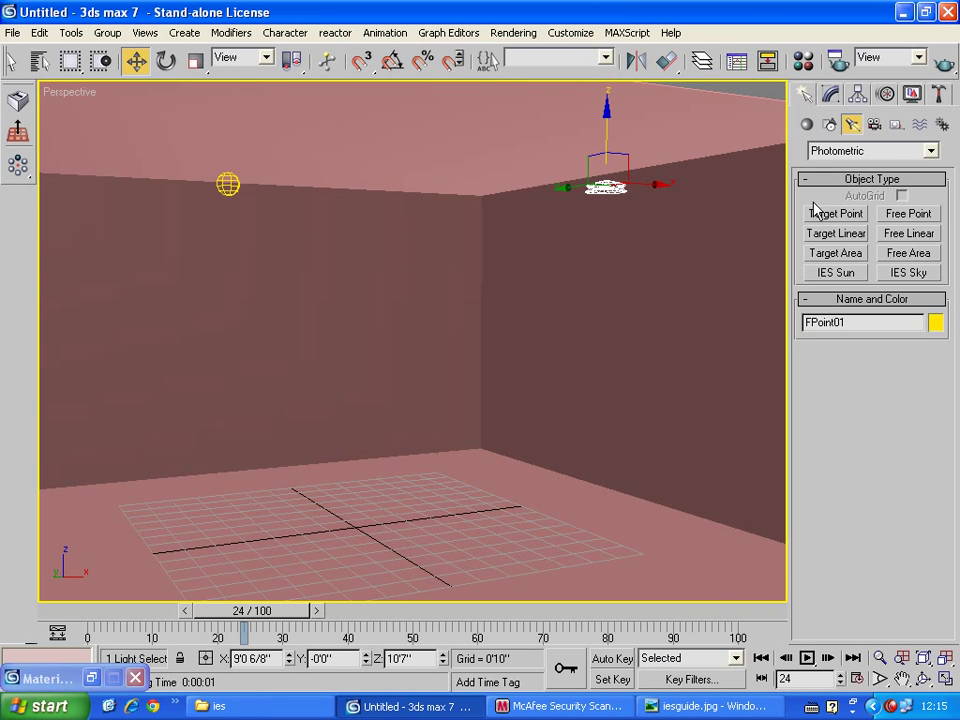
# Turn on AutoGrid and draw a sphere at the ceiling.
pyautogui.click(806, 124)
pyautogui.click(831, 241)
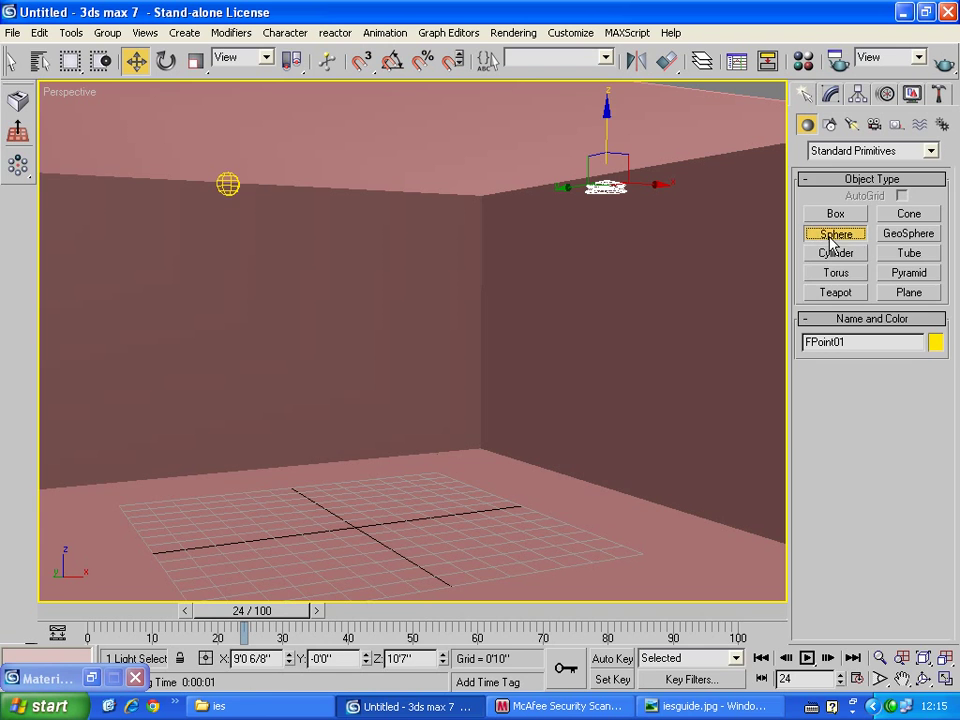
pyautogui.click(895, 195)
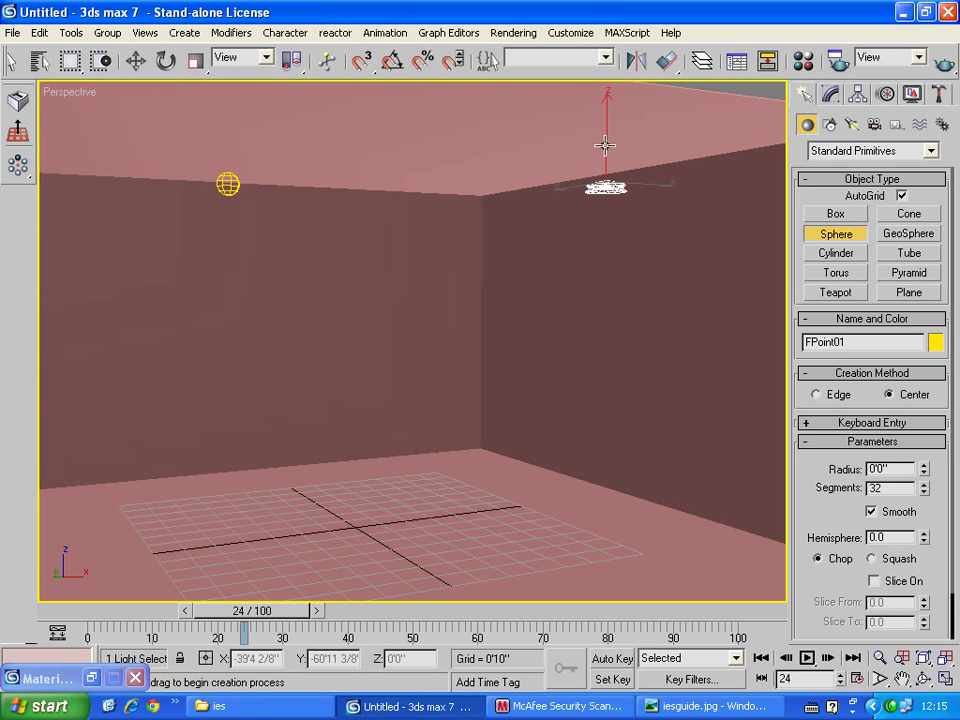
pyautogui.moveTo(604, 144); pyautogui.dragTo(601, 158)
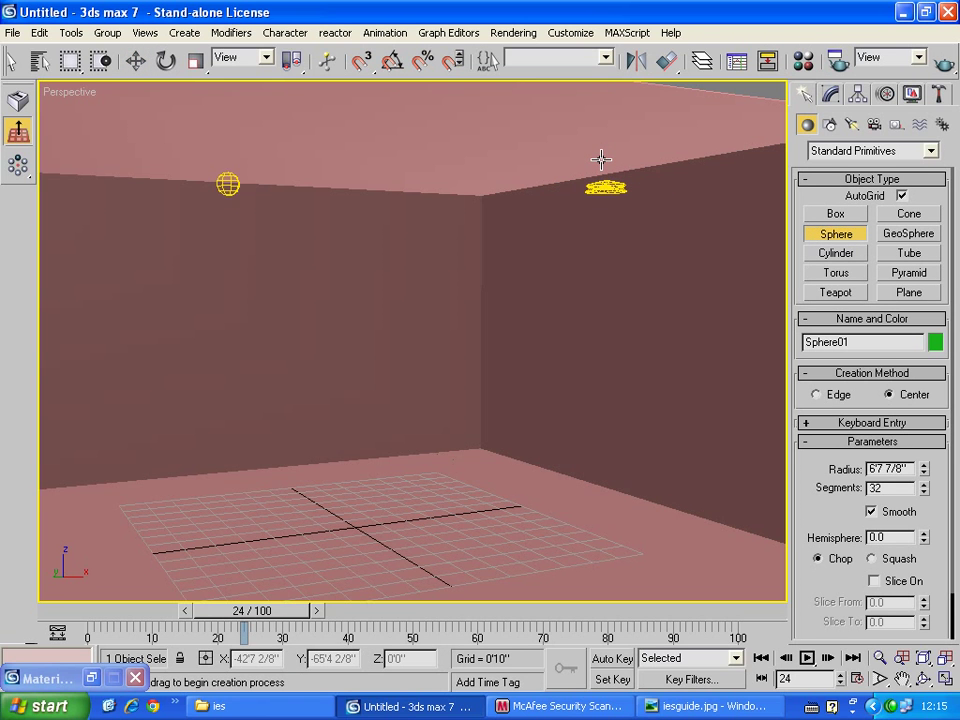
pyautogui.press('w')
# Reframe the room box and draw a small sphere on its top surface.
pyautogui.click(922, 678)
pyautogui.moveTo(510, 289)
pyautogui.mouseDown()
pyautogui.moveTo(495, 347)
pyautogui.moveTo(505, 310)
pyautogui.mouseUp()
pyautogui.moveTo(504, 310); pyautogui.dragTo(465, 429, button='middle')
pyautogui.scroll(3, 465, 223)
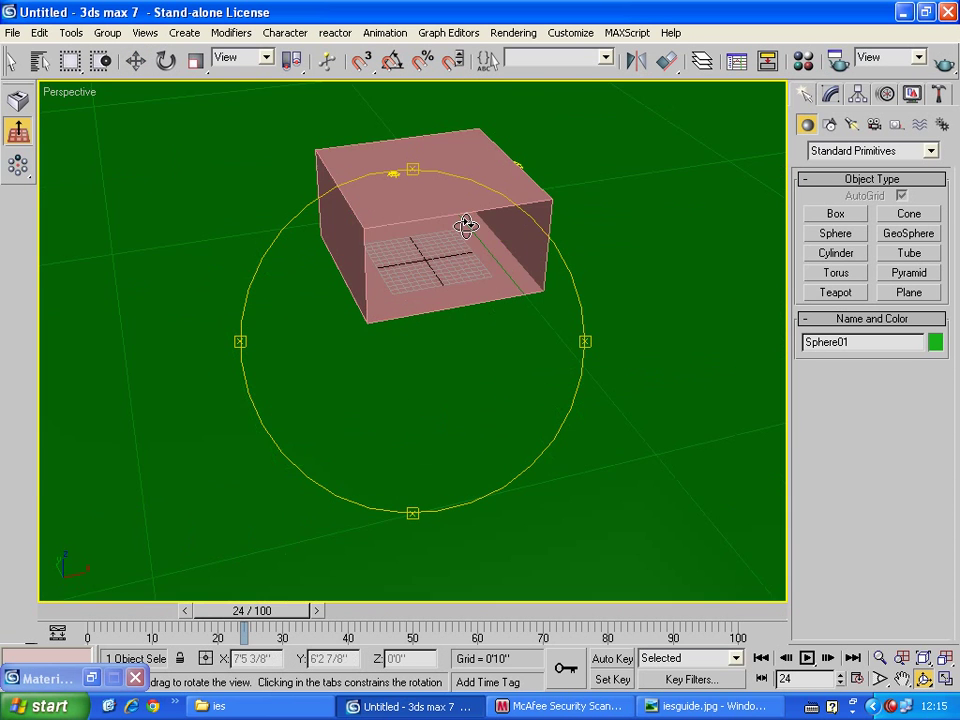
pyautogui.scroll(3, 469, 216)
pyautogui.moveTo(469, 216); pyautogui.dragTo(405, 360, button='middle')
pyautogui.moveTo(405, 360)
pyautogui.mouseDown()
pyautogui.moveTo(381, 317)
pyautogui.moveTo(544, 336)
pyautogui.moveTo(236, 285)
pyautogui.moveTo(438, 338)
pyautogui.mouseUp()
pyautogui.rightClick(438, 338)
pyautogui.click(448, 343)
pyautogui.click(849, 236)
pyautogui.moveTo(533, 366); pyautogui.dragTo(545, 360)
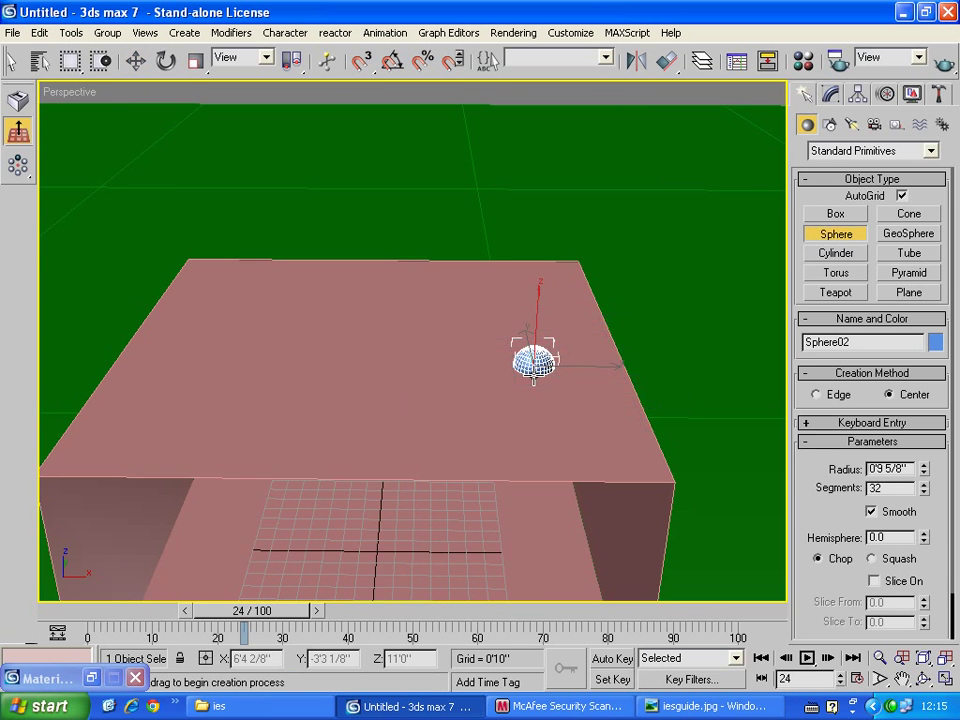
pyautogui.press('w')
# Shrink the small sphere's radius to 0'3 3/8".
pyautogui.hotkey('ctrl', 'r')
pyautogui.moveTo(520, 400)
pyautogui.mouseDown()
pyautogui.moveTo(452, 360)
pyautogui.moveTo(476, 328)
pyautogui.moveTo(546, 424)
pyautogui.moveTo(502, 394)
pyautogui.moveTo(544, 386)
pyautogui.moveTo(525, 364)
pyautogui.mouseUp()
pyautogui.rightClick(525, 364)
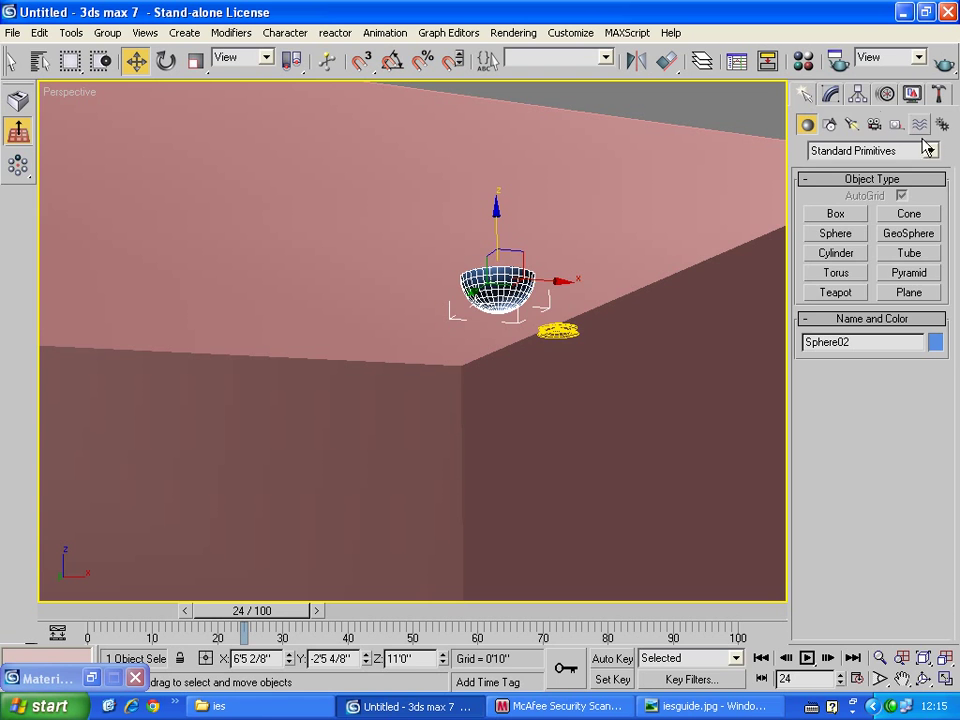
pyautogui.click(830, 94)
pyautogui.moveTo(924, 398); pyautogui.dragTo(925, 455)
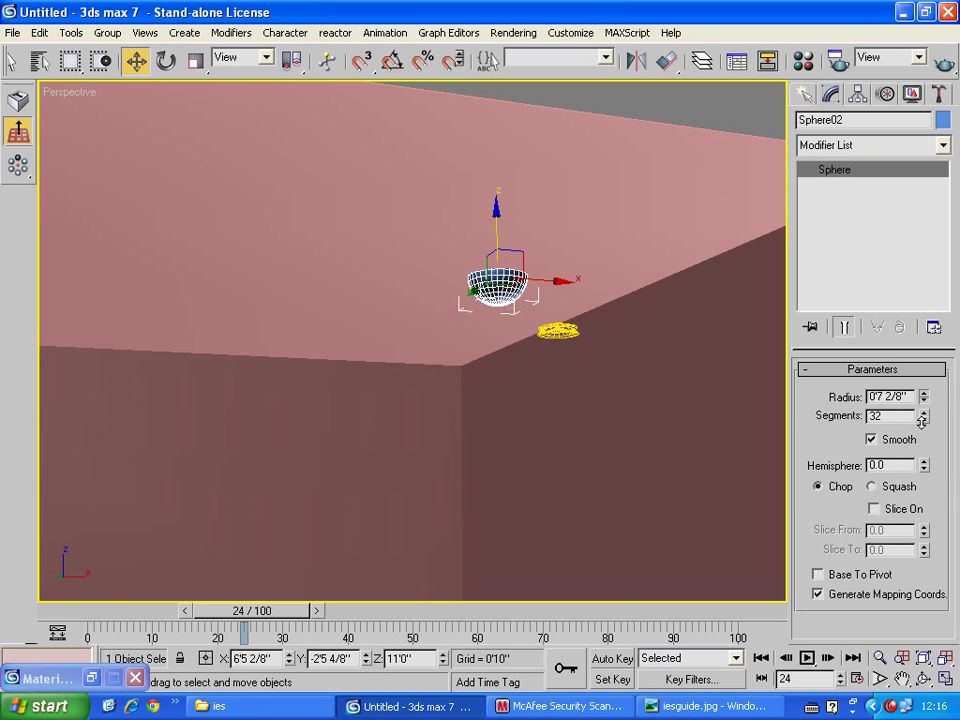
# Select FPoint01 and move it onto the sphere in the Top view.
pyautogui.click(945, 678)
pyautogui.click(945, 678)
pyautogui.click(923, 678)
pyautogui.moveTo(537, 393)
pyautogui.mouseDown()
pyautogui.moveTo(475, 188)
pyautogui.moveTo(465, 229)
pyautogui.mouseUp()
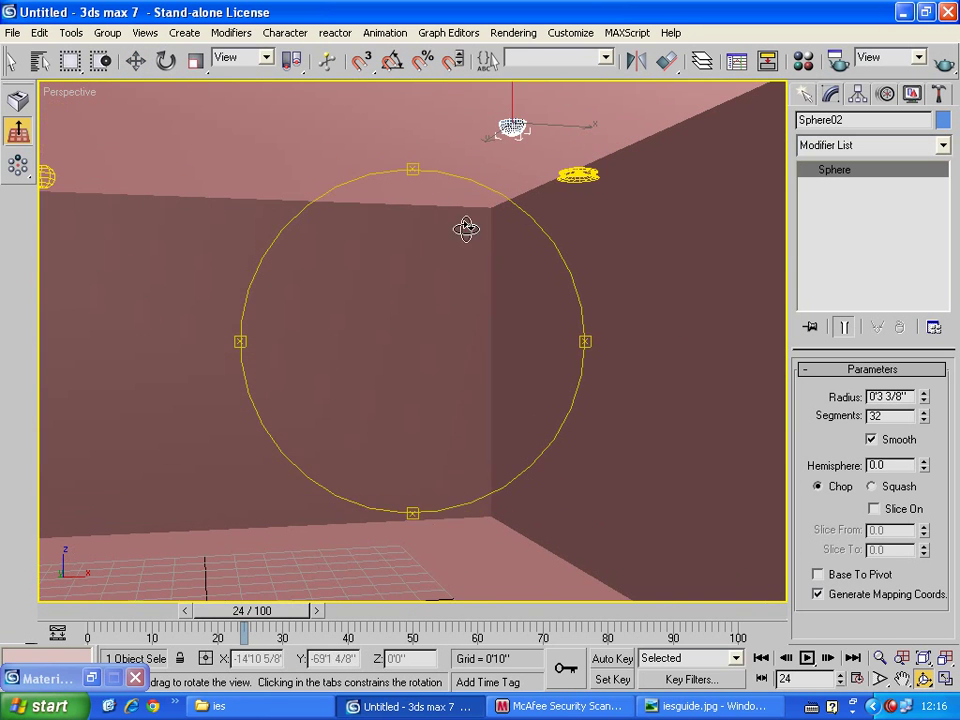
pyautogui.press('w')
pyautogui.click(574, 174)
pyautogui.click(940, 682)
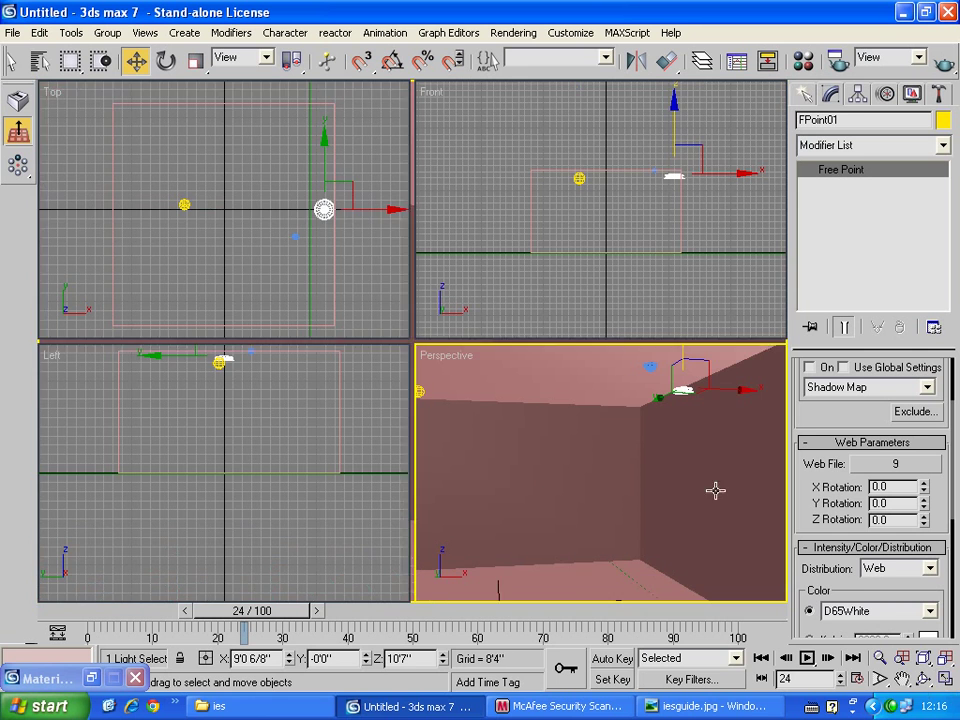
pyautogui.rightClick(294, 268)
pyautogui.moveTo(357, 188); pyautogui.dragTo(330, 215)
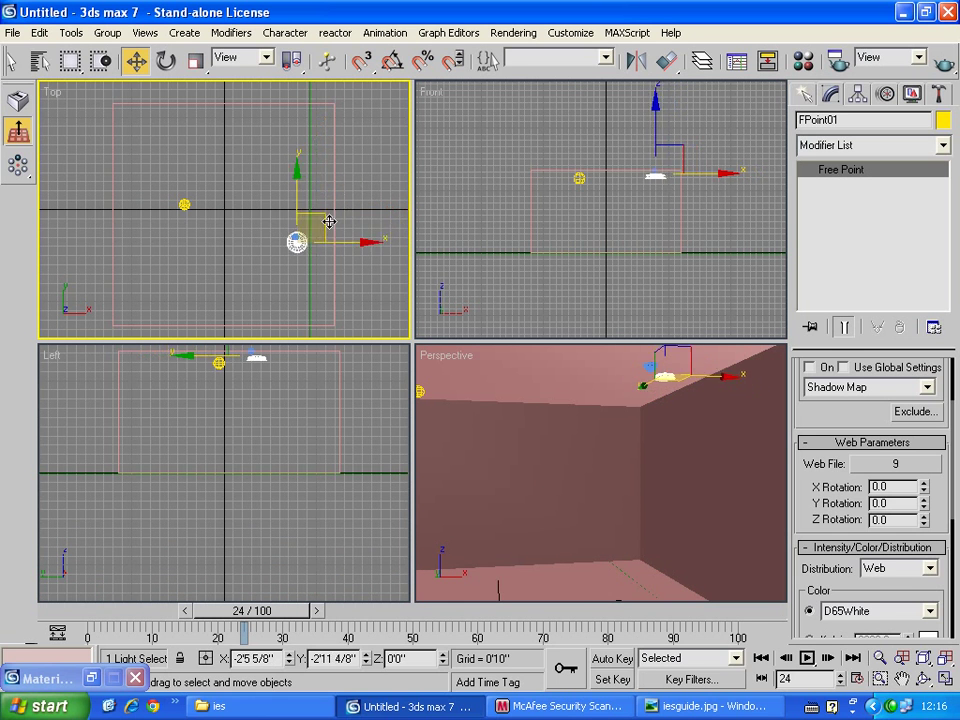
# In the Left view, raise FPoint01 to Z 10'9 6/8" to meet the sphere.
pyautogui.rightClick(211, 465)
pyautogui.scroll(1, 240, 396)
pyautogui.scroll(2, 245, 396)
pyautogui.moveTo(258, 396); pyautogui.dragTo(236, 499, button='middle')
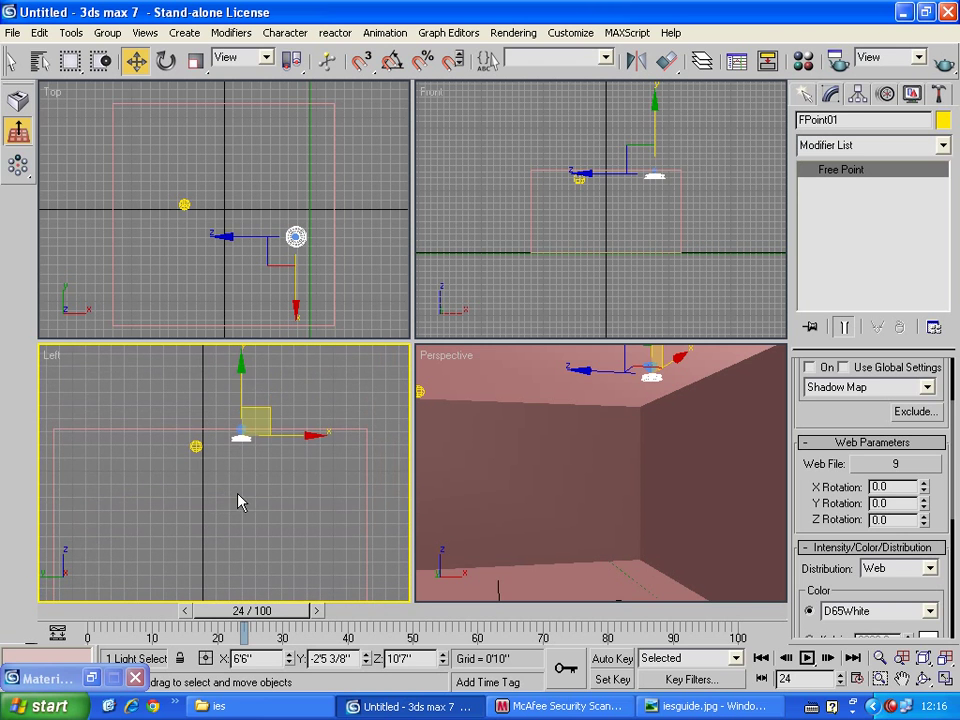
pyautogui.moveTo(270, 423); pyautogui.dragTo(268, 422)
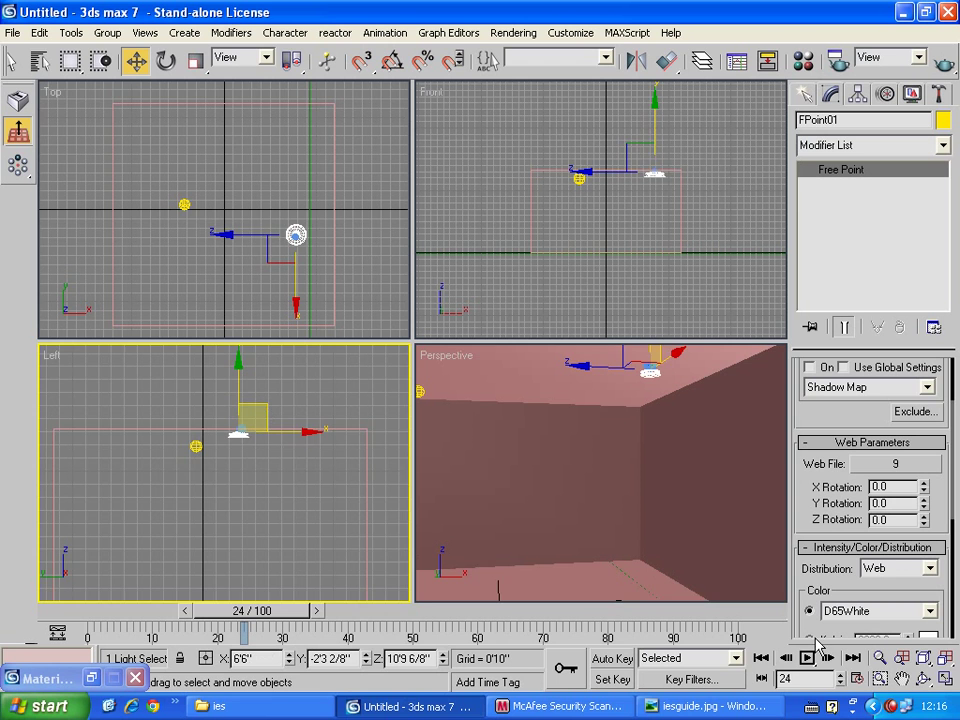
pyautogui.rightClick(700, 510)
pyautogui.hotkey('alt', 'w')
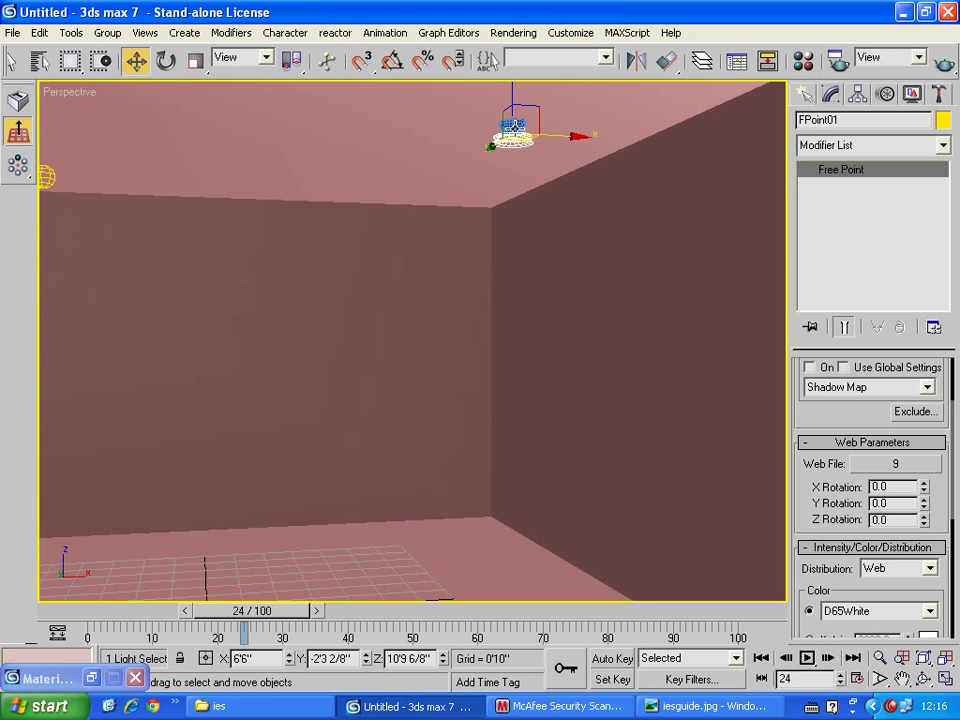
pyautogui.click(512, 127)
# In Material Editor slot 3, turn on a bright yellow Self-Illumination color.
pyautogui.click(803, 60)
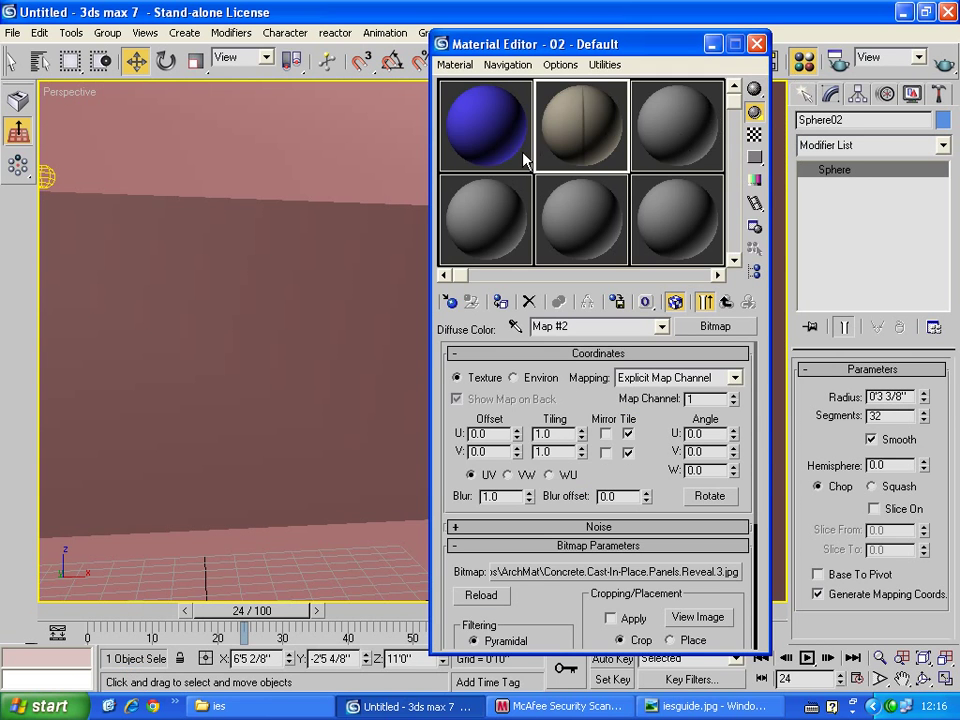
pyautogui.click(681, 140)
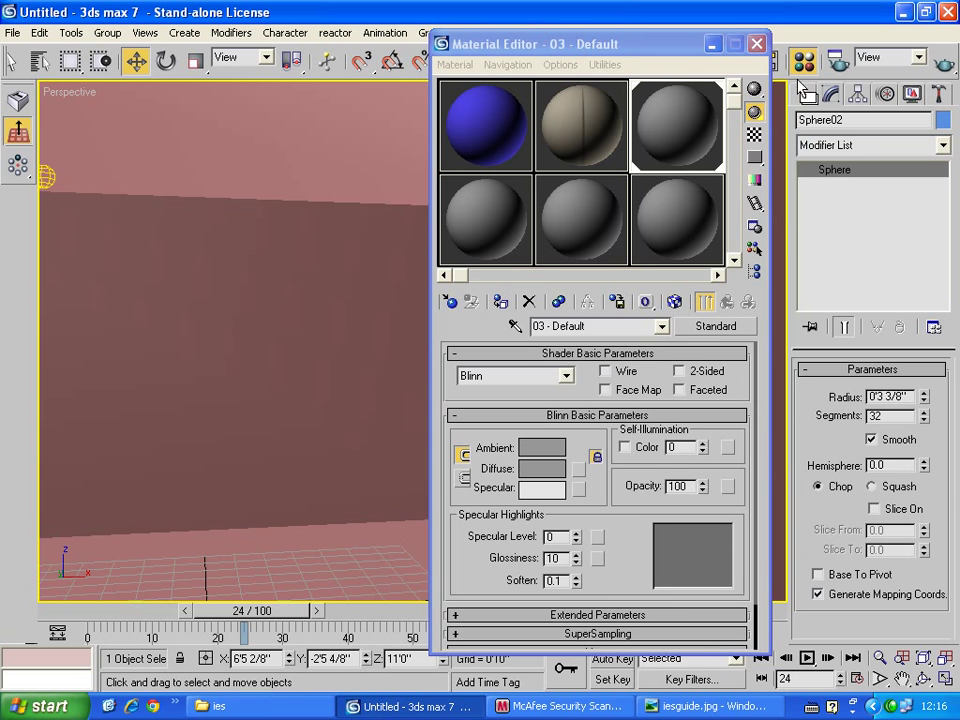
pyautogui.moveTo(553, 44)
pyautogui.mouseDown()
pyautogui.moveTo(881, 93)
pyautogui.moveTo(107, 48)
pyautogui.mouseUp()
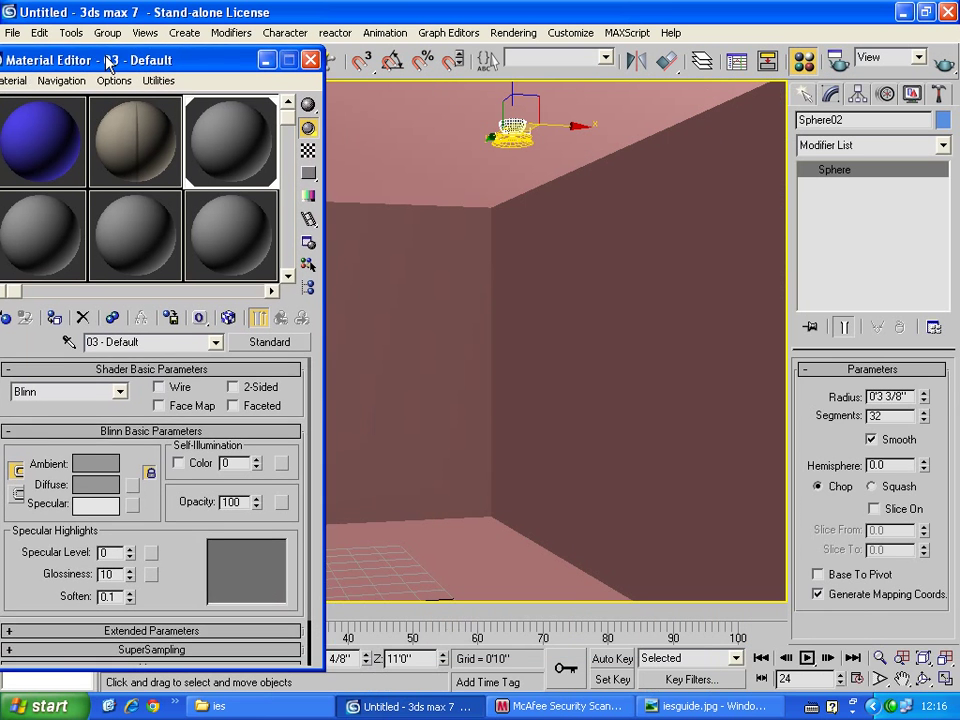
pyautogui.click(183, 451)
pyautogui.click(240, 452)
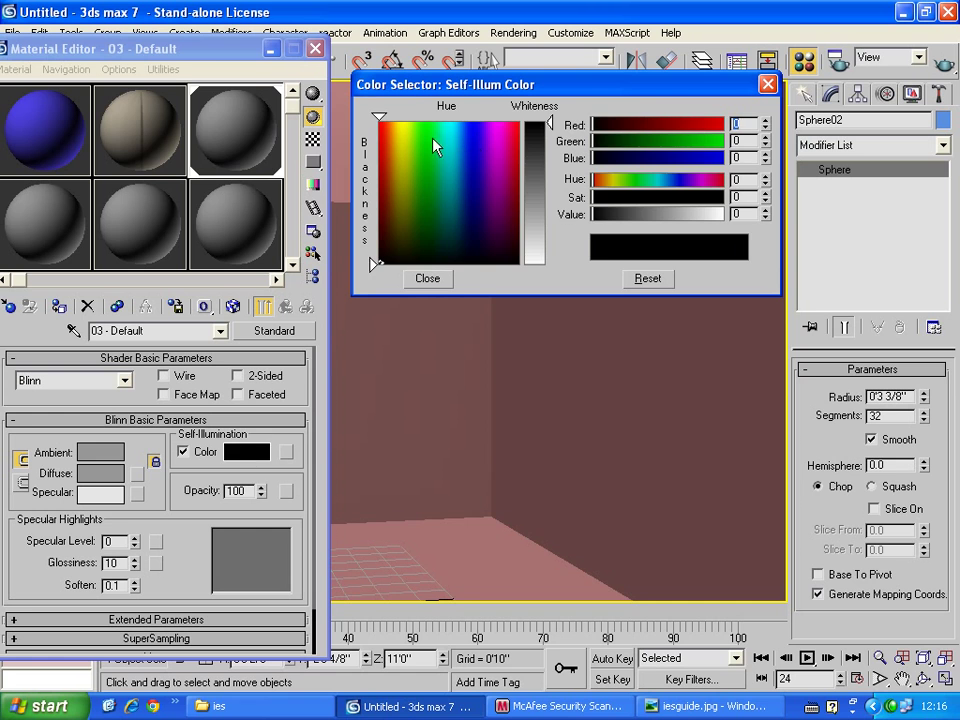
pyautogui.click(406, 139)
pyautogui.moveTo(549, 122); pyautogui.dragTo(550, 152)
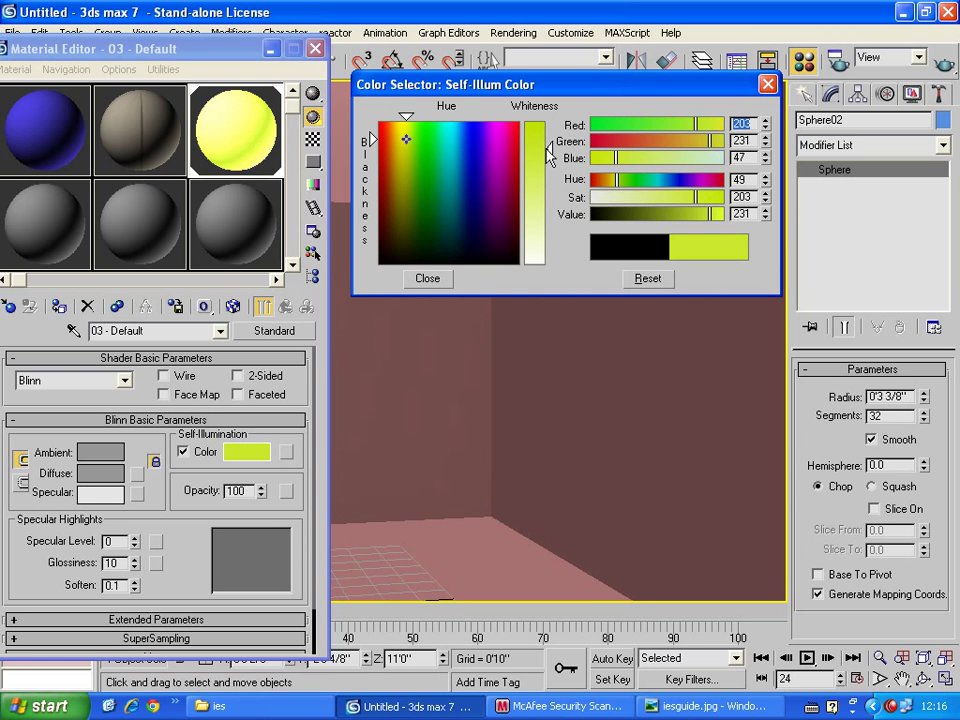
pyautogui.click(427, 278)
# Set Opacity 83, Specular Level 52 and Glossiness 36, then close the Material Editor.
pyautogui.moveTo(261, 491); pyautogui.dragTo(261, 501)
pyautogui.moveTo(90, 48); pyautogui.dragTo(205, 11)
pyautogui.moveTo(250, 504); pyautogui.dragTo(250, 470)
pyautogui.moveTo(250, 526); pyautogui.dragTo(253, 501)
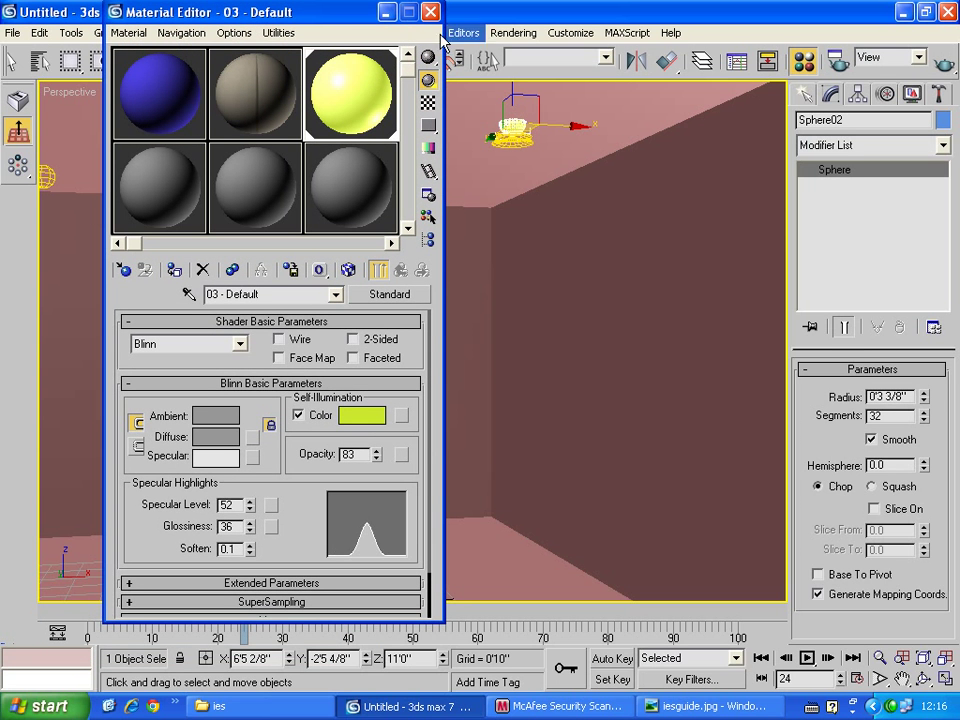
pyautogui.click(430, 12)
pyautogui.click(513, 128)
# Group the light and bulb sphere as Group01.
pyautogui.keyDown('ctrl'); pyautogui.click(513, 127); pyautogui.keyUp('ctrl')
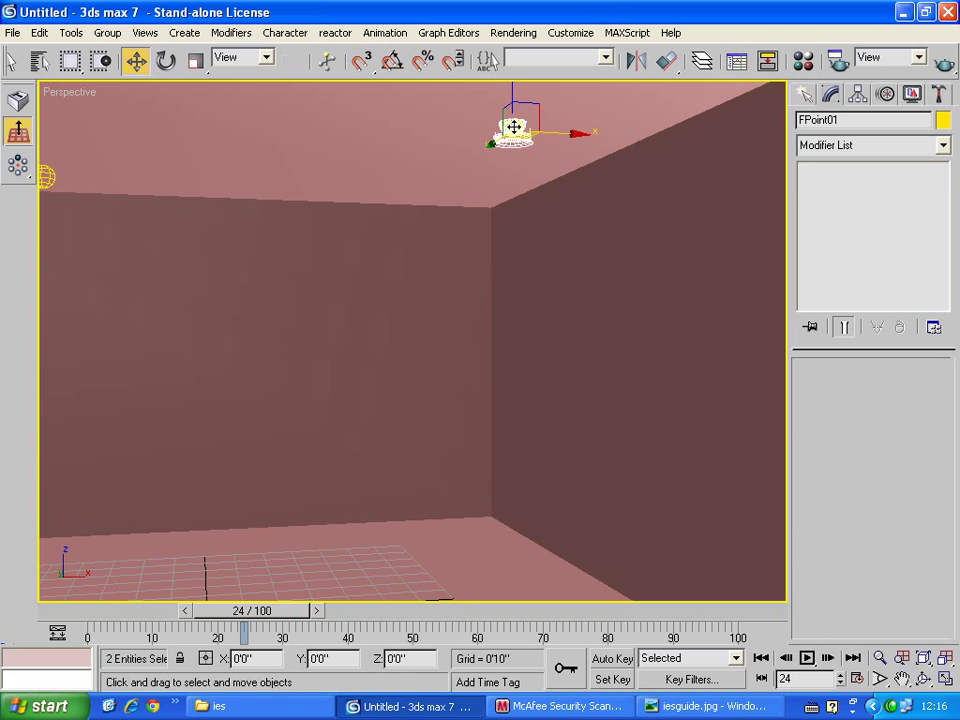
pyautogui.click(105, 32)
pyautogui.click(118, 52)
pyautogui.click(426, 382)
# In the maximized Top view, delete the stray FPoint02 and reselect Group01.
pyautogui.click(944, 678)
pyautogui.rightClick(213, 190)
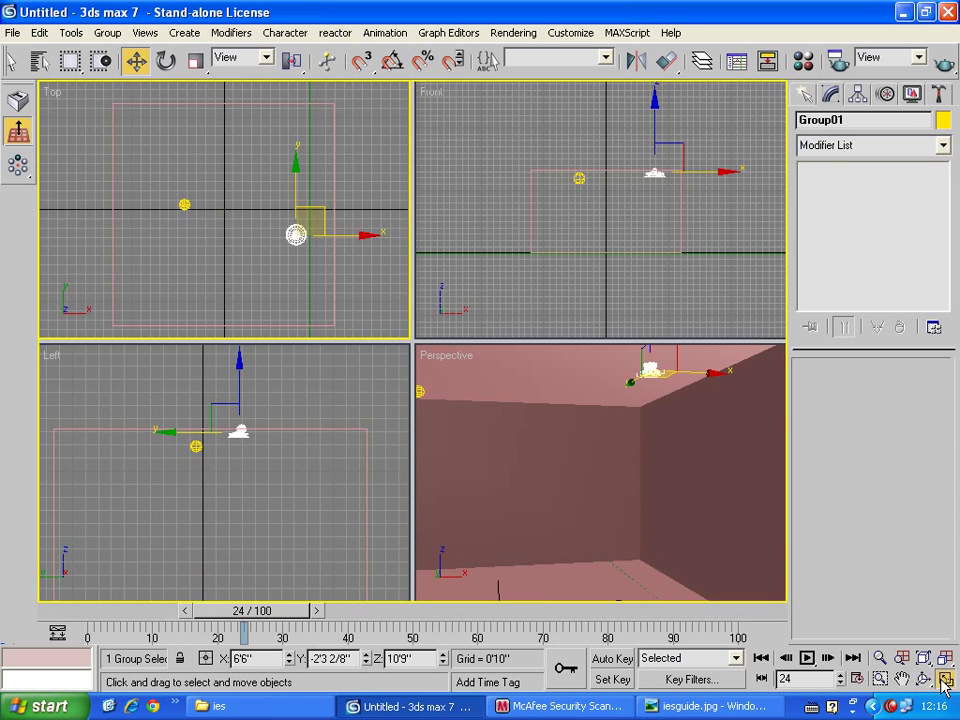
pyautogui.click(944, 678)
pyautogui.click(372, 335)
pyautogui.press('Delete')
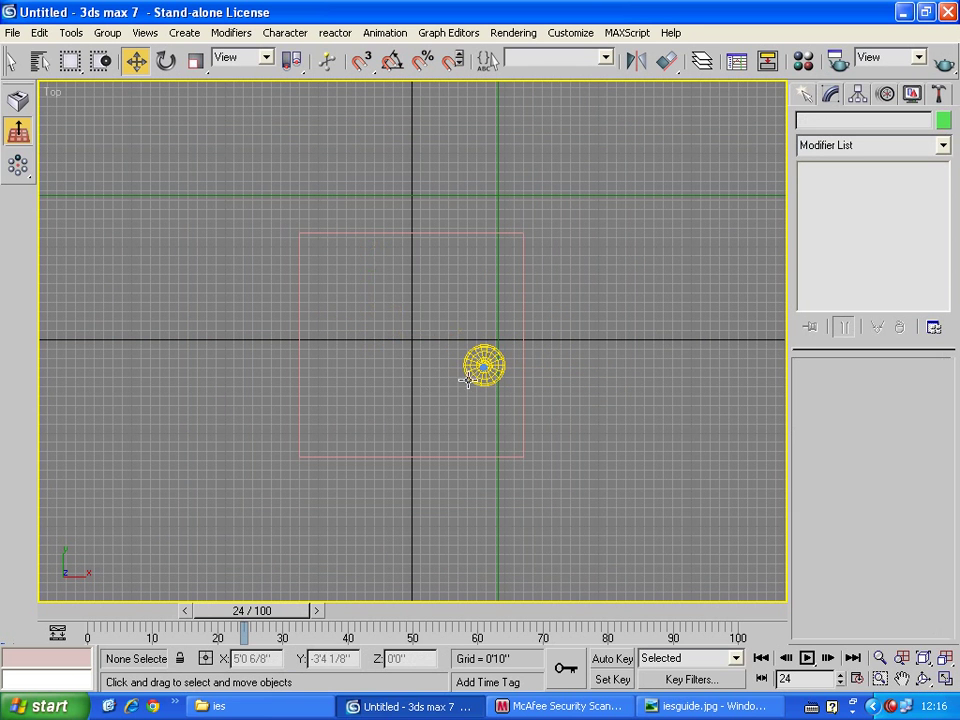
pyautogui.click(485, 366)
# Shift-drag three instanced copies of Group01 across the ceiling.
pyautogui.keyDown('shift'); pyautogui.moveTo(522, 356); pyautogui.dragTo(440, 378); pyautogui.keyUp('shift')
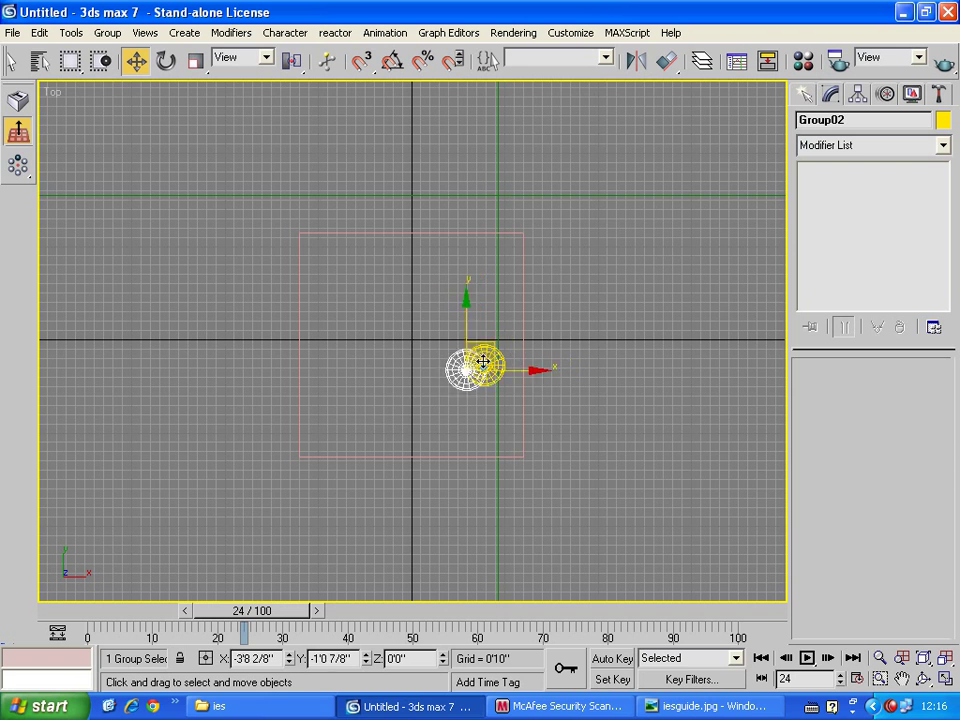
pyautogui.click(418, 317)
pyautogui.click(510, 318)
pyautogui.click(425, 433)
pyautogui.moveTo(431, 376)
pyautogui.keyDown('shift'); pyautogui.mouseDown()
pyautogui.moveTo(407, 300)
pyautogui.moveTo(497, 255)
pyautogui.mouseUp(); pyautogui.keyUp('shift')
pyautogui.click(418, 431)
pyautogui.click(431, 437)
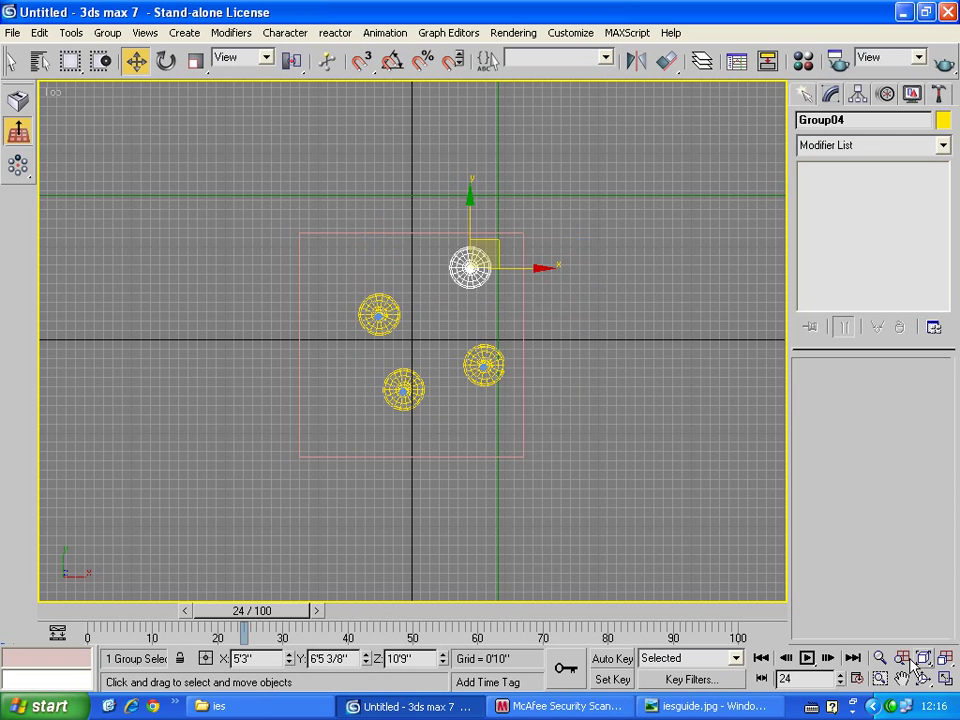
# Render the maximized perspective view showing the four fixtures.
pyautogui.click(913, 665)
pyautogui.rightClick(726, 561)
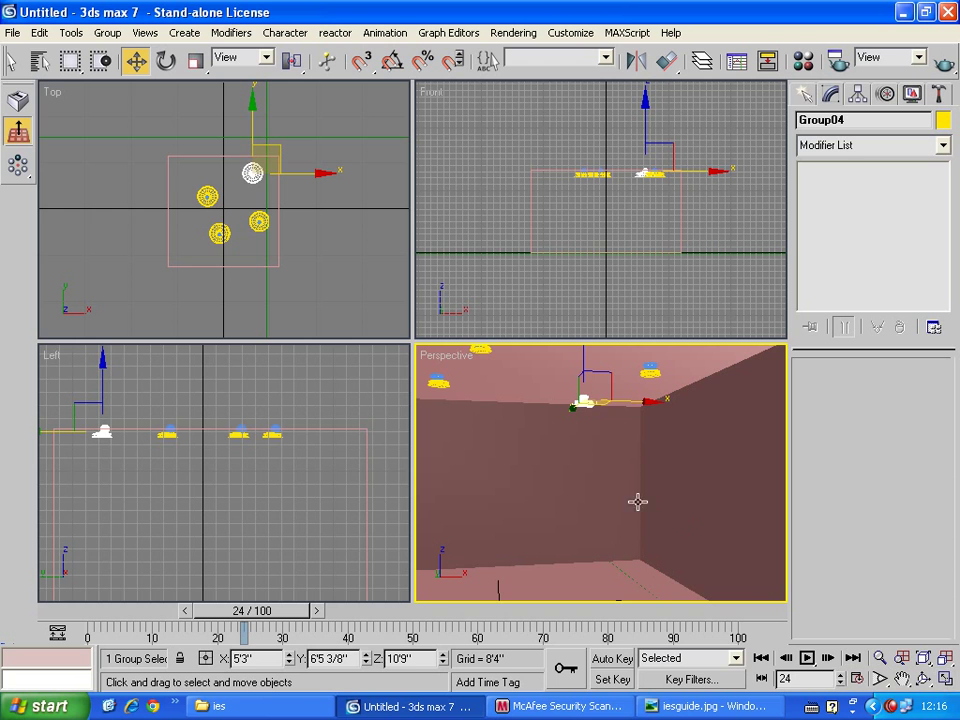
pyautogui.hotkey('alt', 'w')
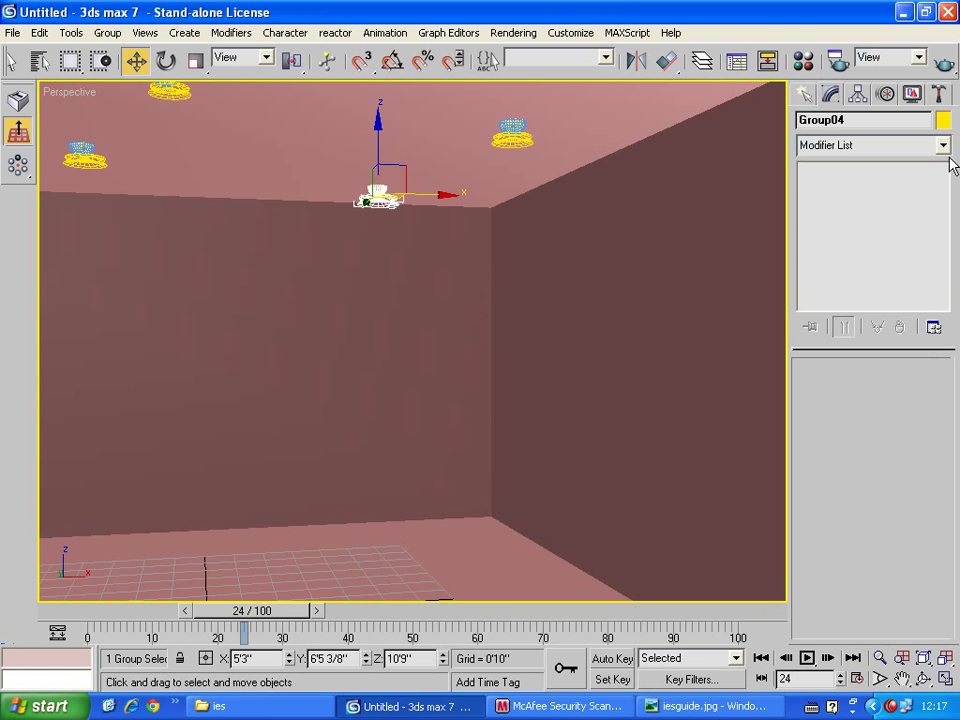
pyautogui.click(943, 62)
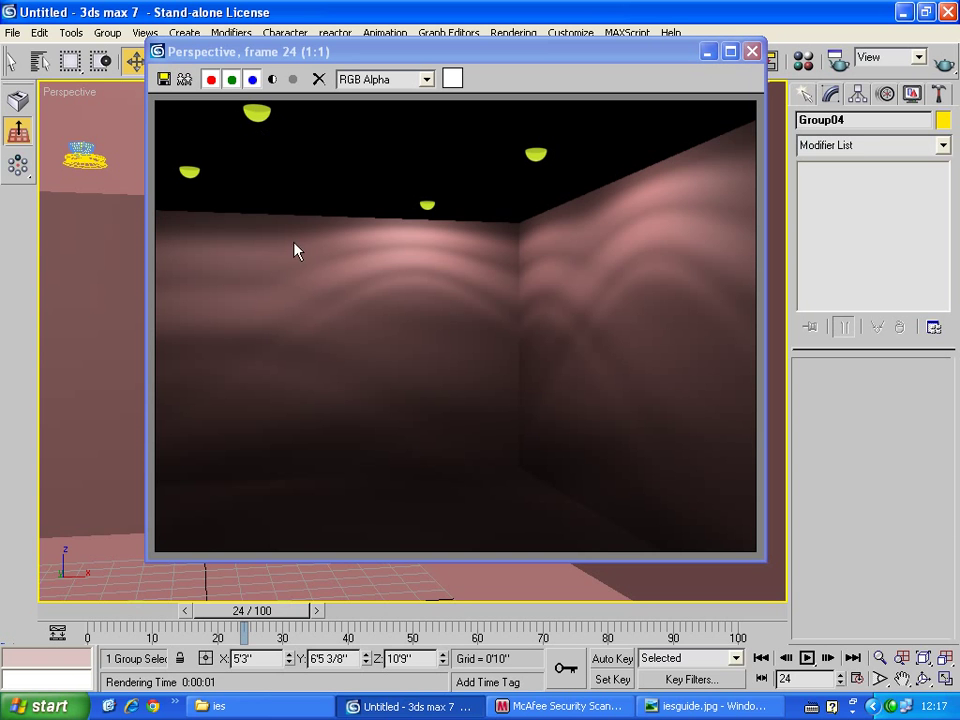
# Close the finished render and open the Rendering menu toward Advanced Lighting.
pyautogui.click(755, 51)
pyautogui.click(805, 94)
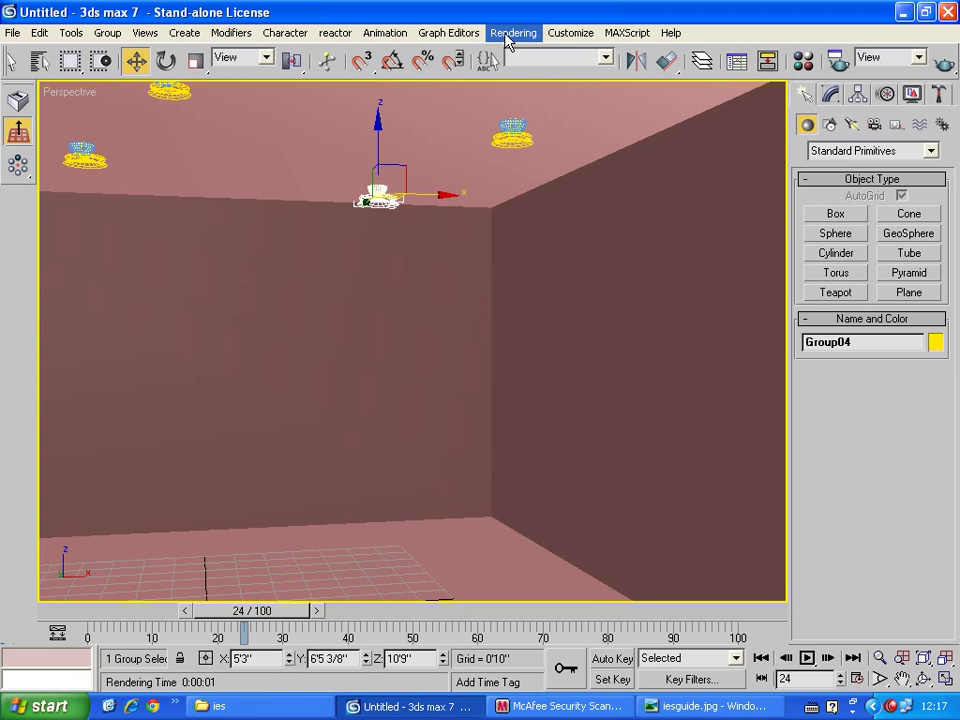
pyautogui.click(510, 34)
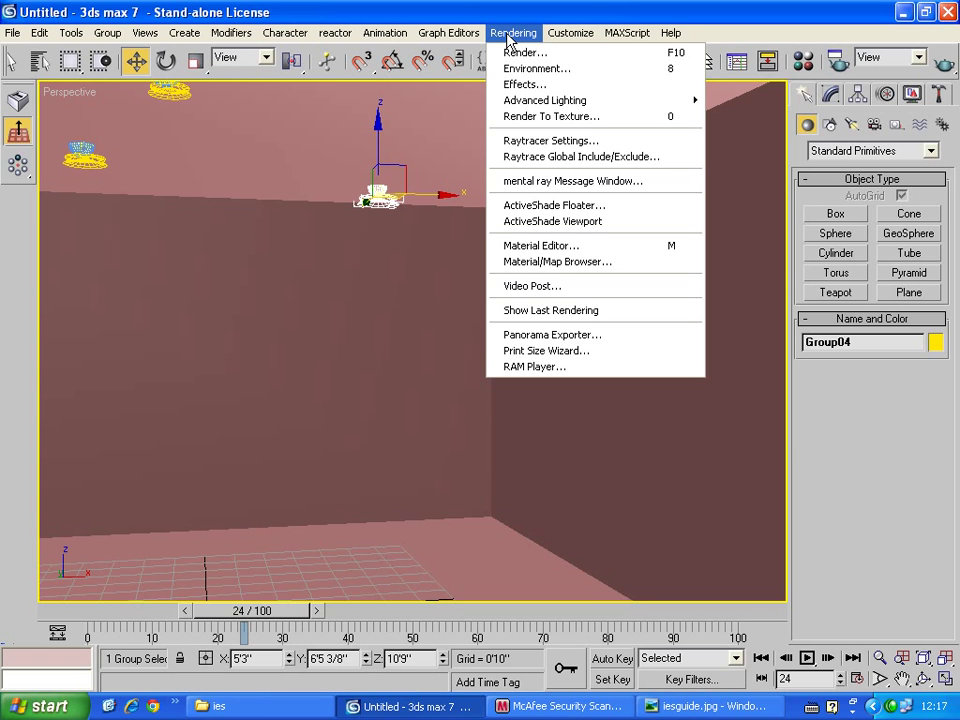
pyautogui.moveTo(545, 100)
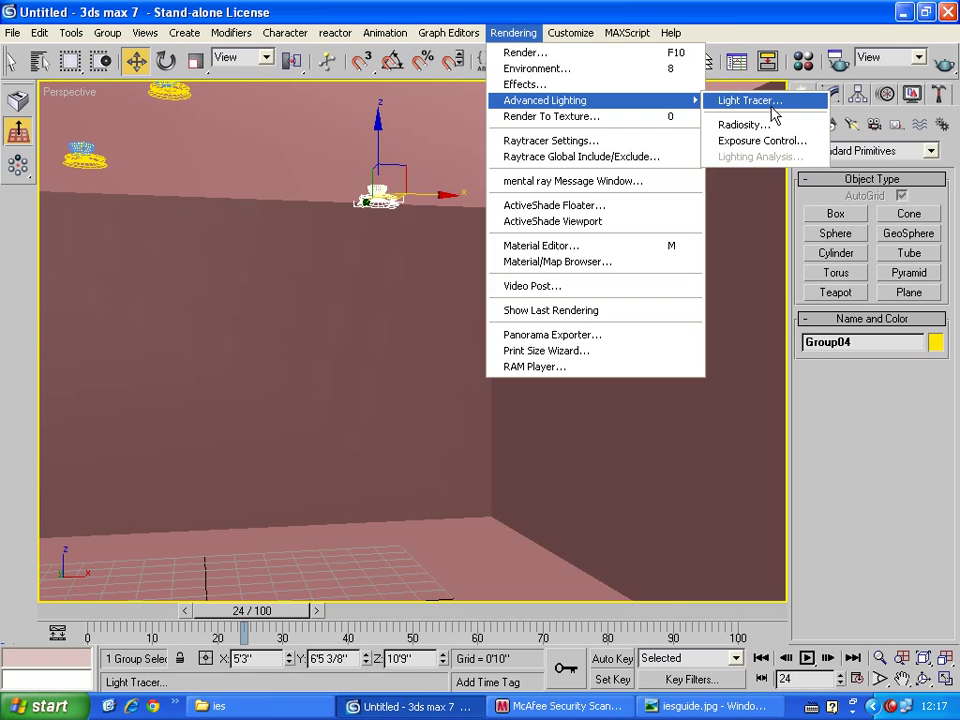
# Enable Light Tracer, render, raise Bounces to 1, and re-render, viewing it full screen.
pyautogui.click(775, 114)
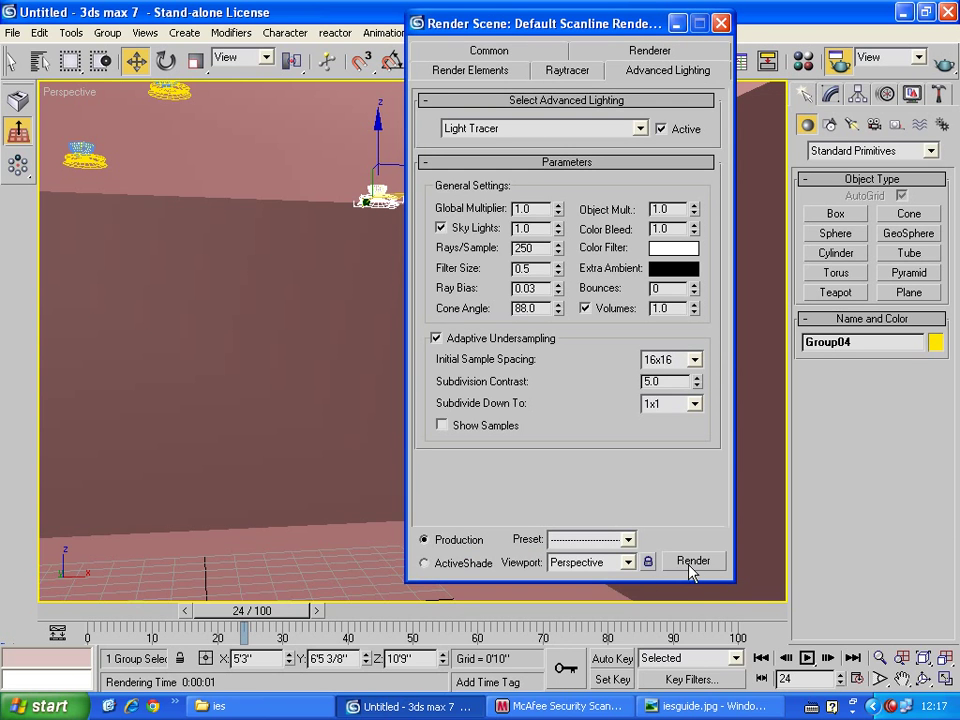
pyautogui.click(691, 562)
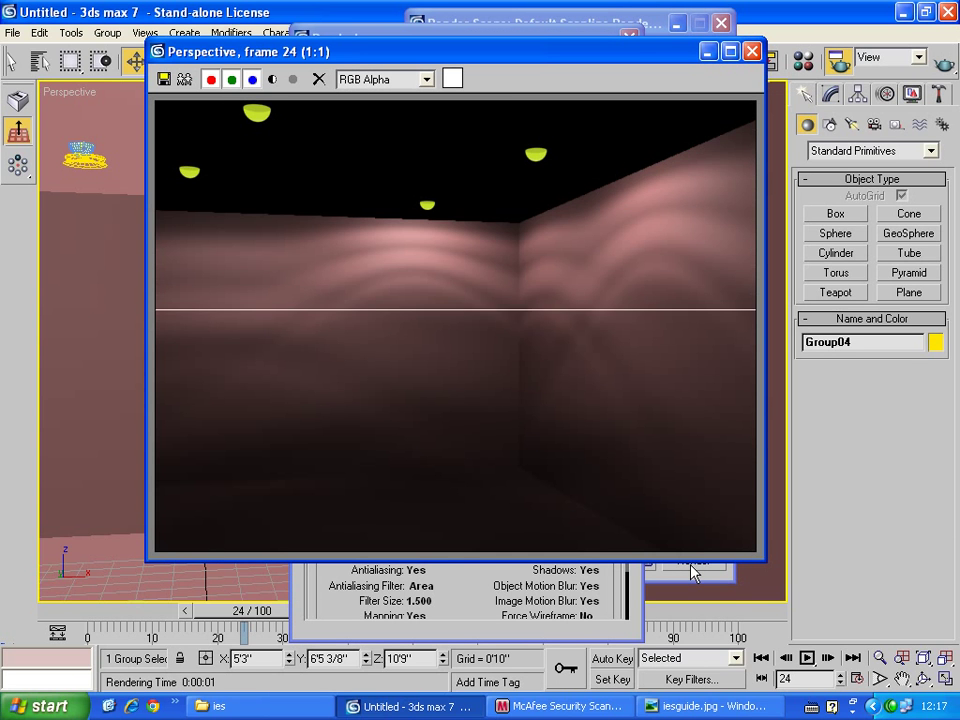
pyautogui.click(752, 51)
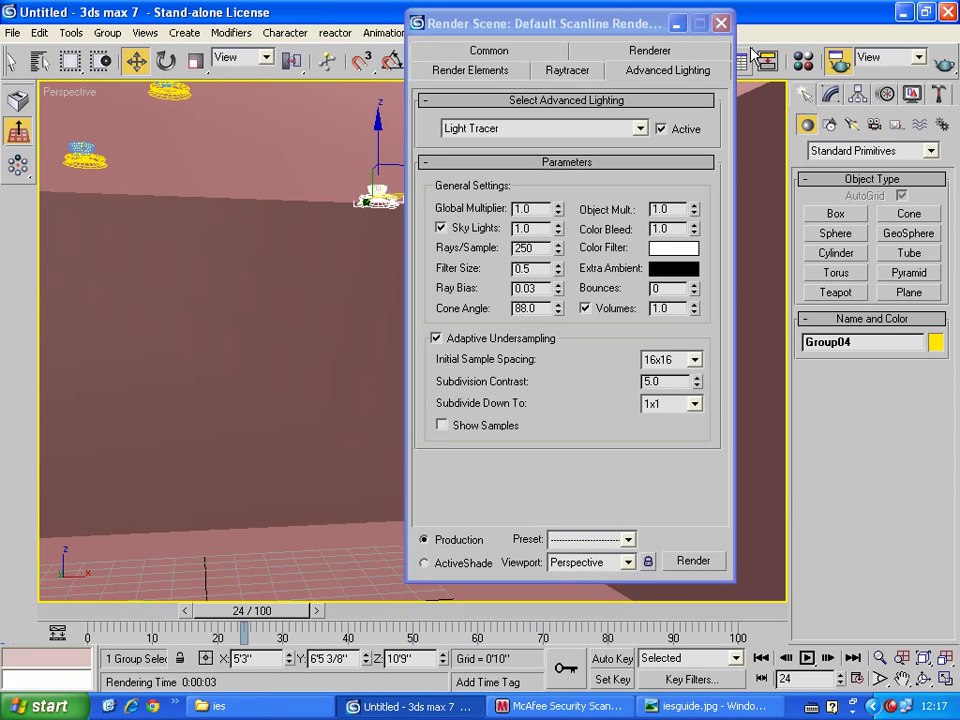
pyautogui.click(697, 286)
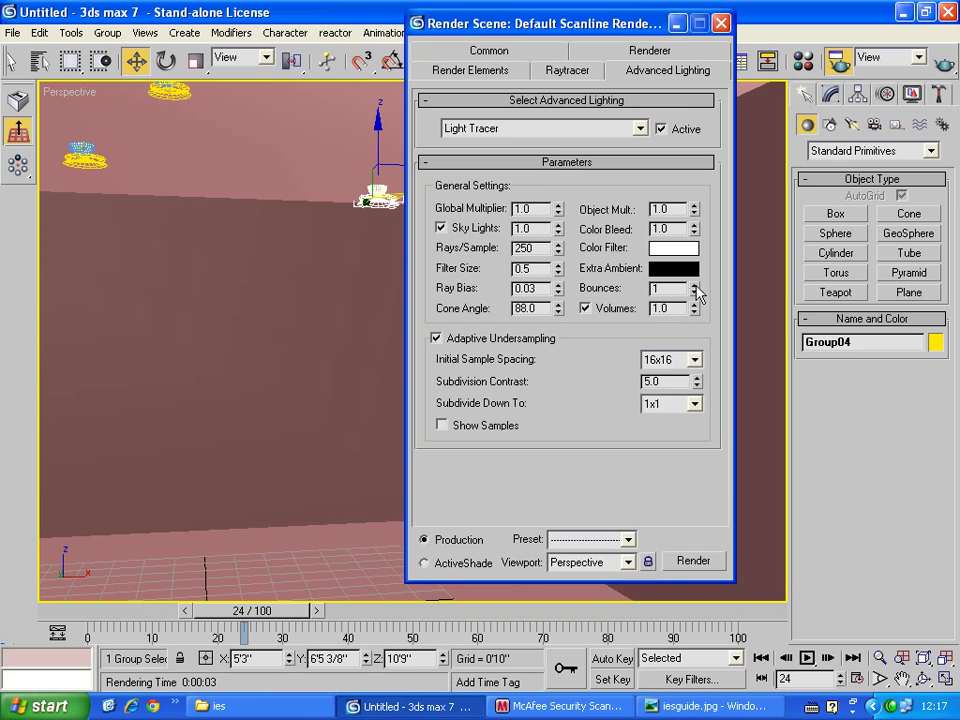
pyautogui.click(692, 561)
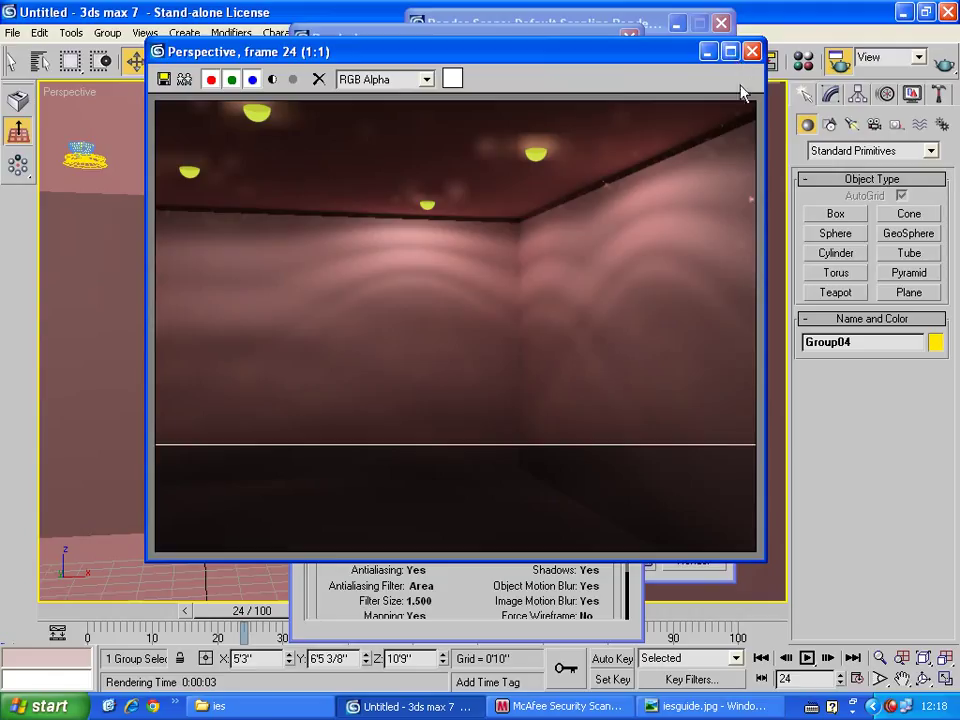
pyautogui.click(730, 51)
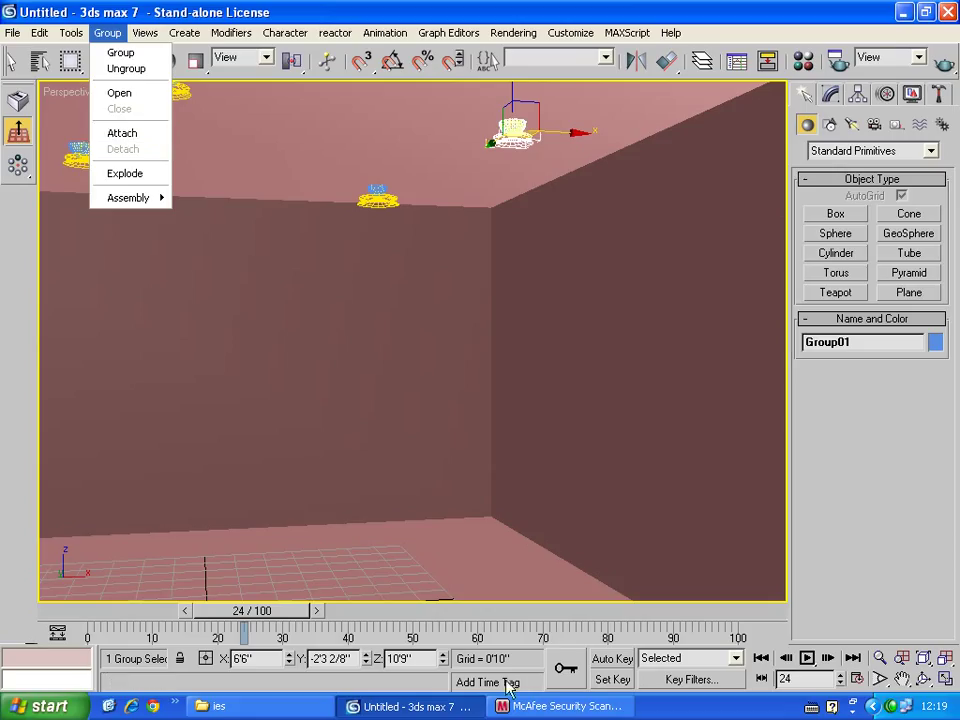
# Go up to NICE_IES, preview the iesguide.jpg chart of 30 profiles, then minimize it.
pyautogui.click(265, 706)
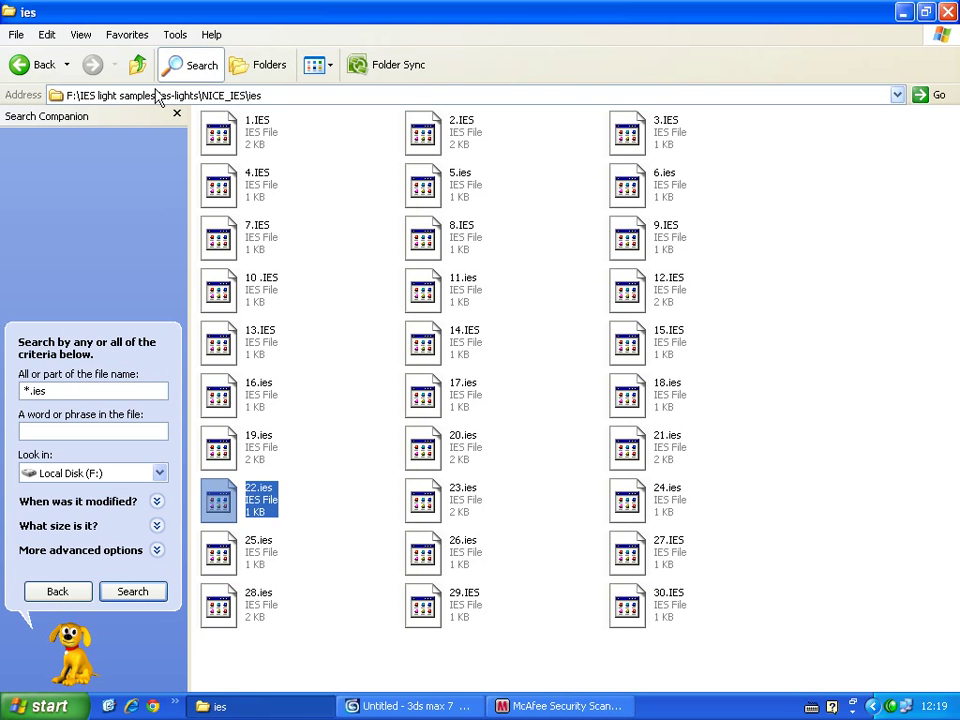
pyautogui.click(137, 62)
pyautogui.click(373, 603)
pyautogui.rightClick(376, 605)
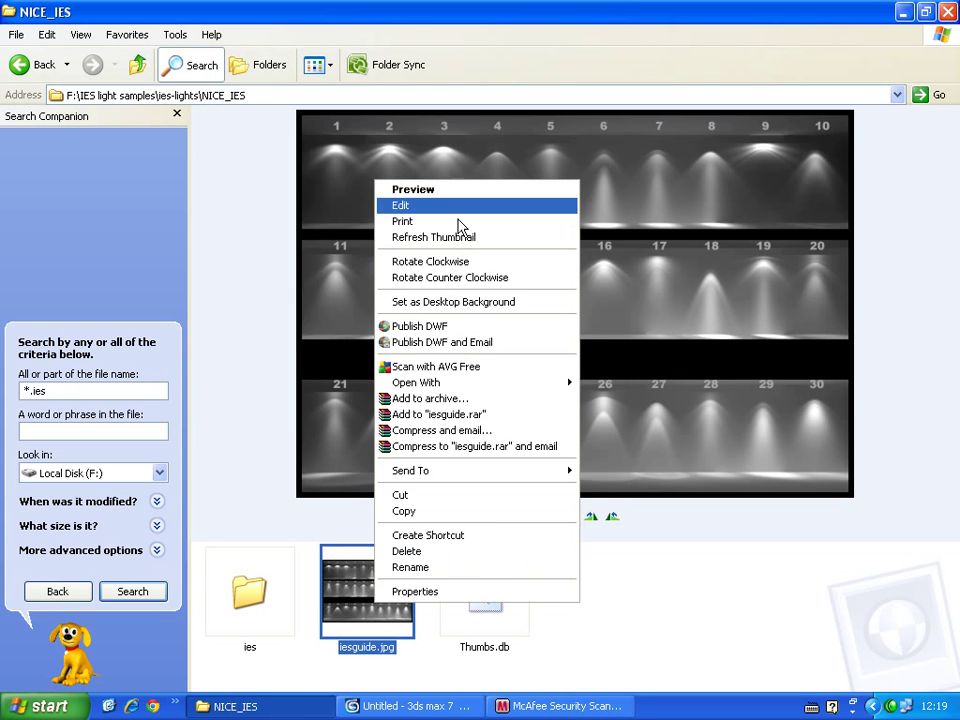
pyautogui.click(430, 189)
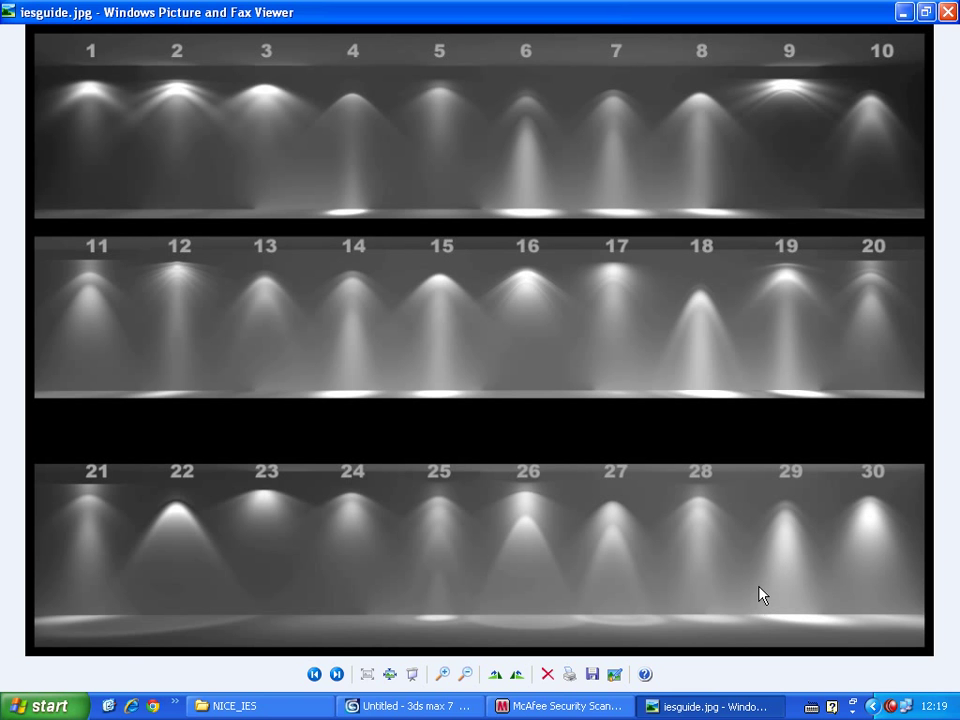
pyautogui.click(904, 12)
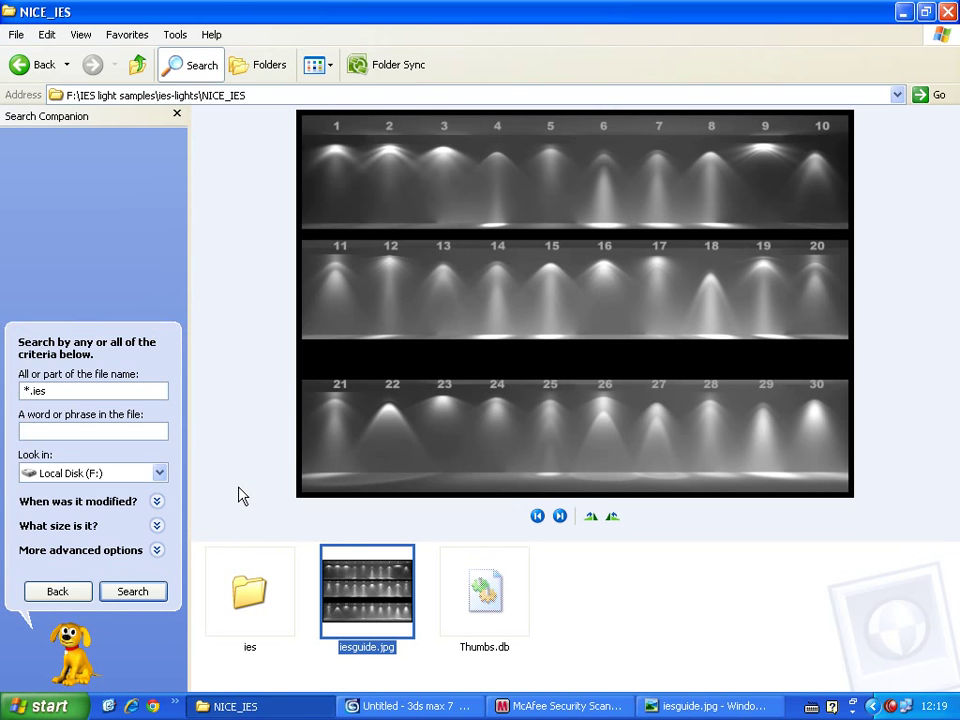
# Open the fixture group and load the 29.IES web file on FPoint01.
pyautogui.click(445, 705)
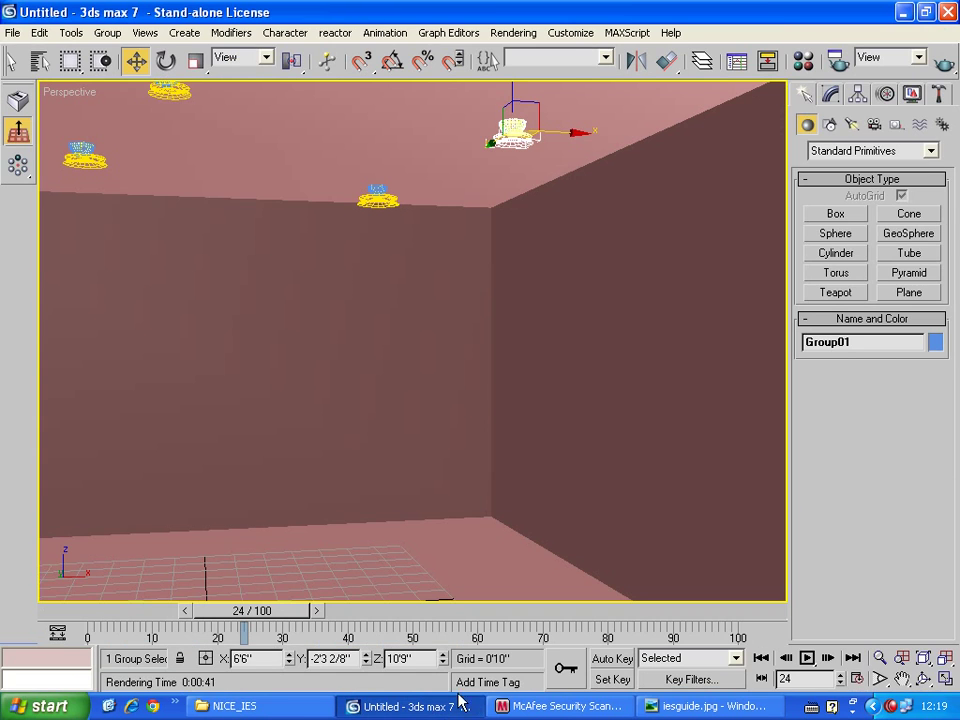
pyautogui.click(107, 32)
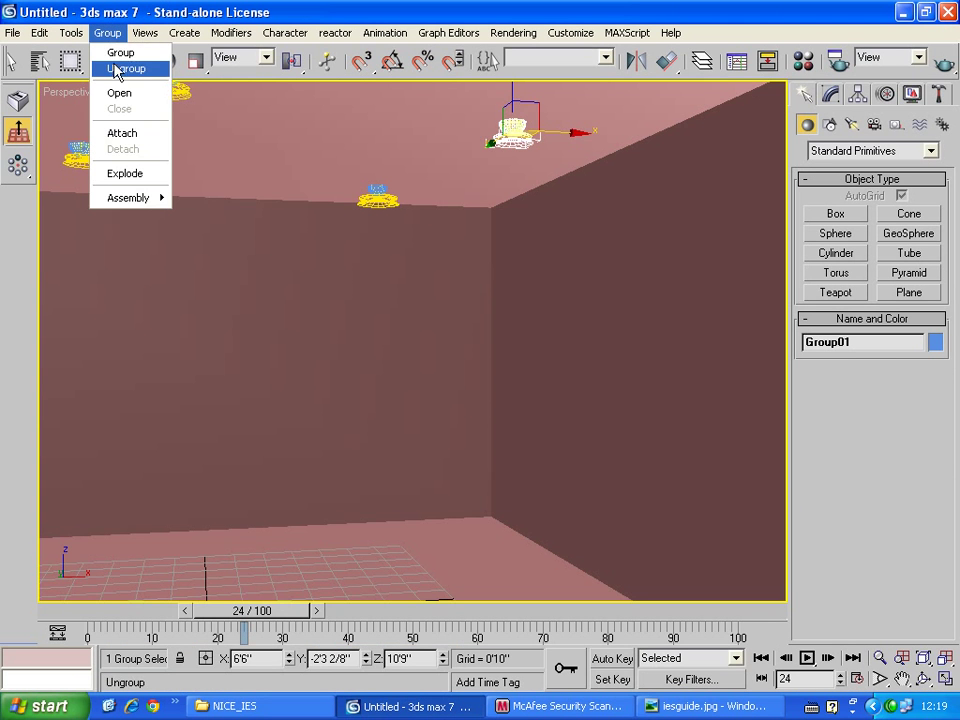
pyautogui.click(146, 111)
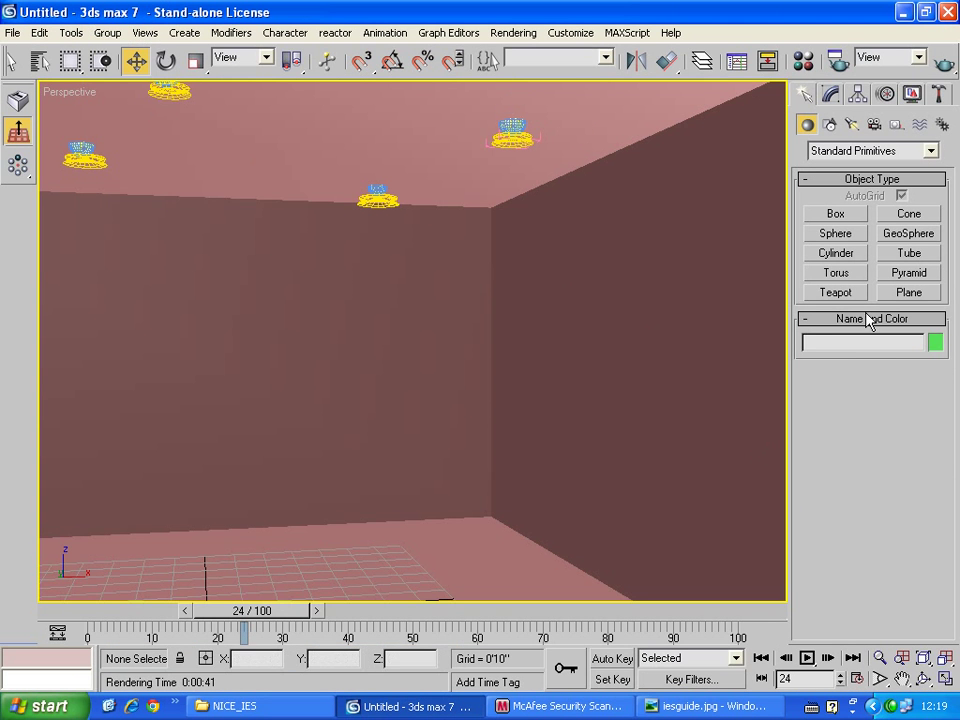
pyautogui.click(830, 92)
pyautogui.click(510, 137)
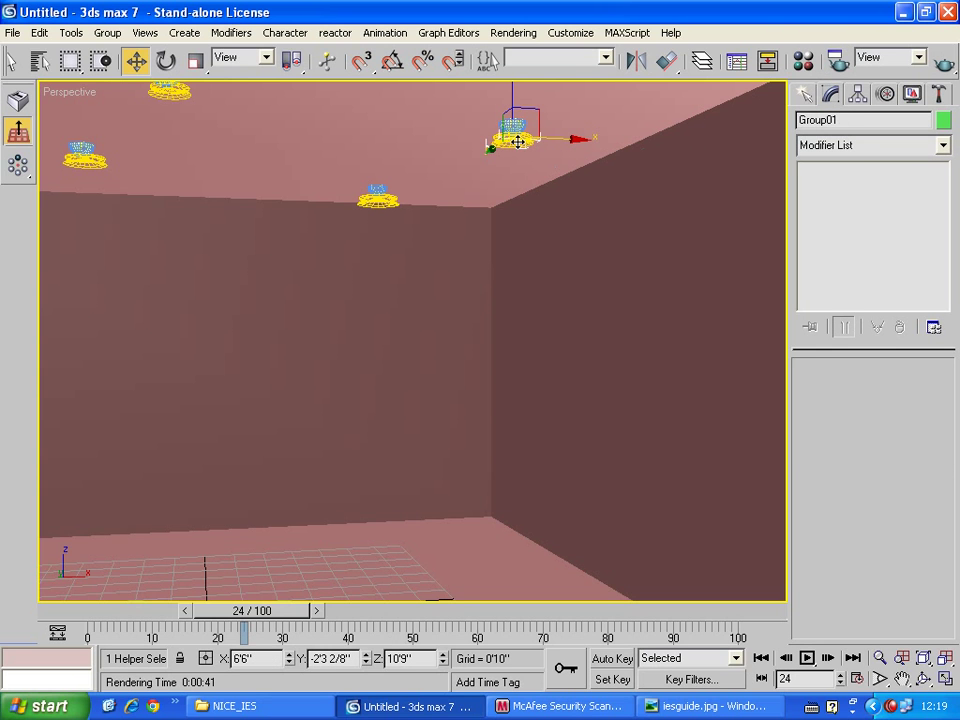
pyautogui.click(518, 142)
pyautogui.click(518, 142)
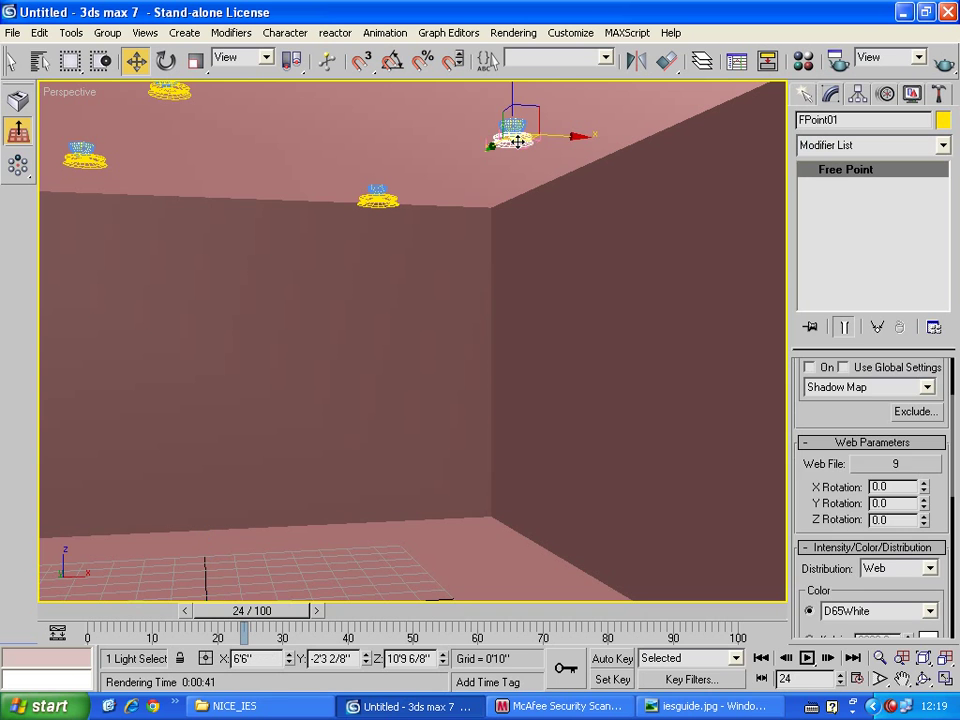
pyautogui.click(895, 463)
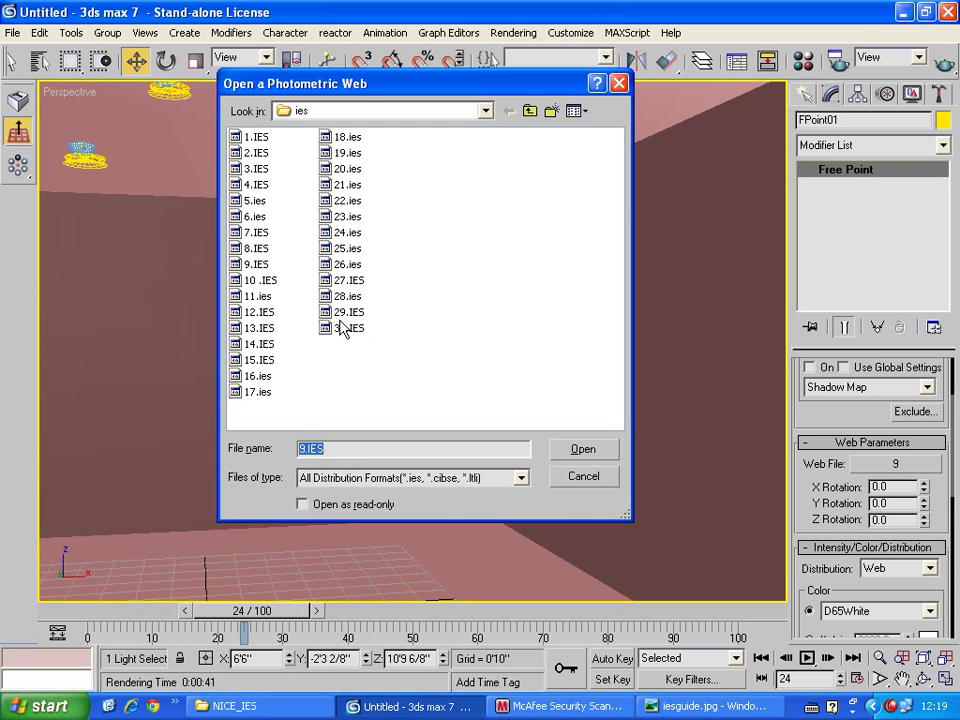
pyautogui.doubleClick(346, 313)
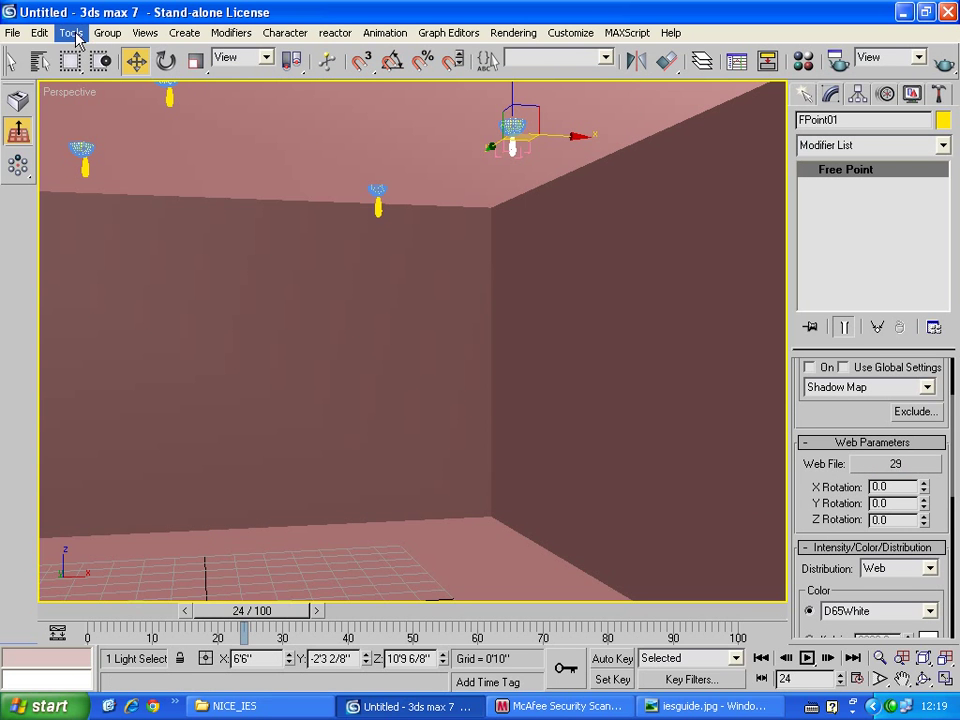
# Close the light group and test-render the narrower light pools.
pyautogui.click(70, 32)
pyautogui.click(119, 108)
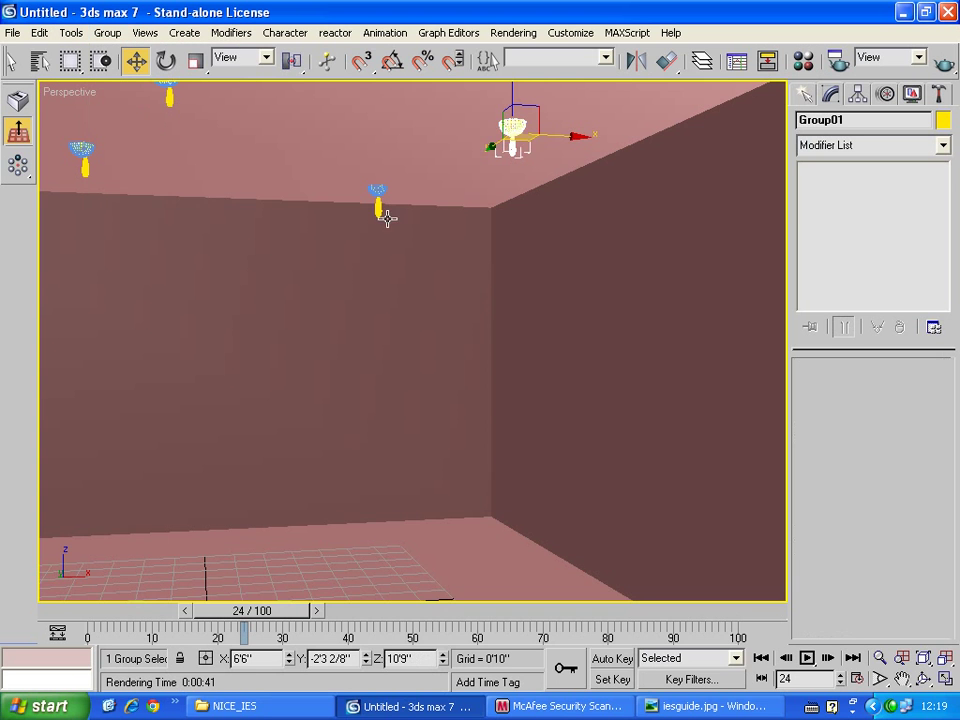
pyautogui.click(943, 62)
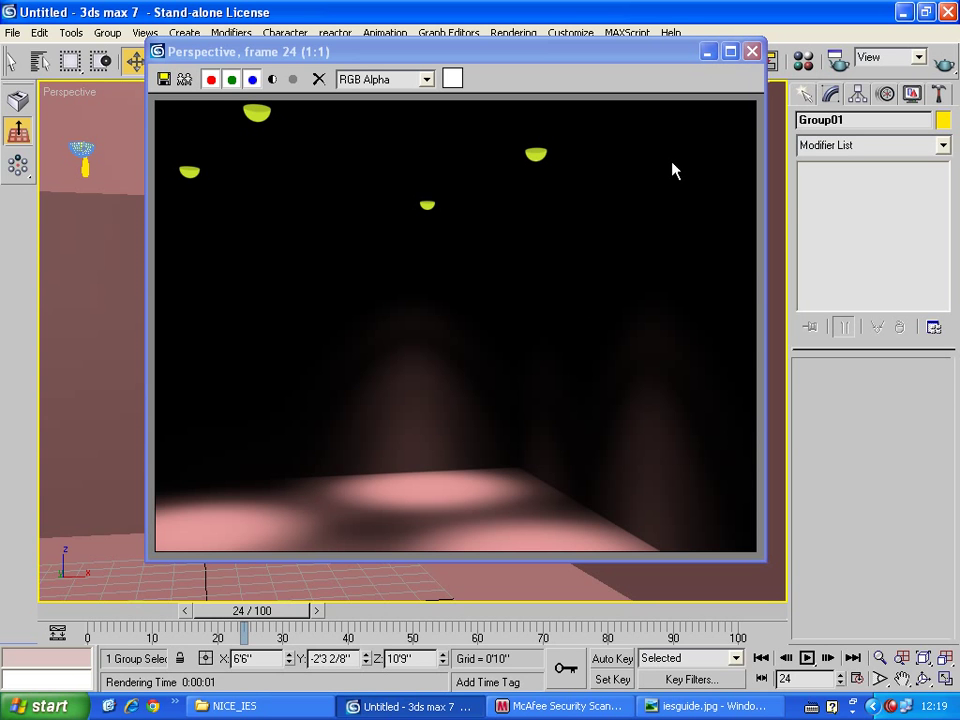
pyautogui.click(752, 51)
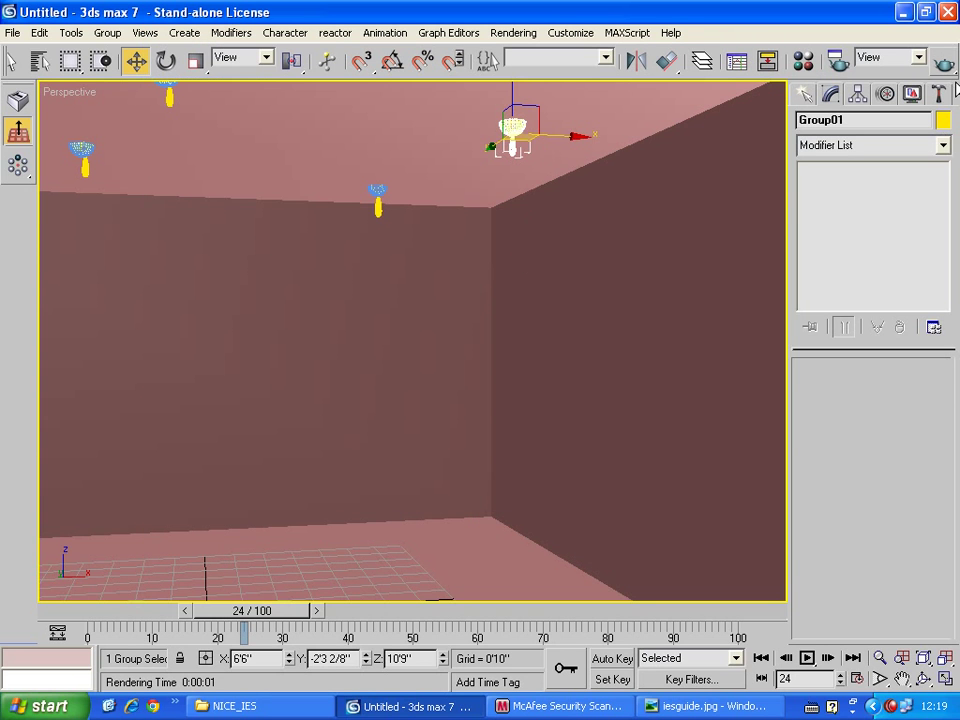
# Create a new free point light, FPoint05, raise it about 3 feet and test-render.
pyautogui.click(805, 93)
pyautogui.click(852, 124)
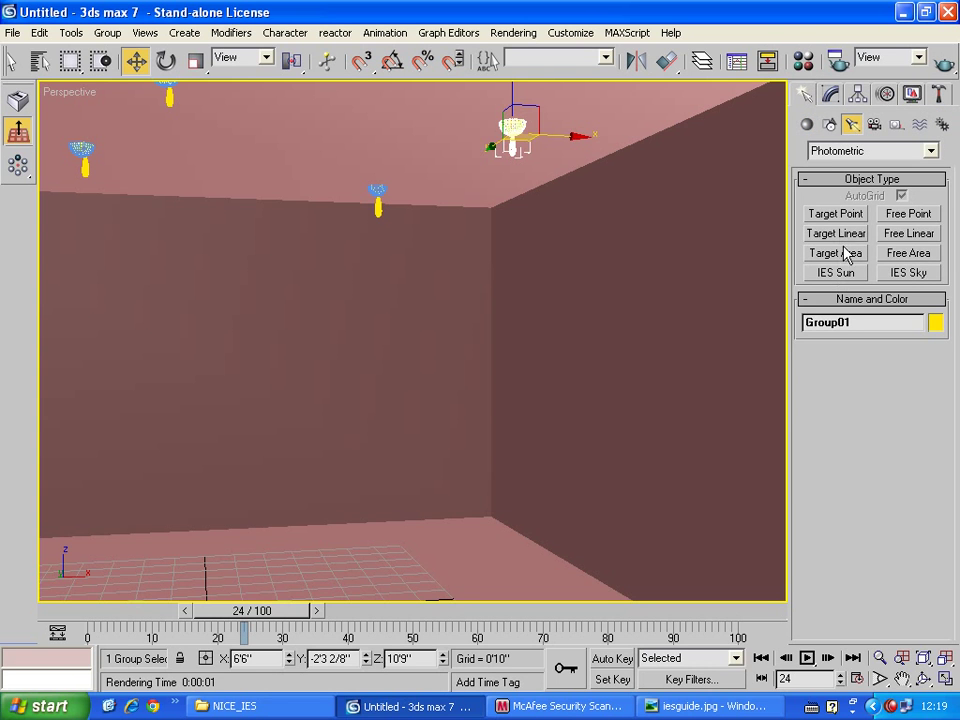
pyautogui.click(903, 214)
pyautogui.click(265, 571)
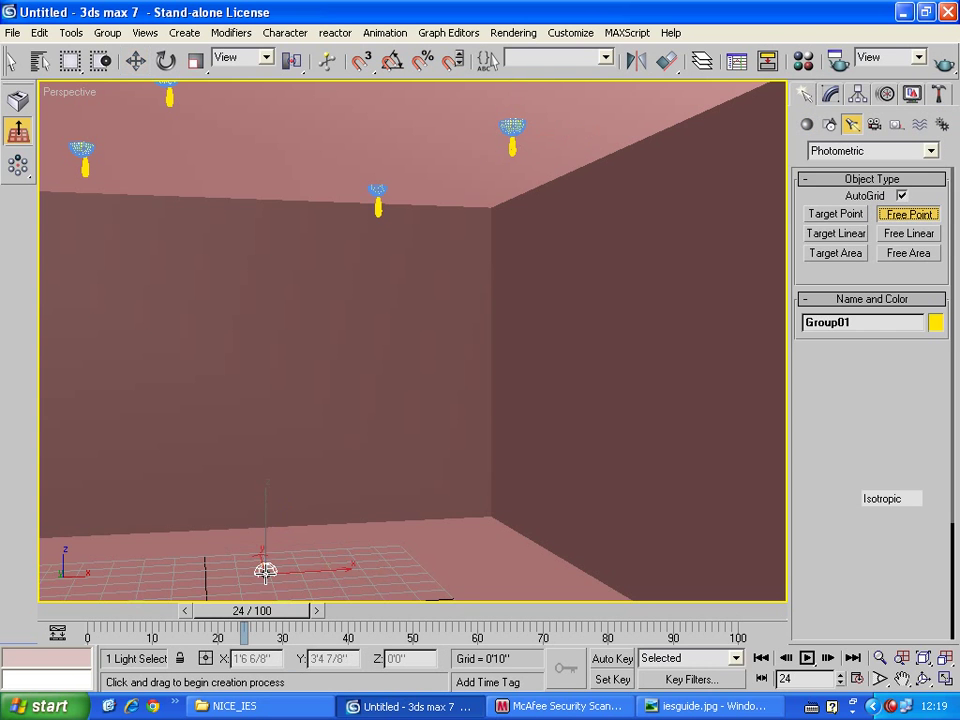
pyautogui.rightClick(265, 571)
pyautogui.moveTo(265, 530); pyautogui.dragTo(265, 430)
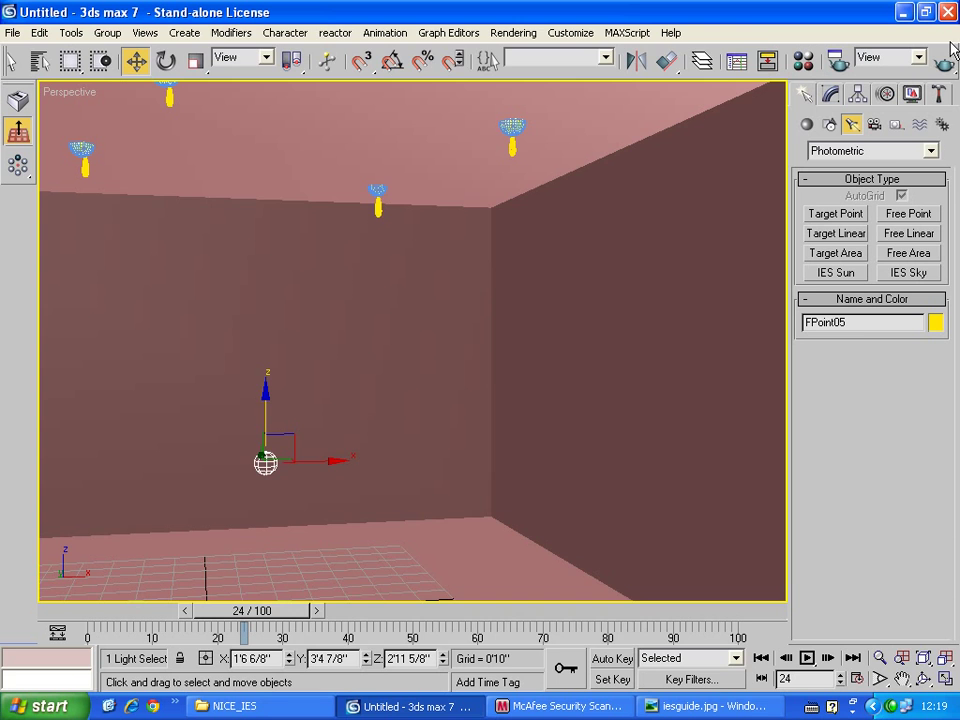
pyautogui.click(943, 62)
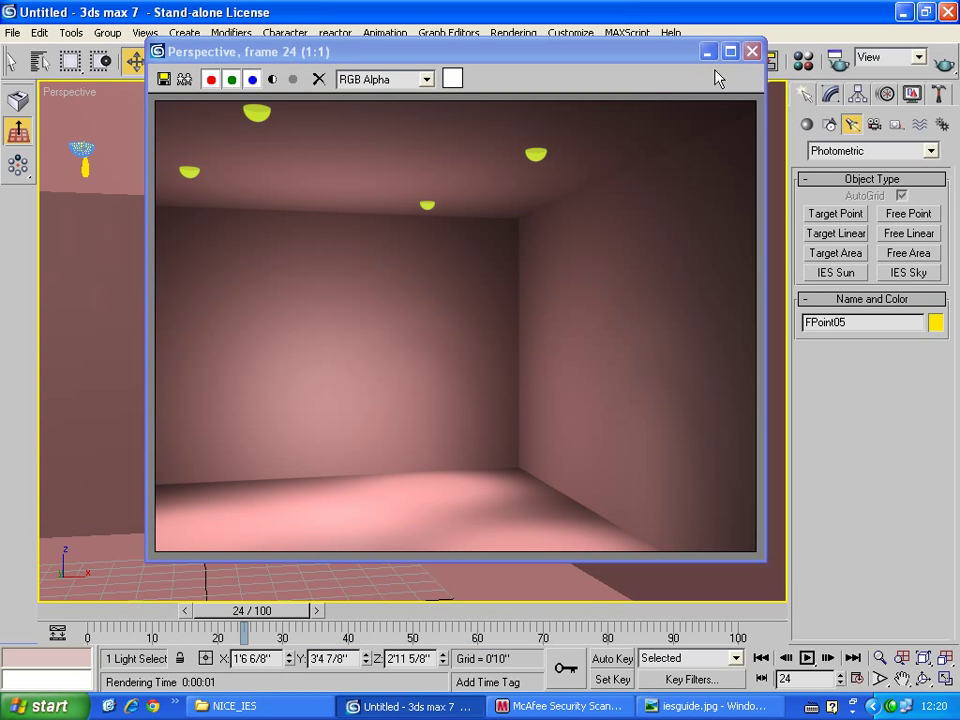
pyautogui.click(752, 51)
# Move FPoint05 left and up to Z 7'1 6/8" near the ceiling, then test-render.
pyautogui.scroll(-5, 457, 405)
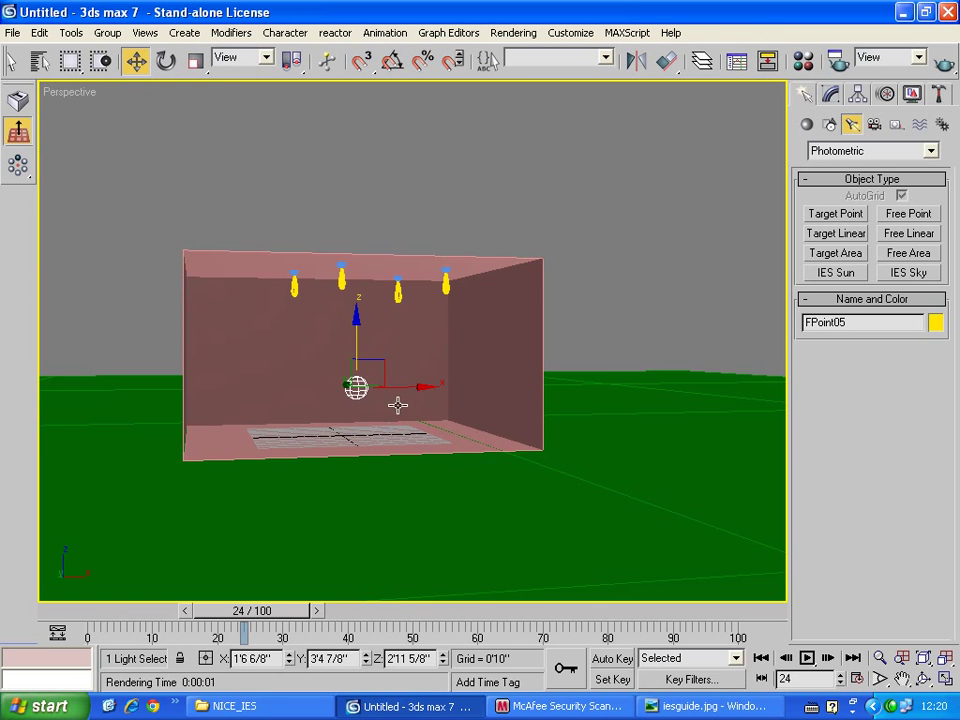
pyautogui.moveTo(404, 395); pyautogui.dragTo(303, 396)
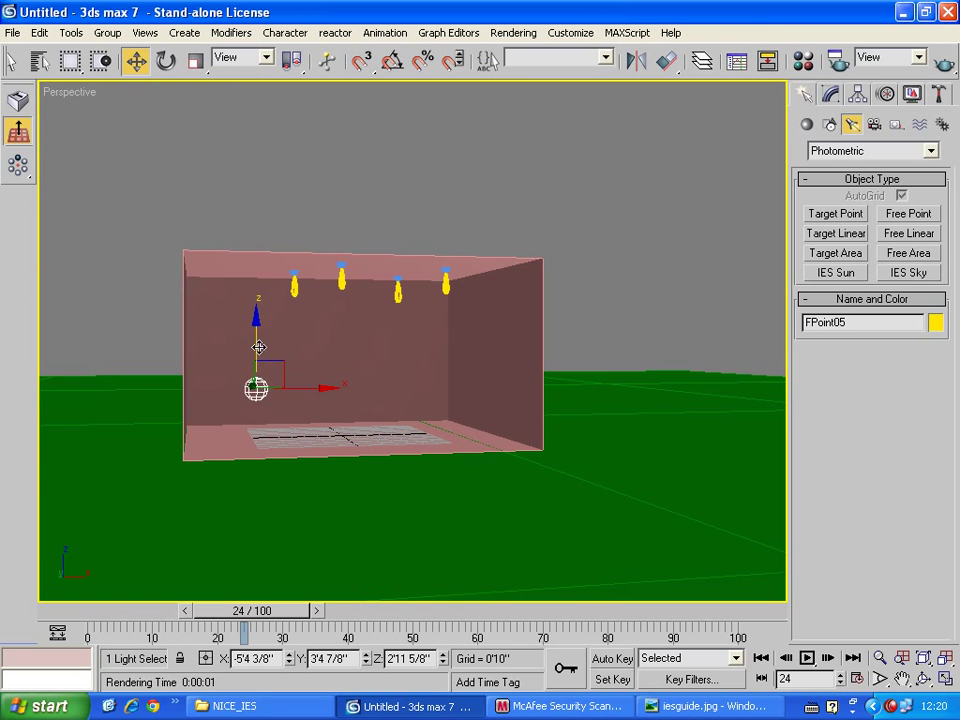
pyautogui.moveTo(256, 348); pyautogui.dragTo(252, 287)
pyautogui.scroll(5, 645, 256)
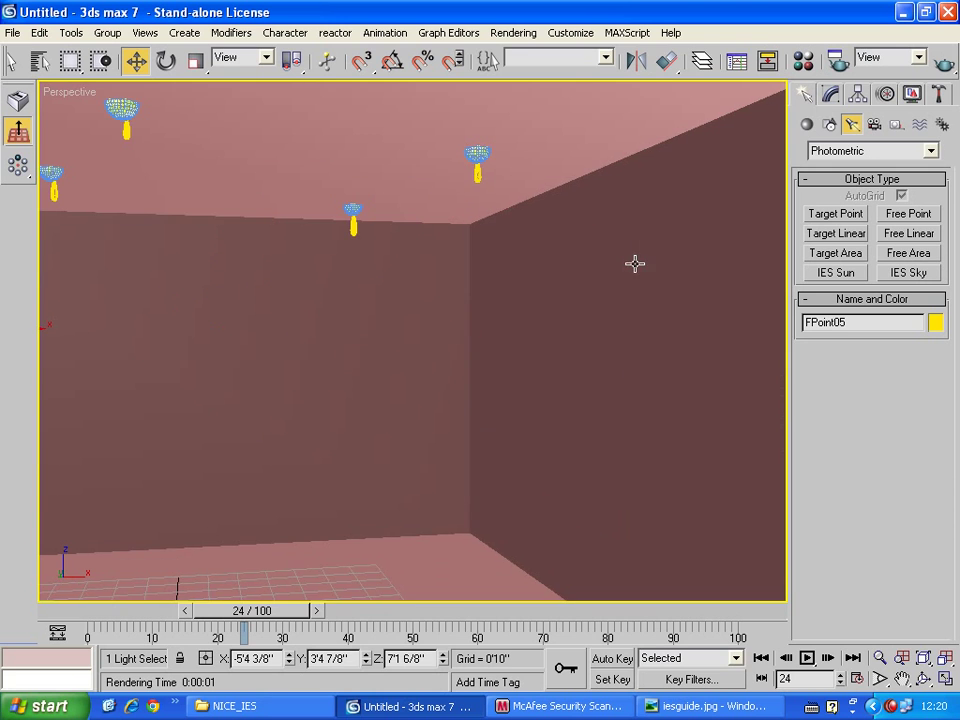
pyautogui.click(945, 65)
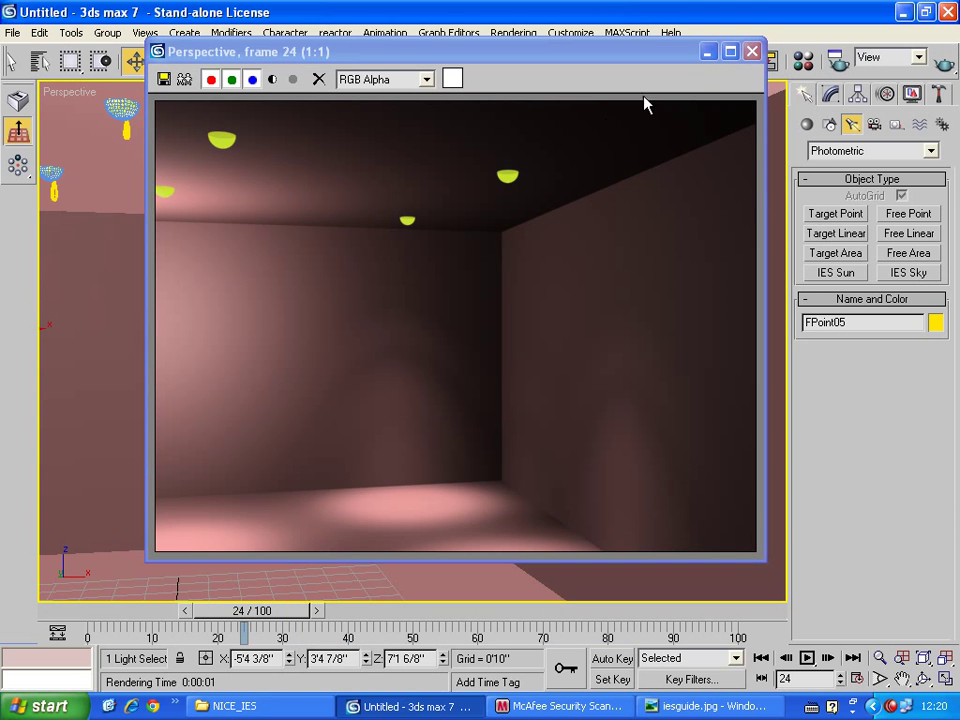
pyautogui.click(752, 51)
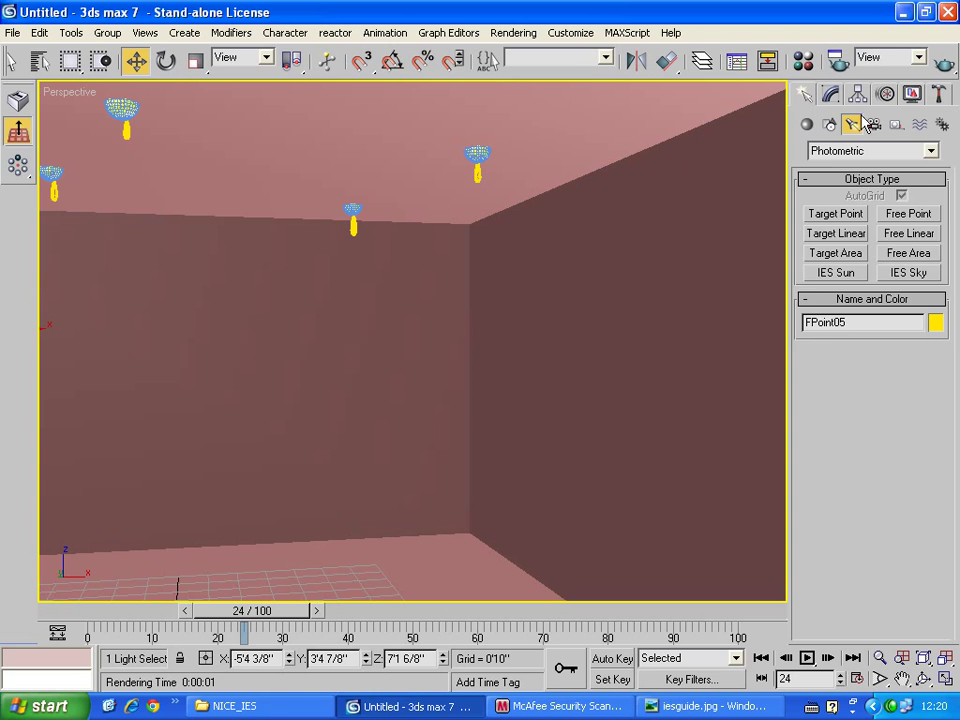
pyautogui.click(831, 97)
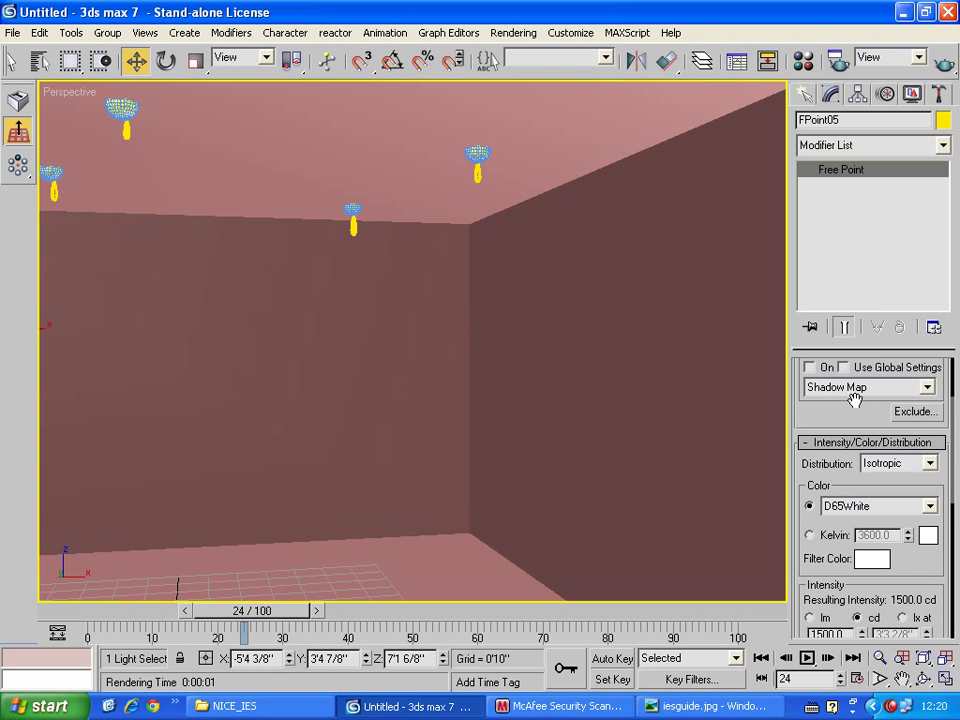
# Set FPoint05's filter colour to a fully saturated green and test-render.
pyautogui.moveTo(855, 399); pyautogui.dragTo(855, 335)
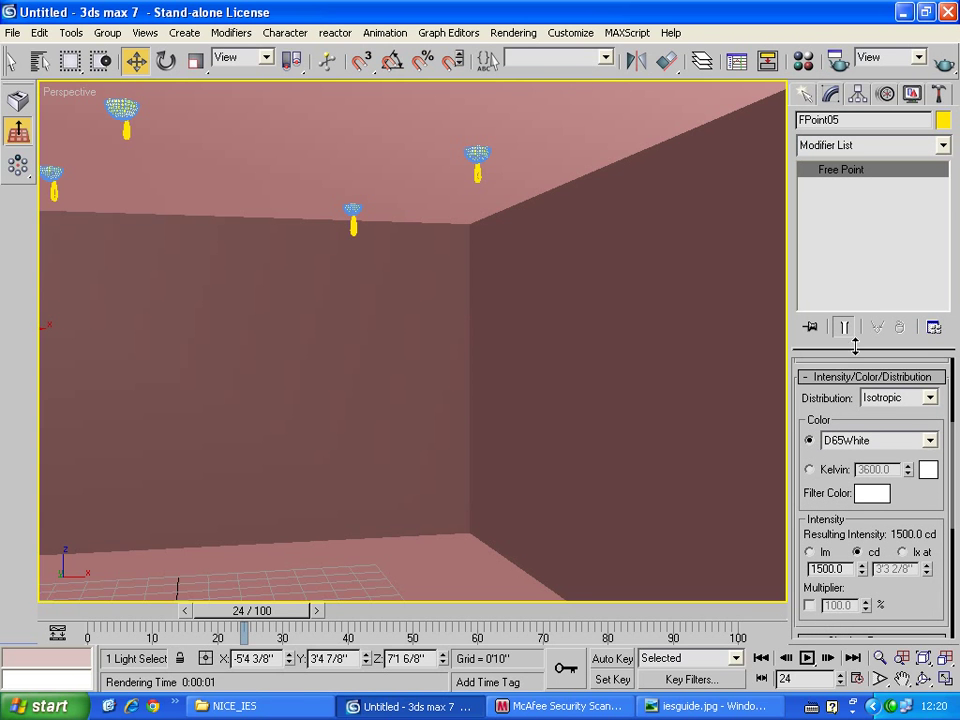
pyautogui.click(870, 494)
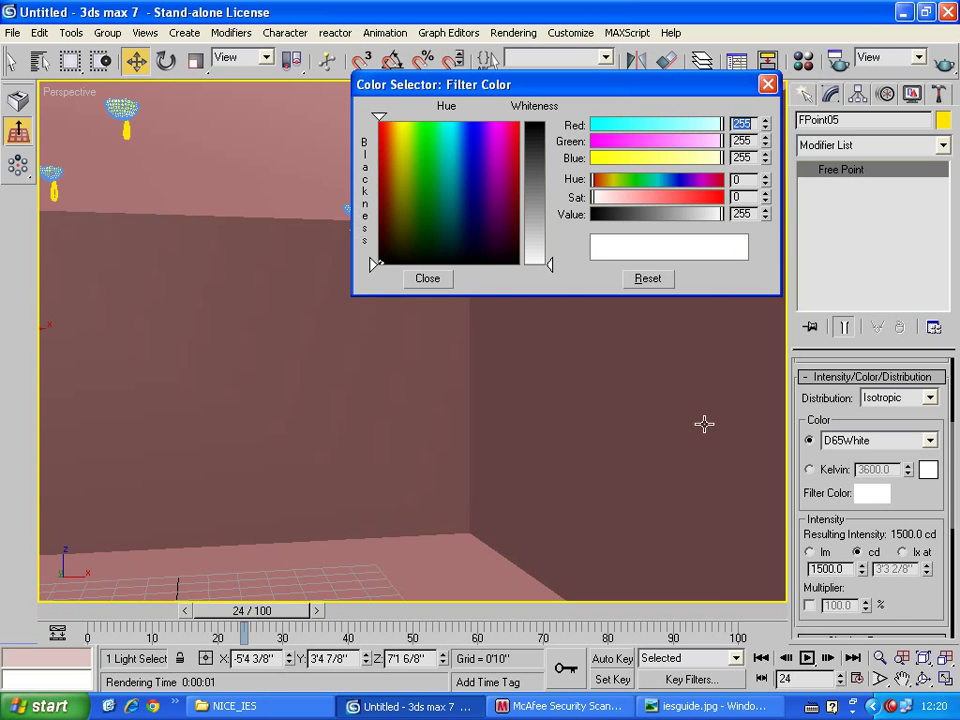
pyautogui.click(419, 140)
pyautogui.moveTo(549, 264)
pyautogui.mouseDown()
pyautogui.moveTo(538, 150)
pyautogui.moveTo(549, 135)
pyautogui.mouseUp()
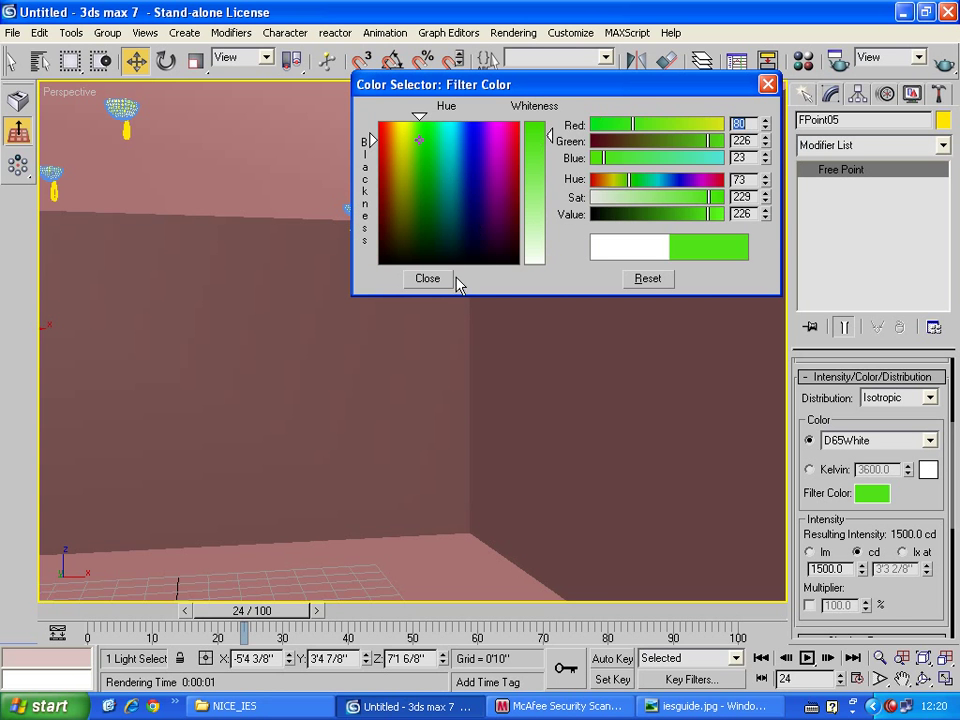
pyautogui.click(430, 279)
pyautogui.click(944, 62)
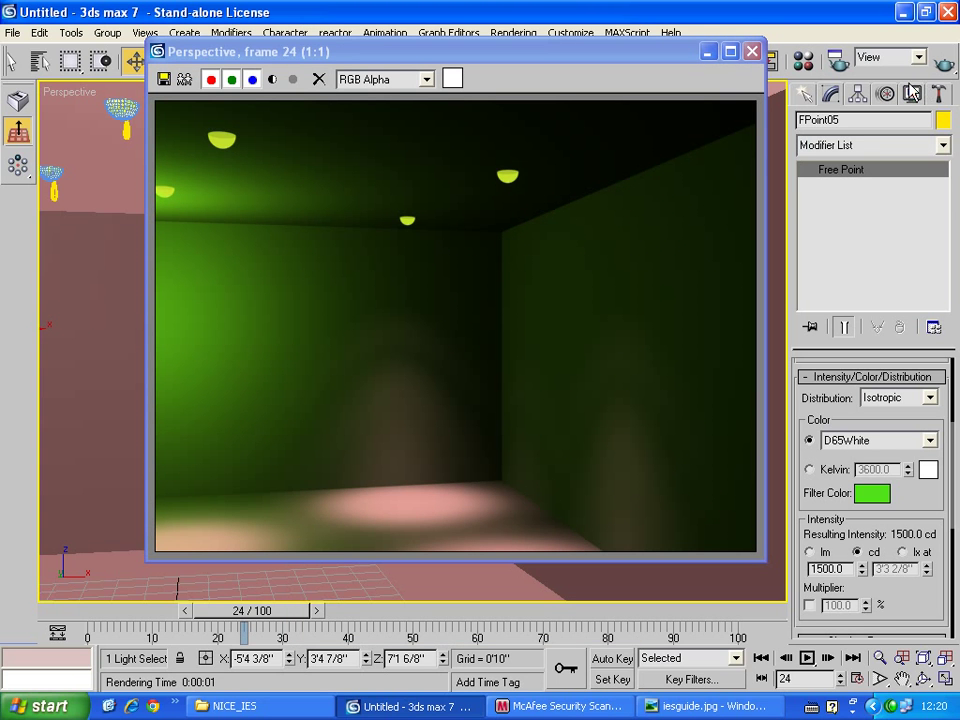
pyautogui.click(752, 51)
# Change the filter colour to red and test-render the red-lit room.
pyautogui.click(872, 493)
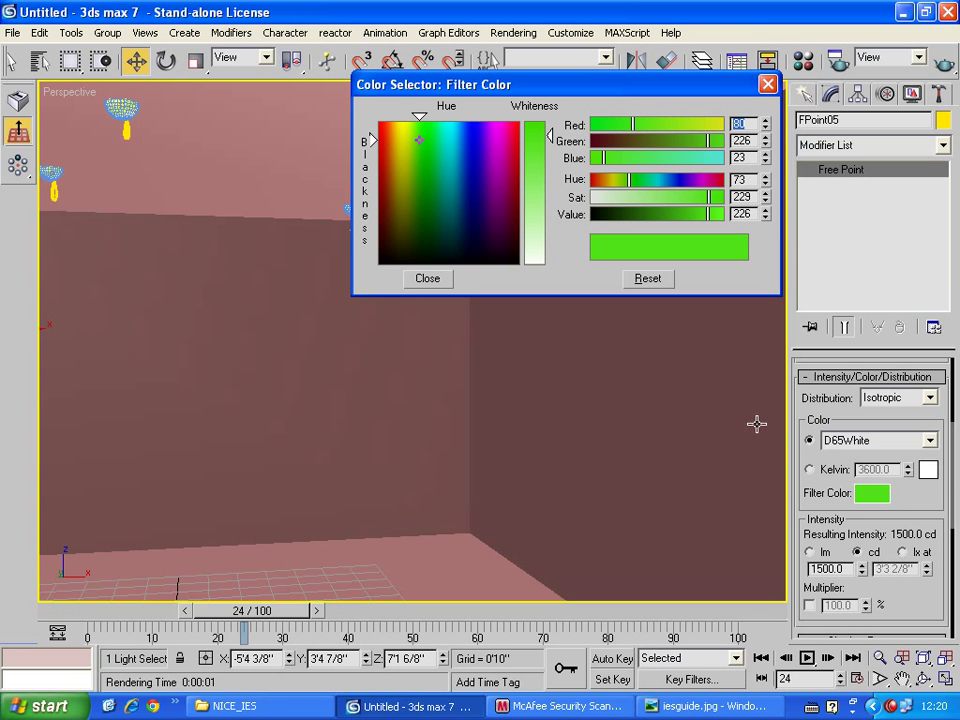
pyautogui.click(380, 128)
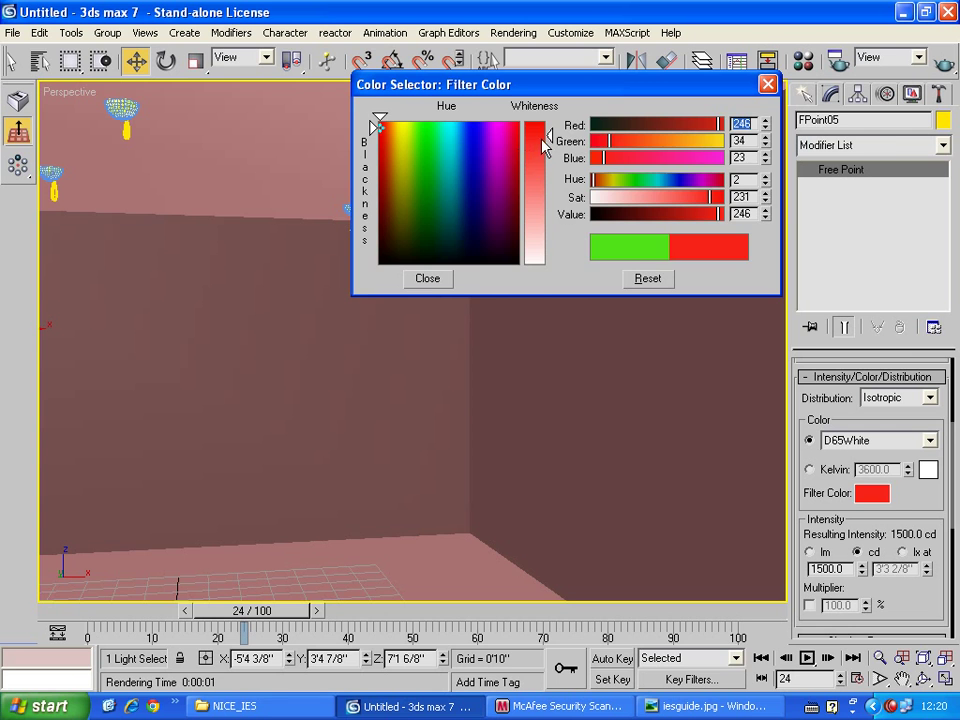
pyautogui.click(427, 278)
pyautogui.click(943, 61)
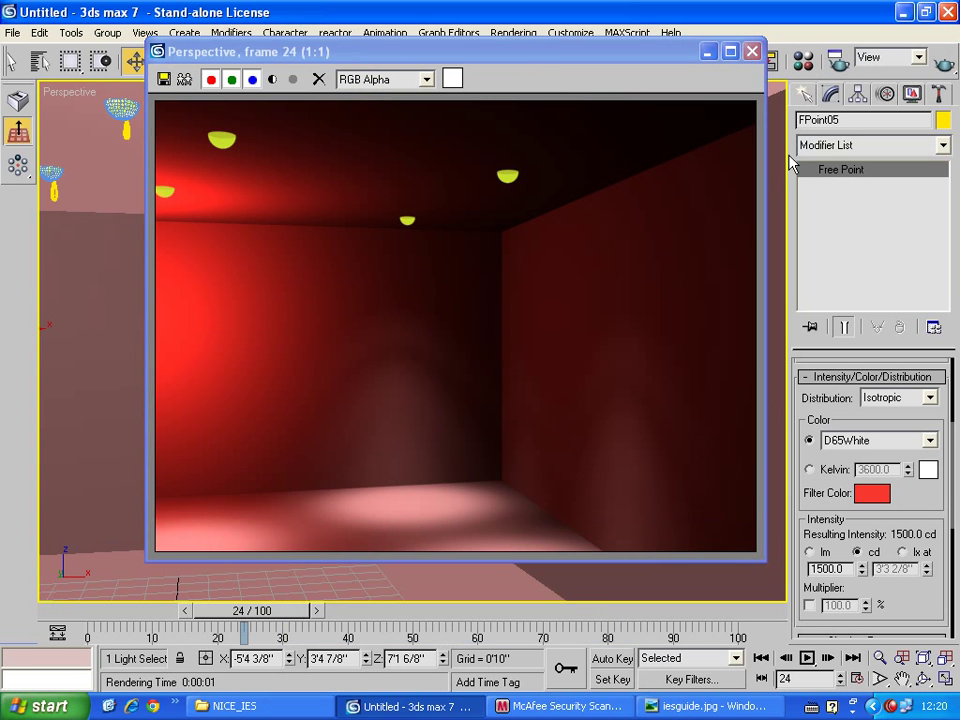
pyautogui.click(752, 51)
pyautogui.moveTo(845, 514); pyautogui.dragTo(840, 403)
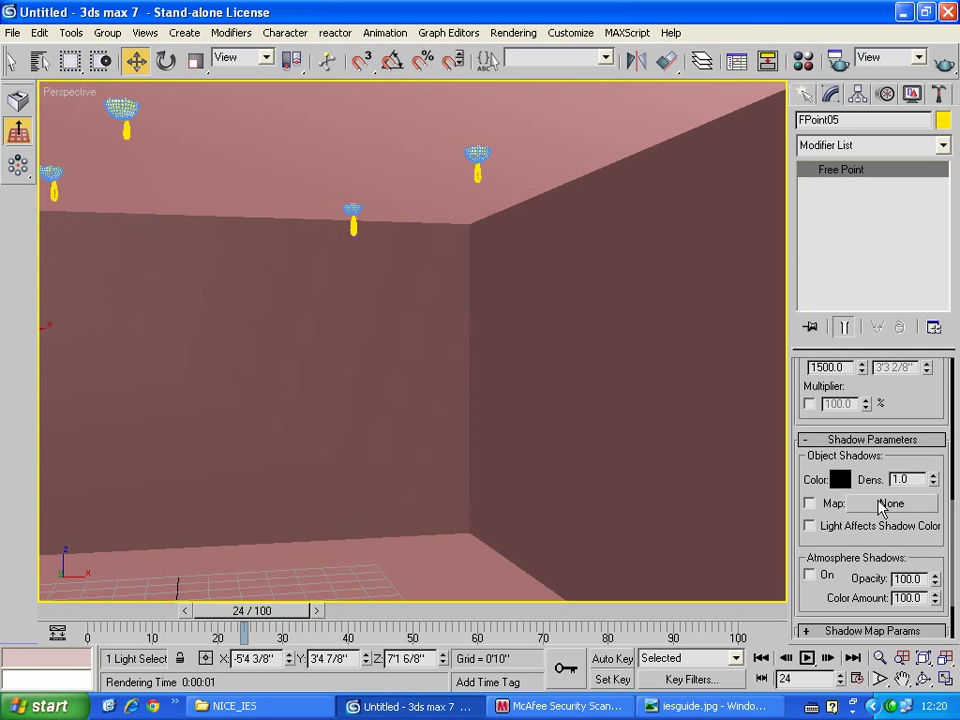
# Expand the free point light's Advanced Effects rollout.
pyautogui.moveTo(845, 450); pyautogui.dragTo(842, 370)
pyautogui.click(840, 553)
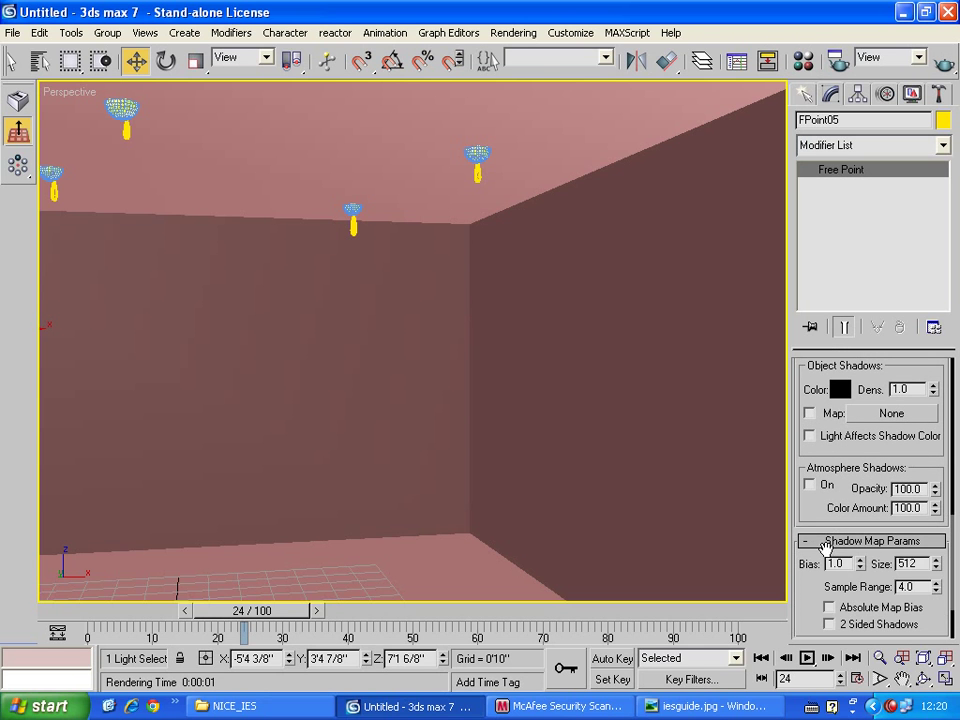
pyautogui.click(825, 542)
pyautogui.click(830, 574)
pyautogui.click(838, 480)
pyautogui.click(818, 590)
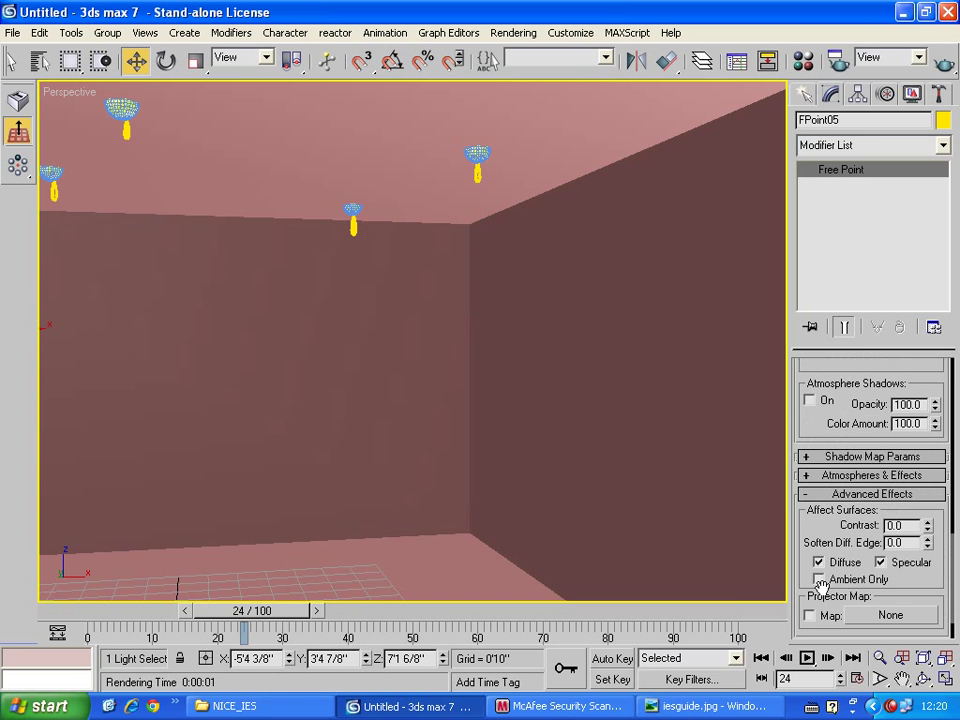
pyautogui.scroll(-2, 846, 520)
# Assign a Stucco projector map, then replace it with Splat.
pyautogui.click(862, 572)
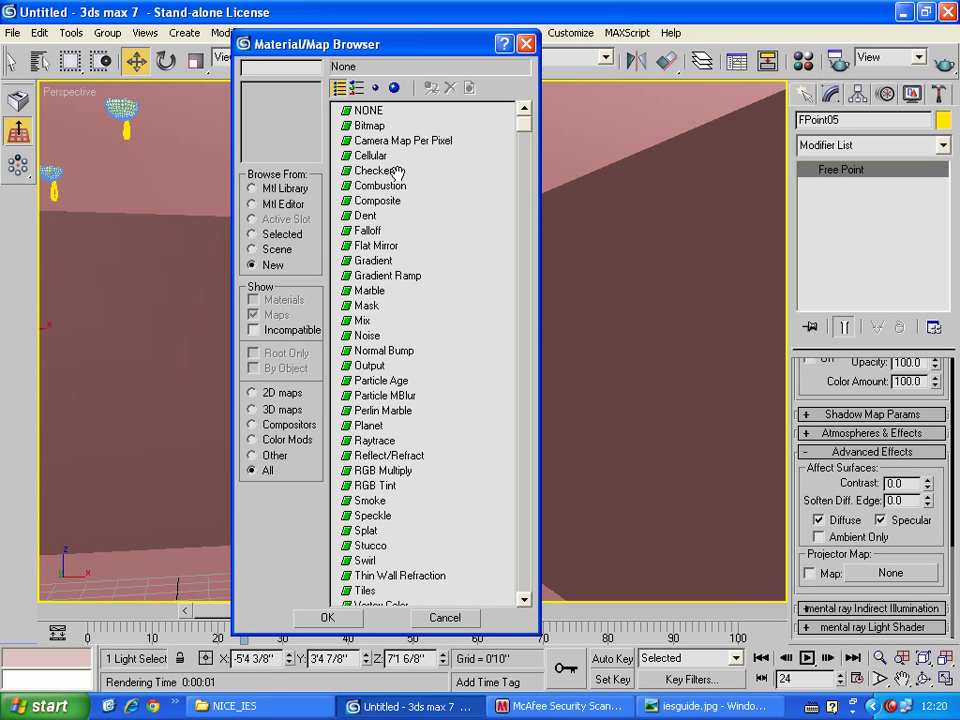
pyautogui.click(357, 87)
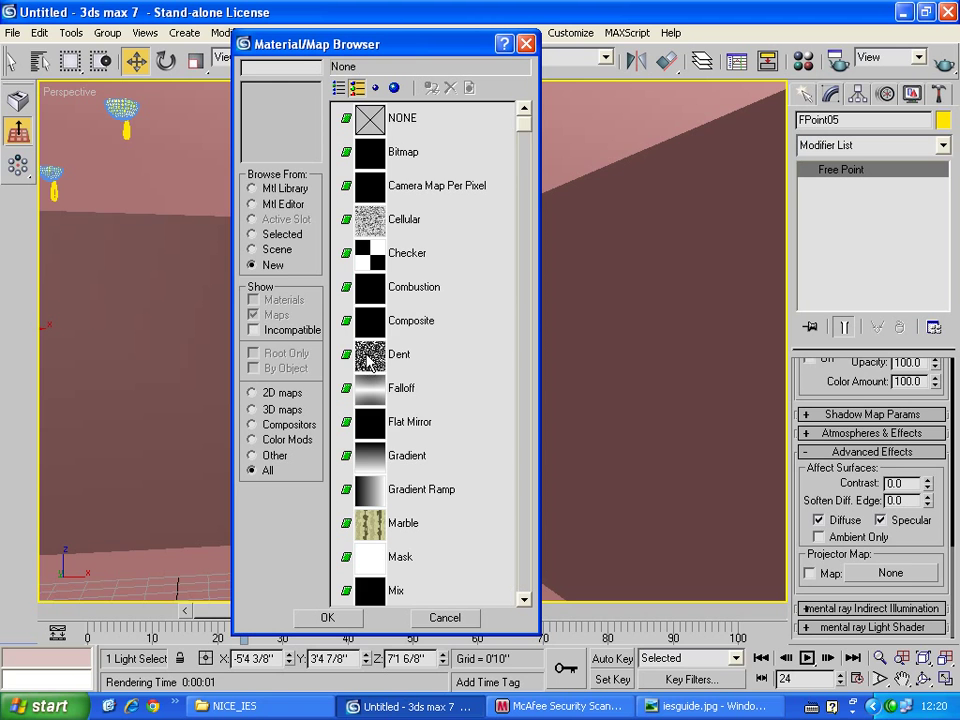
pyautogui.moveTo(524, 124); pyautogui.dragTo(491, 594)
pyautogui.scroll(1, 395, 548)
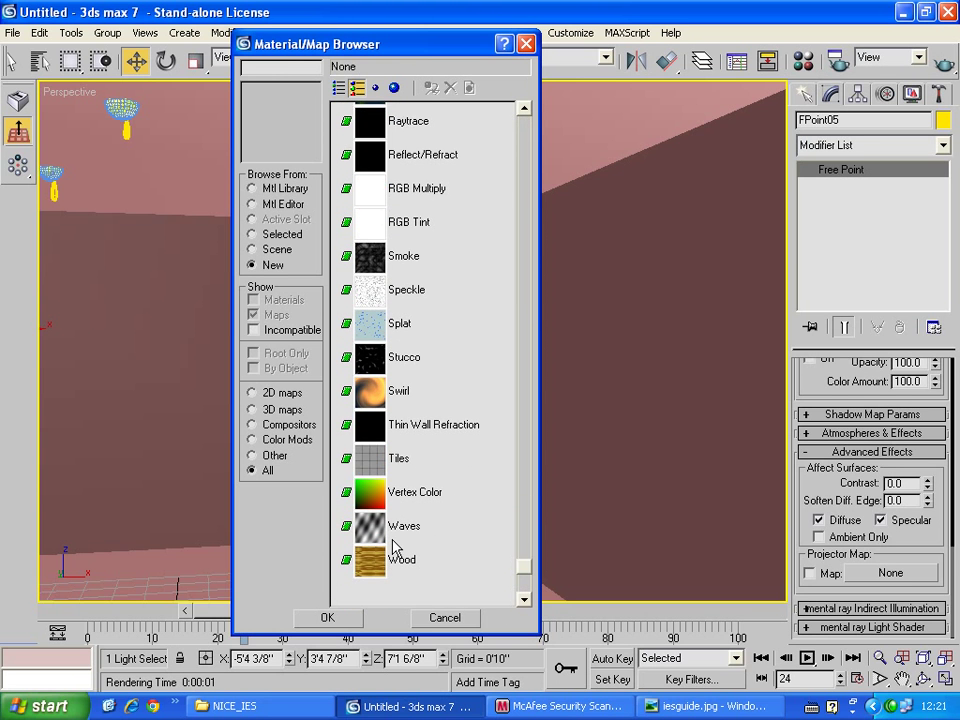
pyautogui.doubleClick(373, 357)
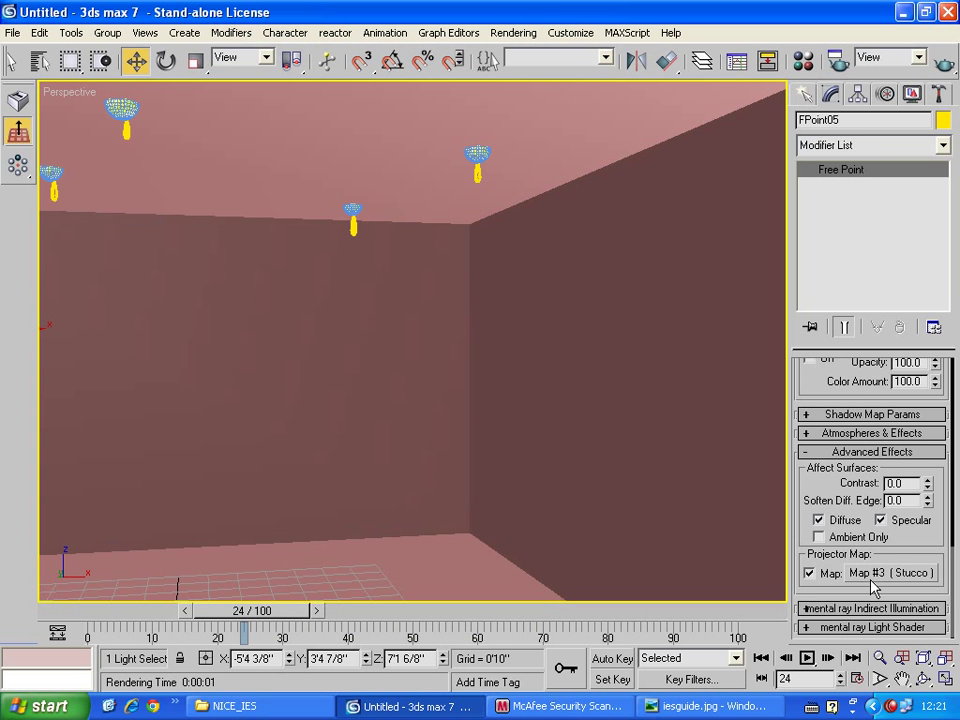
pyautogui.click(856, 573)
pyautogui.moveTo(524, 124); pyautogui.dragTo(514, 536)
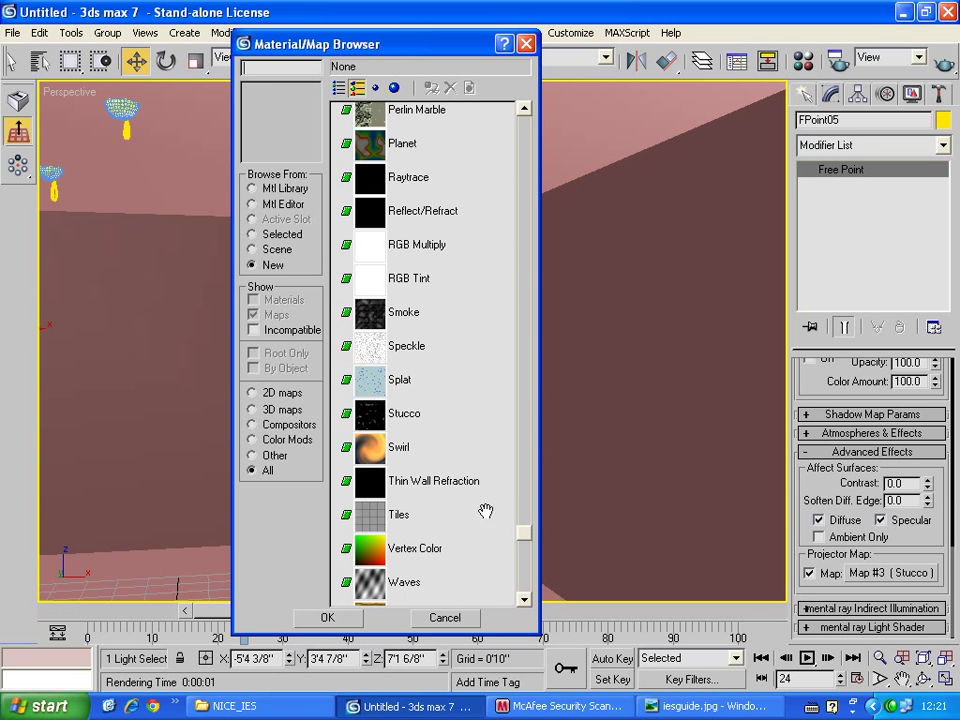
pyautogui.doubleClick(373, 390)
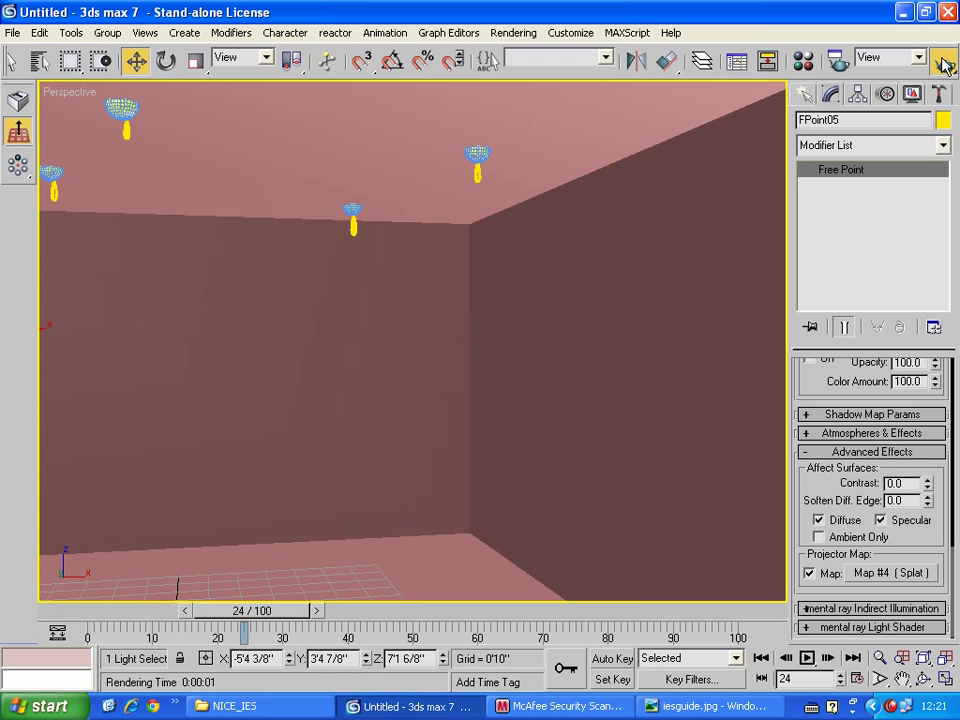
pyautogui.click(943, 62)
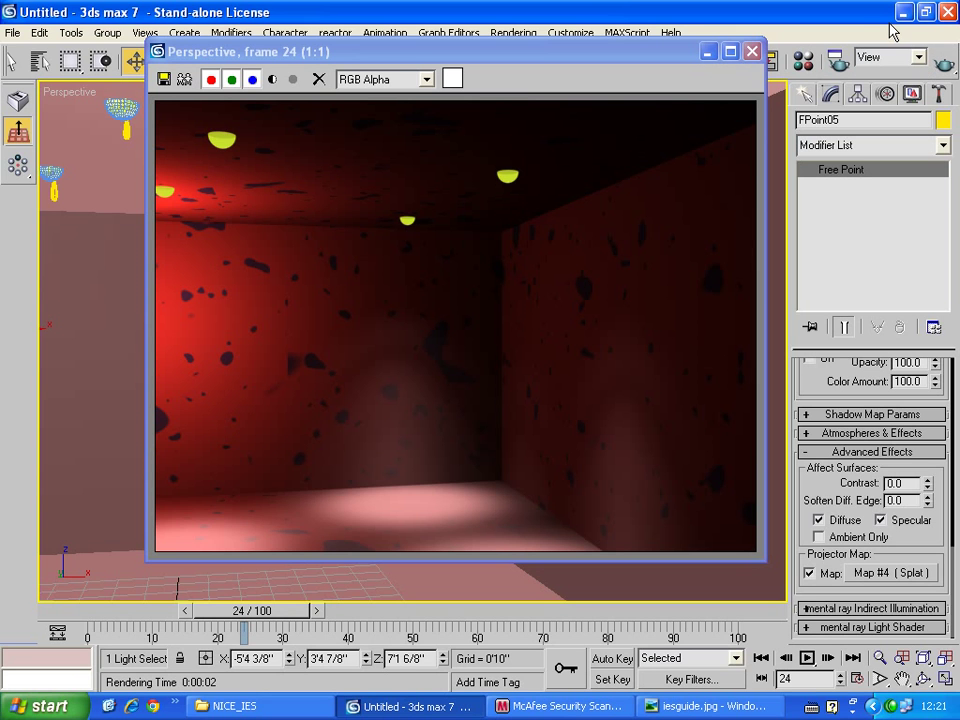
pyautogui.click(752, 51)
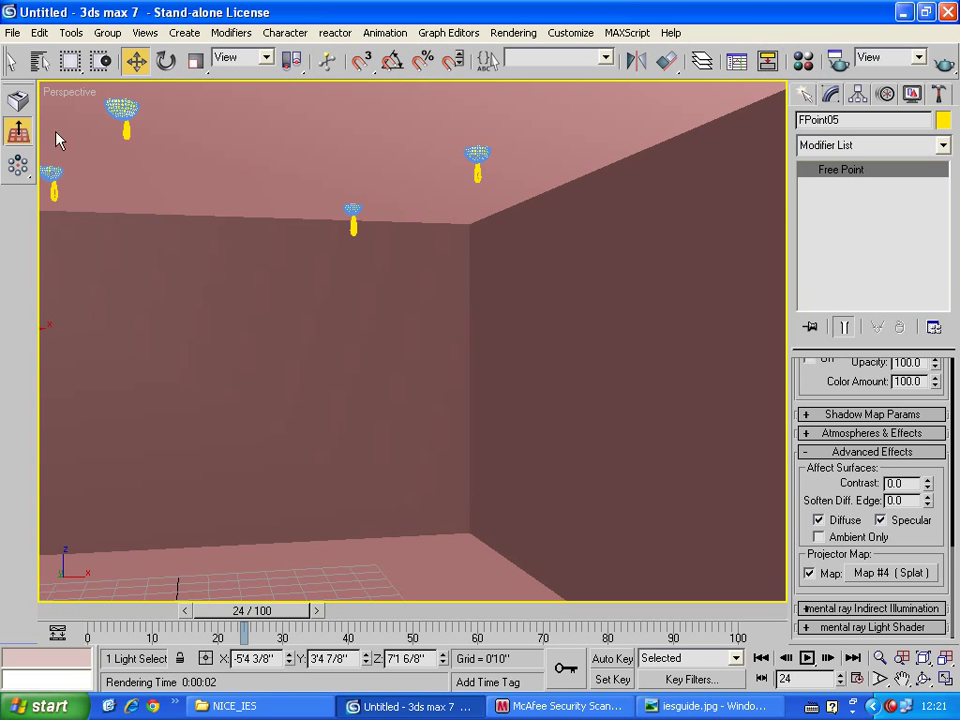